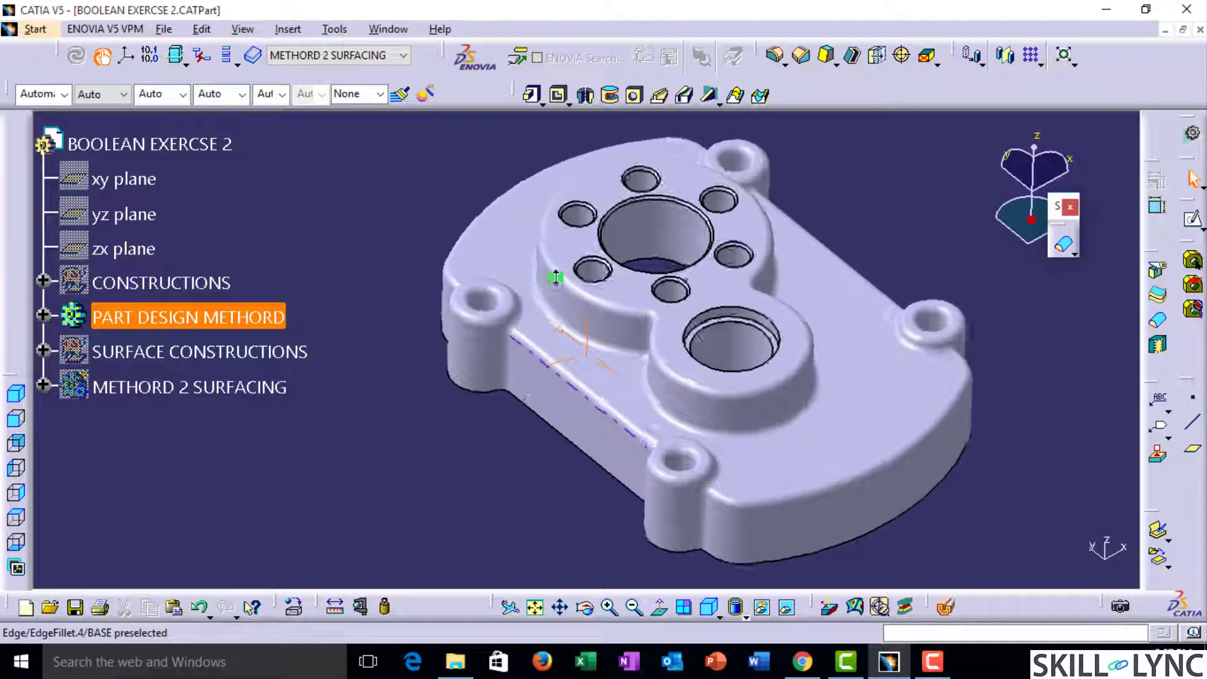
# Step: Examine the finished housing and the contents of the METHORD 2 SURFACING body
pyautogui.click(409, 434)
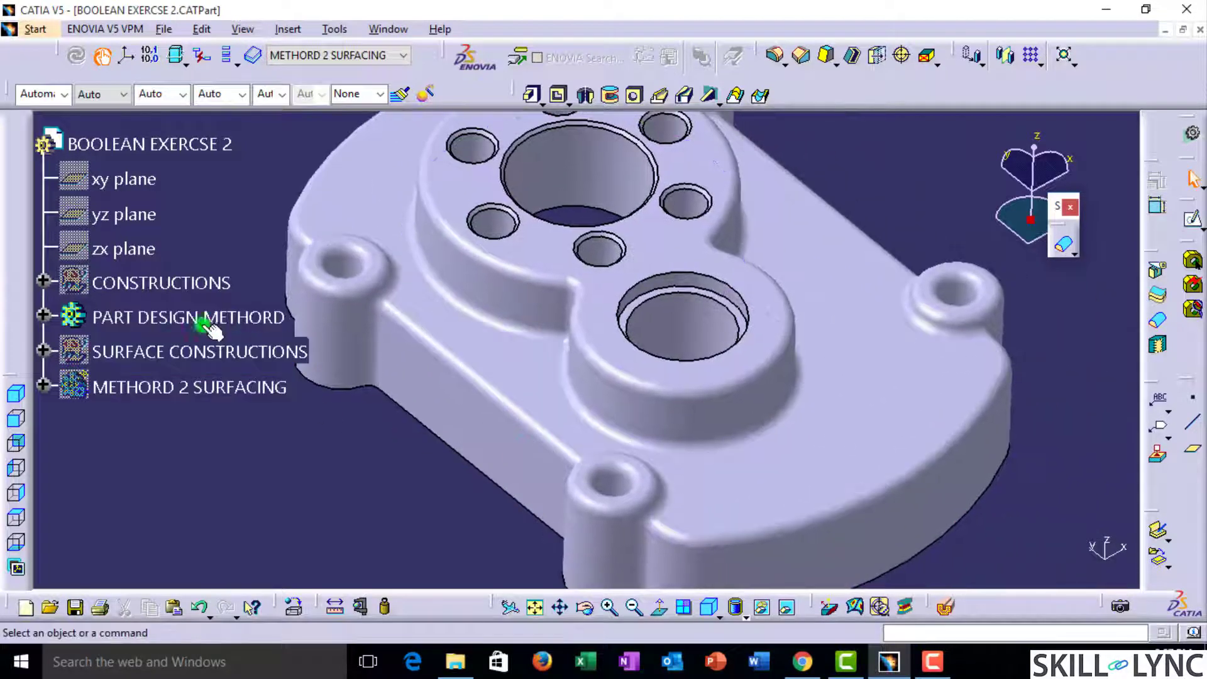
pyautogui.click(200, 318)
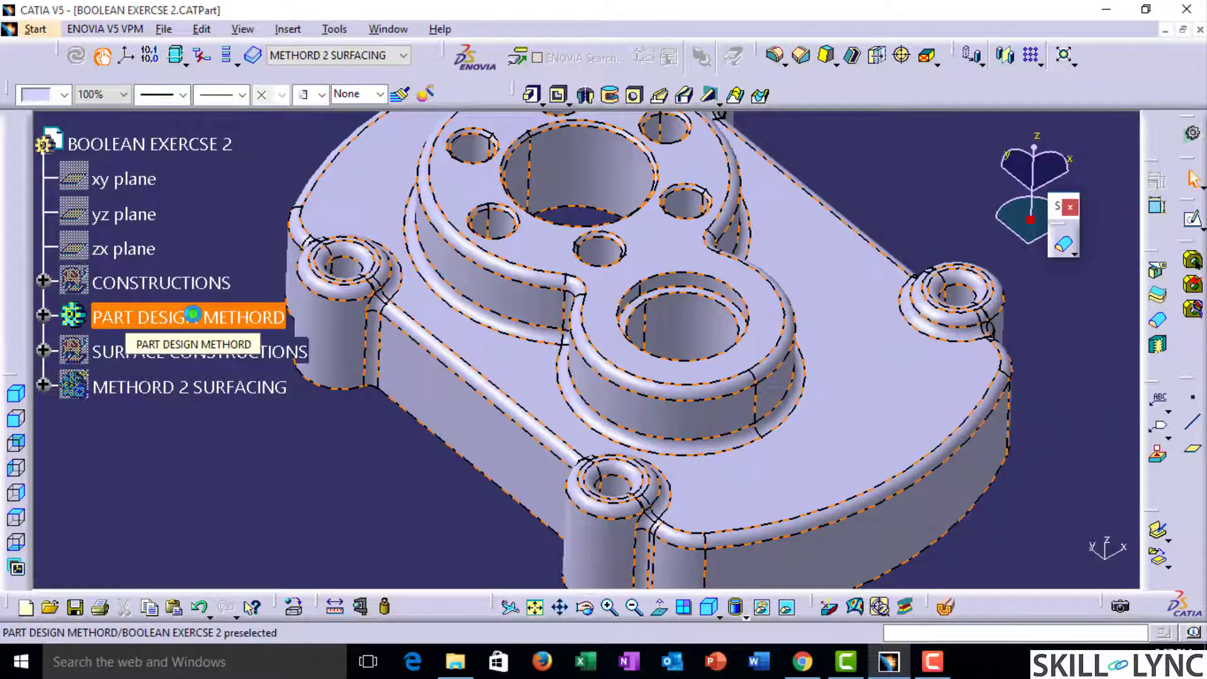
pyautogui.click(224, 357)
pyautogui.moveTo(460, 351); pyautogui.dragTo(481, 397, button='middle')
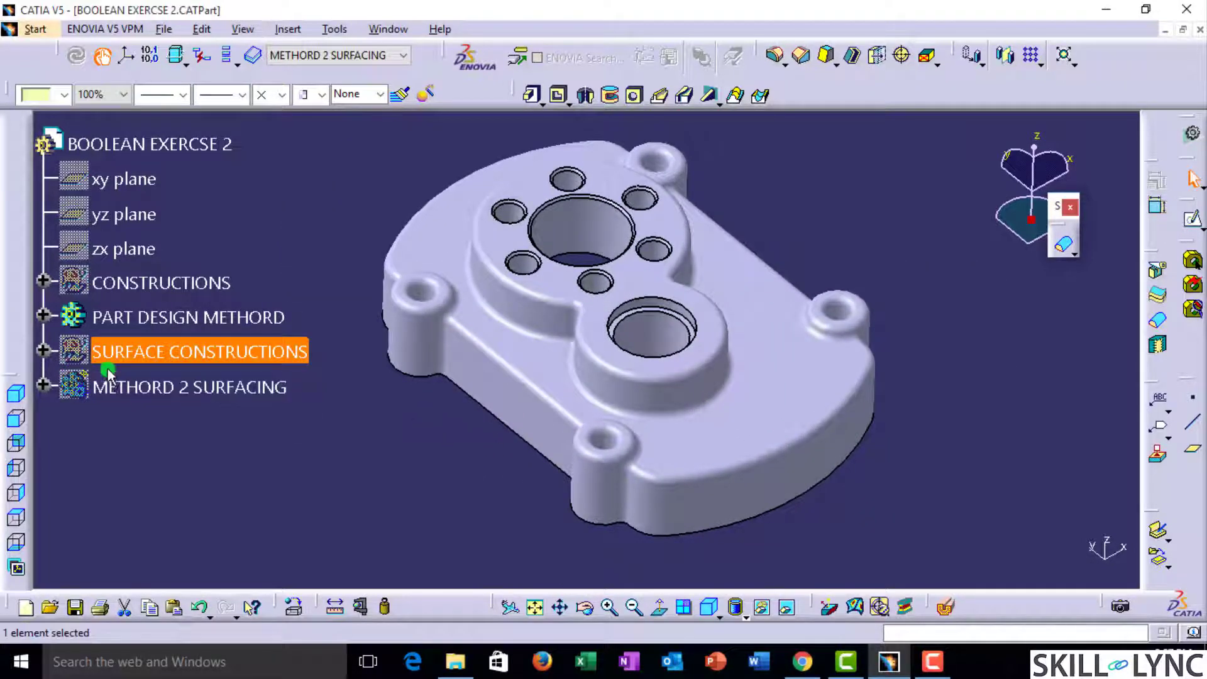
pyautogui.click(42, 385)
pyautogui.click(171, 386)
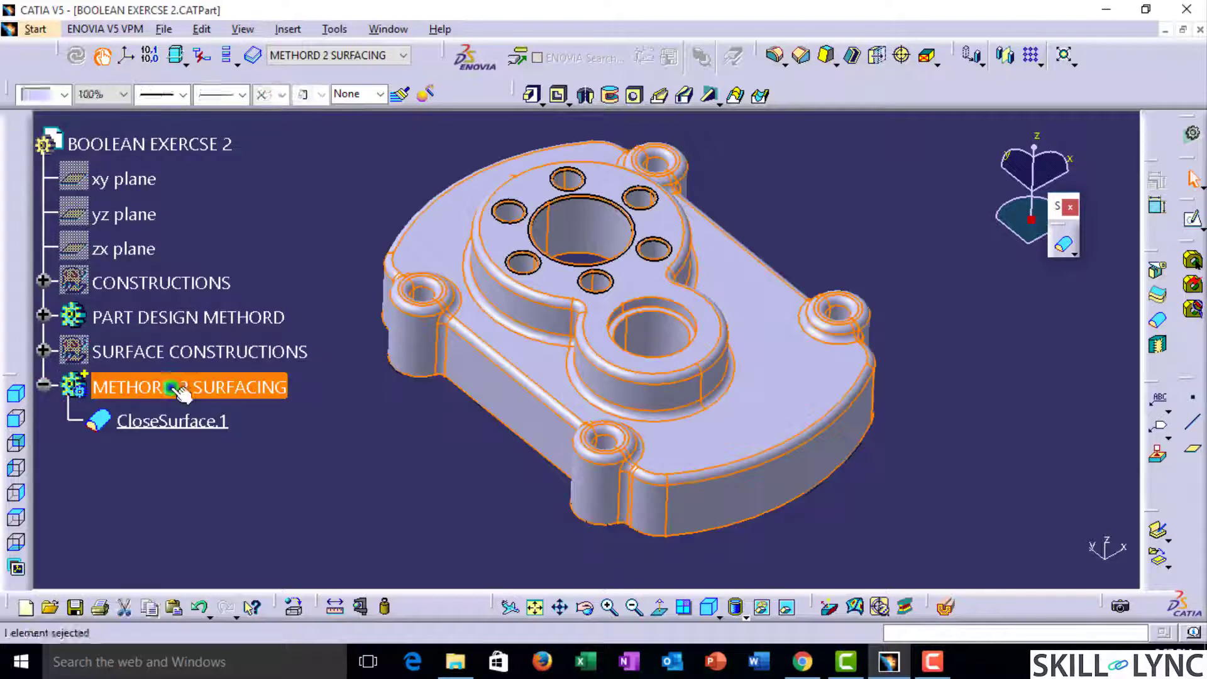
pyautogui.click(170, 387)
pyautogui.click(195, 423)
pyautogui.click(458, 484)
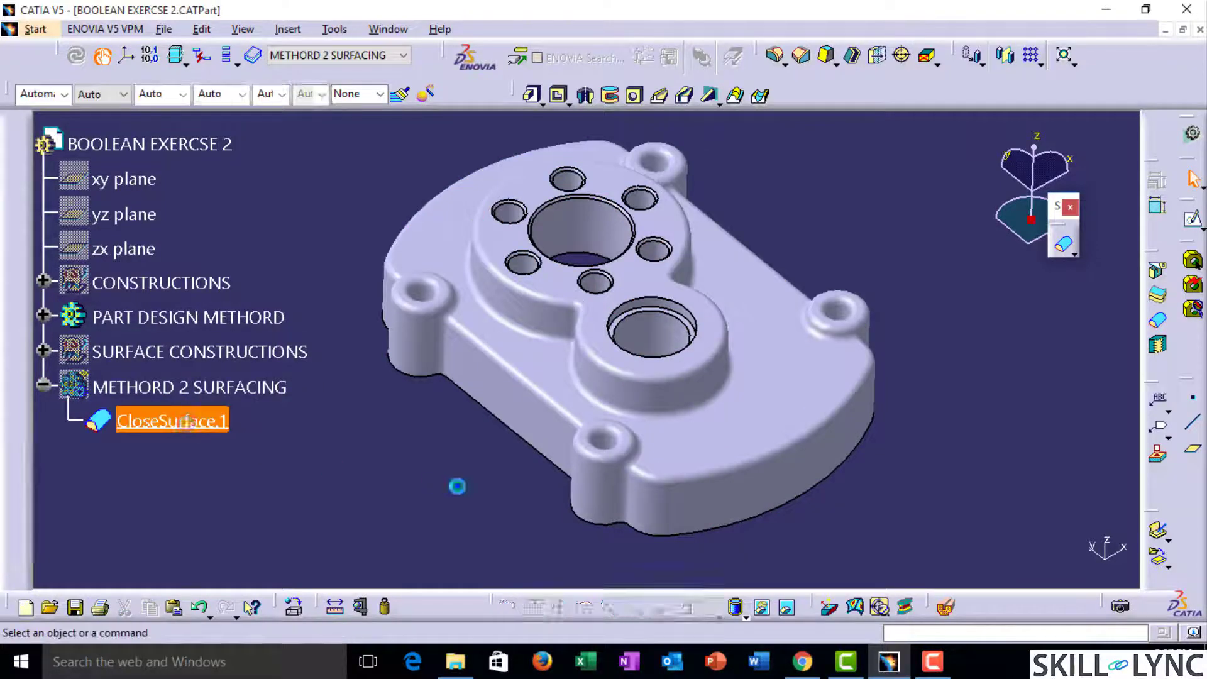
pyautogui.moveTo(554, 473); pyautogui.dragTo(335, 448, button='middle')
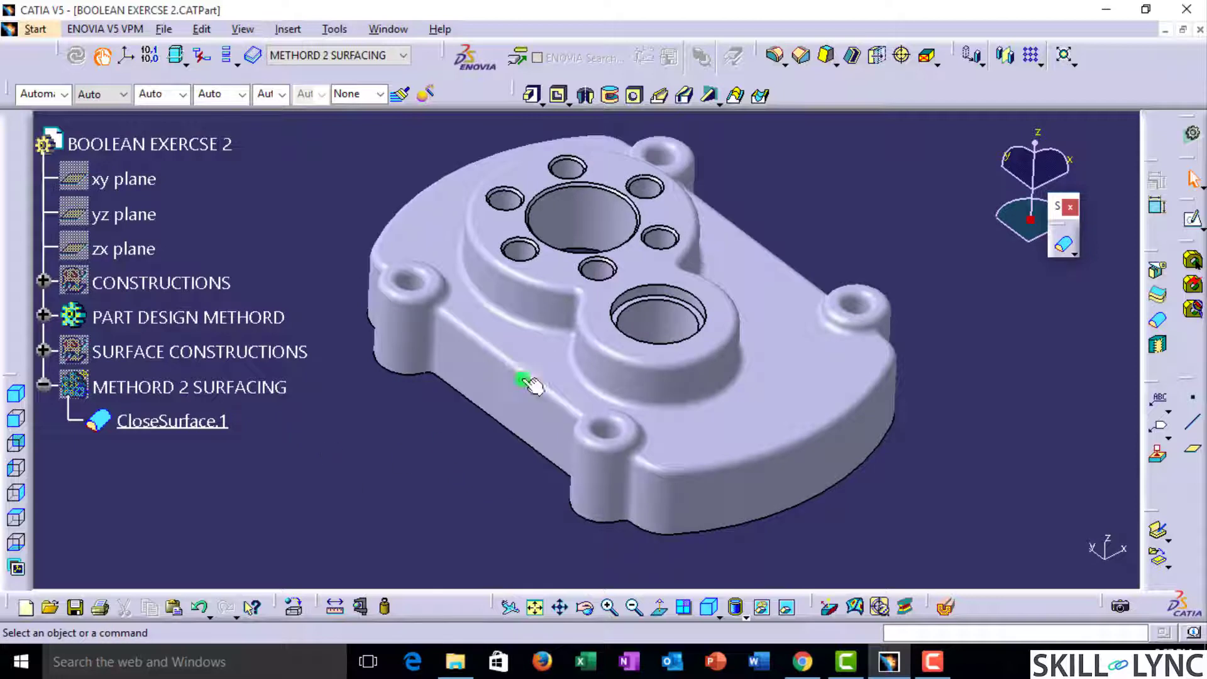
pyautogui.moveTo(531, 385); pyautogui.dragTo(522, 400, button='middle')
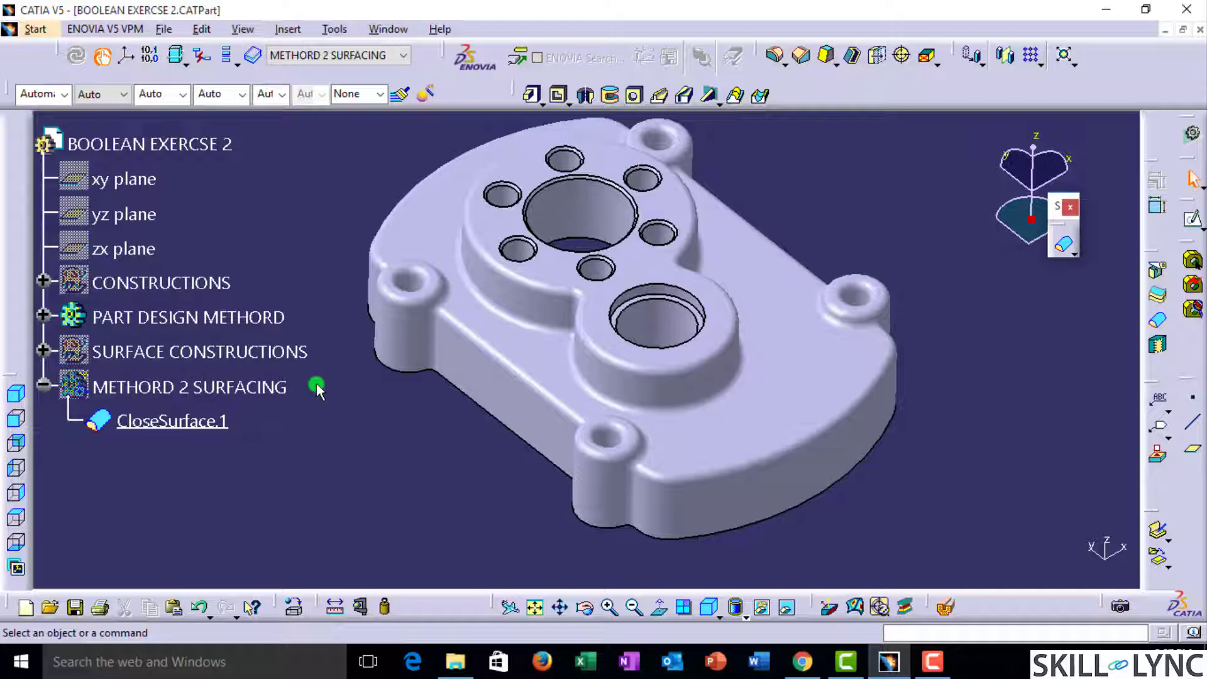
# Step: Hide the PART DESIGN METHORD body and insert a geometrical set named METJORD 3
pyautogui.click(212, 318)
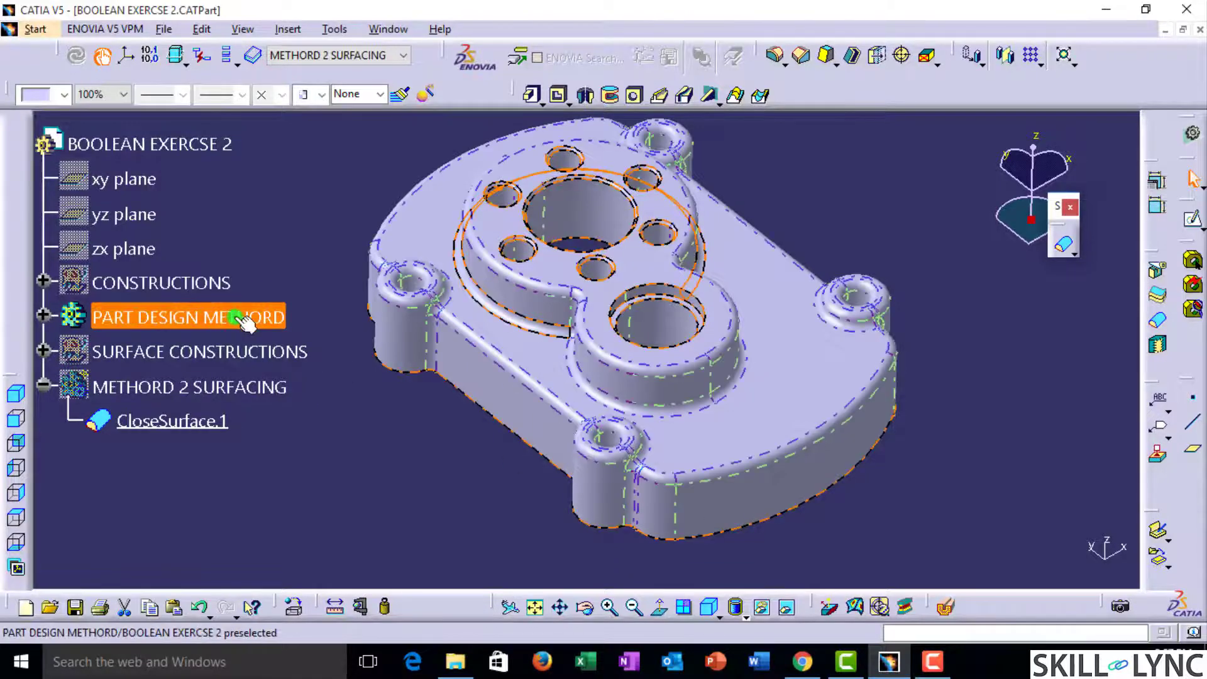
pyautogui.press('space')
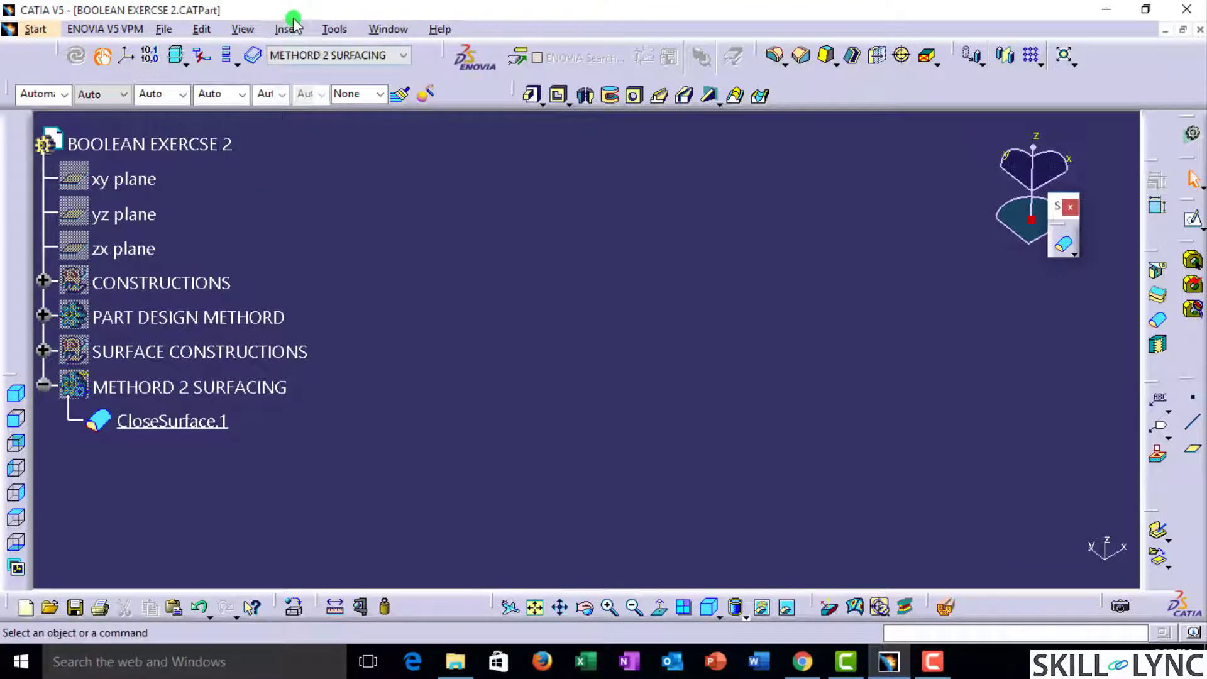
pyautogui.click(288, 29)
pyautogui.click(336, 92)
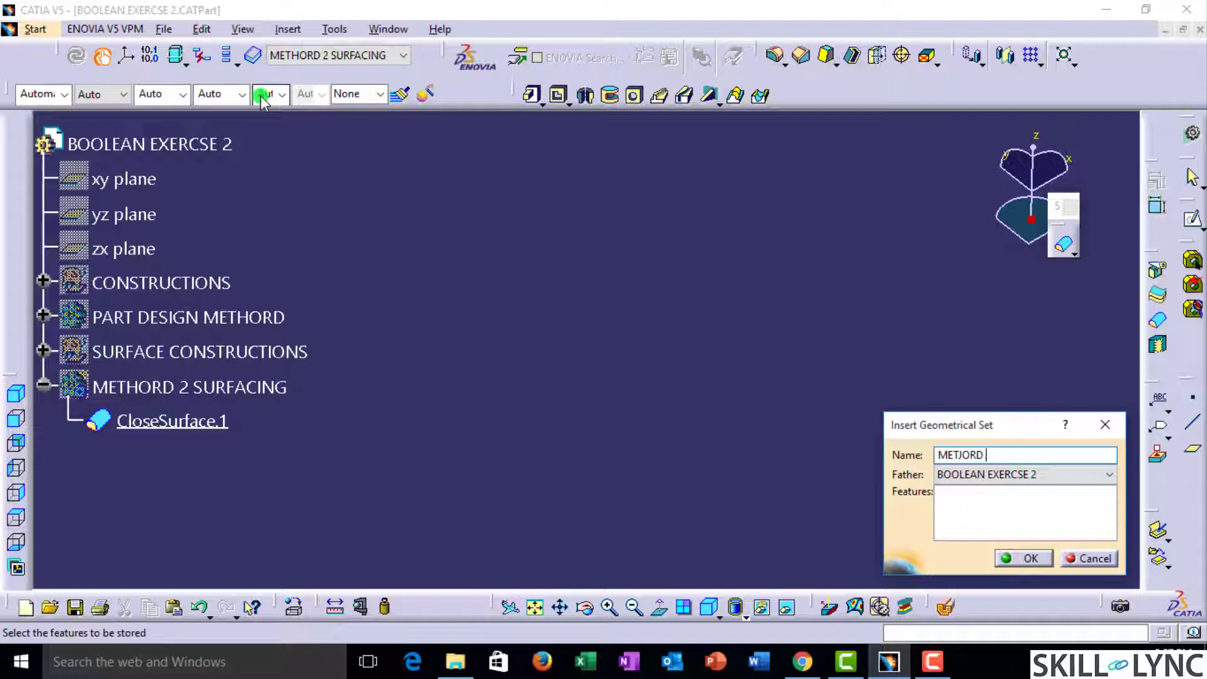
pyautogui.write('METJORD 3')
pyautogui.press('Return')
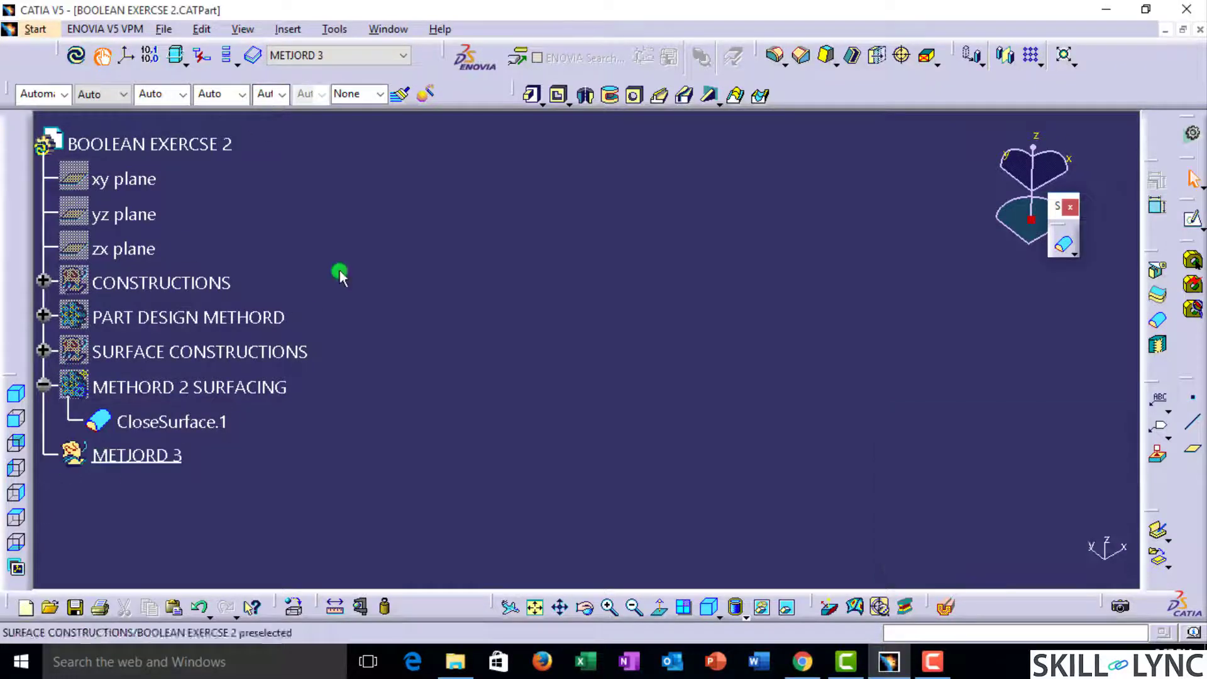
# Step: Update the part, then show the CONSTRUCTIONS geometrical set and its base profile, Sketch.2
pyautogui.click(199, 291)
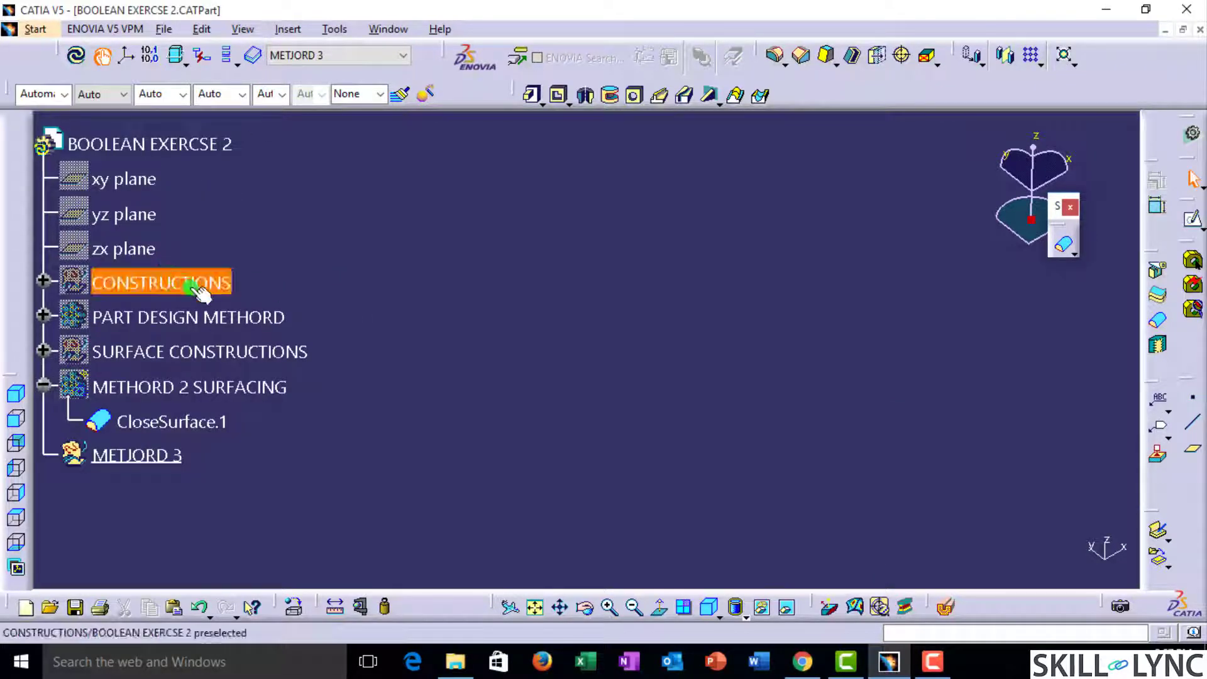
pyautogui.click(78, 56)
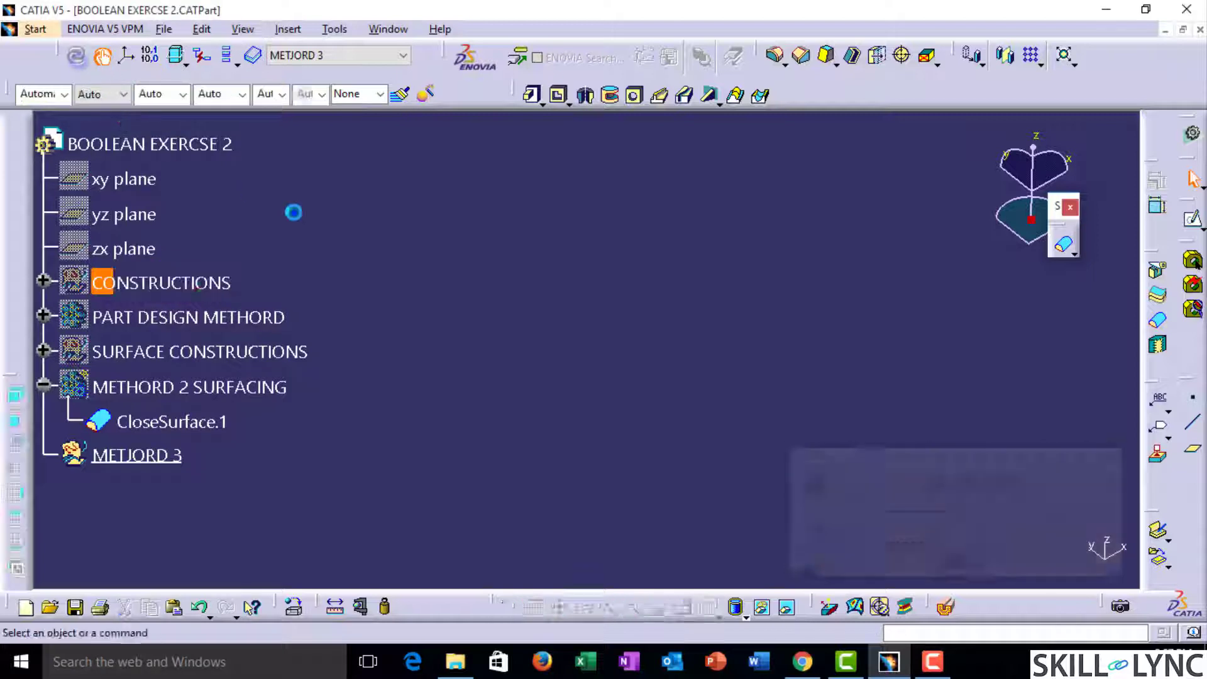
pyautogui.click(178, 288)
pyautogui.press('space')
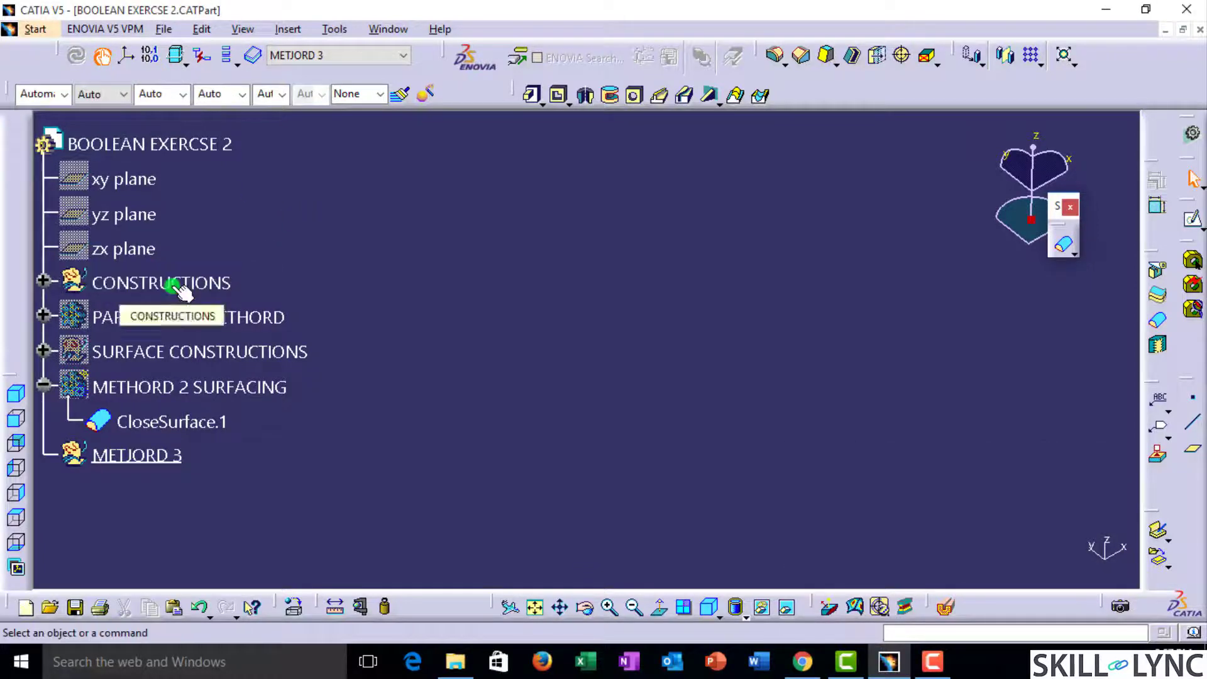
pyautogui.click(42, 281)
pyautogui.click(189, 233)
pyautogui.press('space')
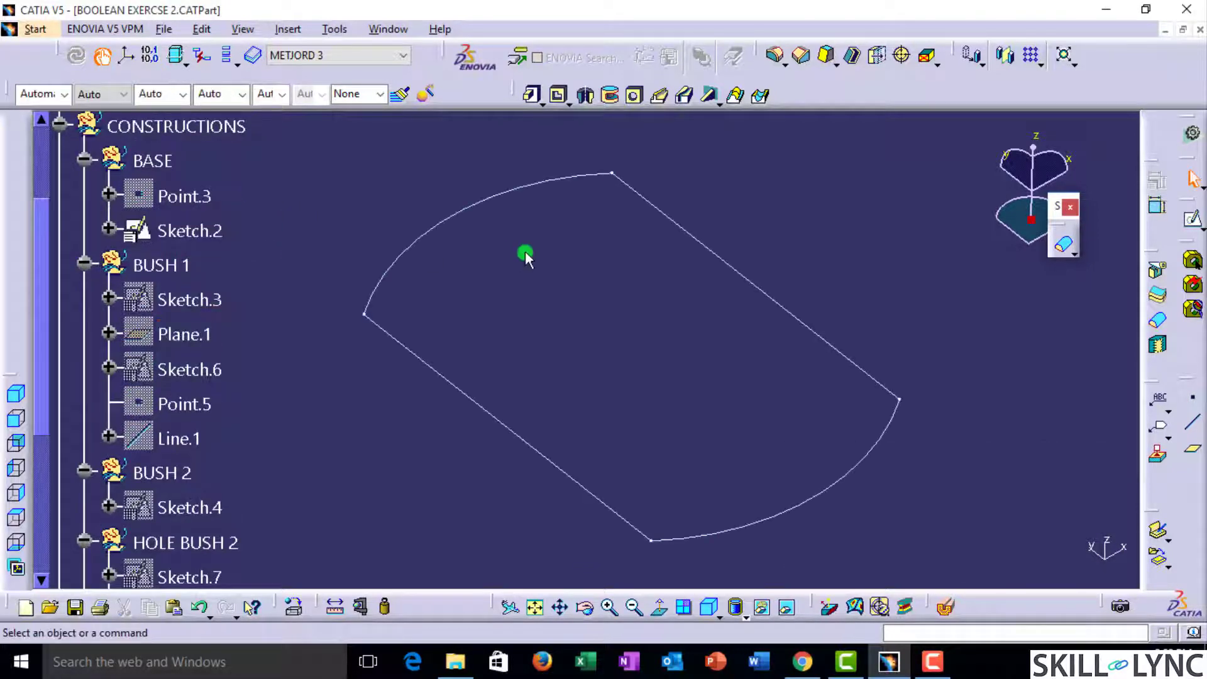
# Step: Switch to the Generative Shape Design workbench
pyautogui.keyDown('ctrl'); pyautogui.moveTo(526, 251); pyautogui.dragTo(458, 360, button='middle'); pyautogui.keyUp('ctrl')
pyautogui.scroll(-5, 395, 352)
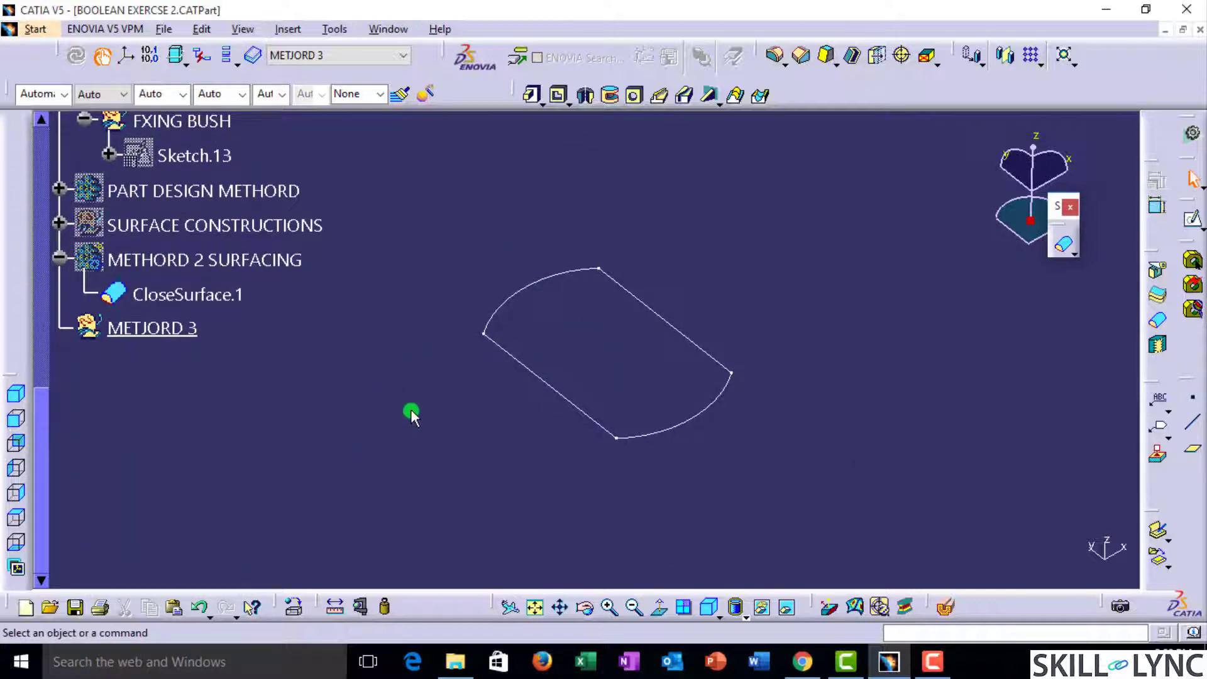
pyautogui.moveTo(410, 410); pyautogui.dragTo(599, 467, button='middle')
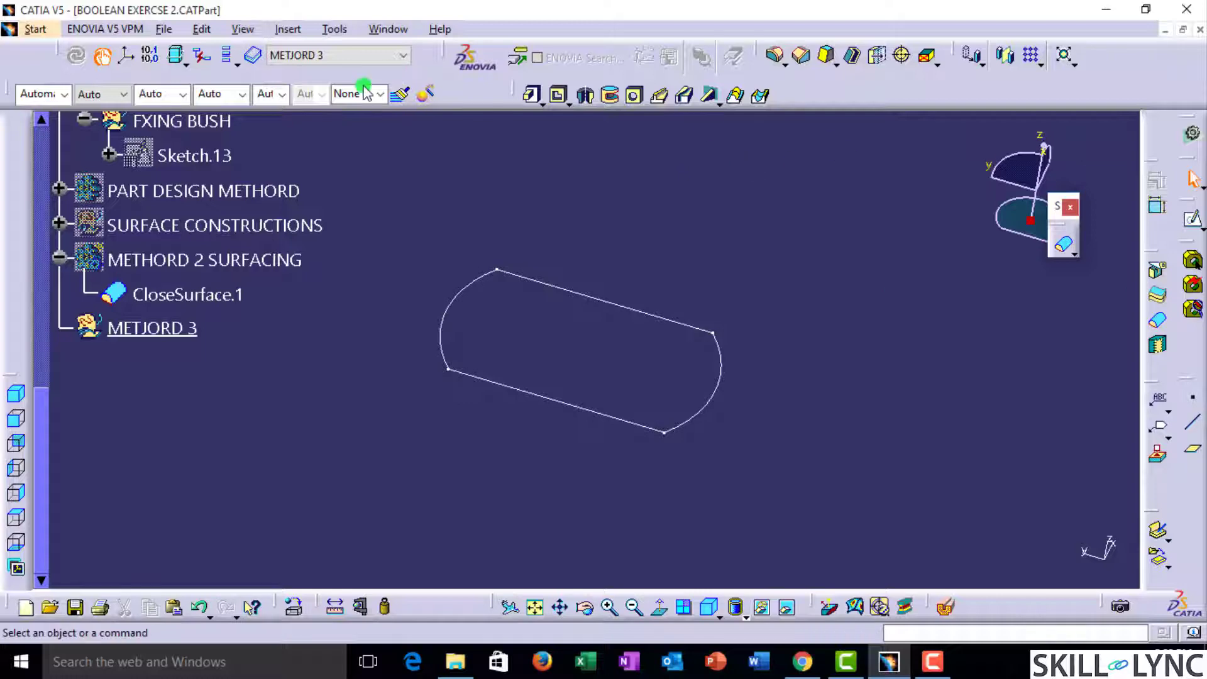
pyautogui.click(35, 29)
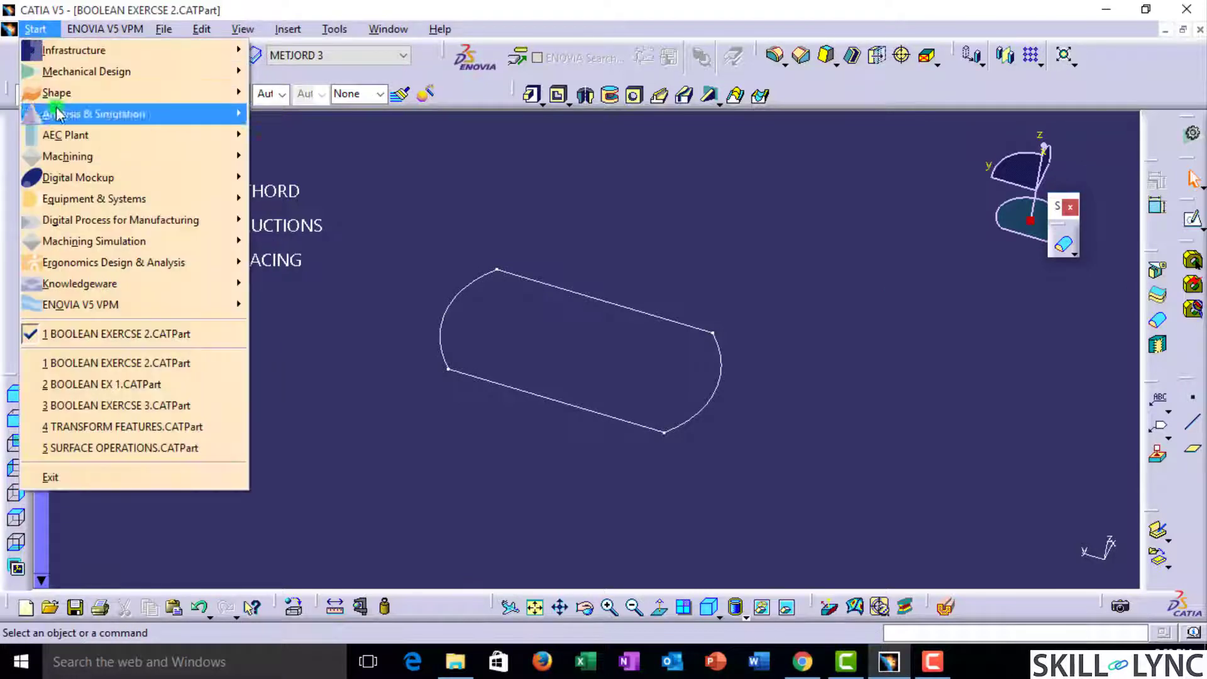
pyautogui.moveTo(58, 93)
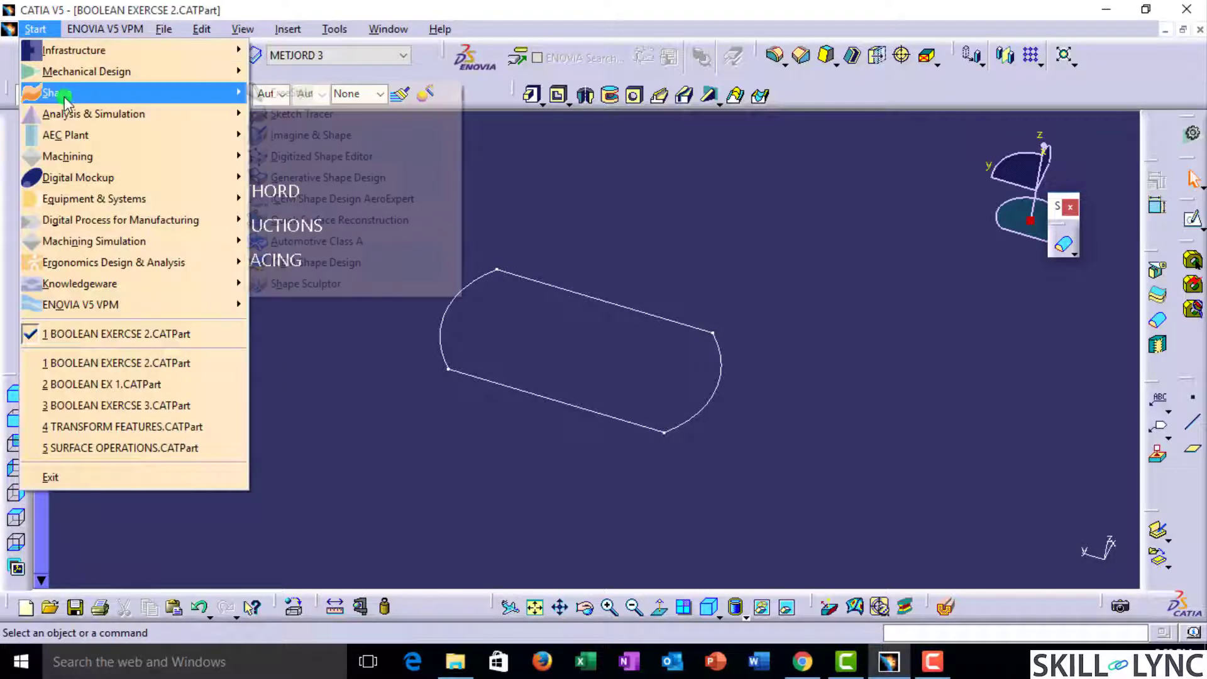
pyautogui.click(338, 164)
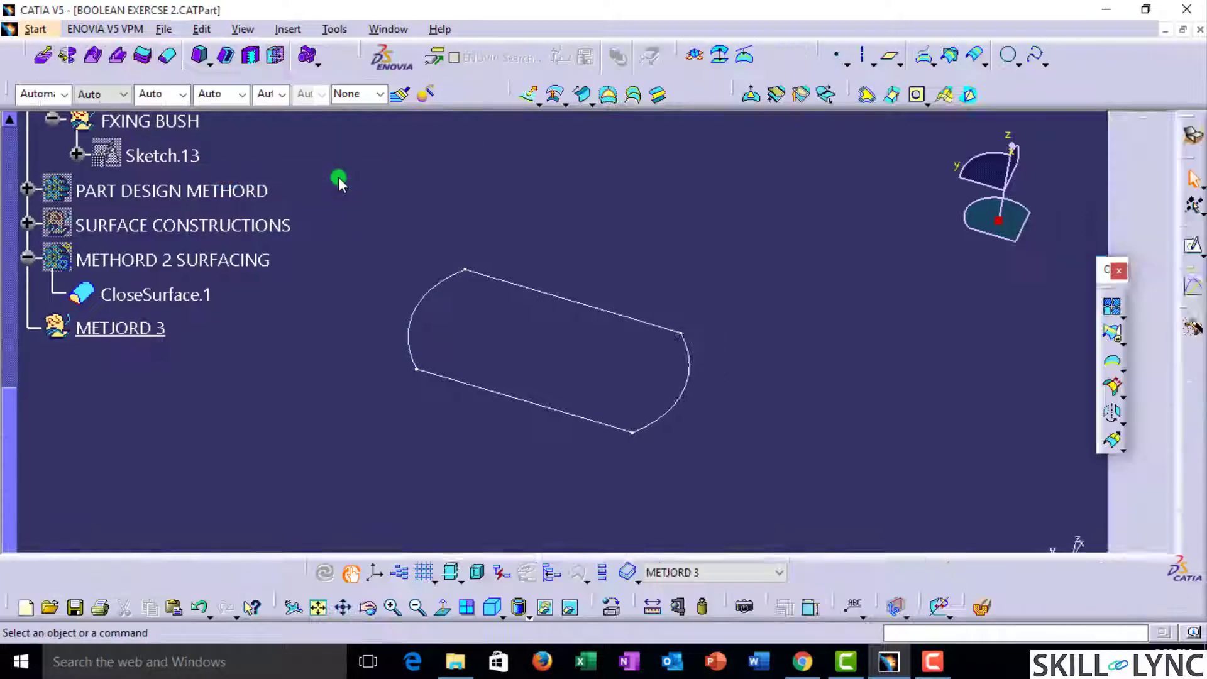
# Step: Extrude the base profile, Sketch.2, as a surface 15 mm along the sketch normal
pyautogui.click(531, 98)
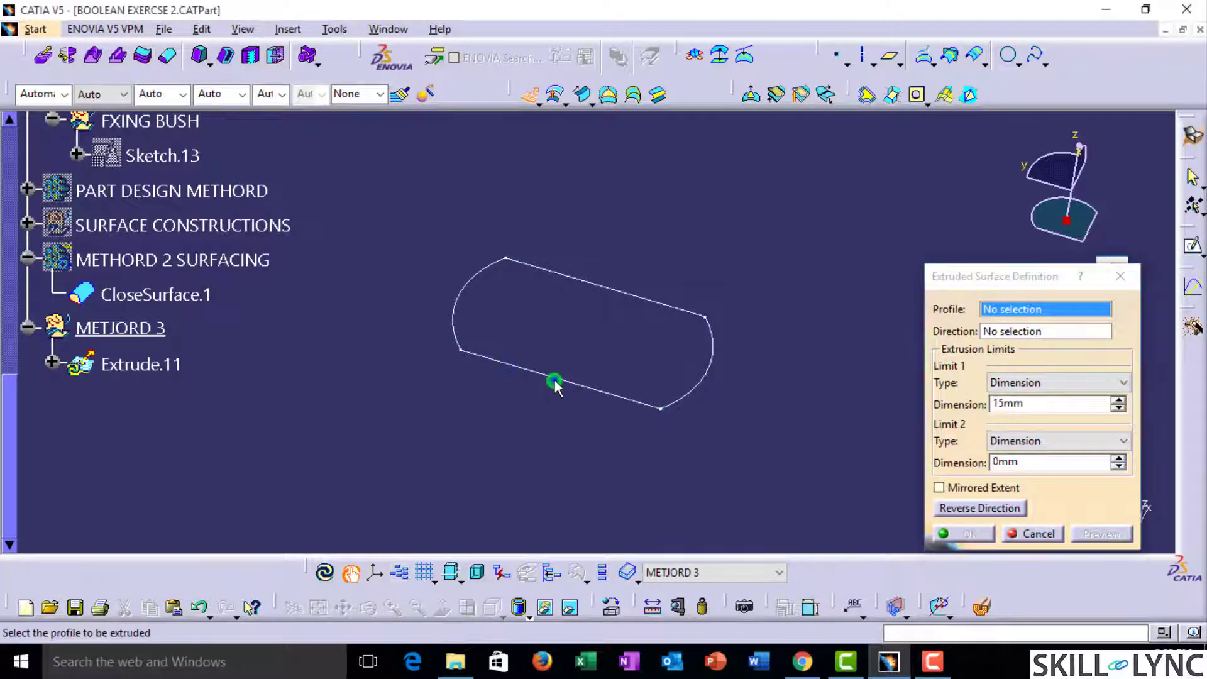
pyautogui.click(644, 405)
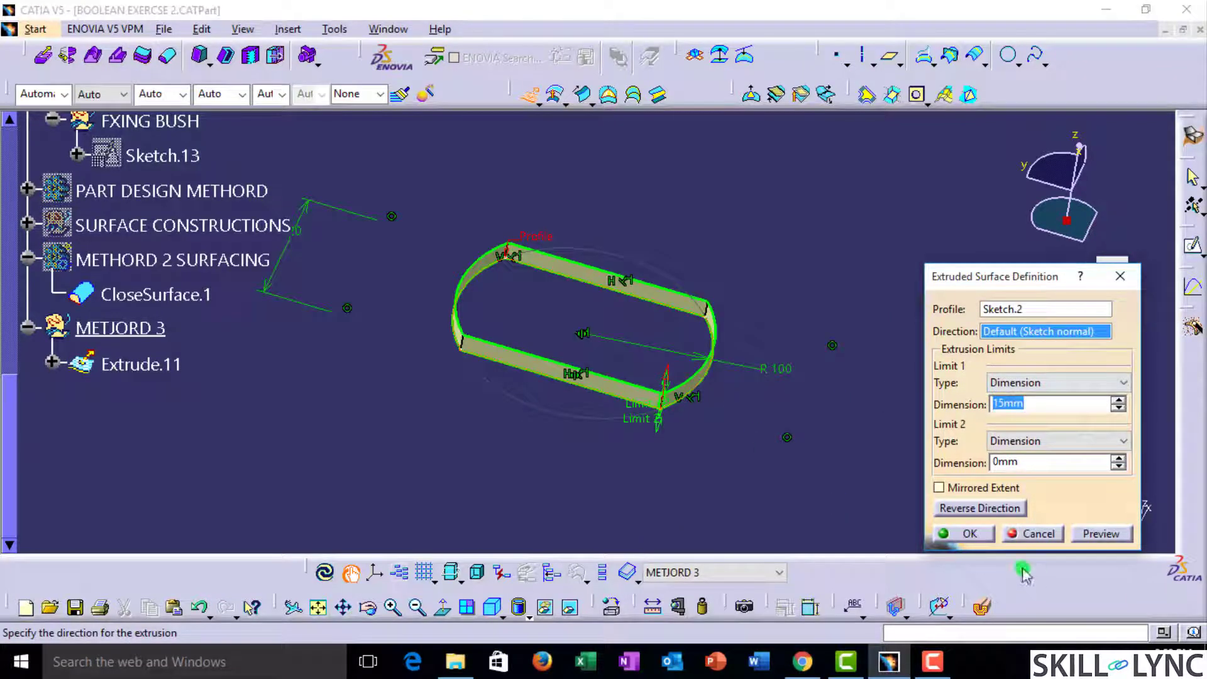
pyautogui.click(969, 533)
# Step: Collapse the specification tree and show the PART DESIGN METHORD body as a reference
pyautogui.scroll(7, 235, 304)
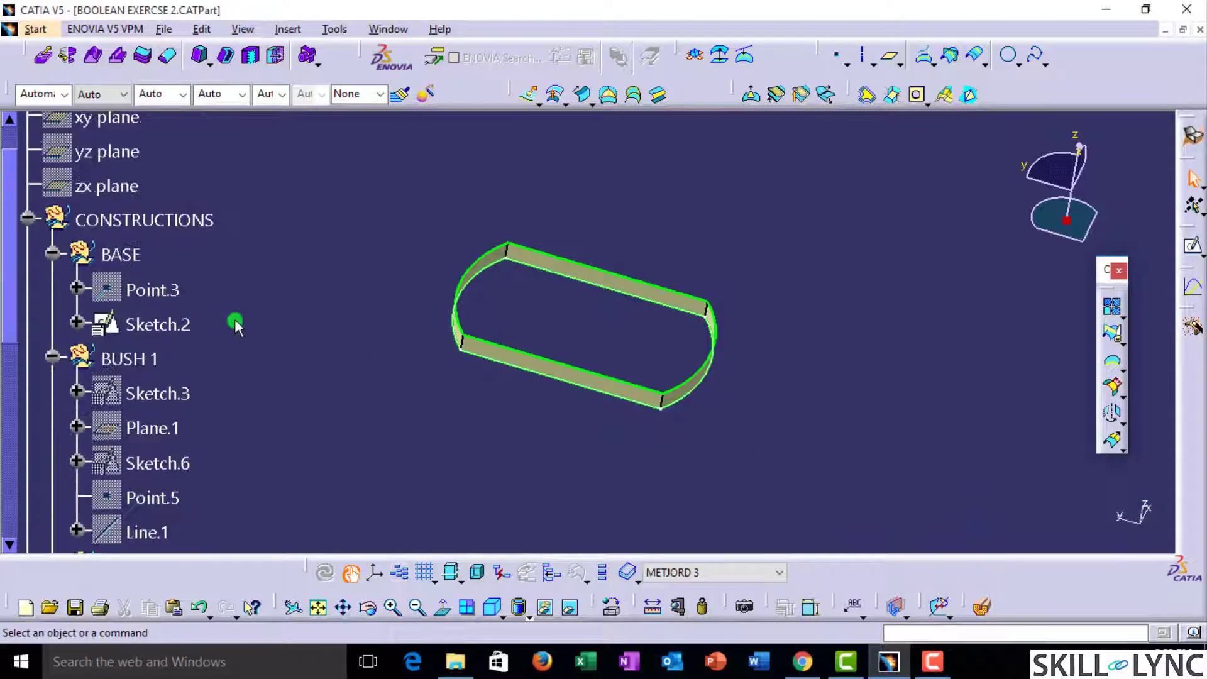
pyautogui.hotkey('alt', 'v')
pyautogui.press('x')
pyautogui.press('c')
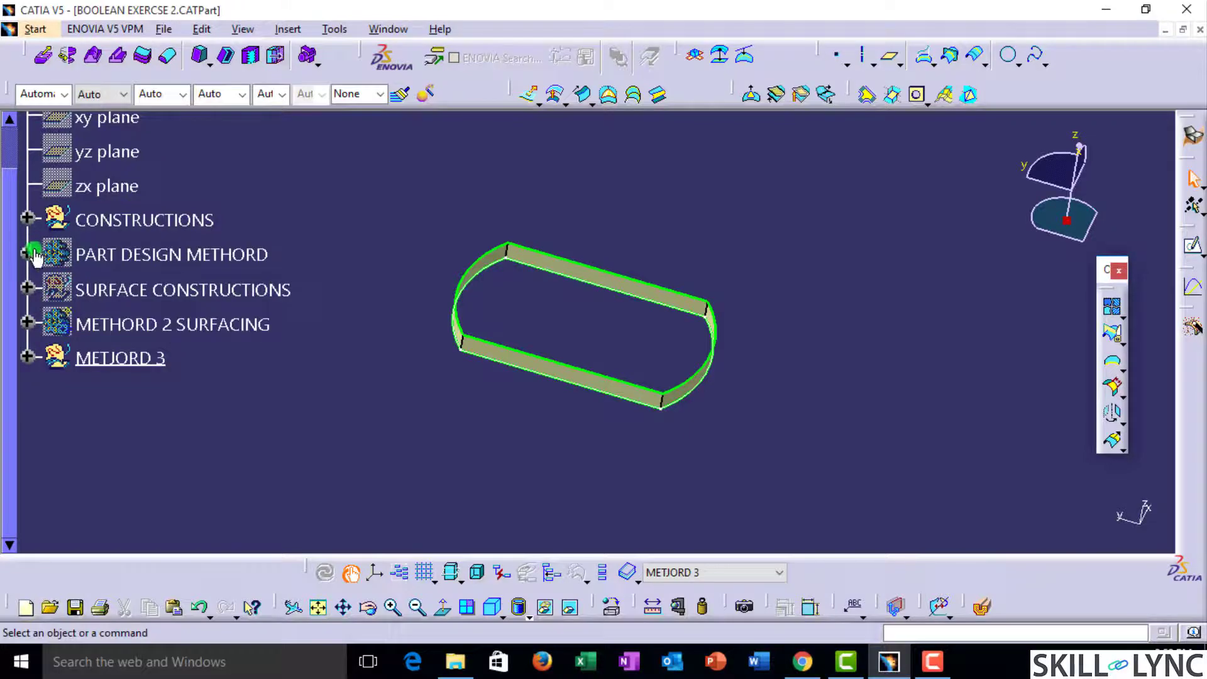
pyautogui.click(186, 259)
pyautogui.press('space')
# Step: Locate the extruded base surface in the tree and set its first limit to 34 mm
pyautogui.moveTo(577, 415); pyautogui.dragTo(607, 264, button='middle')
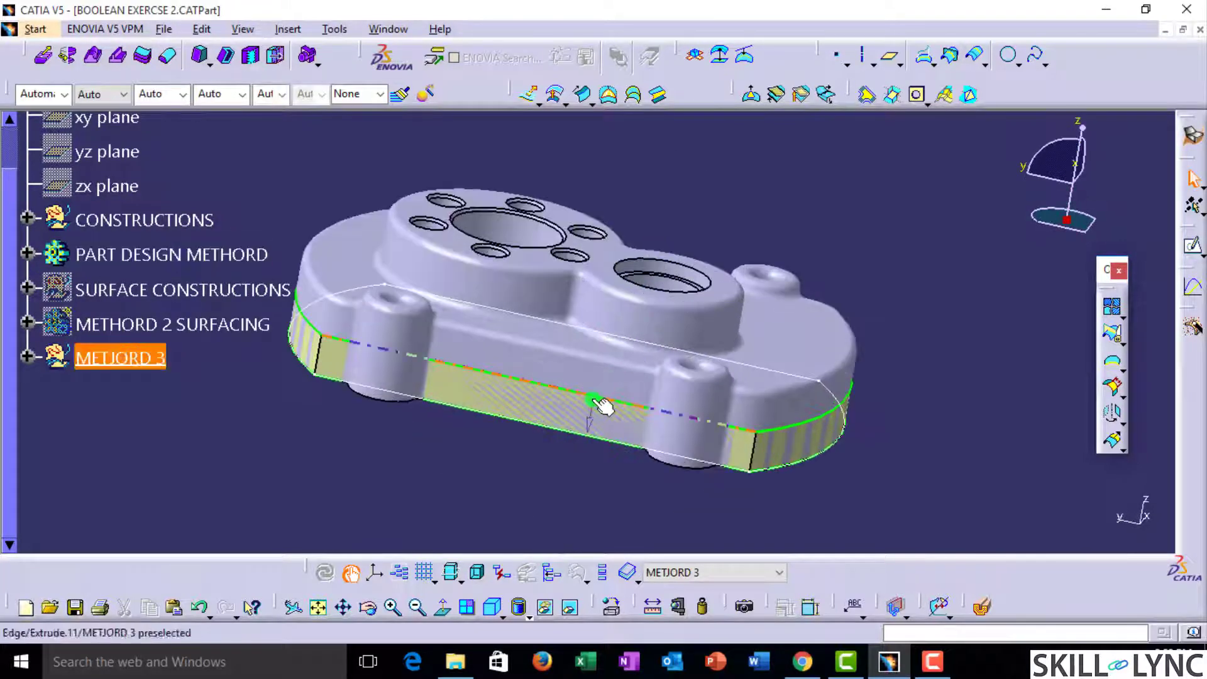
pyautogui.click(548, 378)
pyautogui.rightClick(529, 377)
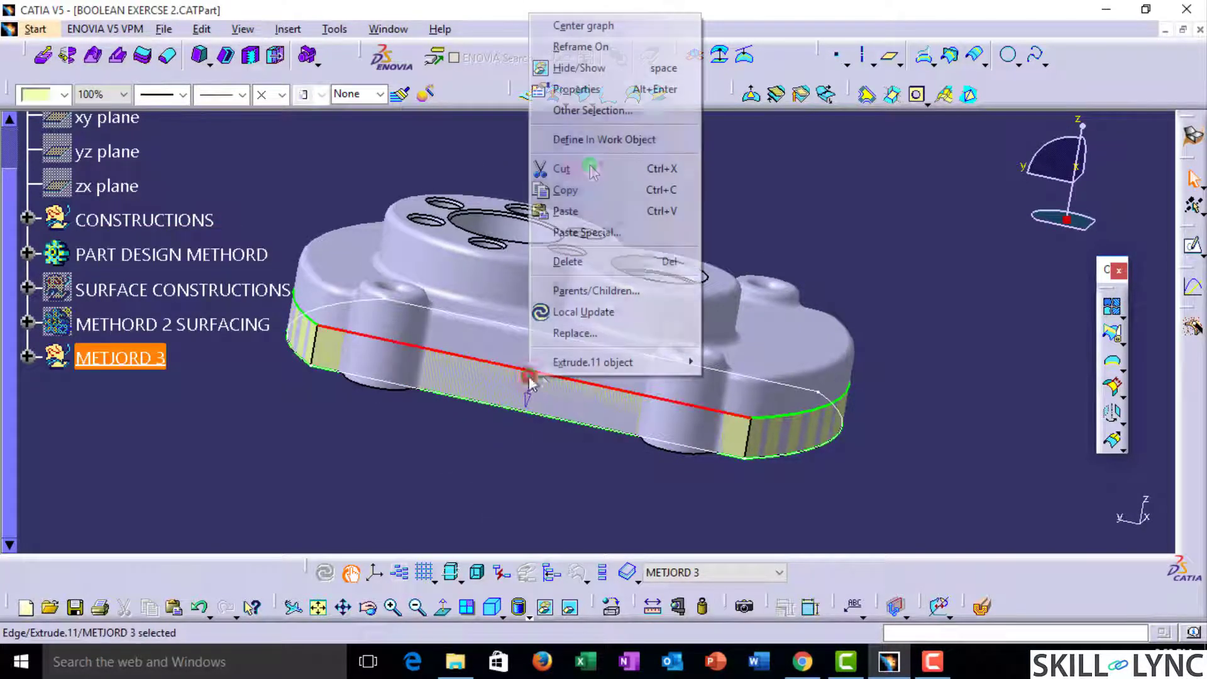
pyautogui.click(598, 27)
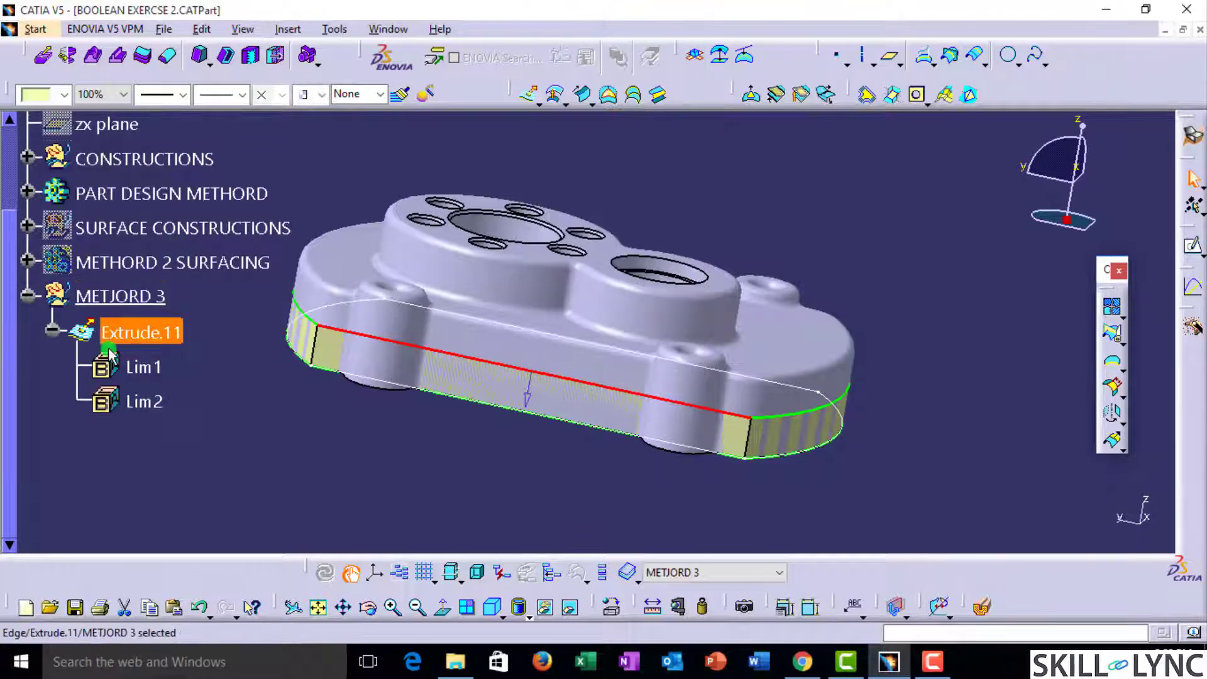
pyautogui.doubleClick(125, 333)
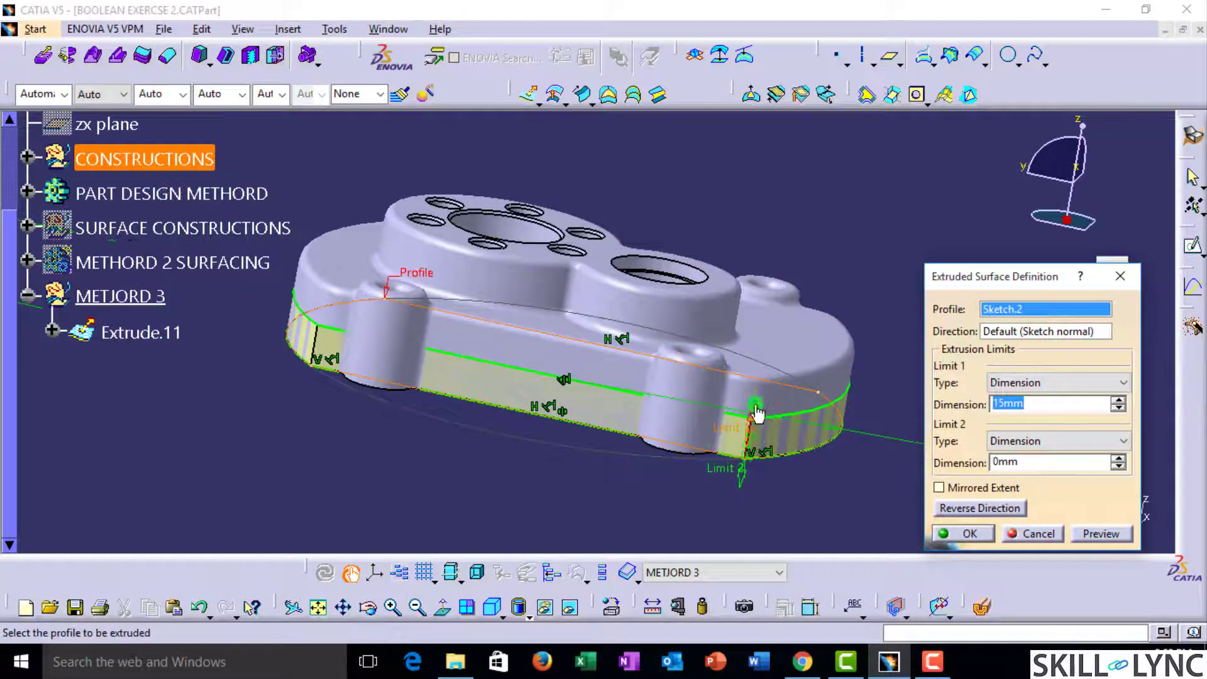
pyautogui.moveTo(752, 410); pyautogui.dragTo(761, 353)
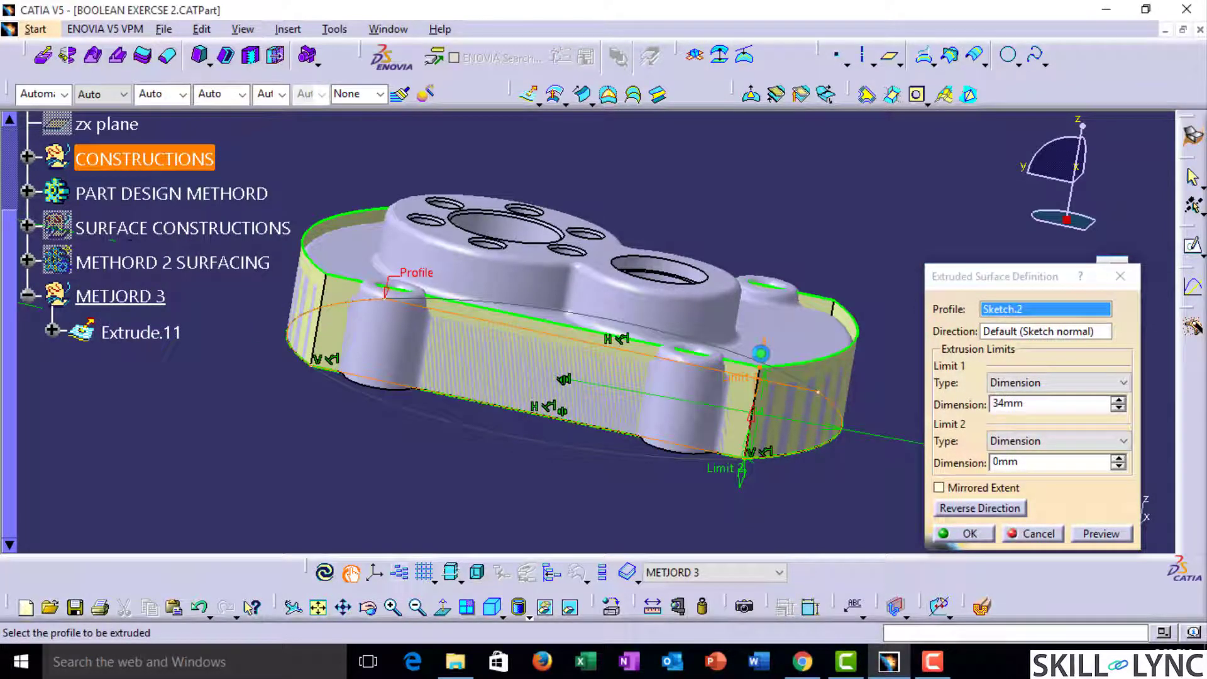
pyautogui.click(963, 533)
# Step: Create a reference point at the centre of the base profile
pyautogui.scroll(1, 135, 364)
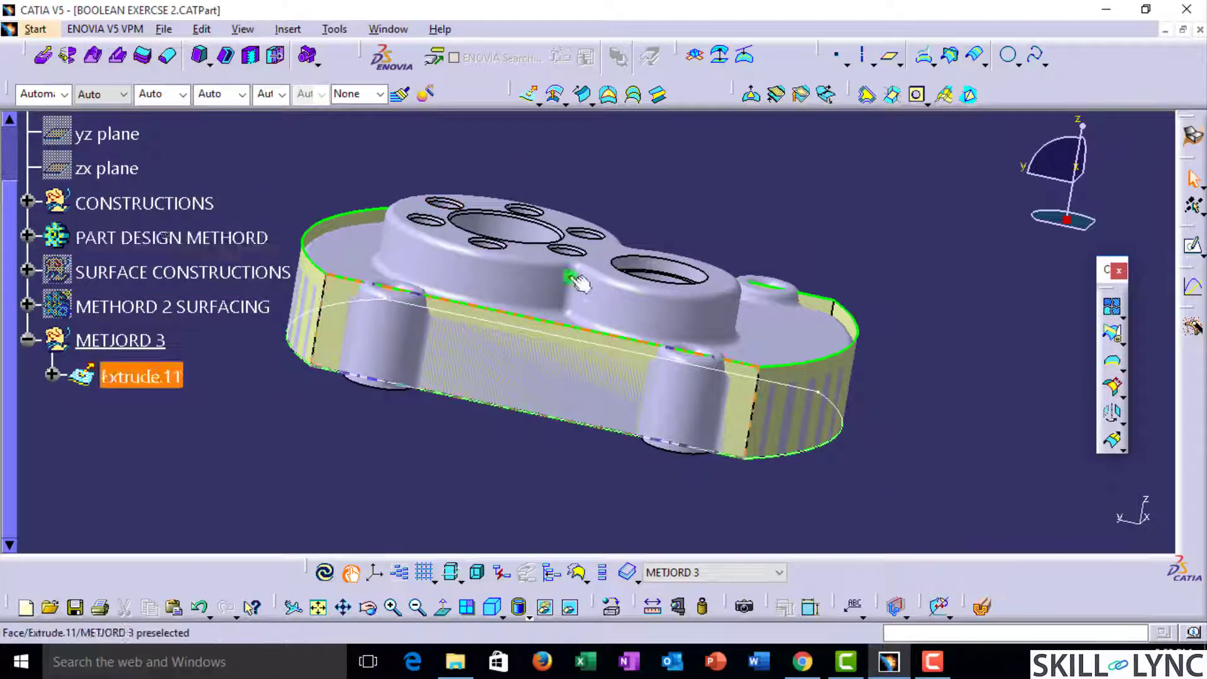
pyautogui.moveTo(573, 274); pyautogui.dragTo(541, 371, button='middle')
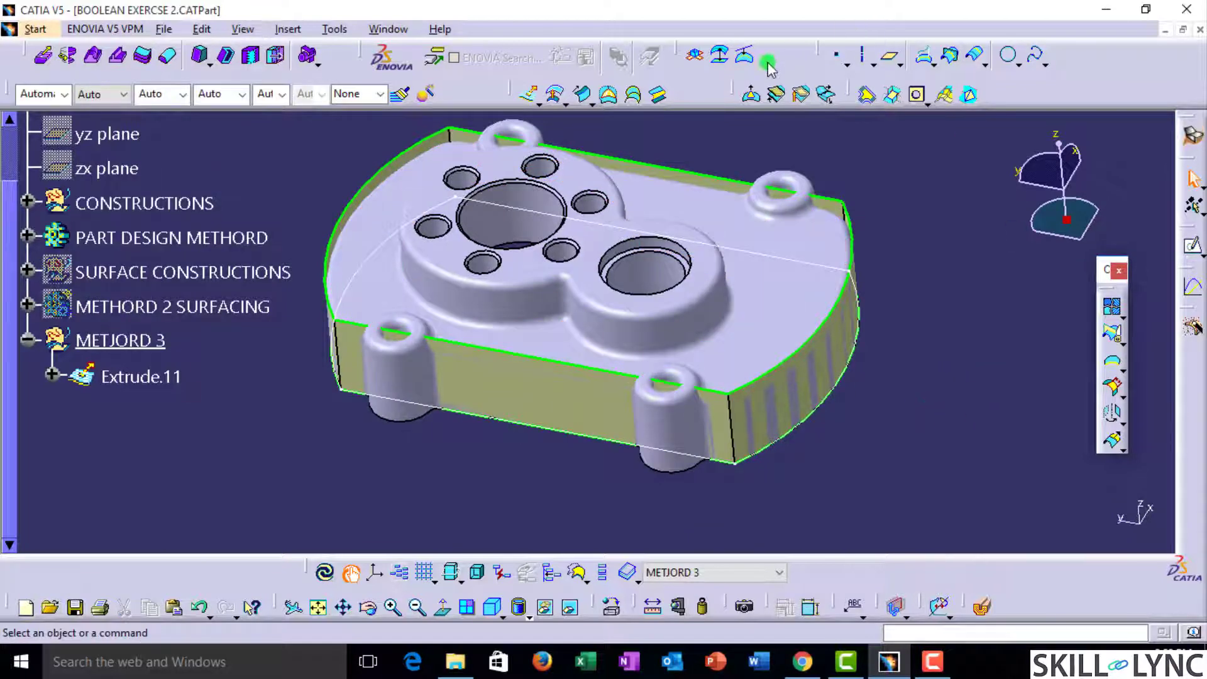
pyautogui.click(828, 55)
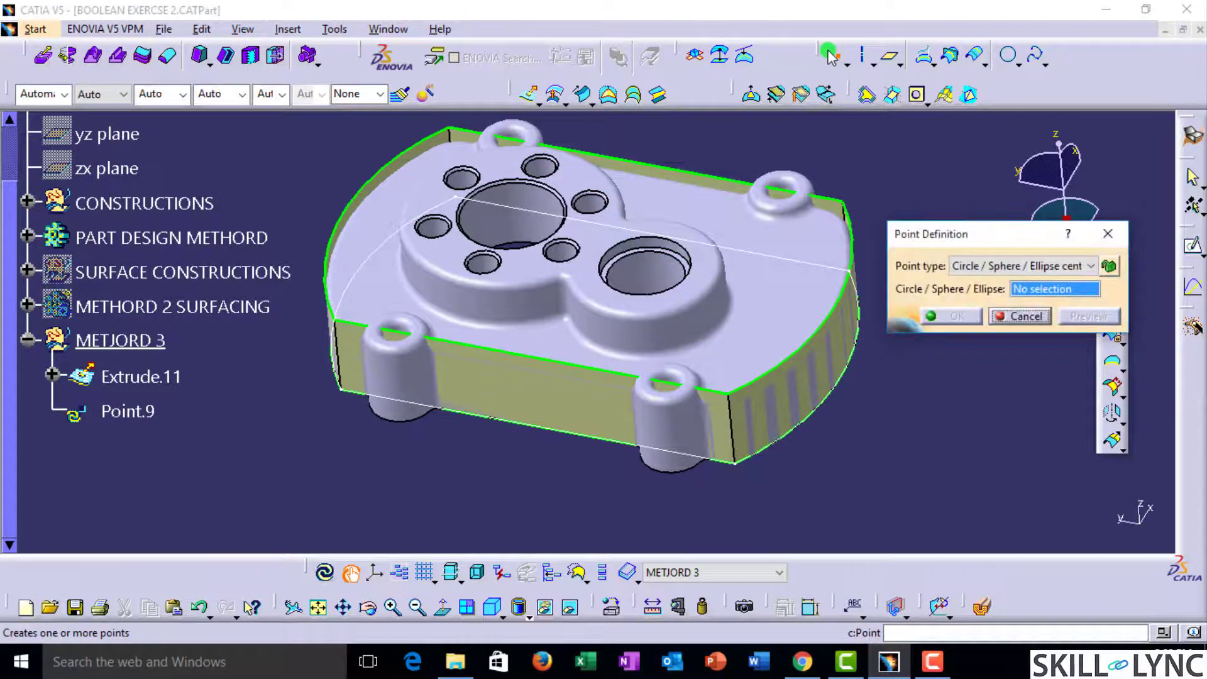
pyautogui.click(1006, 268)
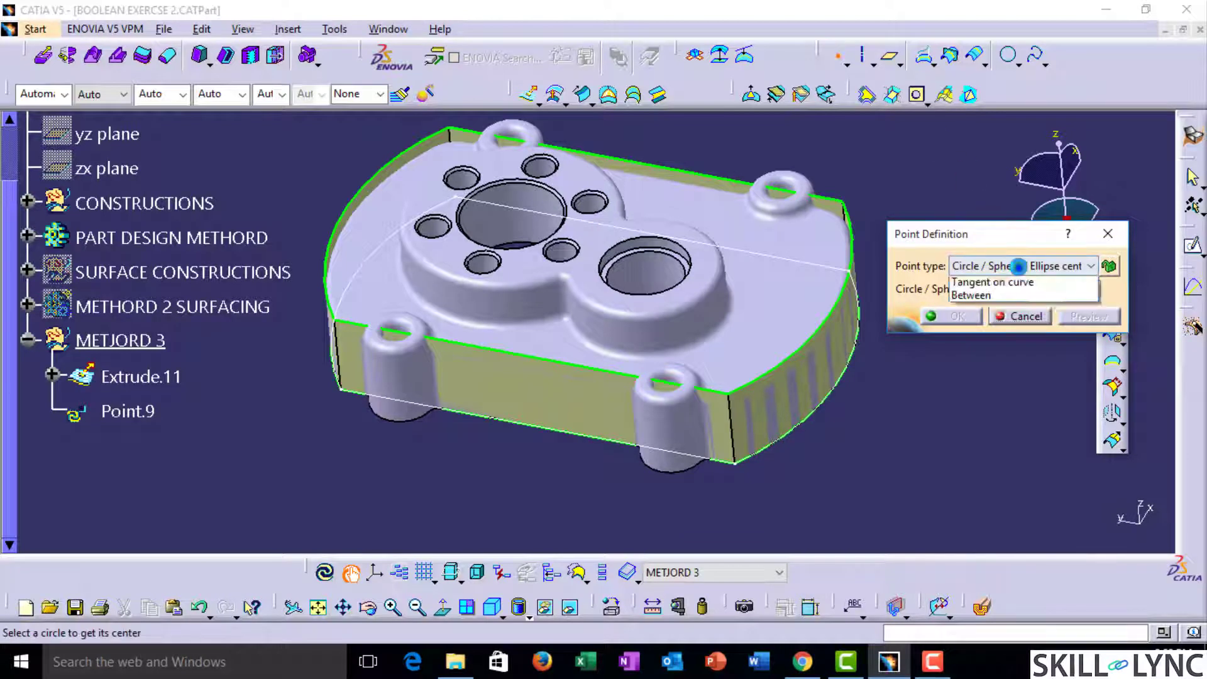
pyautogui.click(1009, 281)
pyautogui.click(945, 449)
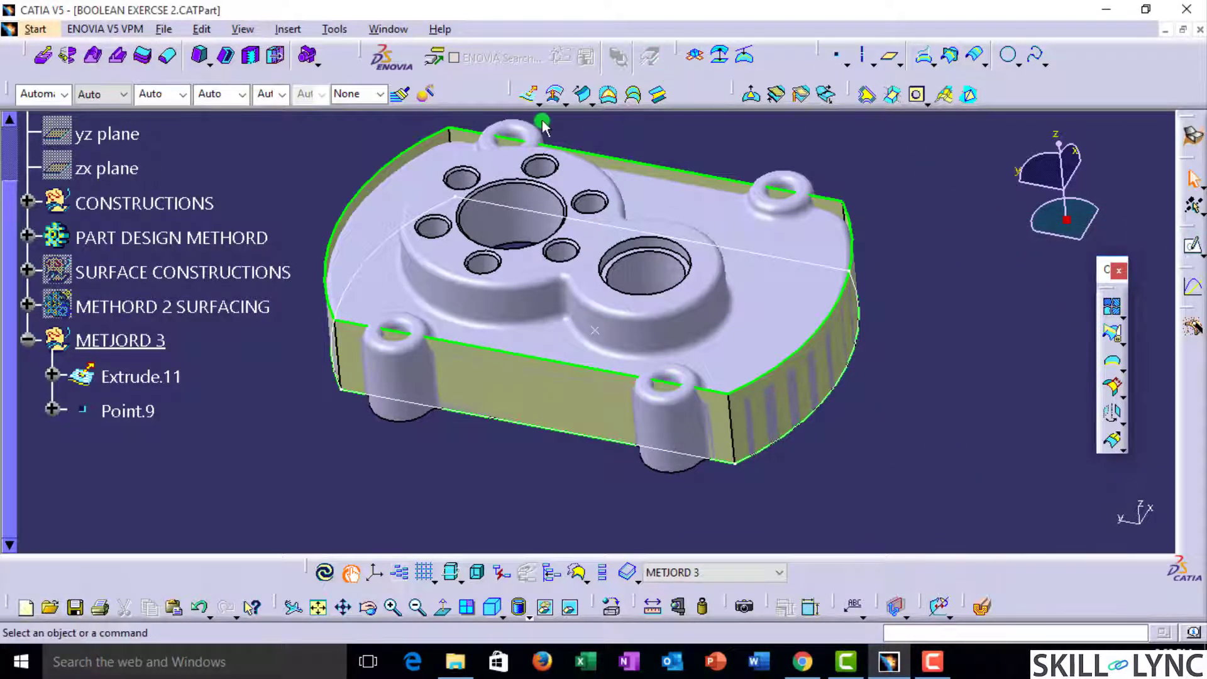
# Step: Create a point-direction line through the base centre point along the Y component, from -124 mm to 132 mm
pyautogui.click(876, 64)
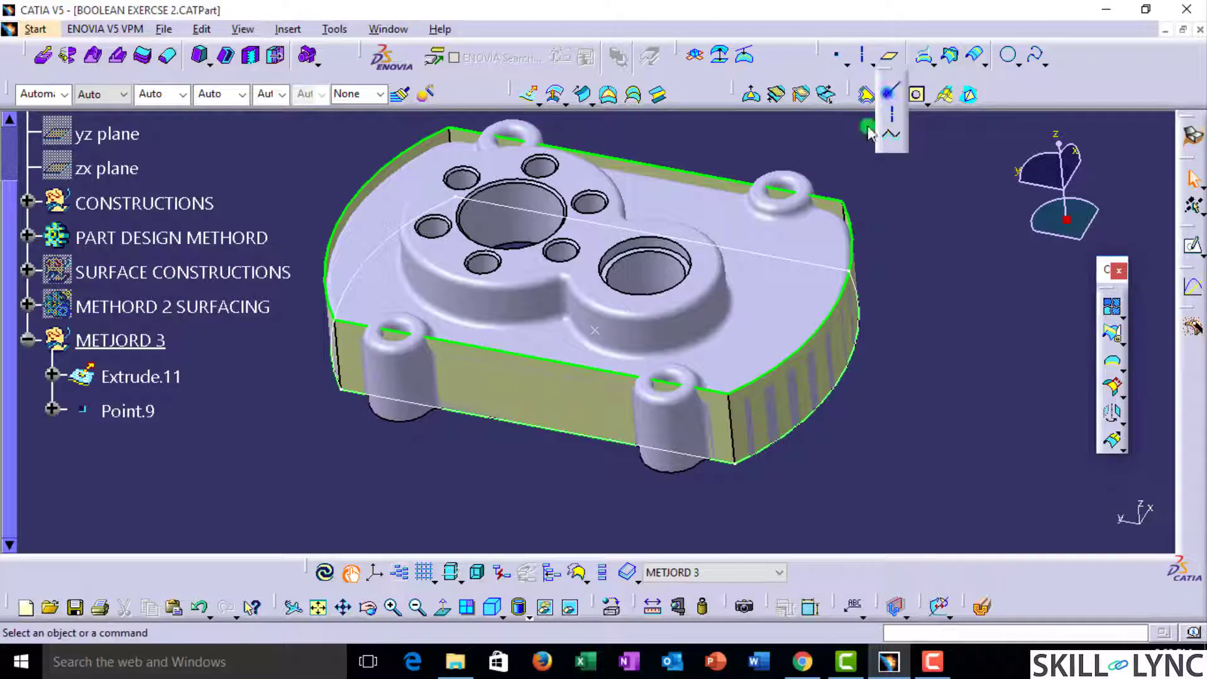
pyautogui.click(888, 93)
pyautogui.click(597, 329)
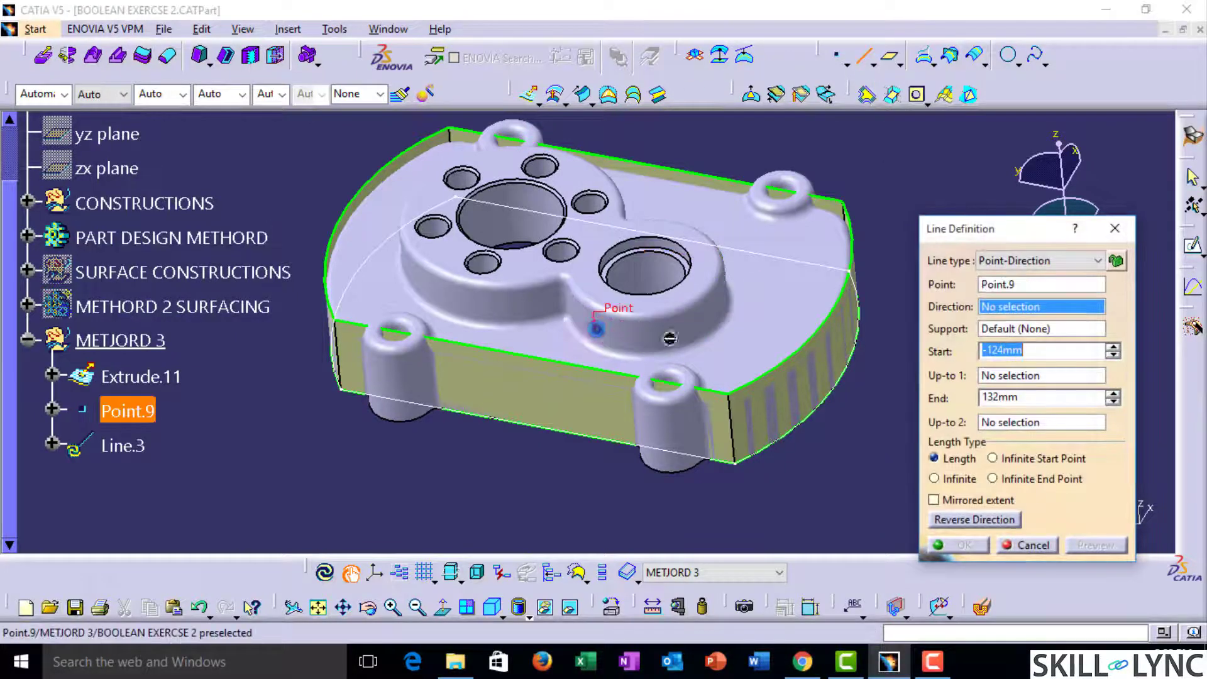
pyautogui.rightClick(1040, 306)
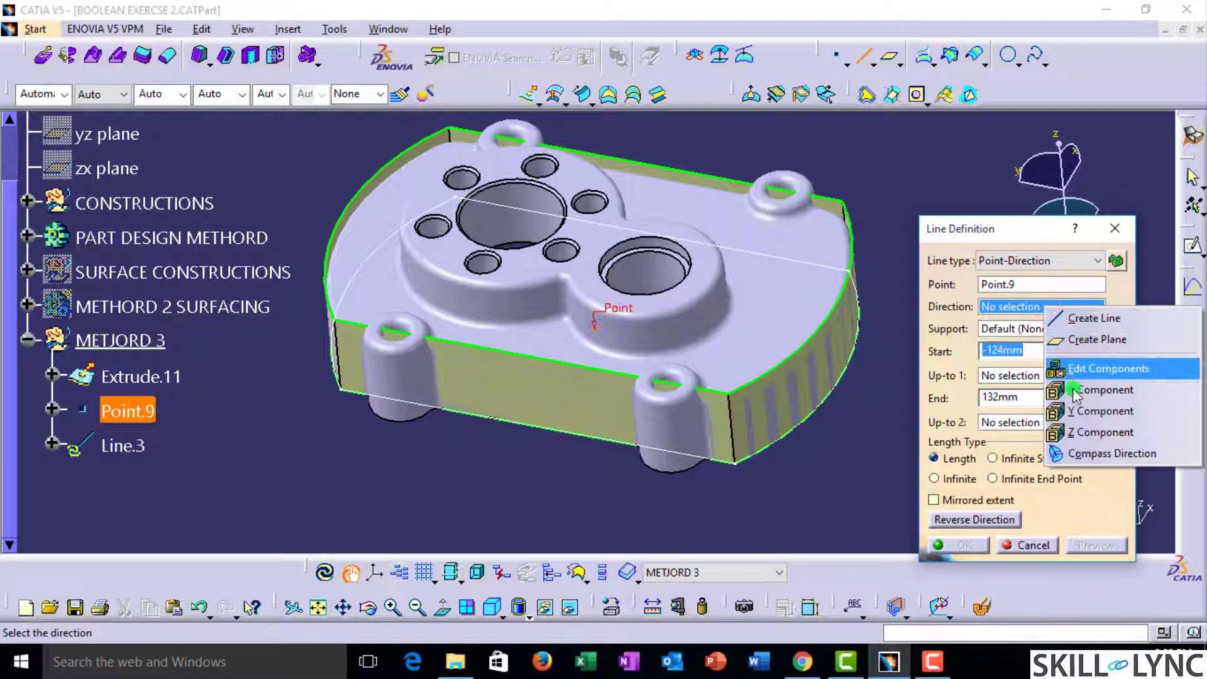
pyautogui.click(1088, 433)
pyautogui.rightClick(1048, 307)
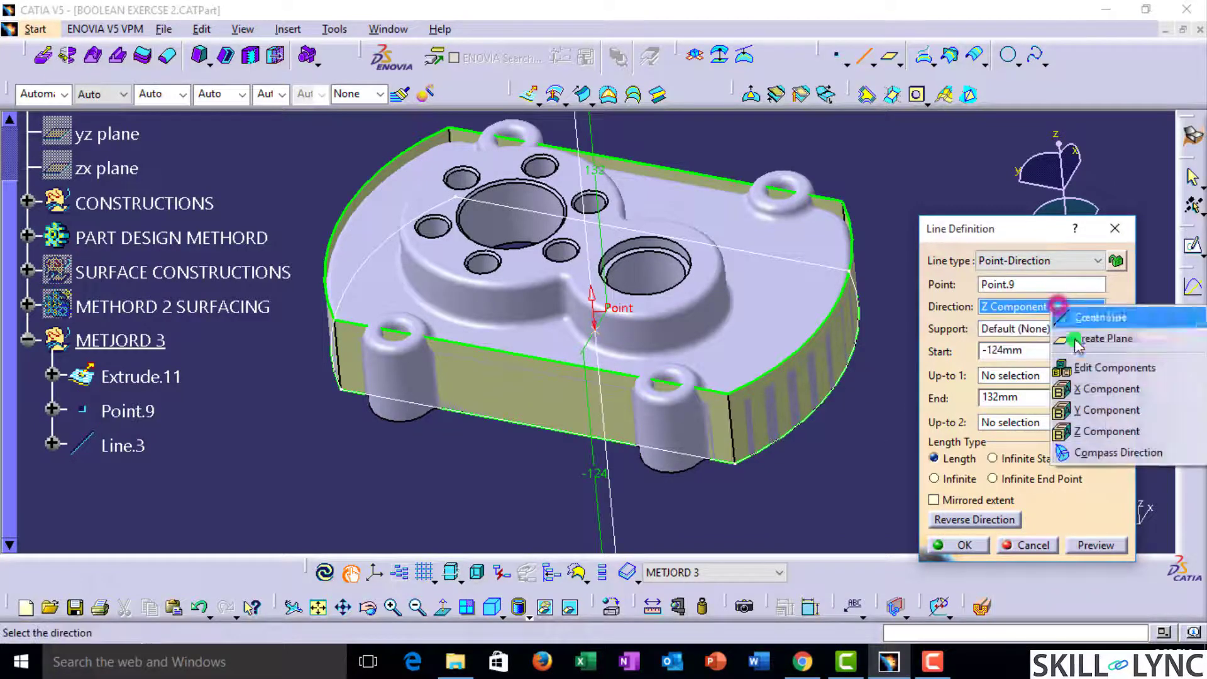
pyautogui.click(1110, 410)
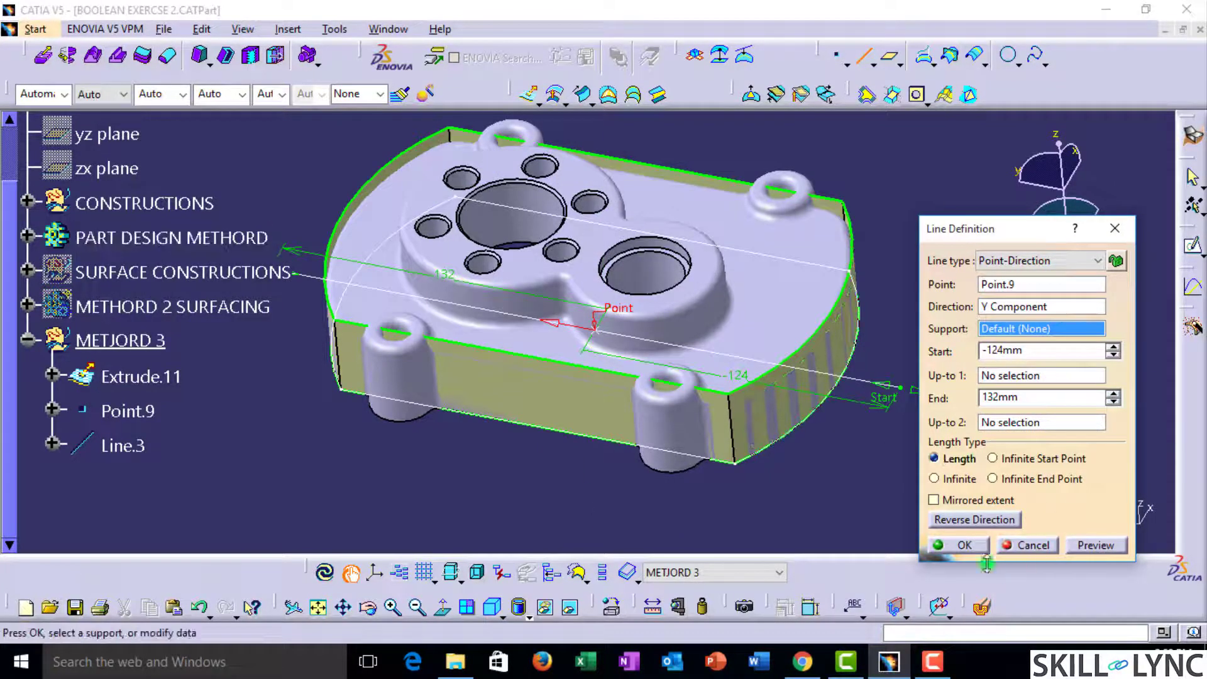
pyautogui.click(960, 544)
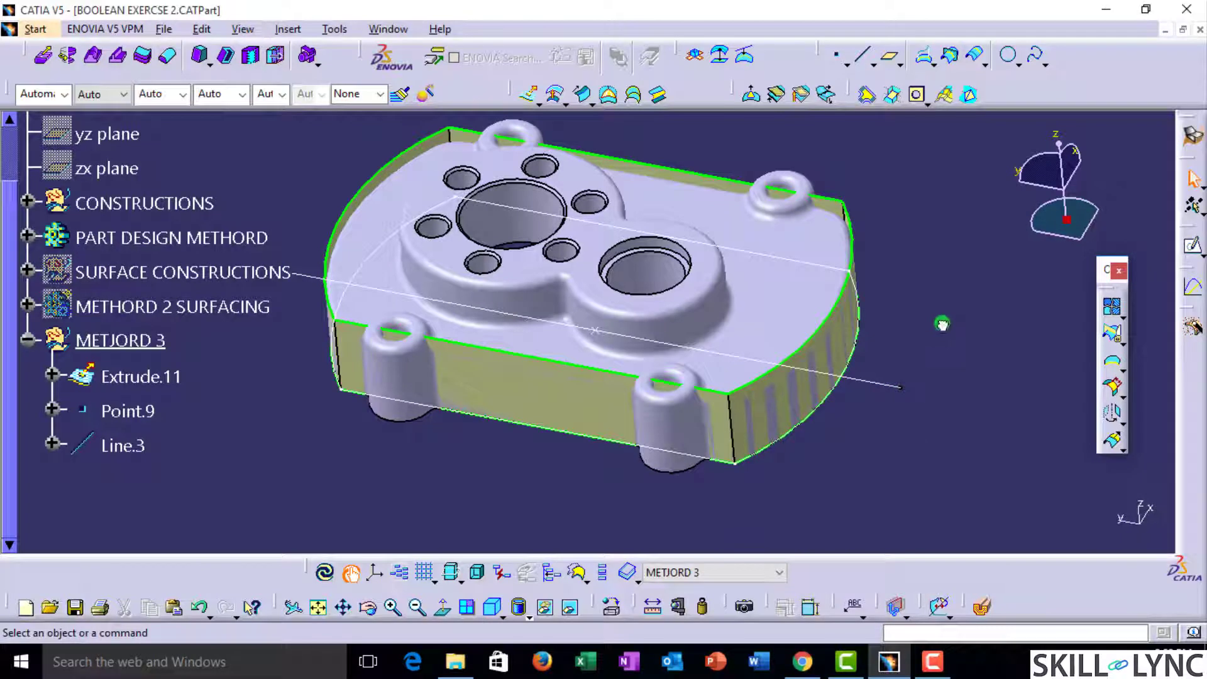
# Step: Extrude the new line as a surface along the X component, with limits of 117 mm and 103 mm
pyautogui.click(530, 96)
pyautogui.click(551, 322)
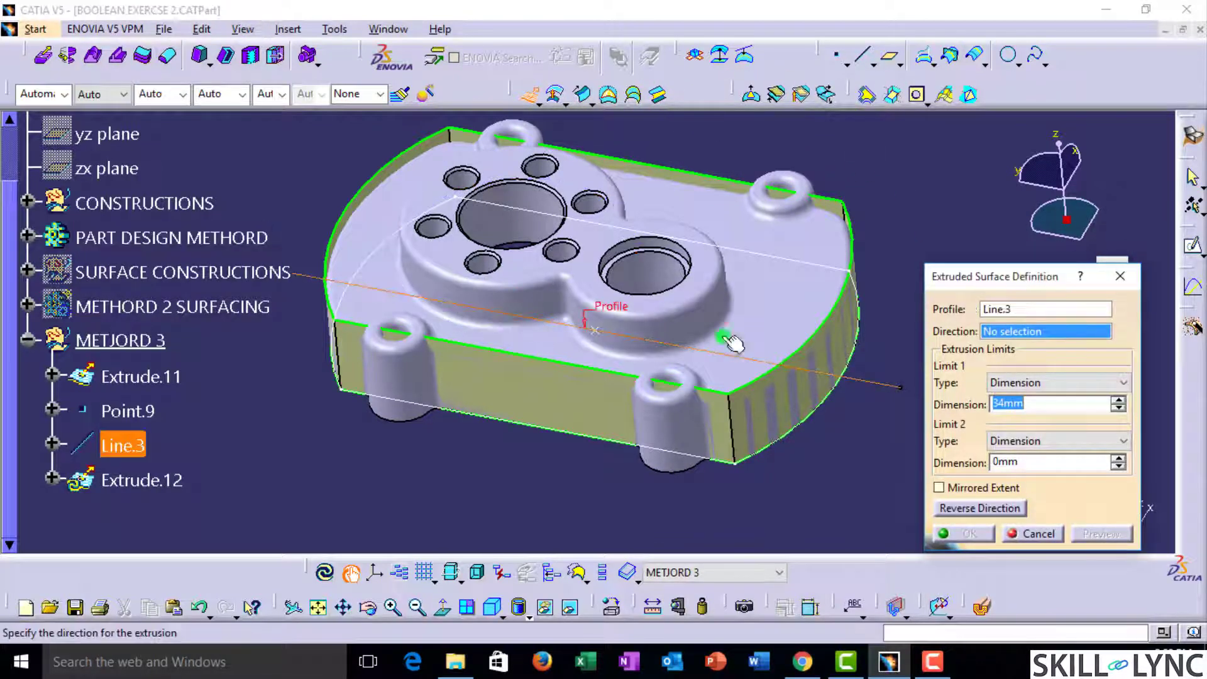
pyautogui.rightClick(1043, 332)
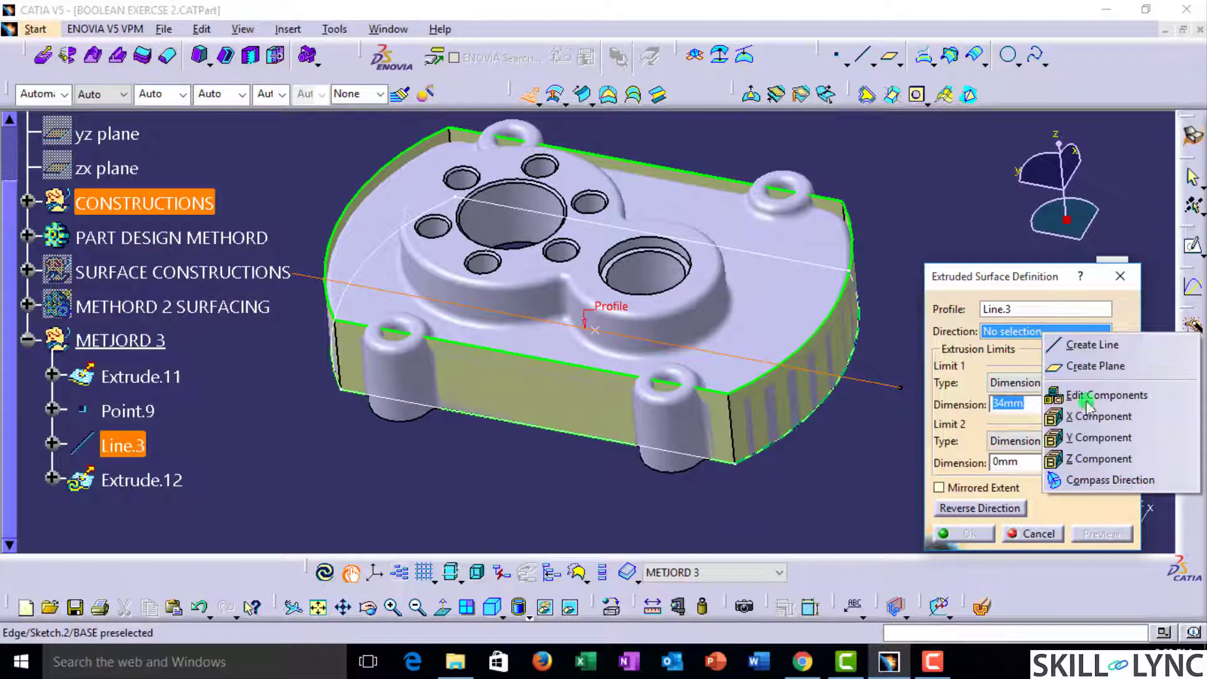
pyautogui.click(1098, 416)
pyautogui.moveTo(897, 401); pyautogui.dragTo(841, 458)
pyautogui.moveTo(801, 361); pyautogui.dragTo(666, 348, button='middle')
pyautogui.scroll(-1, 666, 348)
pyautogui.moveTo(804, 318); pyautogui.dragTo(946, 490)
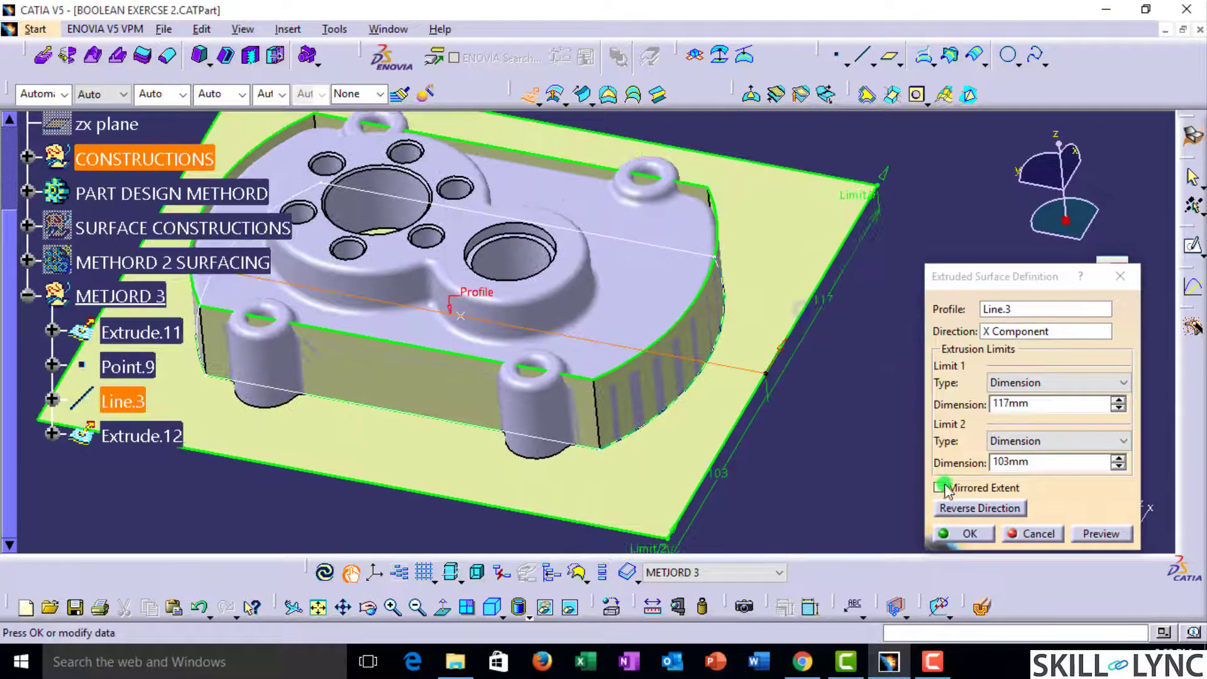
pyautogui.click(965, 539)
# Step: Offset the flat extruded surface 30 mm upward through the base walls
pyautogui.moveTo(760, 417); pyautogui.dragTo(1022, 400, button='middle')
pyautogui.moveTo(690, 425); pyautogui.dragTo(630, 441, button='middle')
pyautogui.click(555, 98)
pyautogui.click(353, 408)
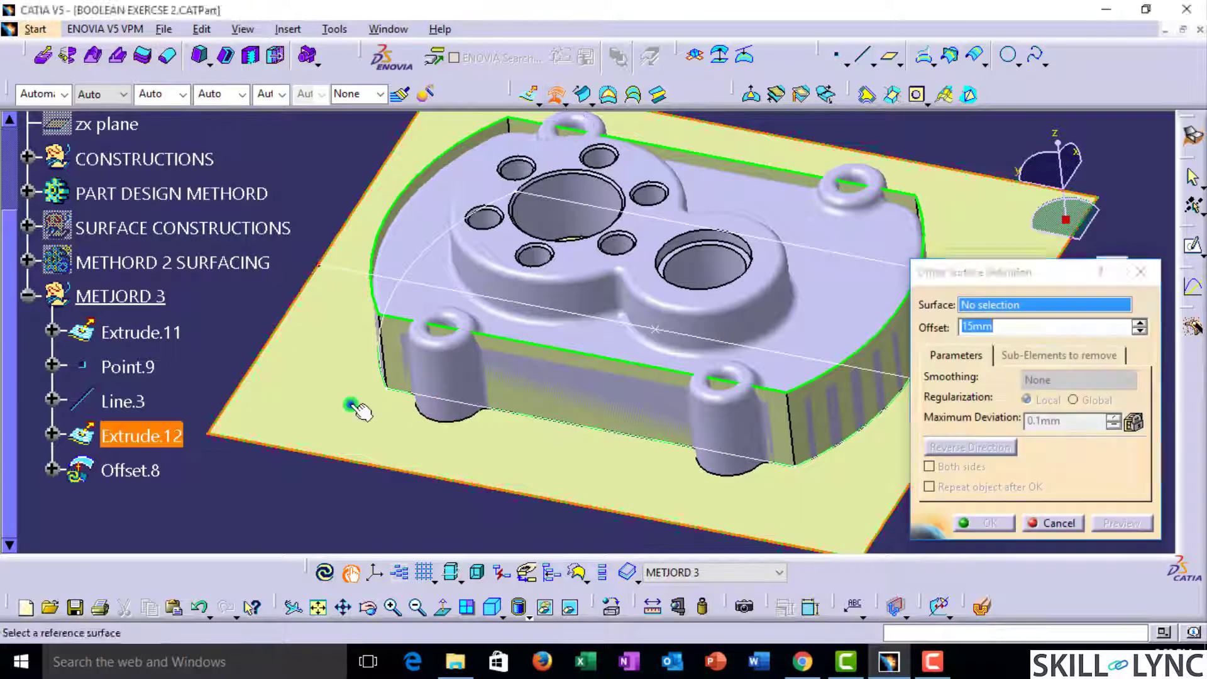
pyautogui.moveTo(654, 342); pyautogui.dragTo(642, 239)
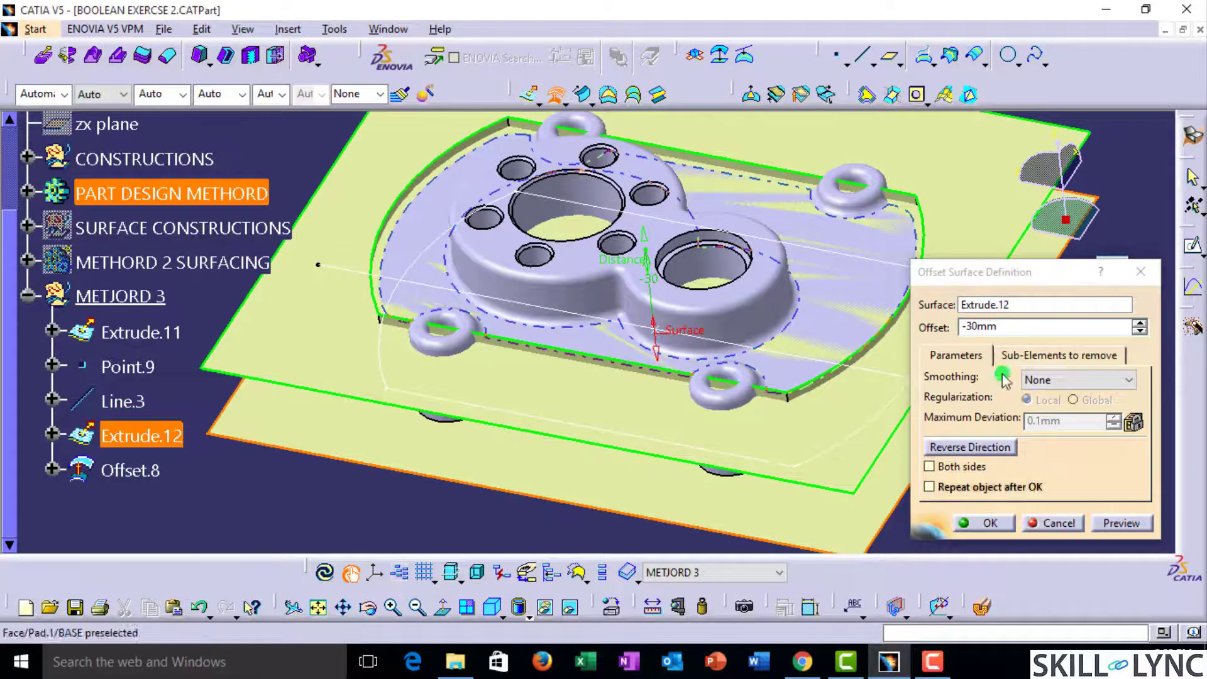
pyautogui.click(1004, 332)
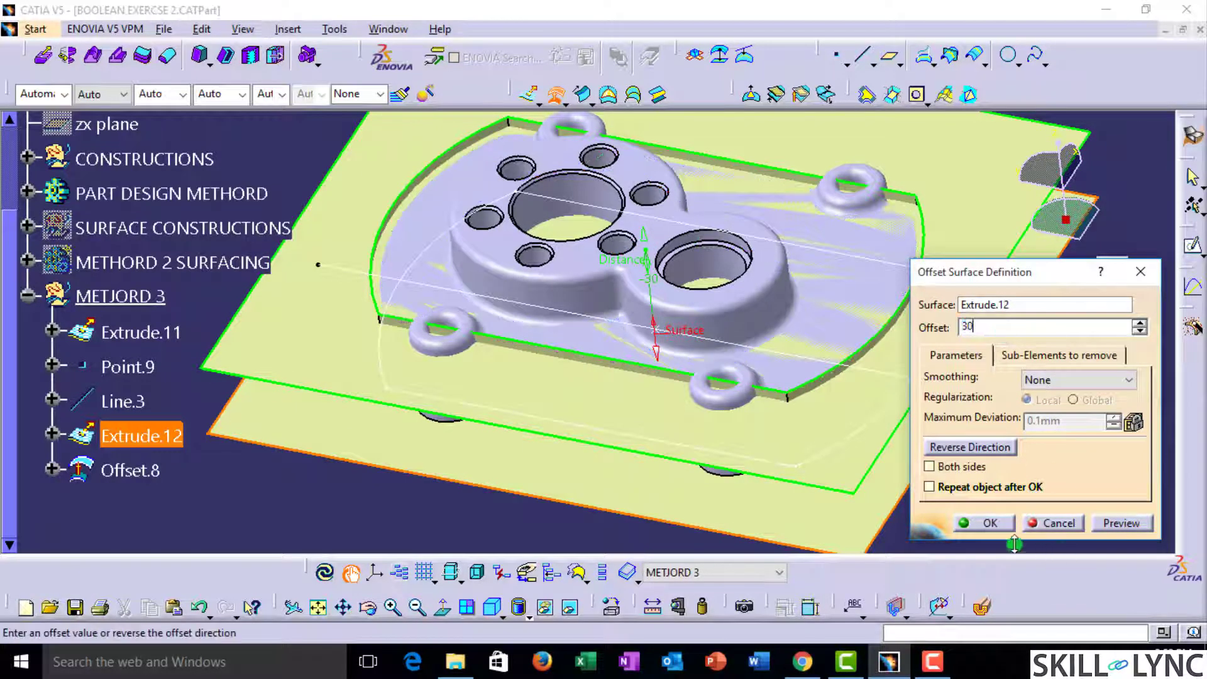
pyautogui.click(983, 523)
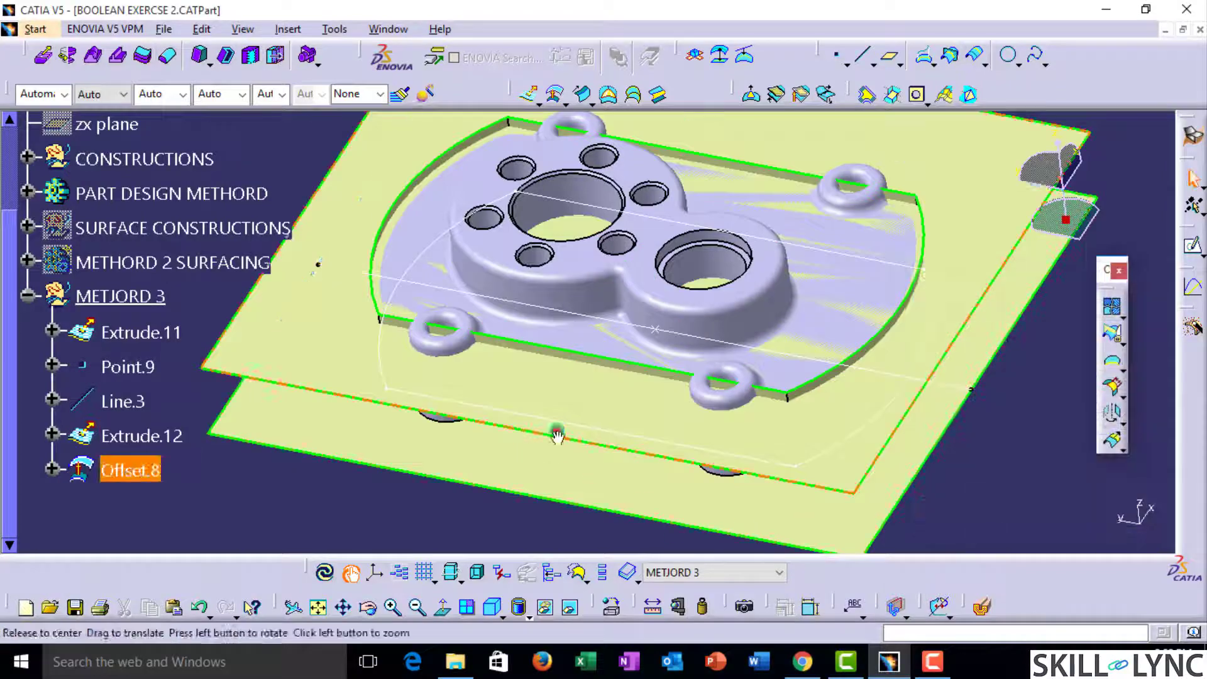
# Step: Examine the offset surface's height relative to the base walls and the reference solid
pyautogui.moveTo(563, 396); pyautogui.dragTo(569, 374, button='middle')
pyautogui.moveTo(632, 269); pyautogui.dragTo(679, 280, button='middle')
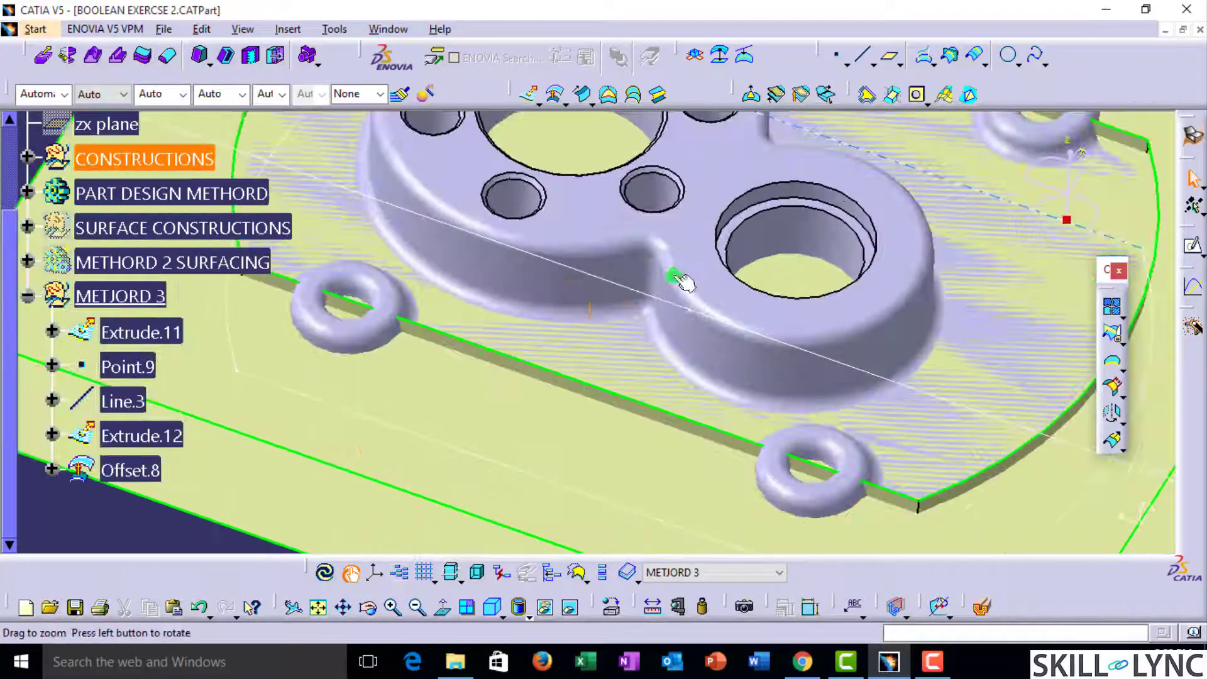
pyautogui.moveTo(590, 325); pyautogui.dragTo(622, 274, button='middle')
pyautogui.moveTo(147, 456); pyautogui.dragTo(399, 412, button='middle')
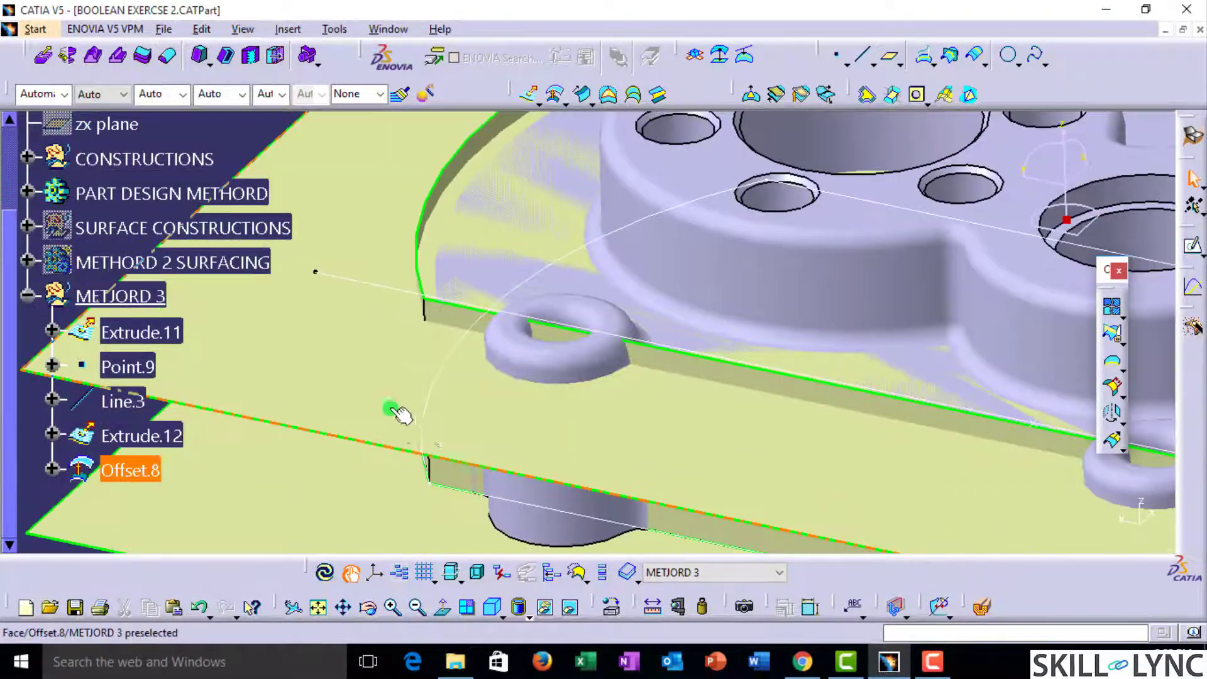
pyautogui.moveTo(681, 415); pyautogui.dragTo(979, 396, button='middle')
pyautogui.rightClick(976, 392)
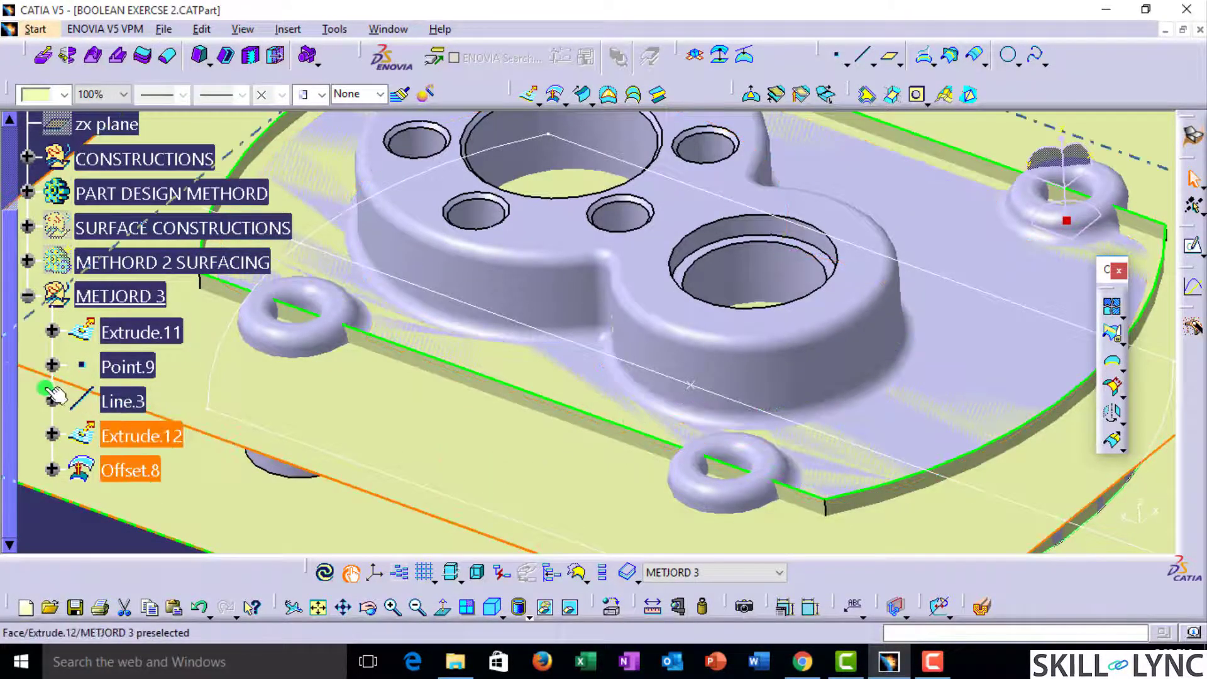
pyautogui.click(130, 468)
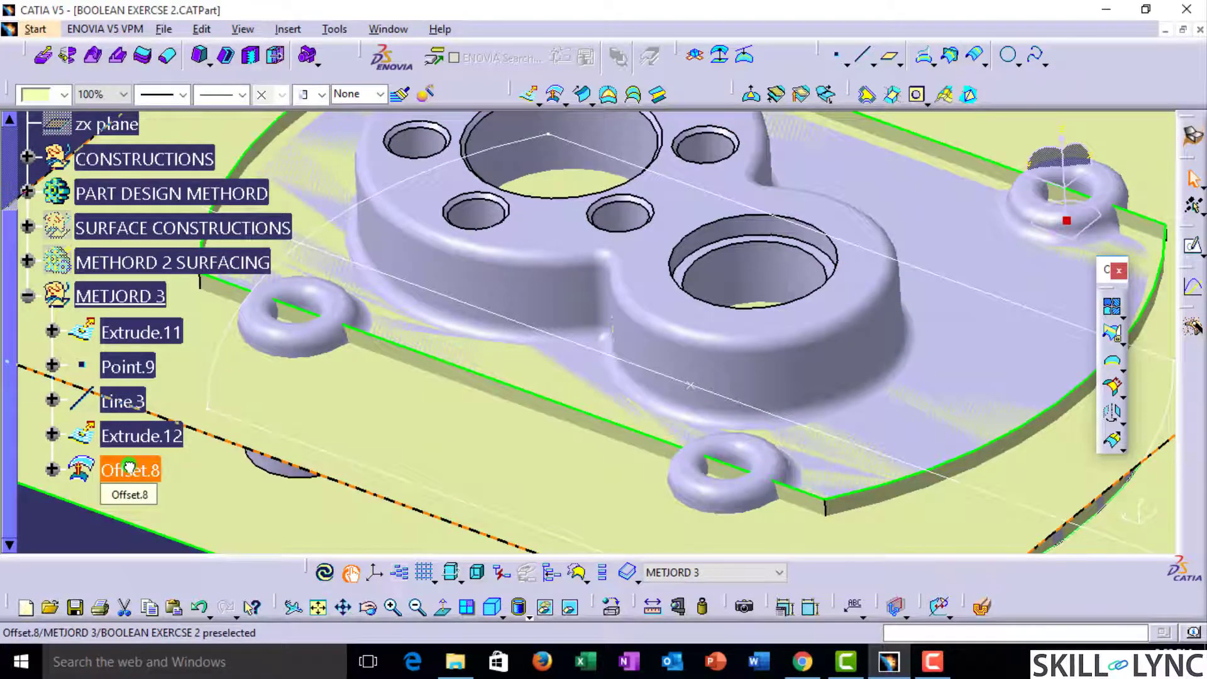
pyautogui.moveTo(404, 363); pyautogui.dragTo(594, 478, button='middle')
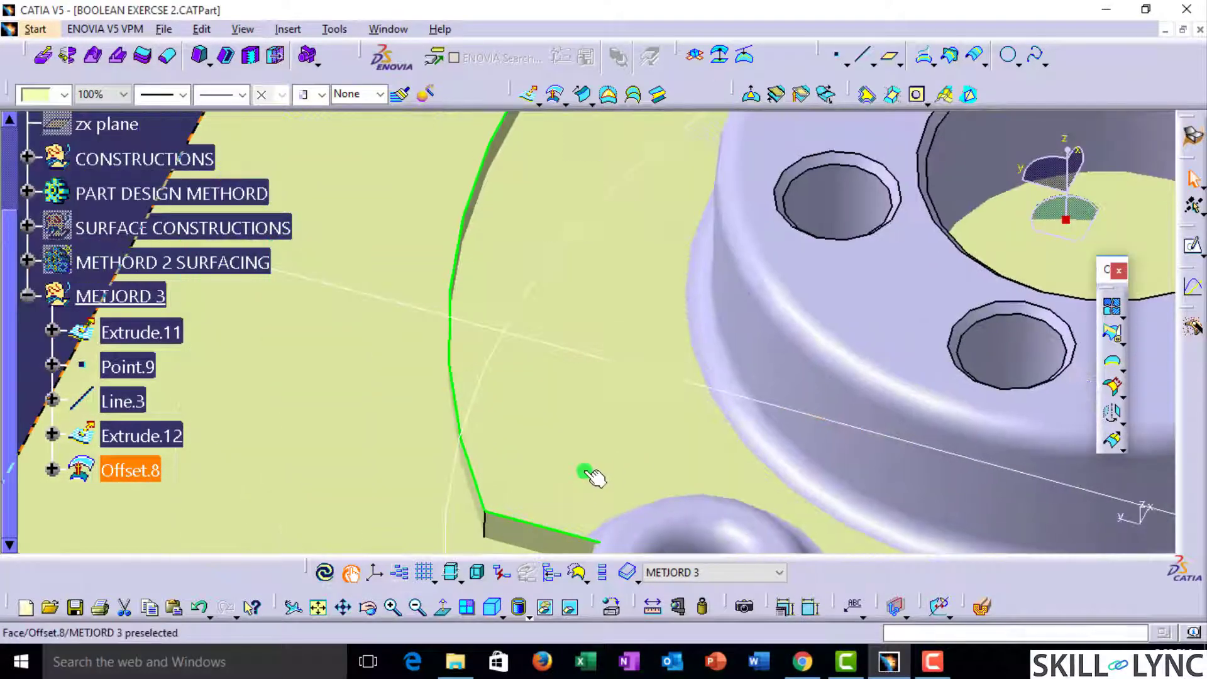
pyautogui.moveTo(579, 432)
pyautogui.mouseDown(button='middle')
pyautogui.moveTo(496, 453)
pyautogui.moveTo(552, 520)
pyautogui.moveTo(539, 498)
pyautogui.moveTo(489, 485)
pyautogui.moveTo(504, 438)
pyautogui.moveTo(586, 461)
pyautogui.moveTo(560, 431)
pyautogui.moveTo(571, 412)
pyautogui.mouseUp(button='middle')
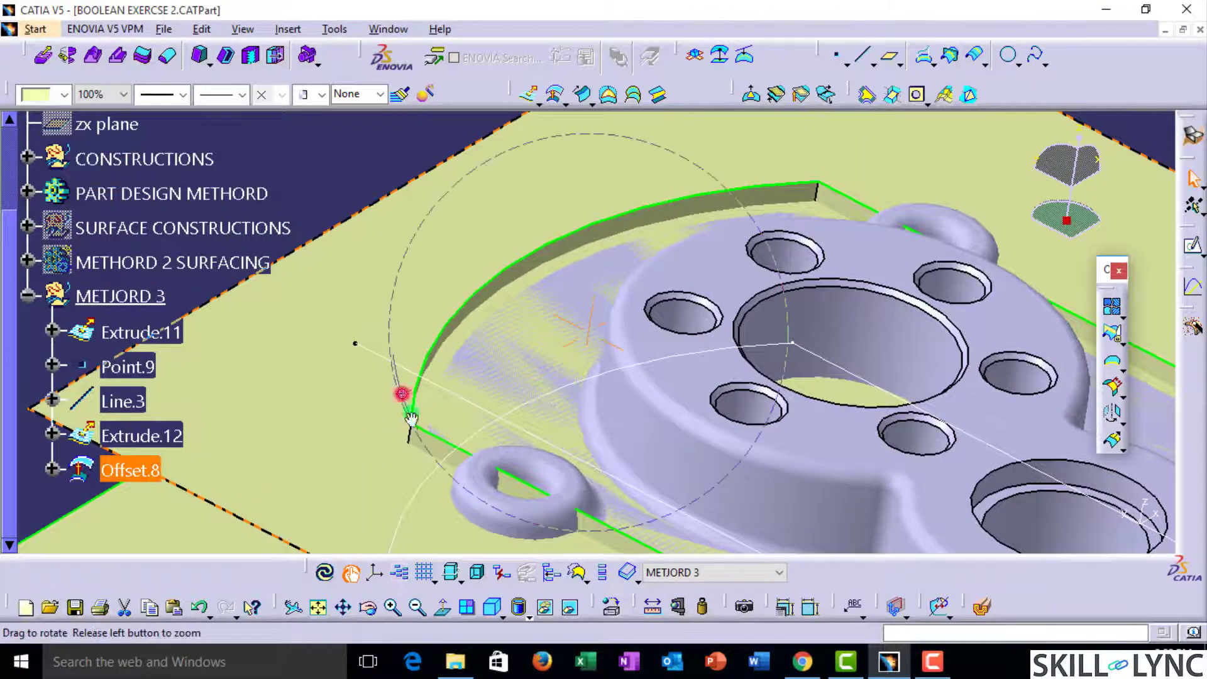
pyautogui.moveTo(412, 418); pyautogui.dragTo(548, 375, button='middle')
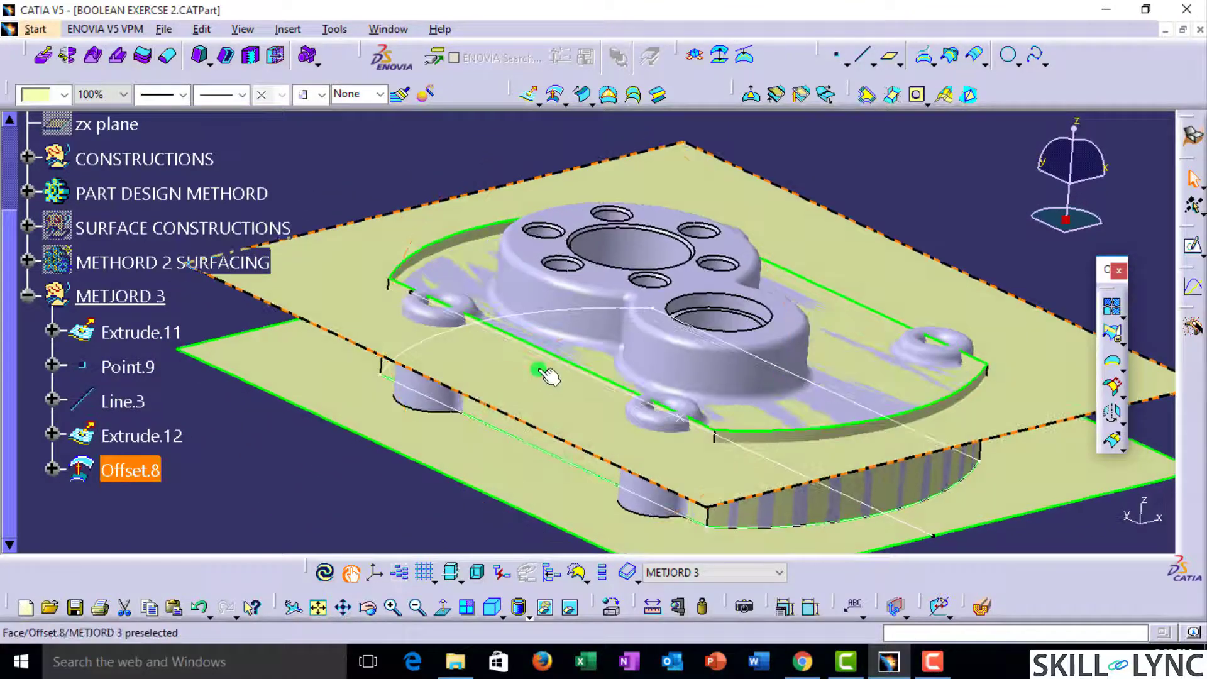
# Step: Hide the reference solid and the construction line used for the flat surface
pyautogui.click(727, 430)
pyautogui.click(713, 357)
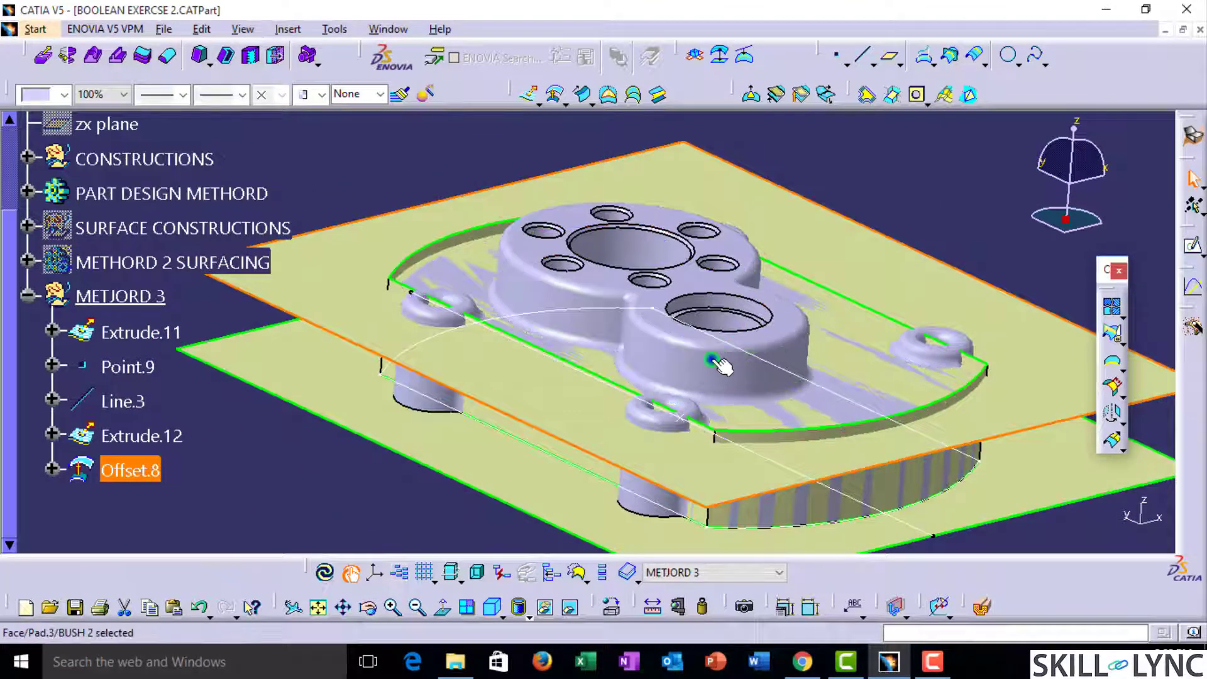
pyautogui.press('space')
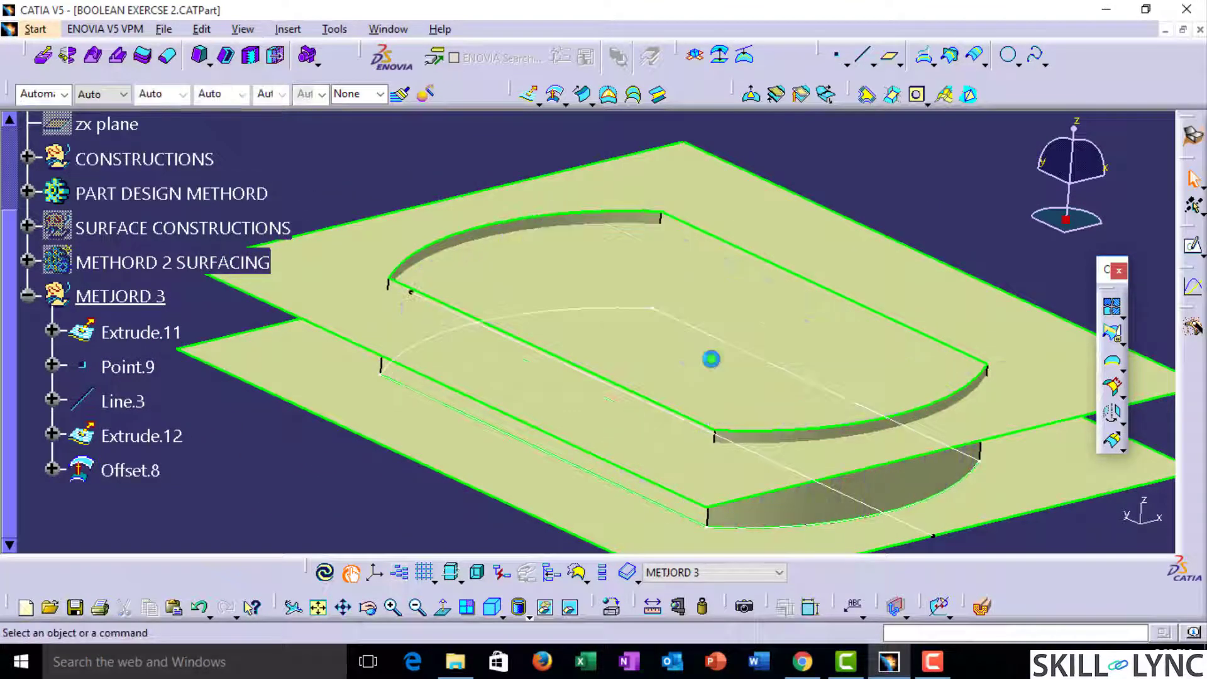
pyautogui.click(668, 404)
pyautogui.click(451, 313)
pyautogui.press('space')
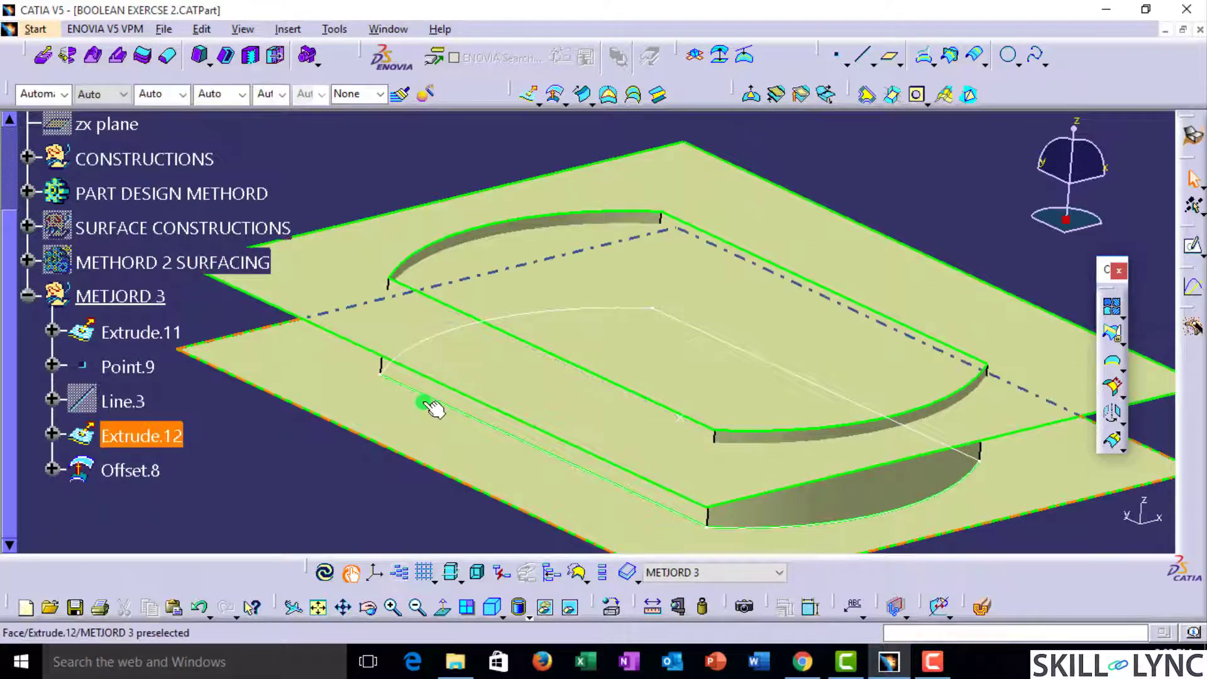
# Step: Hide the base profile sketch and the lower flat extruded surface
pyautogui.click(425, 393)
pyautogui.press('space')
pyautogui.moveTo(521, 353); pyautogui.dragTo(680, 384, button='middle')
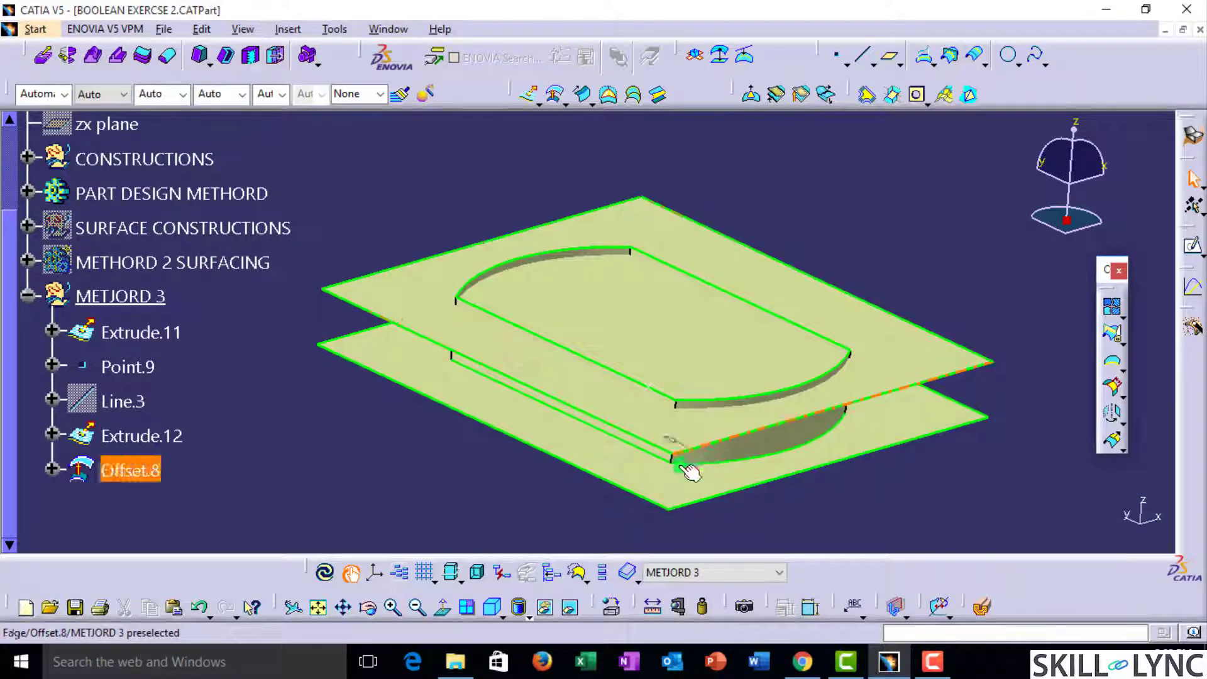
pyautogui.click(661, 493)
pyautogui.press('space')
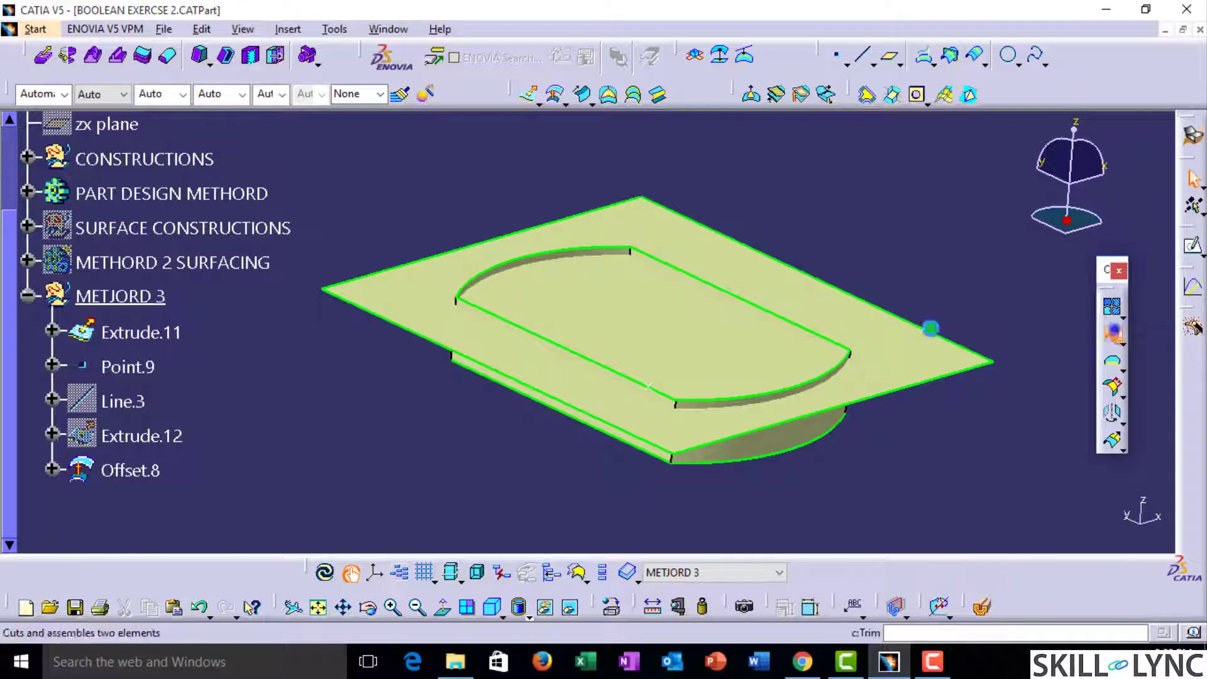
# Step: Trim the extruded base walls with the offset surface, keeping the walls below it and the enclosed top face
pyautogui.click(763, 447)
pyautogui.click(676, 361)
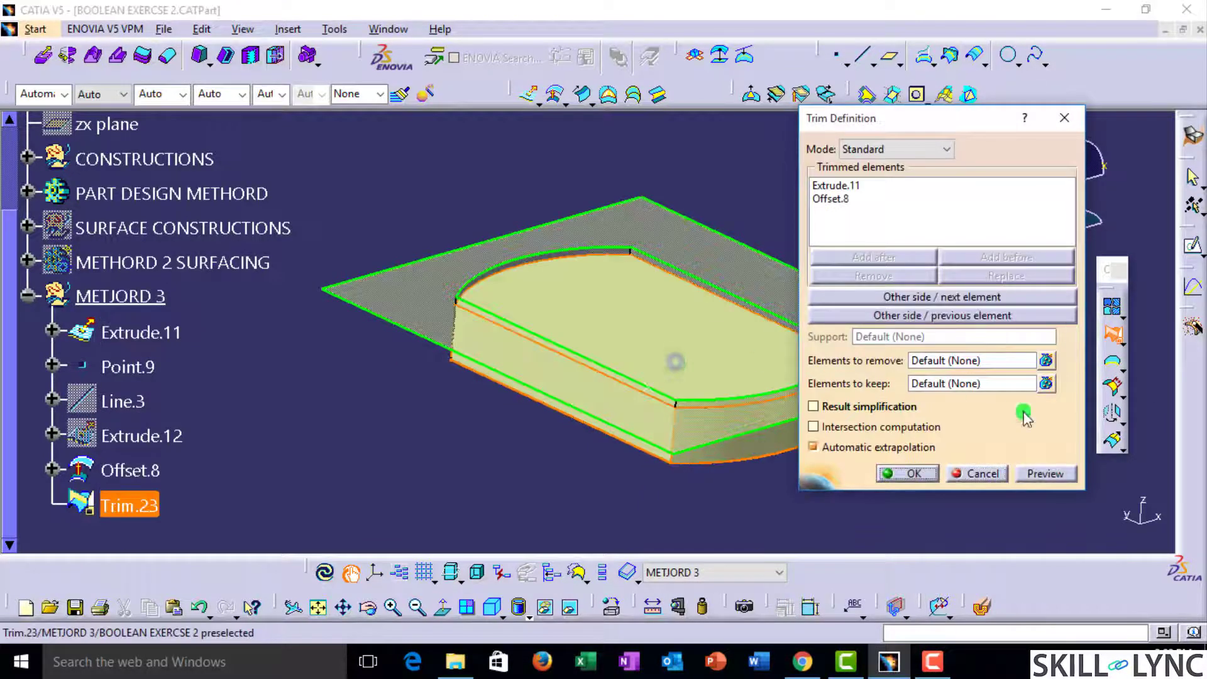
pyautogui.click(911, 475)
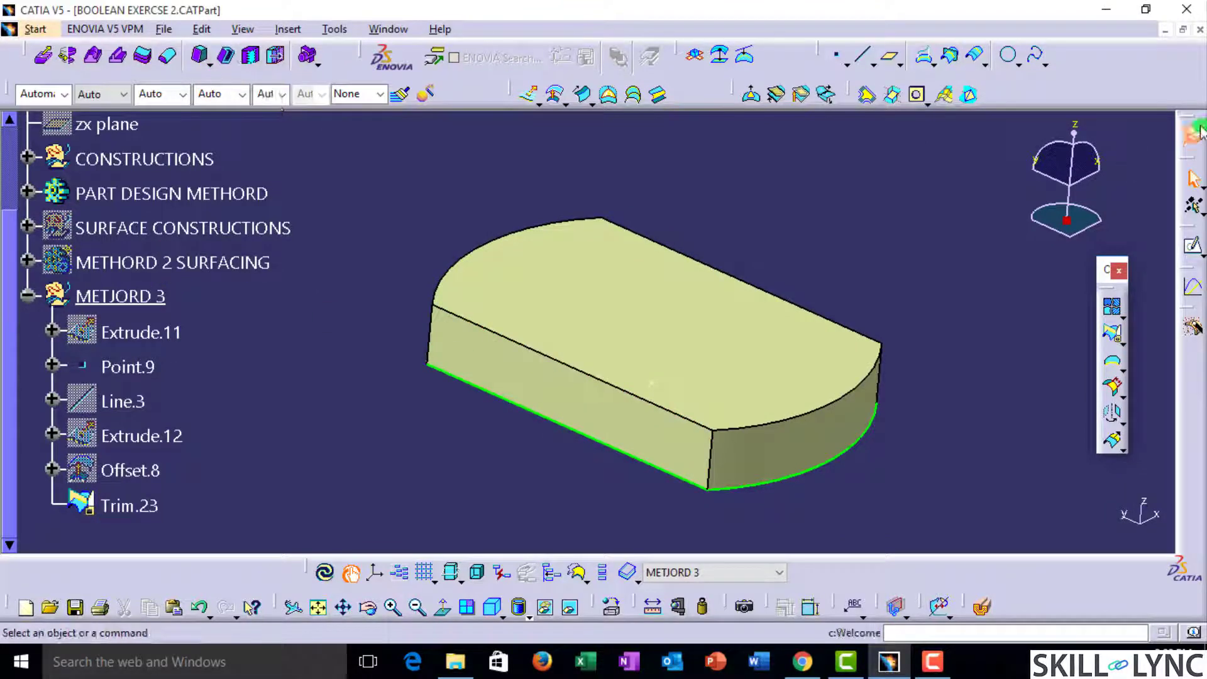
pyautogui.moveTo(516, 277); pyautogui.dragTo(541, 285, button='middle')
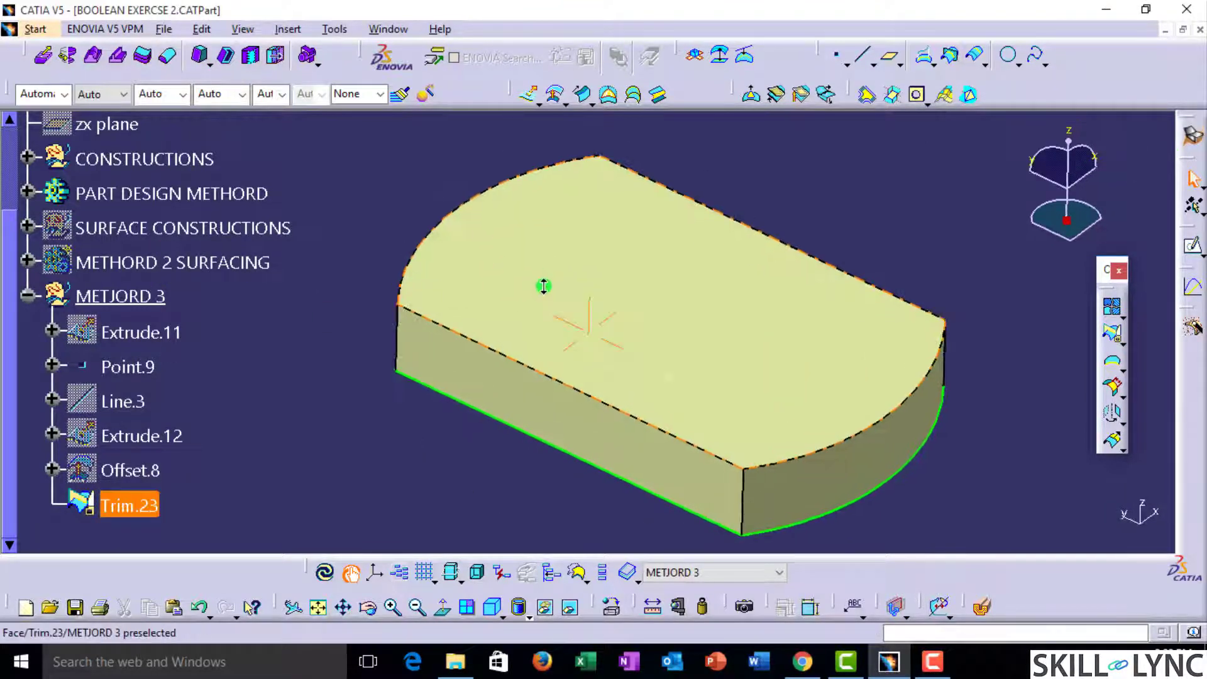
pyautogui.moveTo(350, 369); pyautogui.dragTo(642, 450, button='middle')
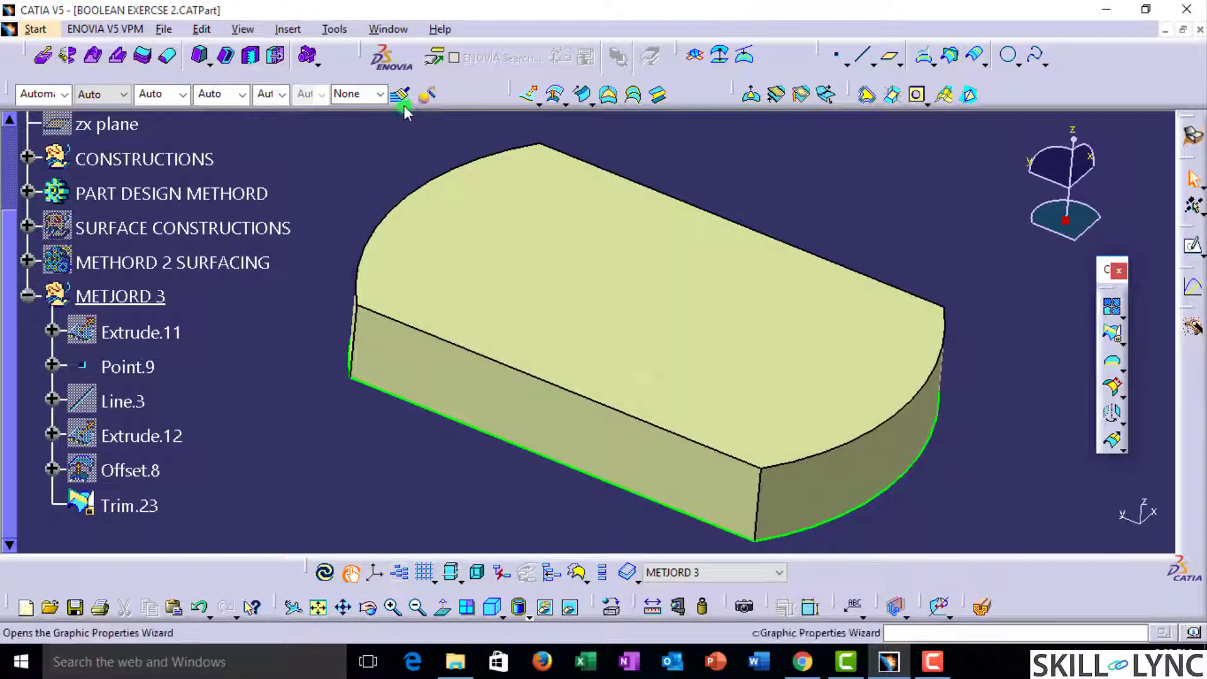
pyautogui.click(1123, 395)
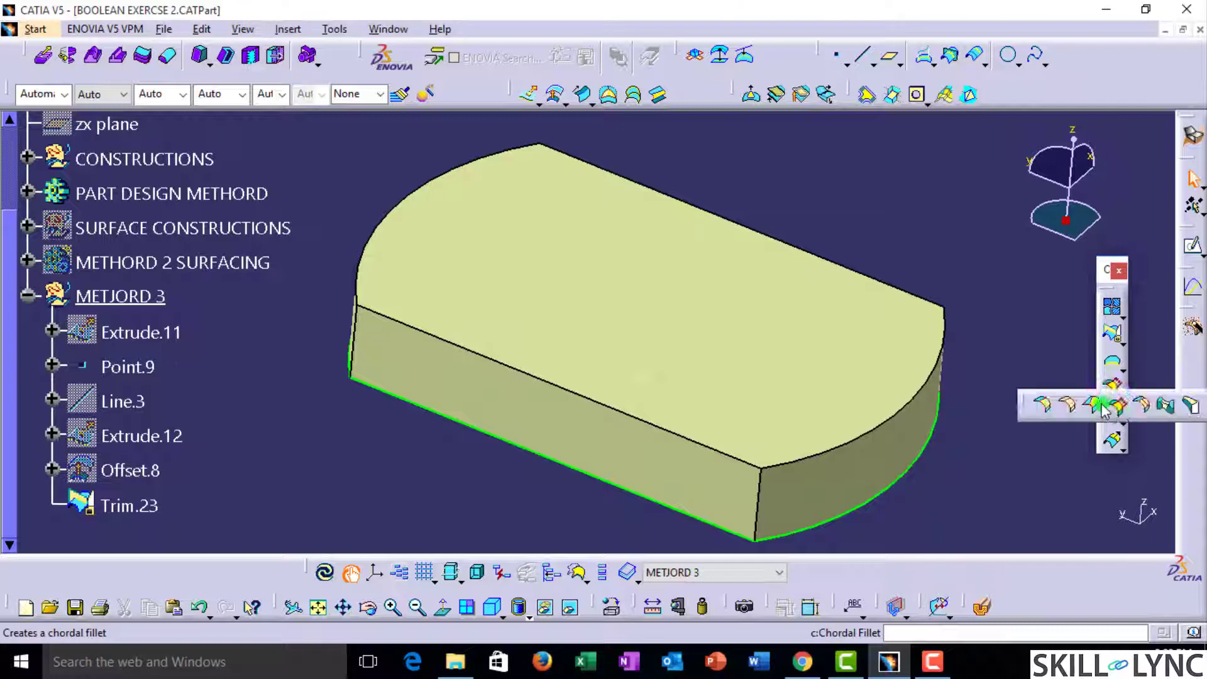
pyautogui.click(1072, 406)
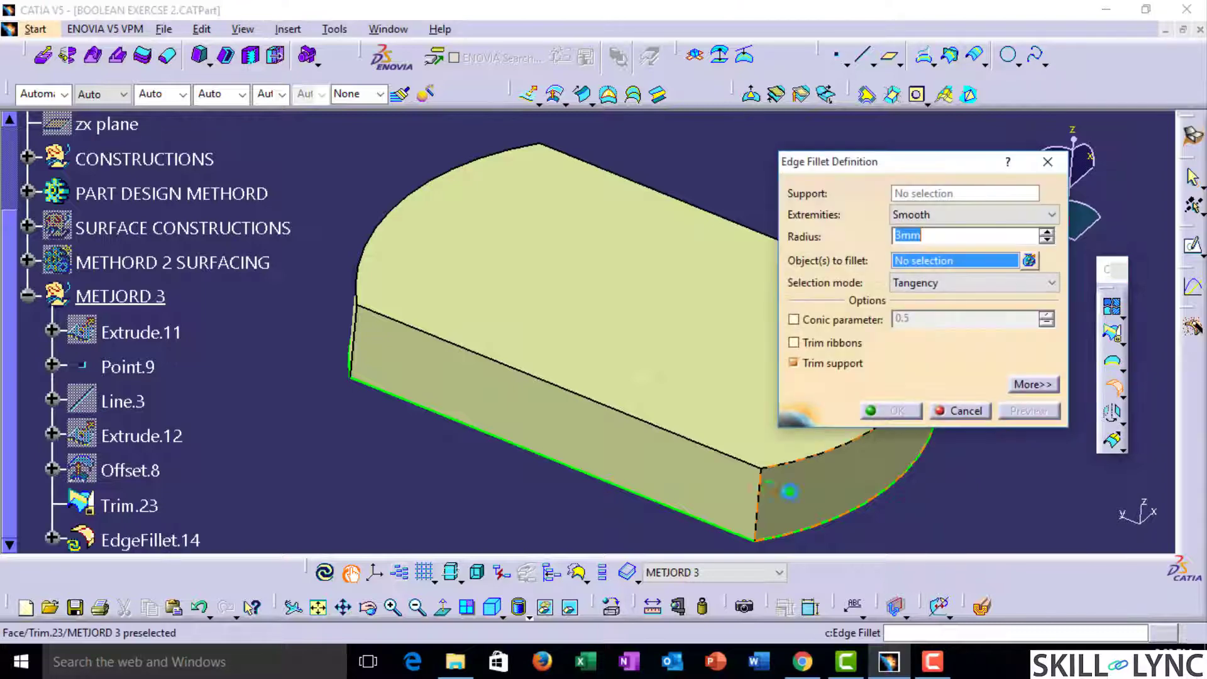
pyautogui.click(761, 493)
pyautogui.moveTo(761, 493); pyautogui.dragTo(464, 299, button='middle')
pyautogui.click(585, 428)
pyautogui.moveTo(585, 428); pyautogui.dragTo(573, 496, button='middle')
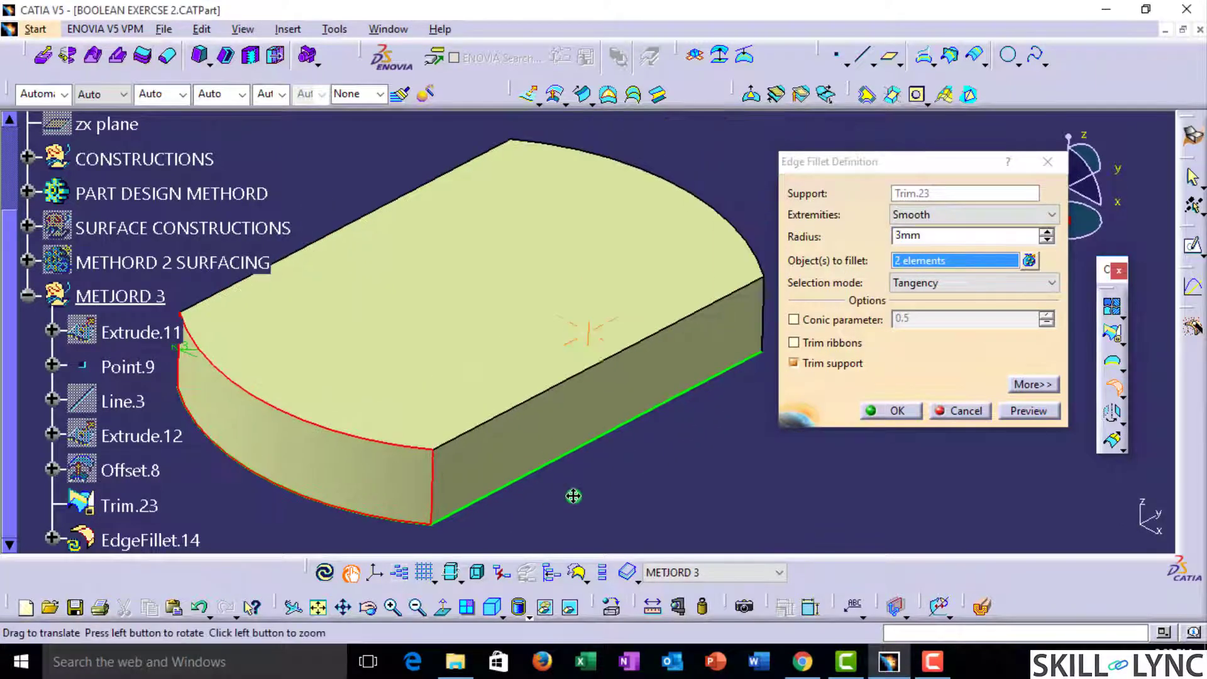
pyautogui.press('Escape')
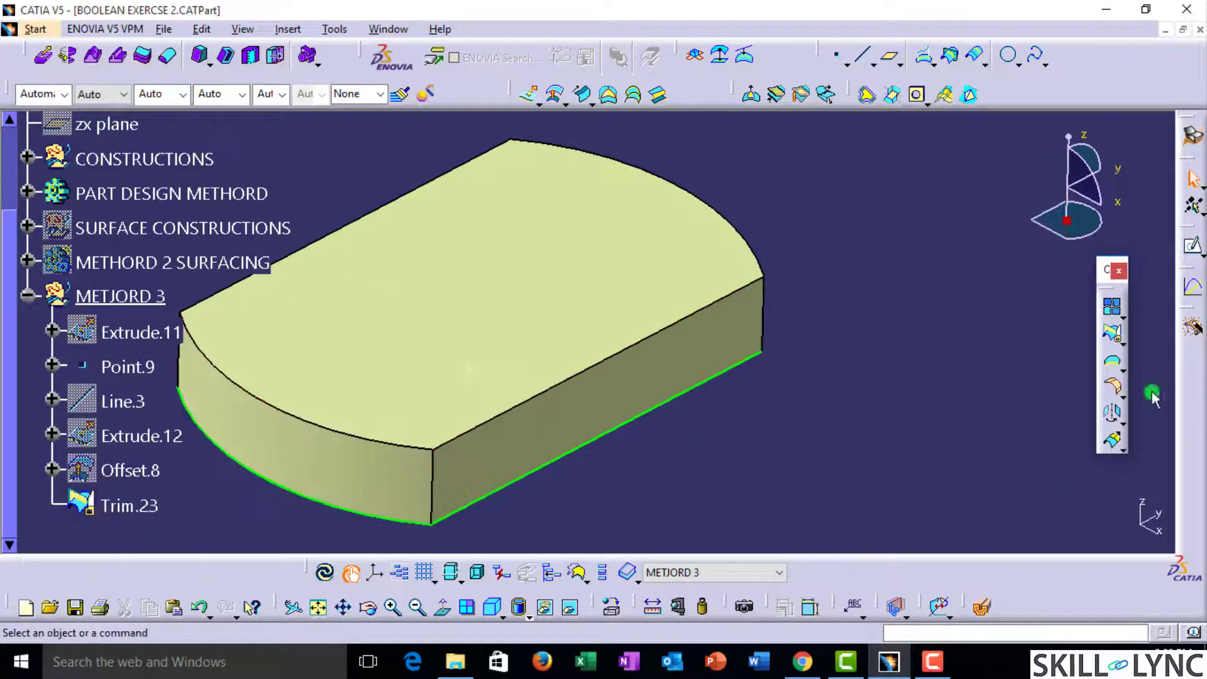
# Step: Fillet the four vertical corner edges of the trimmed base shell with a 15 mm radius
pyautogui.click(1112, 390)
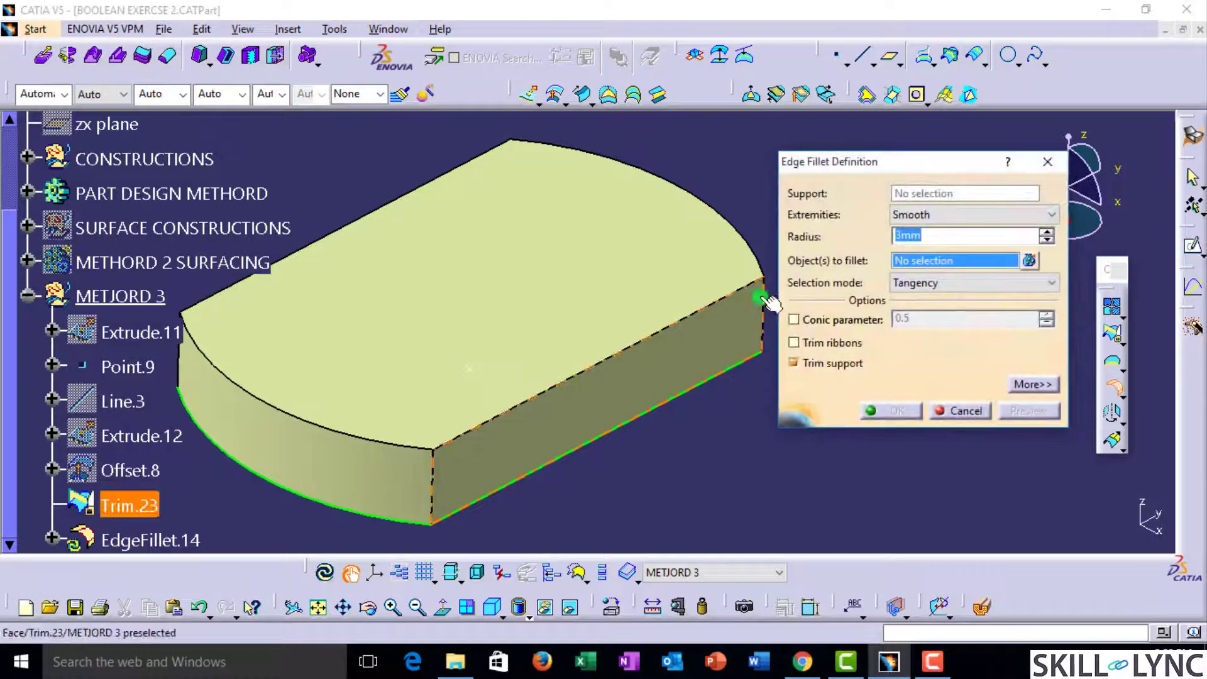
pyautogui.click(769, 300)
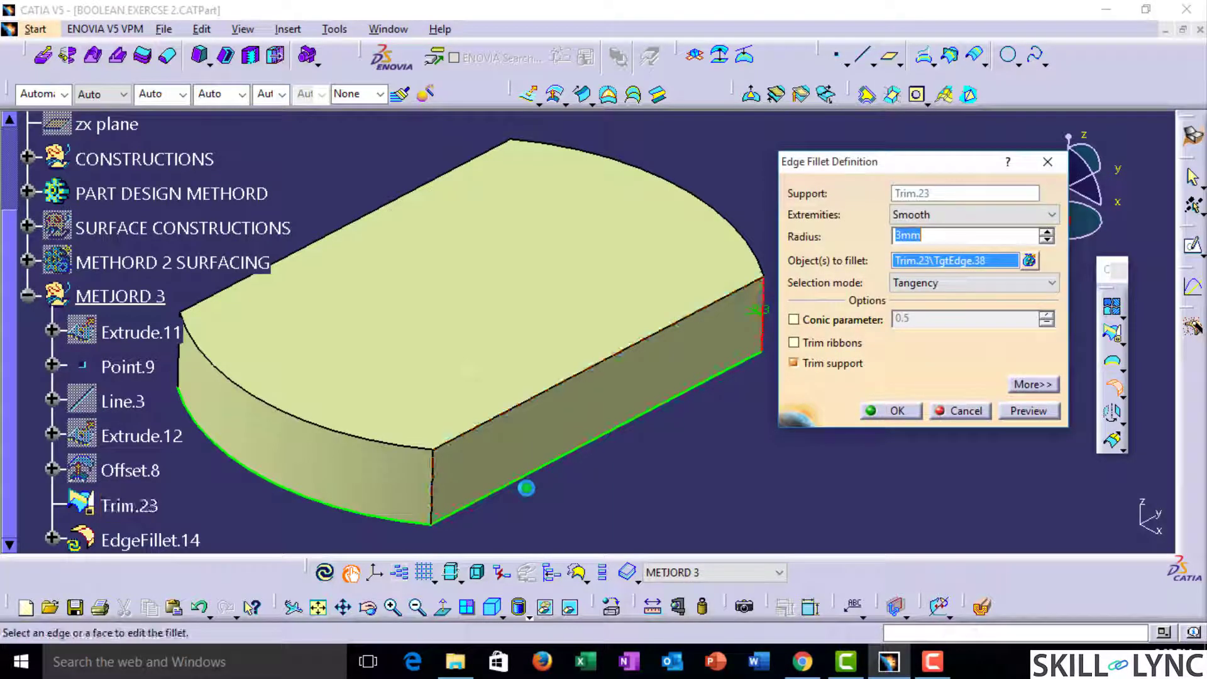
pyautogui.click(431, 490)
pyautogui.moveTo(361, 522); pyautogui.dragTo(624, 422, button='middle')
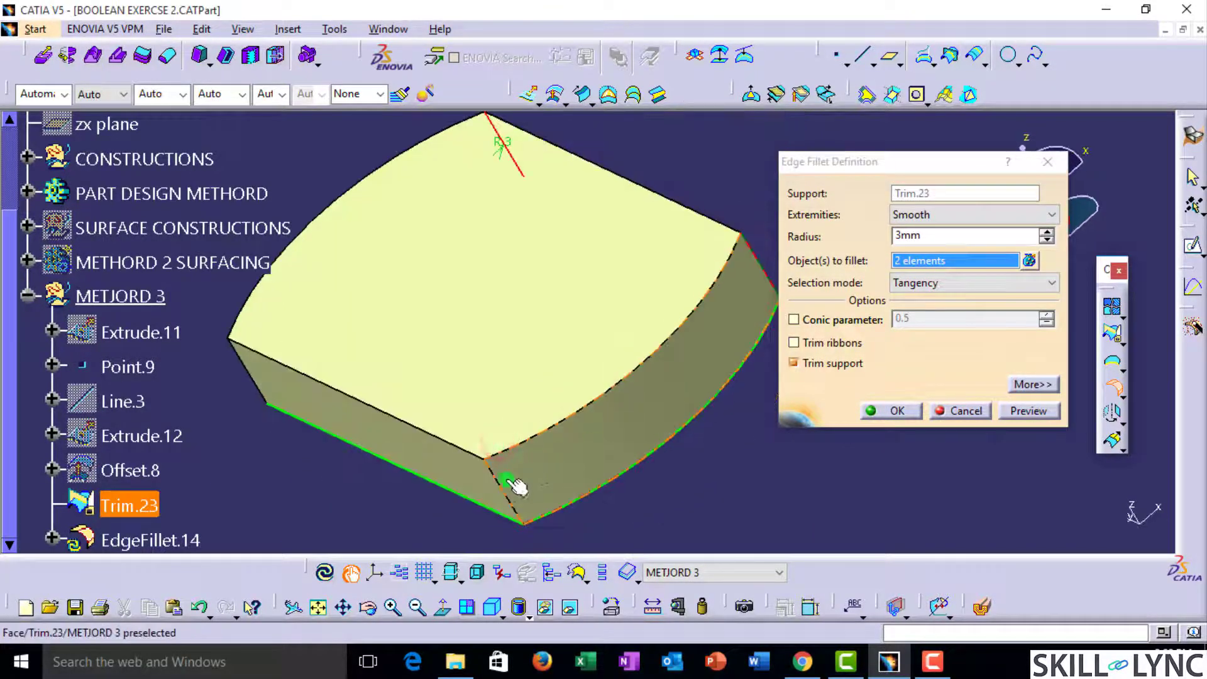
pyautogui.click(503, 487)
pyautogui.moveTo(503, 487); pyautogui.dragTo(547, 513, button='middle')
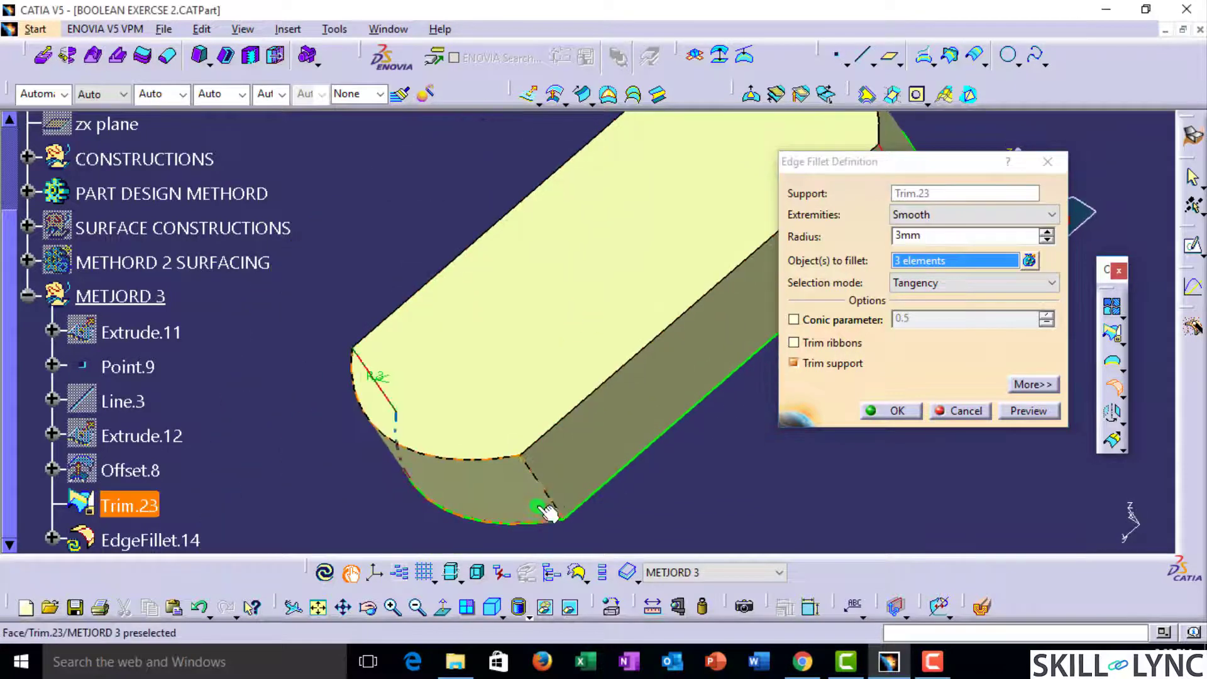
pyautogui.click(552, 497)
pyautogui.write('15')
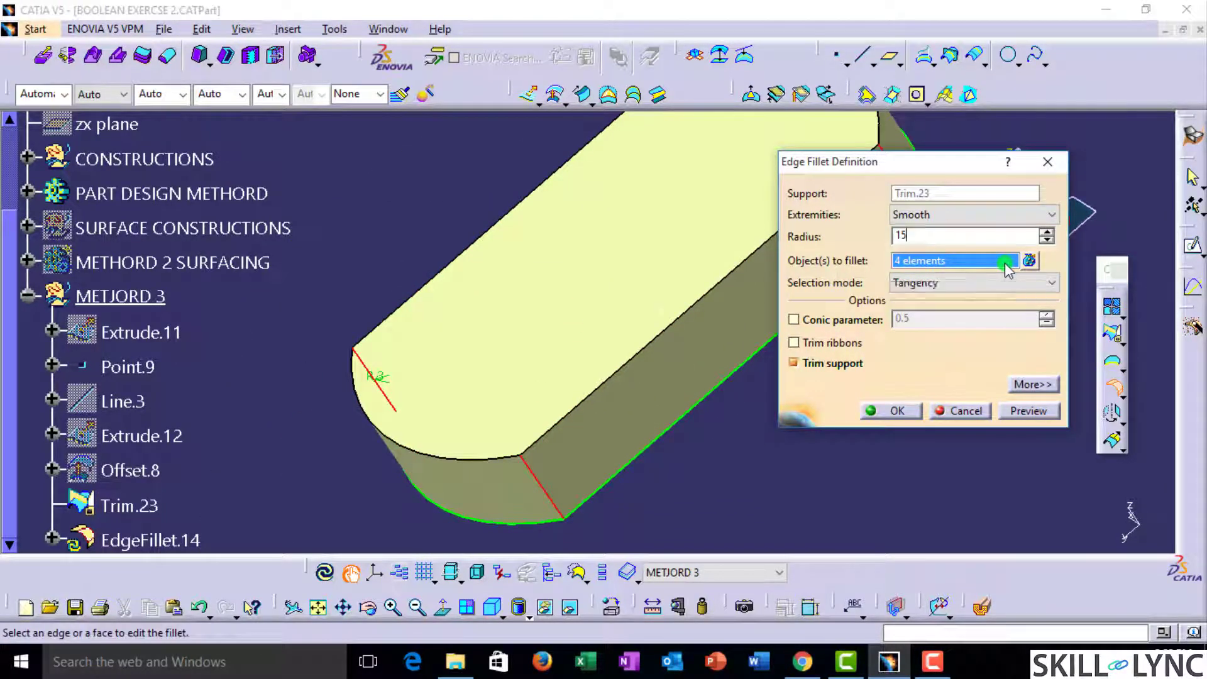
pyautogui.press('Return')
# Step: Add an edge fillet along the whole perimeter edge of the base shell's top face
pyautogui.moveTo(561, 344); pyautogui.dragTo(1187, 366, button='middle')
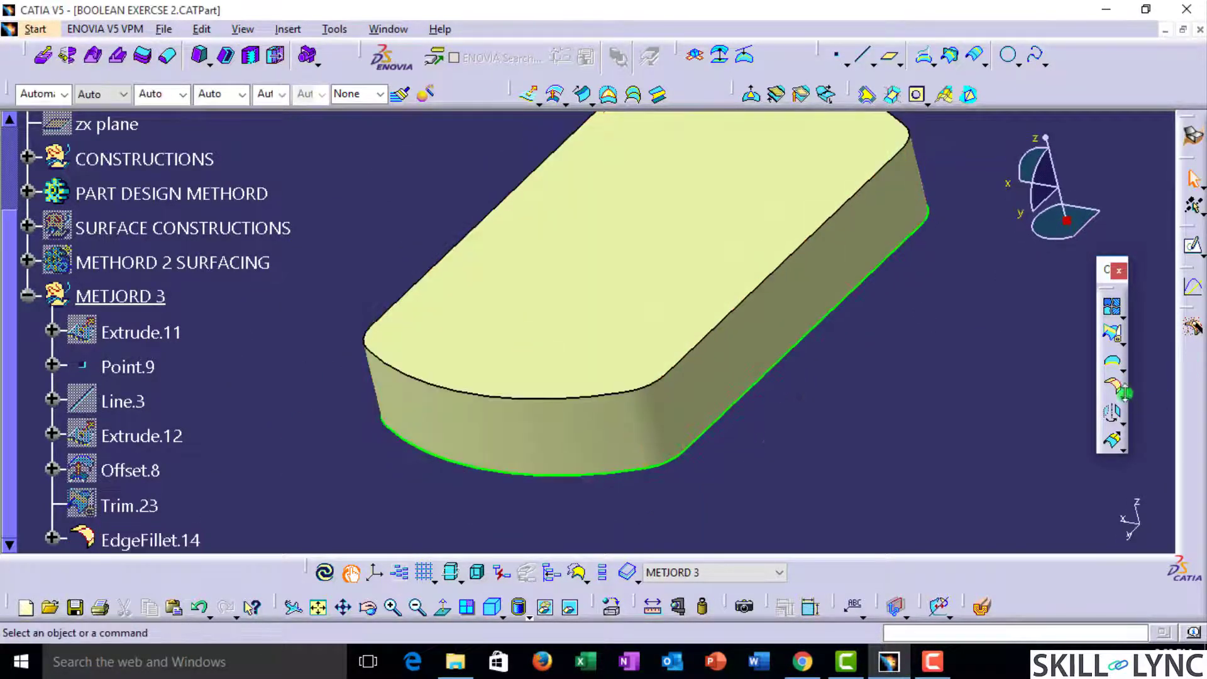
pyautogui.doubleClick(728, 346)
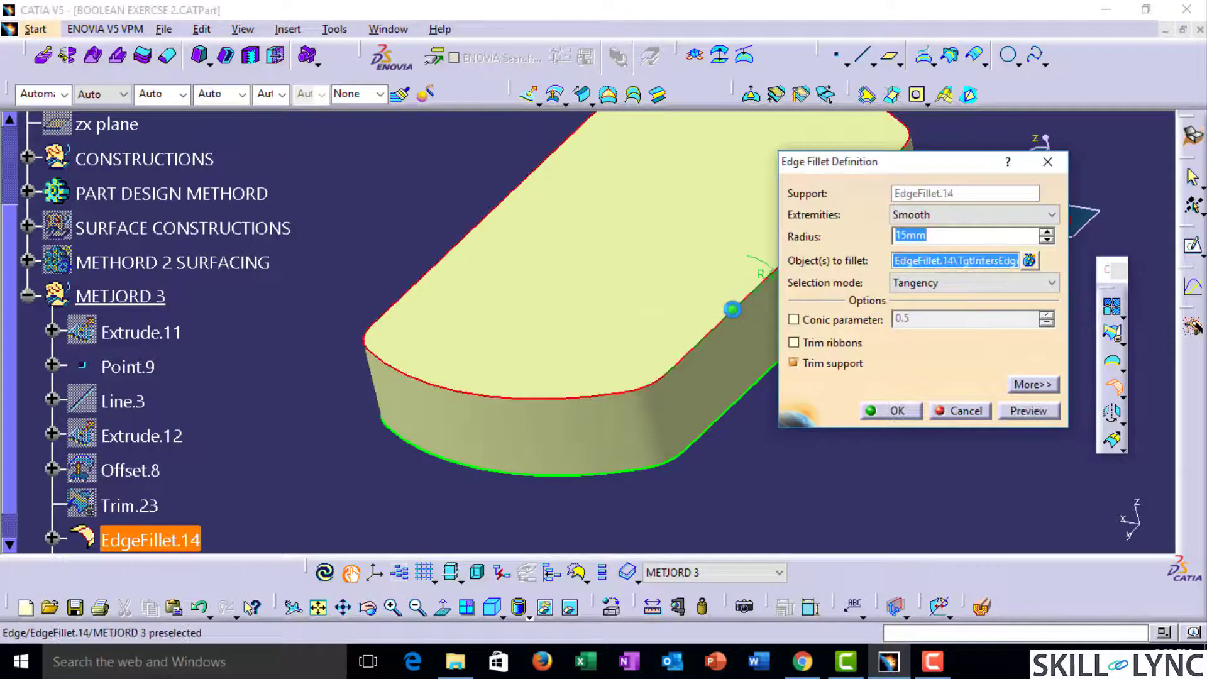
pyautogui.press('Return')
# Step: Group all features of METJORD 3, from Extrude.11 to the last edge fillet, into a geometrical set named BASE under METJORD 3 and collapse it
pyautogui.scroll(-2, 269, 291)
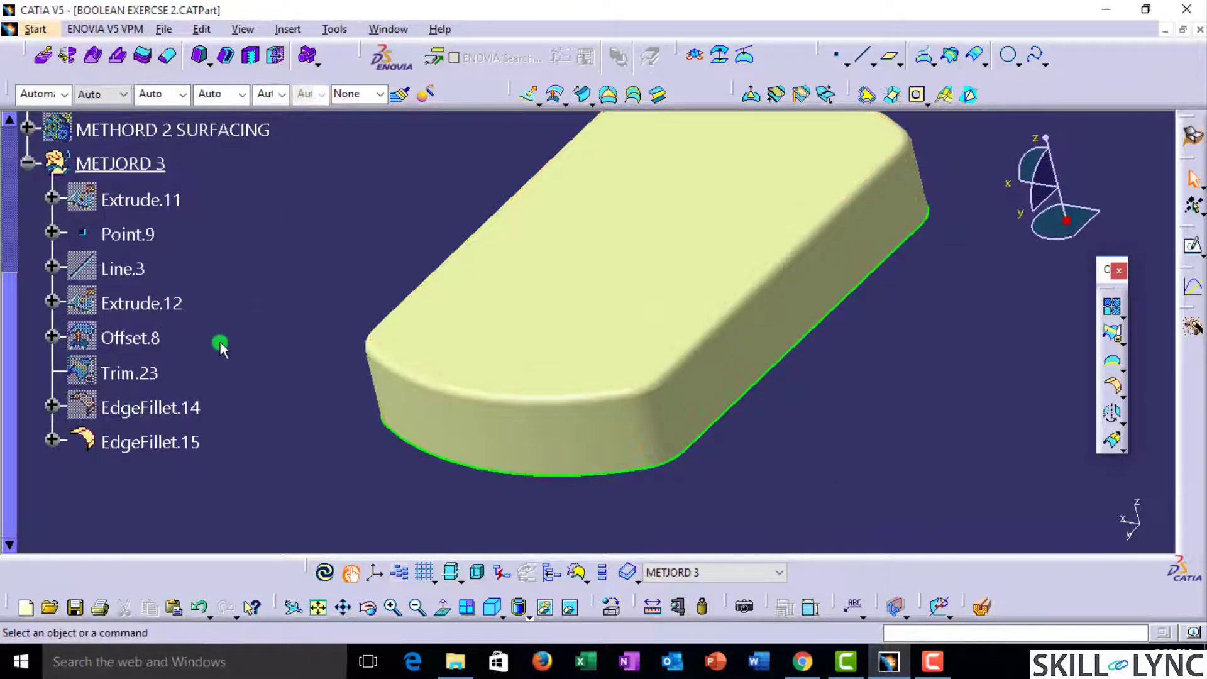
pyautogui.scroll(1, 215, 344)
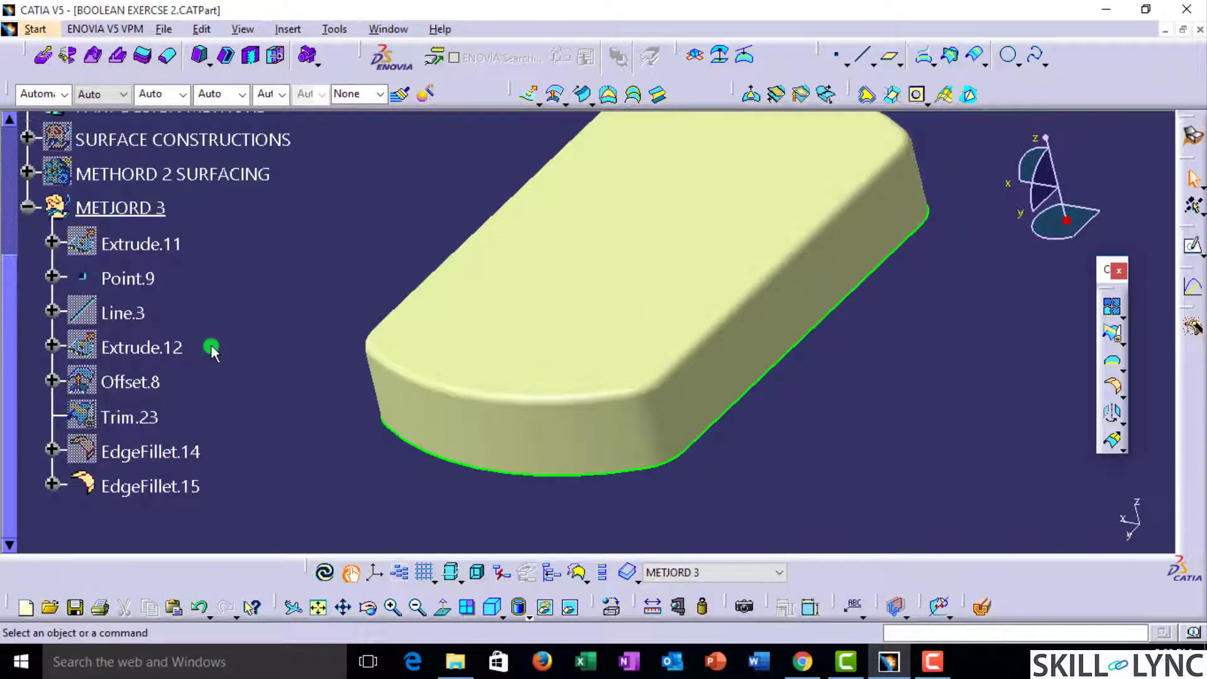
pyautogui.keyDown('shift'); pyautogui.click(166, 488); pyautogui.keyUp('shift')
pyautogui.click(286, 30)
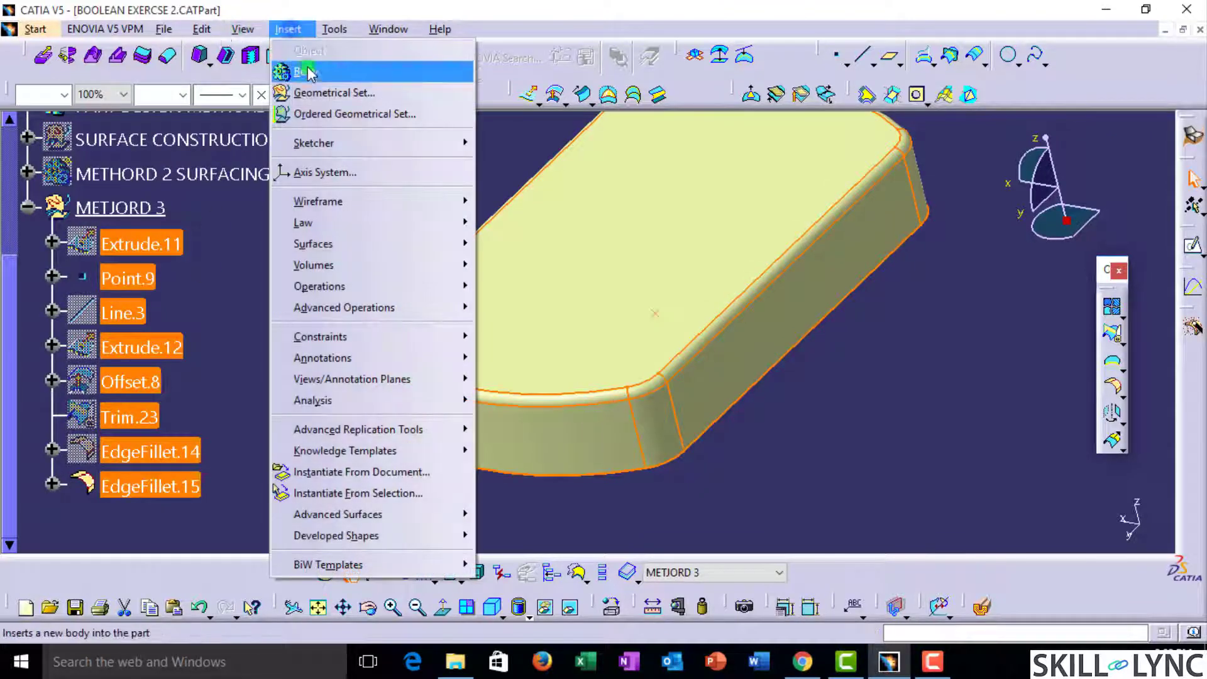
pyautogui.click(340, 90)
pyautogui.click(126, 206)
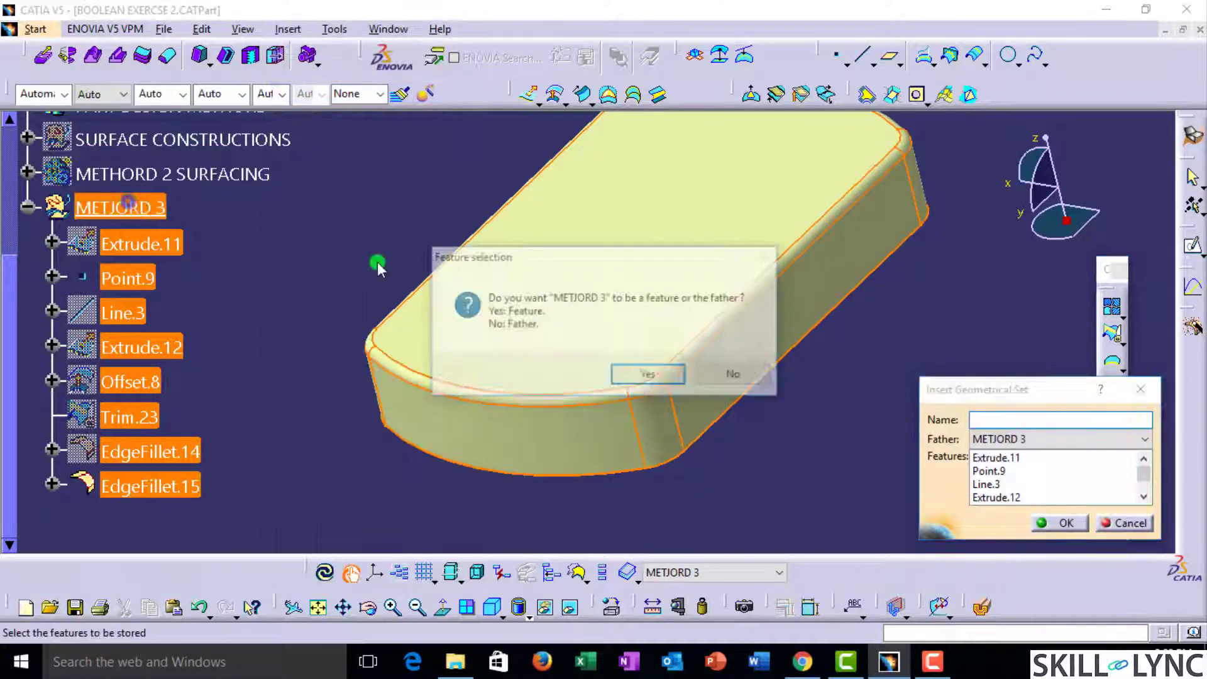
pyautogui.click(739, 376)
pyautogui.click(976, 422)
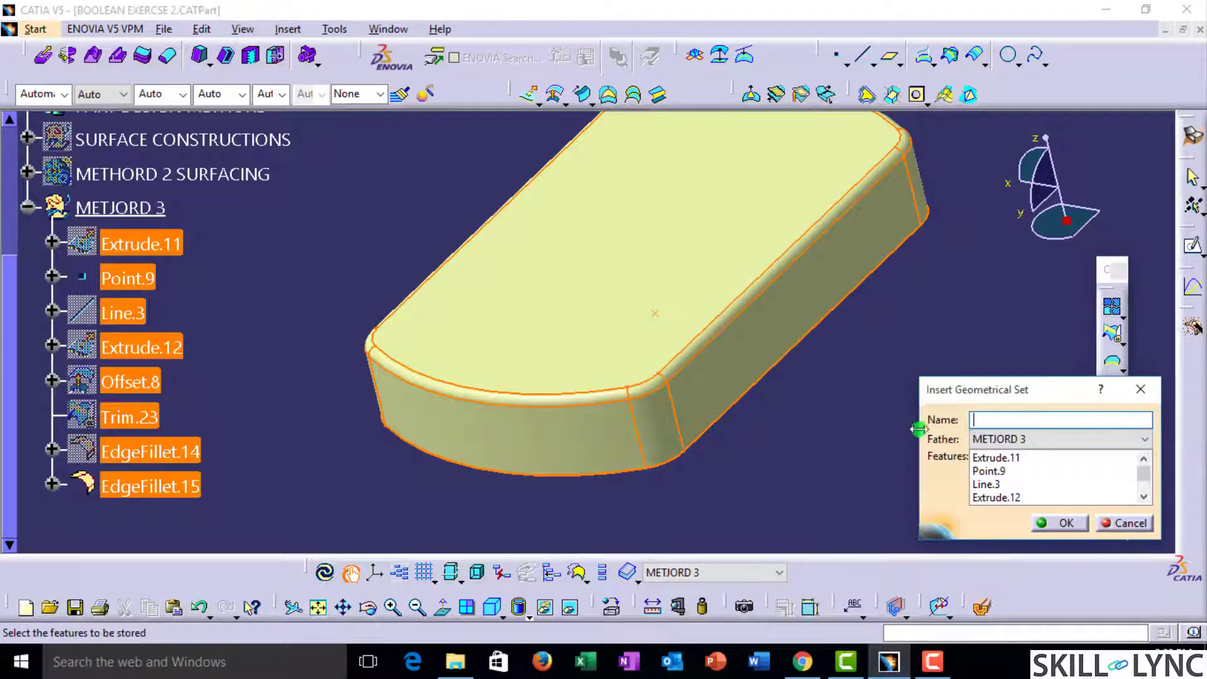
pyautogui.press('Return')
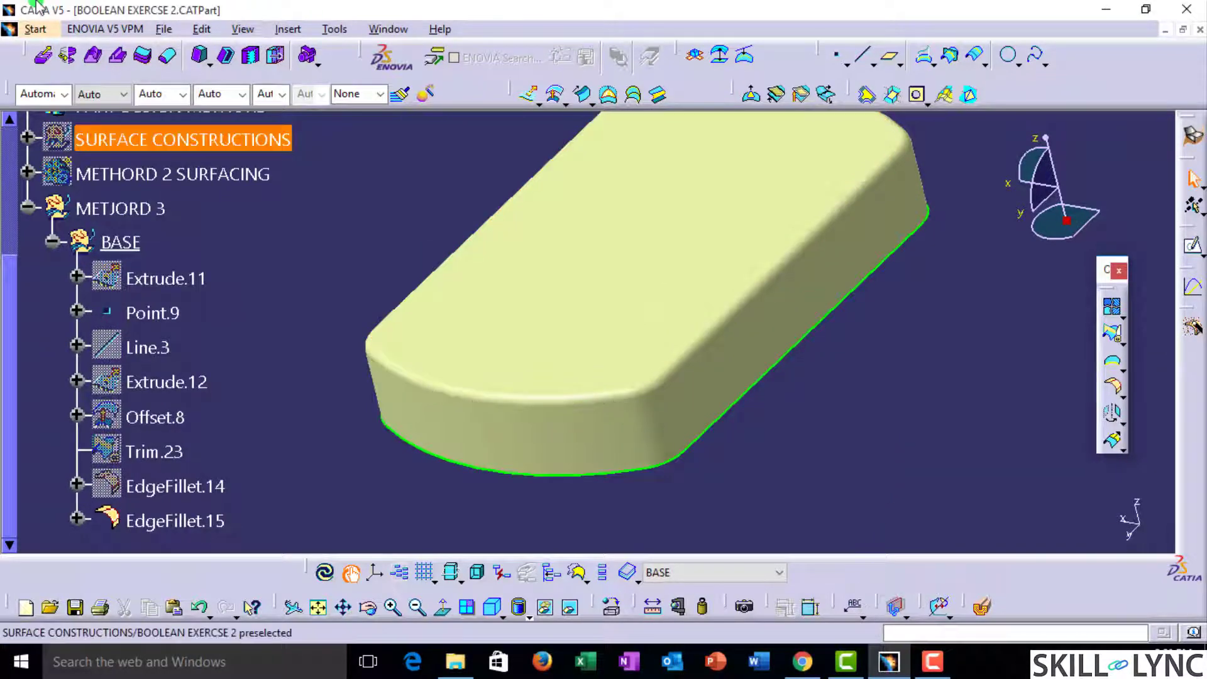
pyautogui.click(48, 242)
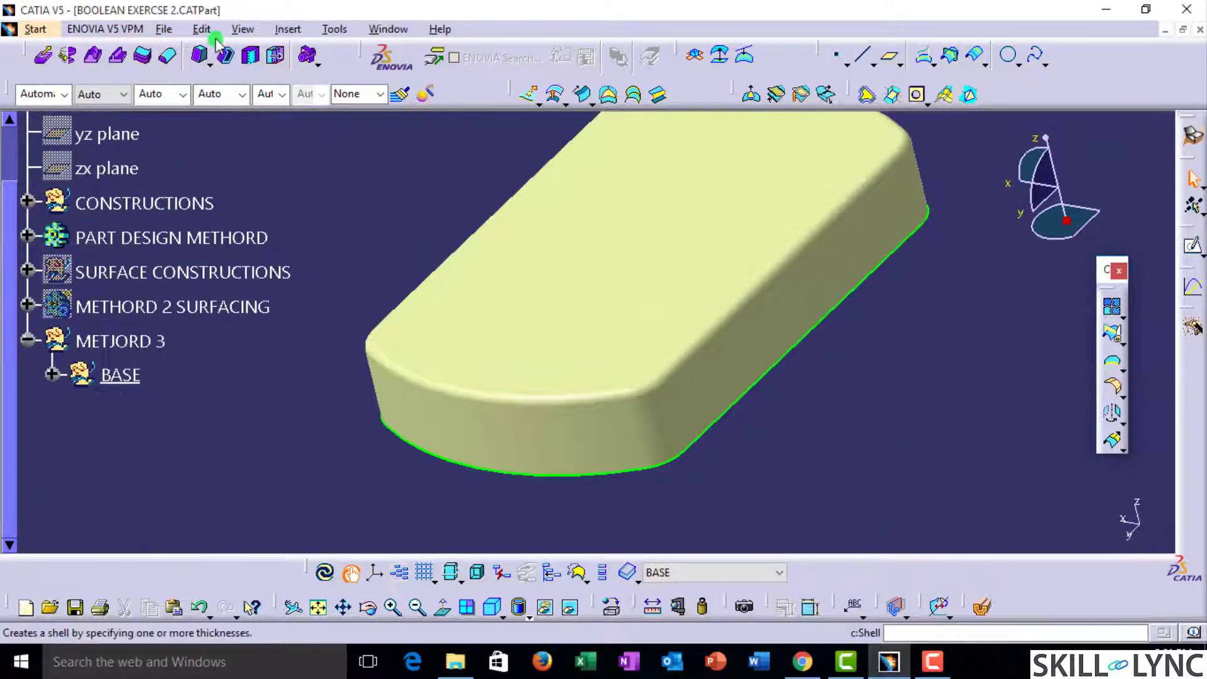
# Step: Insert a new body into the part to hold the third method's solid
pyautogui.click(252, 32)
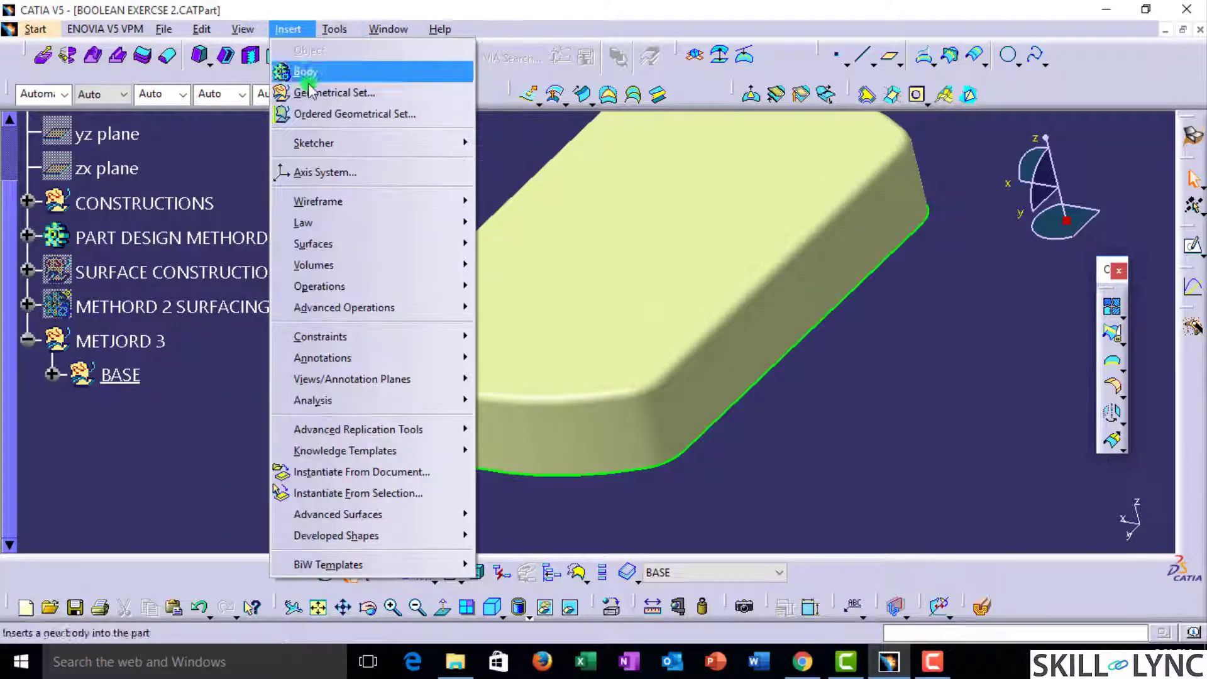
pyautogui.click(308, 77)
pyautogui.click(734, 373)
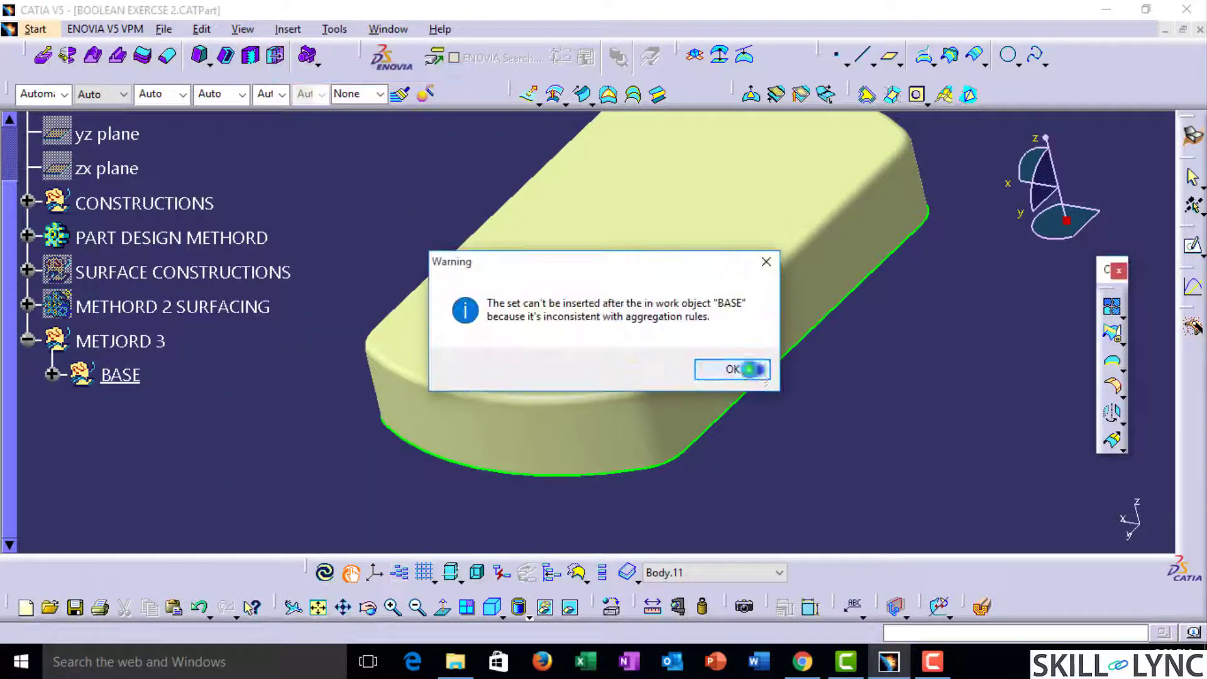
pyautogui.click(246, 407)
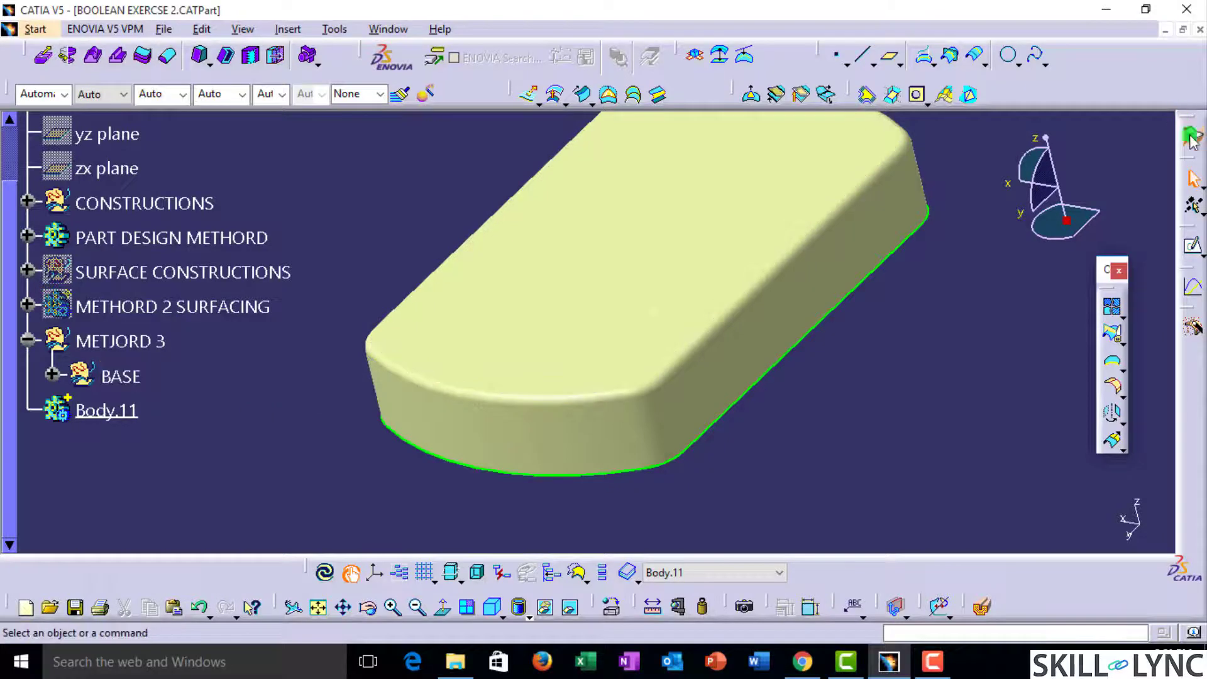
# Step: Switch to the Part Design workbench
pyautogui.click(36, 29)
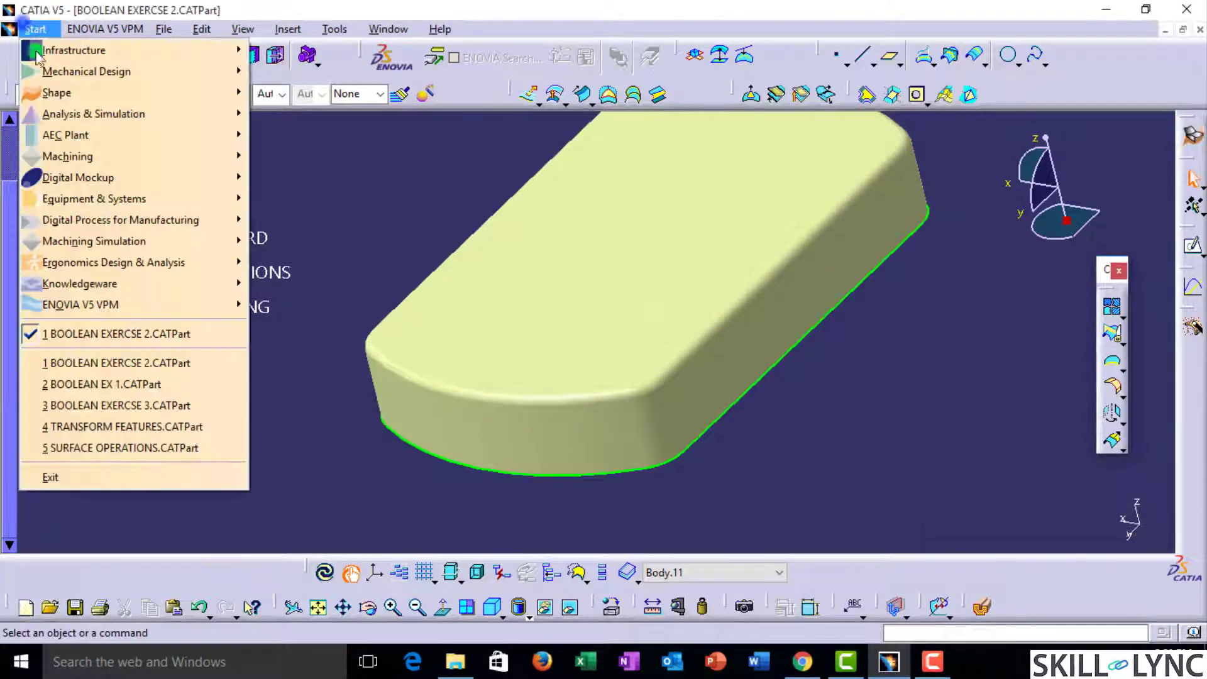
pyautogui.moveTo(91, 89)
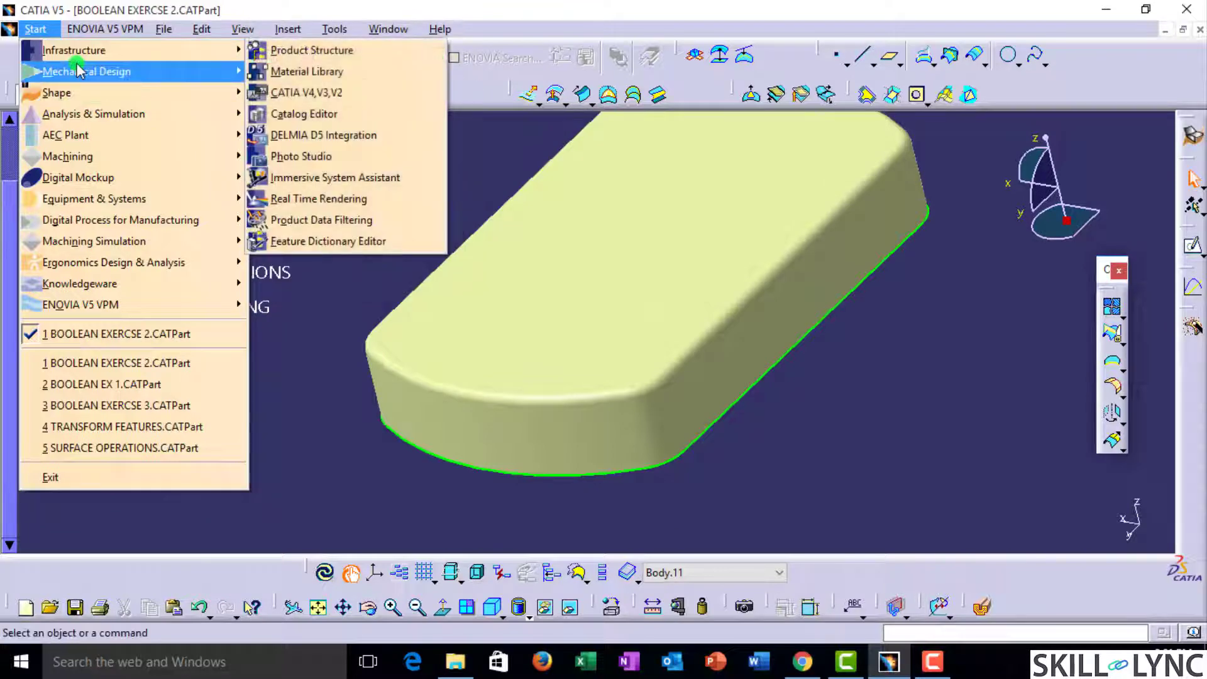
pyautogui.click(292, 72)
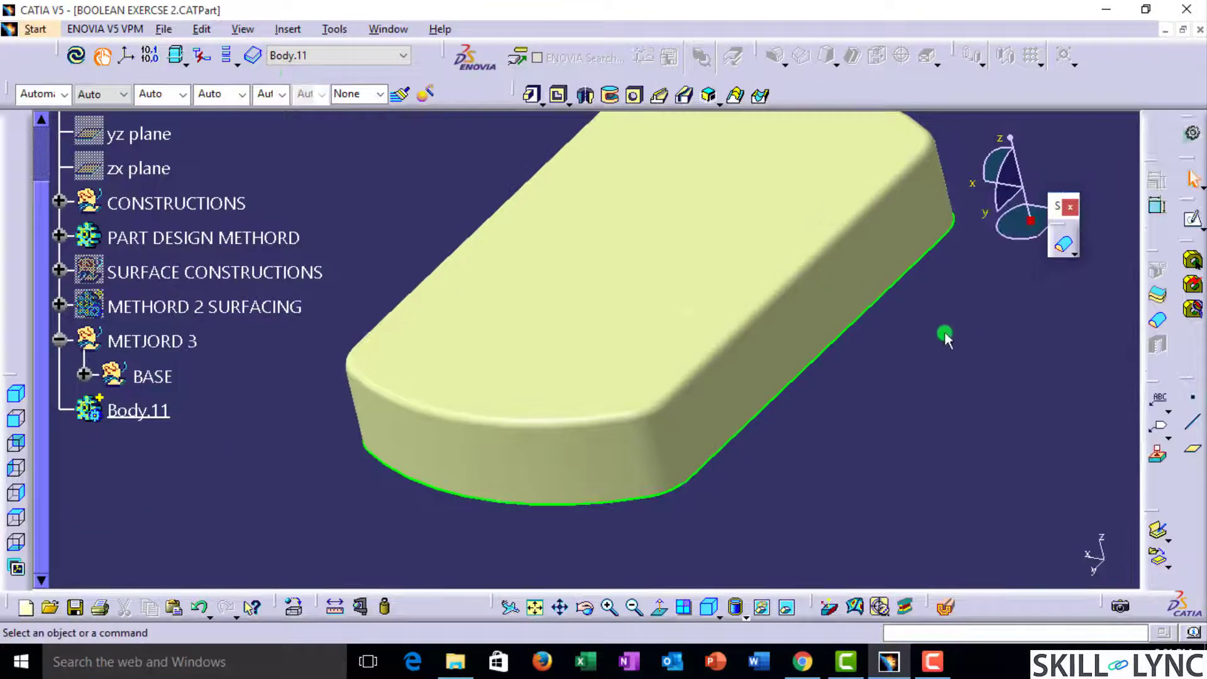
# Step: Thicken the filleted base surface inward with a first offset of 5 mm in the new body
pyautogui.moveTo(661, 307); pyautogui.dragTo(880, 326, button='middle')
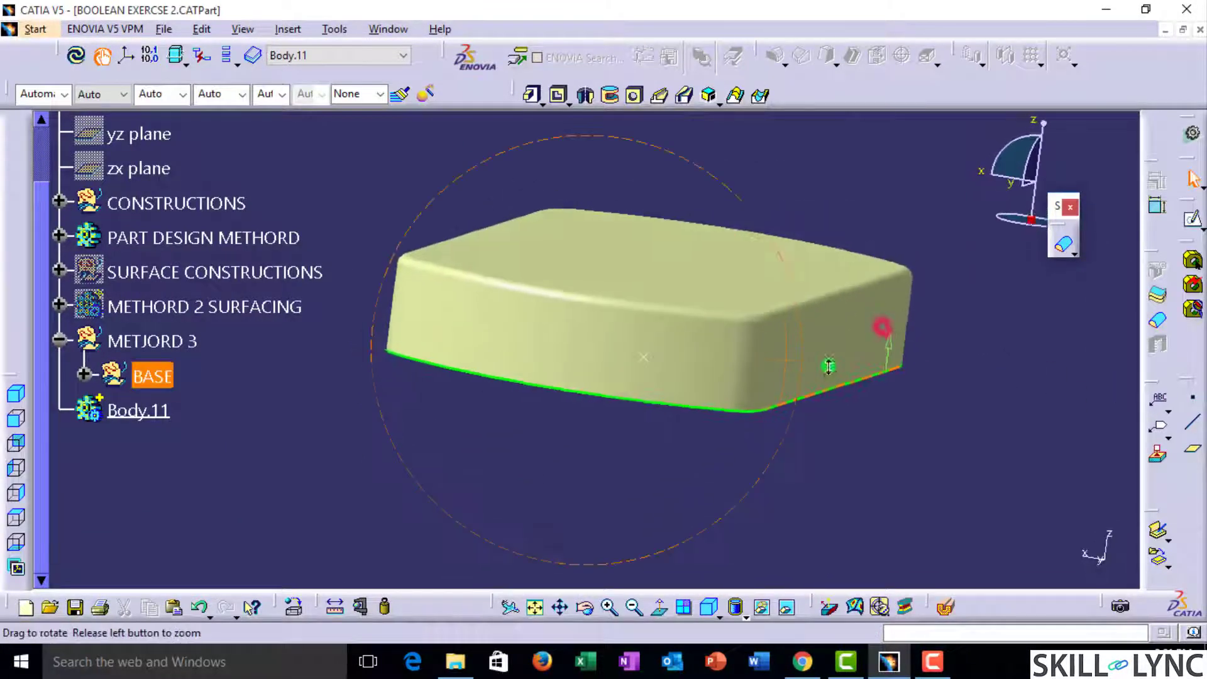
pyautogui.click(1155, 294)
pyautogui.moveTo(652, 340); pyautogui.dragTo(618, 283, button='middle')
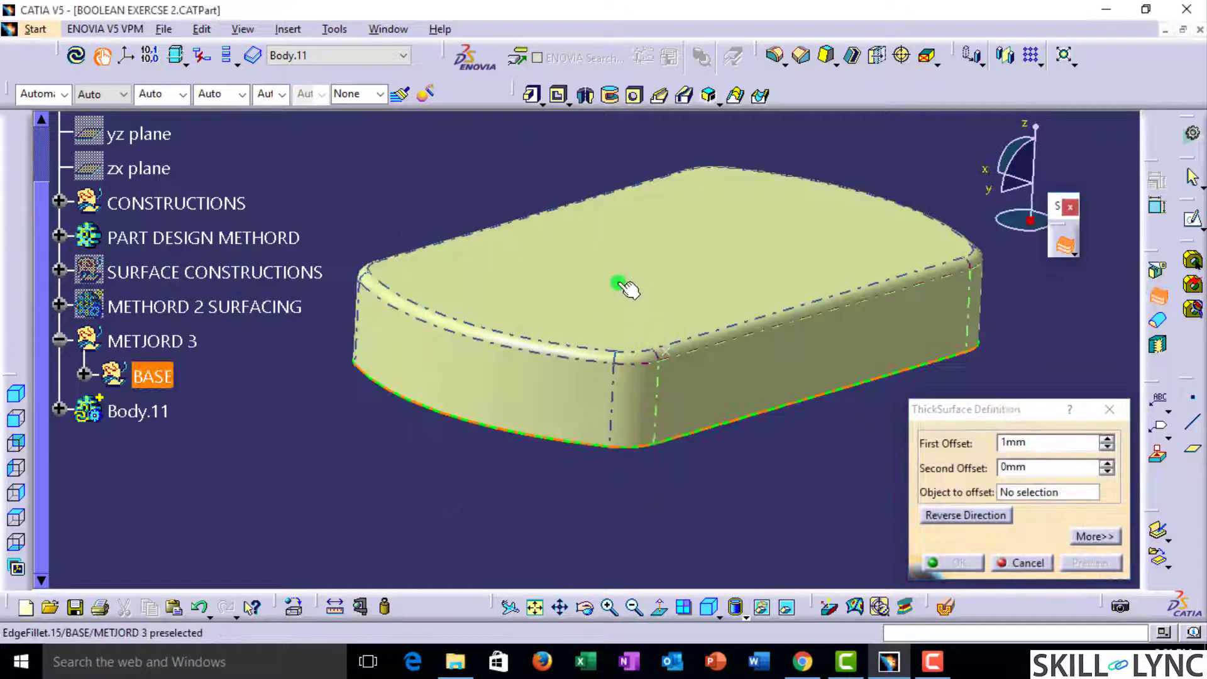
pyautogui.click(619, 279)
pyautogui.click(843, 370)
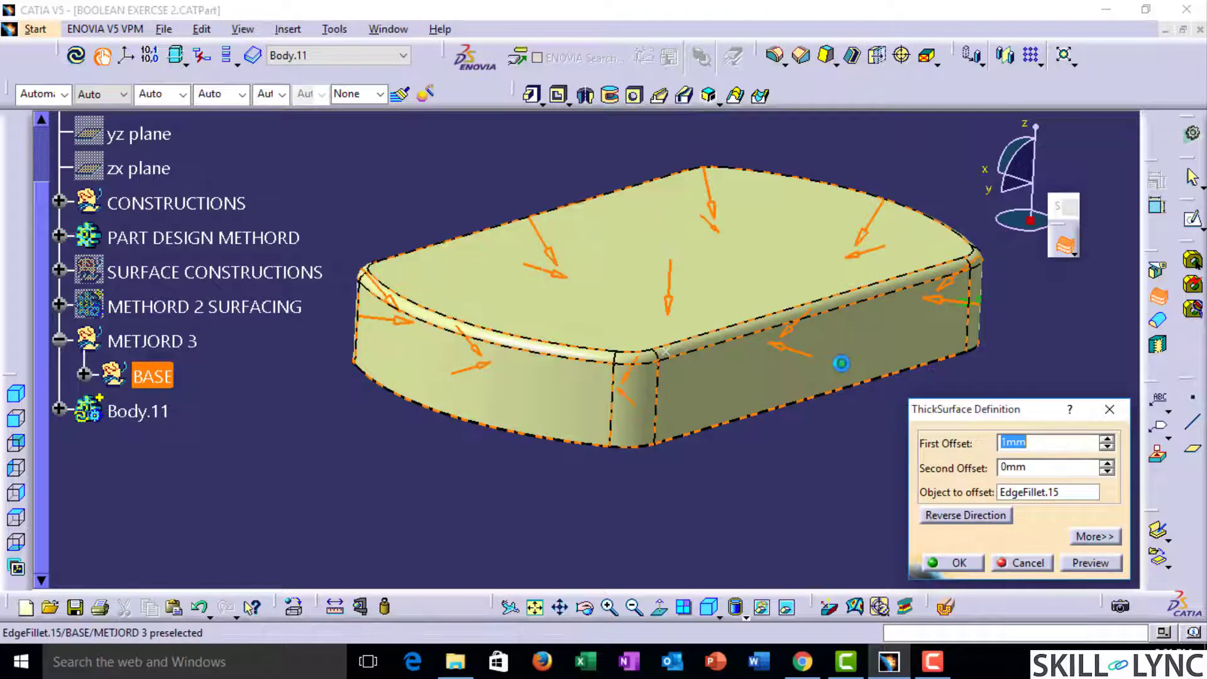
pyautogui.moveTo(609, 383); pyautogui.dragTo(726, 295, button='middle')
pyautogui.moveTo(645, 328); pyautogui.dragTo(654, 412, button='middle')
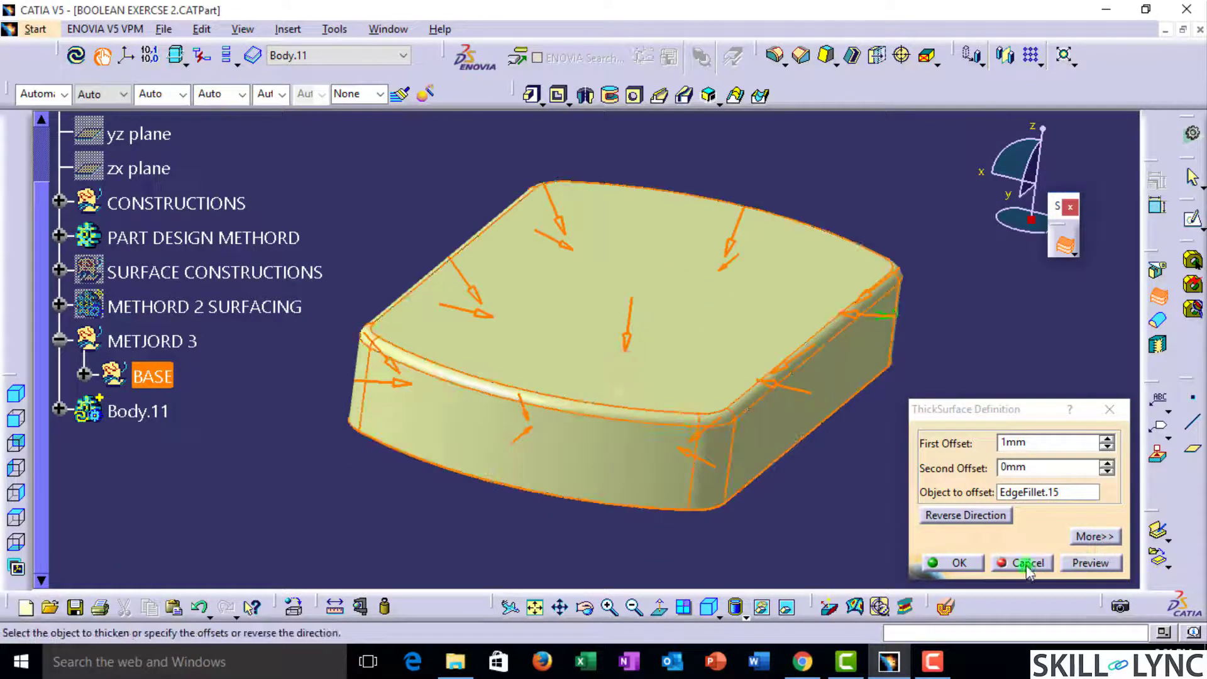
pyautogui.click(972, 439)
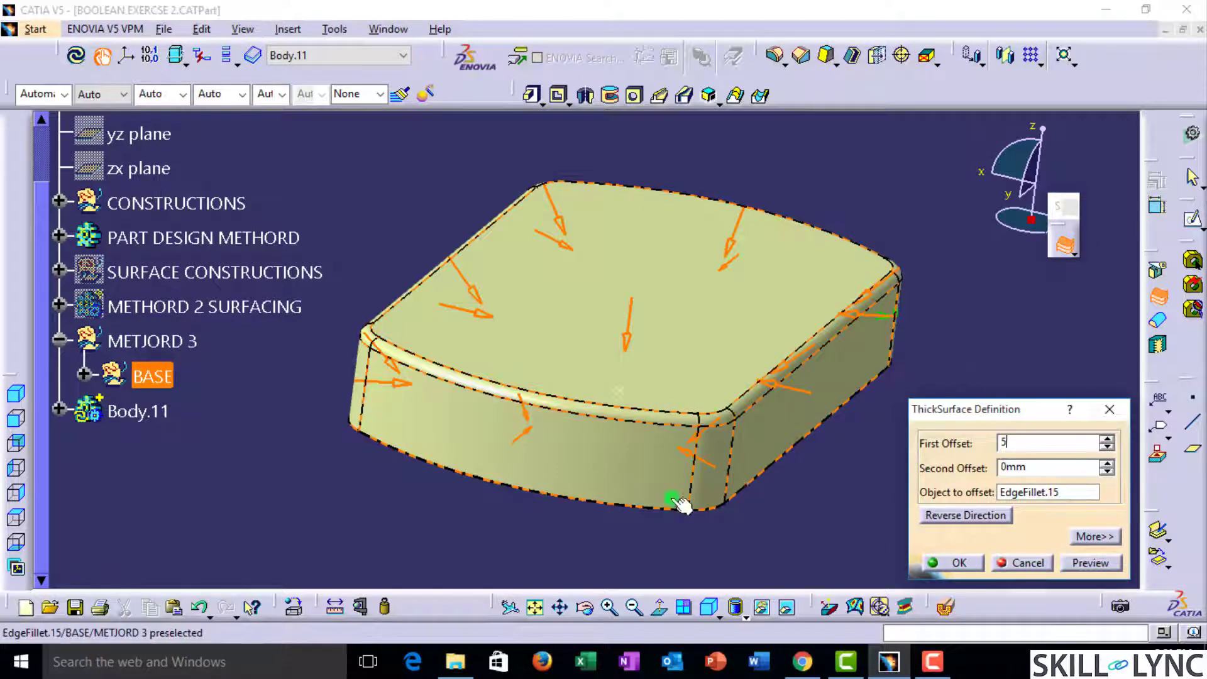
pyautogui.moveTo(674, 502); pyautogui.dragTo(893, 540, button='middle')
pyautogui.click(941, 563)
# Step: Reverse the thick surface's direction so the 5 mm of material lies outside the base surface
pyautogui.moveTo(720, 504); pyautogui.dragTo(636, 207, button='middle')
pyautogui.doubleClick(540, 379)
pyautogui.moveTo(531, 369); pyautogui.dragTo(528, 504, button='middle')
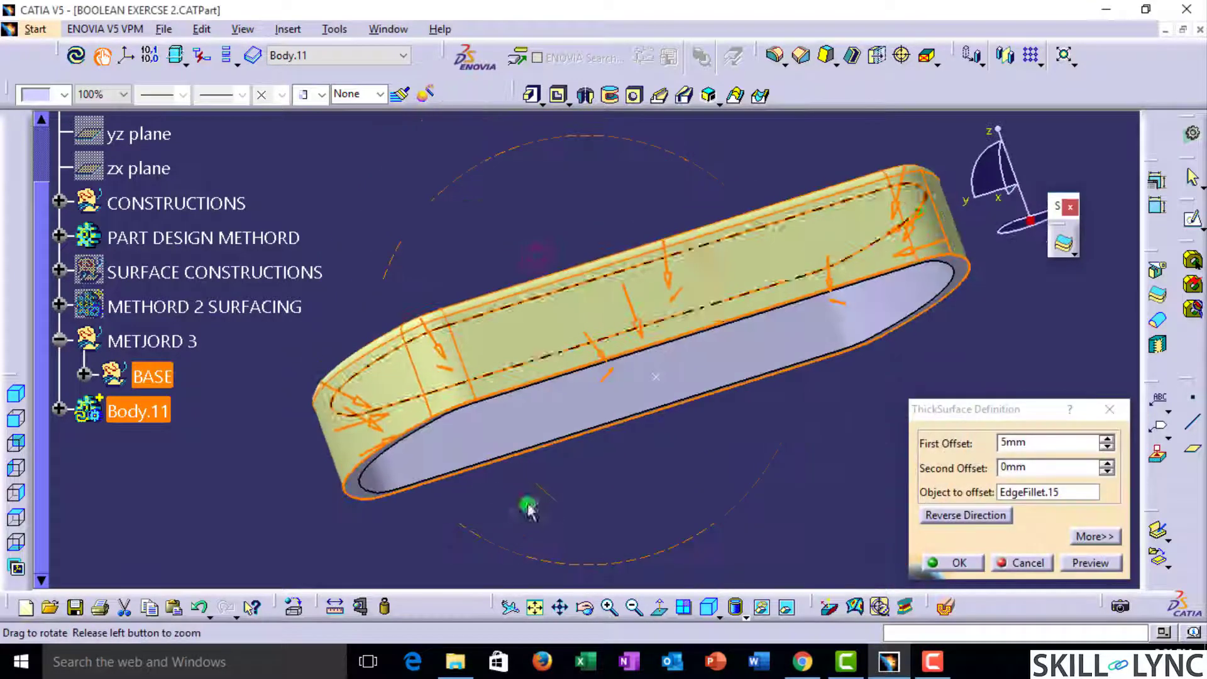
pyautogui.click(1004, 516)
pyautogui.click(977, 563)
# Step: Flip the thick surface's offset direction back toward the inside of the base
pyautogui.moveTo(941, 558); pyautogui.dragTo(795, 374, button='middle')
pyautogui.doubleClick(796, 374)
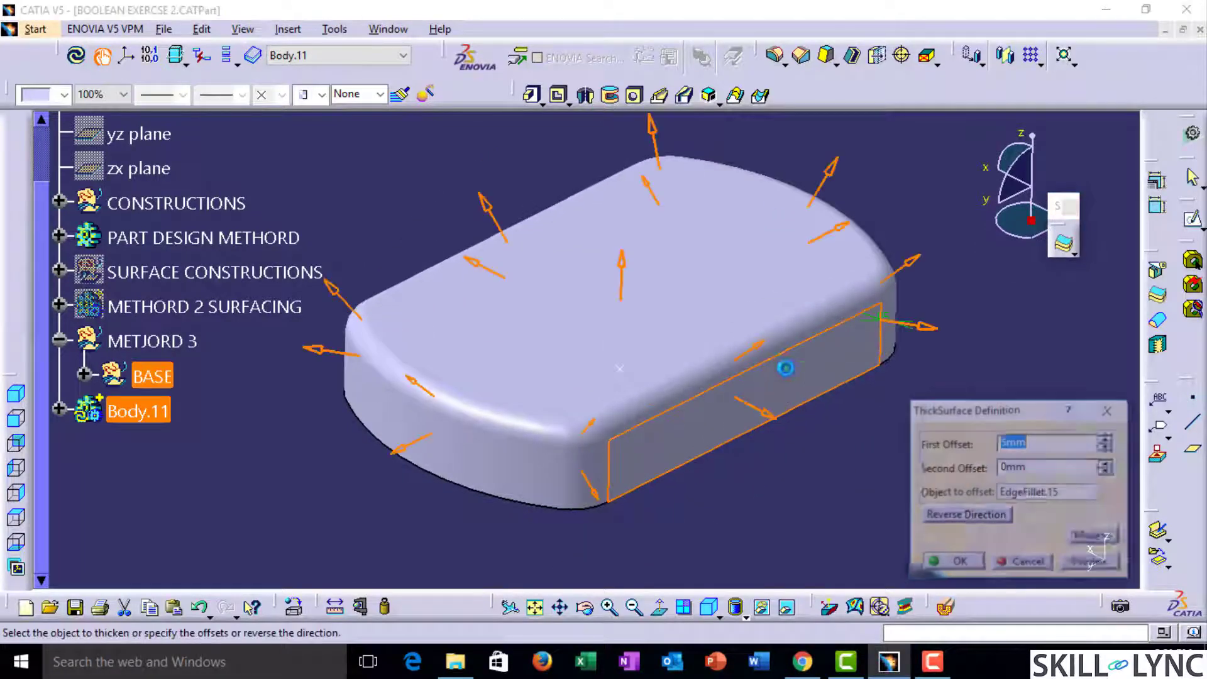
pyautogui.click(985, 516)
pyautogui.click(956, 563)
# Step: Hide the filleted base surface and show the PART DESIGN METHORD solid for comparison with the new base
pyautogui.click(537, 378)
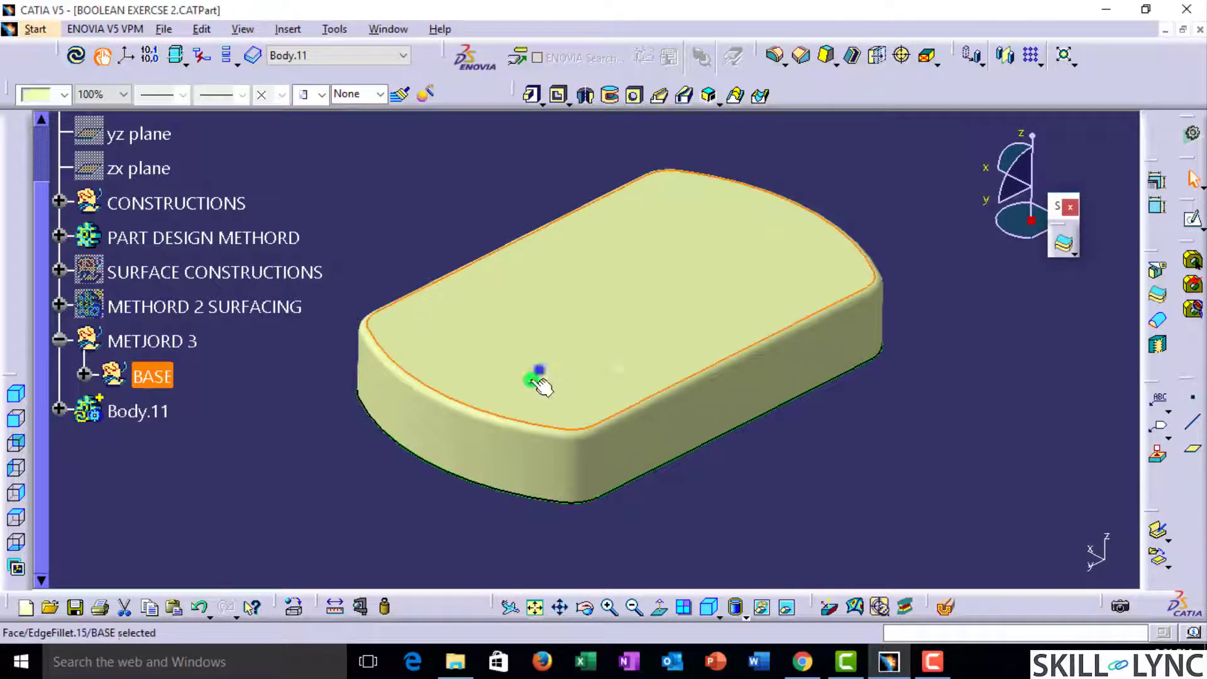
pyautogui.press('space')
pyautogui.scroll(1, 280, 408)
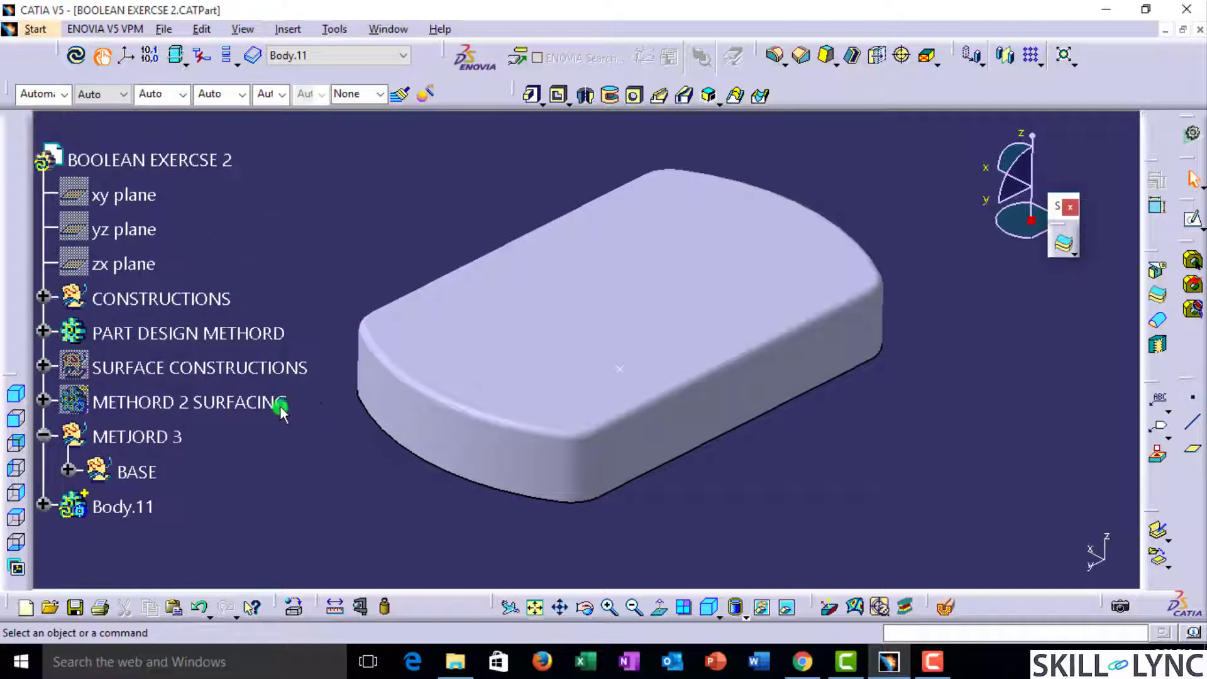
pyautogui.click(46, 333)
pyautogui.click(156, 230)
pyautogui.press('space')
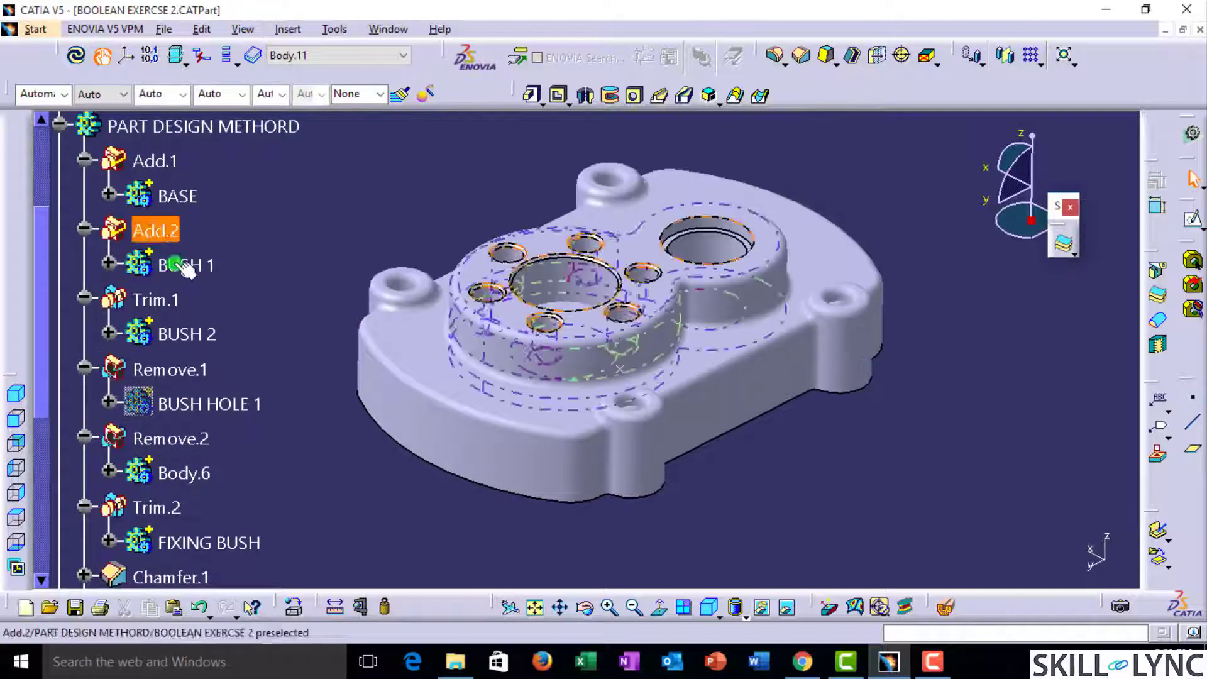
# Step: Change the colour of the PART DESIGN METHORD body to magenta
pyautogui.scroll(-3, 195, 402)
pyautogui.scroll(3, 180, 221)
pyautogui.click(181, 223)
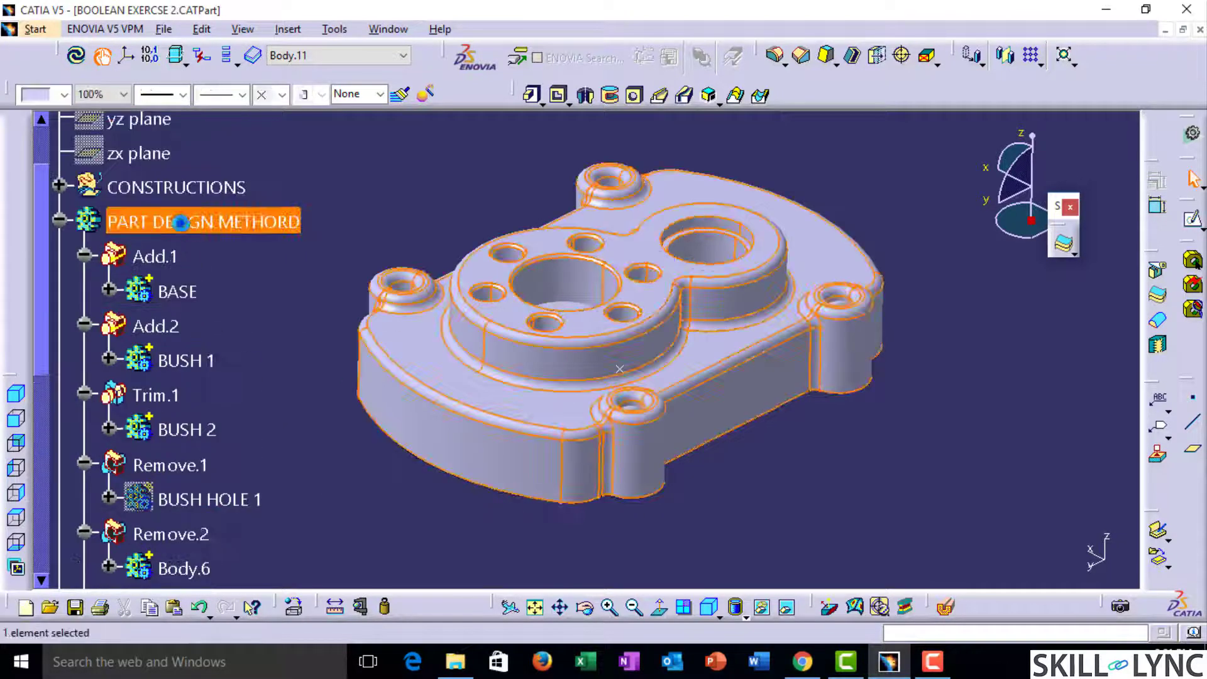
pyautogui.click(39, 98)
pyautogui.click(37, 234)
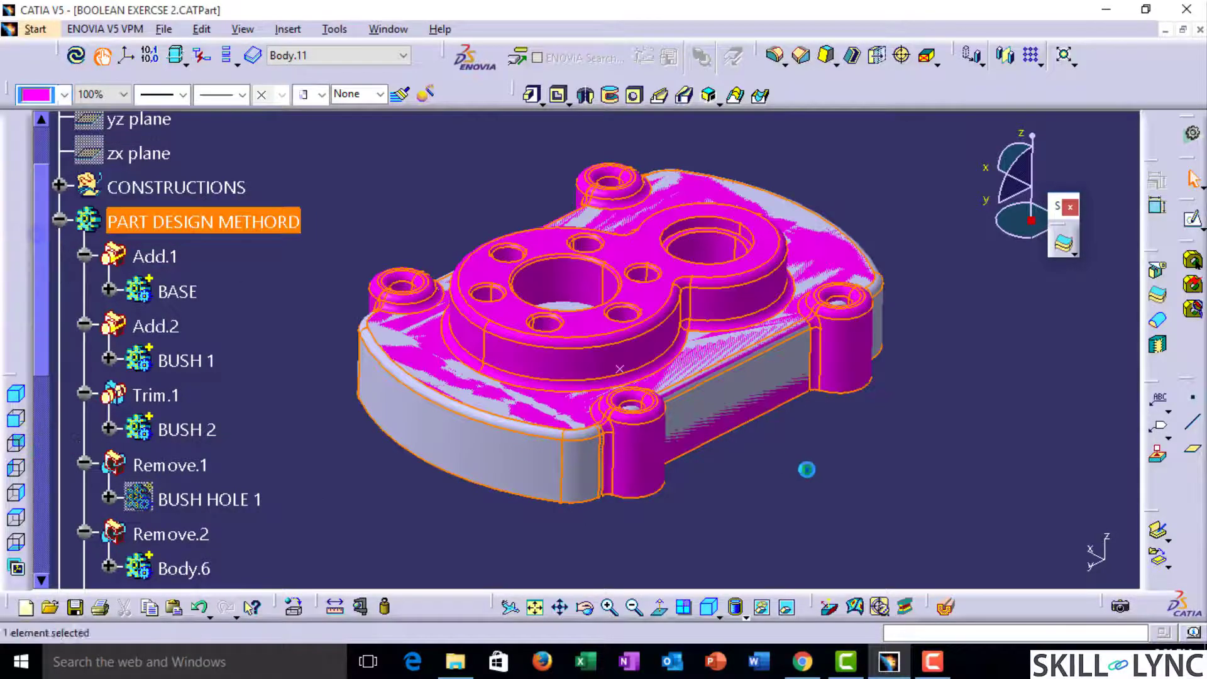
pyautogui.click(805, 469)
# Step: Locate a corner fixing bush of the magenta solid in the feature tree, and hide the PART DESIGN METHORD body
pyautogui.scroll(-3, 616, 439)
pyautogui.keyDown('ctrl'); pyautogui.moveTo(553, 466); pyautogui.dragTo(529, 427, button='middle'); pyautogui.keyUp('ctrl')
pyautogui.click(526, 424)
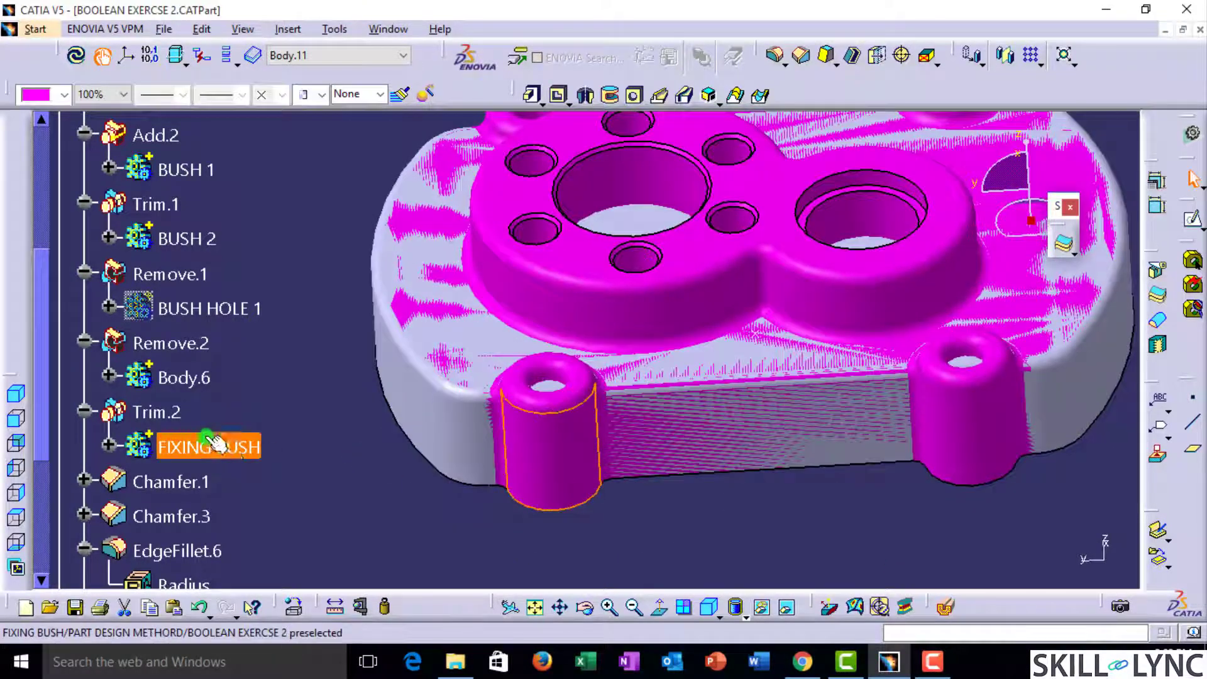
pyautogui.scroll(5, 87, 343)
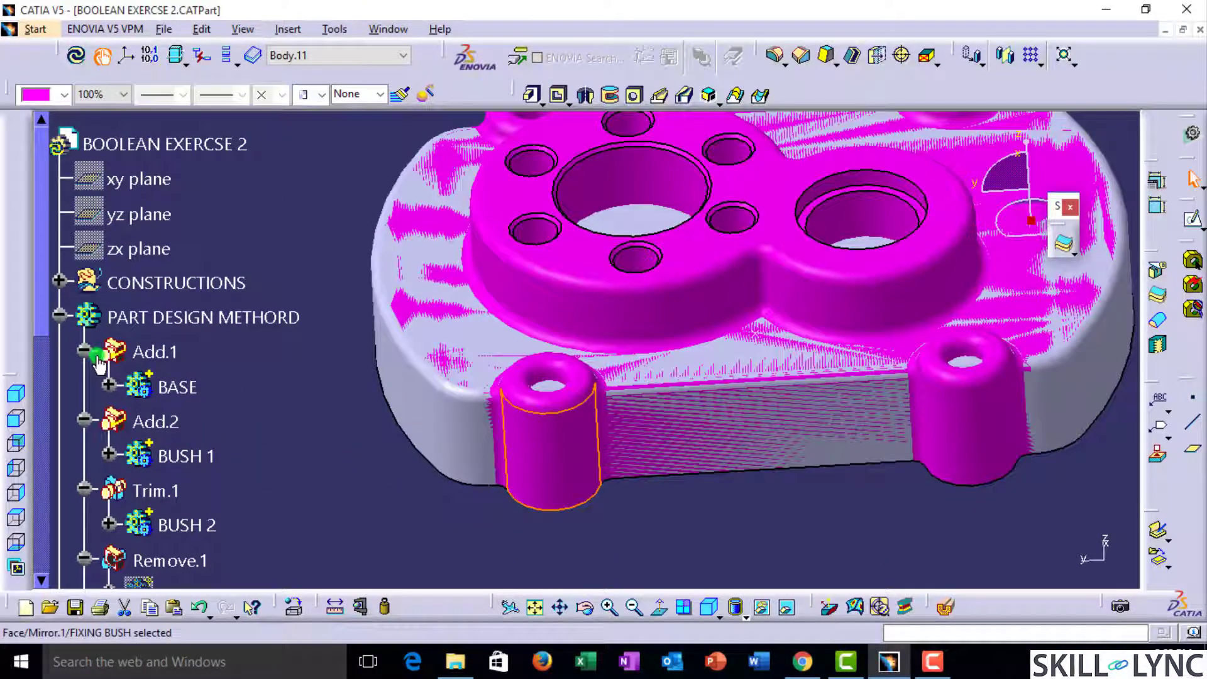
pyautogui.click(60, 315)
pyautogui.press('space')
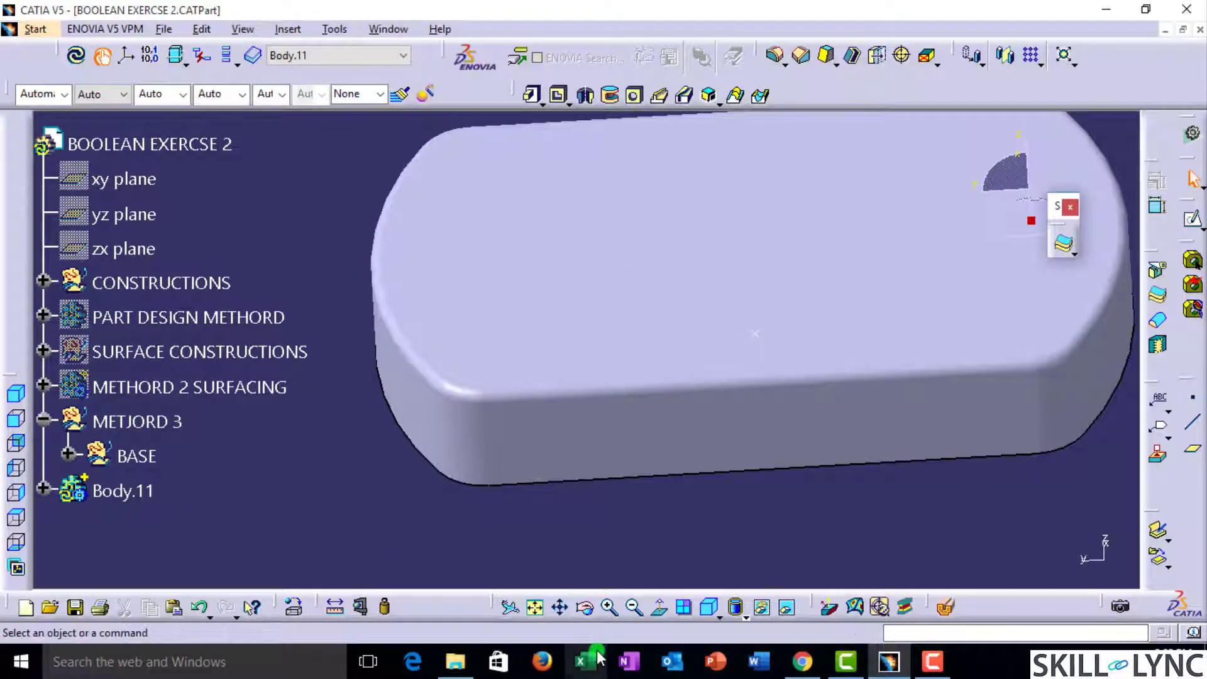
# Step: Update the part and rename the METJORD 3 geometrical set as METHORD 3
pyautogui.click(79, 56)
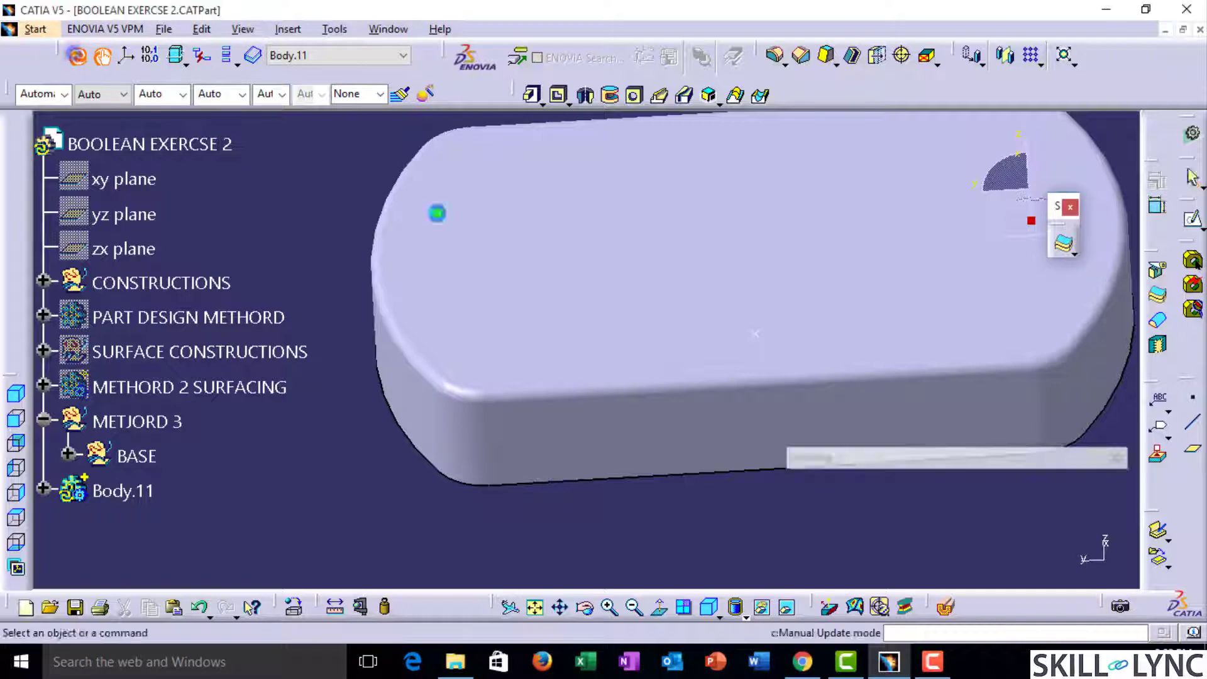
pyautogui.moveTo(474, 208); pyautogui.dragTo(631, 243, button='middle')
pyautogui.moveTo(828, 465); pyautogui.dragTo(588, 268)
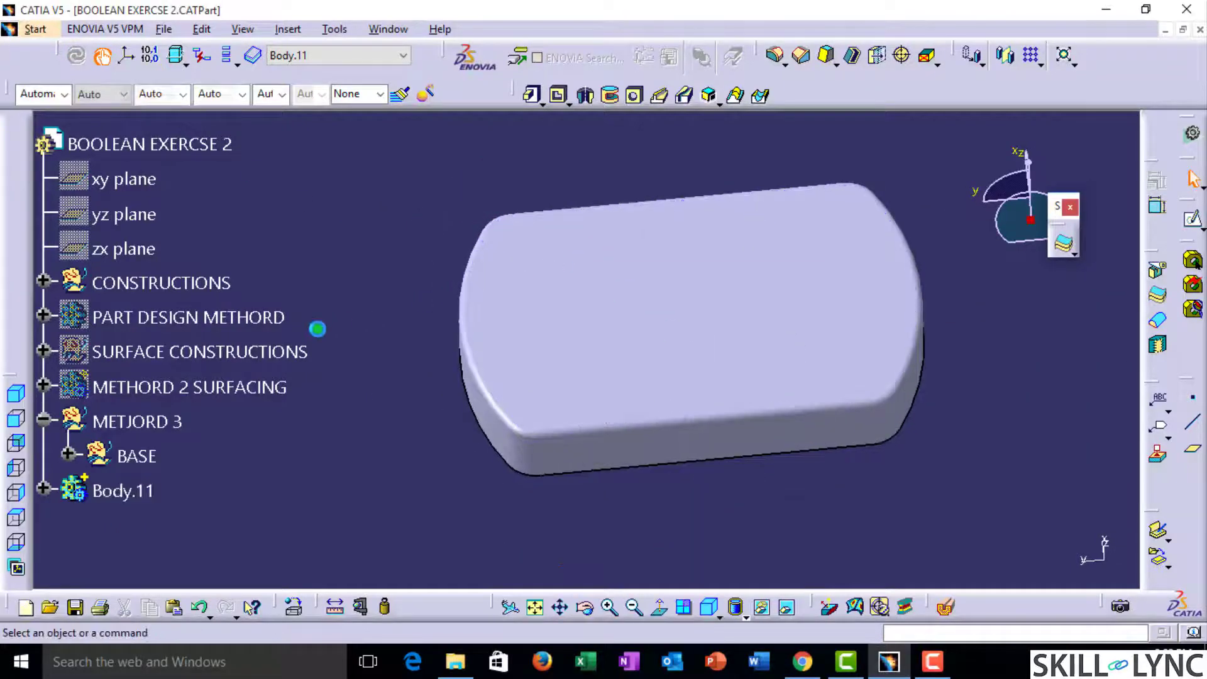
pyautogui.doubleClick(140, 412)
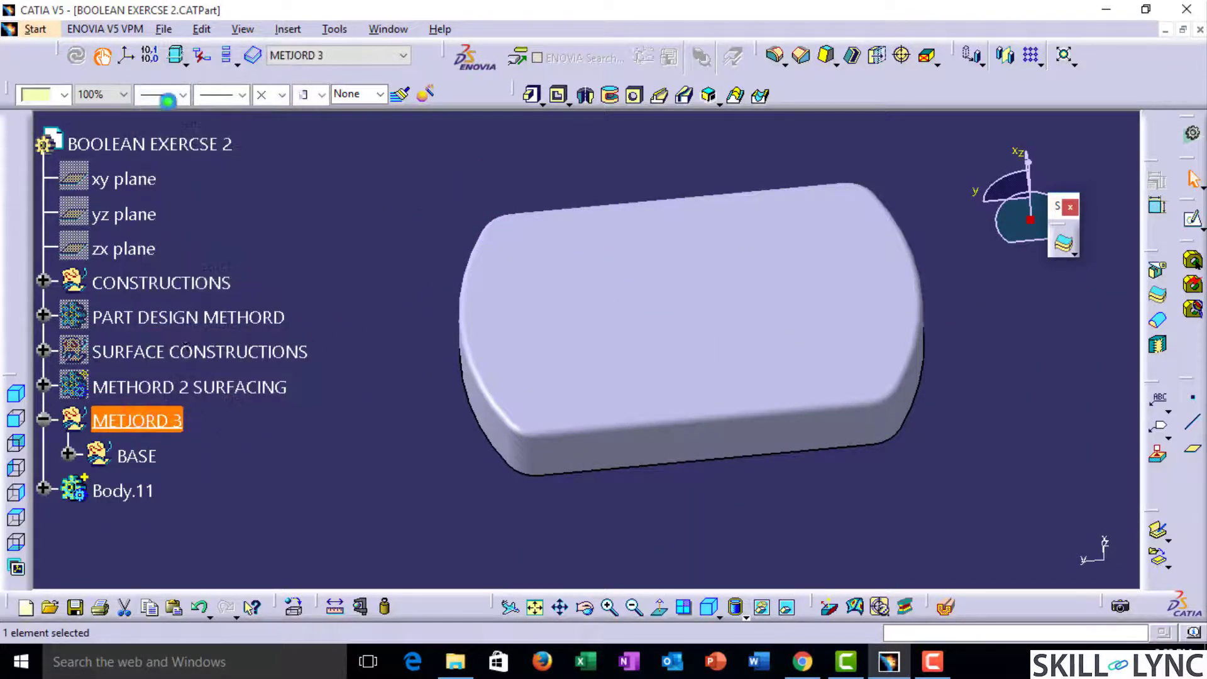
pyautogui.hotkey('alt', 'Return')
pyautogui.press('Left')
pyautogui.press('Left')
pyautogui.press('Left')
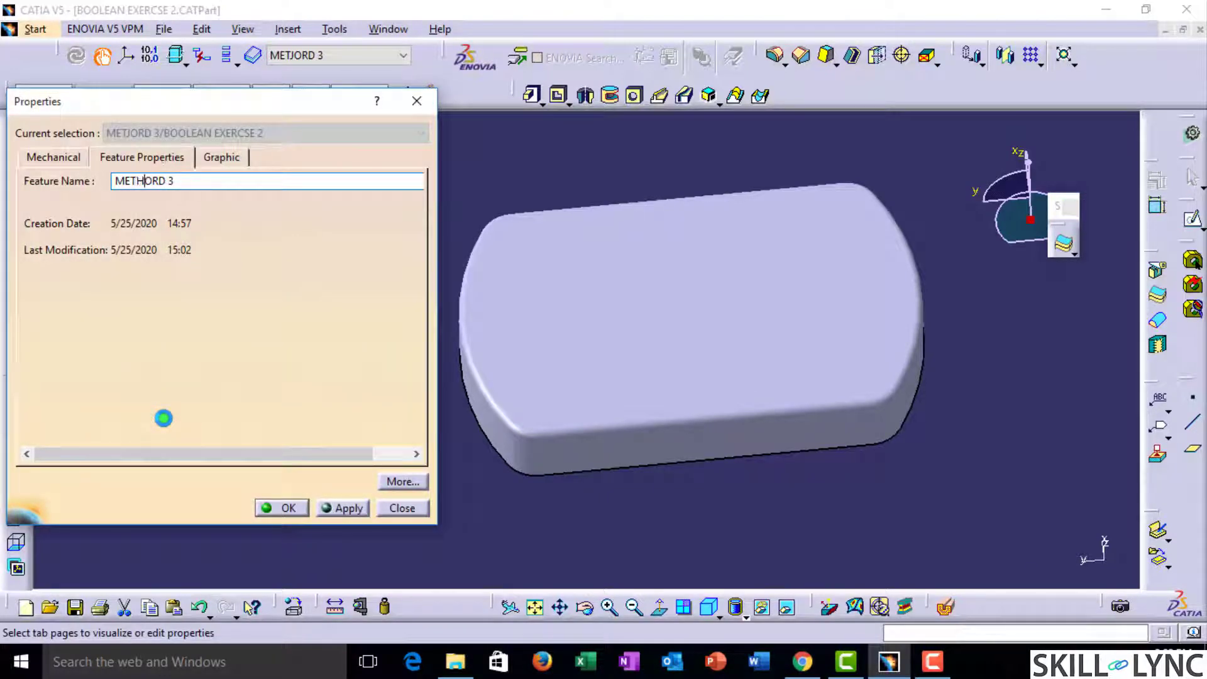
pyautogui.press('Return')
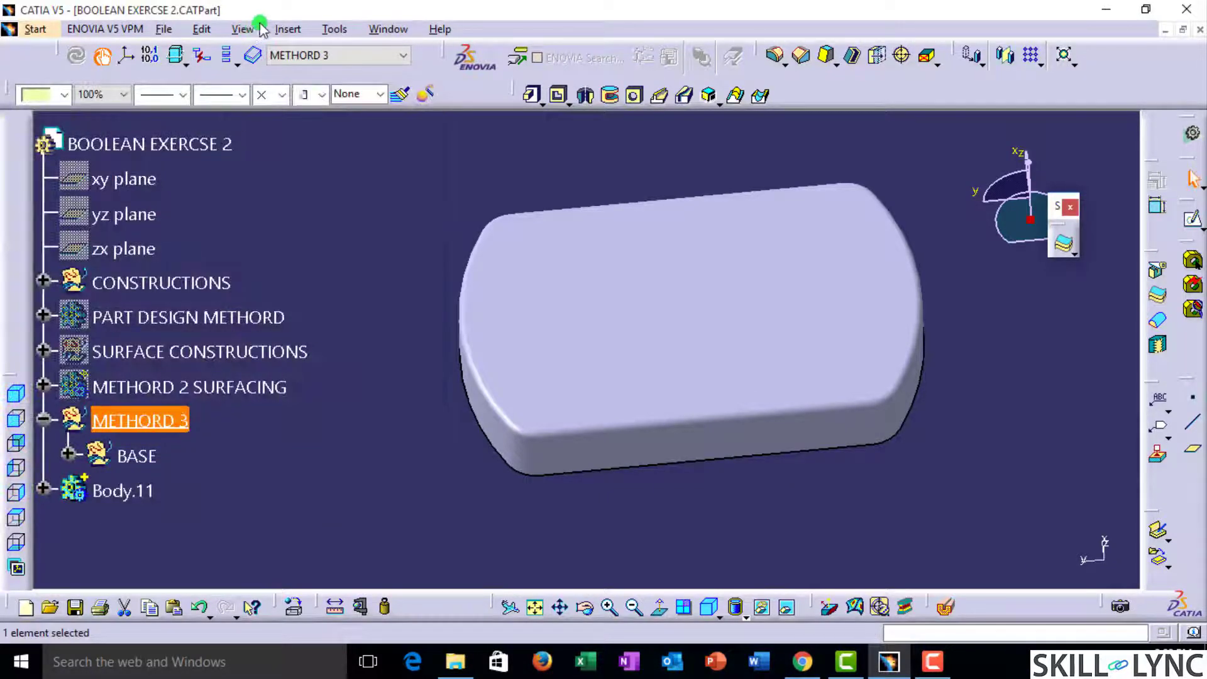
# Step: Insert a geometrical set named BUSH 1 inside METHORD 3
pyautogui.click(285, 29)
pyautogui.click(333, 90)
pyautogui.click(151, 420)
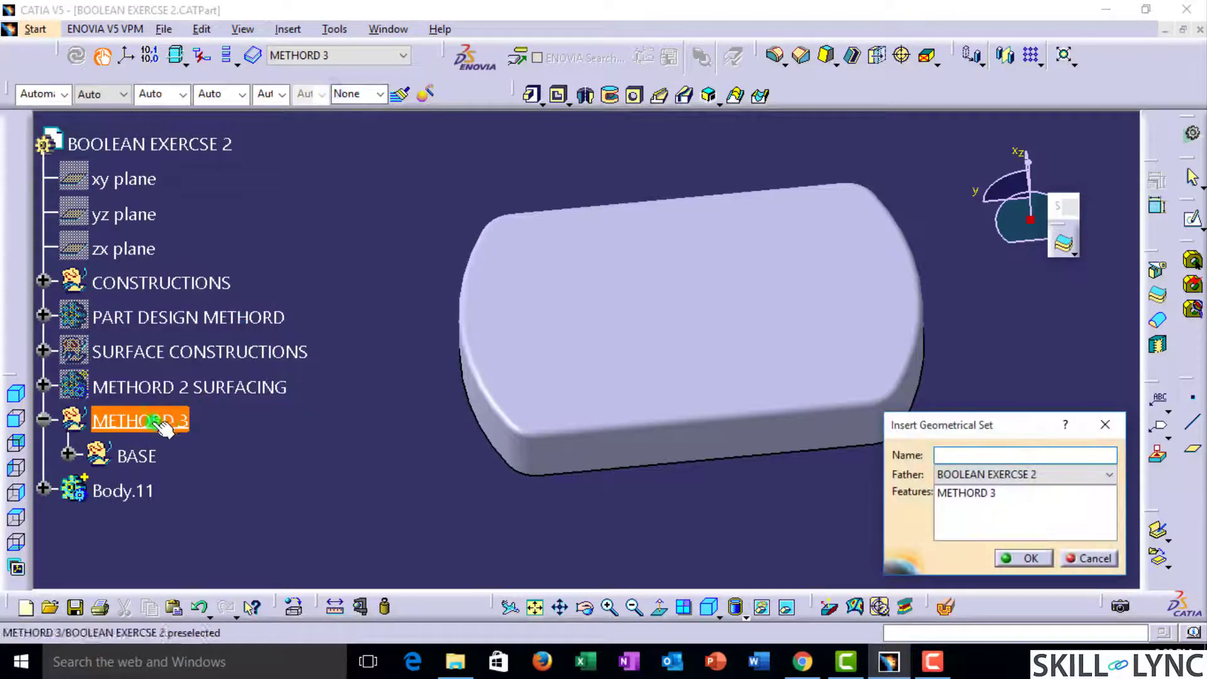
pyautogui.click(736, 375)
pyautogui.click(1022, 455)
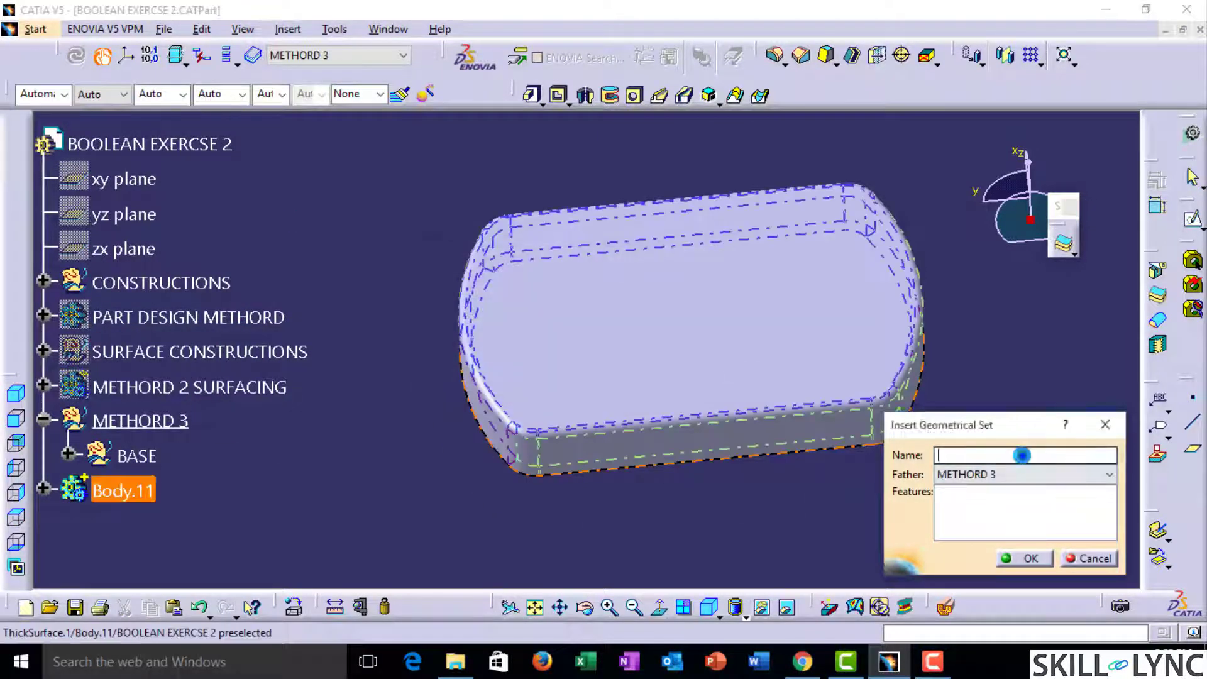
pyautogui.write('BUSH ')
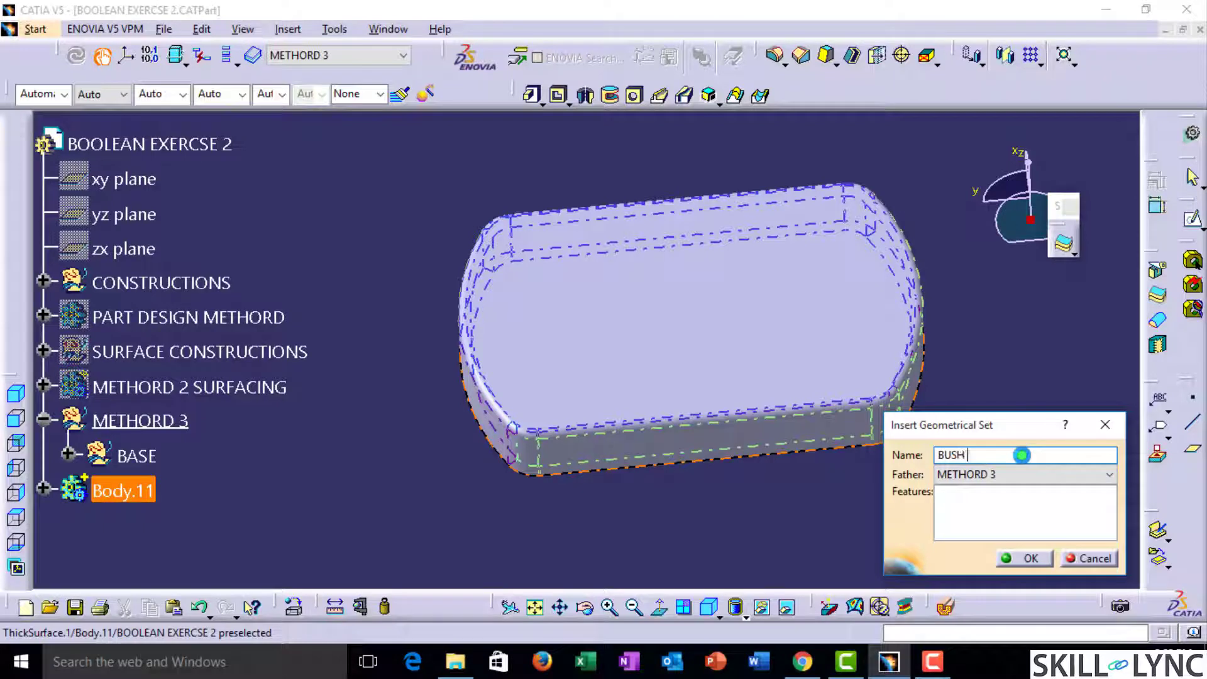
pyautogui.write('1')
pyautogui.press('Return')
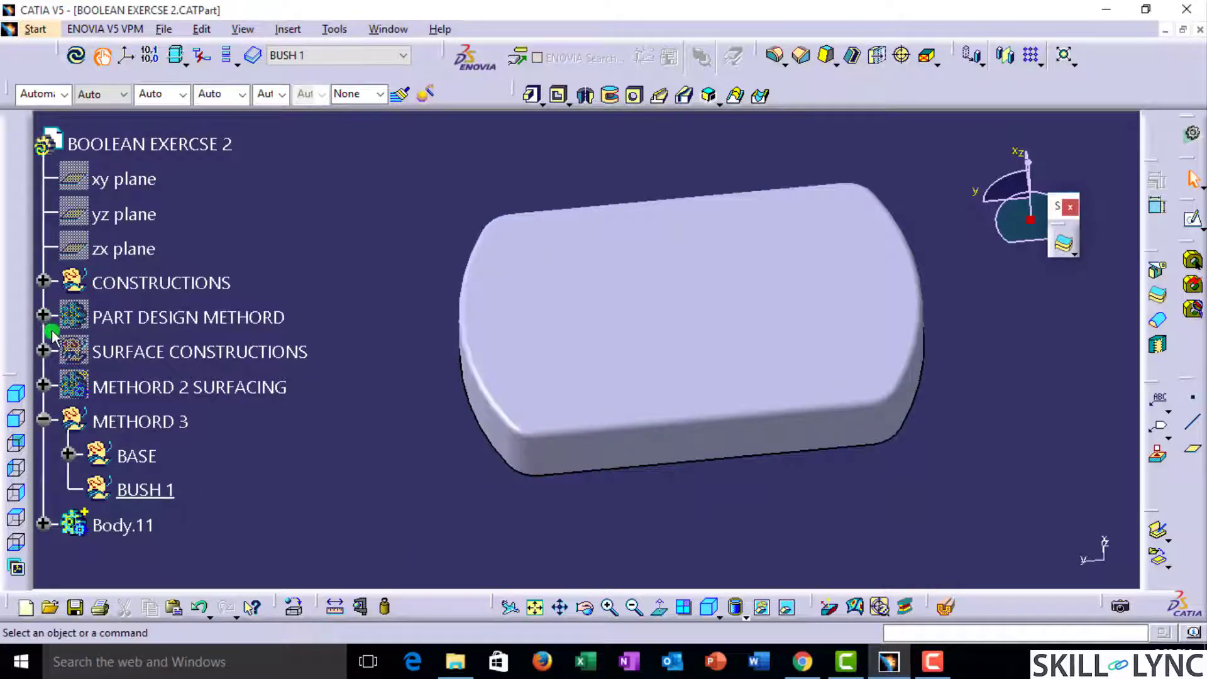
# Step: Show the circular Sketch.3 from the BUSH 1 set under CONSTRUCTIONS
pyautogui.click(43, 284)
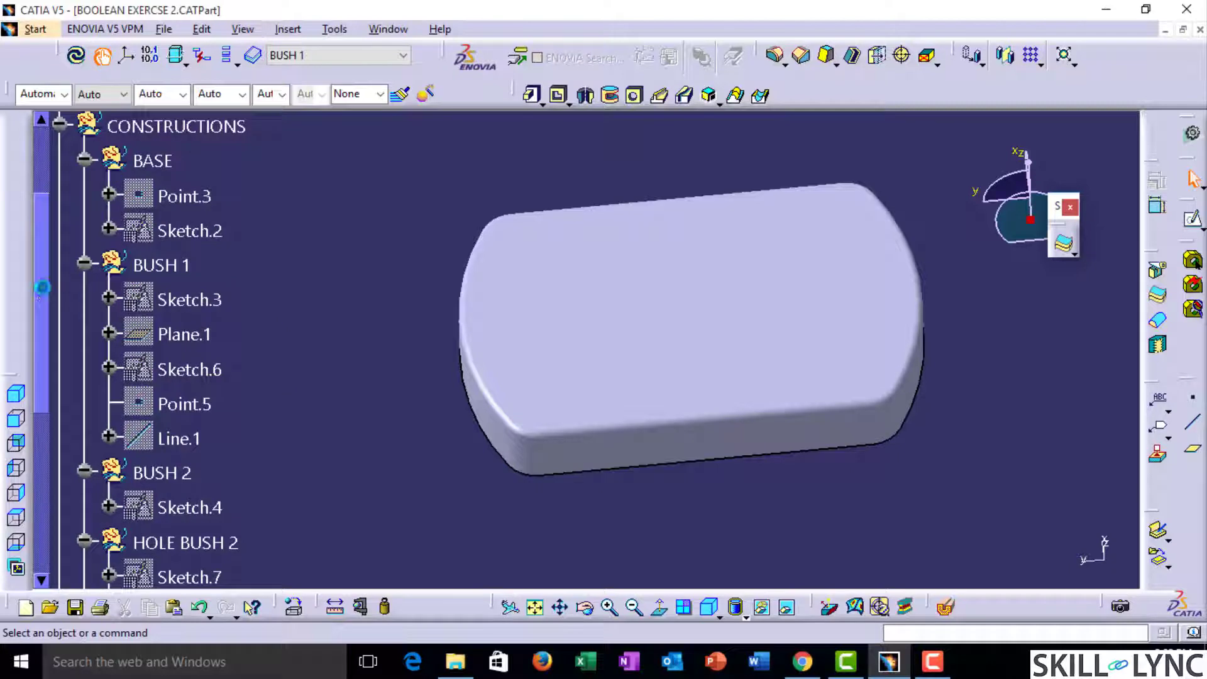
pyautogui.doubleClick(205, 299)
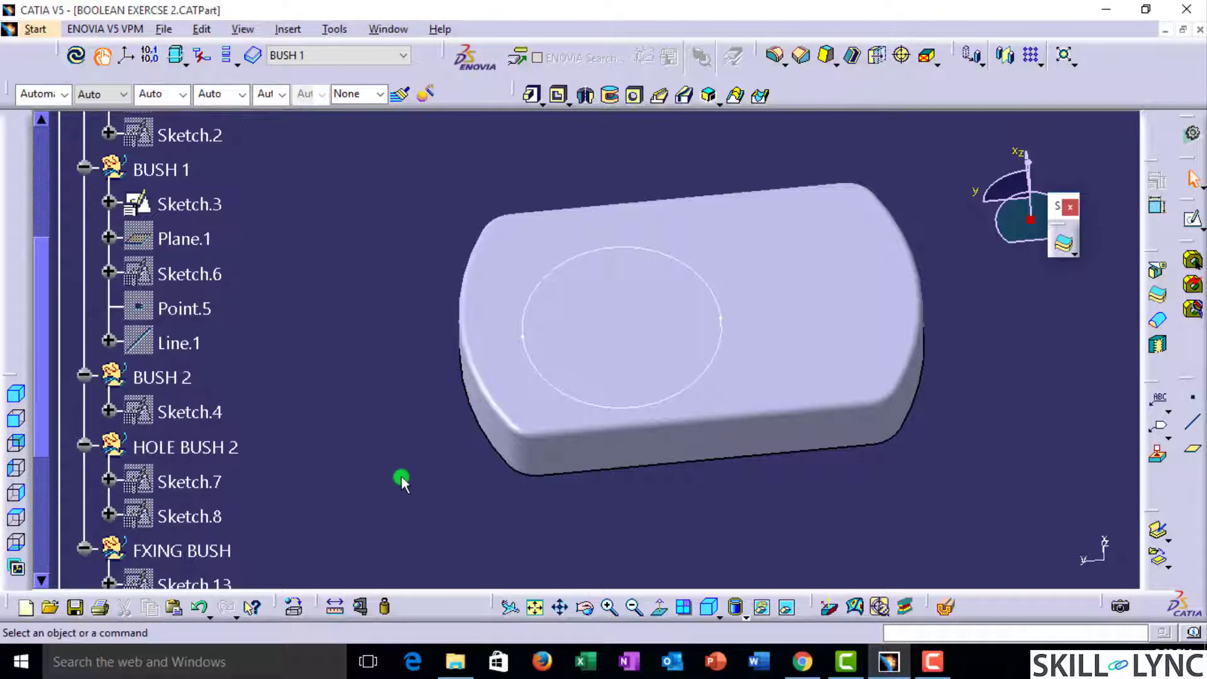
pyautogui.click(188, 274)
pyautogui.moveTo(709, 528)
pyautogui.mouseDown(button='middle')
pyautogui.moveTo(674, 241)
pyautogui.moveTo(682, 326)
pyautogui.mouseUp(button='middle')
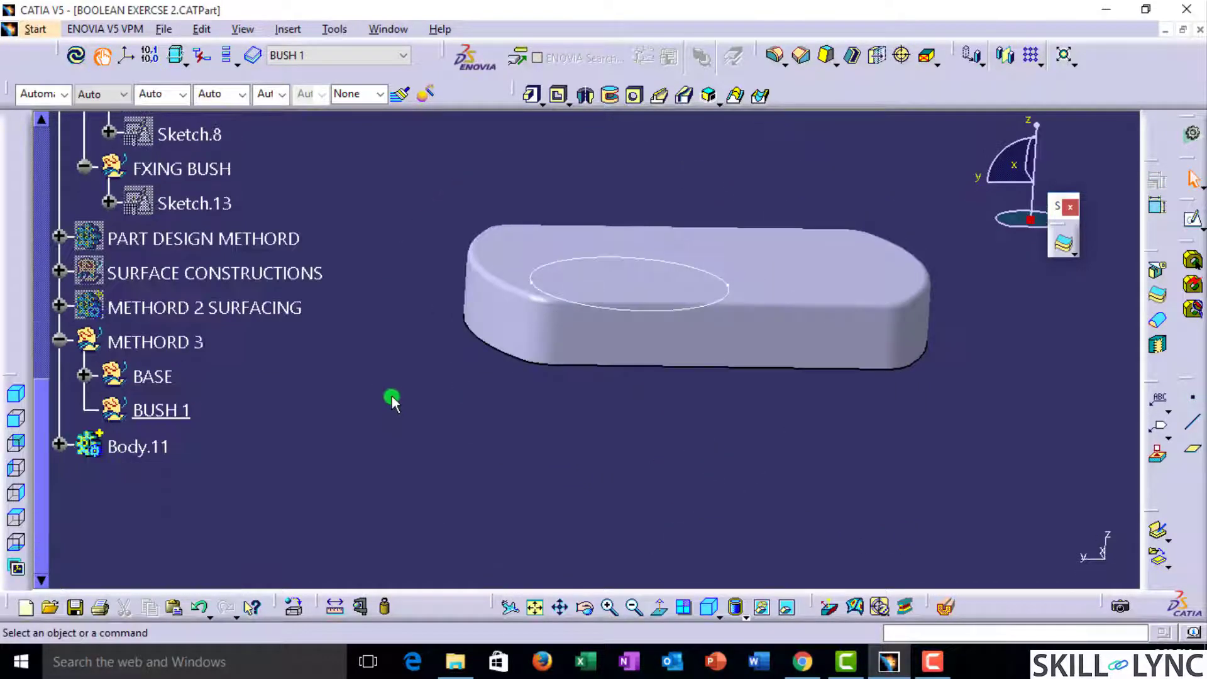
pyautogui.moveTo(512, 314)
pyautogui.mouseDown(button='middle')
pyautogui.moveTo(506, 404)
pyautogui.moveTo(883, 484)
pyautogui.mouseUp(button='middle')
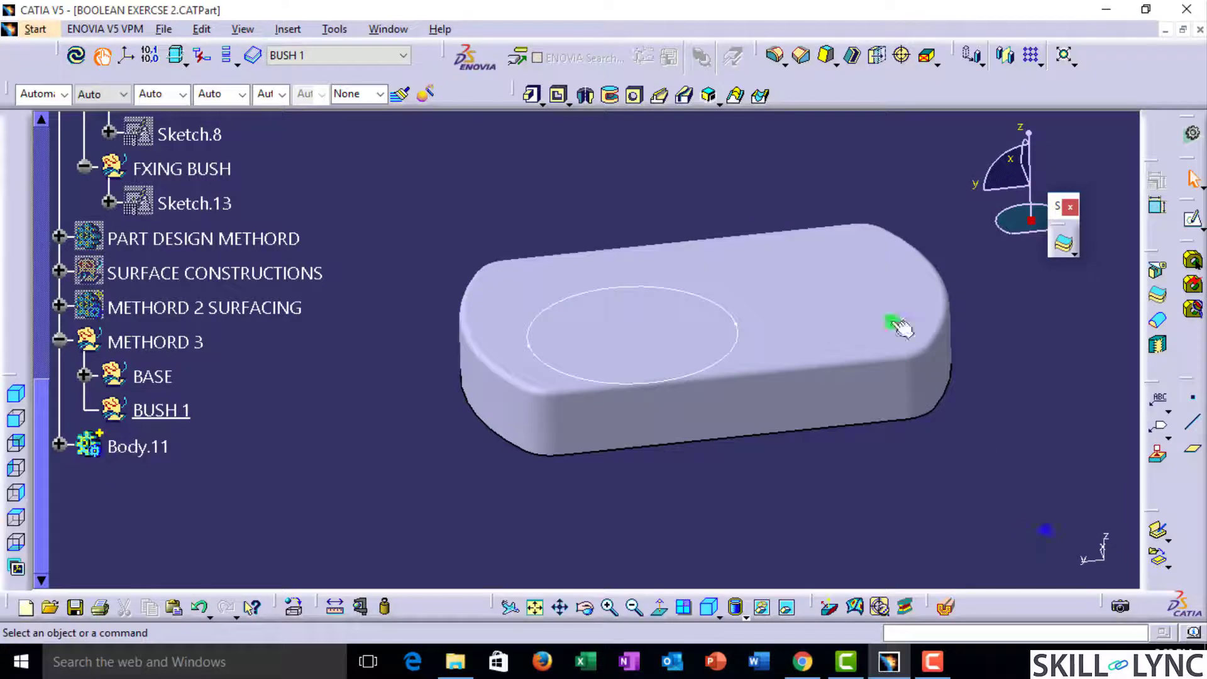
pyautogui.click(35, 29)
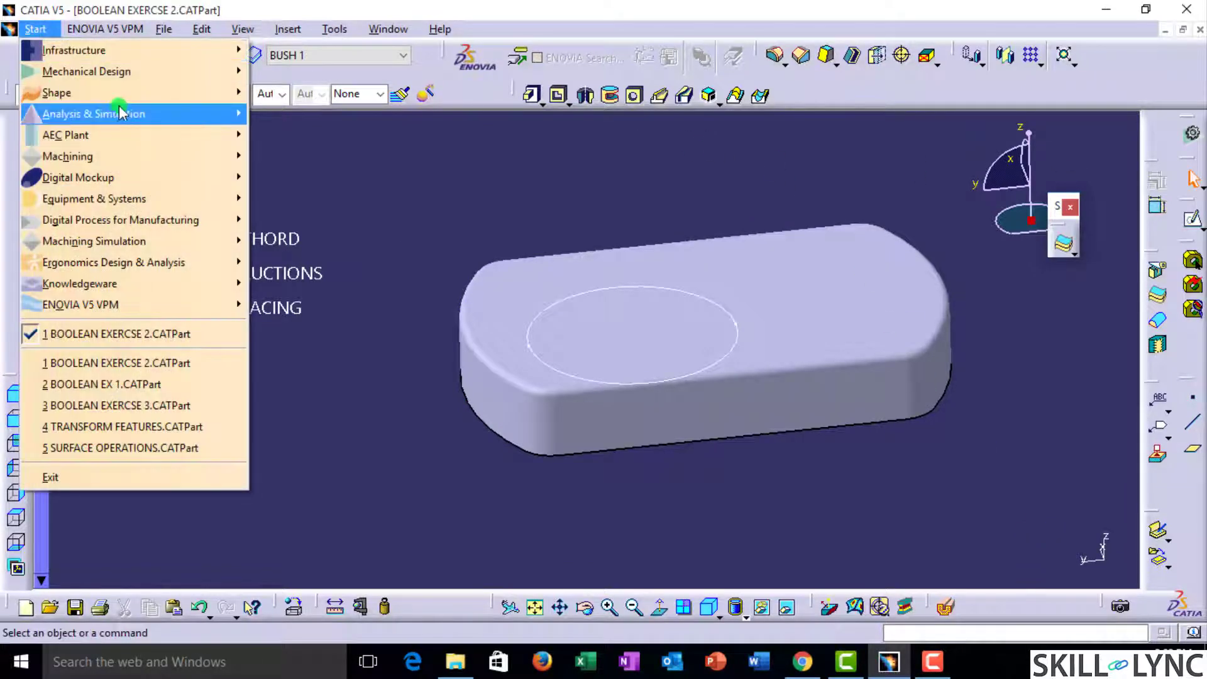
pyautogui.moveTo(153, 95)
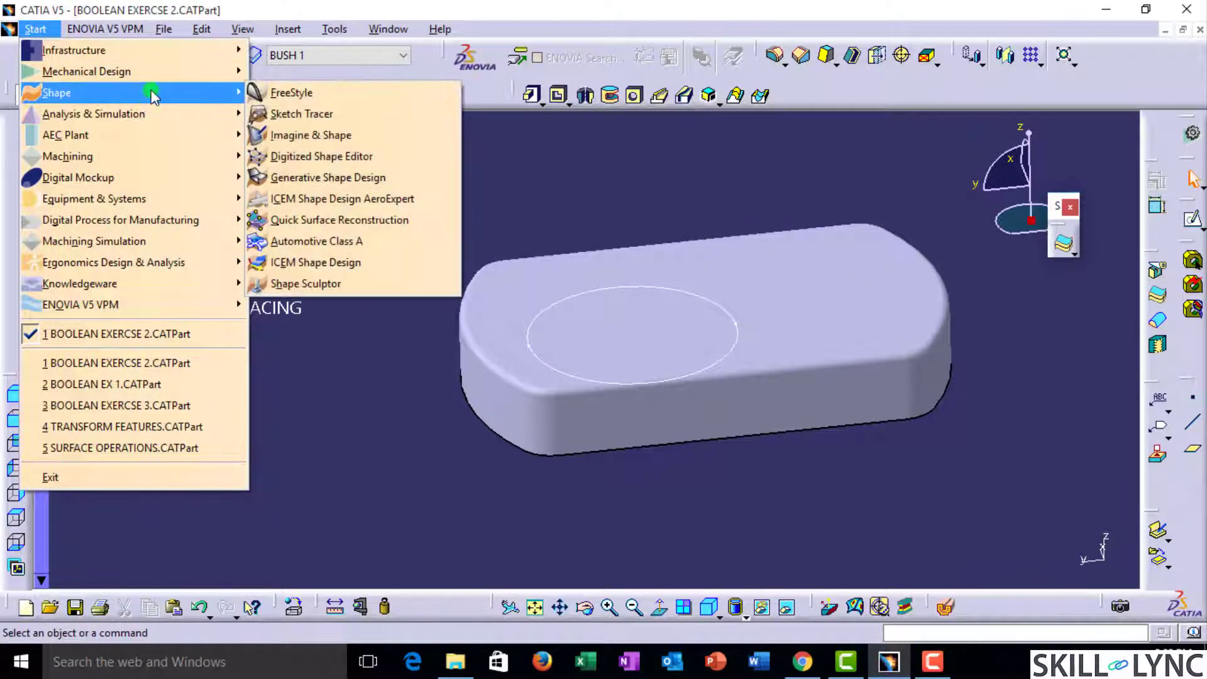
pyautogui.click(281, 94)
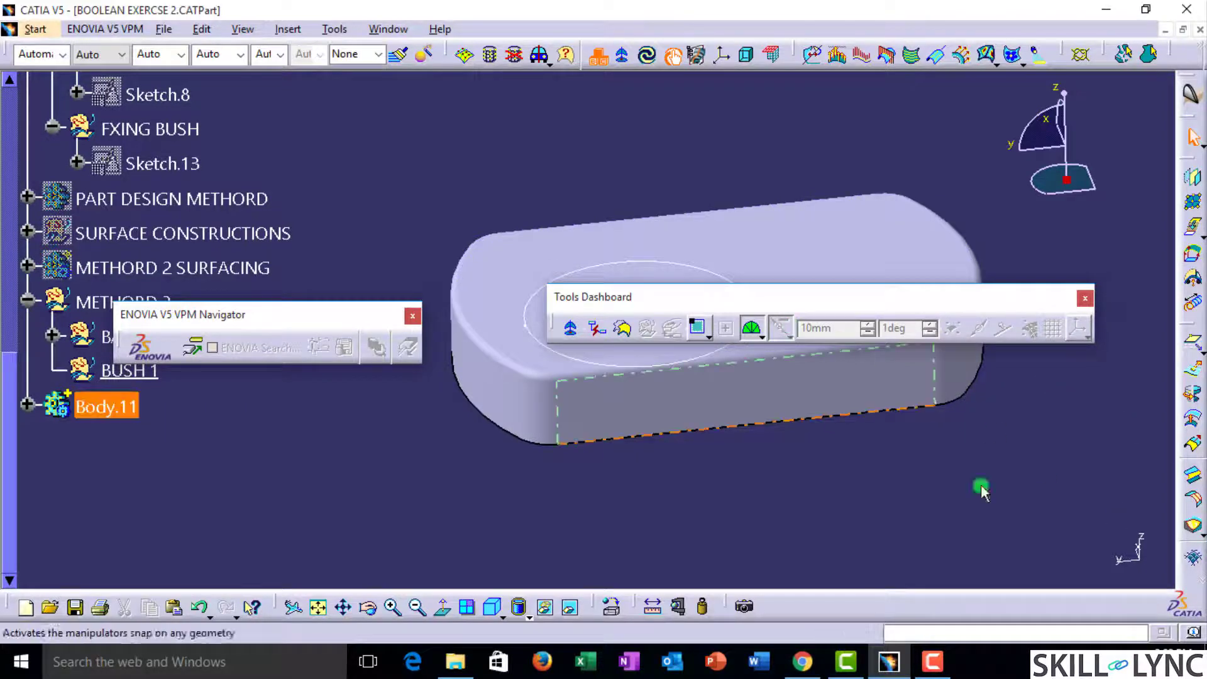
pyautogui.moveTo(733, 306); pyautogui.dragTo(635, 189)
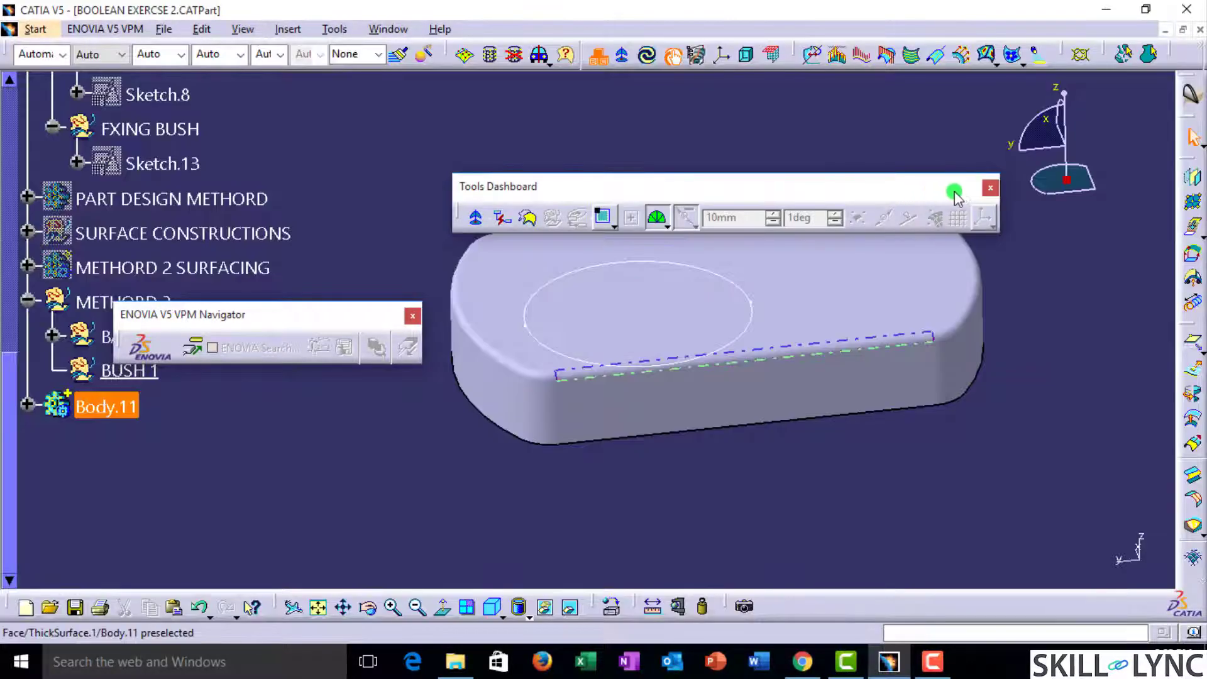
pyautogui.click(994, 181)
pyautogui.moveTo(1202, 581); pyautogui.dragTo(1090, 390)
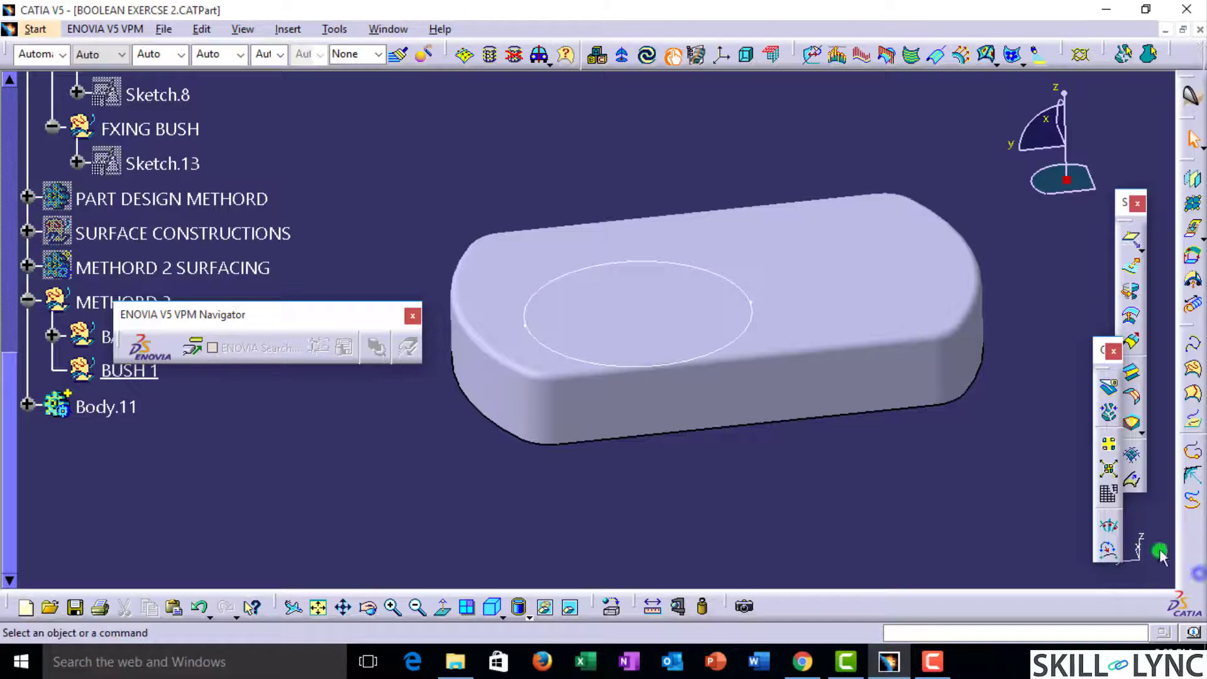
# Step: Switch to the Generative Shape Design workbench
pyautogui.click(47, 30)
pyautogui.moveTo(60, 93)
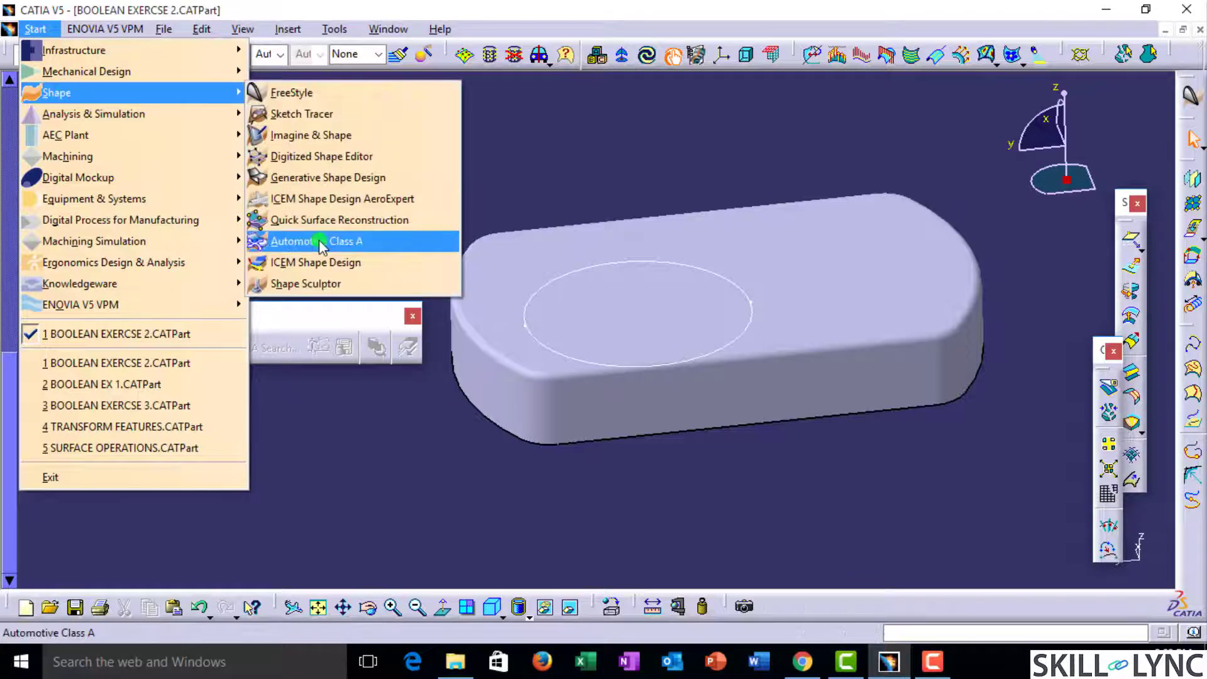
pyautogui.click(329, 180)
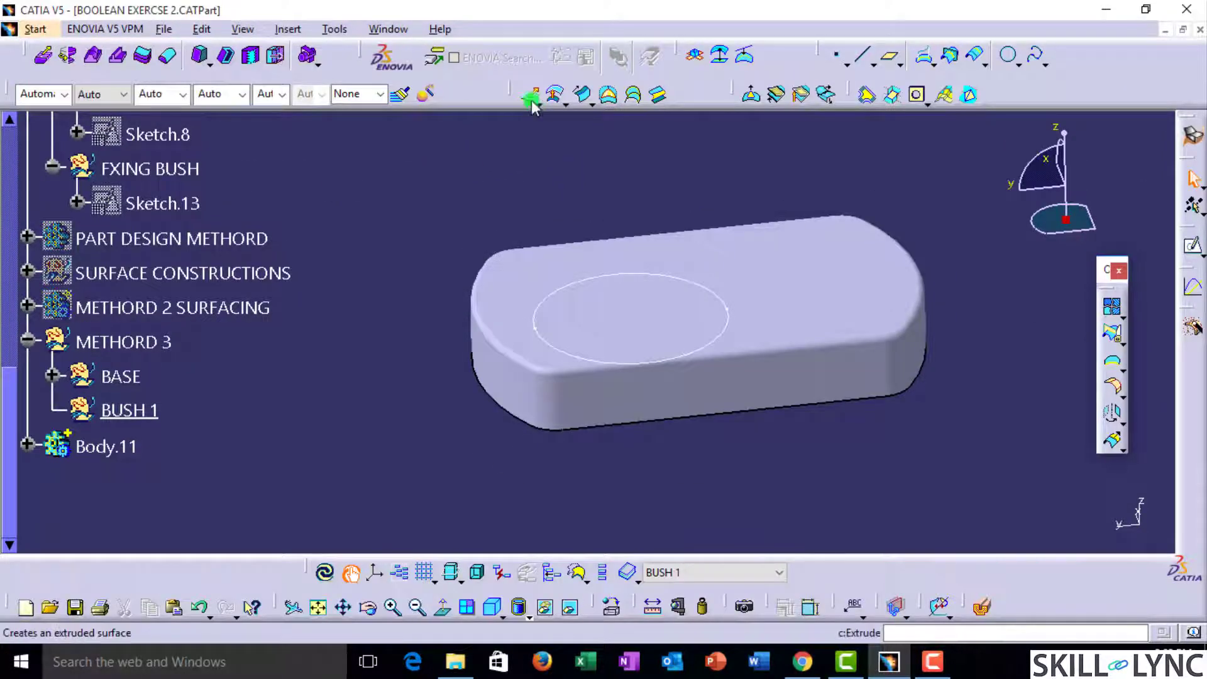
# Step: Extrude the circular Sketch.3 as a surface in BUSH 1 with Limit 1 set to 50 mm
pyautogui.click(530, 96)
pyautogui.click(658, 277)
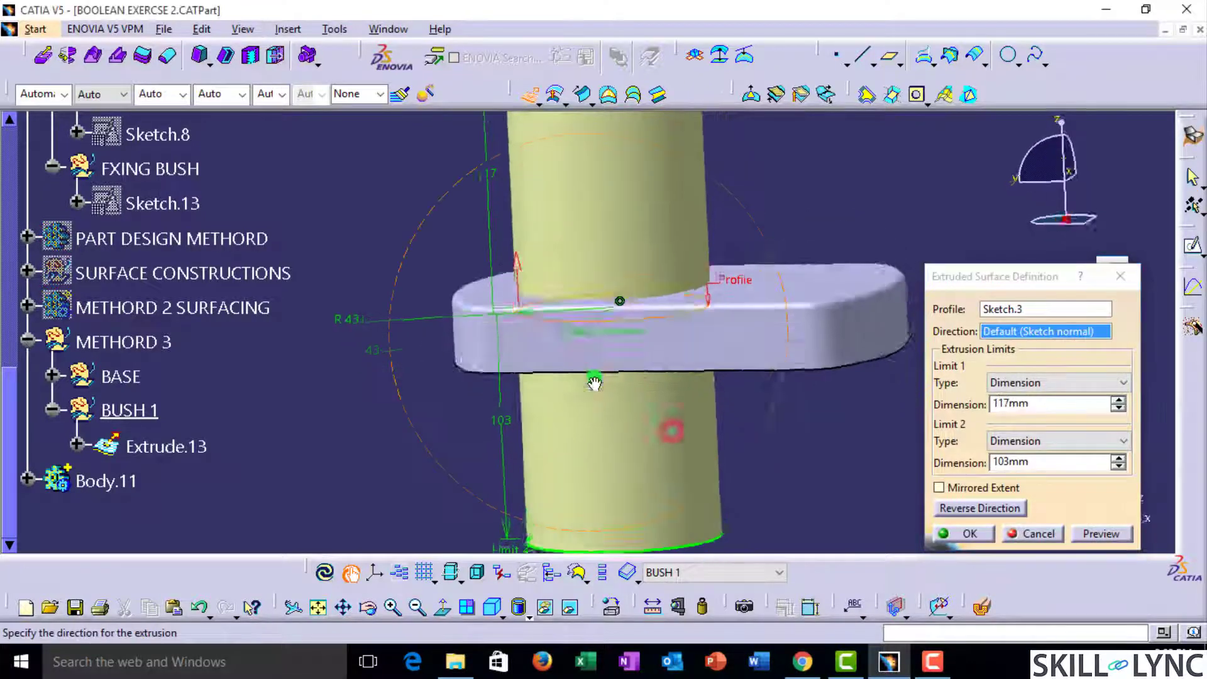
pyautogui.moveTo(595, 383); pyautogui.dragTo(690, 409, button='middle')
pyautogui.moveTo(558, 342); pyautogui.dragTo(534, 349, button='middle')
pyautogui.moveTo(648, 337); pyautogui.dragTo(635, 371, button='middle')
pyautogui.click(1019, 405)
pyautogui.write('50')
pyautogui.press('Return')
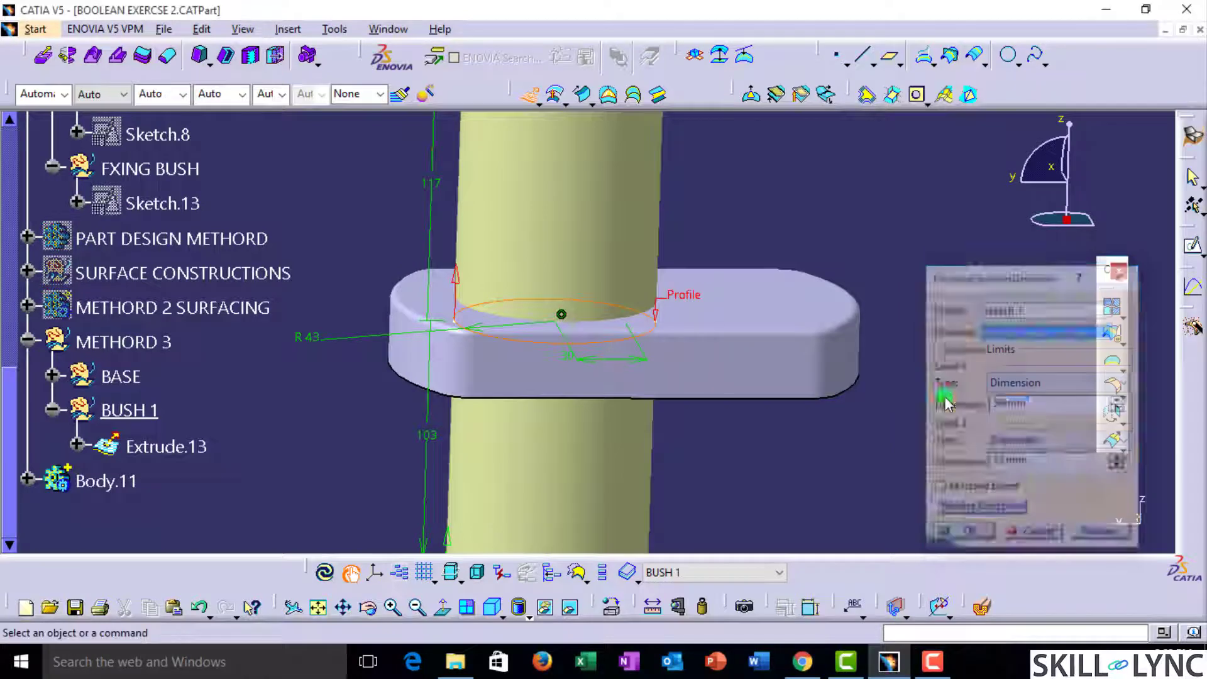
# Step: Show the PART DESIGN METHORD body in place to compare it with the extruded bush surface
pyautogui.moveTo(641, 413); pyautogui.dragTo(614, 348, button='middle')
pyautogui.scroll(3, 213, 346)
pyautogui.scroll(3, 211, 346)
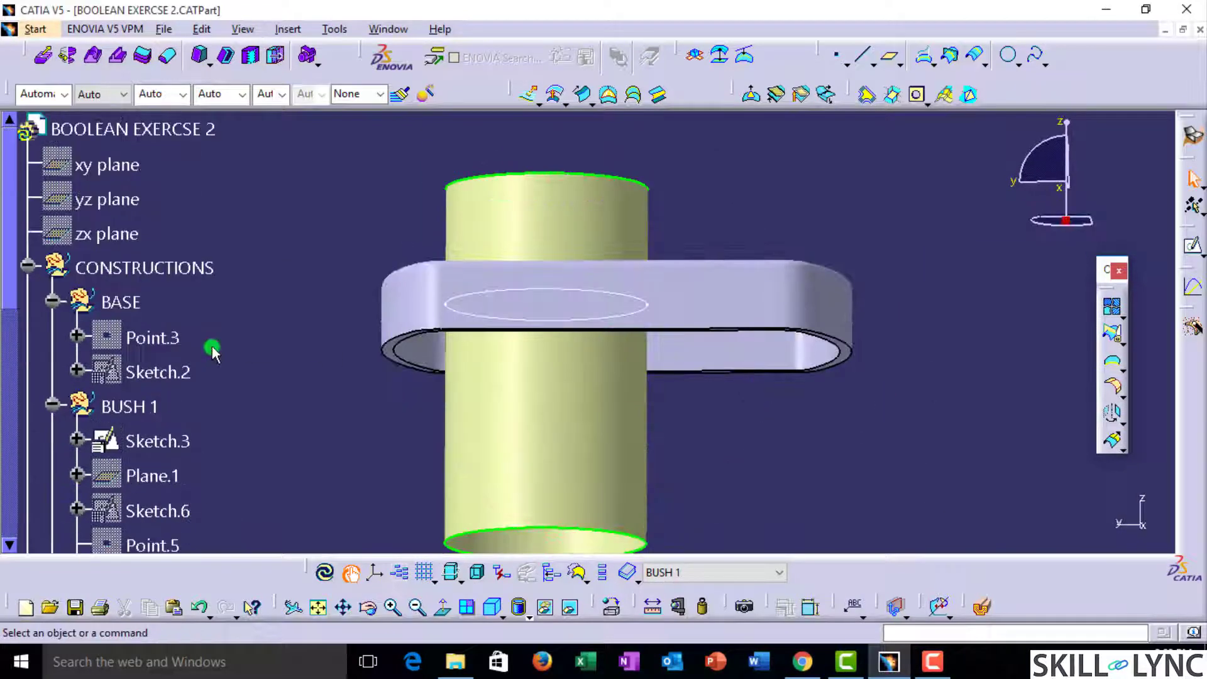
pyautogui.scroll(-4, 143, 312)
pyautogui.scroll(-4, 144, 312)
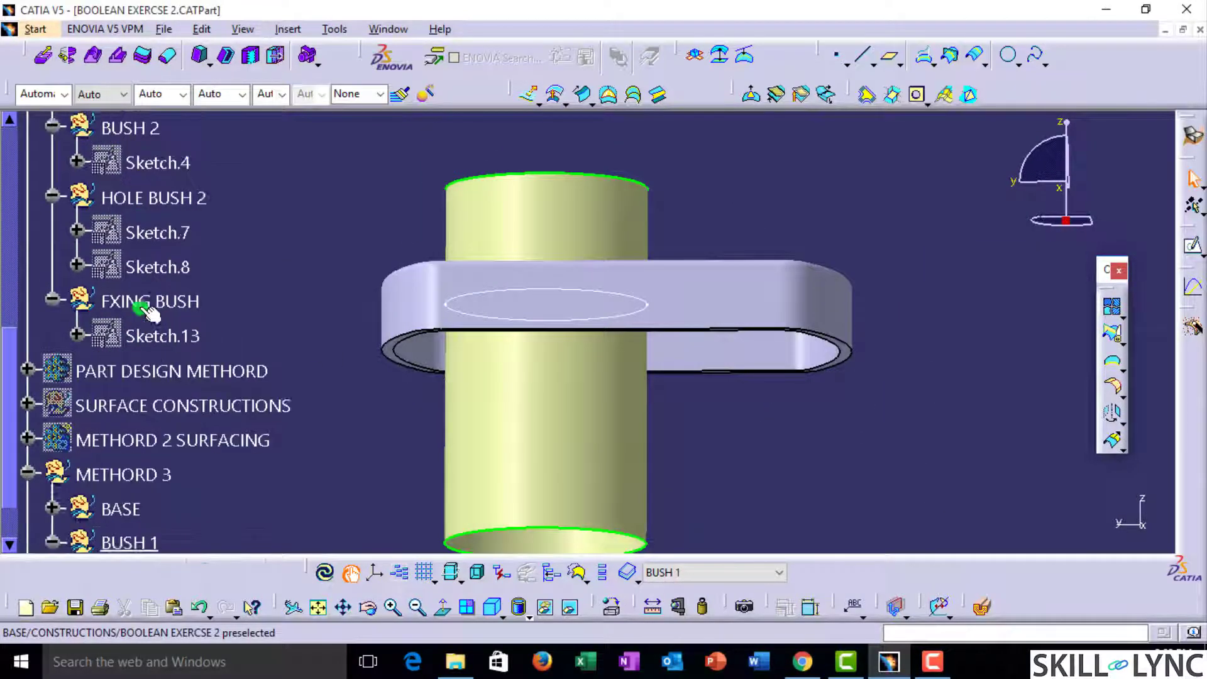
pyautogui.scroll(10, 216, 348)
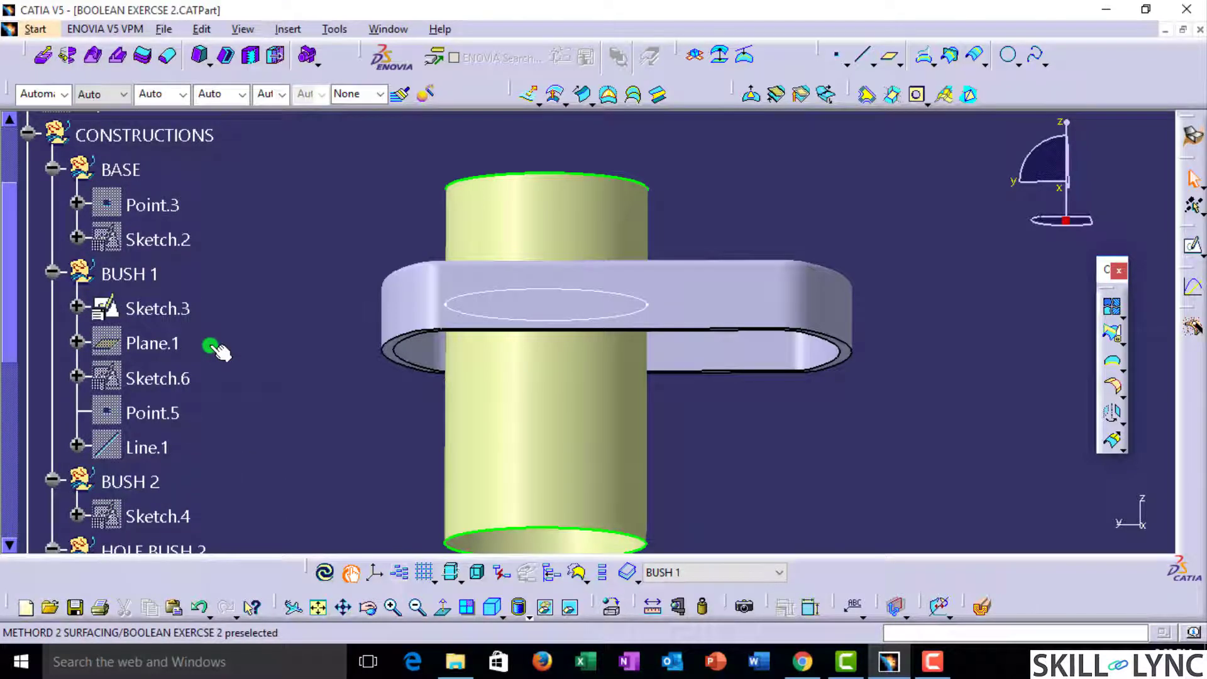
pyautogui.scroll(-3, 216, 349)
pyautogui.scroll(4, 130, 350)
pyautogui.scroll(-5, 126, 351)
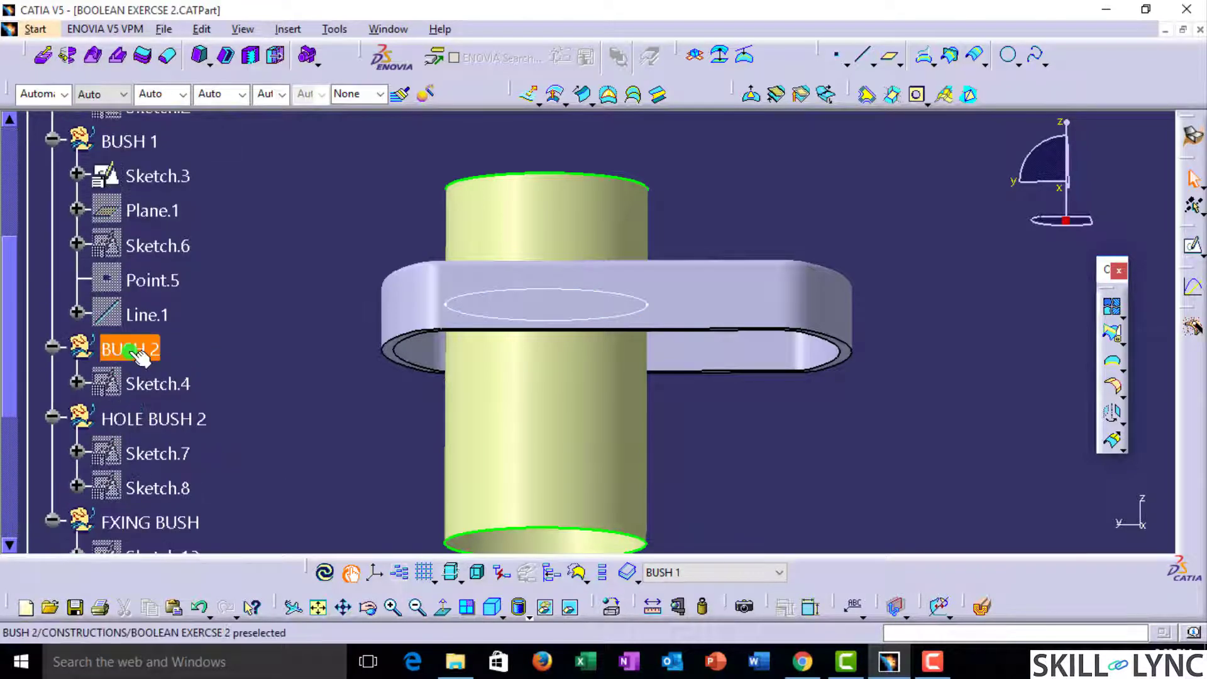
pyautogui.click(143, 424)
pyautogui.press('space')
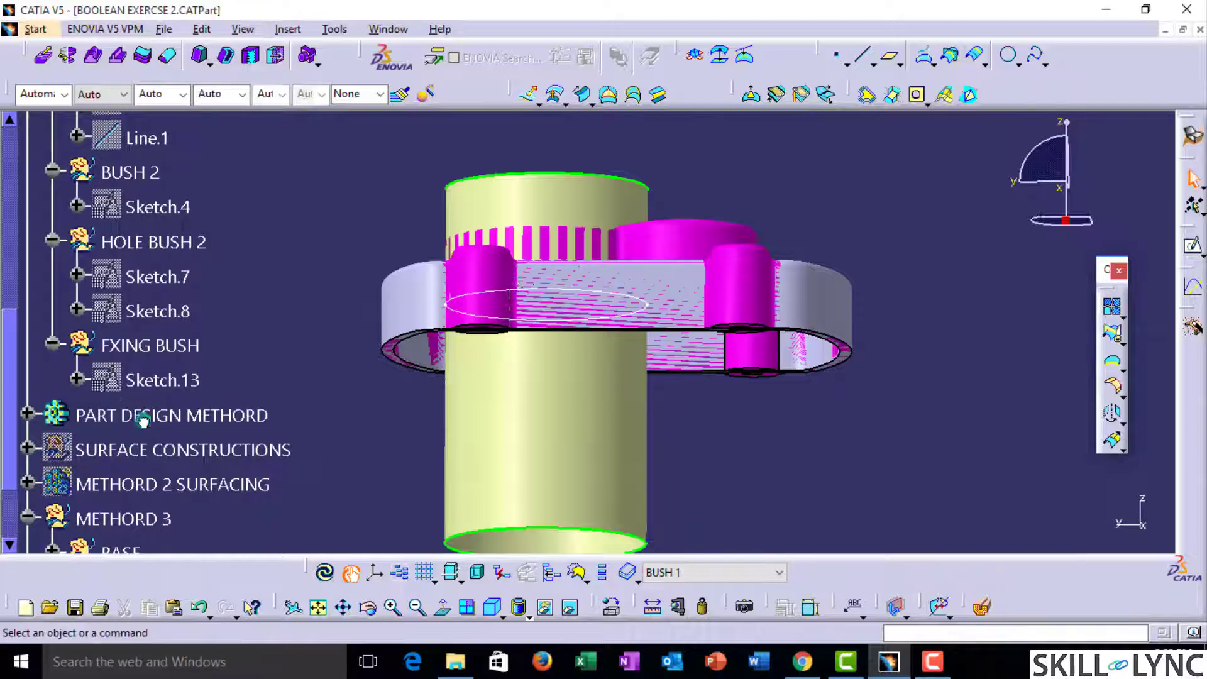
pyautogui.moveTo(517, 276); pyautogui.dragTo(597, 234, button='middle')
# Step: Lower the extruded bush surface's Limit 1 to 30 mm, using the top of the magenta bush as reference
pyautogui.doubleClick(587, 175)
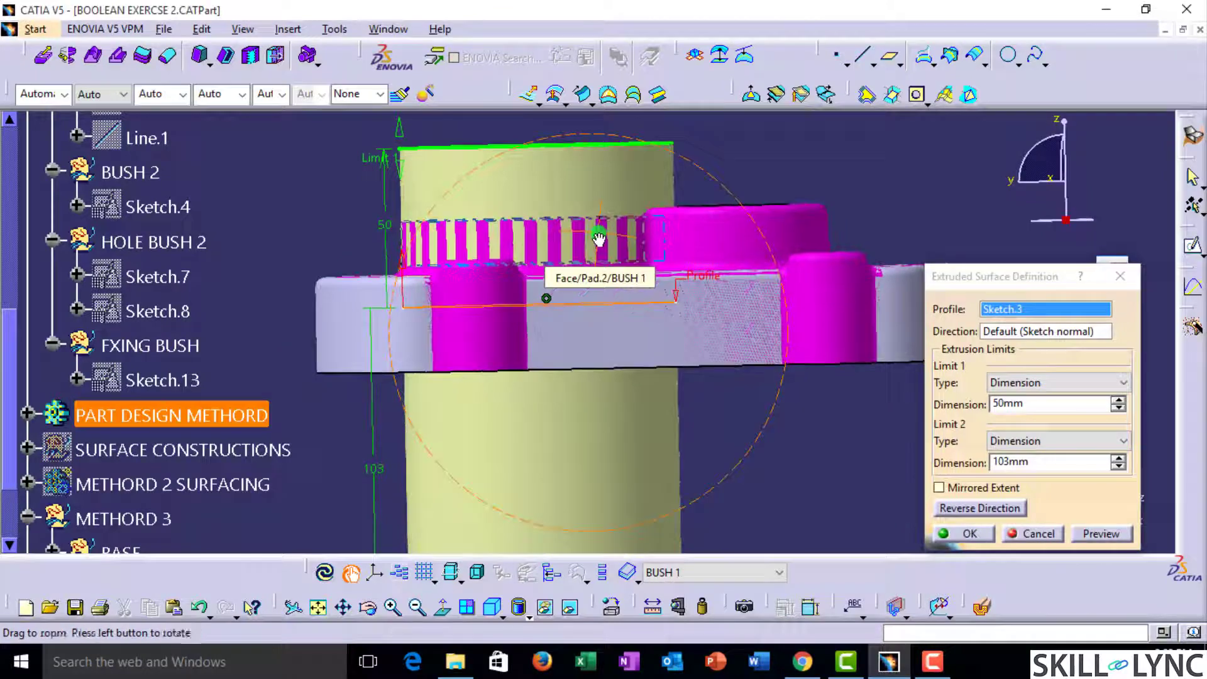
pyautogui.moveTo(396, 148); pyautogui.dragTo(400, 199)
pyautogui.moveTo(517, 211); pyautogui.dragTo(553, 232, button='middle')
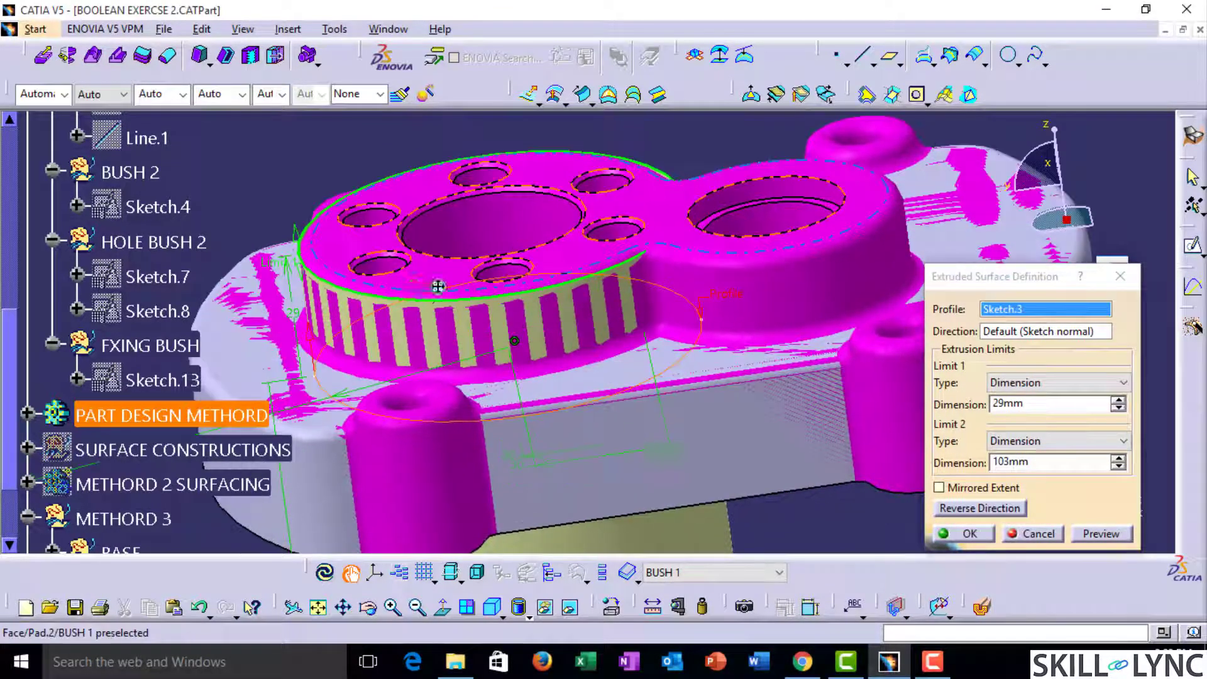
pyautogui.moveTo(439, 286); pyautogui.dragTo(426, 205, button='middle')
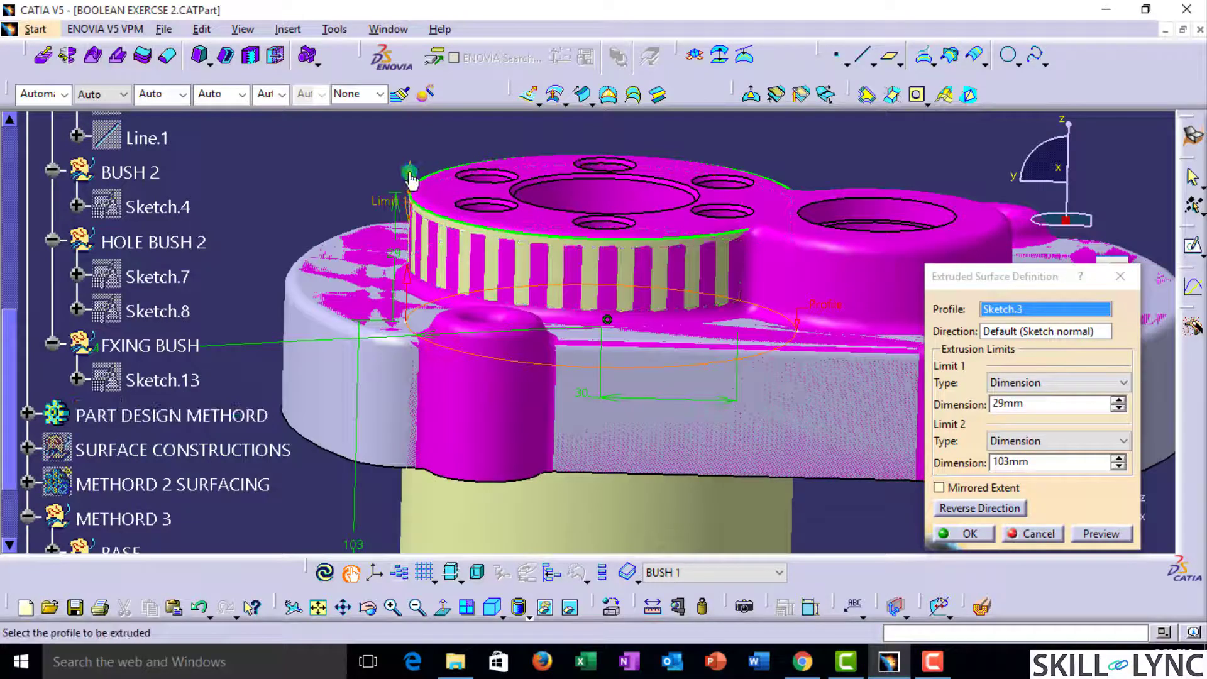
pyautogui.moveTo(410, 180); pyautogui.dragTo(409, 166)
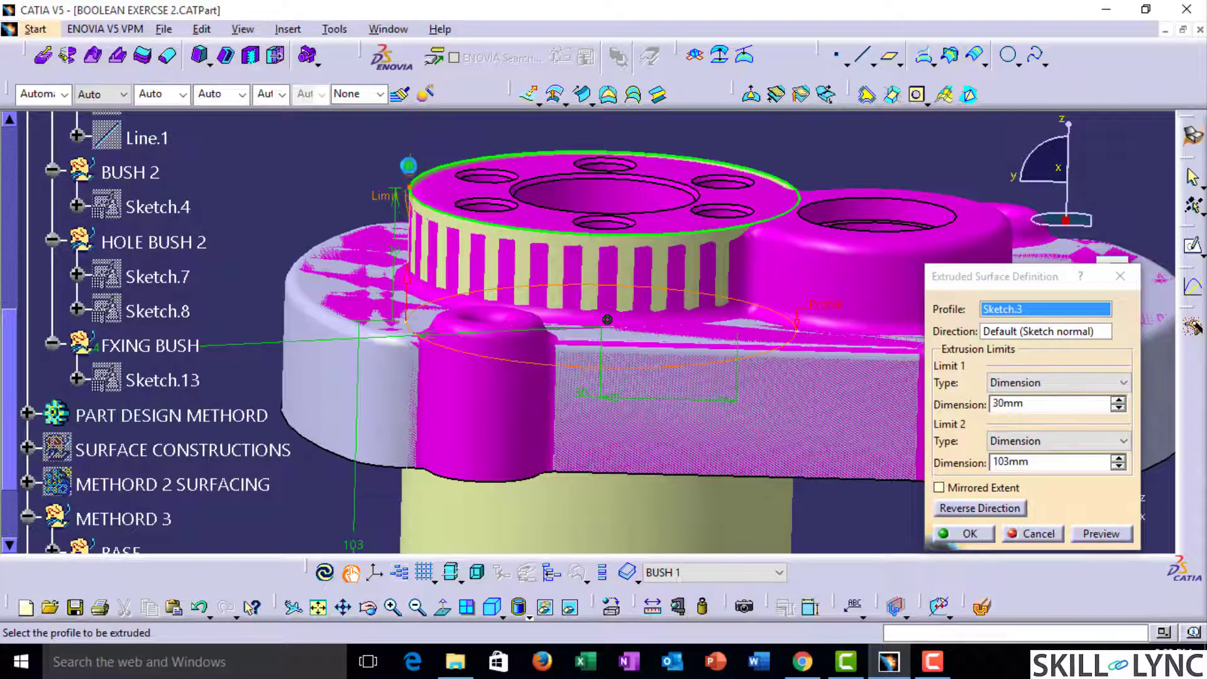
pyautogui.doubleClick(1055, 461)
pyautogui.click(1032, 533)
# Step: Measure the minimum distance between the first bush's central bore and its outer wall, limiting both selections to surfaces
pyautogui.moveTo(635, 453); pyautogui.dragTo(754, 377, button='middle')
pyautogui.moveTo(793, 423); pyautogui.dragTo(1031, 472, button='middle')
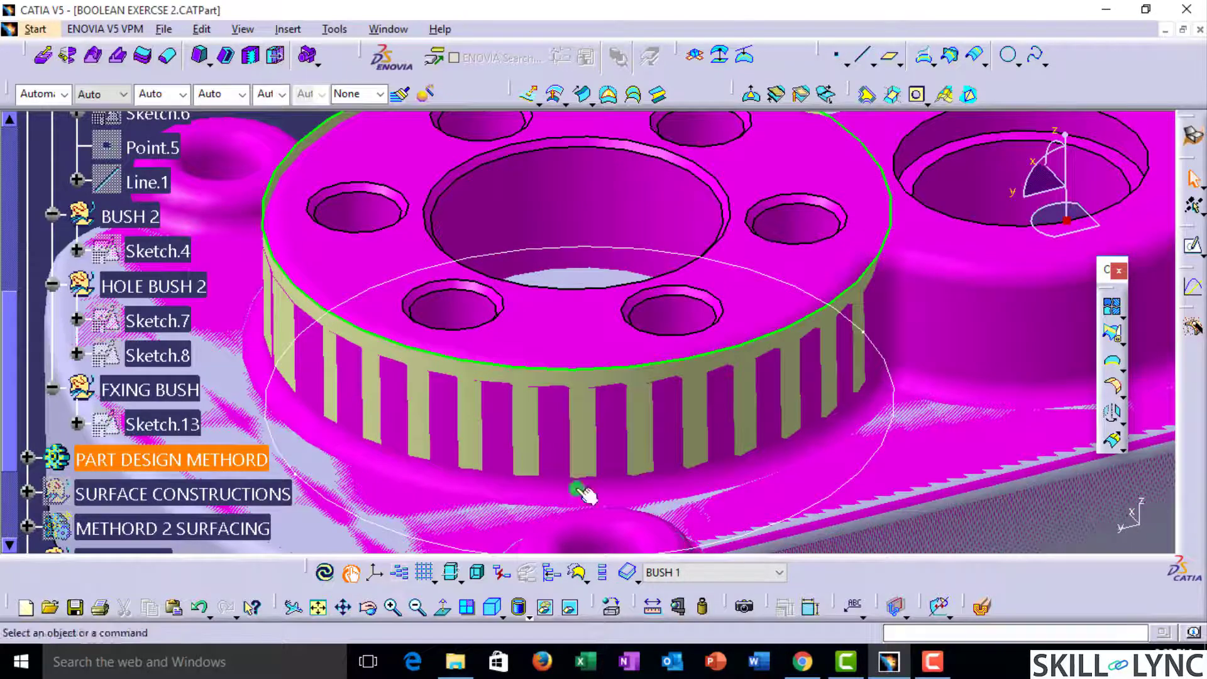
pyautogui.moveTo(585, 493); pyautogui.dragTo(628, 520, button='middle')
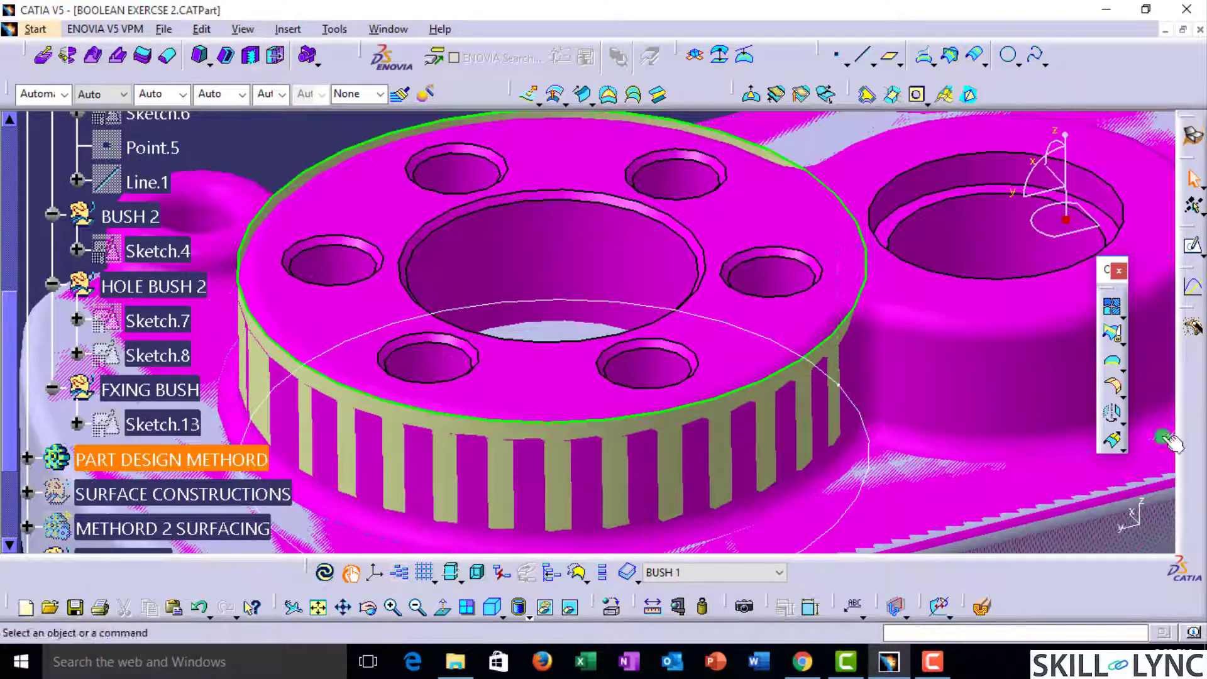
pyautogui.click(678, 608)
pyautogui.moveTo(463, 459); pyautogui.dragTo(649, 405, button='middle')
pyautogui.click(972, 382)
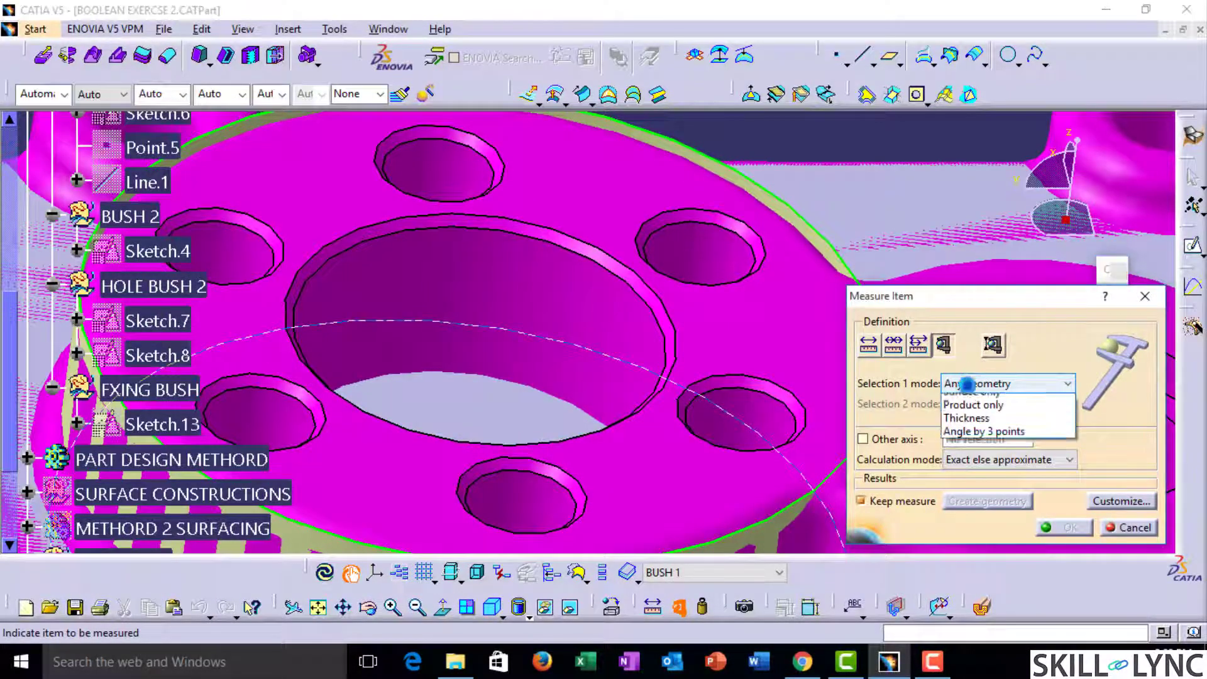
pyautogui.click(974, 396)
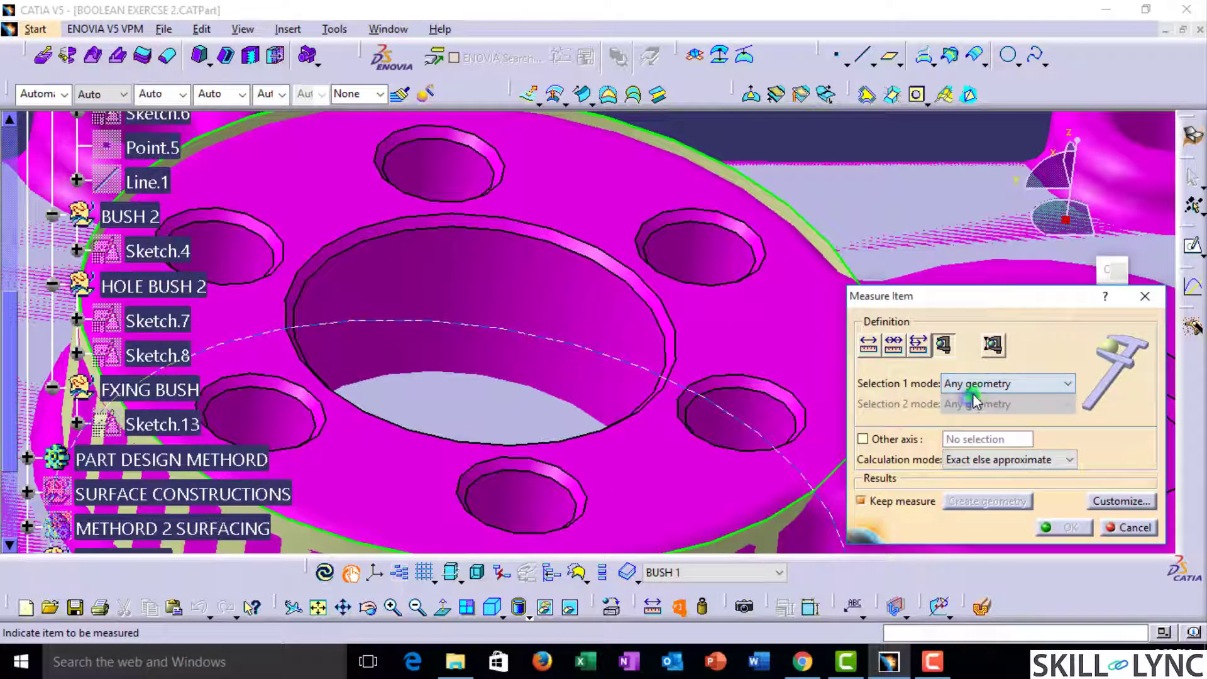
pyautogui.click(870, 345)
pyautogui.click(993, 322)
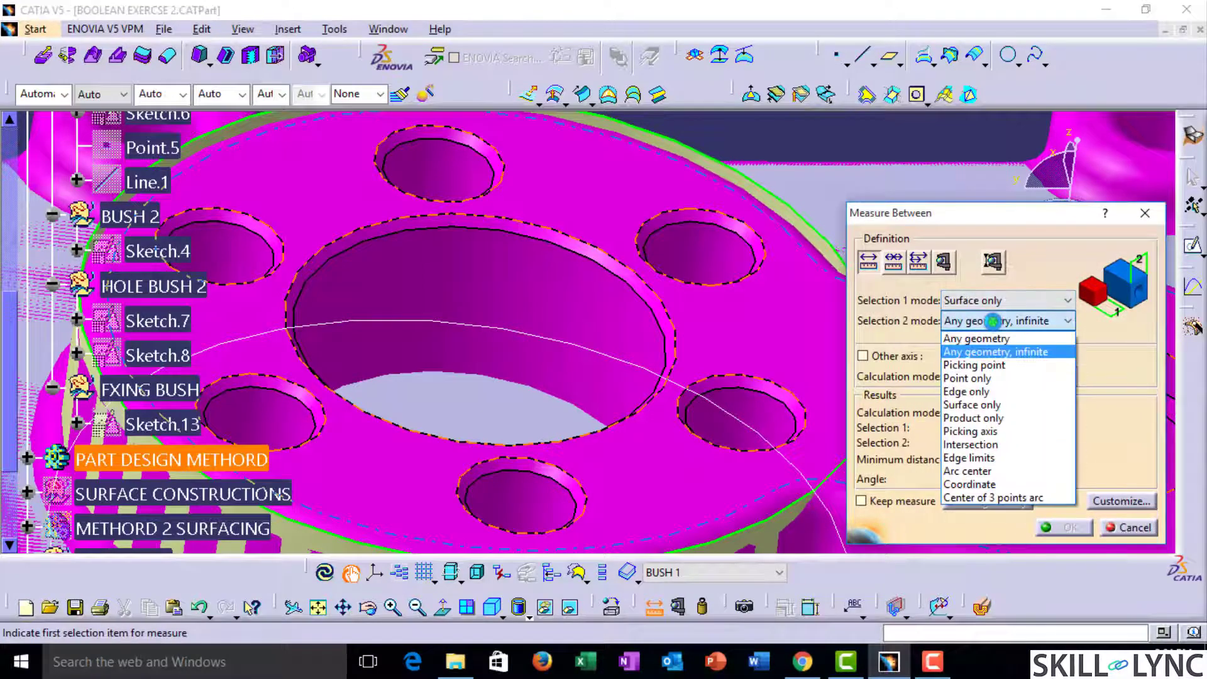
pyautogui.press('s')
pyautogui.click(993, 324)
pyautogui.click(480, 286)
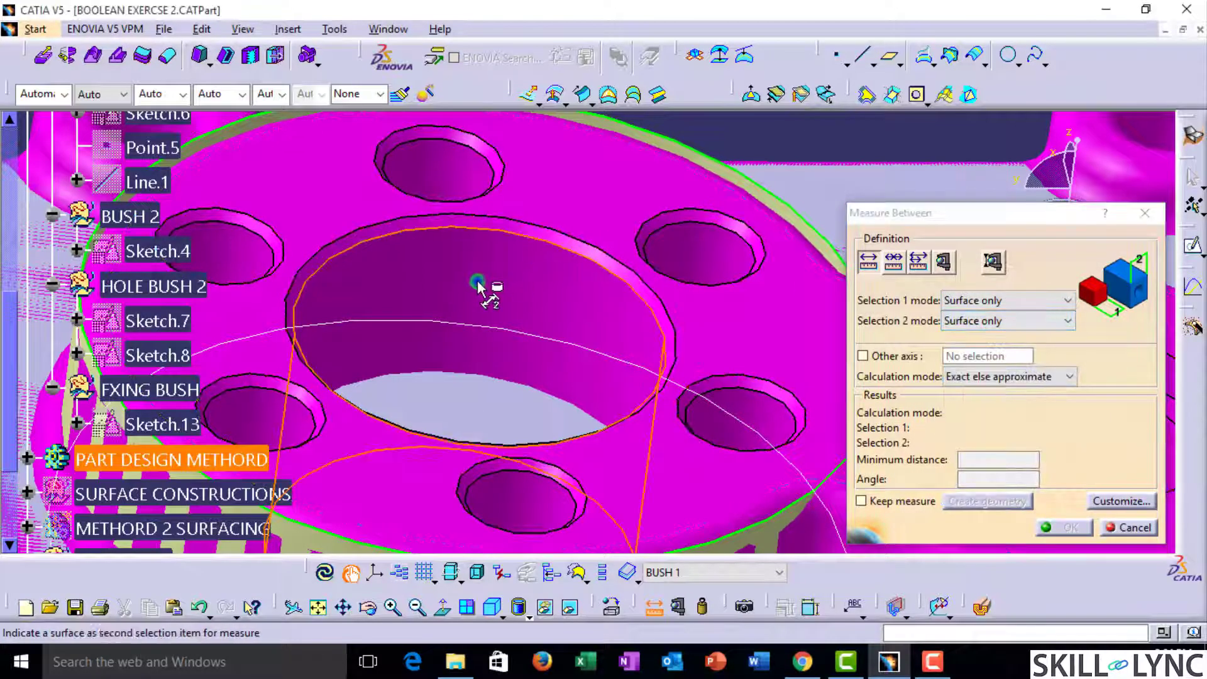
pyautogui.moveTo(543, 286); pyautogui.dragTo(588, 324, button='middle')
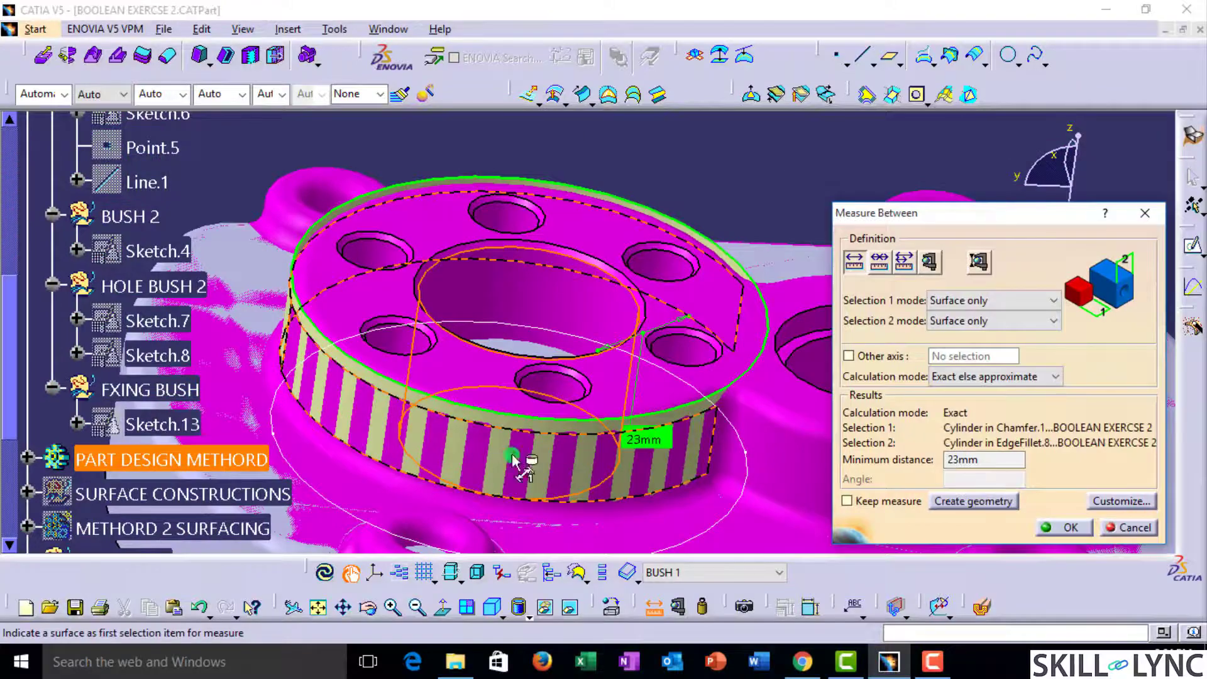
pyautogui.moveTo(552, 345); pyautogui.dragTo(598, 331, button='middle')
pyautogui.press('Escape')
pyautogui.scroll(-3, 308, 384)
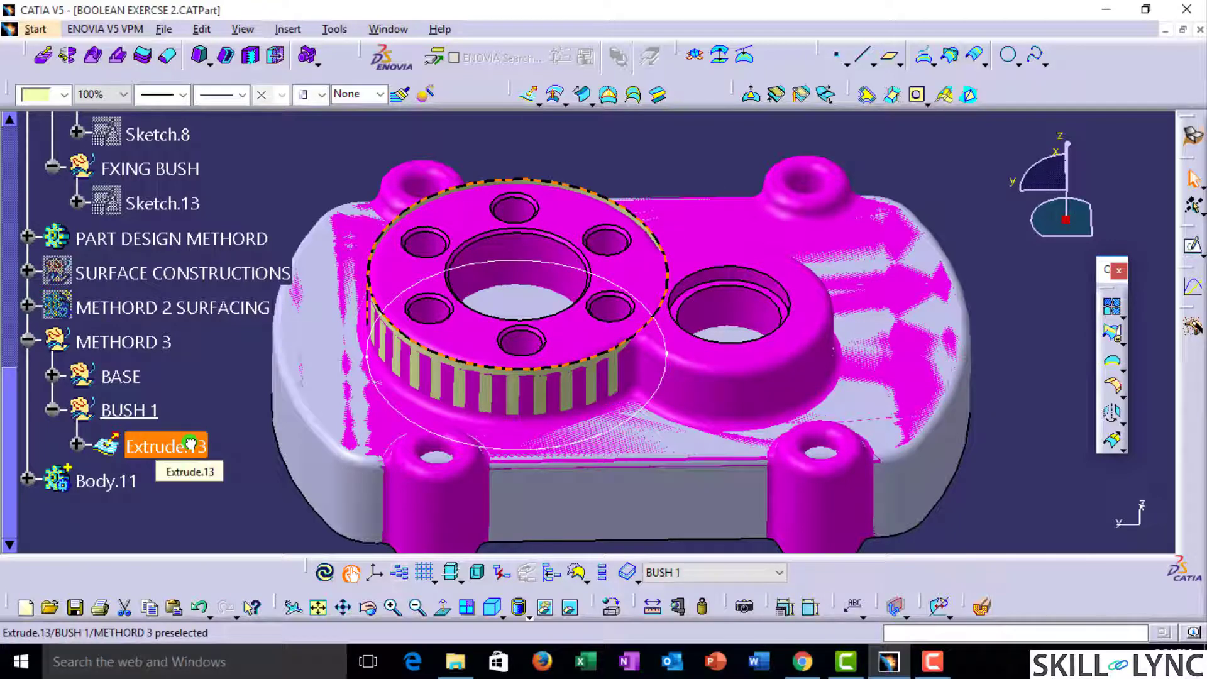
# Step: Define the METHORD 3 geometrical set as the work object
pyautogui.moveTo(472, 390); pyautogui.dragTo(903, 463, button='middle')
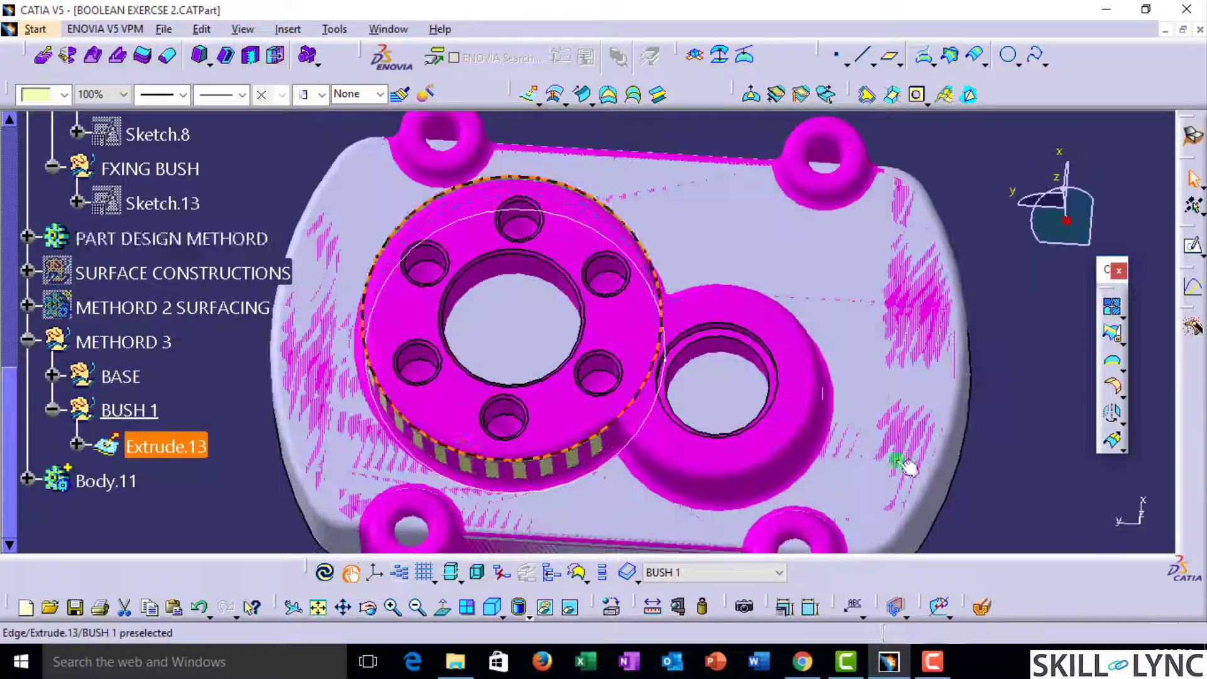
pyautogui.moveTo(696, 337); pyautogui.dragTo(708, 346, button='middle')
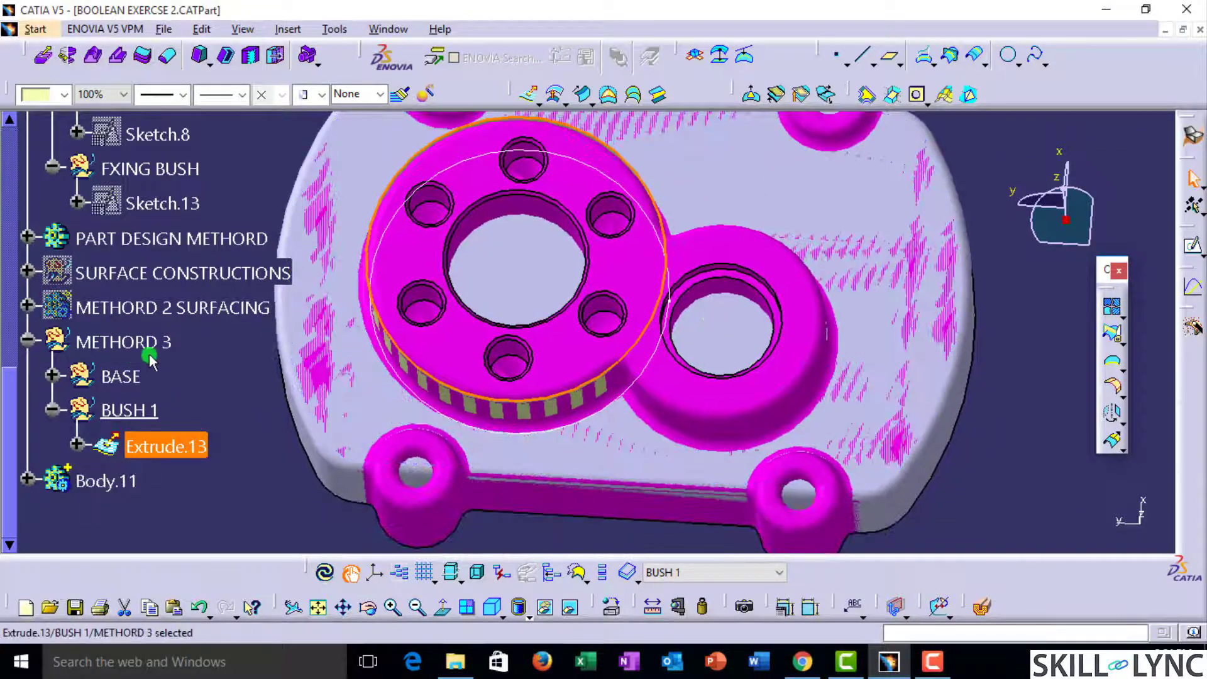
pyautogui.rightClick(151, 359)
pyautogui.click(182, 403)
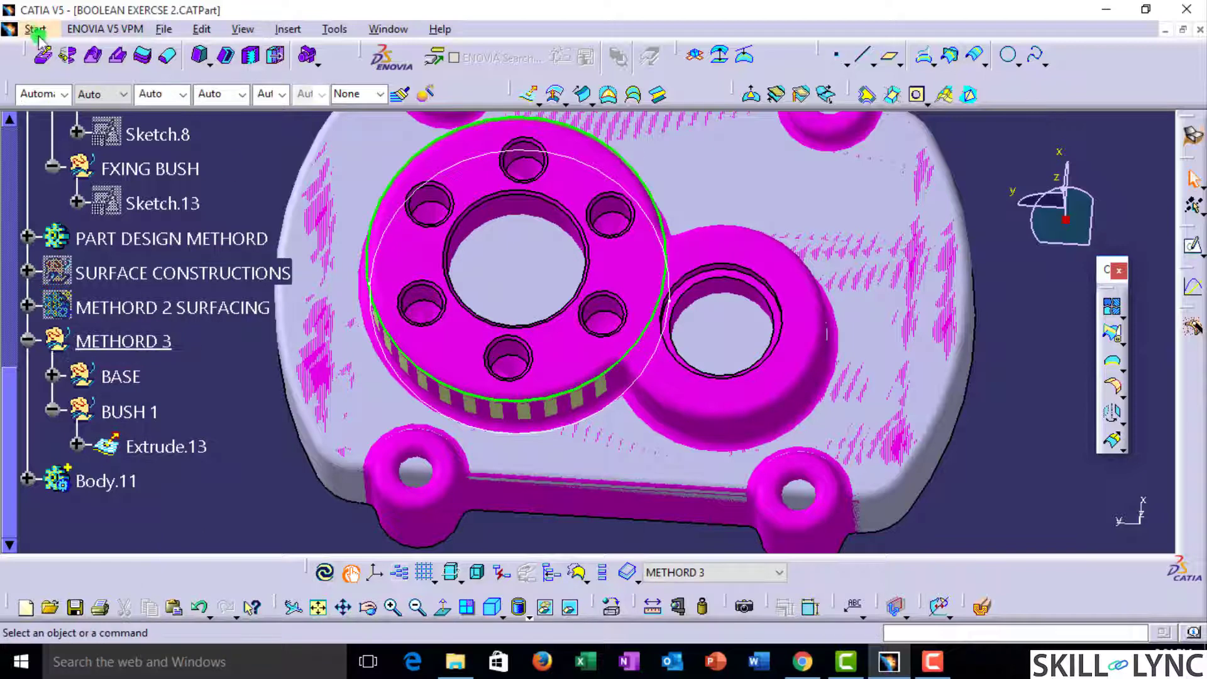
pyautogui.click(35, 30)
pyautogui.moveTo(46, 75)
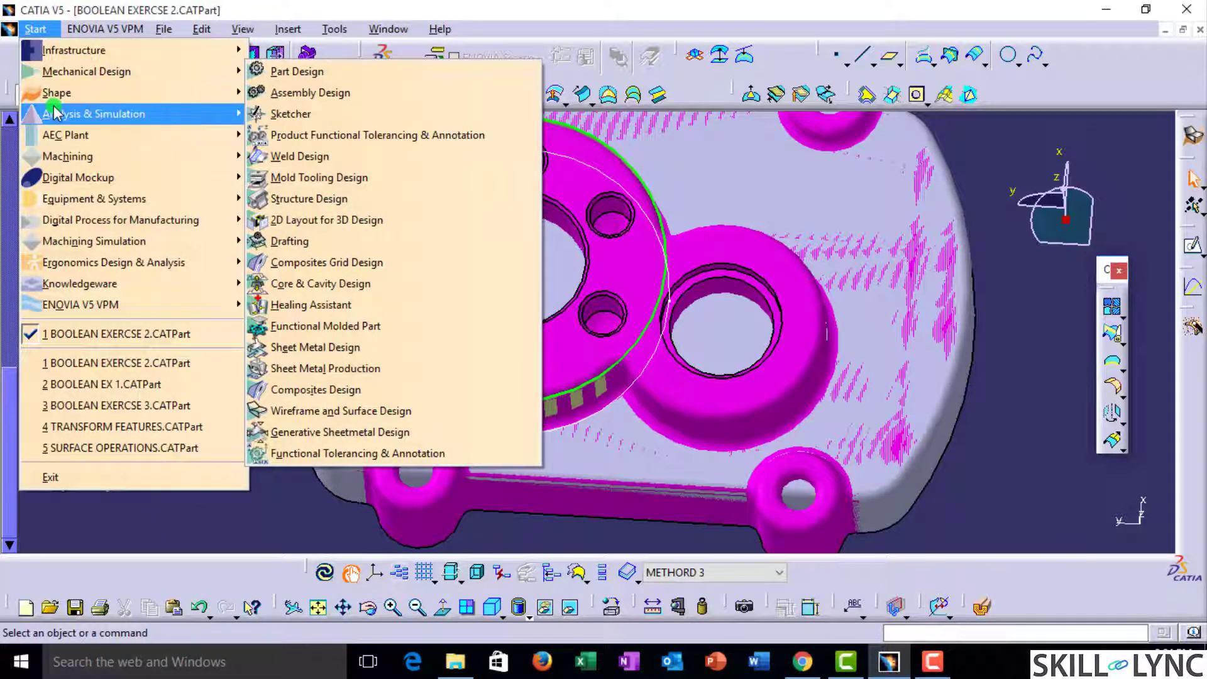
pyautogui.click(1038, 435)
pyautogui.moveTo(786, 505); pyautogui.dragTo(682, 428, button='middle')
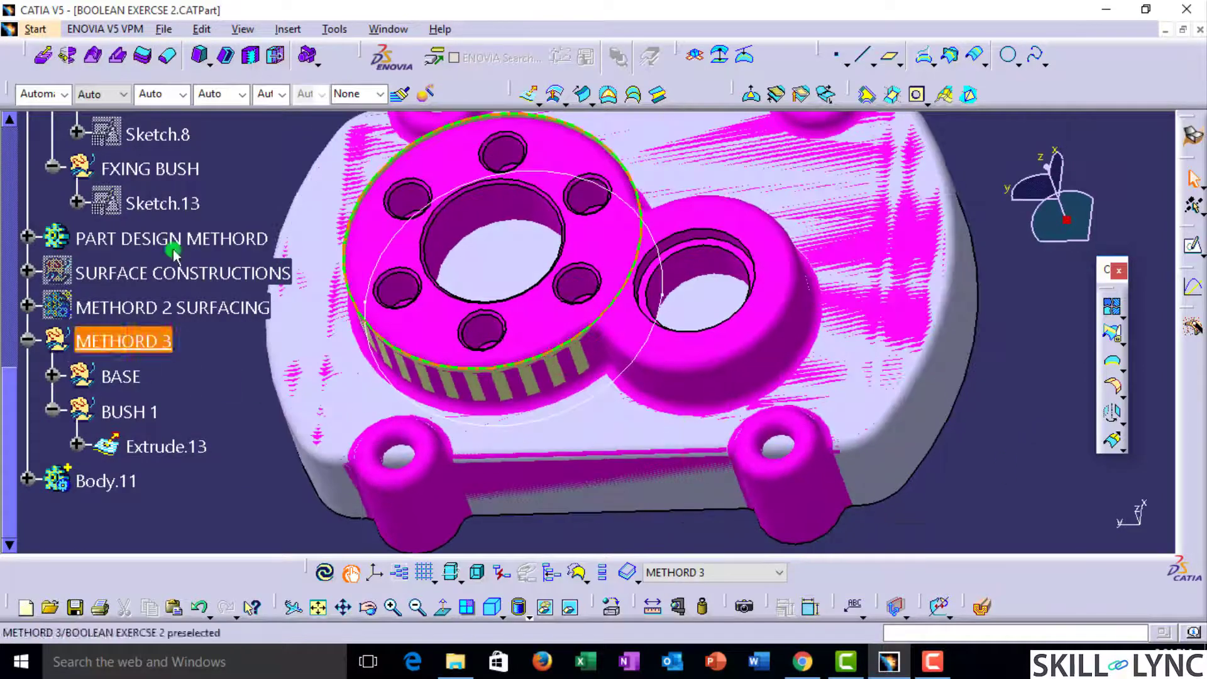
# Step: Insert a geometrical set named BUSH 2 with METHORD 3 as its father
pyautogui.click(287, 29)
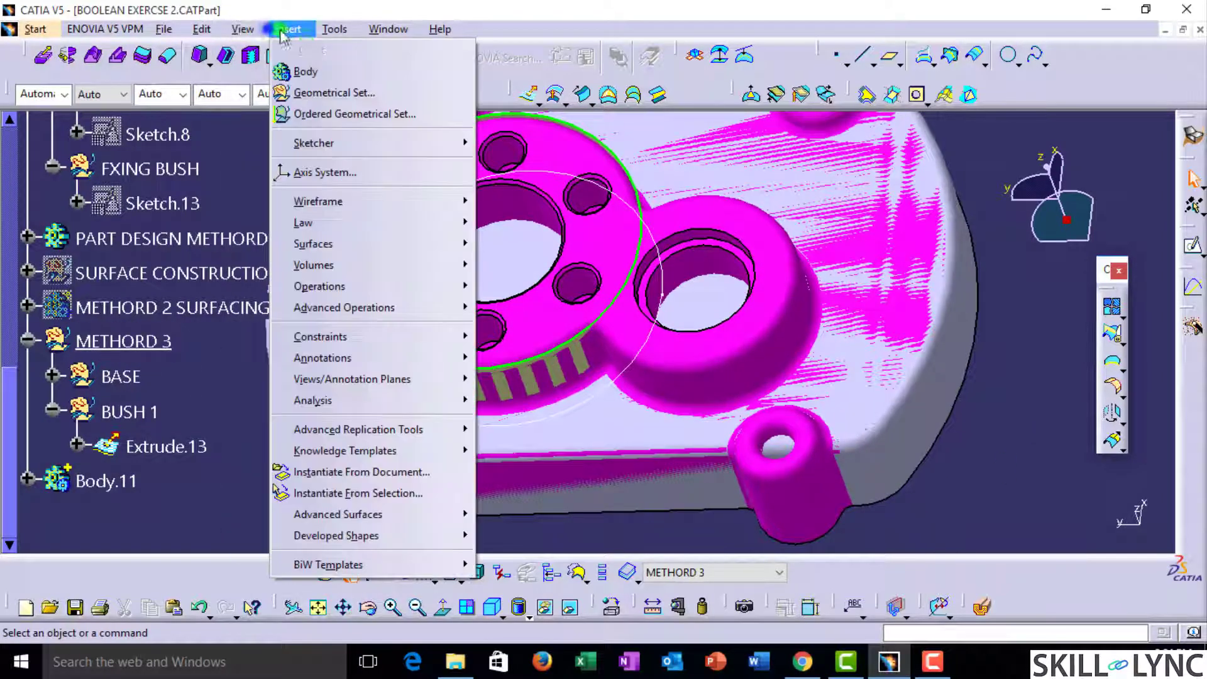
pyautogui.click(322, 88)
pyautogui.click(154, 357)
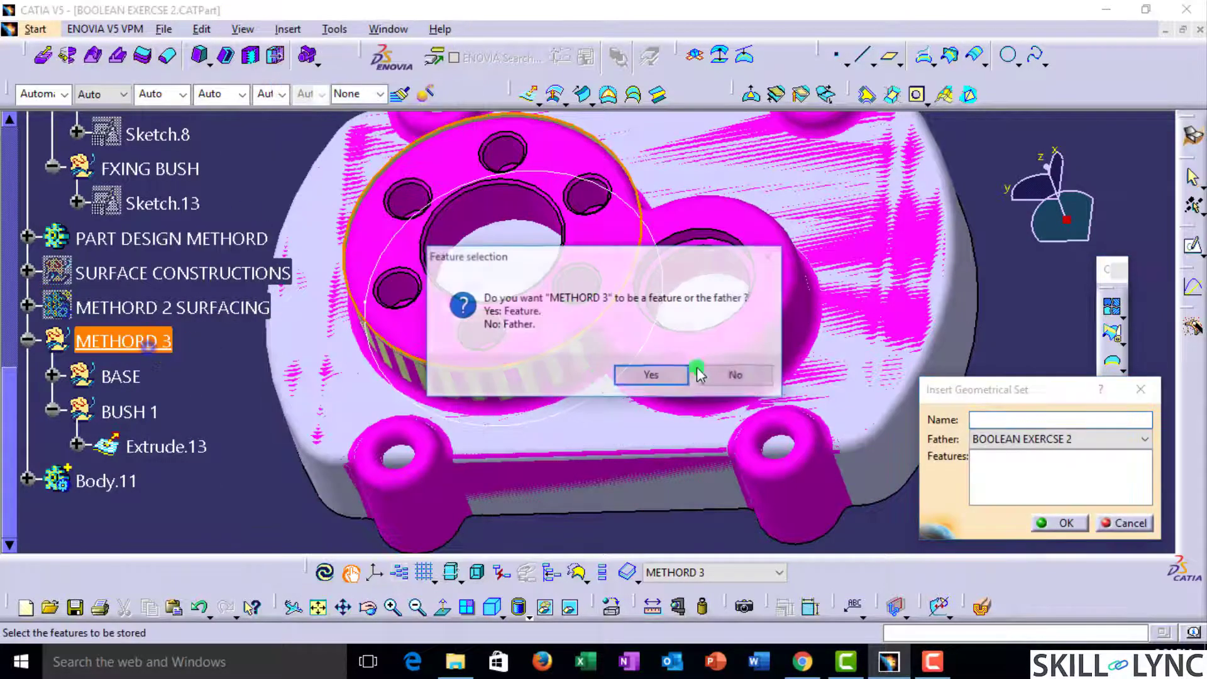
pyautogui.click(751, 377)
pyautogui.click(1027, 419)
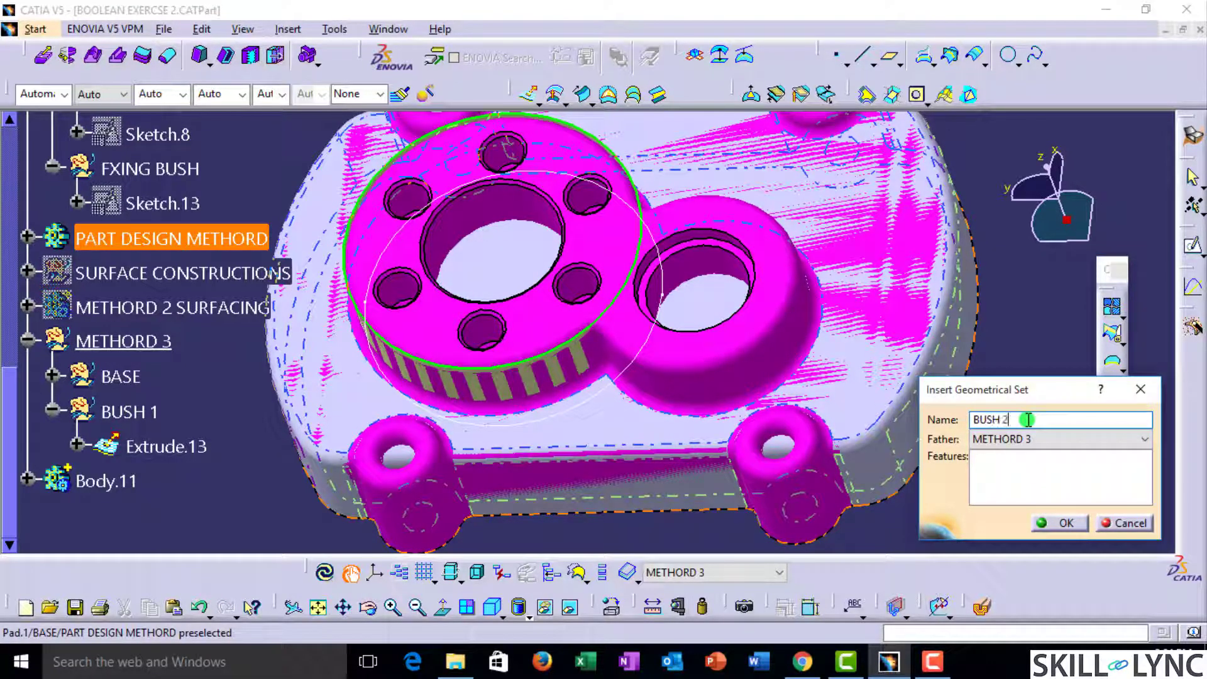
pyautogui.press('Return')
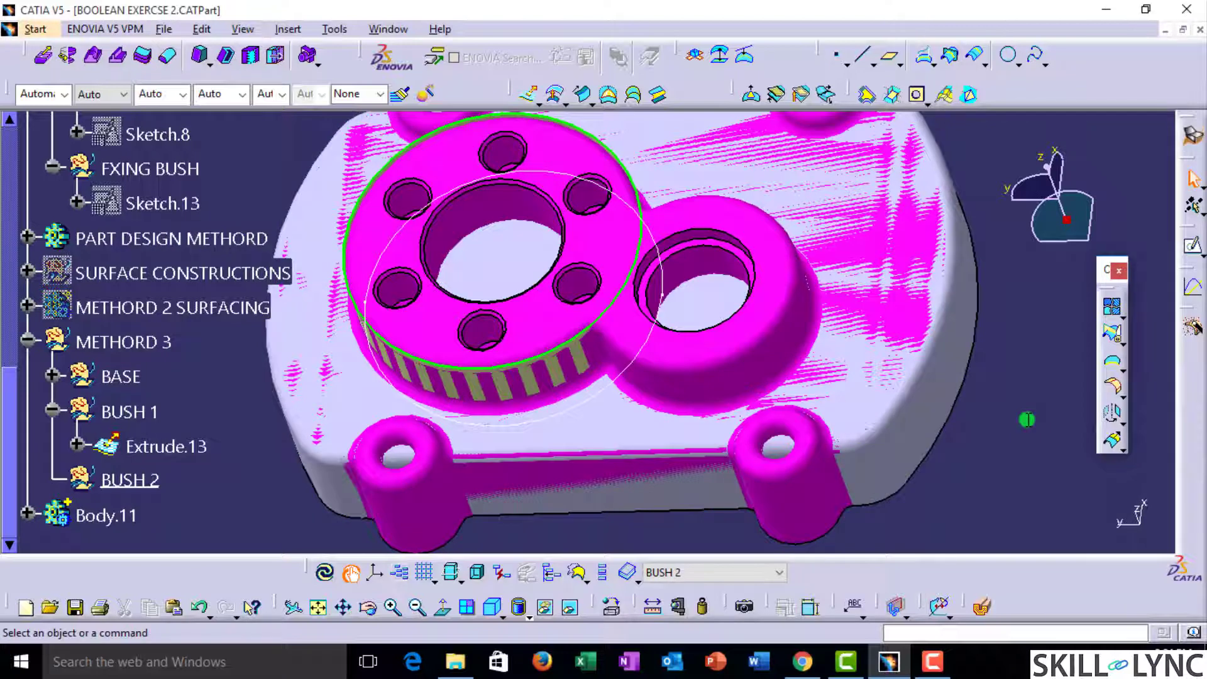
# Step: Extrude Sketch.4 as a surface in BUSH 2 with Limit 1 at 30 mm and Limit 2 at 0 mm
pyautogui.click(528, 94)
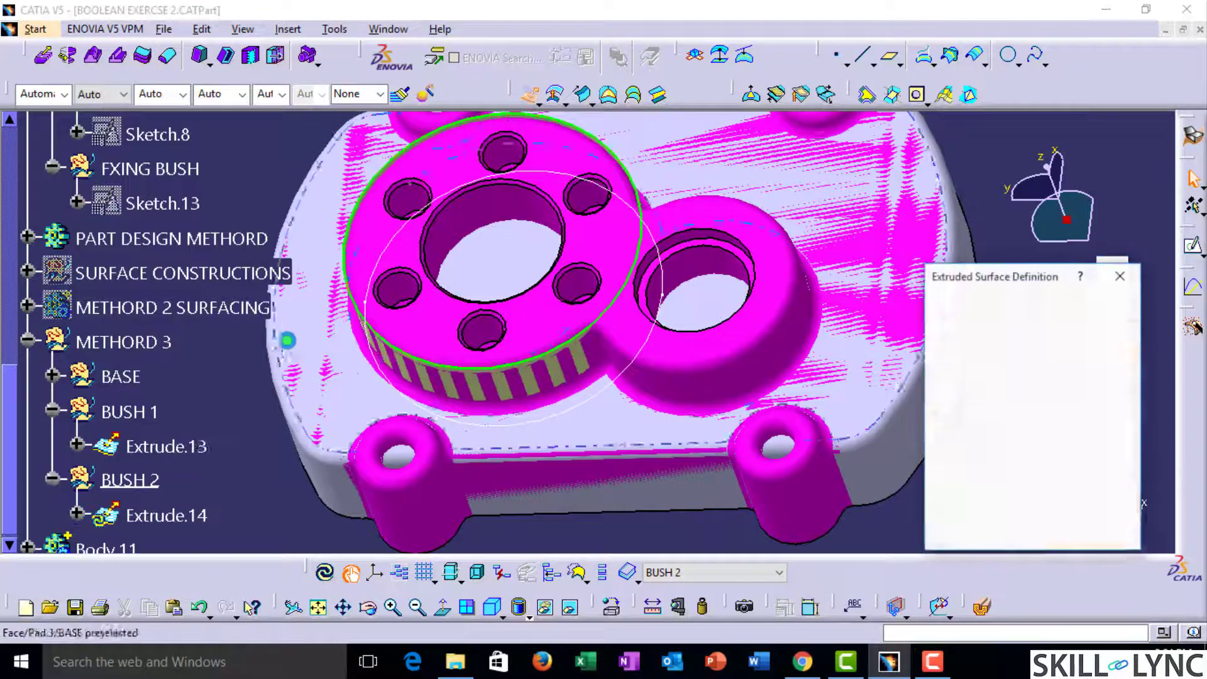
pyautogui.scroll(3, 287, 329)
pyautogui.scroll(-2, 291, 329)
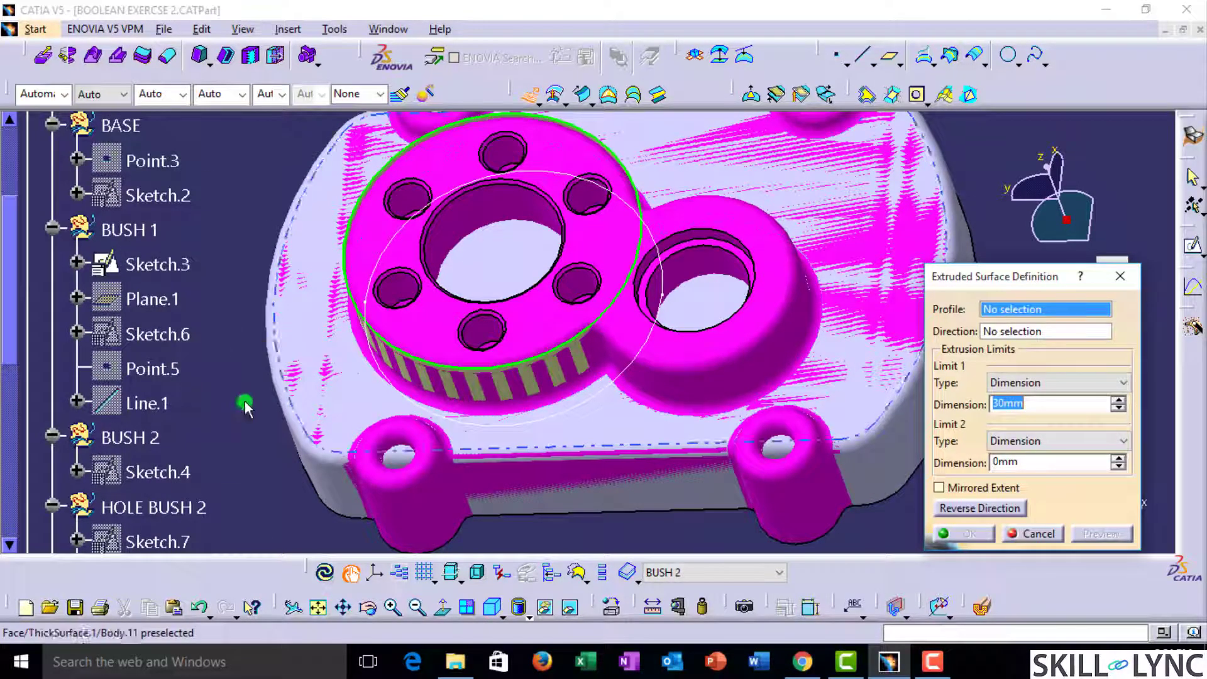
pyautogui.click(167, 473)
pyautogui.moveTo(237, 440)
pyautogui.mouseDown(button='middle')
pyautogui.moveTo(524, 484)
pyautogui.moveTo(515, 477)
pyautogui.moveTo(927, 502)
pyautogui.moveTo(575, 463)
pyautogui.moveTo(623, 470)
pyautogui.moveTo(515, 345)
pyautogui.moveTo(537, 367)
pyautogui.moveTo(528, 398)
pyautogui.moveTo(522, 389)
pyautogui.moveTo(661, 318)
pyautogui.moveTo(874, 605)
pyautogui.mouseUp(button='middle')
pyautogui.click(968, 534)
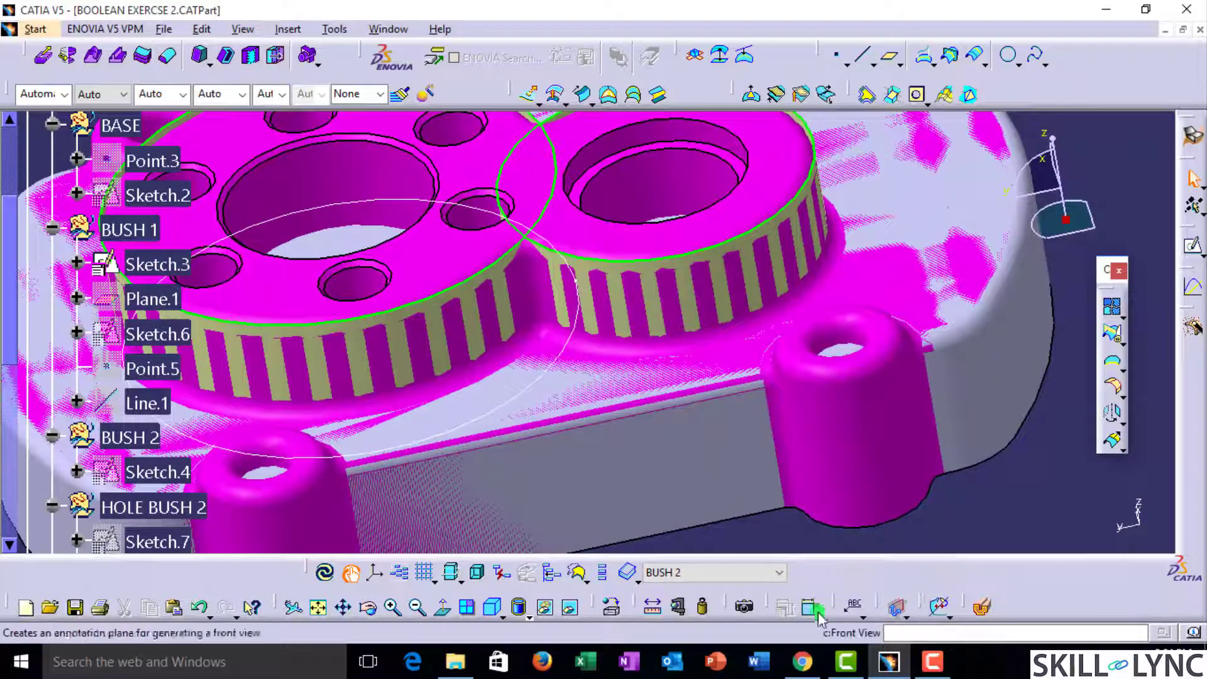
# Step: Measure the minimum distance between the second bush's outer wall and its lower bore surface
pyautogui.click(654, 607)
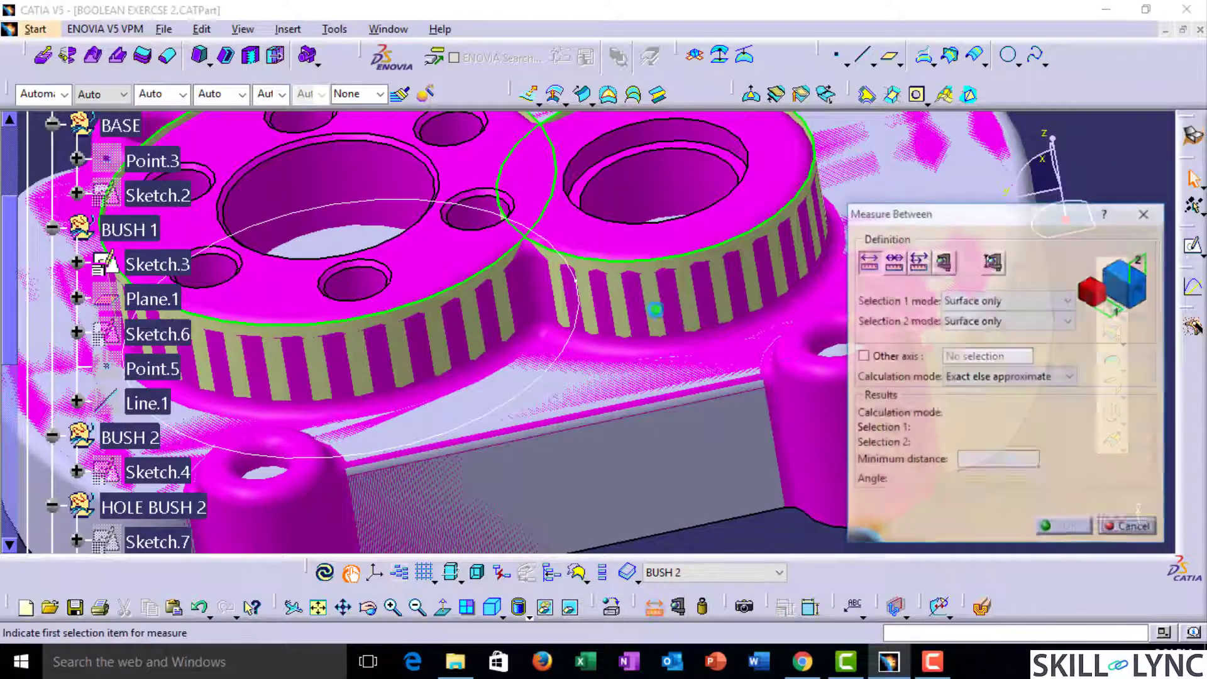
pyautogui.click(647, 237)
pyautogui.moveTo(647, 237); pyautogui.dragTo(668, 232, button='middle')
pyautogui.click(658, 213)
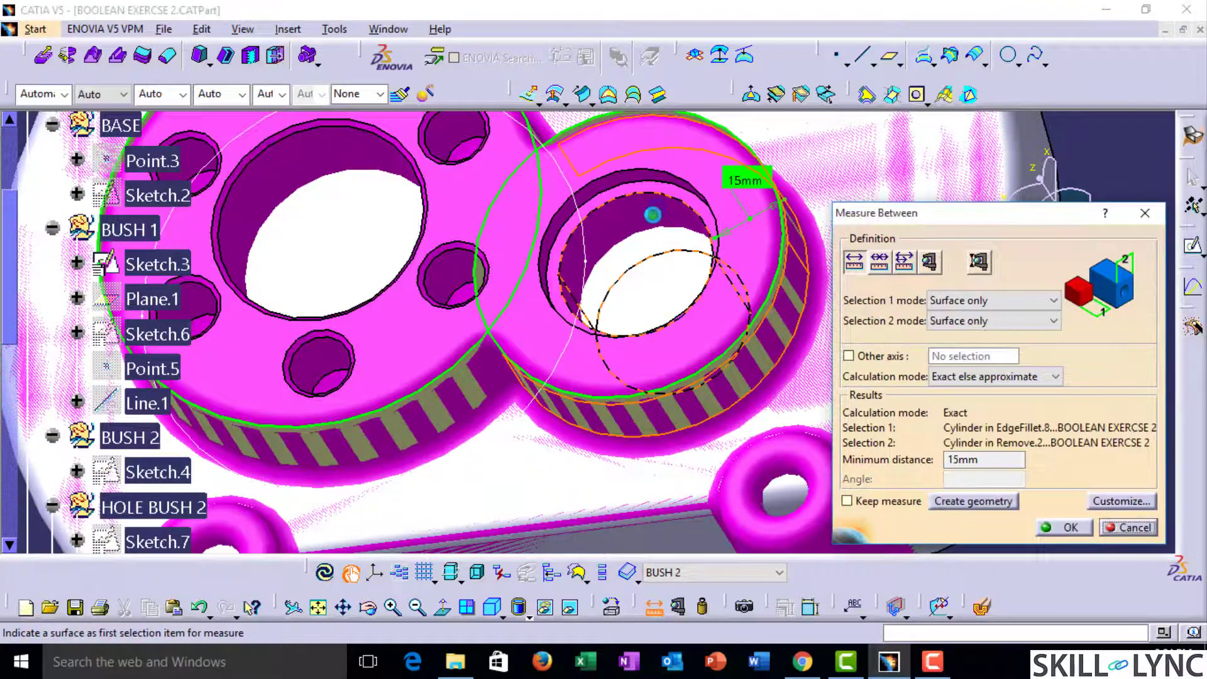
pyautogui.moveTo(540, 355); pyautogui.dragTo(620, 338, button='middle')
pyautogui.press('Escape')
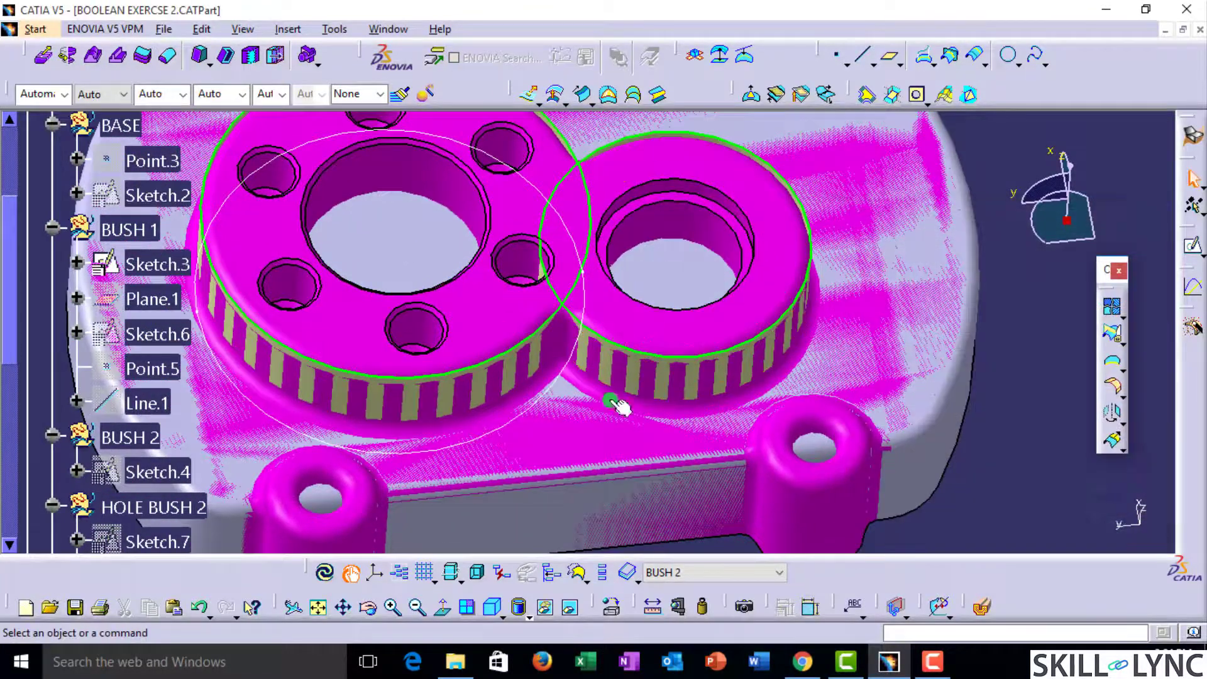
# Step: Show Sketch.6 from the BUSH 1 construction set
pyautogui.moveTo(545, 381); pyautogui.dragTo(352, 364, button='middle')
pyautogui.scroll(-1, 255, 356)
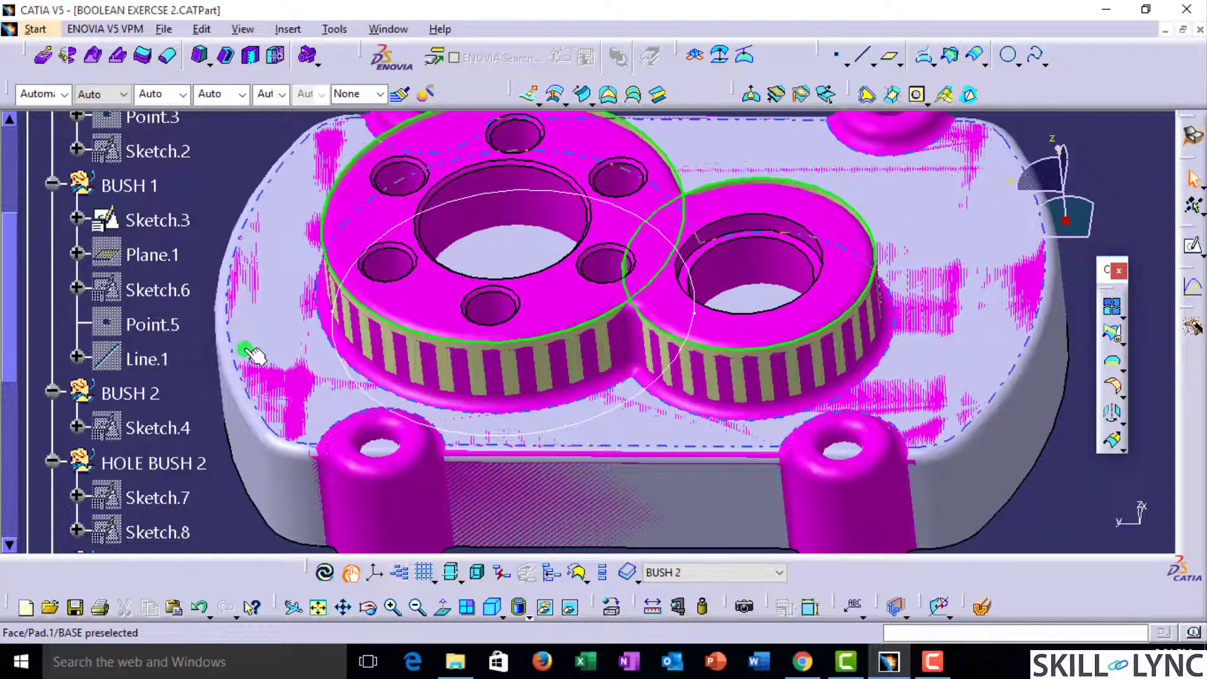
pyautogui.scroll(1, 200, 348)
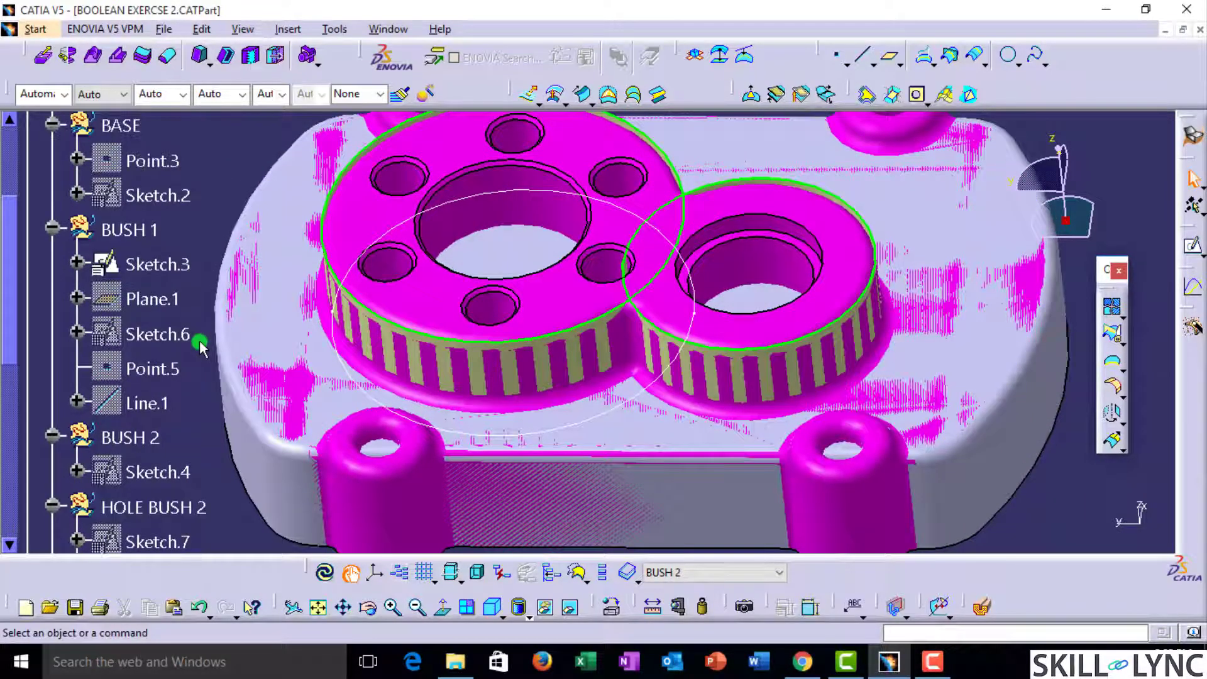
pyautogui.doubleClick(166, 339)
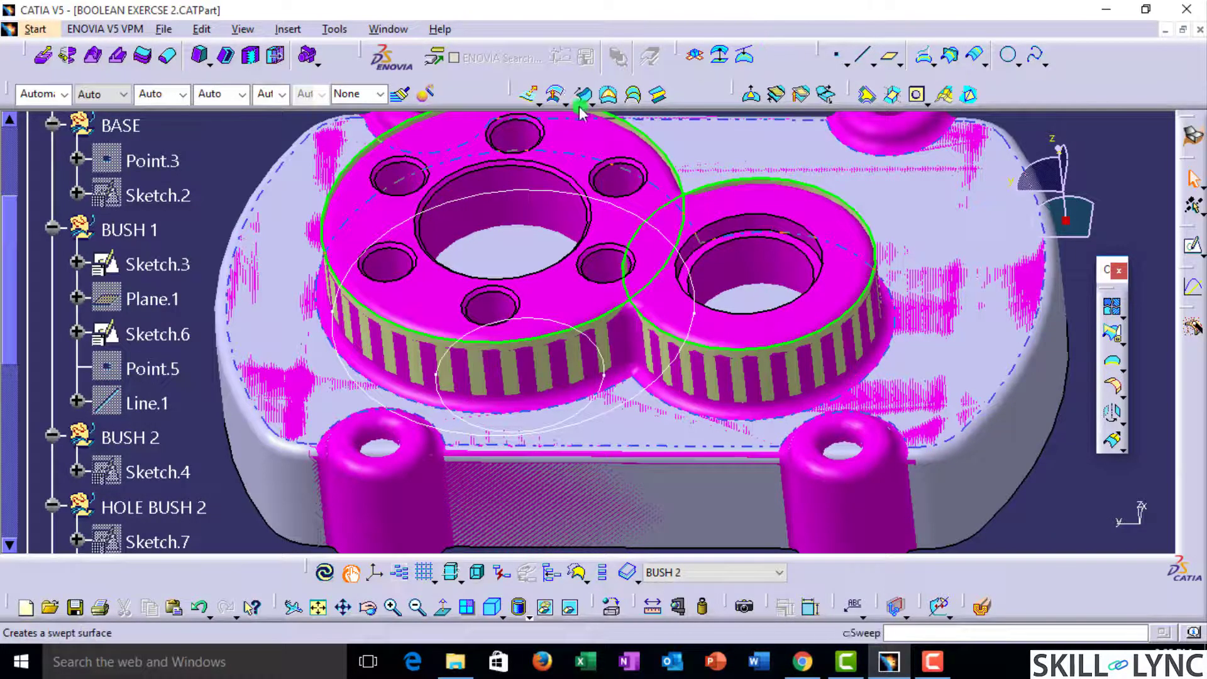
# Step: Extrude Sketch.6 as a surface through the first bush's central bore, with Limit 1 at about 88 mm and Limit 2 at about 61 mm
pyautogui.click(532, 98)
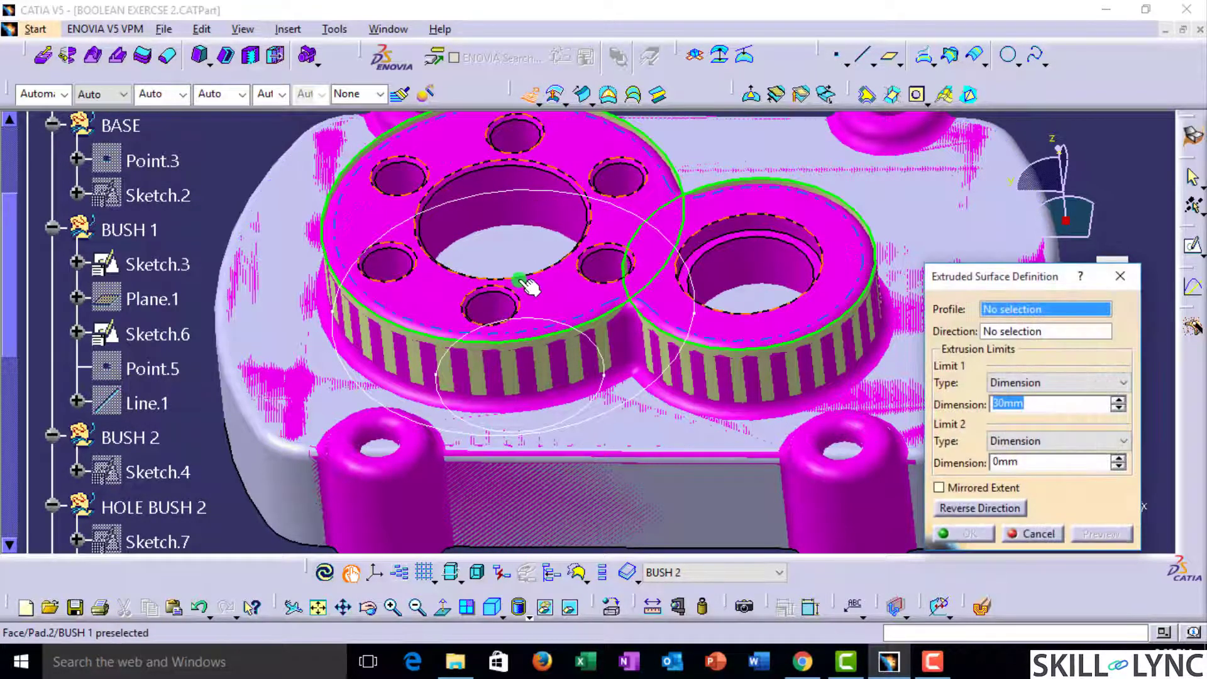
pyautogui.click(557, 320)
pyautogui.keyDown('ctrl'); pyautogui.moveTo(557, 321); pyautogui.dragTo(595, 399, button='middle'); pyautogui.keyUp('ctrl')
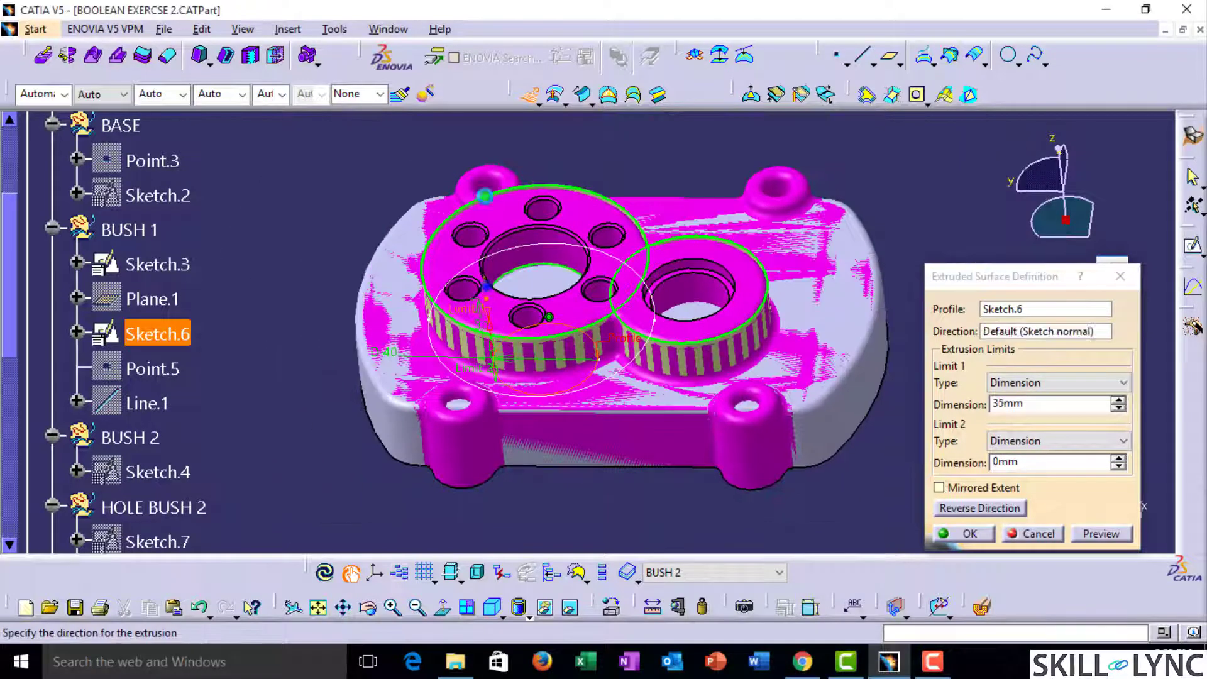
pyautogui.moveTo(484, 196); pyautogui.dragTo(474, 175)
pyautogui.moveTo(501, 379); pyautogui.dragTo(496, 487)
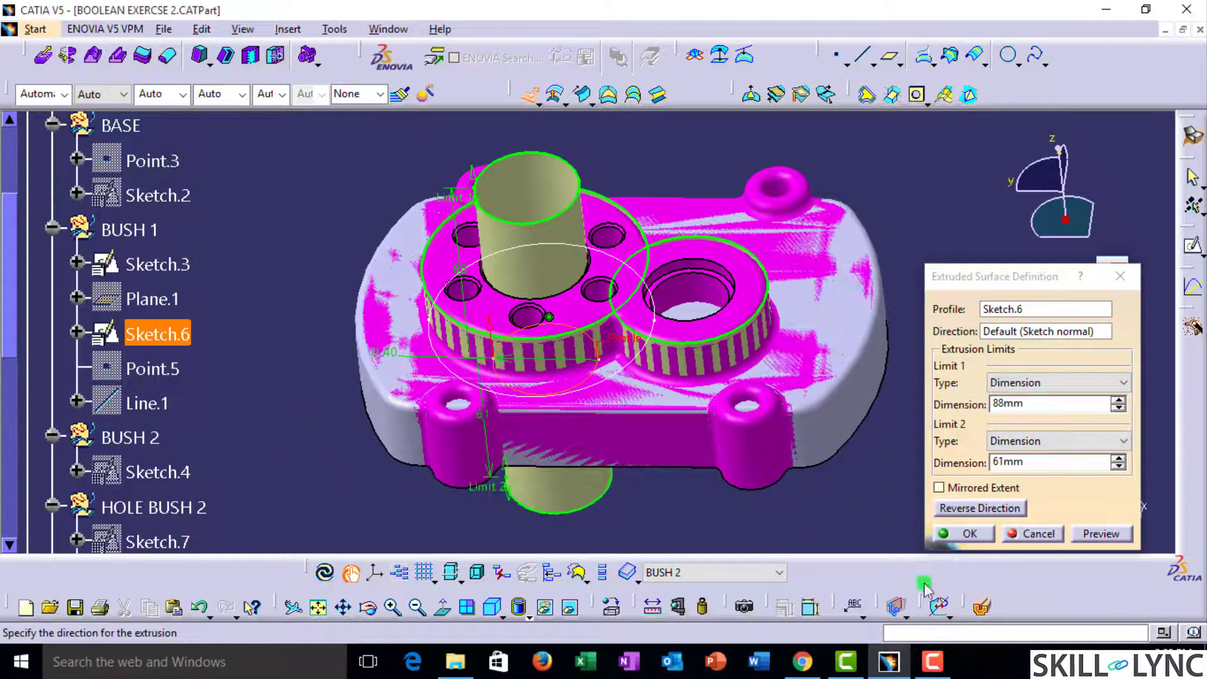
pyautogui.click(960, 535)
pyautogui.keyDown('ctrl'); pyautogui.moveTo(601, 433); pyautogui.dragTo(647, 337, button='middle'); pyautogui.keyUp('ctrl')
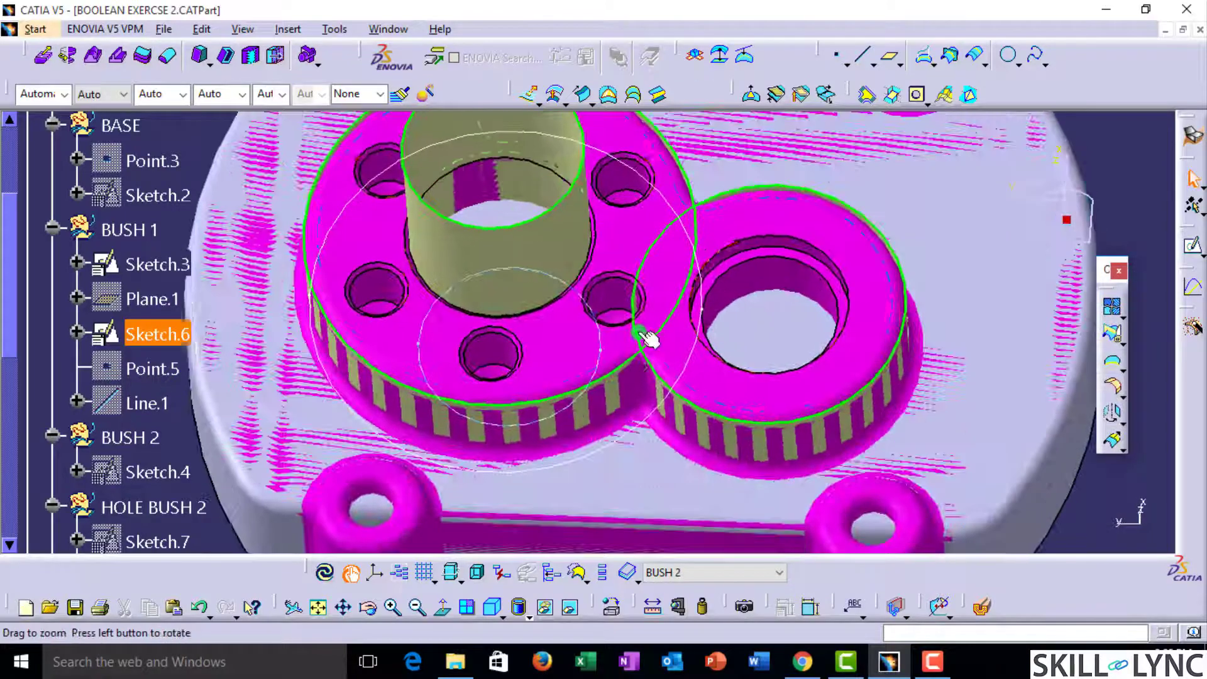
pyautogui.keyDown('ctrl'); pyautogui.moveTo(588, 440); pyautogui.dragTo(546, 332, button='middle'); pyautogui.keyUp('ctrl')
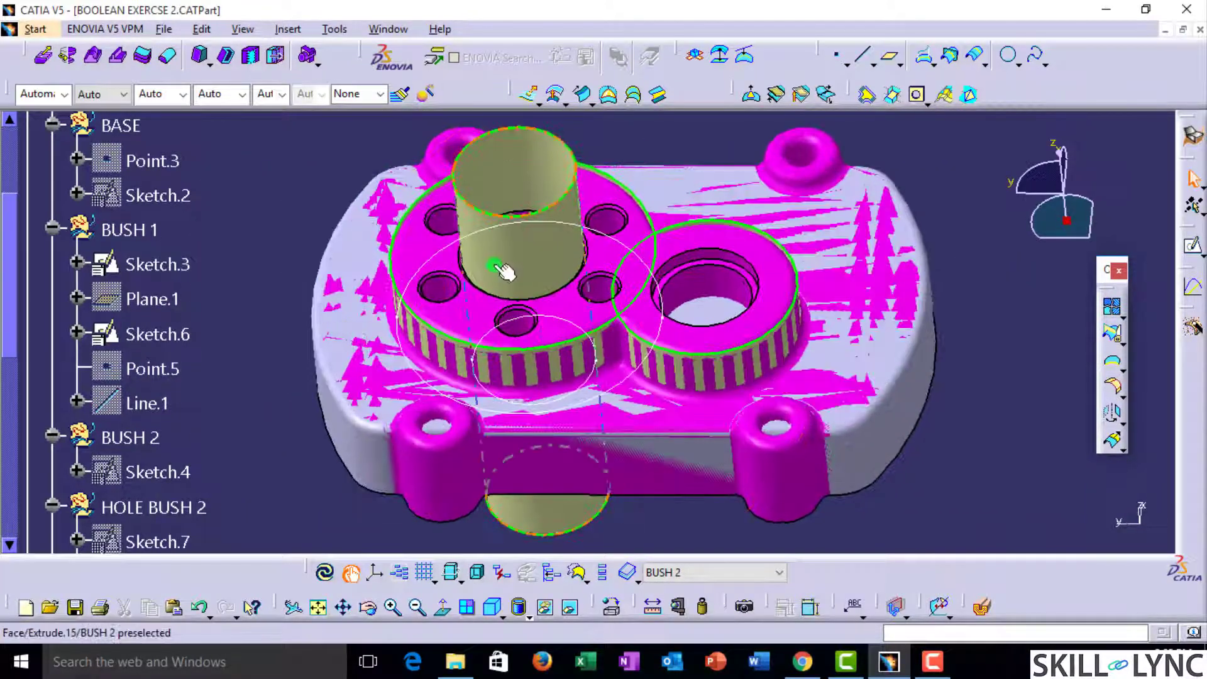
# Step: Expand the PART DESIGN METHORD body in the specification tree to examine its Boolean operations
pyautogui.scroll(-8, 302, 298)
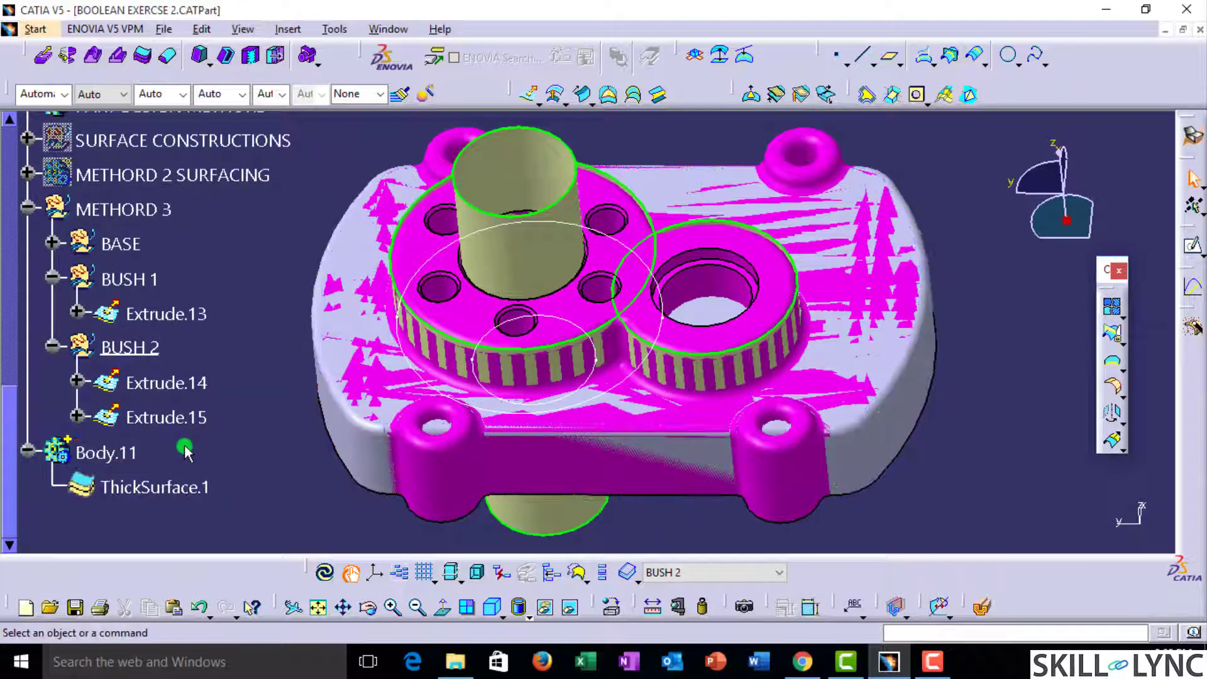
pyautogui.scroll(-3, 95, 434)
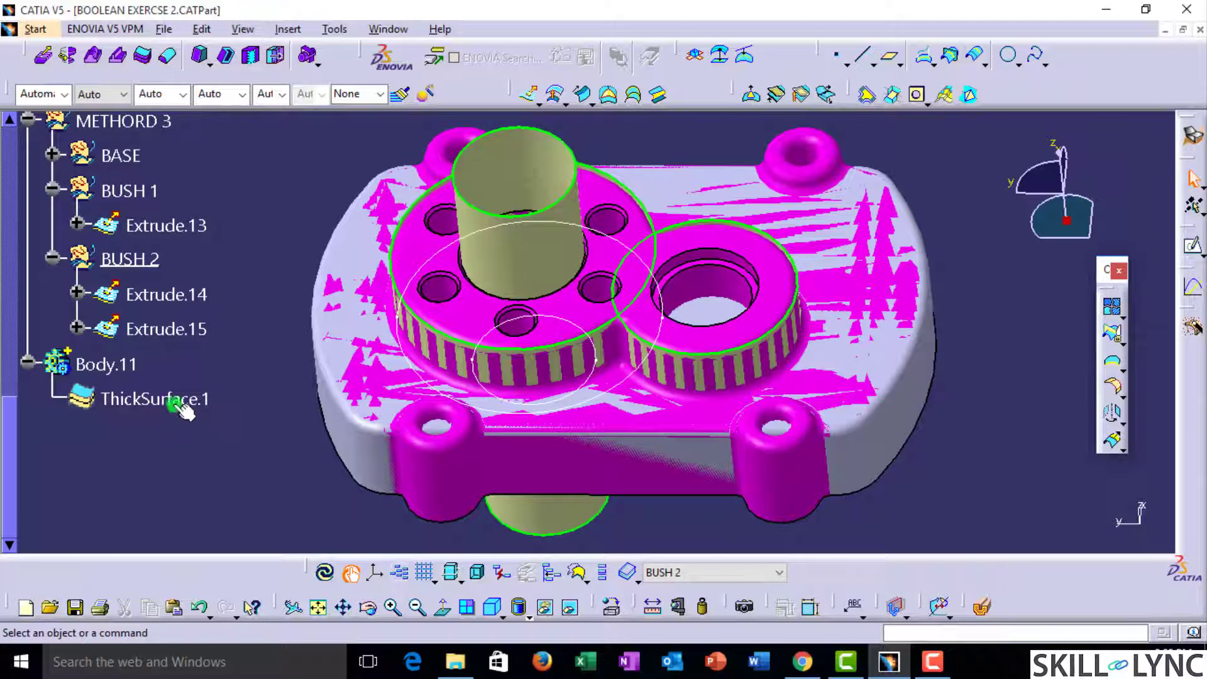
pyautogui.scroll(10, 184, 412)
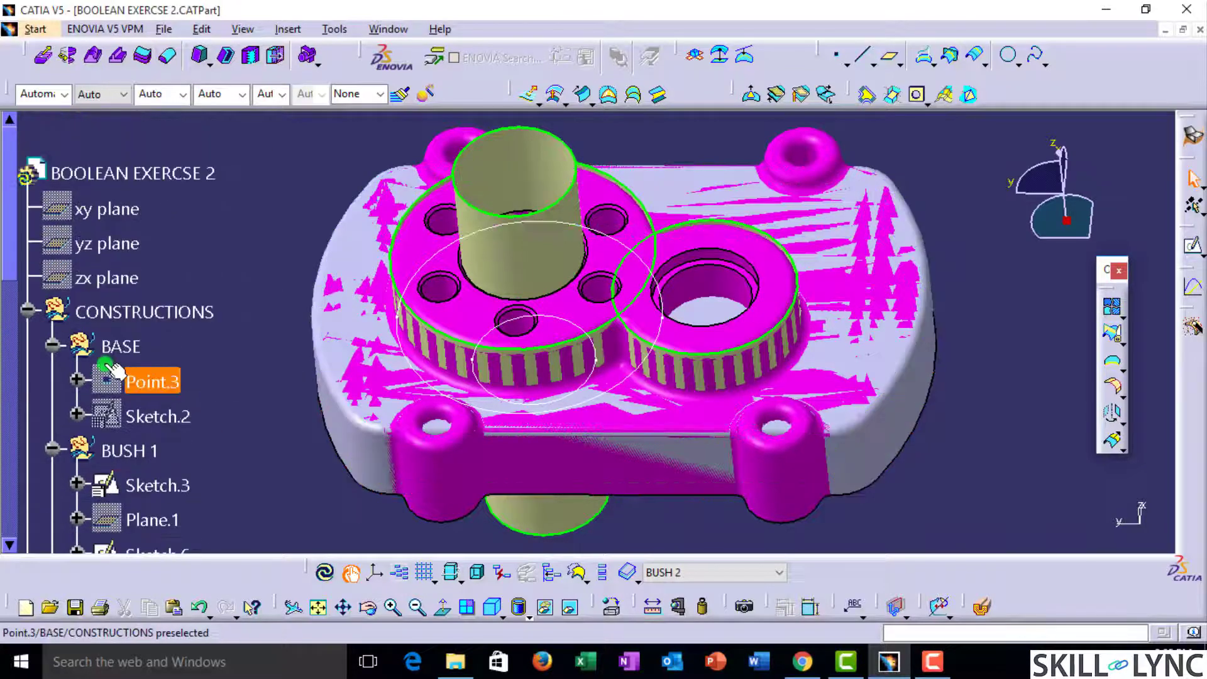
pyautogui.scroll(-10, 113, 371)
pyautogui.click(28, 415)
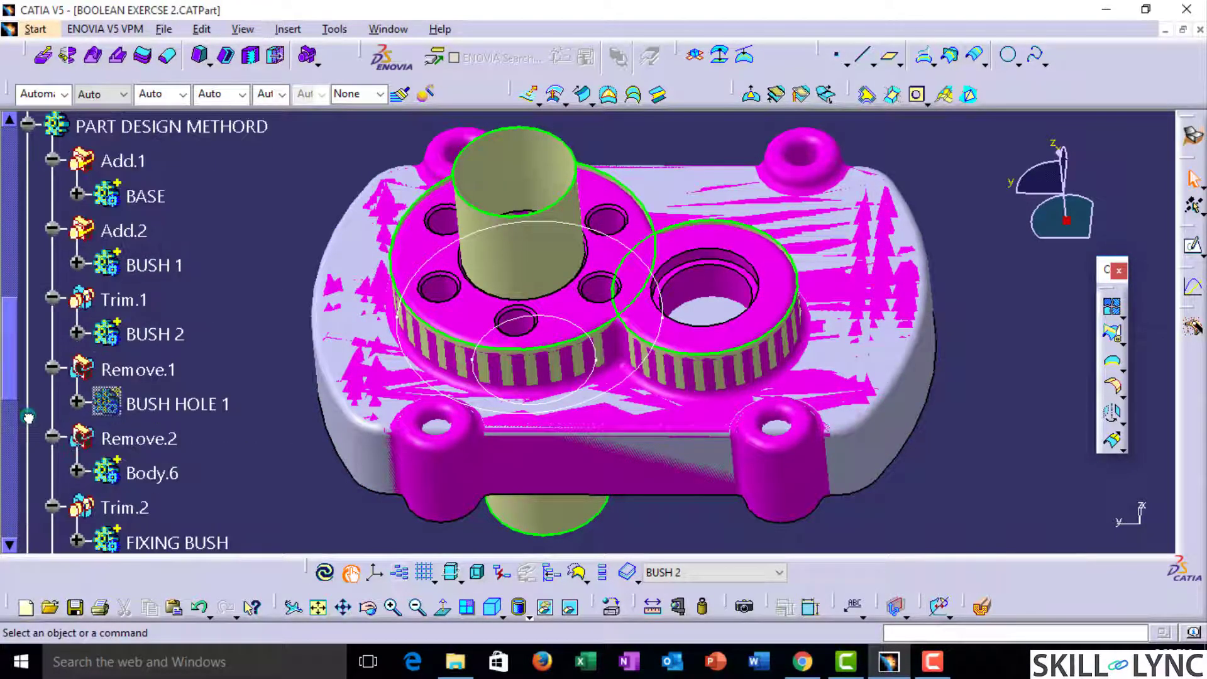
# Step: Try to insert ThickSurface.1 of Body.11 into a new assembled body
pyautogui.scroll(3, 146, 328)
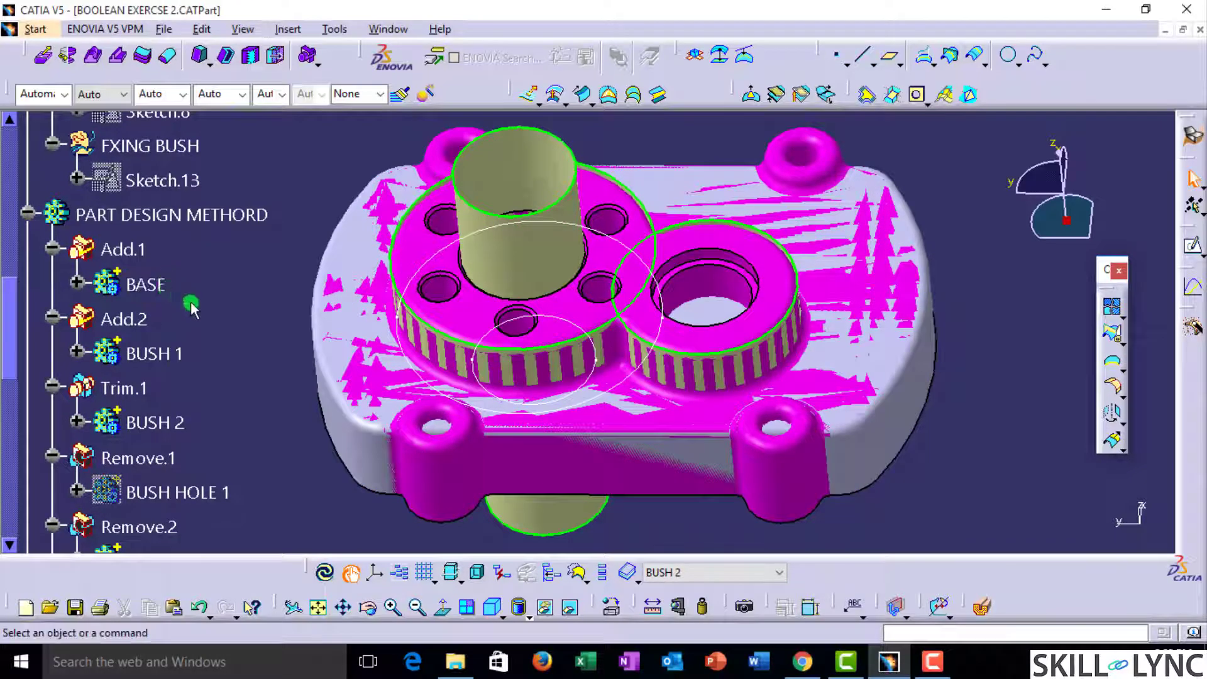
pyautogui.scroll(4, 198, 311)
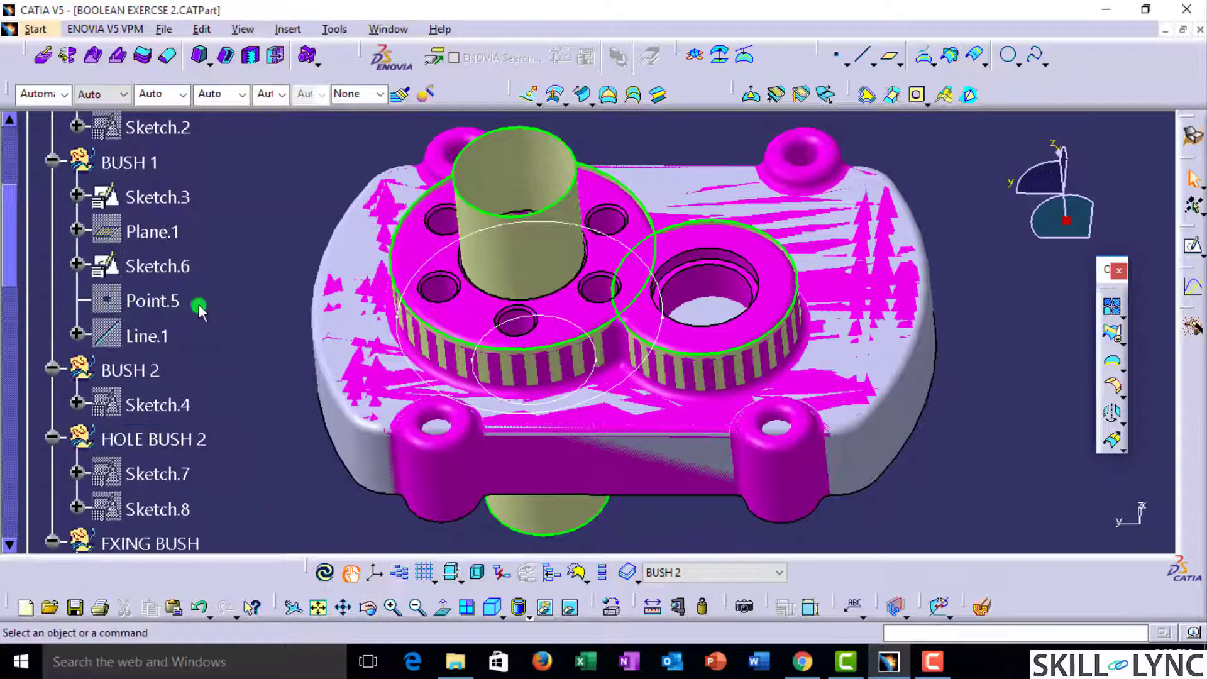
pyautogui.scroll(-5, 53, 299)
pyautogui.rightClick(107, 234)
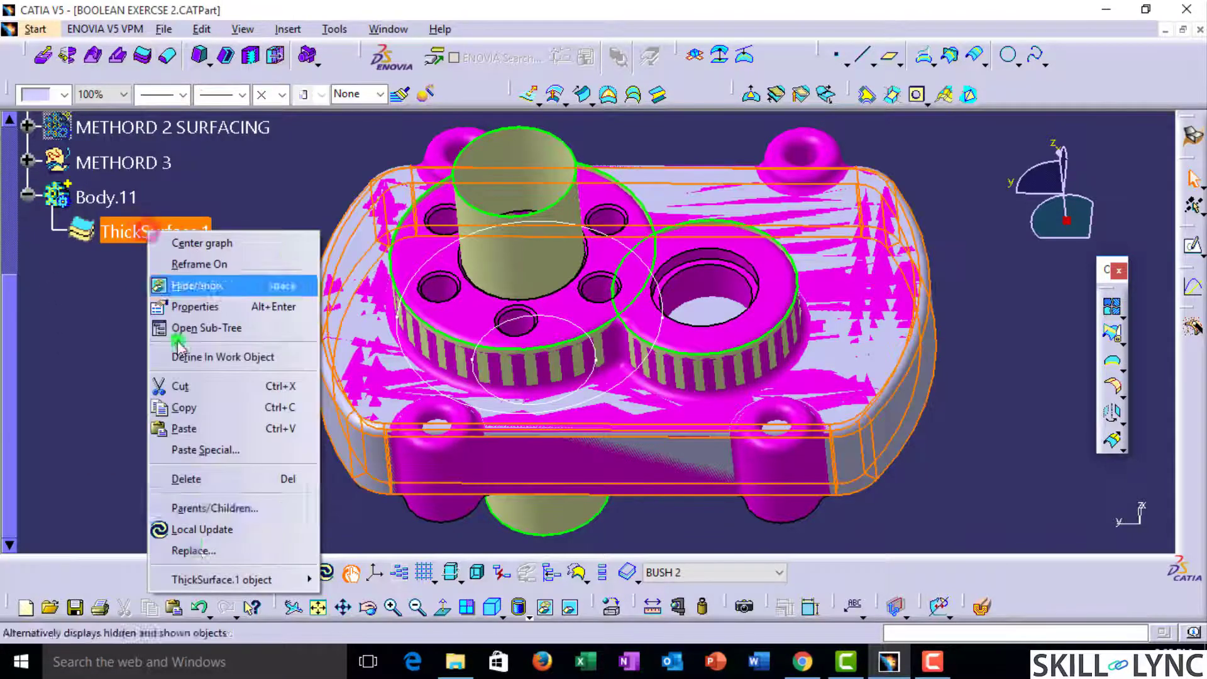
pyautogui.moveTo(214, 580)
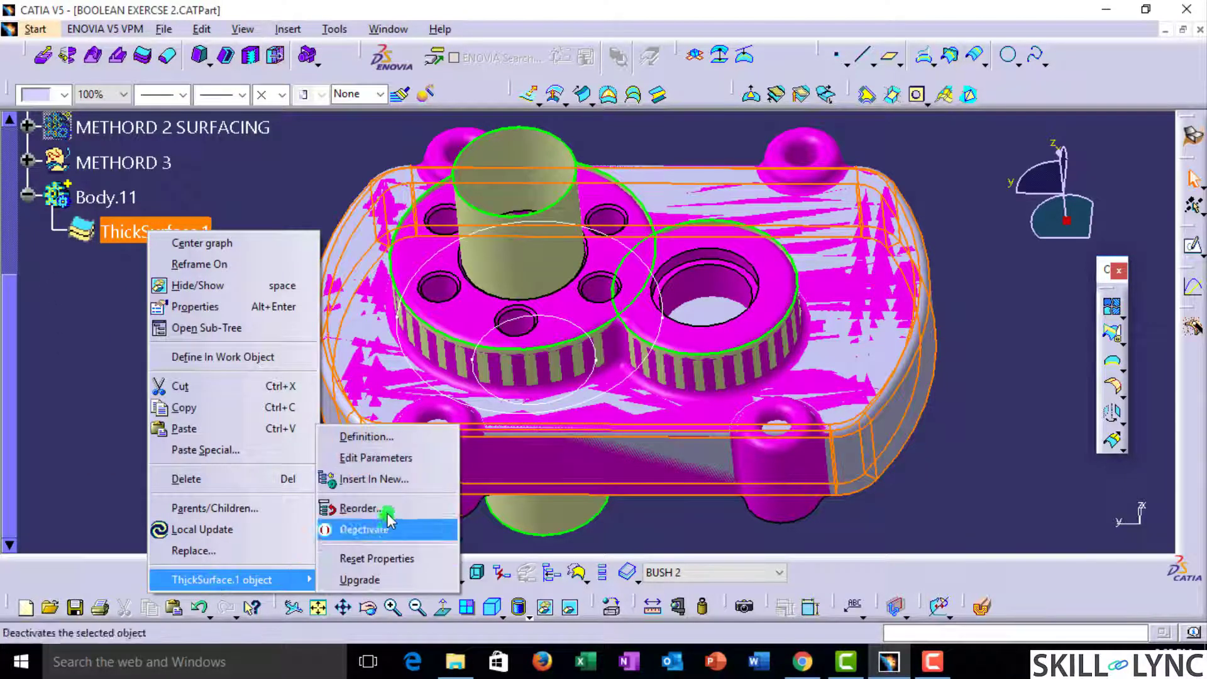
pyautogui.click(381, 479)
pyautogui.click(768, 376)
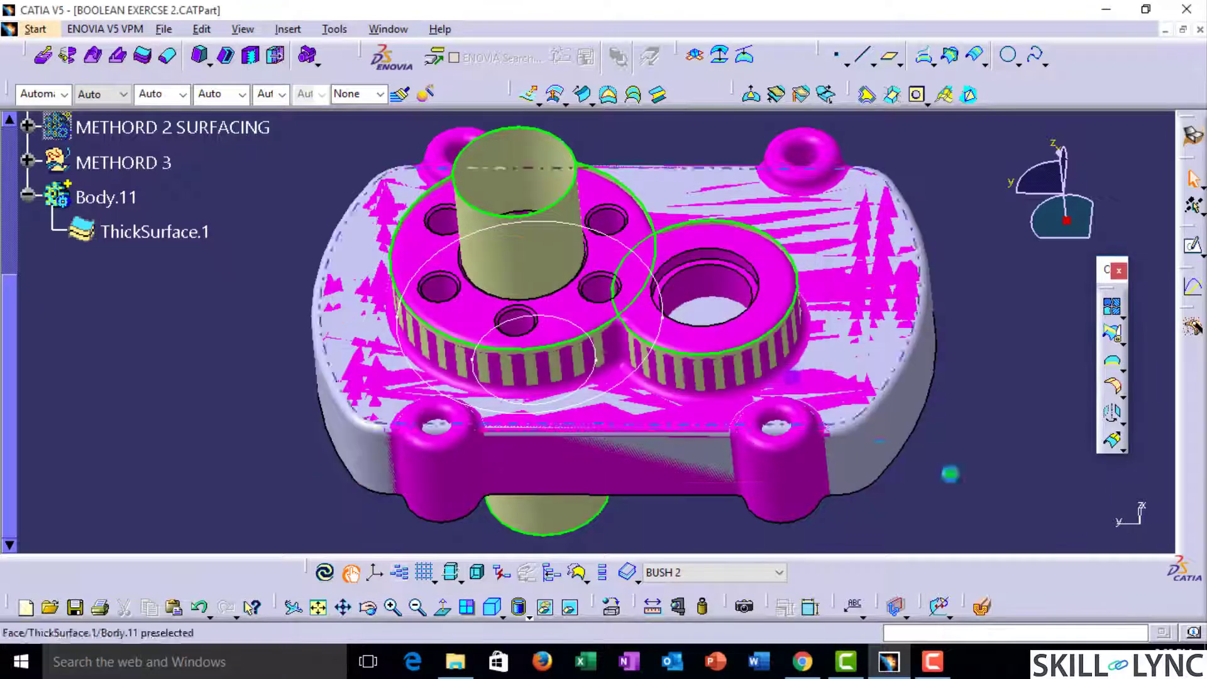
pyautogui.rightClick(190, 234)
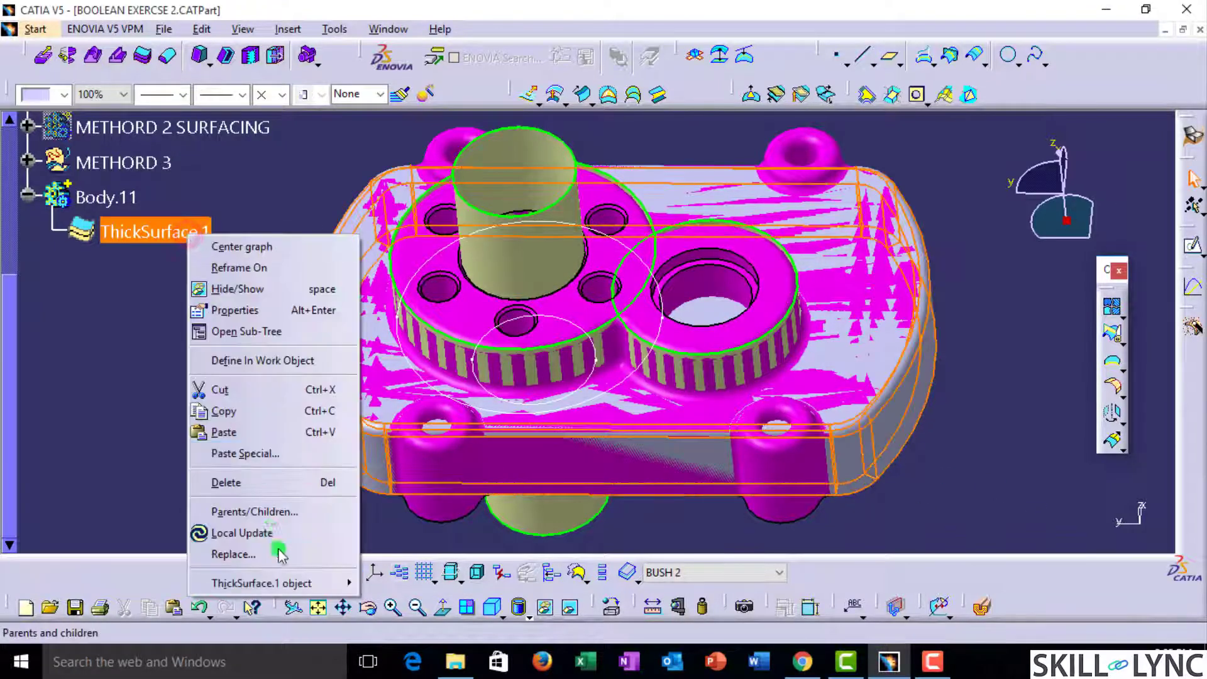
pyautogui.moveTo(288, 585)
pyautogui.click(427, 488)
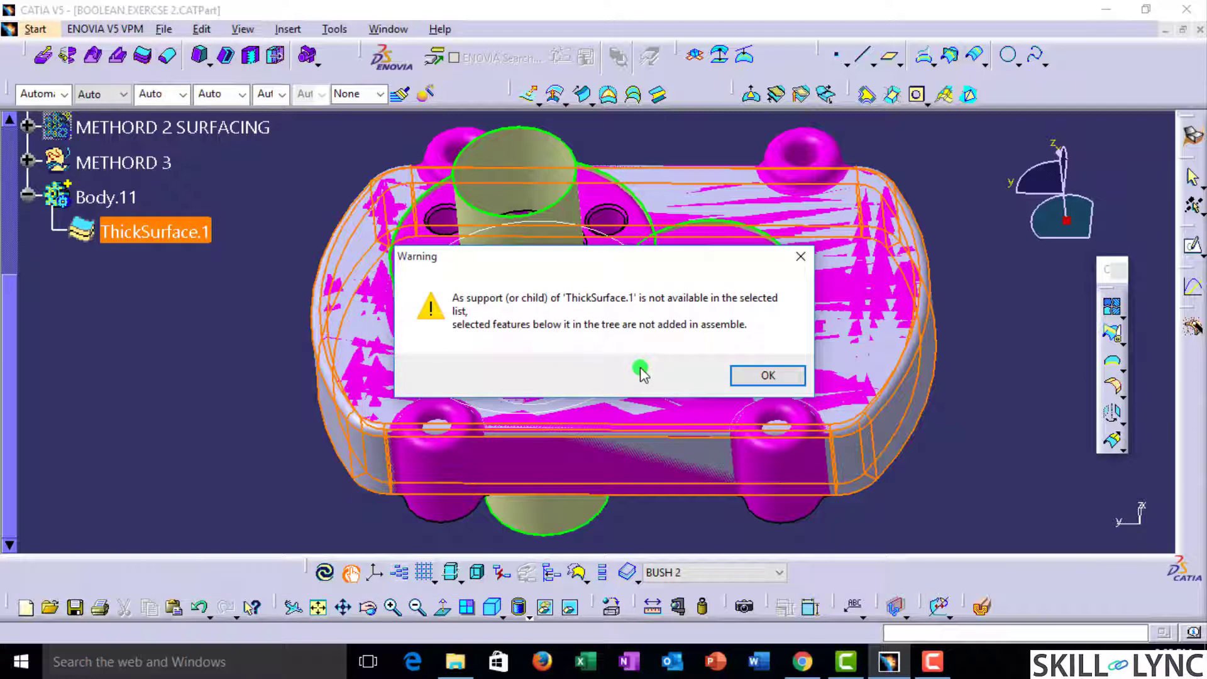
pyautogui.click(758, 382)
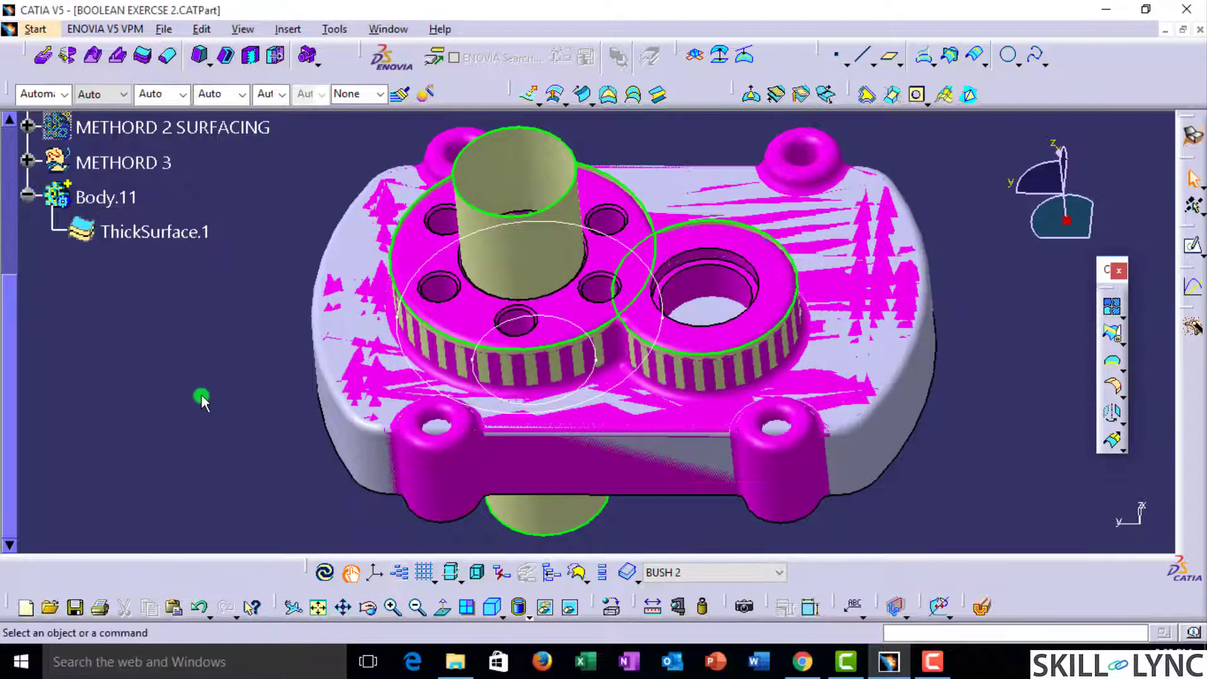
# Step: Insert a new body into the part and add Body.11 to it with a Boolean Add
pyautogui.scroll(2, 201, 402)
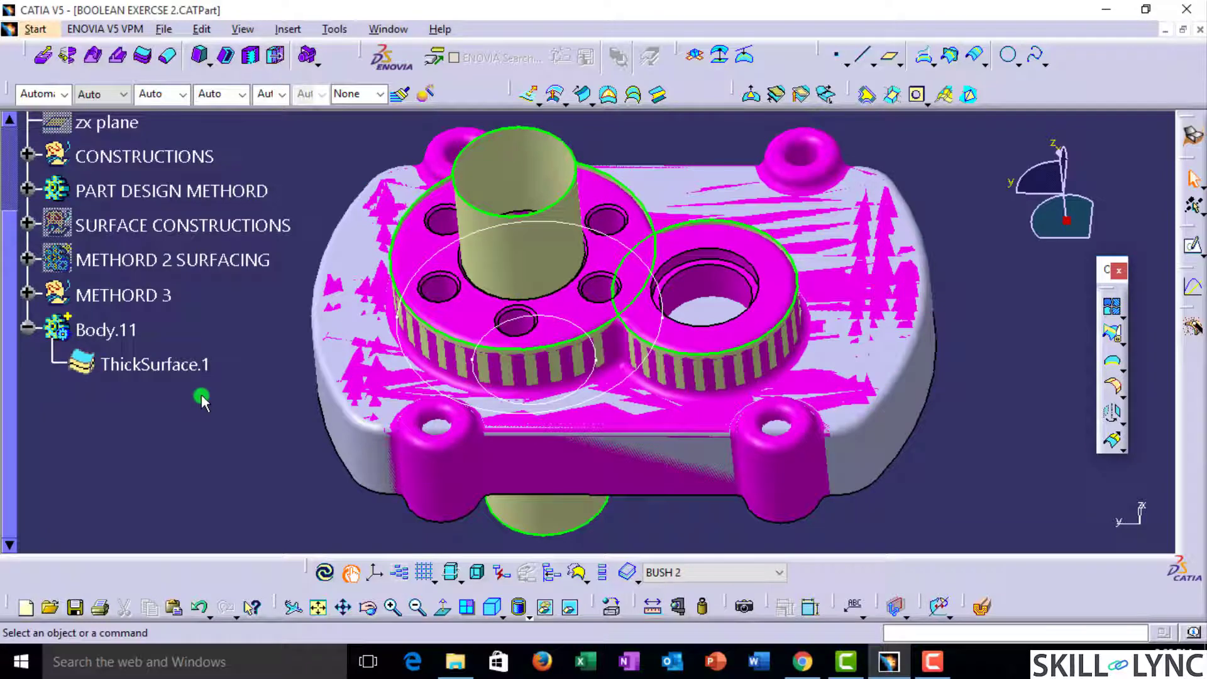
pyautogui.click(284, 29)
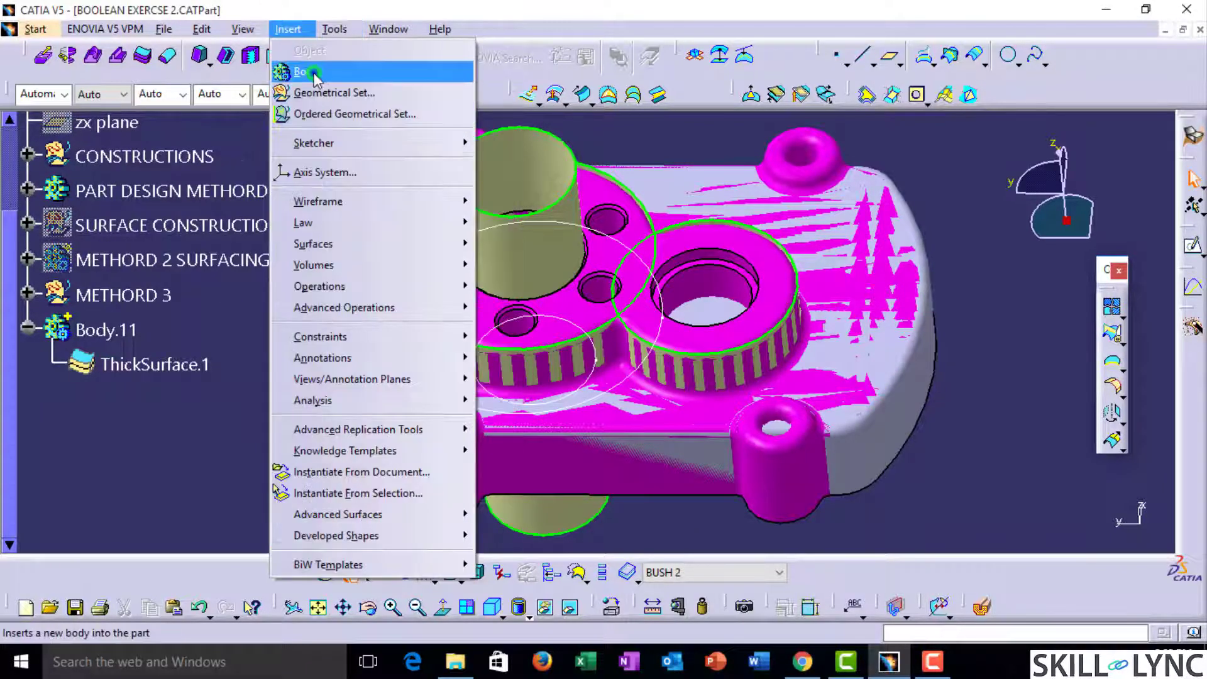
pyautogui.click(314, 75)
pyautogui.click(717, 371)
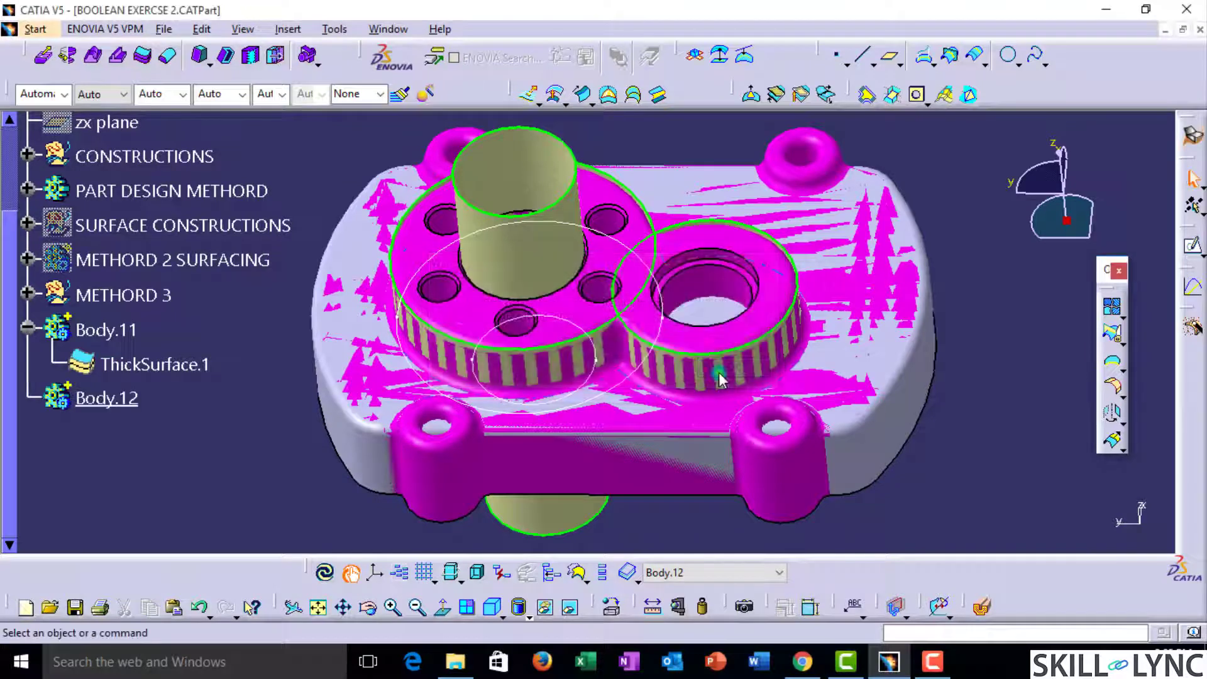
pyautogui.rightClick(101, 329)
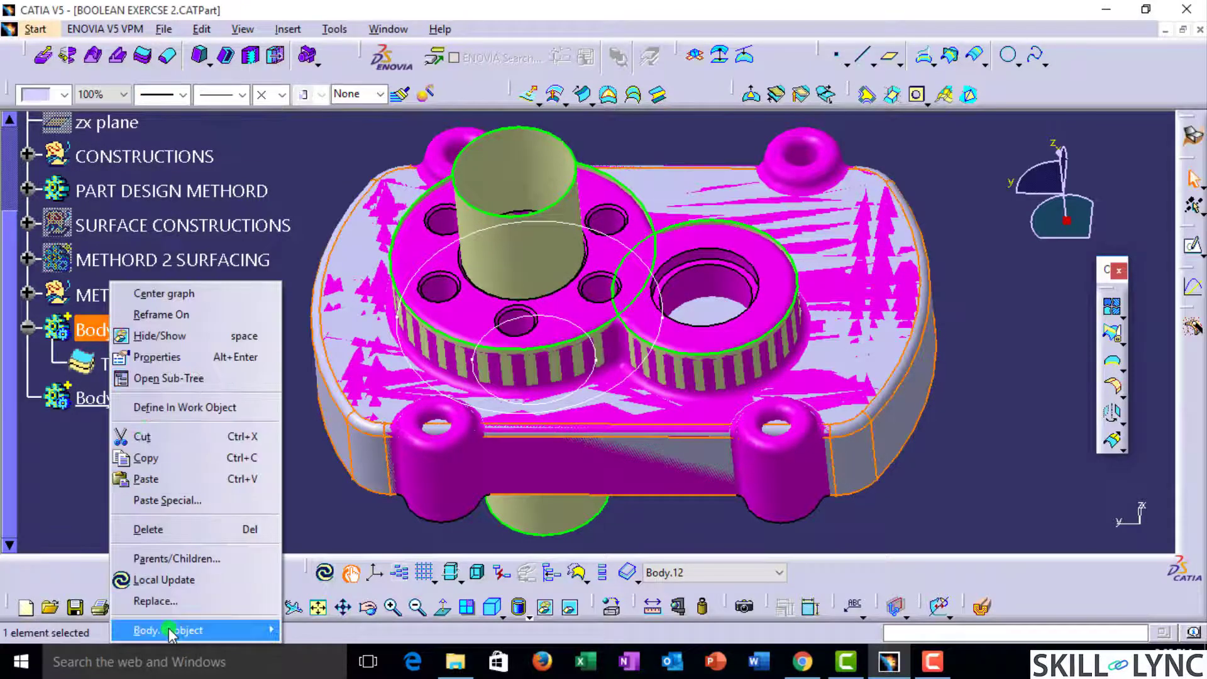
pyautogui.moveTo(165, 630)
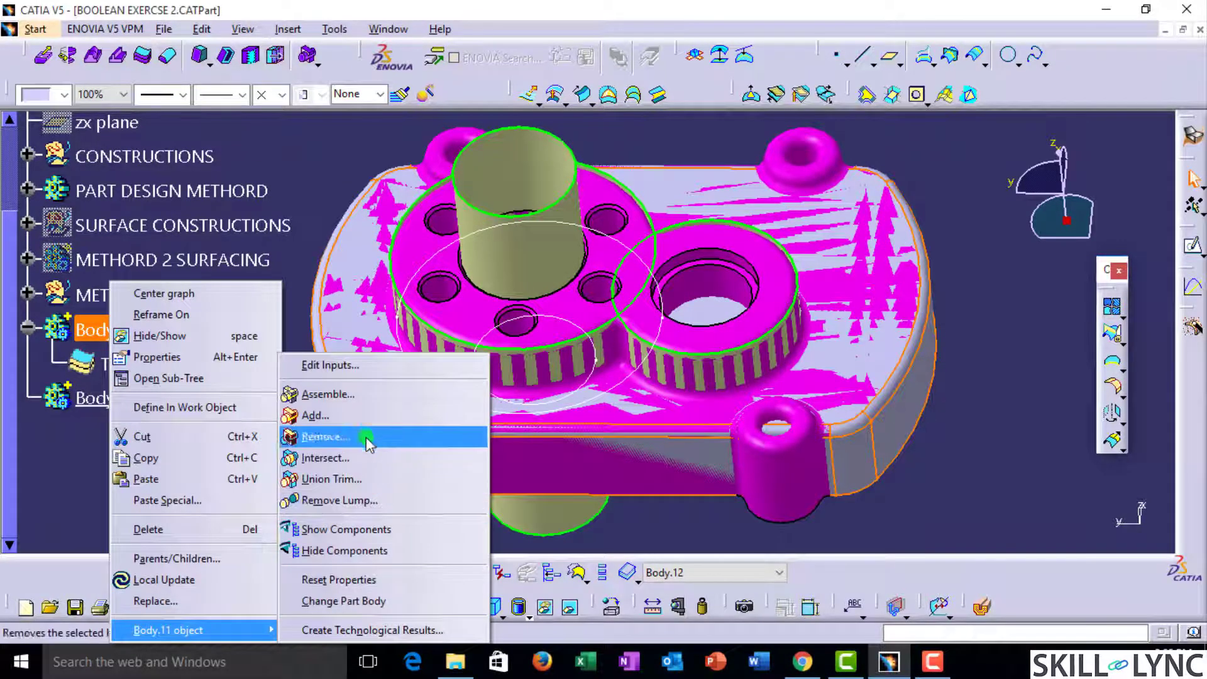
pyautogui.click(317, 415)
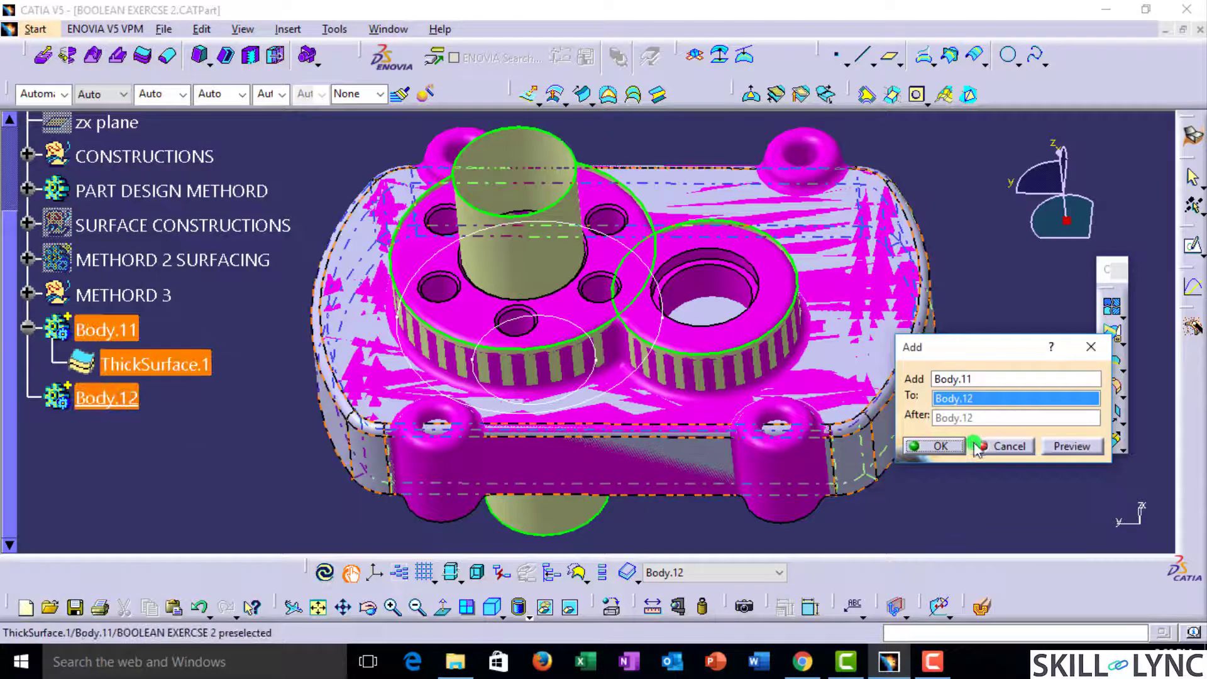
pyautogui.click(939, 445)
# Step: Rename the new parent body holding the Add operation as METHORD 3
pyautogui.click(30, 330)
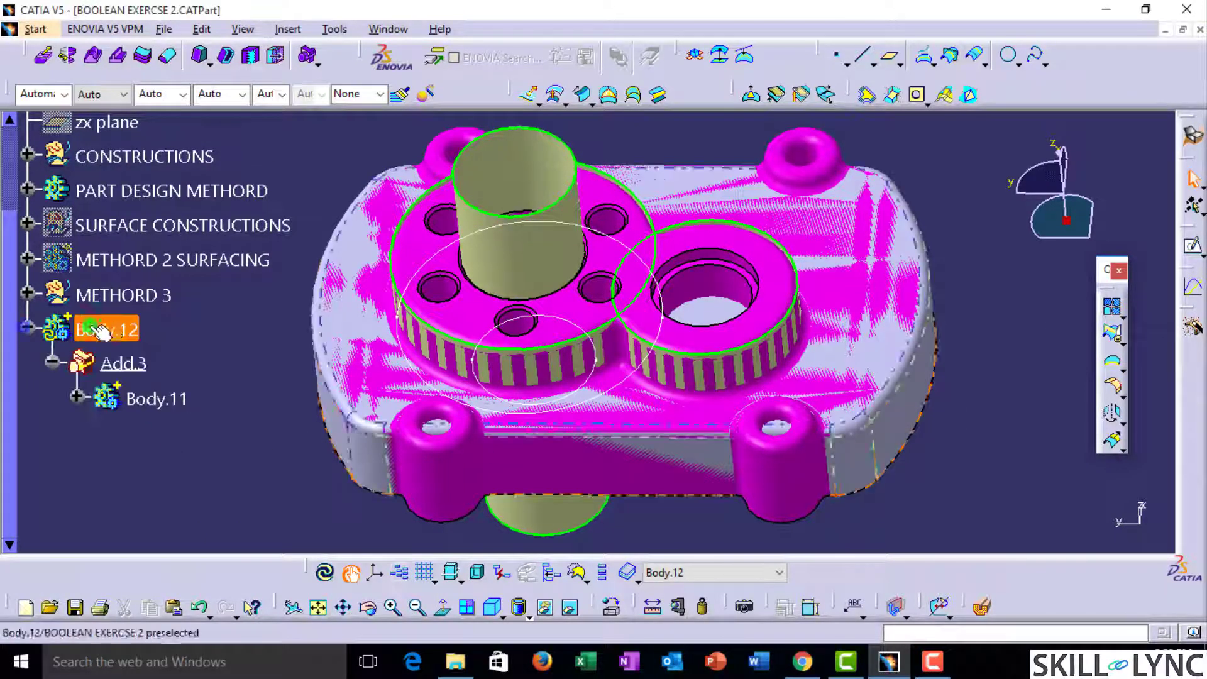
pyautogui.click(101, 329)
pyautogui.hotkey('alt', 'Return')
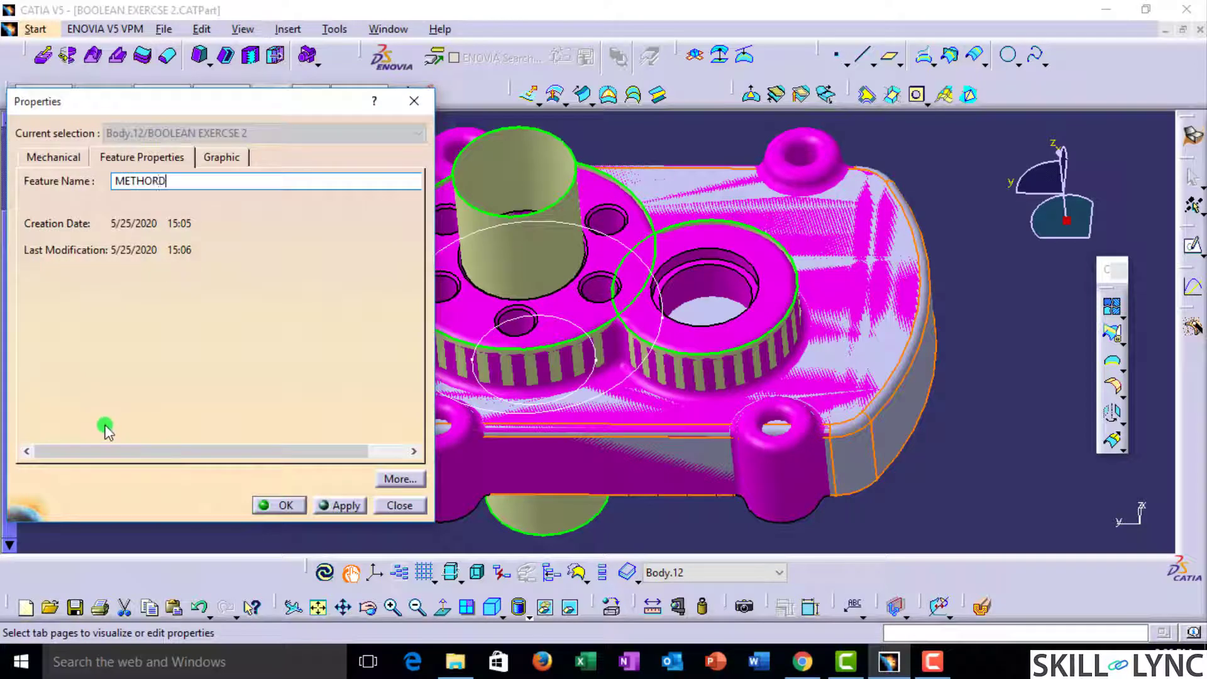
pyautogui.write('METHORD 3')
pyautogui.press('Return')
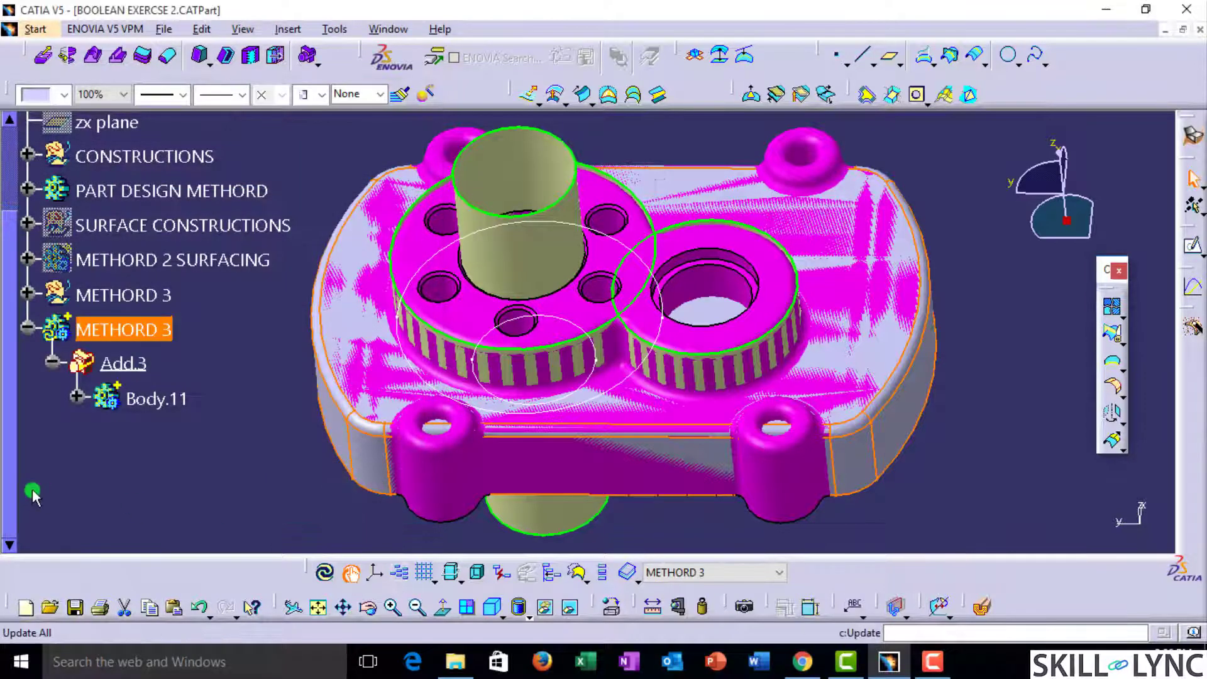
# Step: Insert another new body into the part for the first bush's solid
pyautogui.click(287, 29)
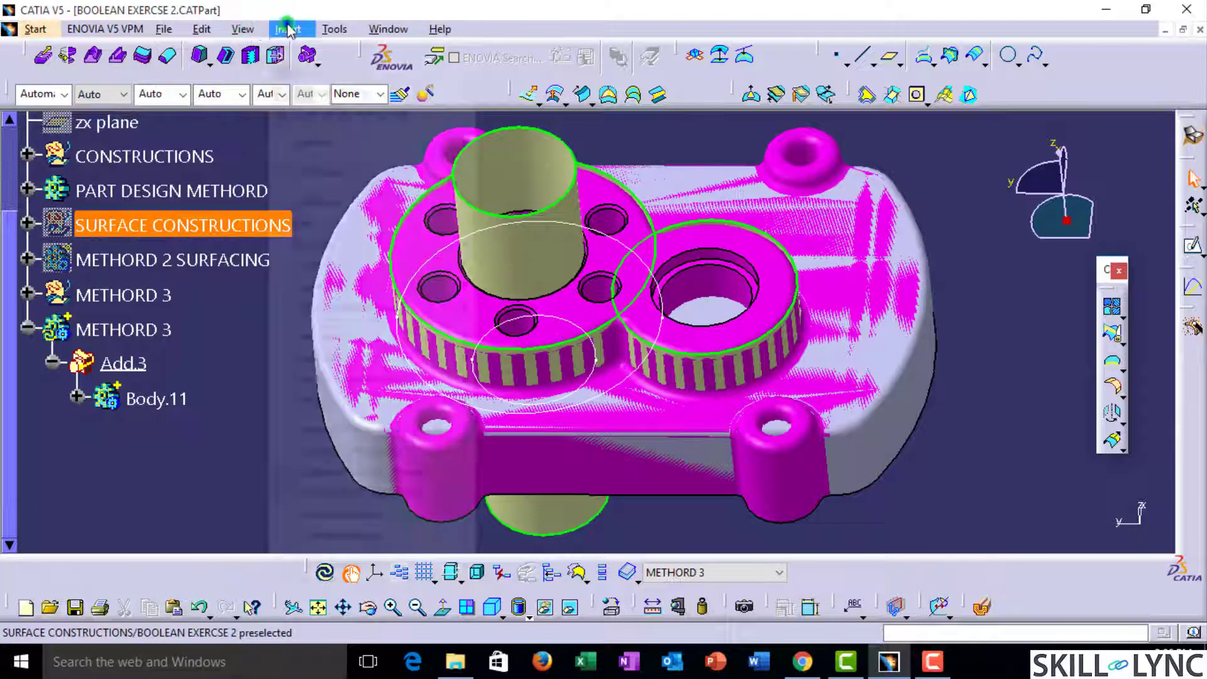
pyautogui.click(352, 88)
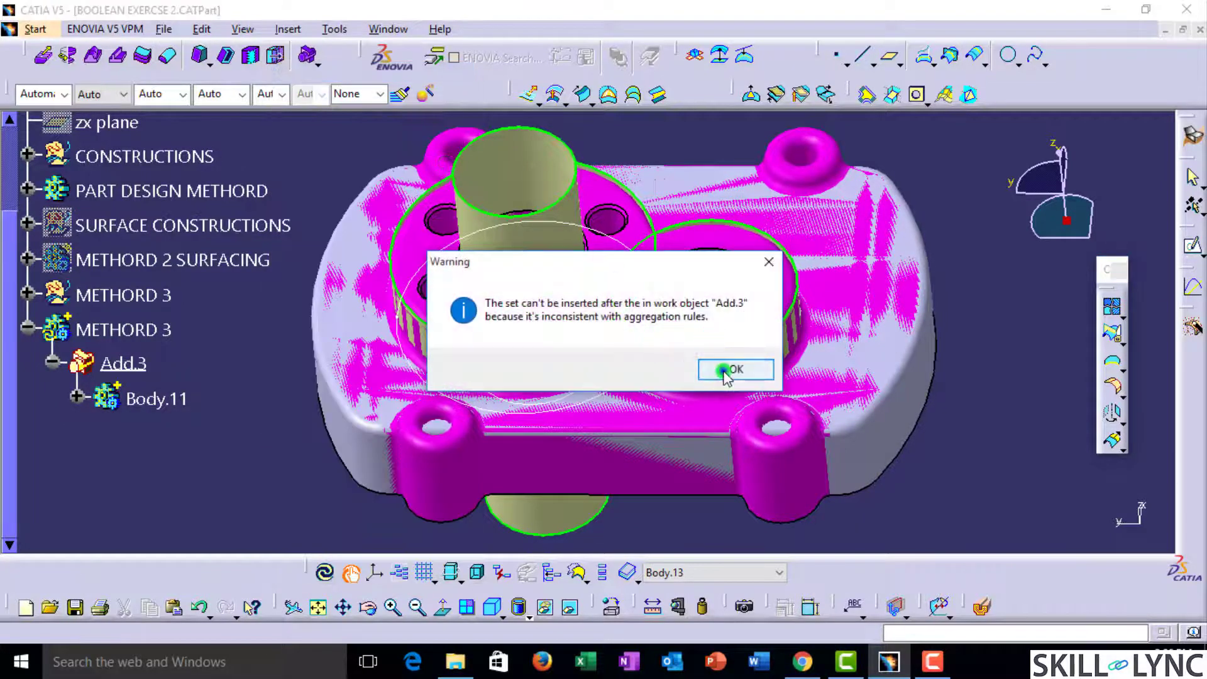
pyautogui.click(727, 371)
# Step: Expand the METHORD 3 construction set, switch to the Part Design workbench and update the part
pyautogui.click(26, 293)
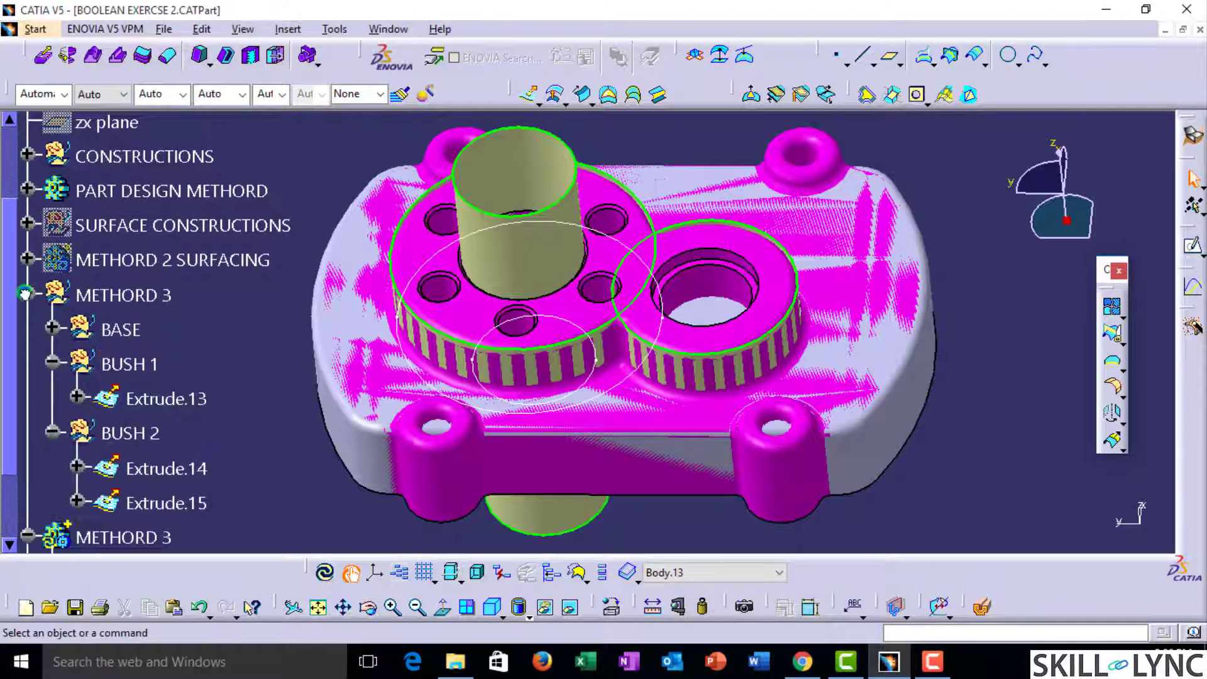
pyautogui.scroll(-1, 26, 294)
pyautogui.click(173, 318)
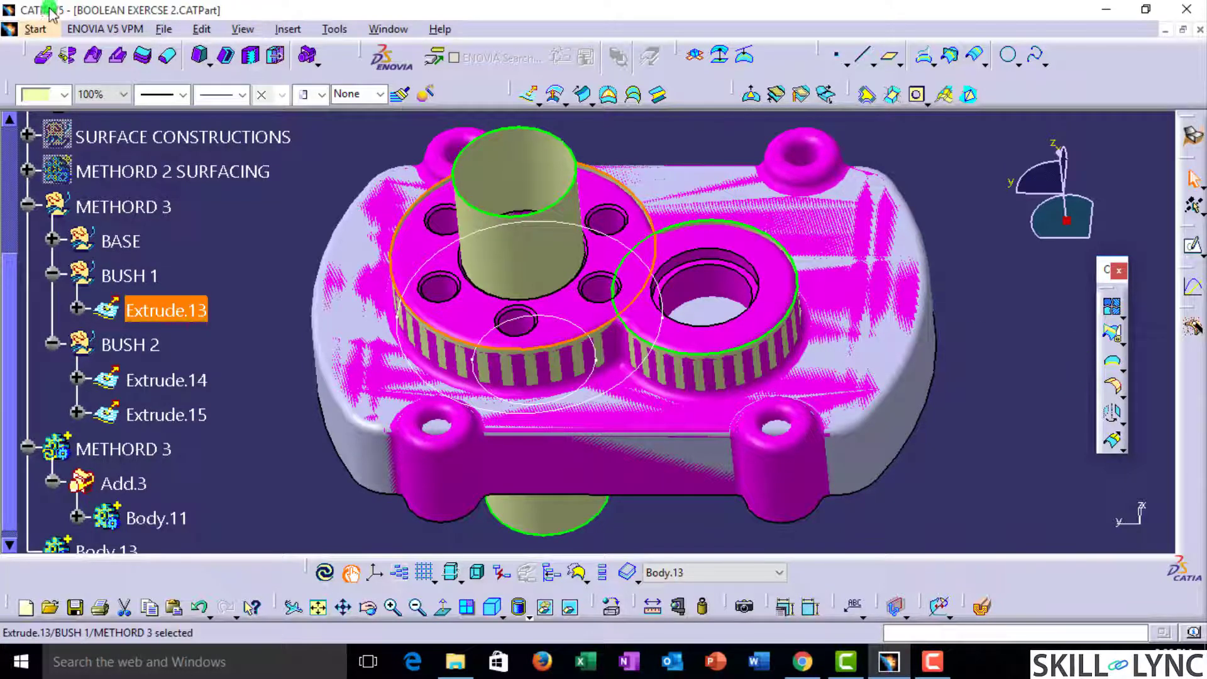
pyautogui.click(35, 29)
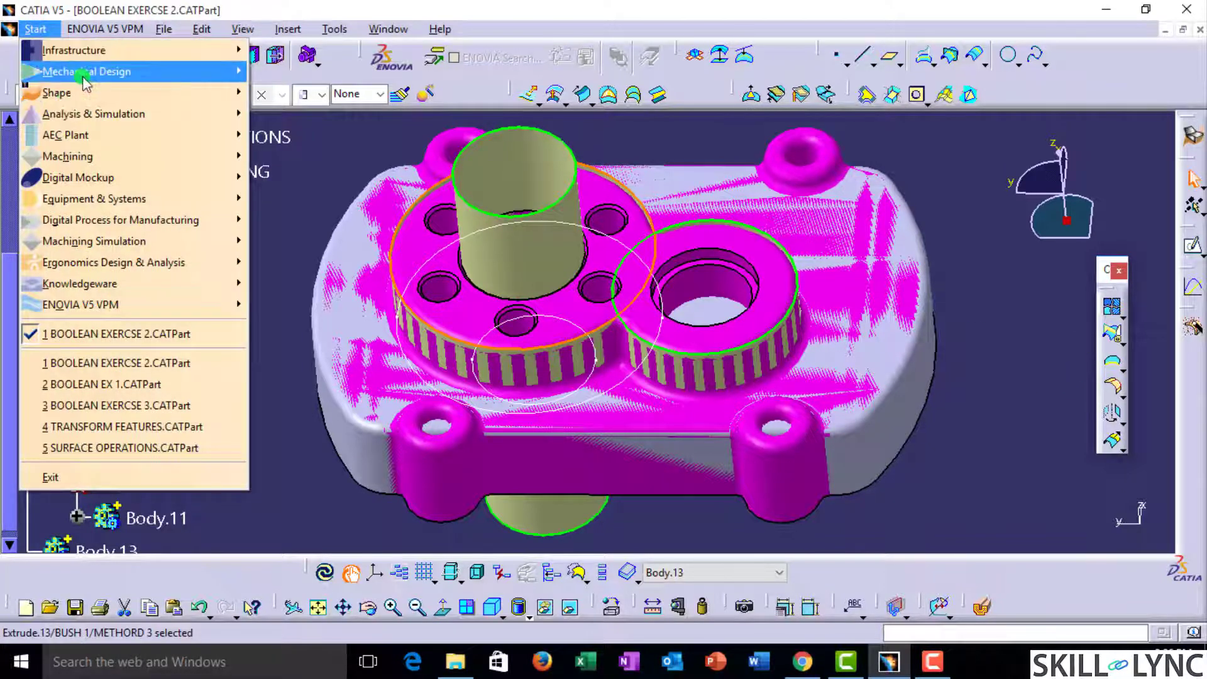
pyautogui.moveTo(86, 82)
pyautogui.click(359, 76)
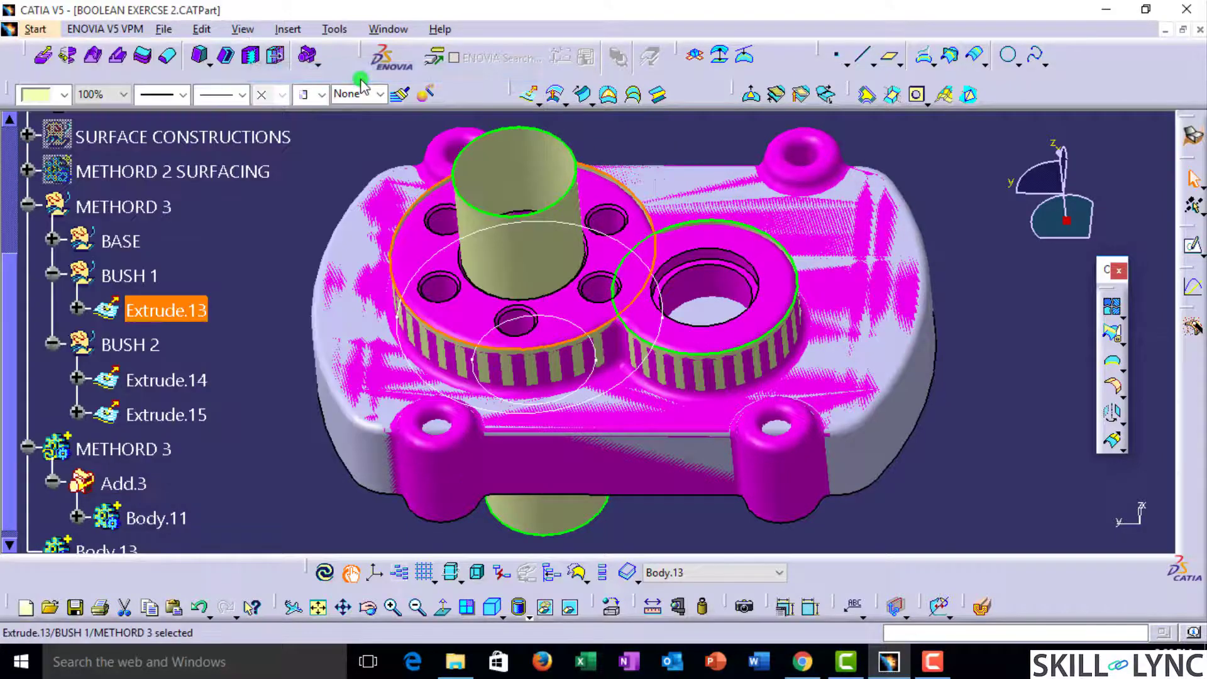
pyautogui.moveTo(558, 393); pyautogui.dragTo(554, 391, button='middle')
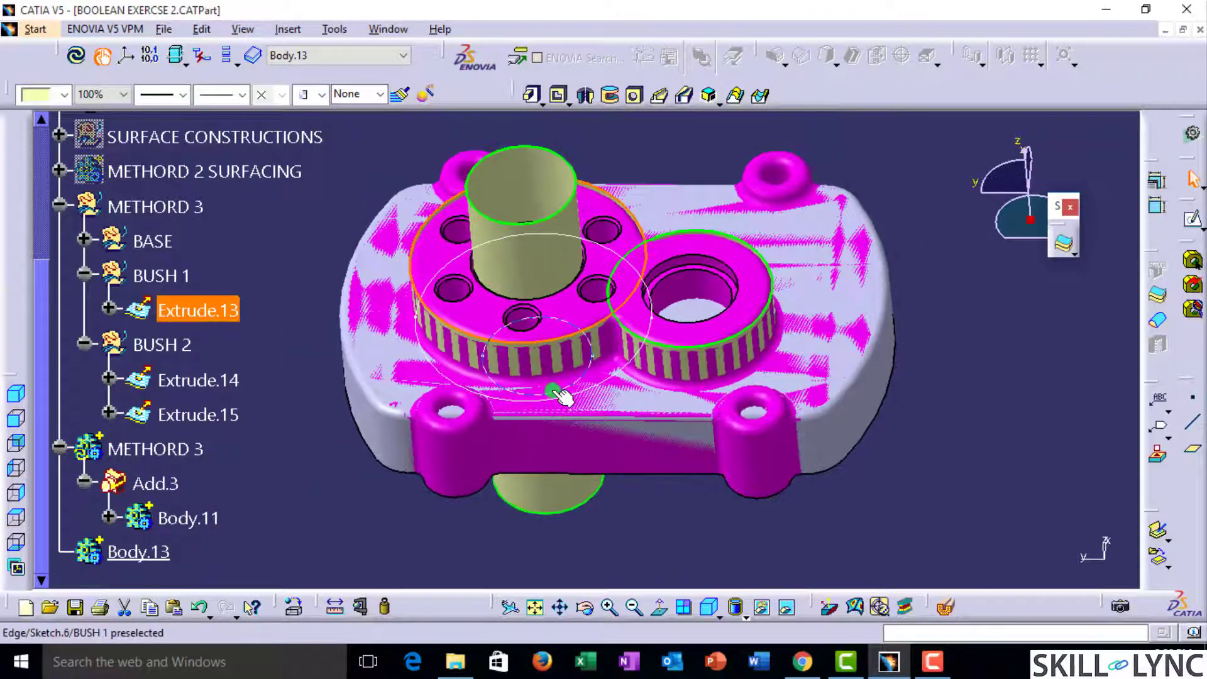
pyautogui.click(944, 471)
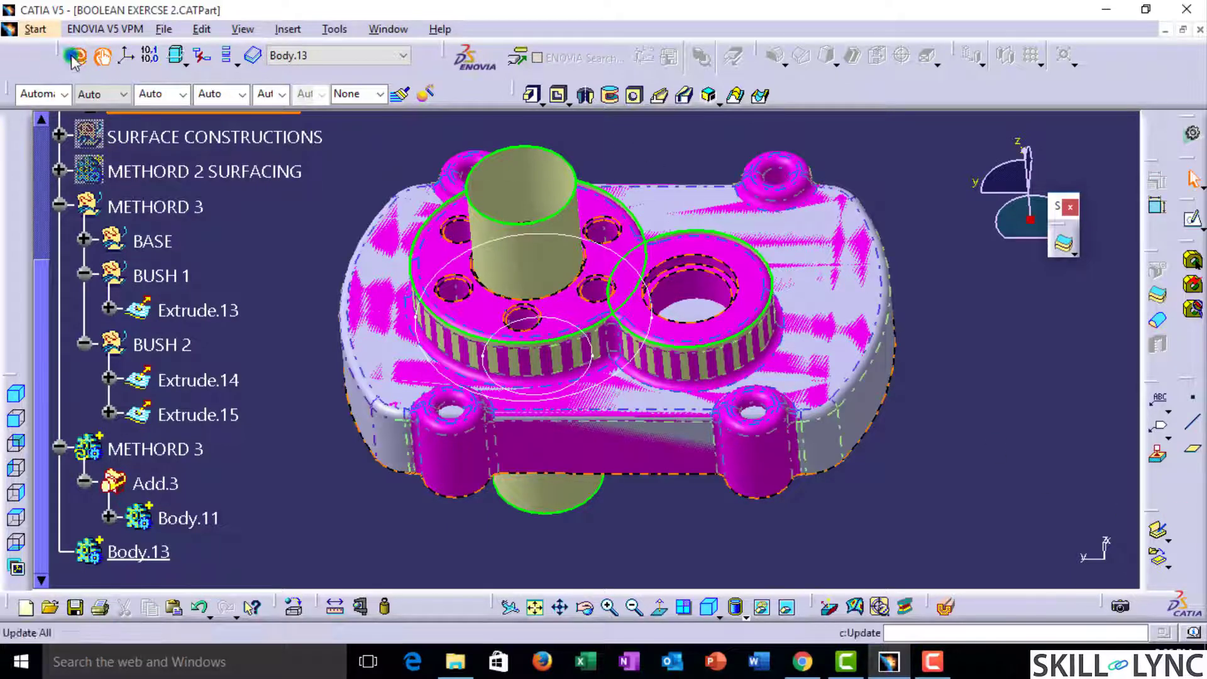
pyautogui.moveTo(622, 431); pyautogui.dragTo(642, 266, button='middle')
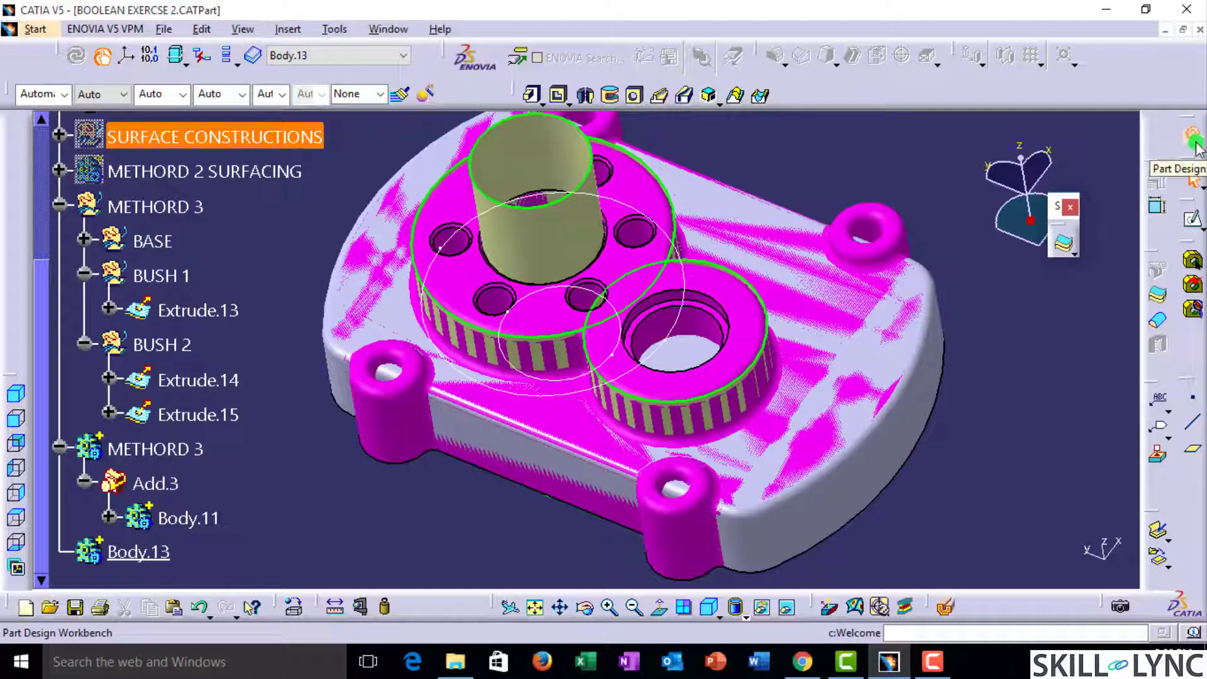
# Step: Thicken the first bush's outer surface Extrude.13 inward into a solid with a first offset of 23 mm
pyautogui.click(1156, 310)
pyautogui.moveTo(542, 393); pyautogui.dragTo(695, 162, button='middle')
pyautogui.moveTo(522, 245); pyautogui.dragTo(742, 465, button='middle')
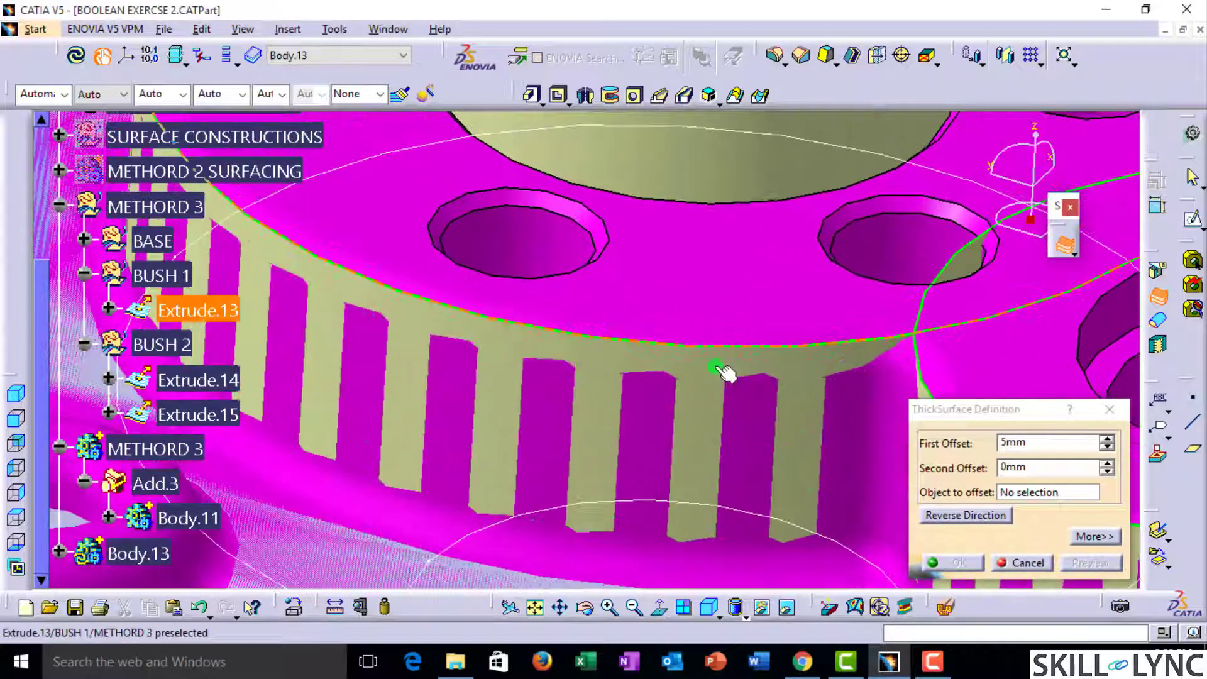
pyautogui.click(716, 366)
pyautogui.moveTo(583, 293); pyautogui.dragTo(579, 512, button='middle')
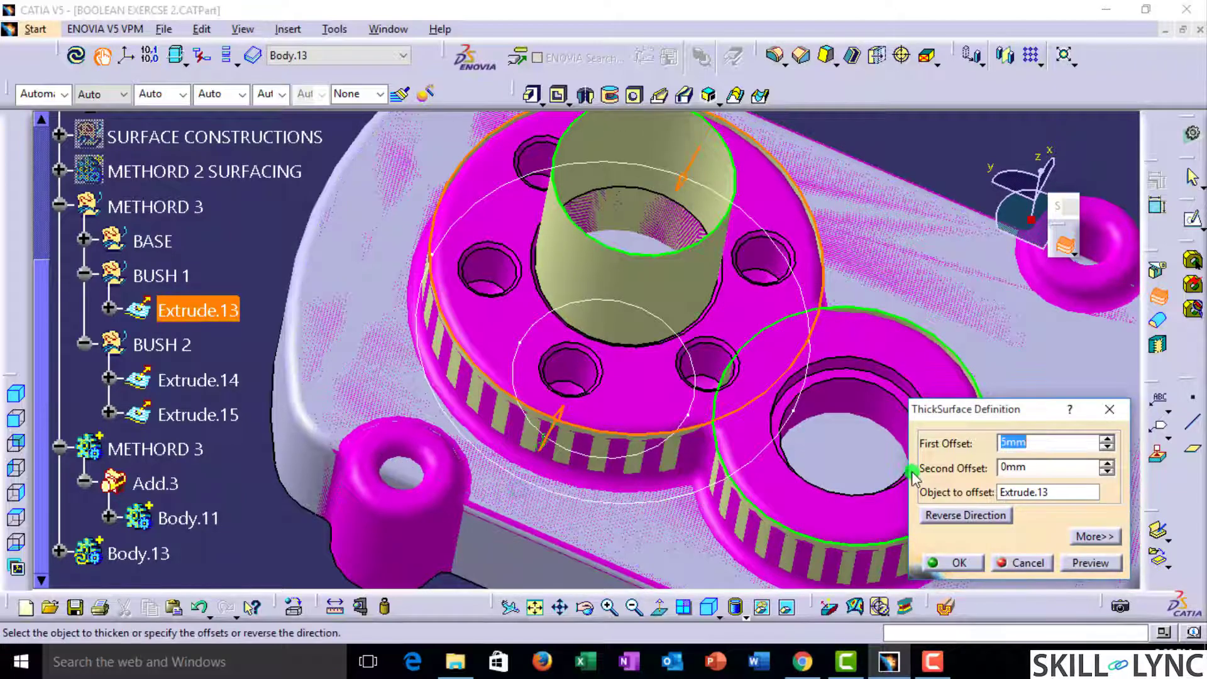
pyautogui.press('Return')
# Step: Hide the central bore surface Extrude.15 of the first bush
pyautogui.rightClick(634, 263)
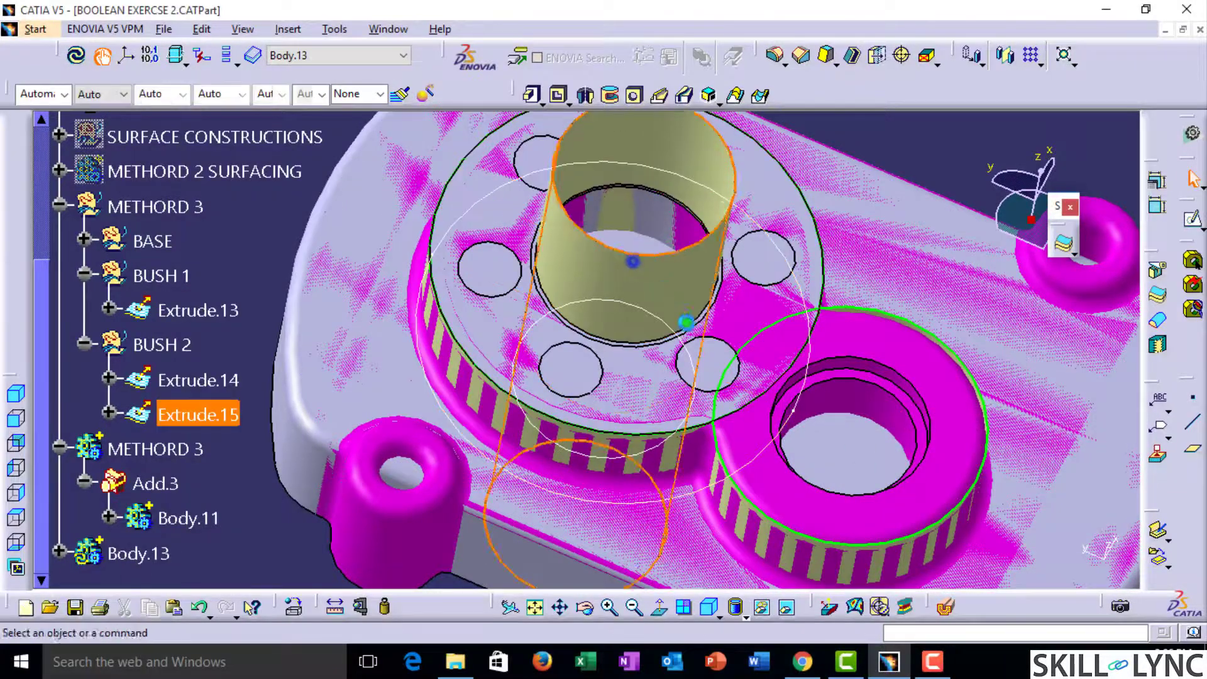
pyautogui.click(687, 321)
pyautogui.moveTo(649, 259)
pyautogui.mouseDown(button='middle')
pyautogui.moveTo(628, 363)
pyautogui.moveTo(566, 270)
pyautogui.moveTo(636, 243)
pyautogui.mouseUp(button='middle')
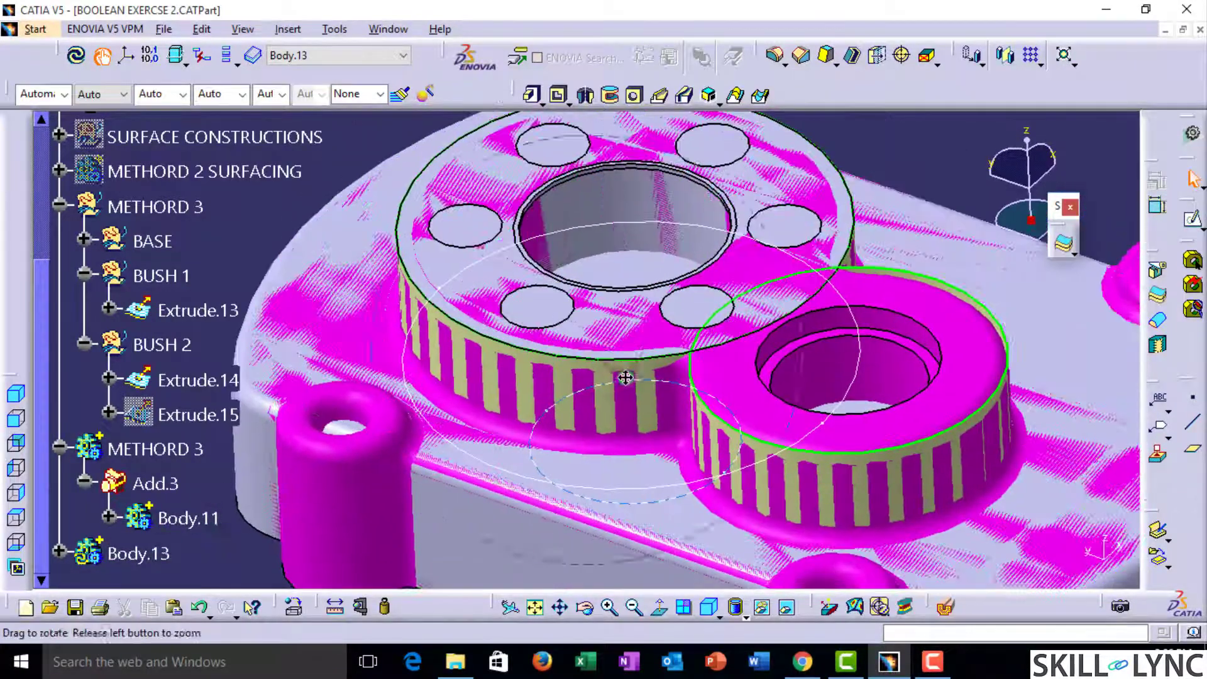
pyautogui.click(531, 400)
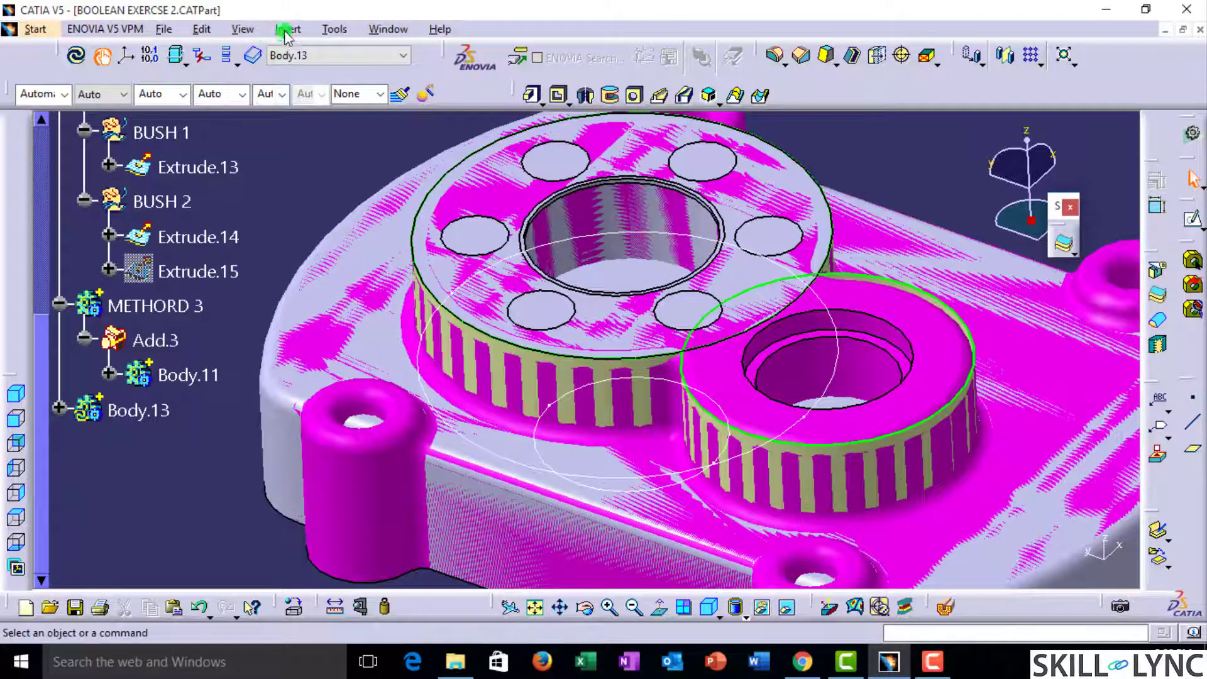
# Step: Insert a new body and thicken the second bush's outer surface Extrude.14 inward into a solid
pyautogui.click(285, 29)
pyautogui.click(303, 71)
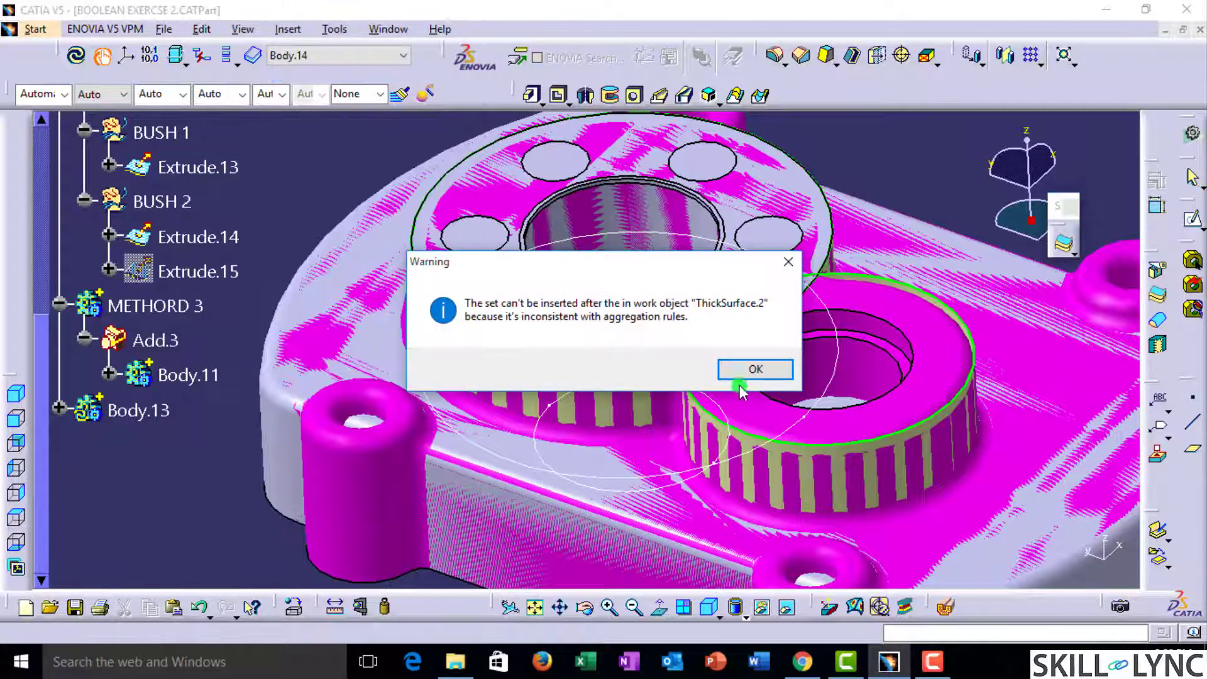
pyautogui.click(757, 369)
pyautogui.click(1159, 296)
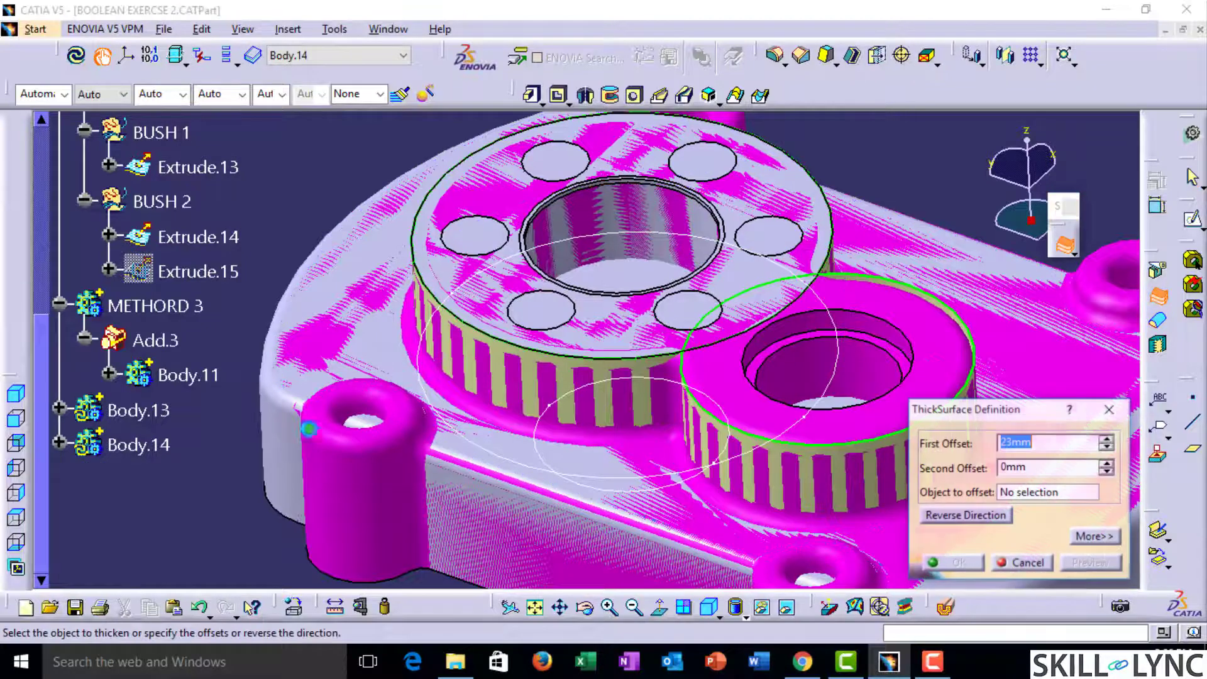
pyautogui.click(208, 240)
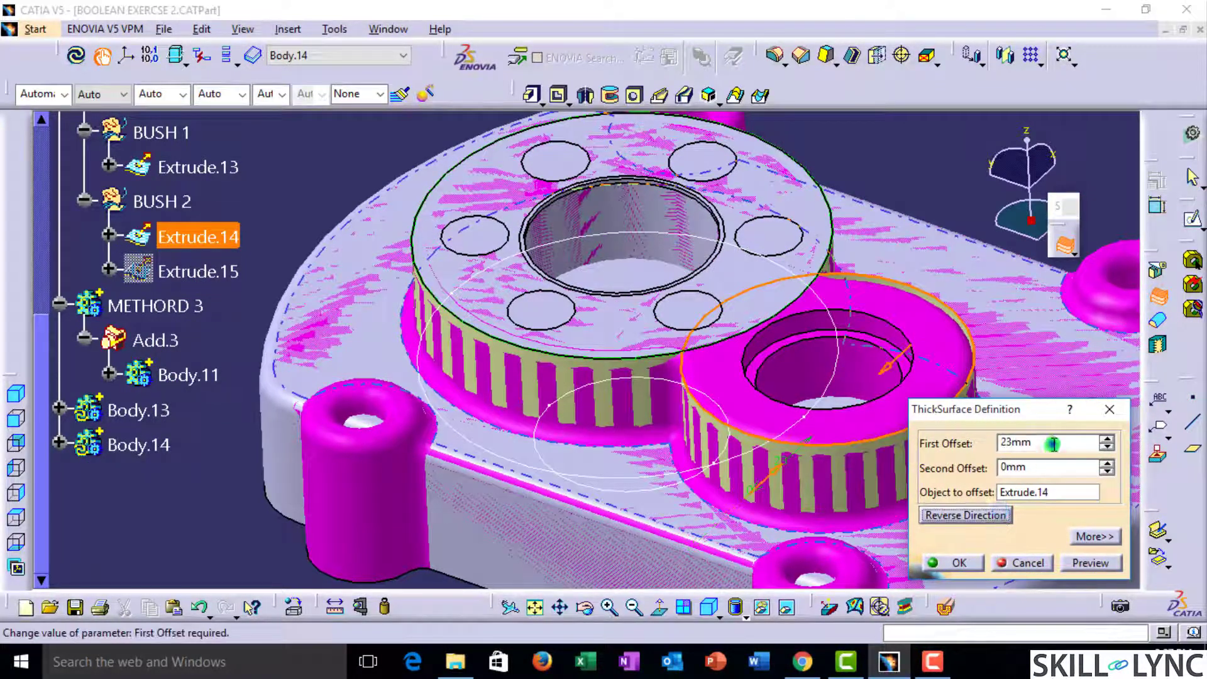
pyautogui.press('Return')
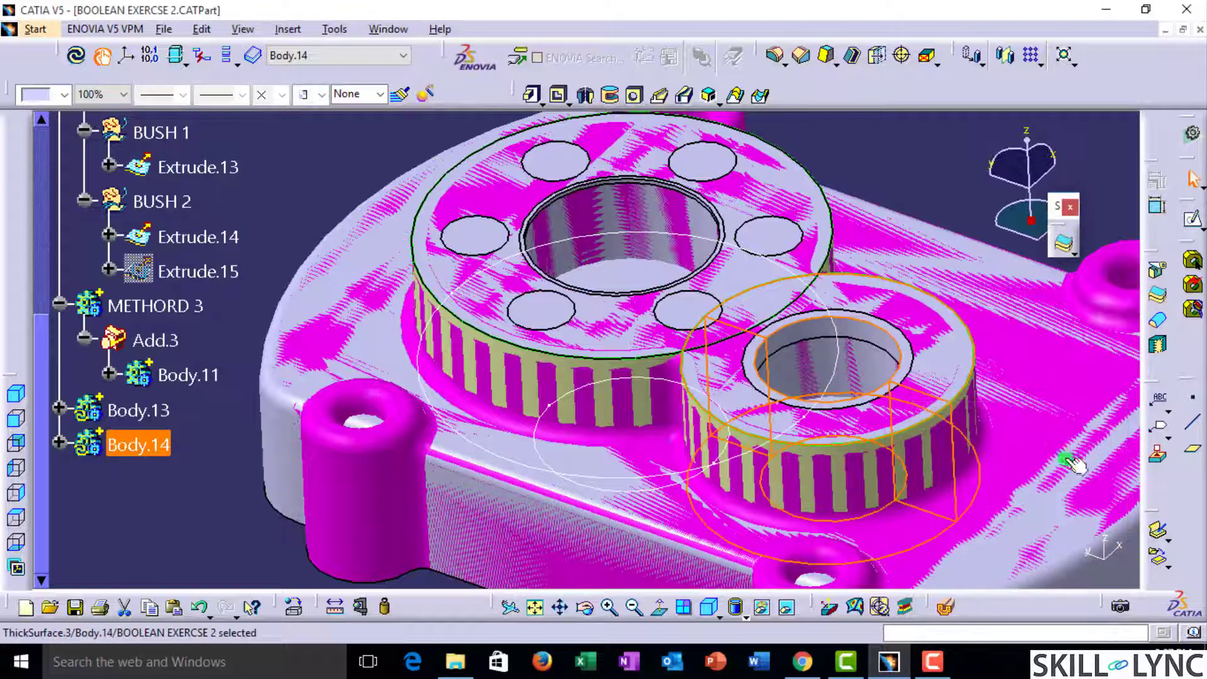
# Step: Add Body.13 to the METHORD 3 body with a Boolean Add
pyautogui.moveTo(566, 385); pyautogui.dragTo(575, 469, button='middle')
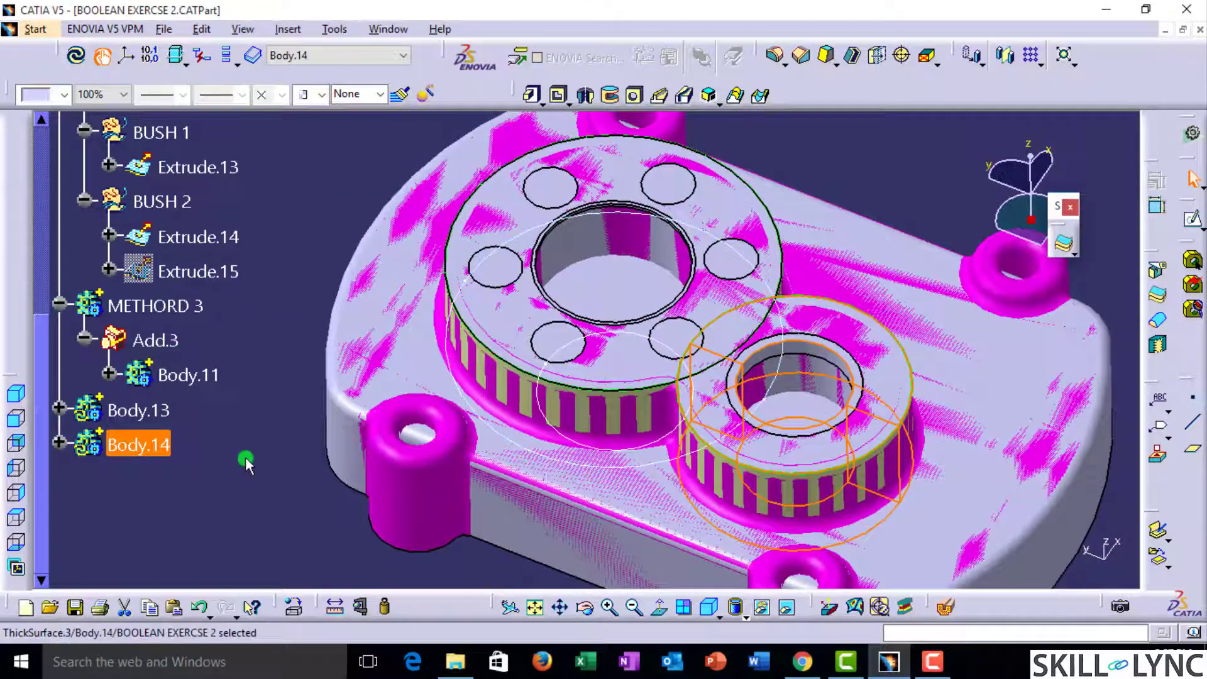
pyautogui.rightClick(154, 307)
pyautogui.click(161, 426)
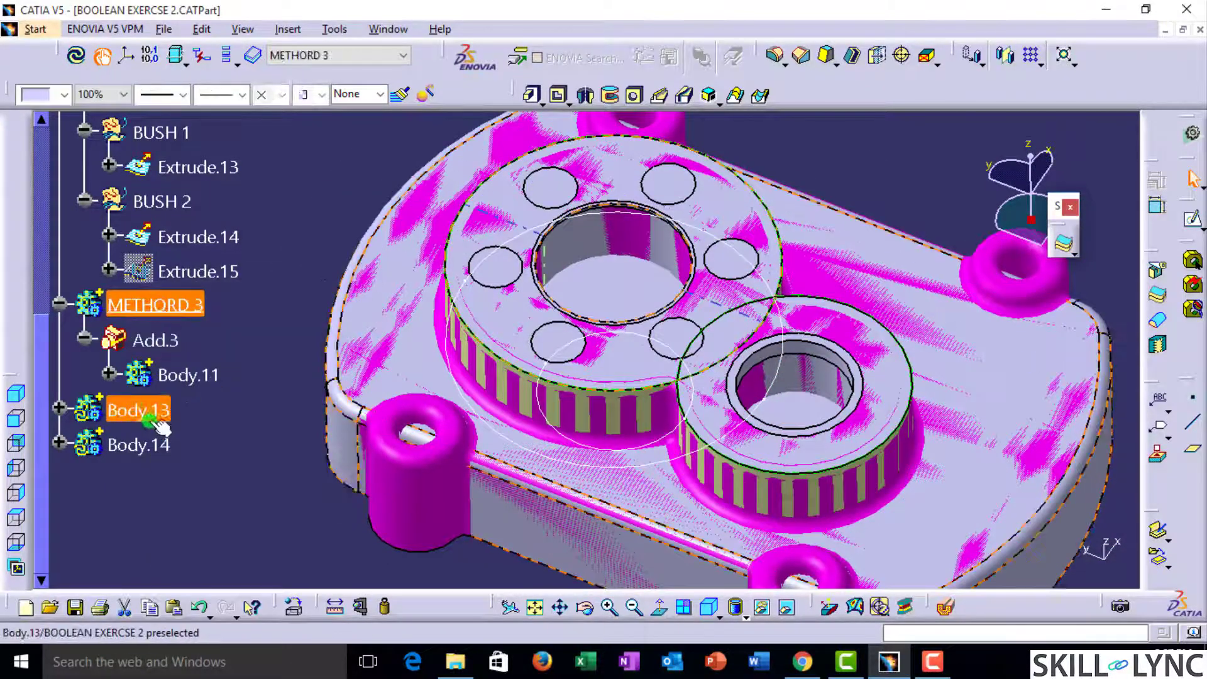
pyautogui.rightClick(158, 422)
pyautogui.moveTo(251, 399)
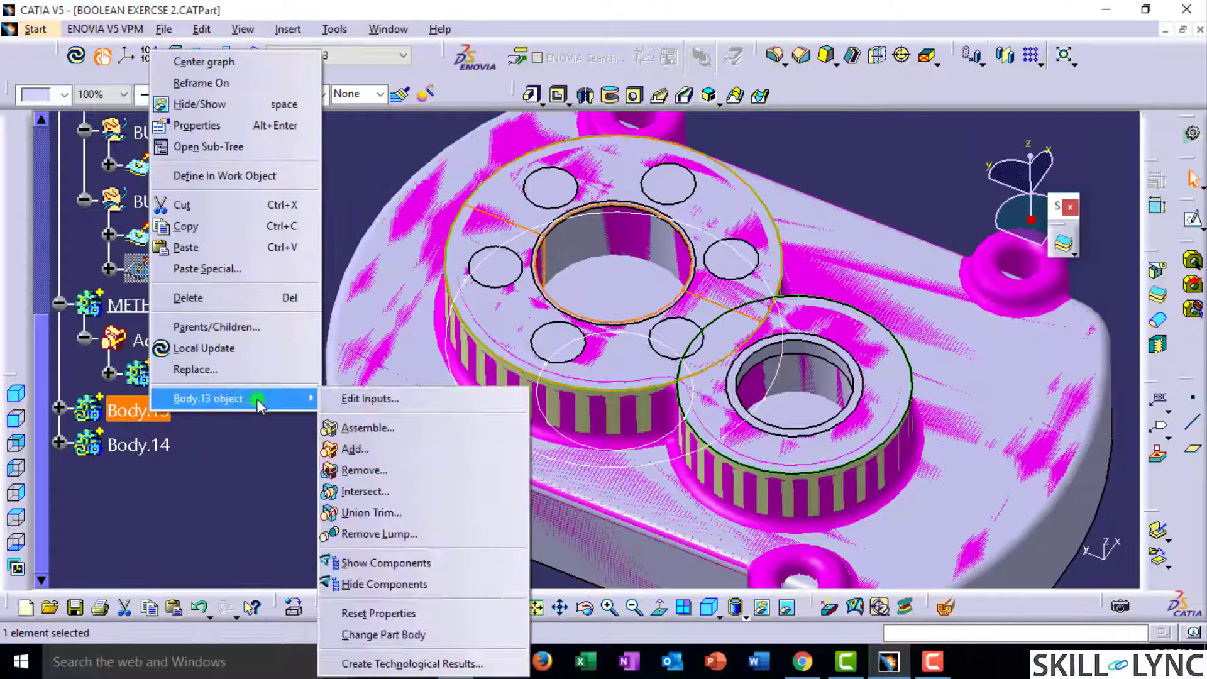
pyautogui.click(355, 450)
pyautogui.click(960, 446)
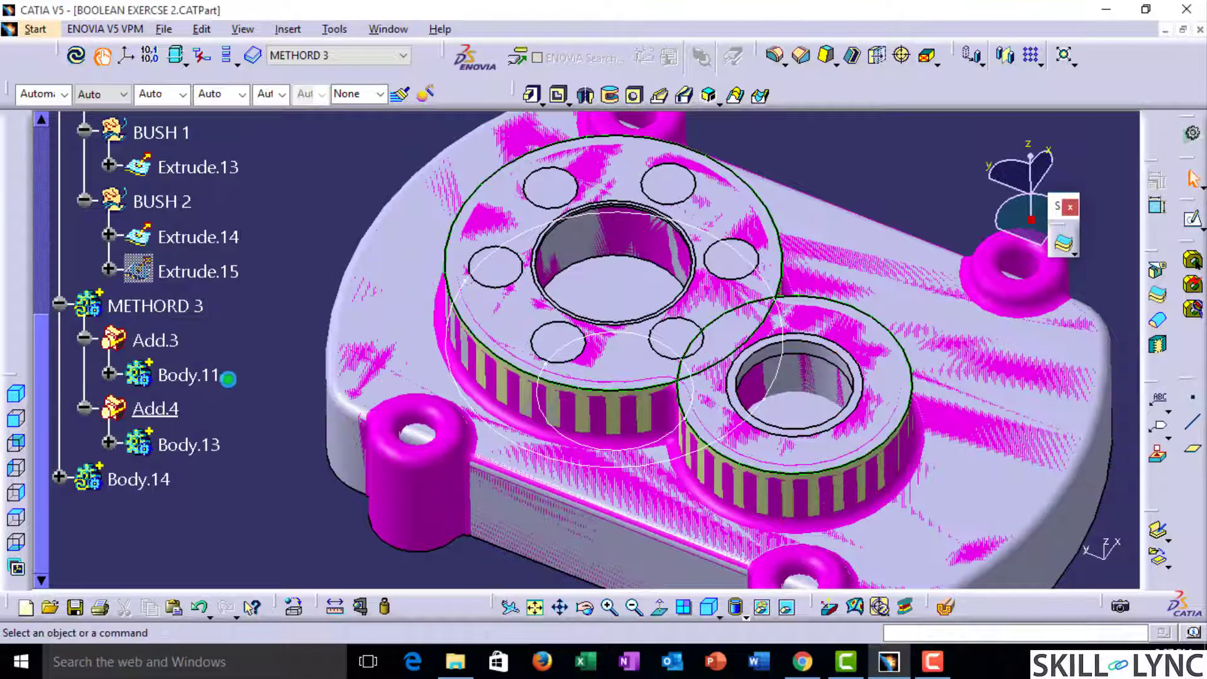
# Step: Add Body.14 to the METHORD 3 body with a Boolean Add
pyautogui.rightClick(140, 481)
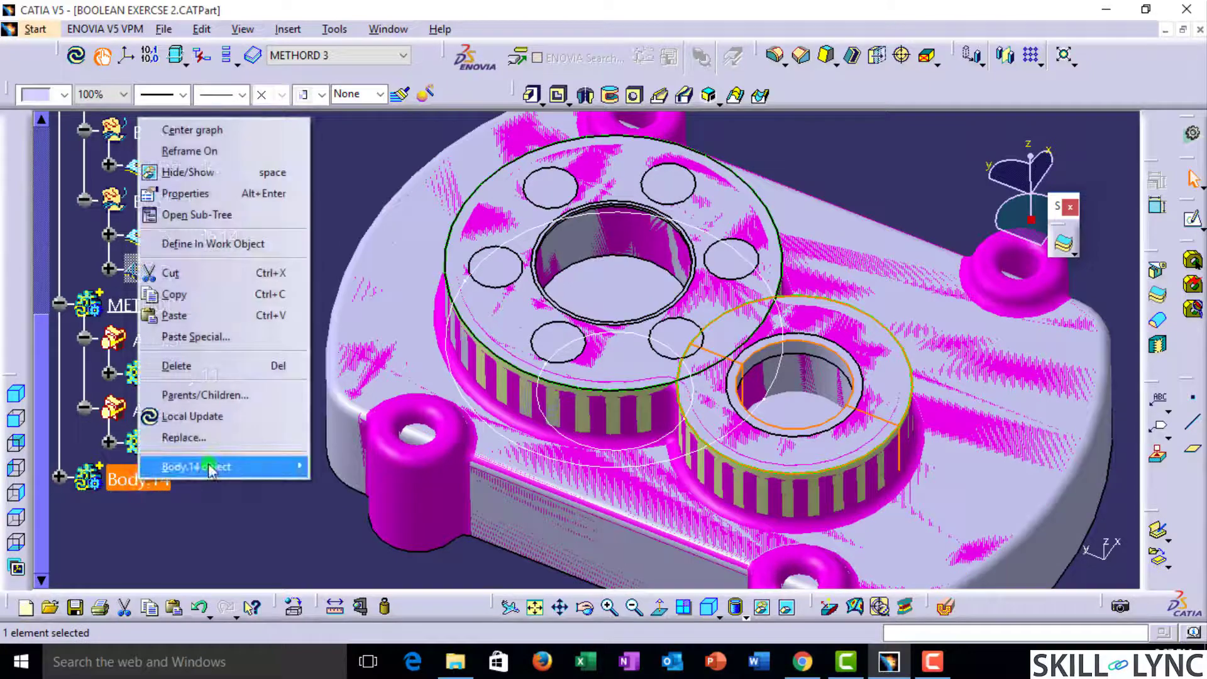
pyautogui.moveTo(229, 466)
pyautogui.click(340, 252)
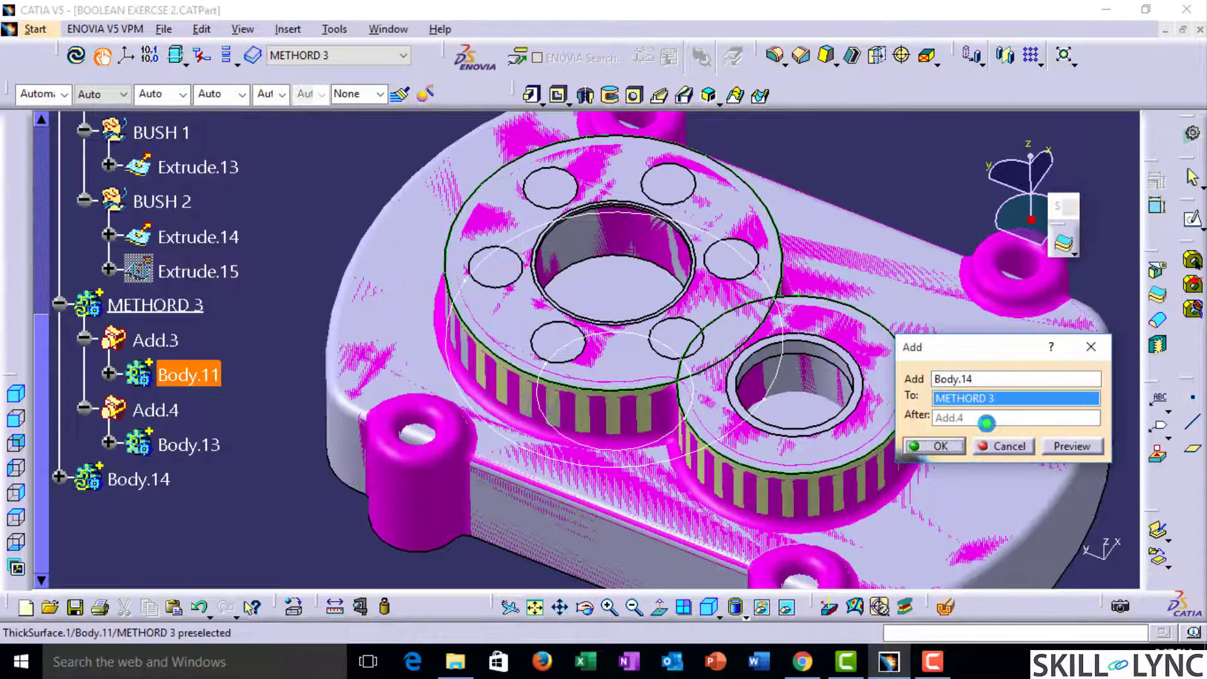
pyautogui.click(945, 446)
pyautogui.moveTo(484, 503); pyautogui.dragTo(510, 577, button='middle')
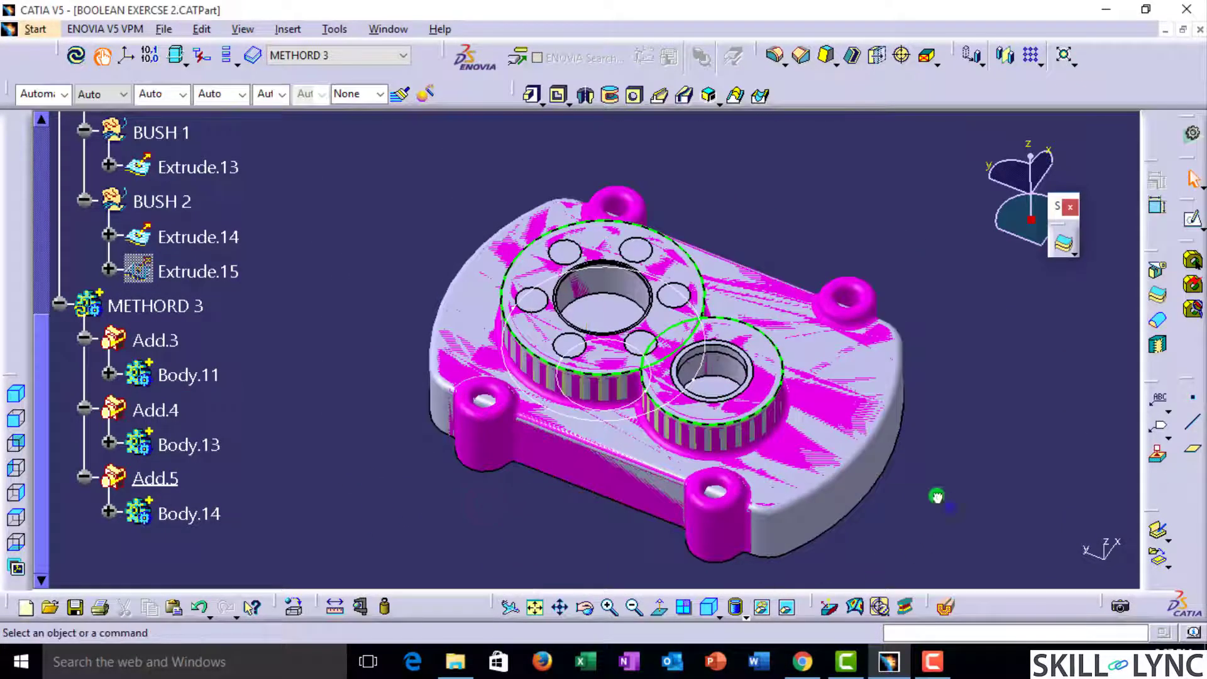
# Step: Hide the outer bush surfaces Extrude.13 and Extrude.14 and update the part
pyautogui.moveTo(938, 497); pyautogui.dragTo(466, 187)
pyautogui.press('space')
pyautogui.moveTo(559, 407); pyautogui.dragTo(548, 381, button='middle')
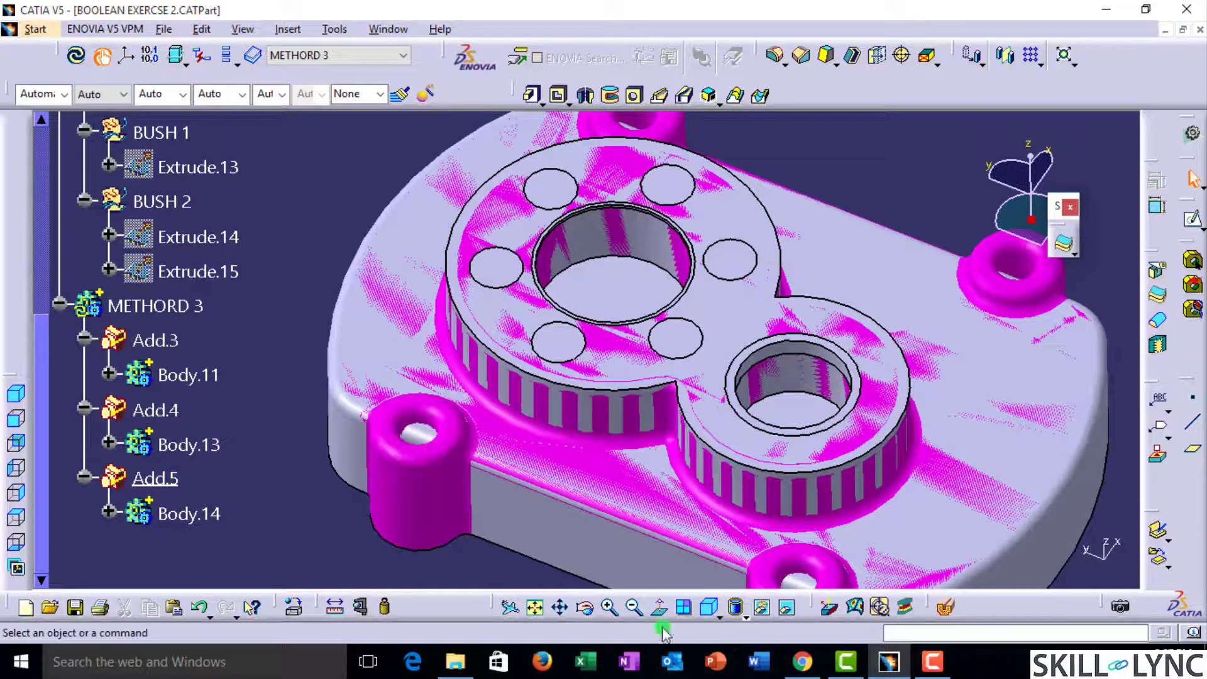
pyautogui.click(74, 54)
pyautogui.moveTo(549, 374); pyautogui.dragTo(609, 316, button='middle')
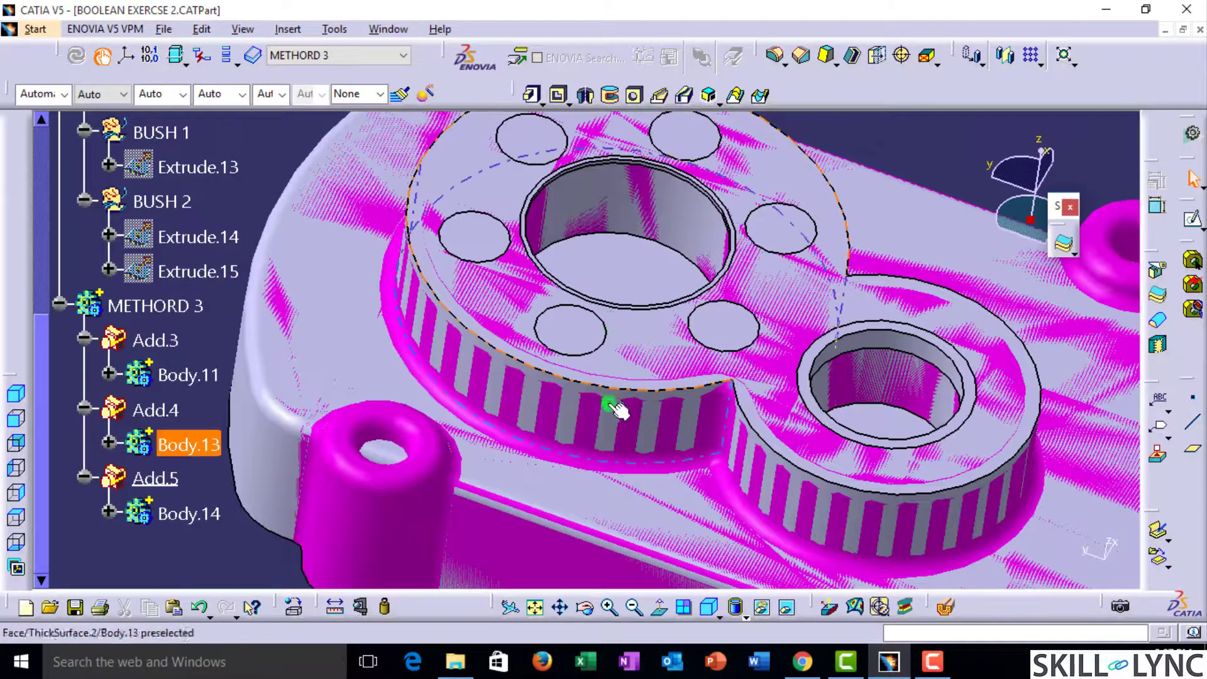
pyautogui.moveTo(610, 406); pyautogui.dragTo(585, 378, button='middle')
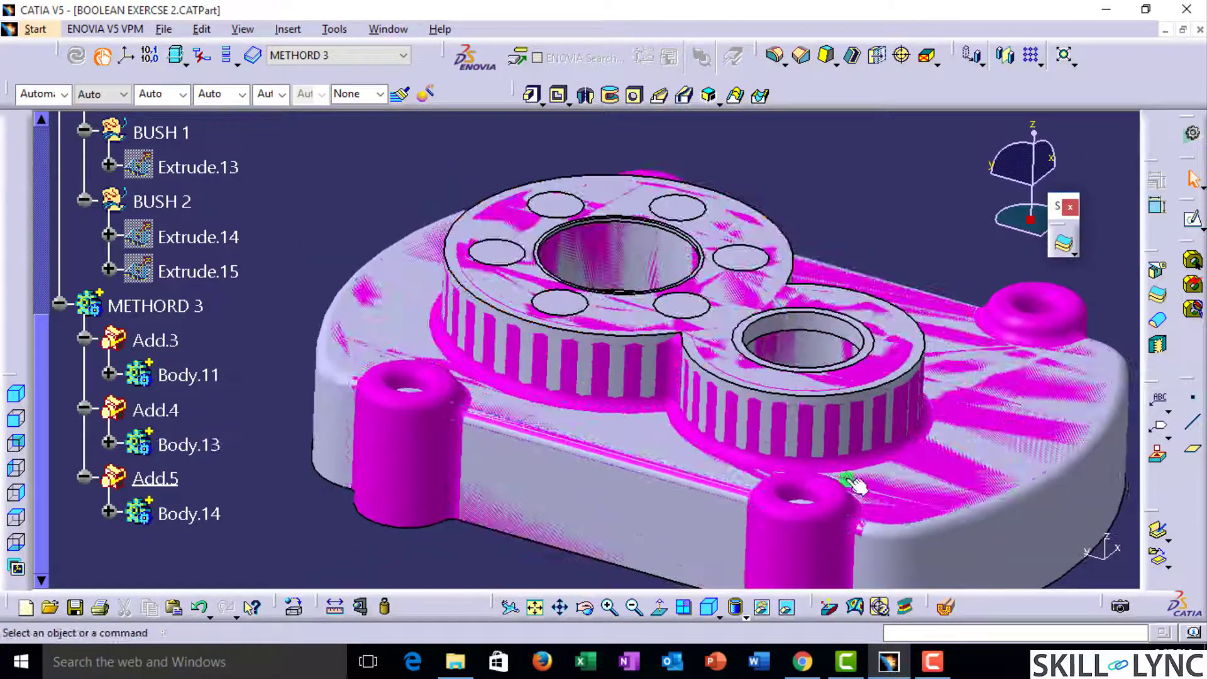
# Step: Hide the overlapping magenta housing model so that only the METHORD 3 solid is displayed
pyautogui.click(805, 510)
pyautogui.press('space')
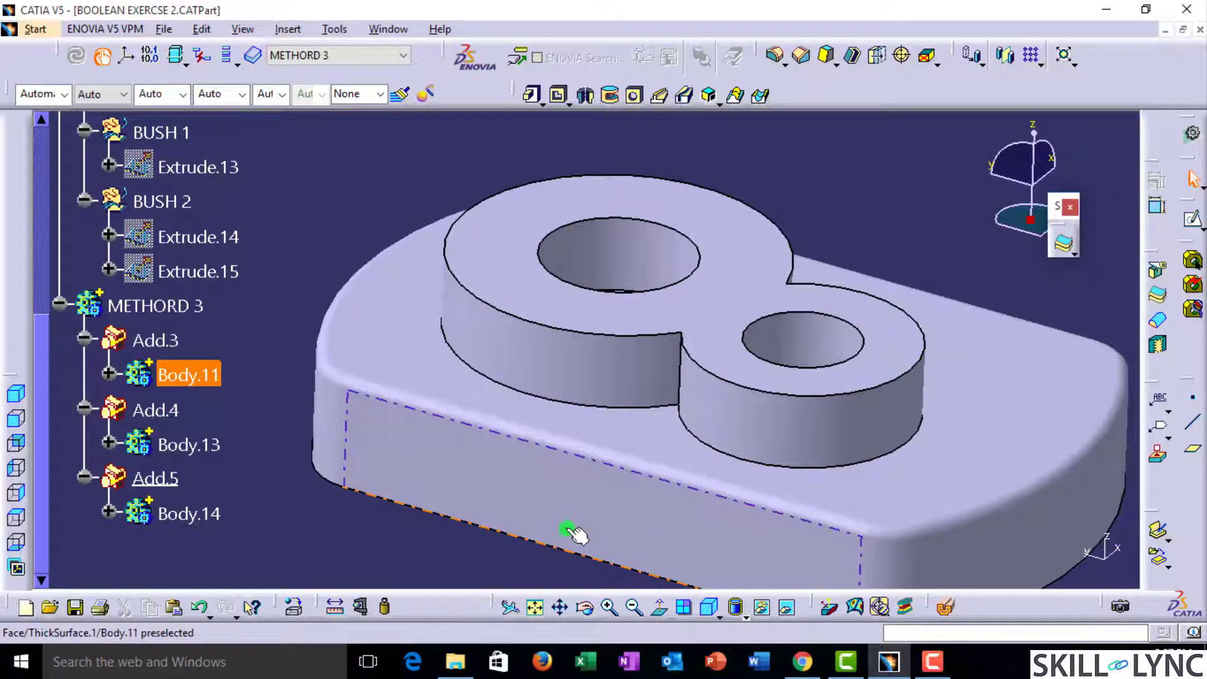
pyautogui.moveTo(559, 503)
pyautogui.mouseDown(button='middle')
pyautogui.moveTo(588, 221)
pyautogui.moveTo(601, 504)
pyautogui.moveTo(615, 461)
pyautogui.moveTo(547, 529)
pyautogui.moveTo(488, 321)
pyautogui.moveTo(536, 247)
pyautogui.mouseUp(button='middle')
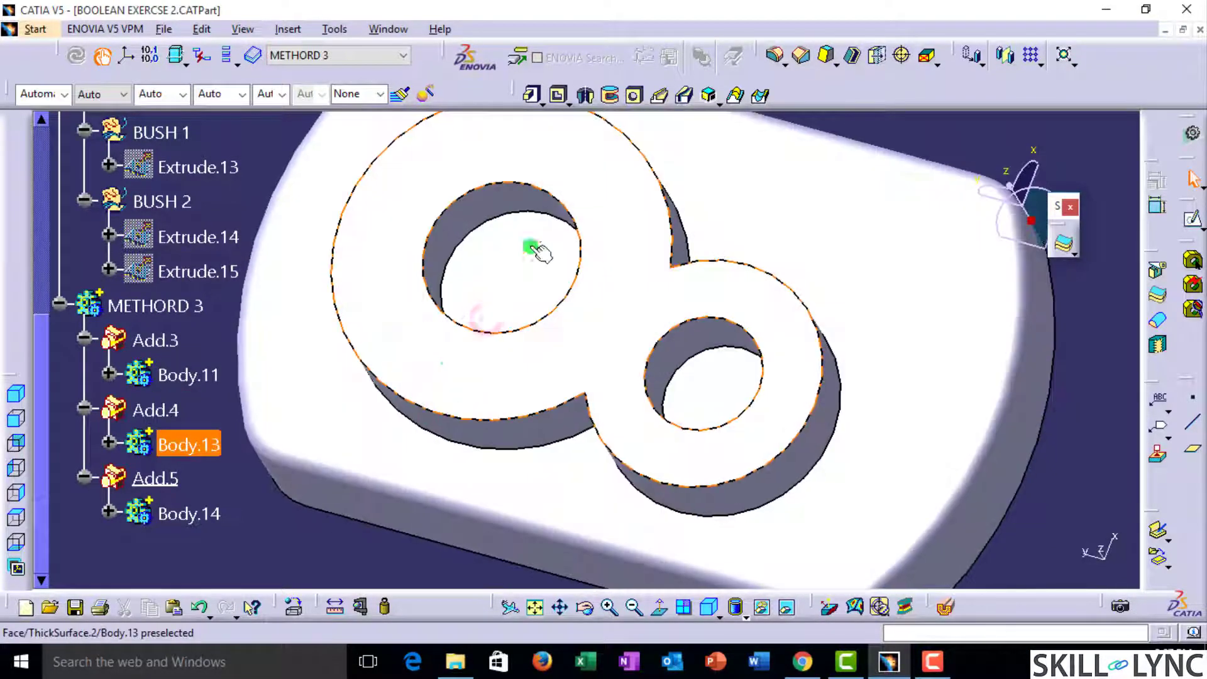
pyautogui.moveTo(511, 379); pyautogui.dragTo(623, 411, button='middle')
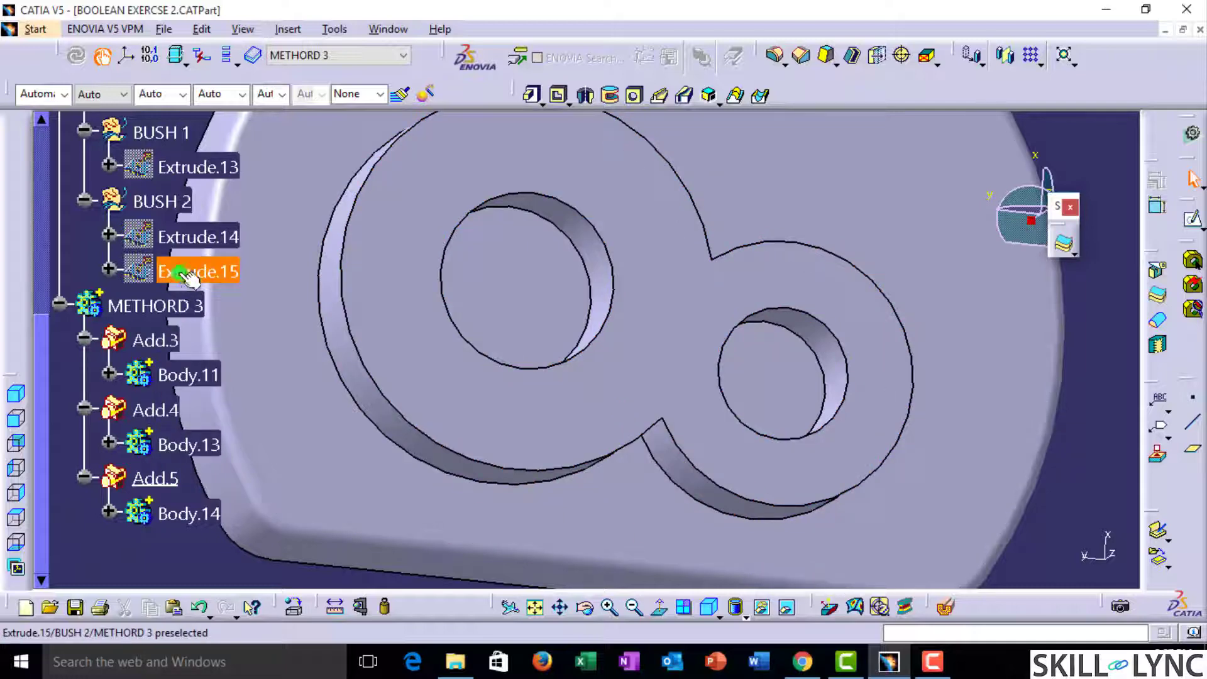
# Step: Show the bore surface Extrude.15, split the METHORD 3 body with it, and hide the surface again
pyautogui.press('space')
pyautogui.moveTo(663, 517); pyautogui.dragTo(654, 463, button='middle')
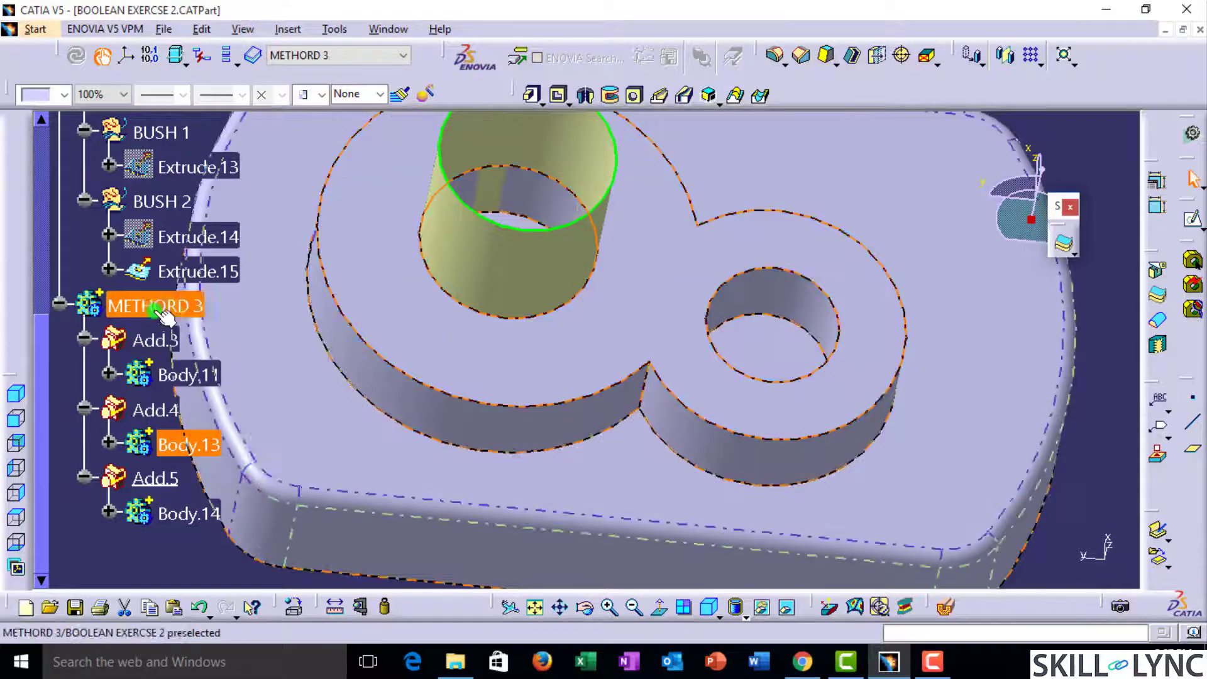
pyautogui.click(1160, 275)
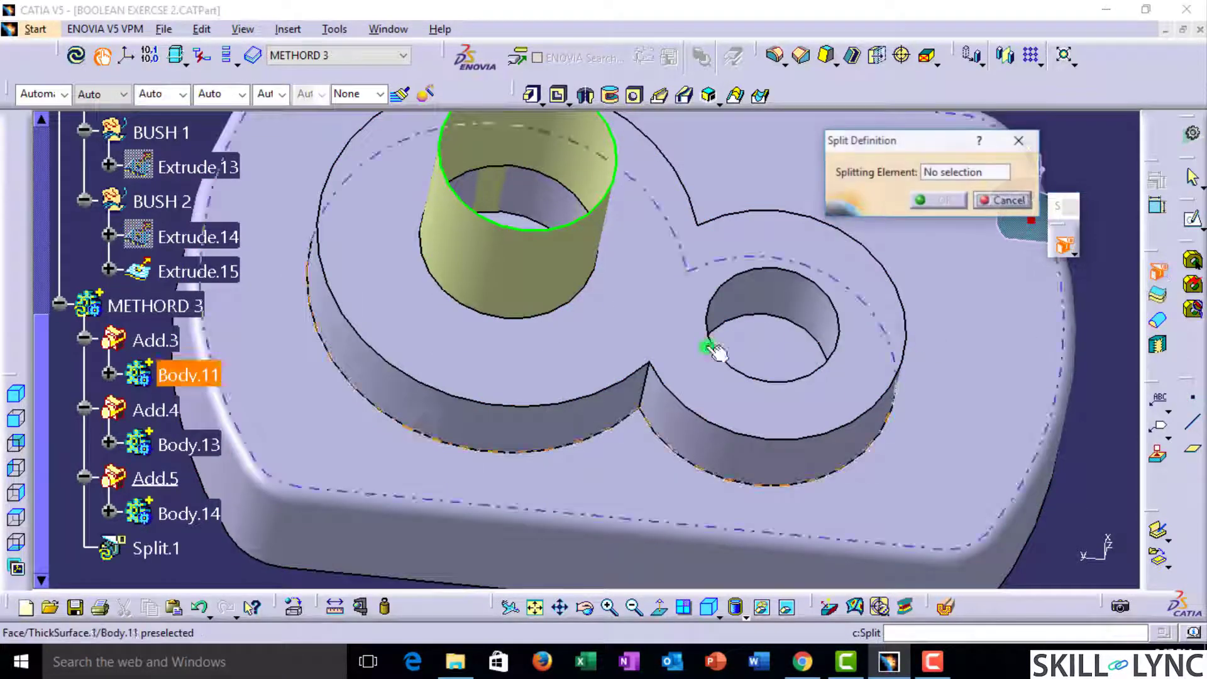
pyautogui.click(522, 273)
pyautogui.moveTo(560, 413); pyautogui.dragTo(623, 434, button='middle')
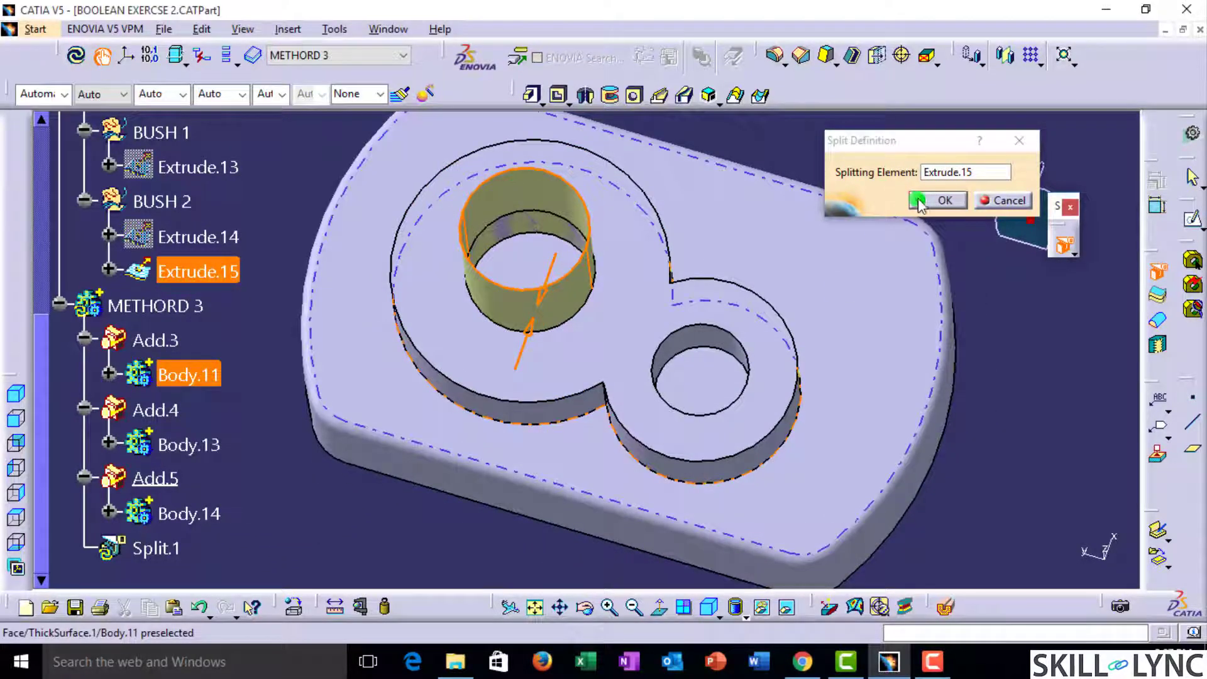
pyautogui.click(918, 201)
pyautogui.moveTo(588, 327); pyautogui.dragTo(607, 255, button='middle')
pyautogui.click(540, 236)
pyautogui.press('space')
# Step: Edit Split.1 to keep the material outside Extrude.15, opening the large bush's bore through the base
pyautogui.scroll(-1, 234, 409)
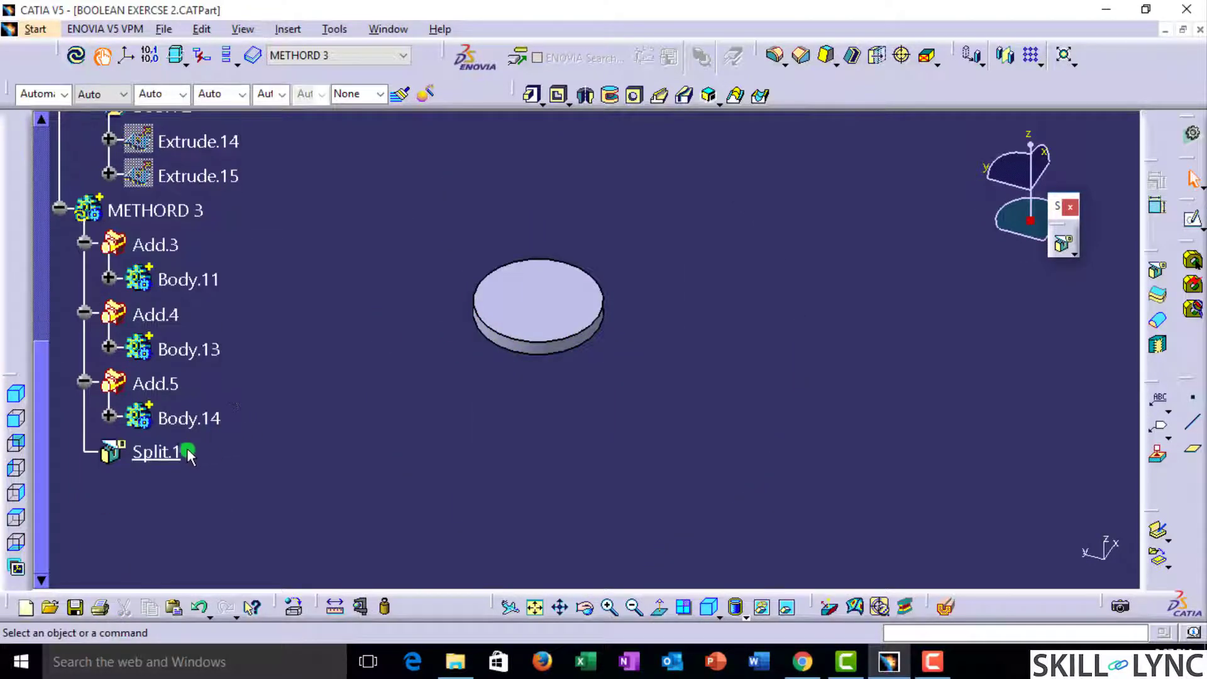
pyautogui.doubleClick(187, 454)
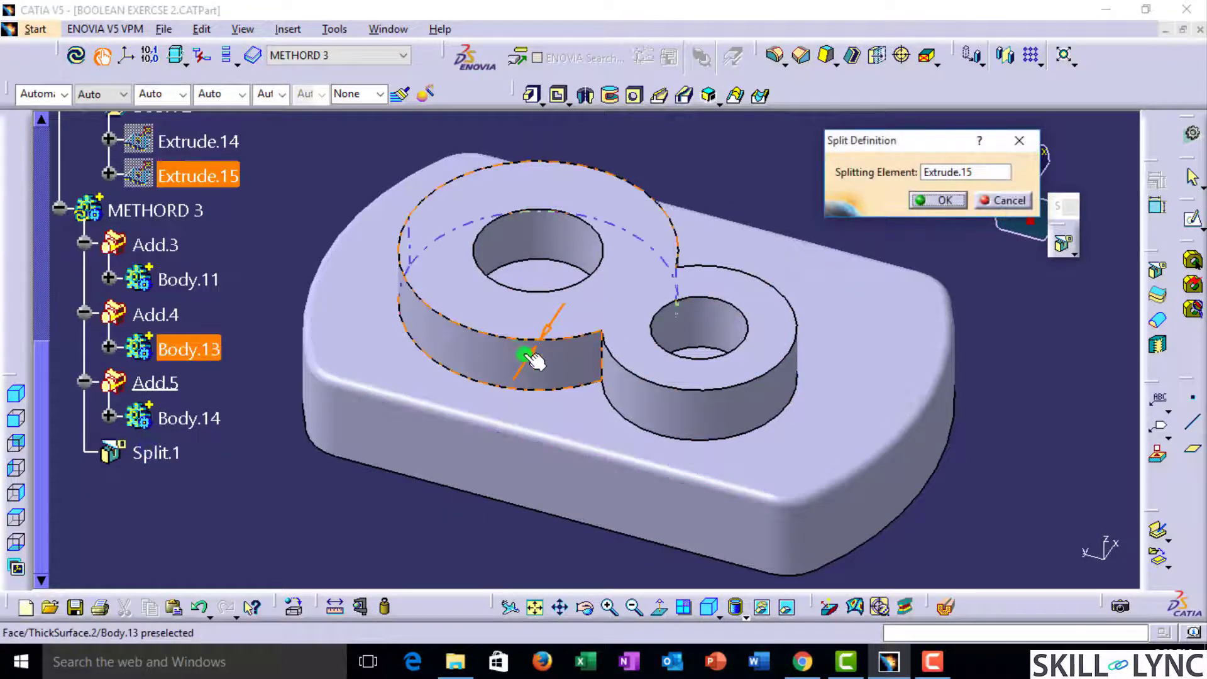
pyautogui.click(548, 357)
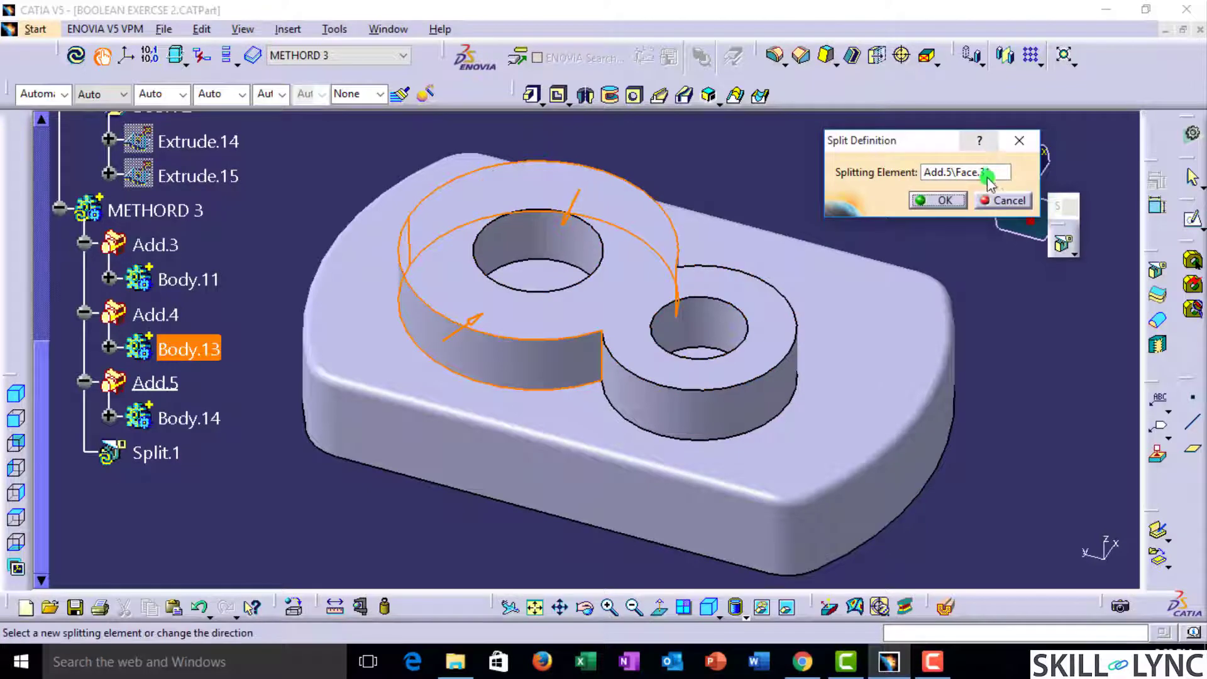
pyautogui.scroll(3, 236, 272)
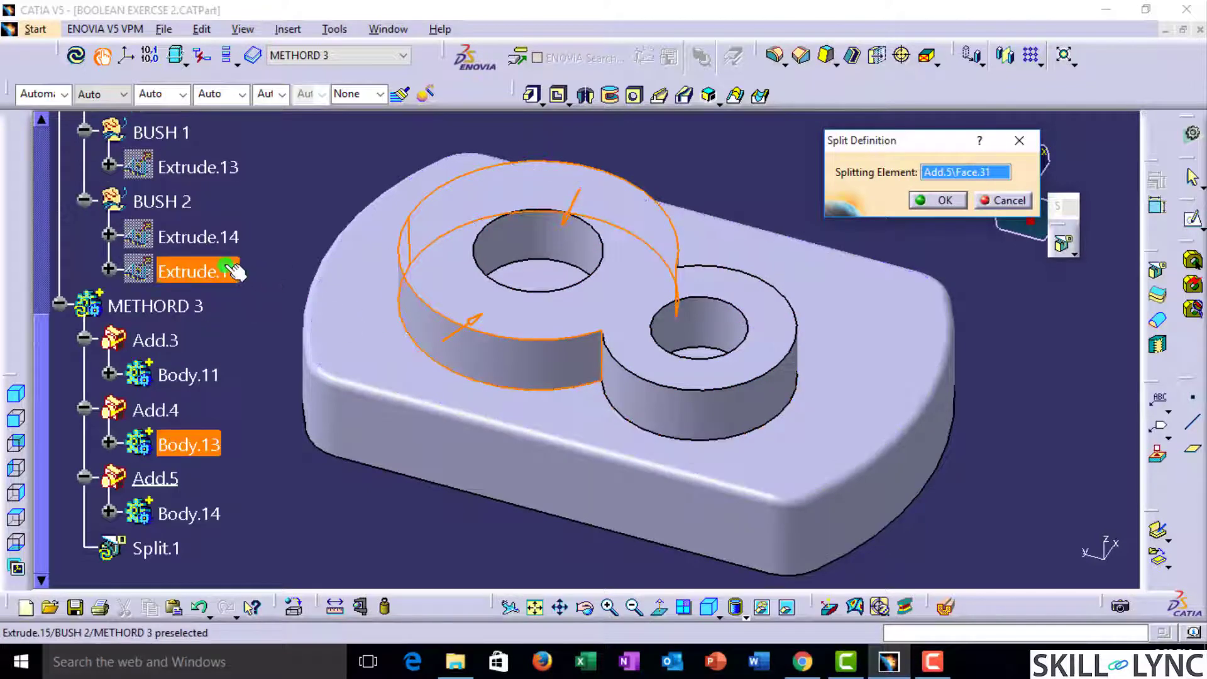
pyautogui.click(249, 274)
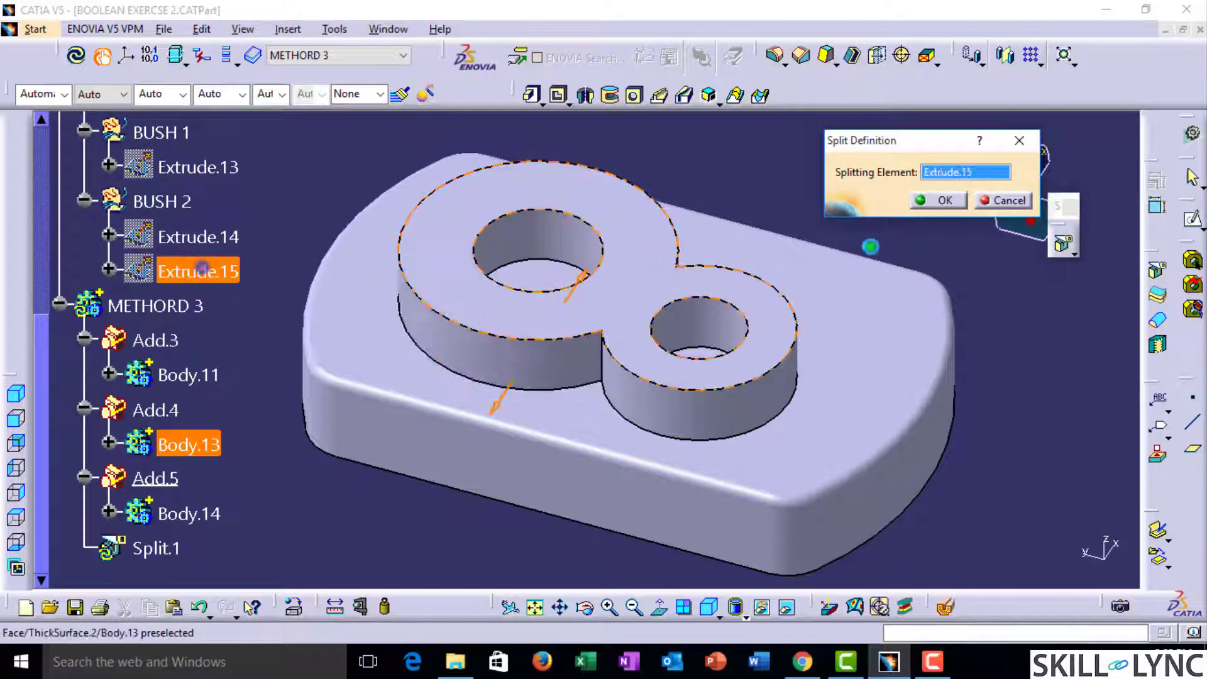
pyautogui.click(940, 201)
pyautogui.moveTo(614, 385); pyautogui.dragTo(916, 503, button='middle')
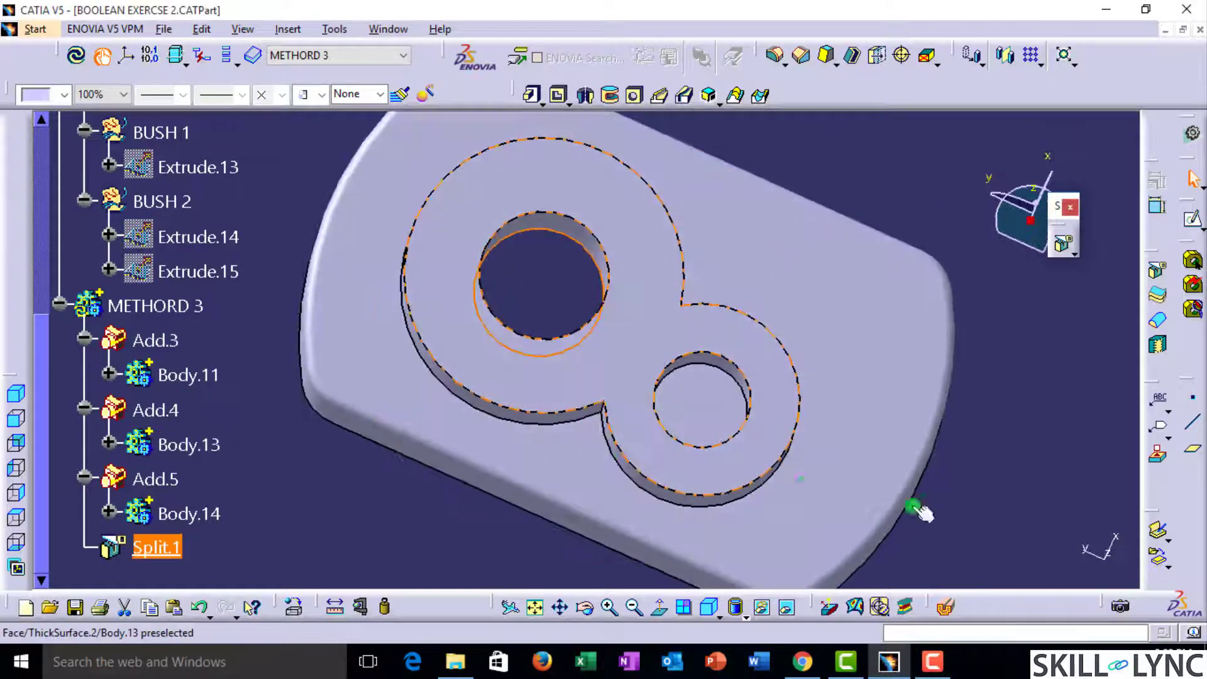
pyautogui.moveTo(645, 483); pyautogui.dragTo(757, 330, button='middle')
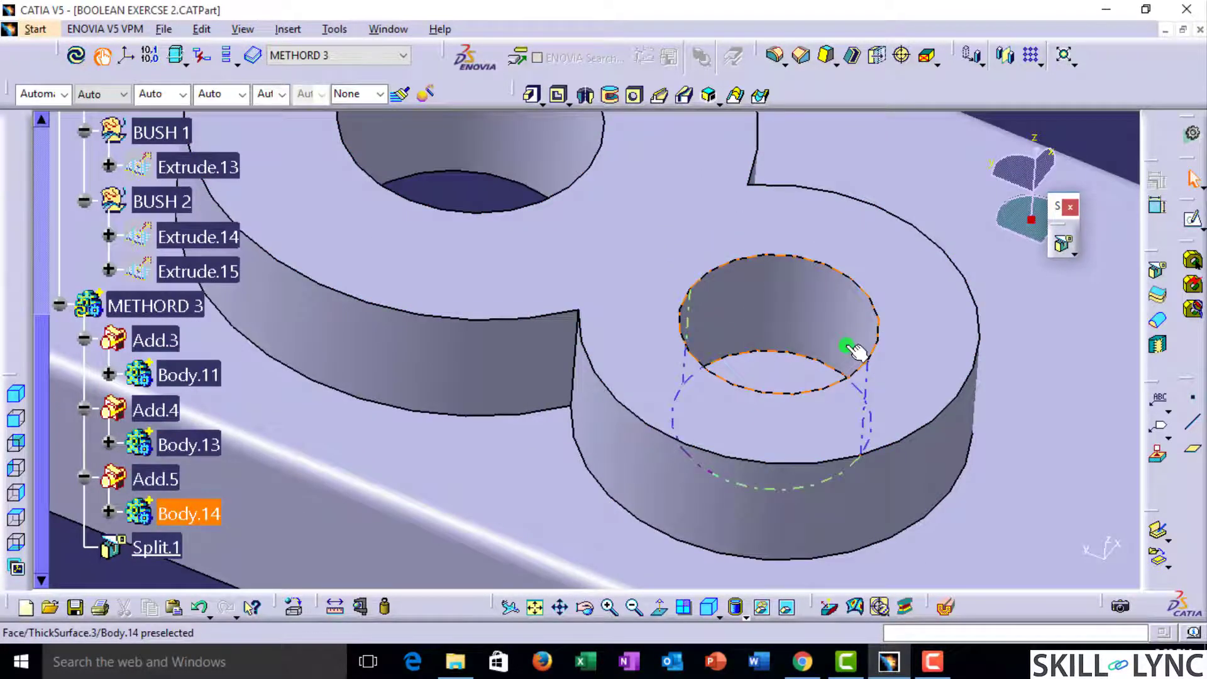
pyautogui.moveTo(905, 450); pyautogui.dragTo(258, 452, button='middle')
# Step: Insert a geometrical set named COUTERBORE with the METHORD 3 set as its father
pyautogui.scroll(4, 258, 452)
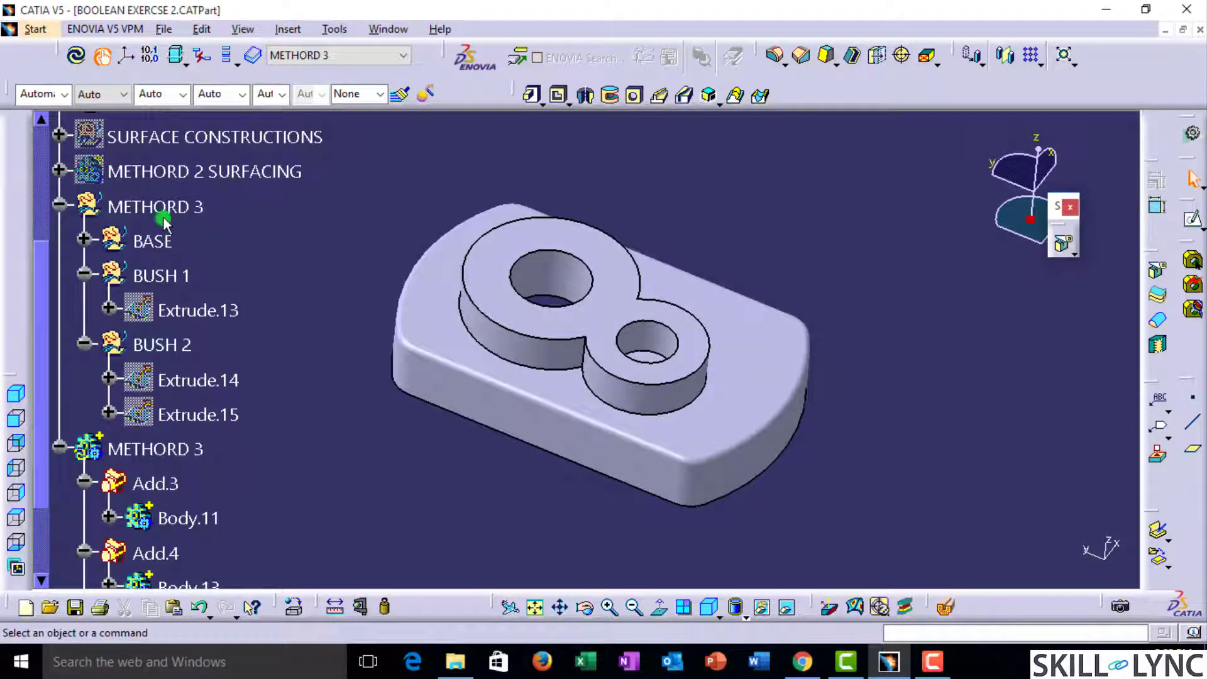
pyautogui.click(287, 29)
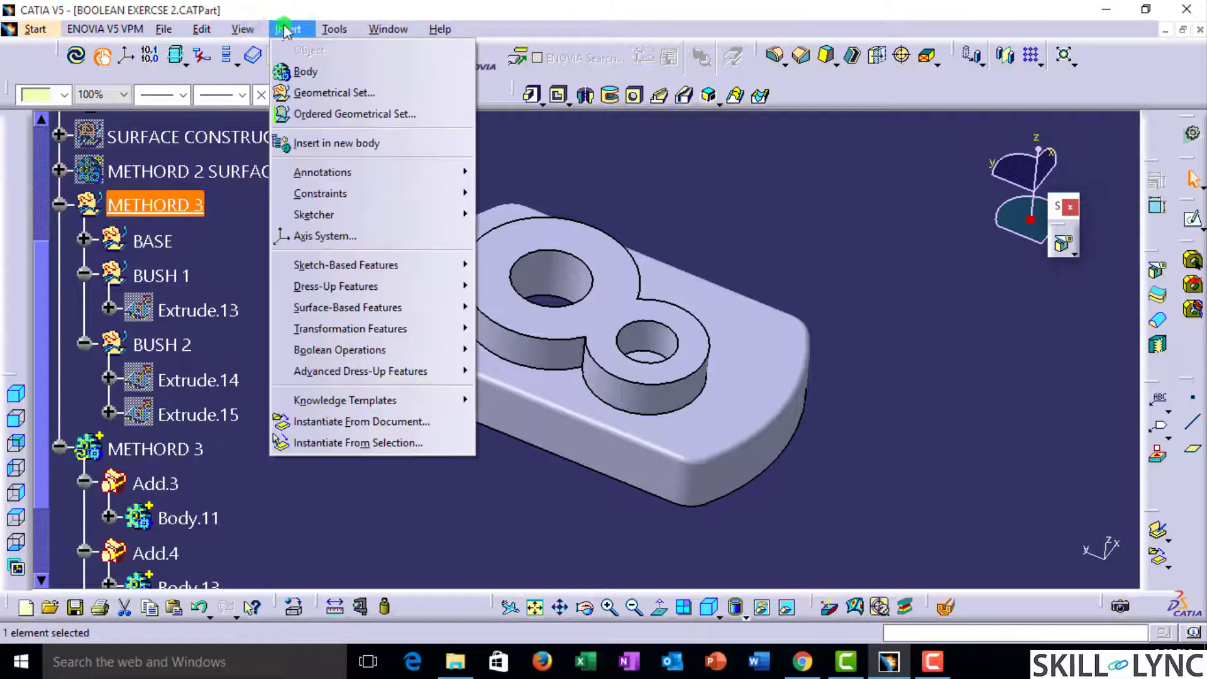
pyautogui.click(305, 89)
pyautogui.click(154, 202)
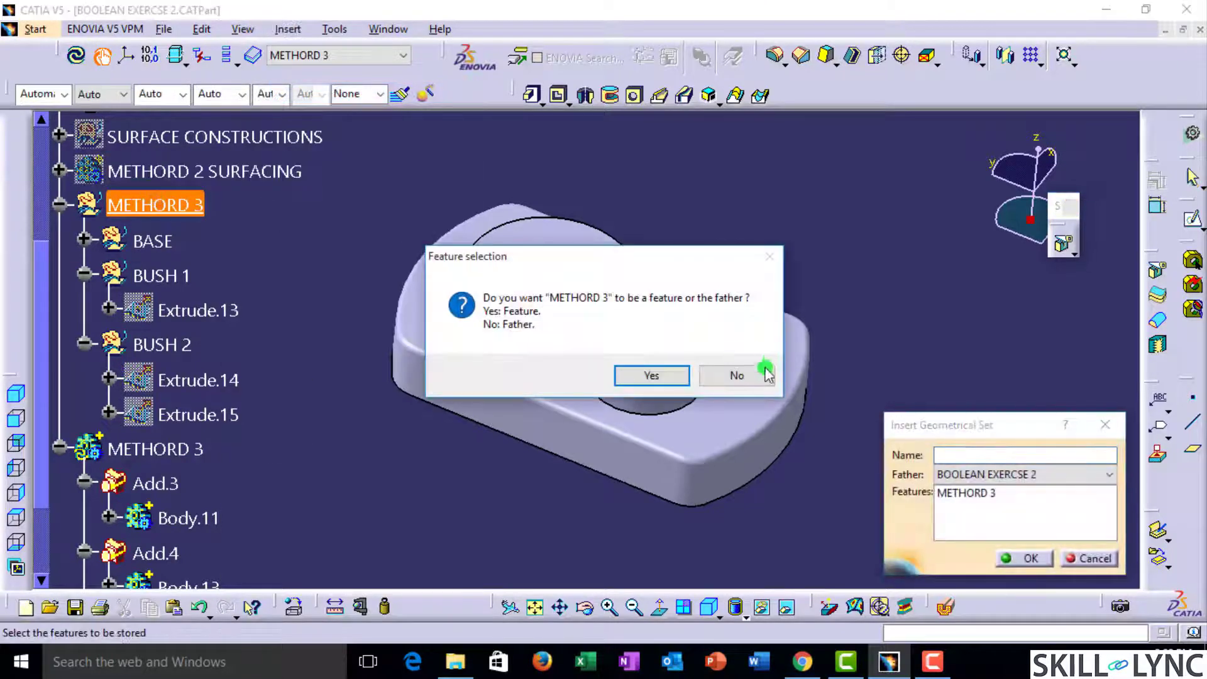
pyautogui.click(745, 375)
pyautogui.click(960, 454)
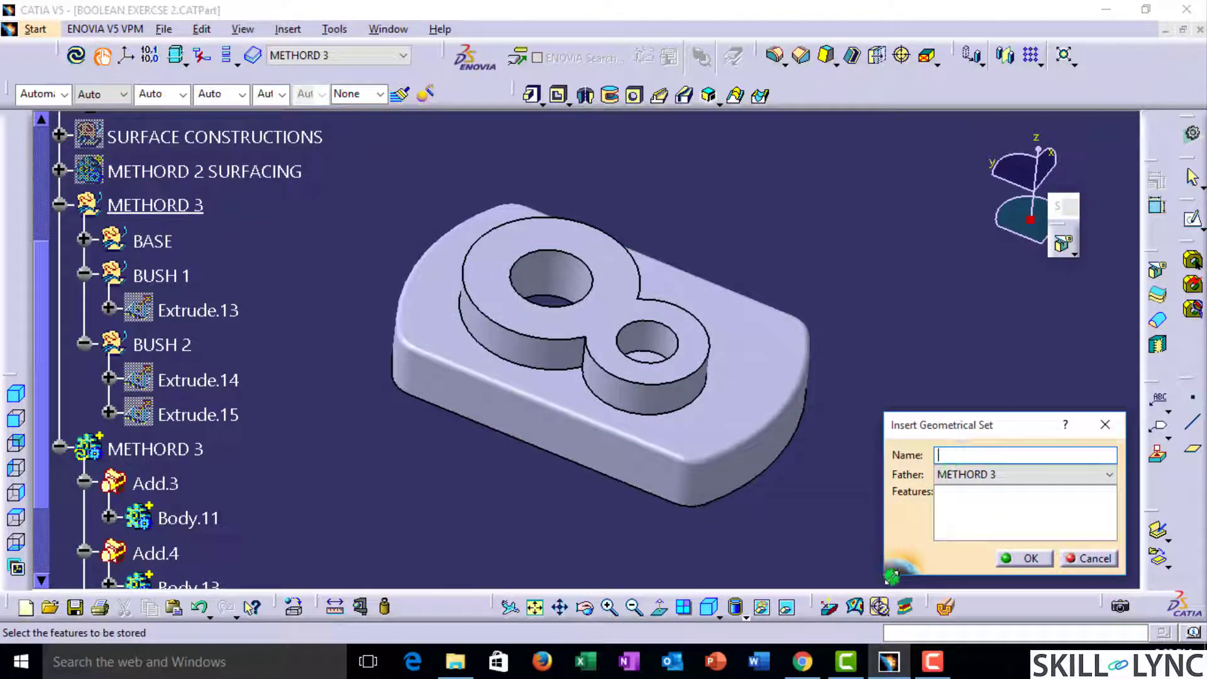
pyautogui.write('COUTER')
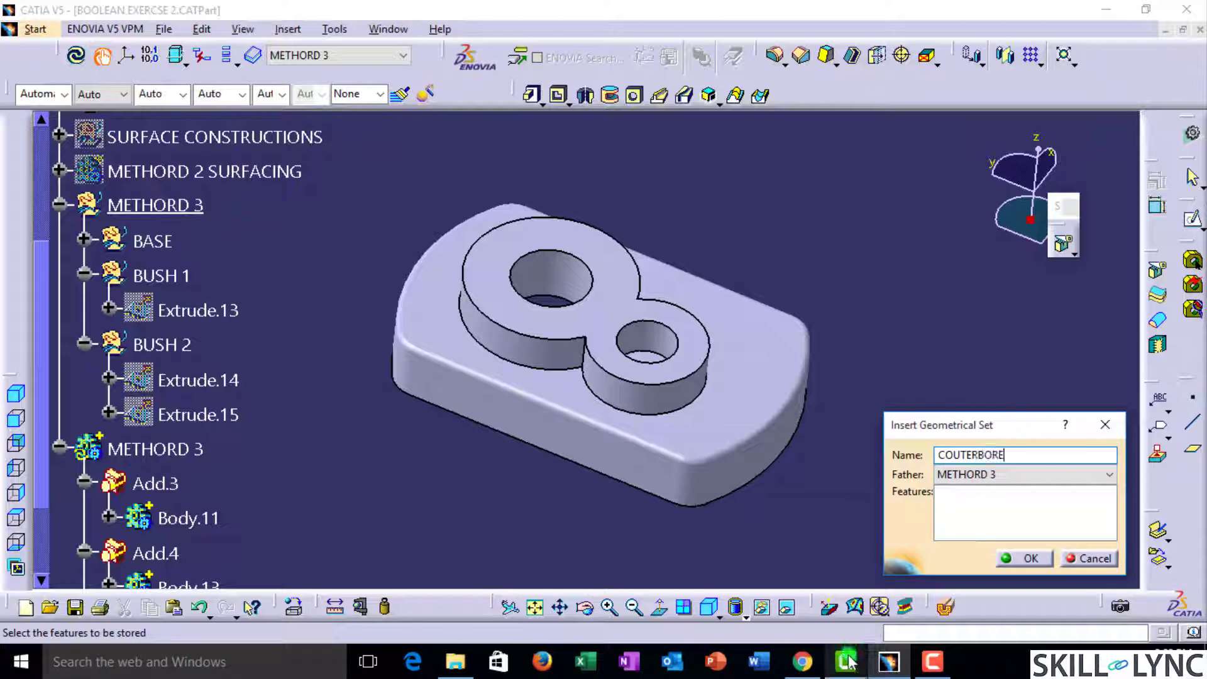
pyautogui.press('Return')
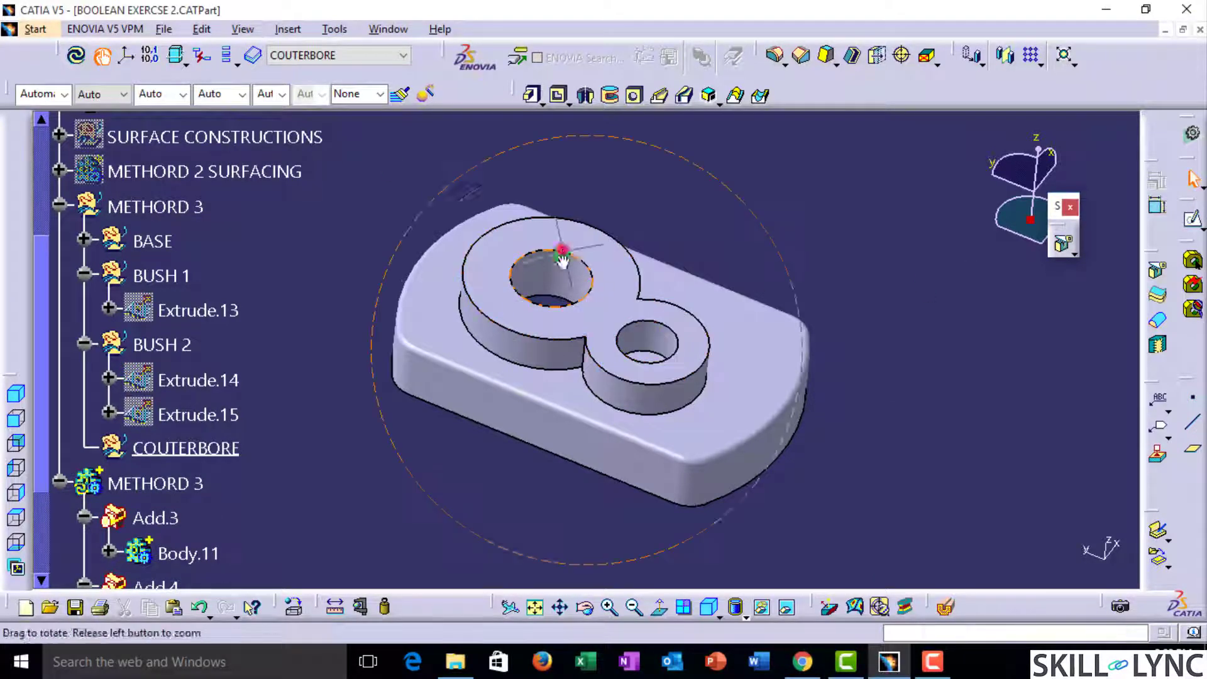
pyautogui.moveTo(563, 262); pyautogui.dragTo(604, 330, button='middle')
pyautogui.scroll(-2, 426, 347)
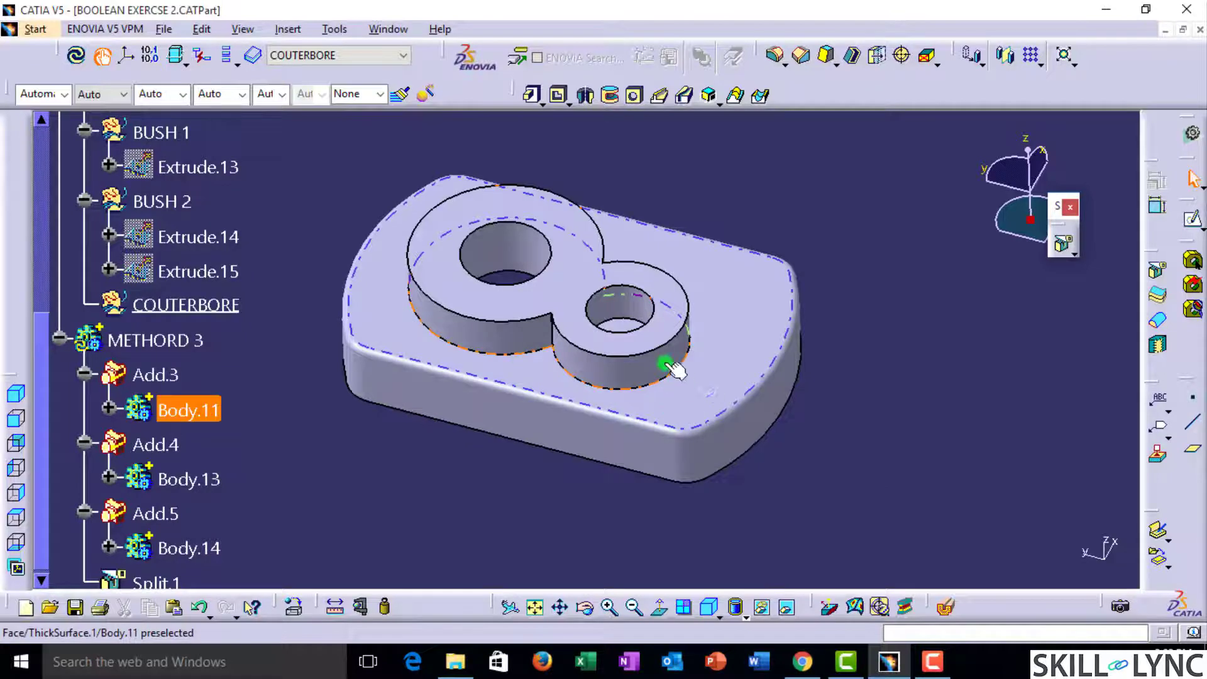
pyautogui.moveTo(675, 370); pyautogui.dragTo(440, 383, button='middle')
pyautogui.moveTo(605, 247); pyautogui.dragTo(488, 376, button='middle')
pyautogui.scroll(-2, 368, 424)
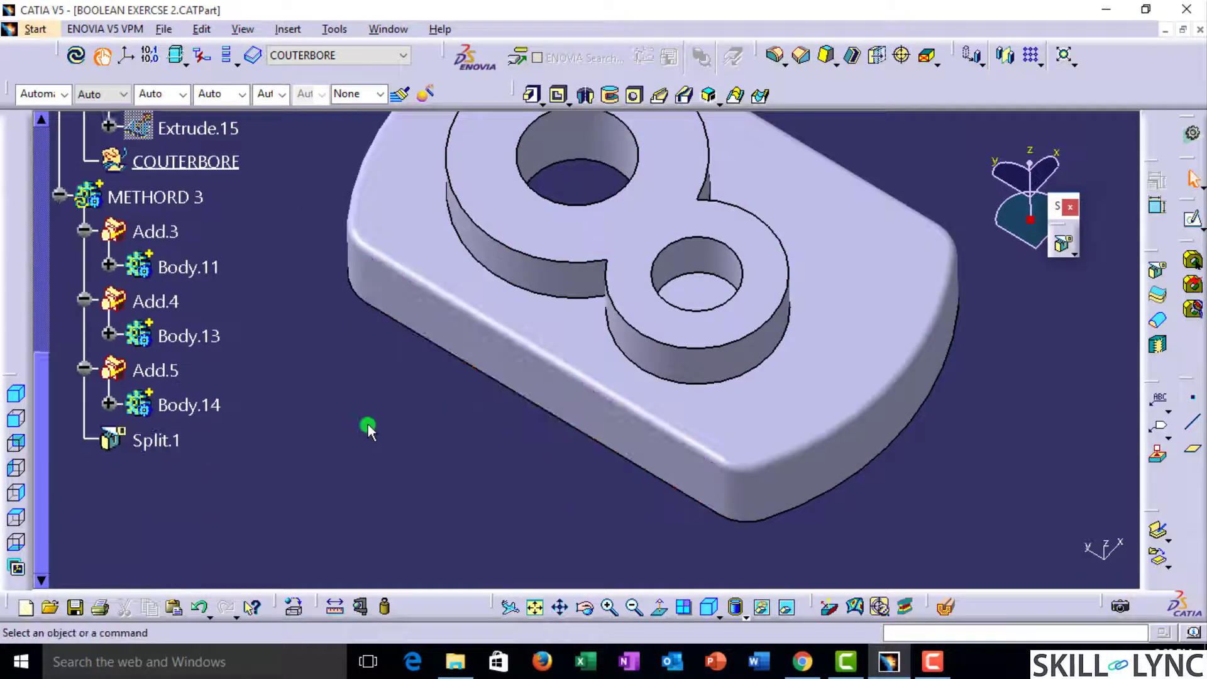
pyautogui.scroll(6, 275, 391)
pyautogui.scroll(-3, 261, 376)
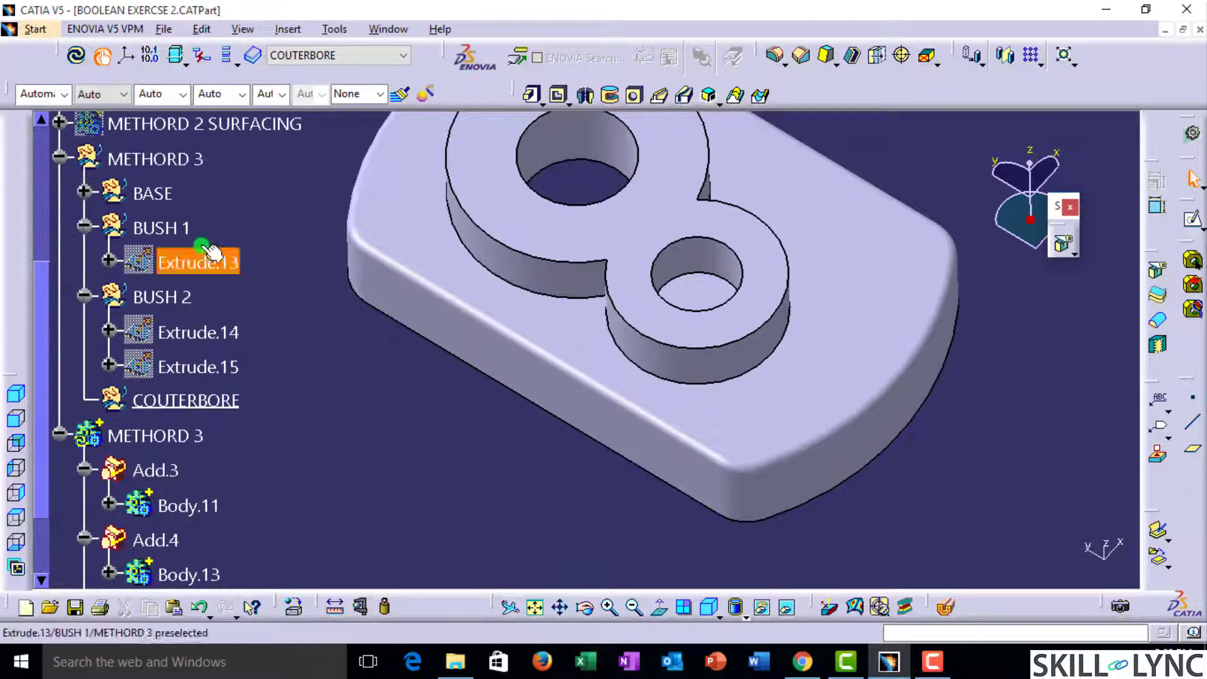
pyautogui.doubleClick(166, 164)
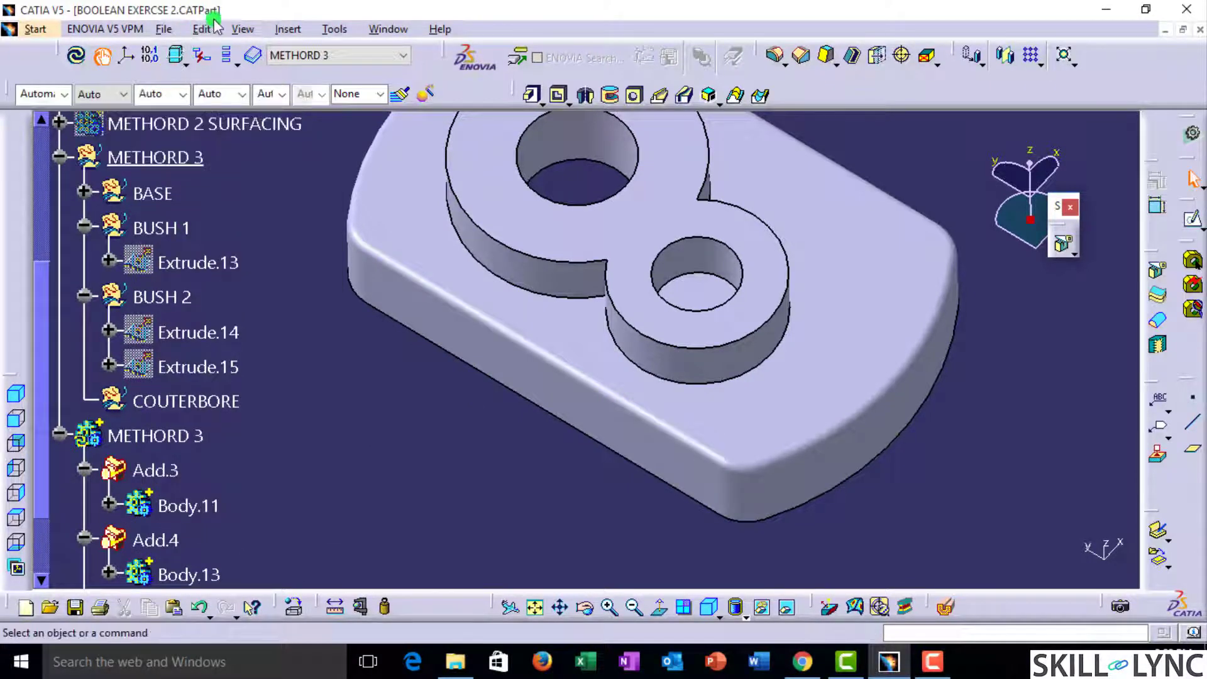
pyautogui.click(243, 29)
pyautogui.click(324, 93)
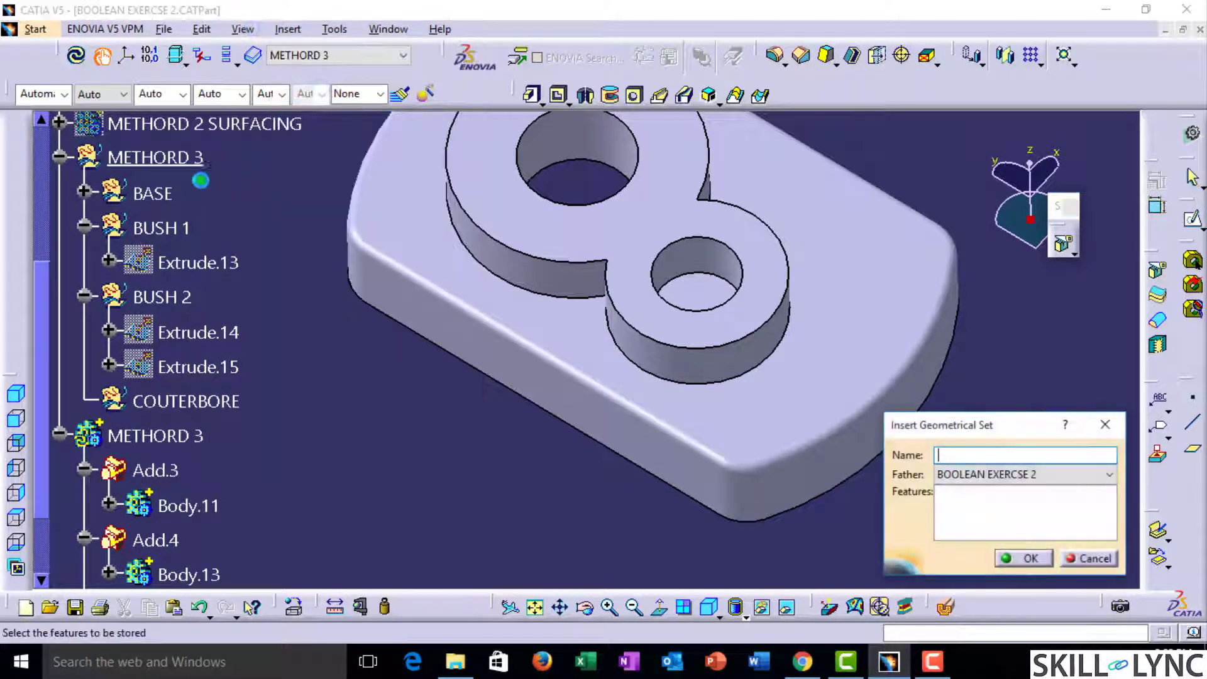
pyautogui.click(182, 160)
pyautogui.click(747, 381)
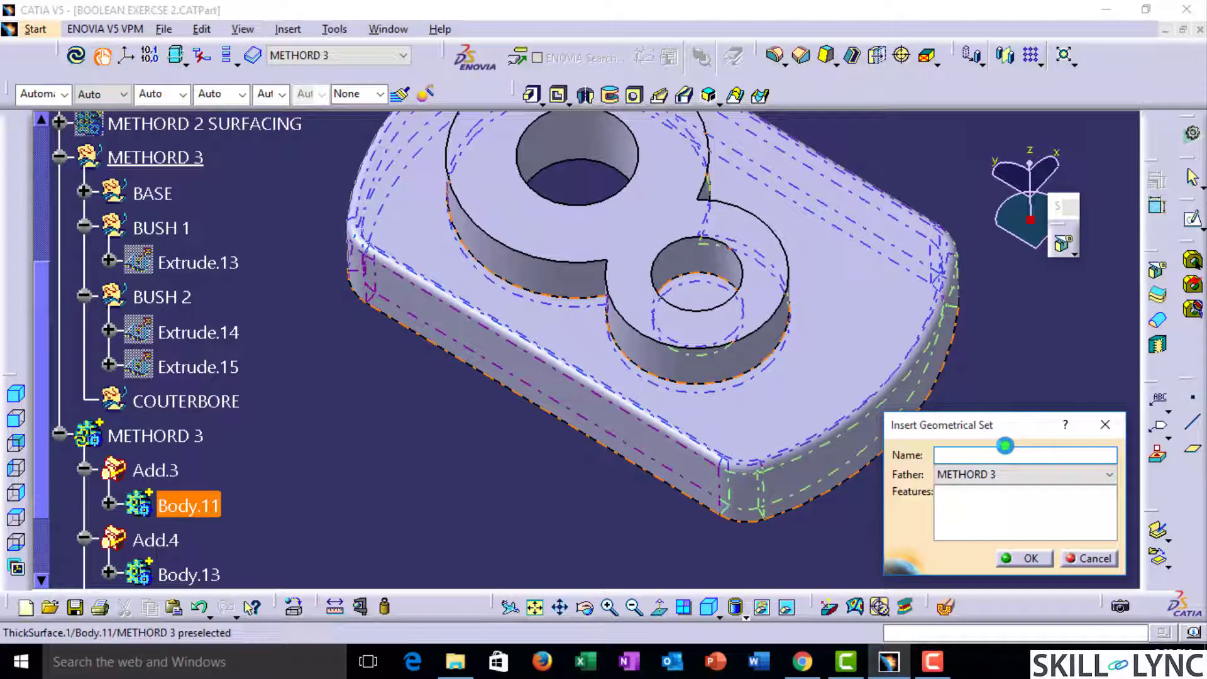
pyautogui.press('Escape')
# Step: Make the BUSH 2 geometrical set the in-work object and switch to the Generative Shape Design workbench
pyautogui.click(179, 298)
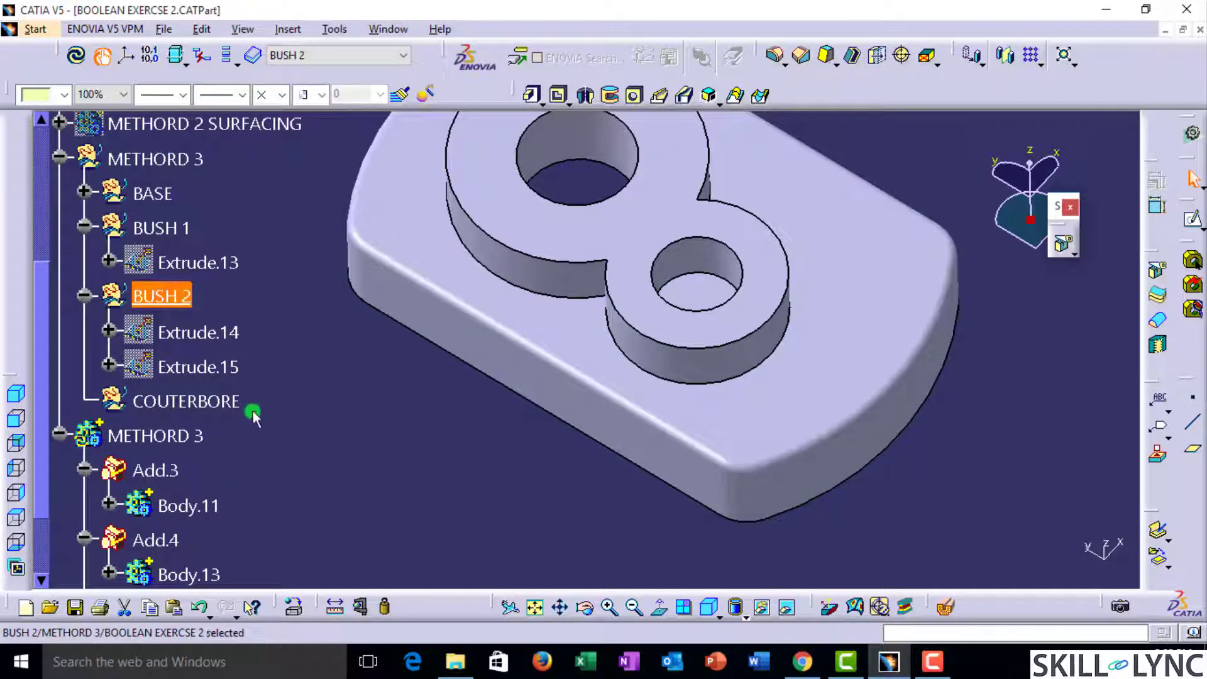
pyautogui.click(281, 417)
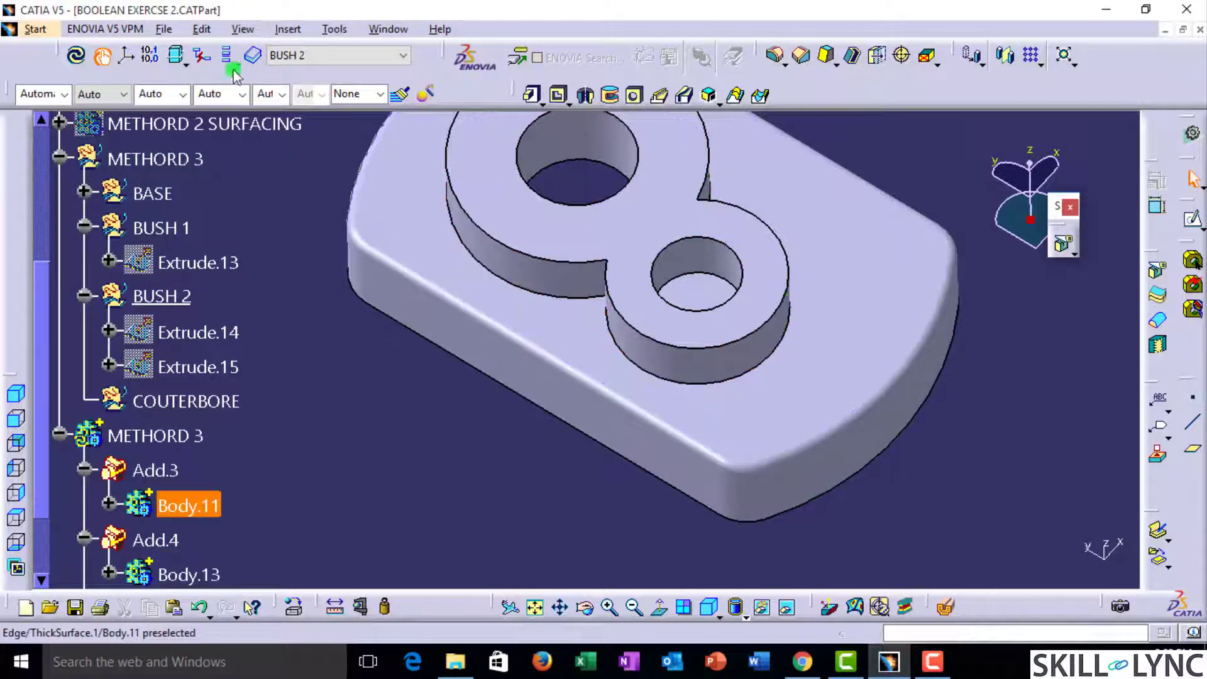
pyautogui.click(14, 31)
pyautogui.moveTo(75, 93)
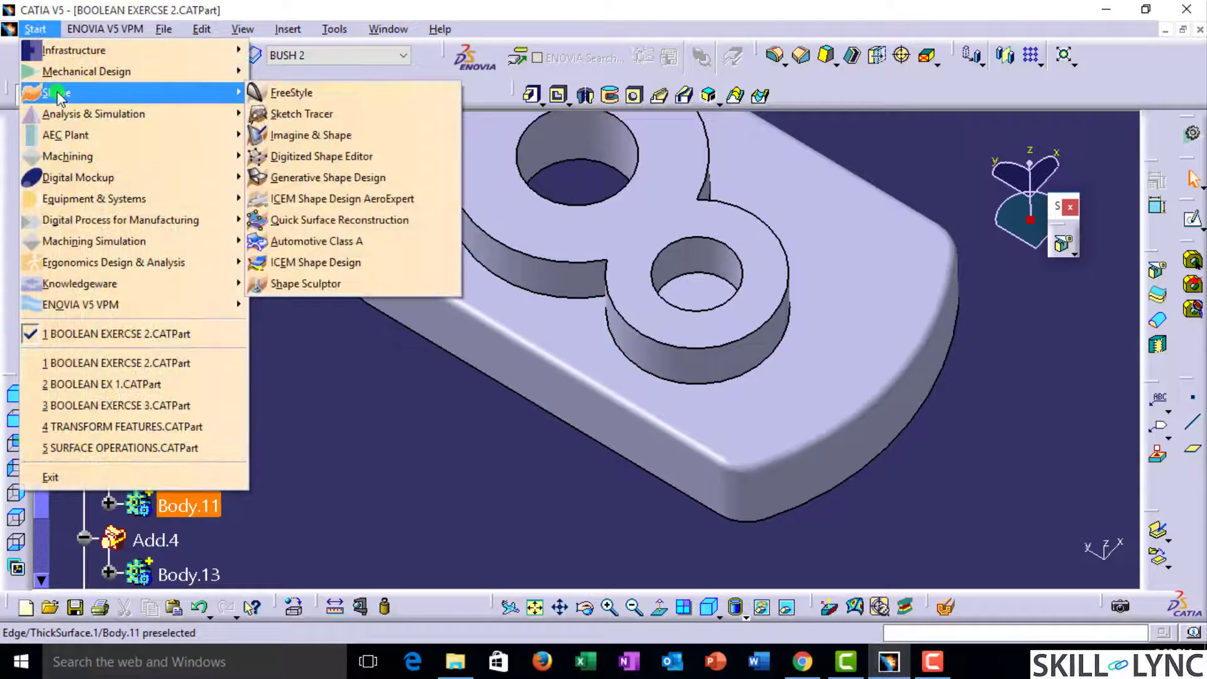
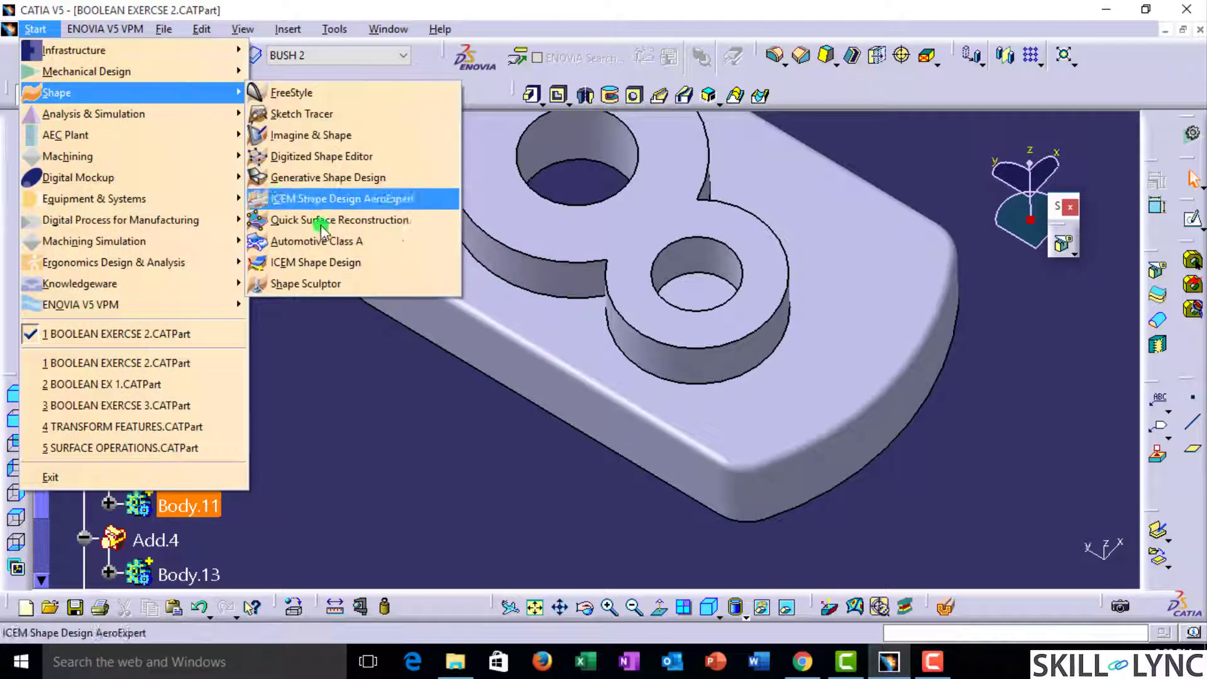
pyautogui.click(334, 178)
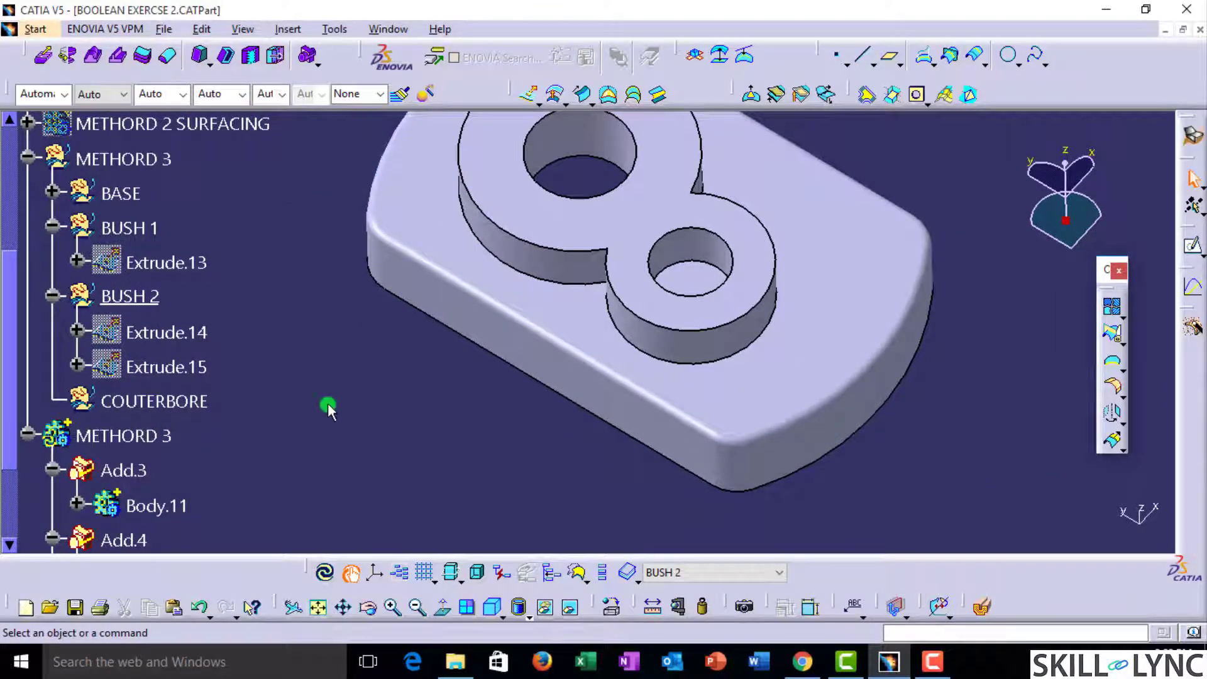
# Step: Collapse the BUSH 1 and BASE sets under CONSTRUCTIONS in the specification tree
pyautogui.scroll(5, 328, 409)
pyautogui.click(29, 374)
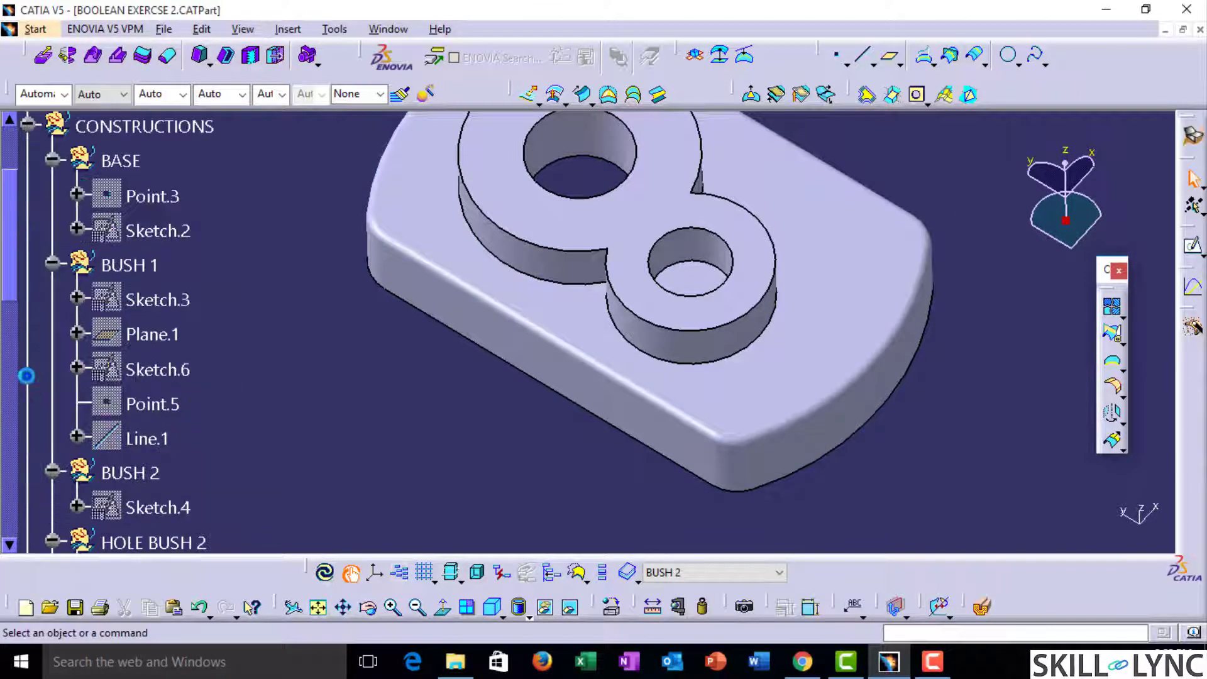
pyautogui.scroll(-2, 29, 379)
pyautogui.scroll(2, 65, 329)
pyautogui.click(56, 264)
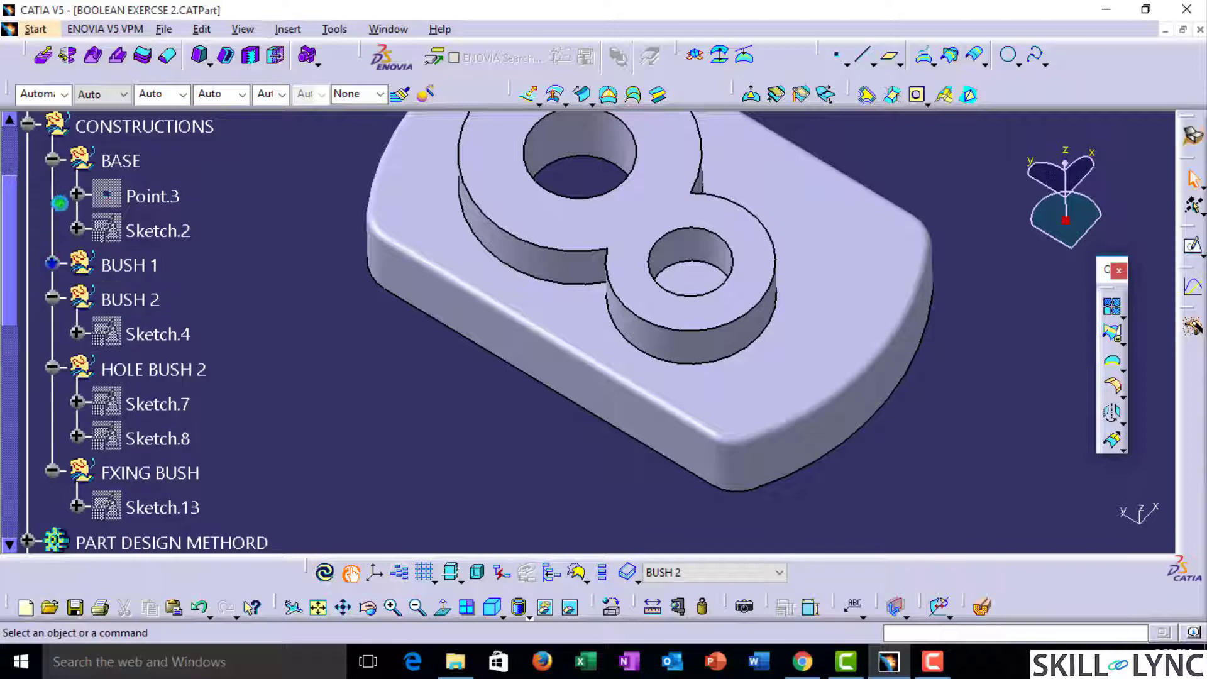
pyautogui.click(51, 161)
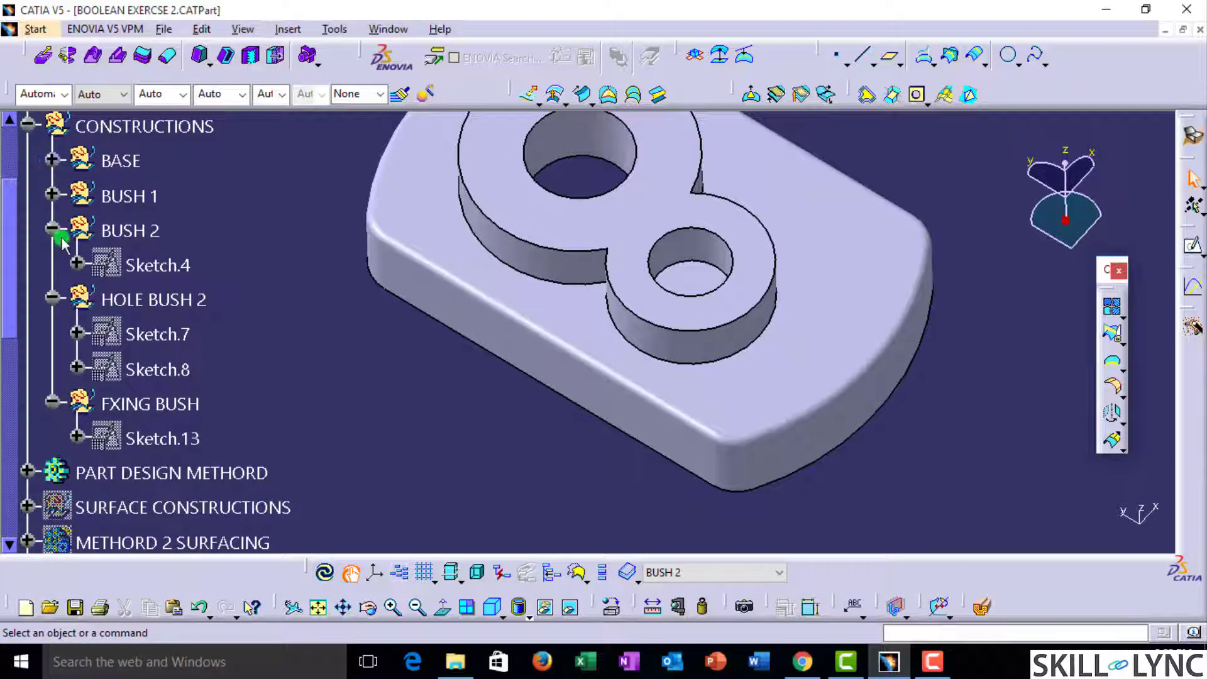
pyautogui.doubleClick(176, 267)
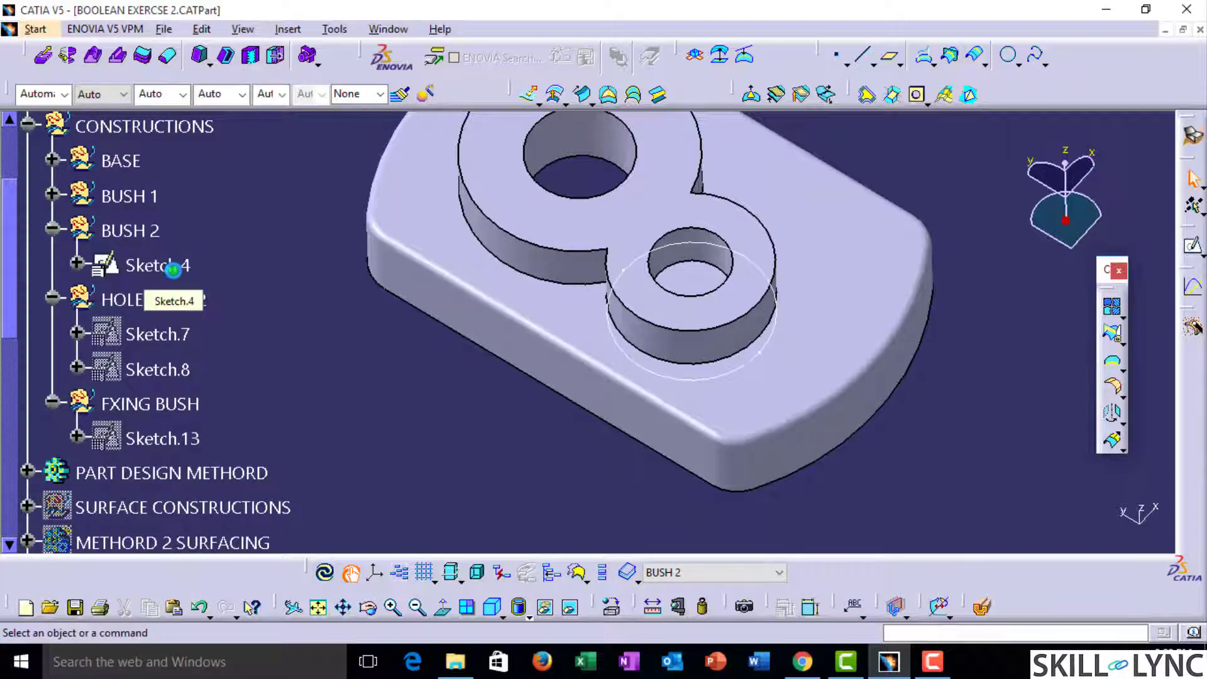
pyautogui.moveTo(534, 191); pyautogui.dragTo(526, 280, button='middle')
pyautogui.click(161, 267)
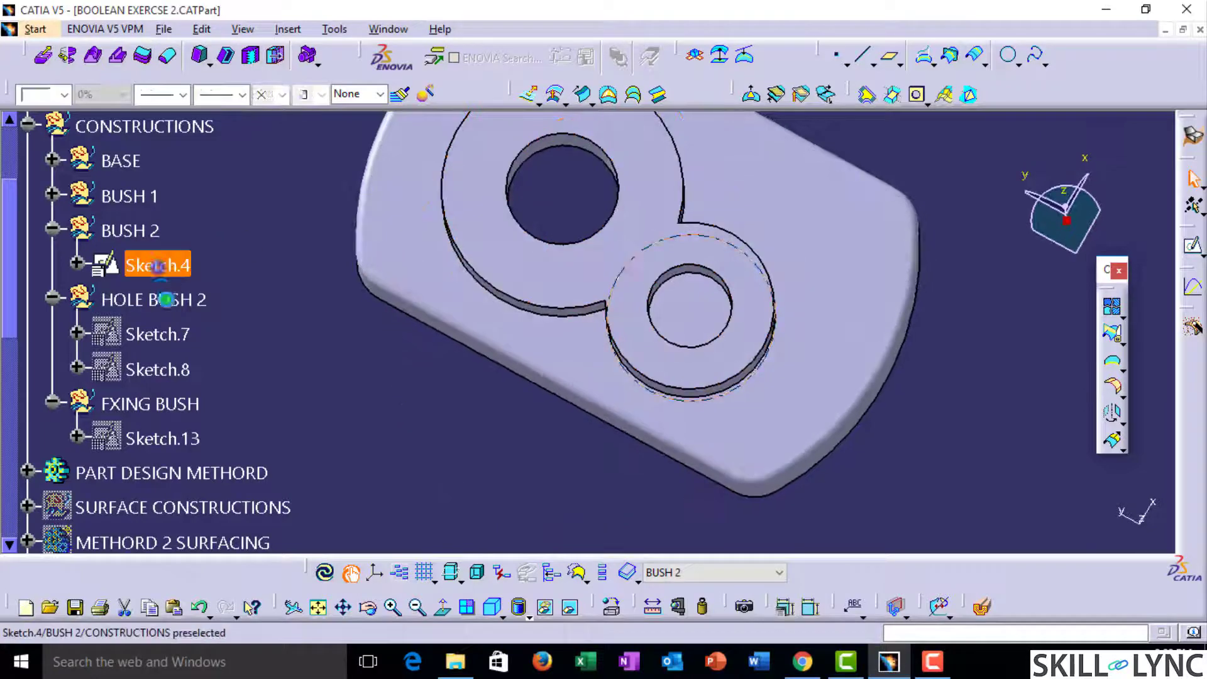
pyautogui.press('space')
# Step: Show the hole circles Sketch.7 and Sketch.8 from the HOLE BUSH 2 construction set
pyautogui.doubleClick(170, 339)
pyautogui.doubleClick(176, 369)
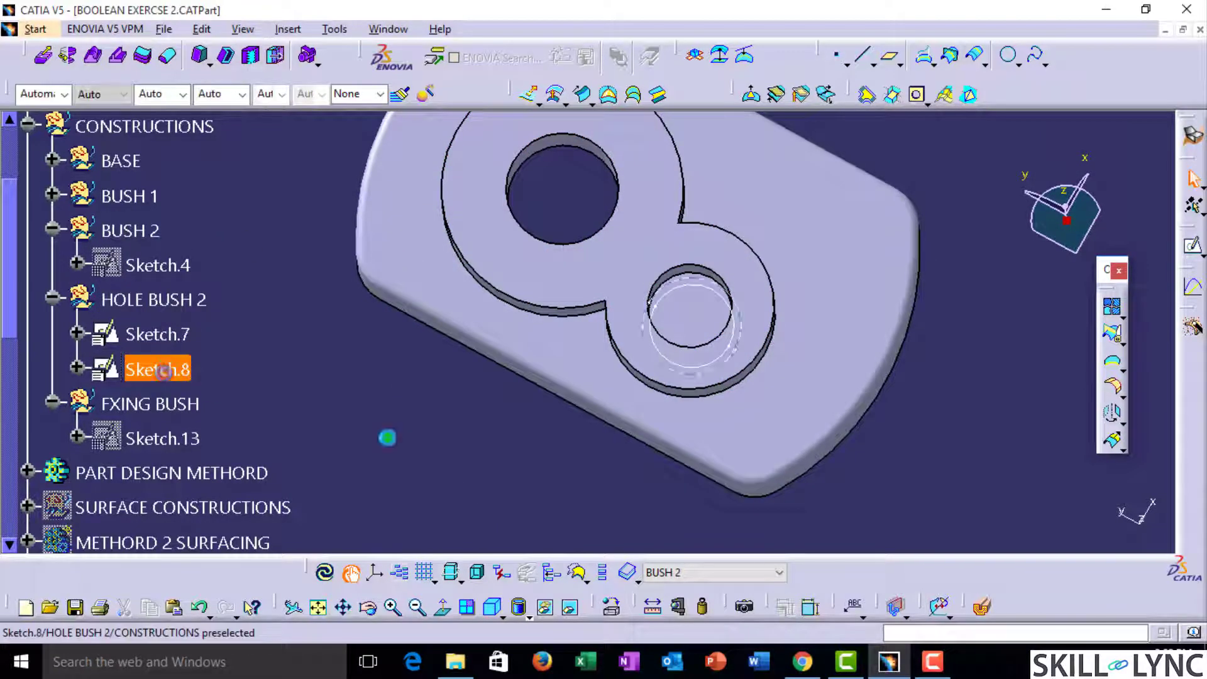
pyautogui.moveTo(388, 436)
pyautogui.mouseDown(button='middle')
pyautogui.moveTo(528, 319)
pyautogui.moveTo(604, 396)
pyautogui.moveTo(629, 371)
pyautogui.mouseUp(button='middle')
pyautogui.click(914, 168)
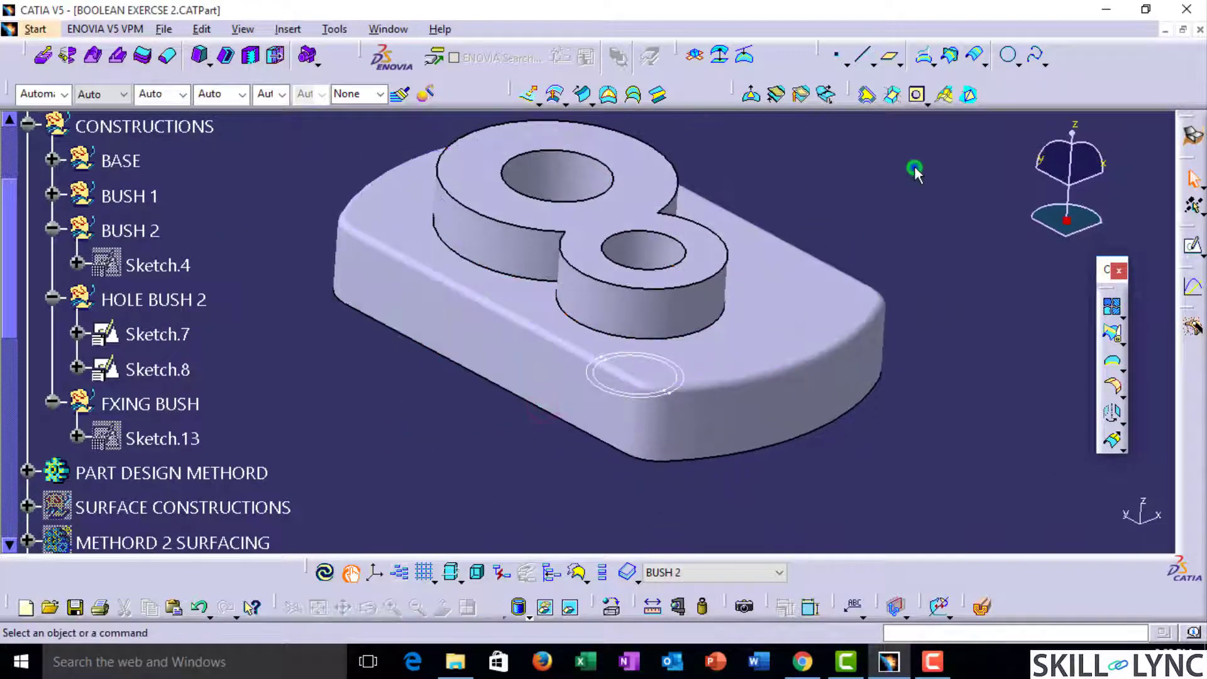
# Step: Extrude Sketch.8 and Sketch.7 as separate cylindrical surfaces, each with limits of 88 mm and 61 mm
pyautogui.click(529, 94)
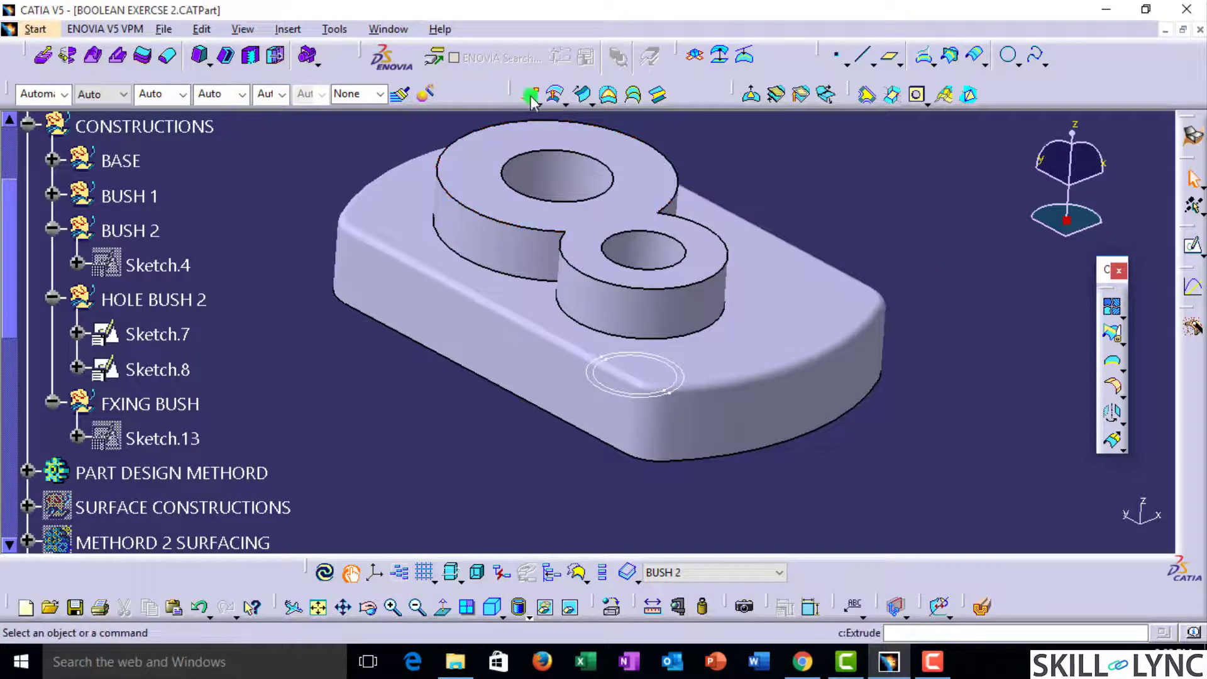
pyautogui.click(612, 394)
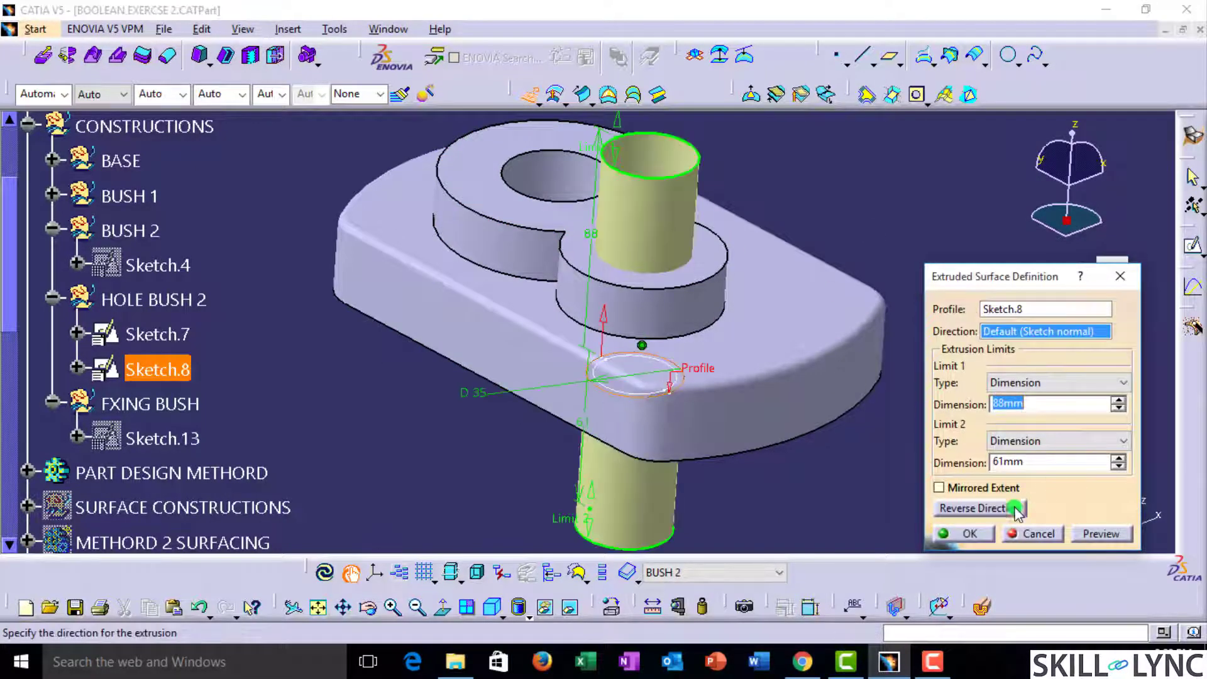
pyautogui.click(974, 532)
pyautogui.click(531, 96)
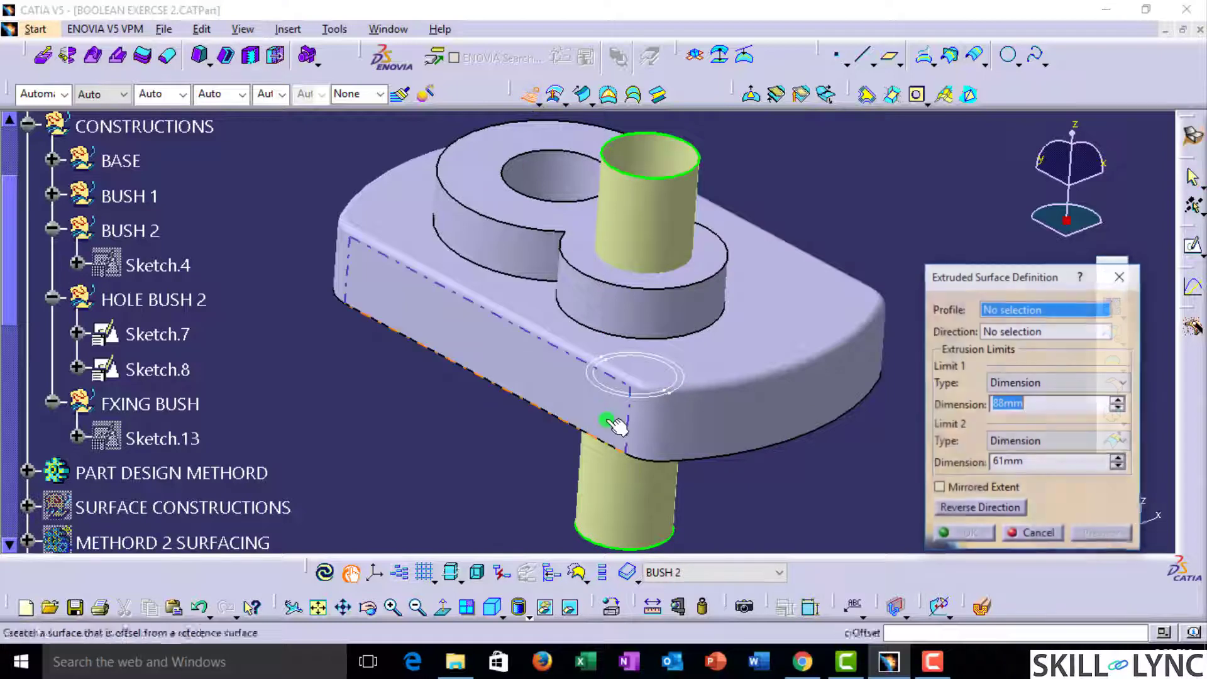
pyautogui.click(619, 365)
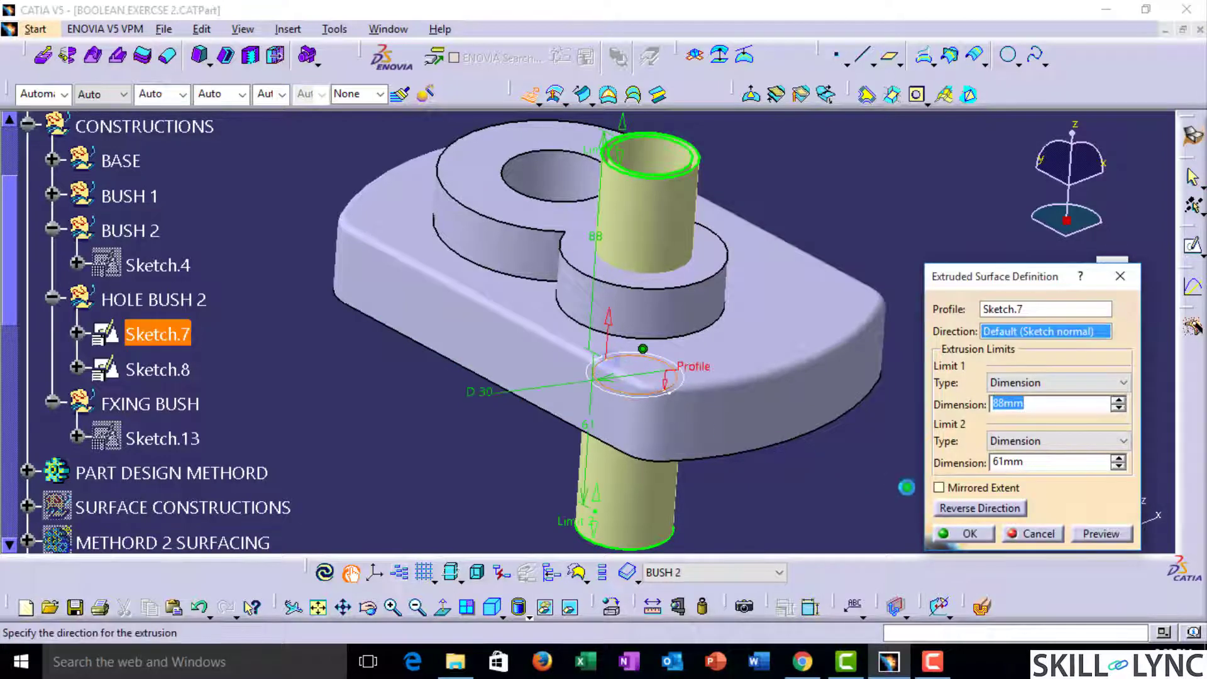
pyautogui.click(975, 534)
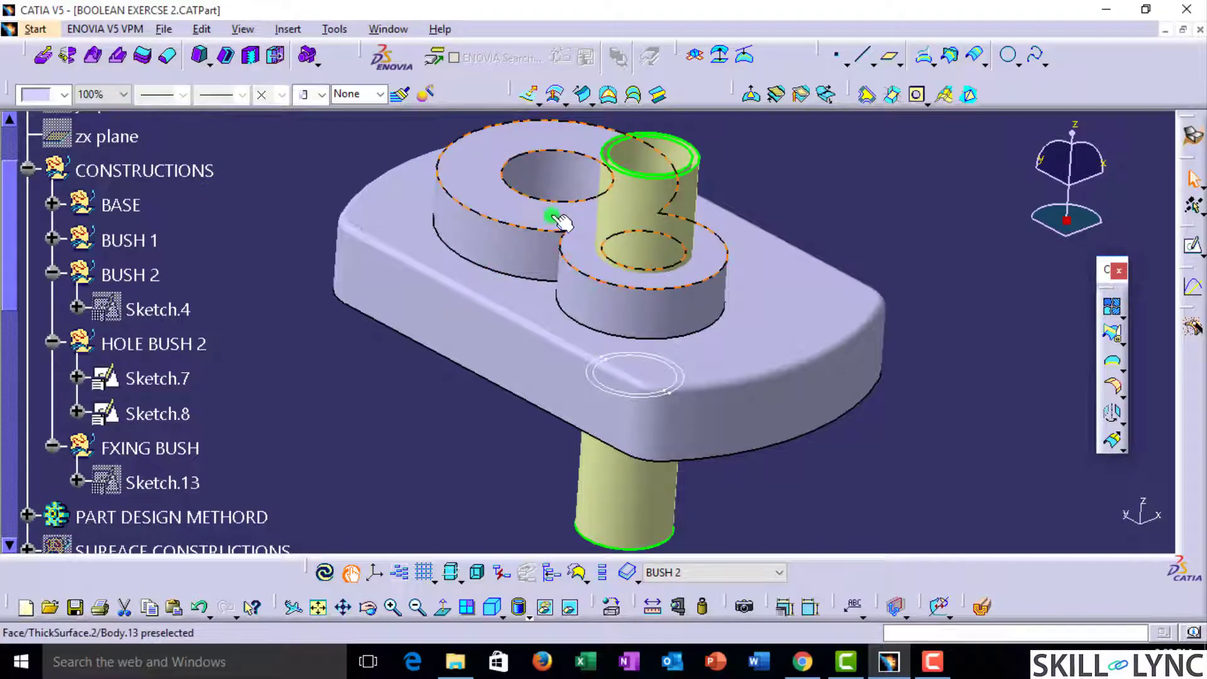
# Step: Copy Offset.8 from the METHORD 3 BASE set and paste it into the BUSH 2 set
pyautogui.moveTo(559, 220); pyautogui.dragTo(673, 244, button='middle')
pyautogui.click(367, 278)
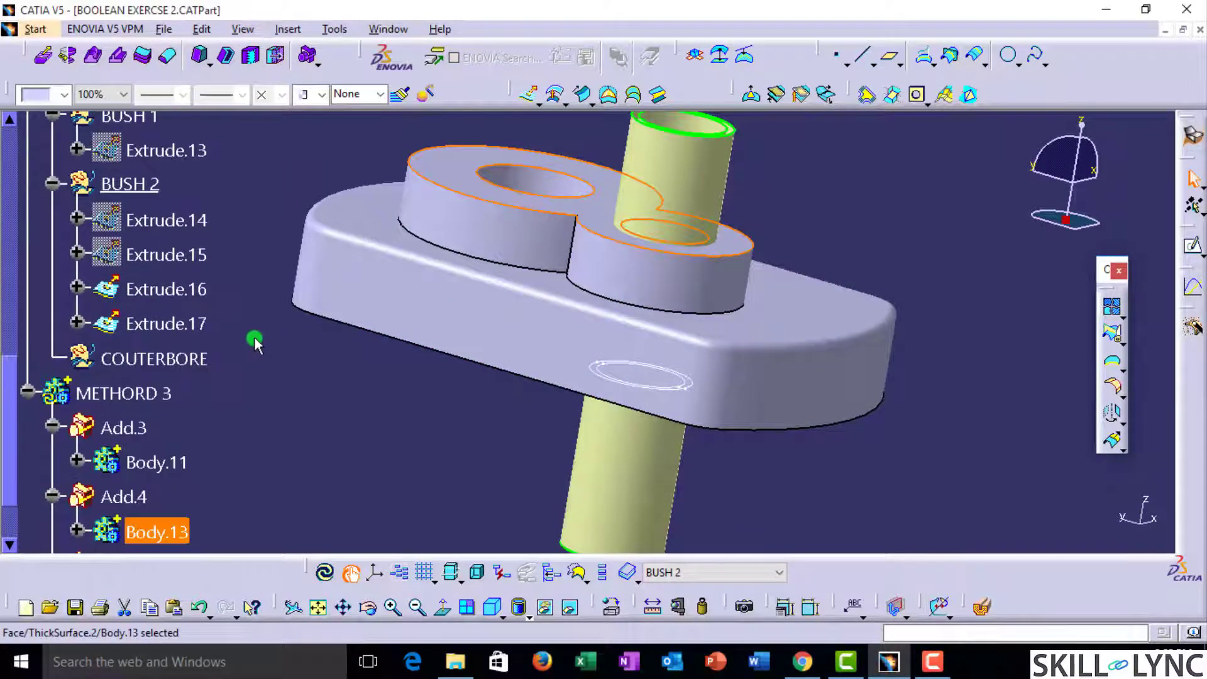
pyautogui.scroll(-1, 255, 342)
pyautogui.scroll(4, 255, 343)
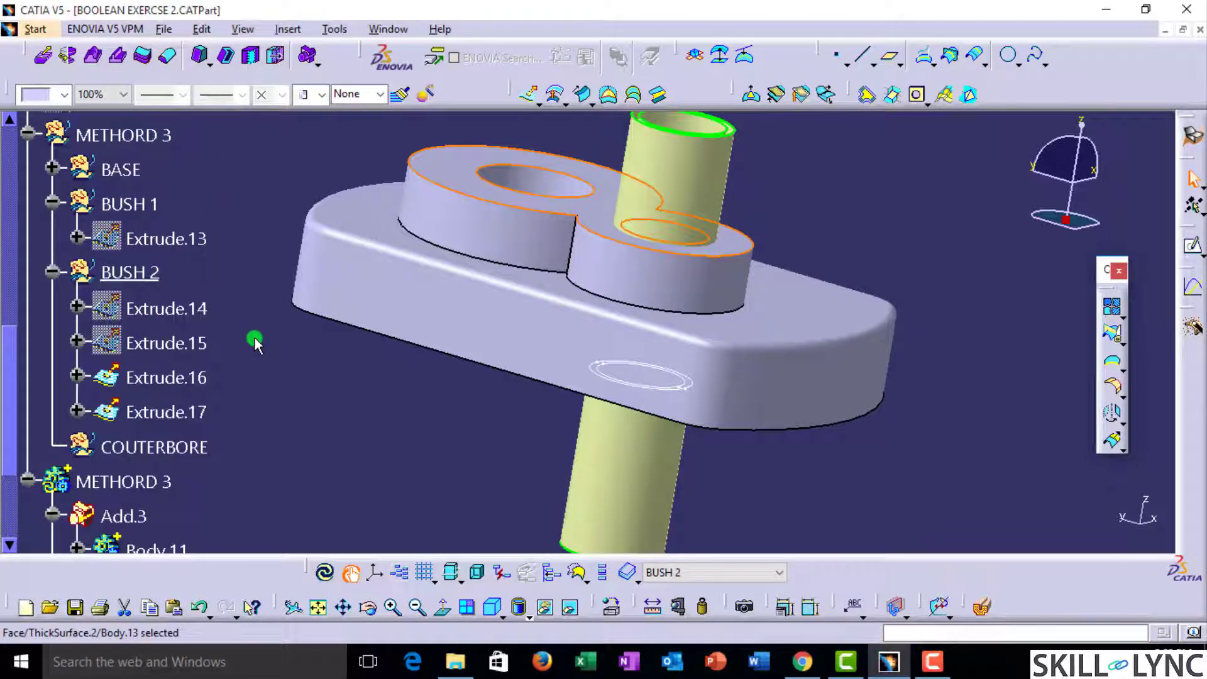
pyautogui.click(55, 167)
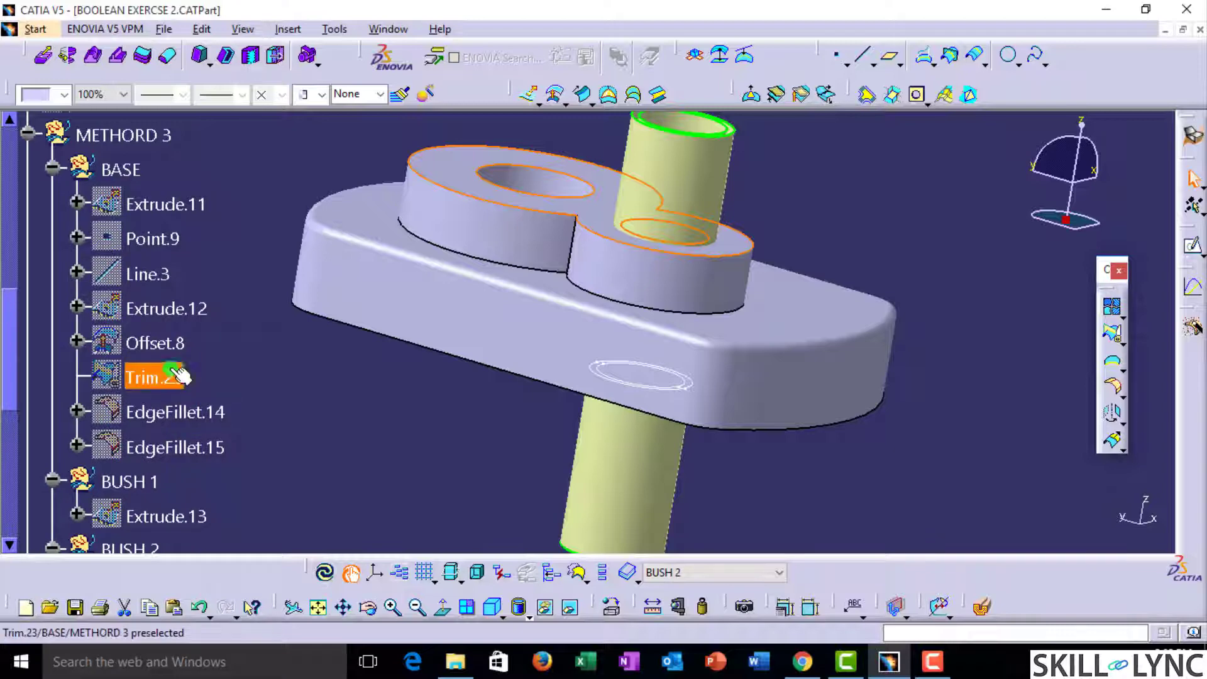
pyautogui.click(162, 342)
pyautogui.scroll(-5, 161, 342)
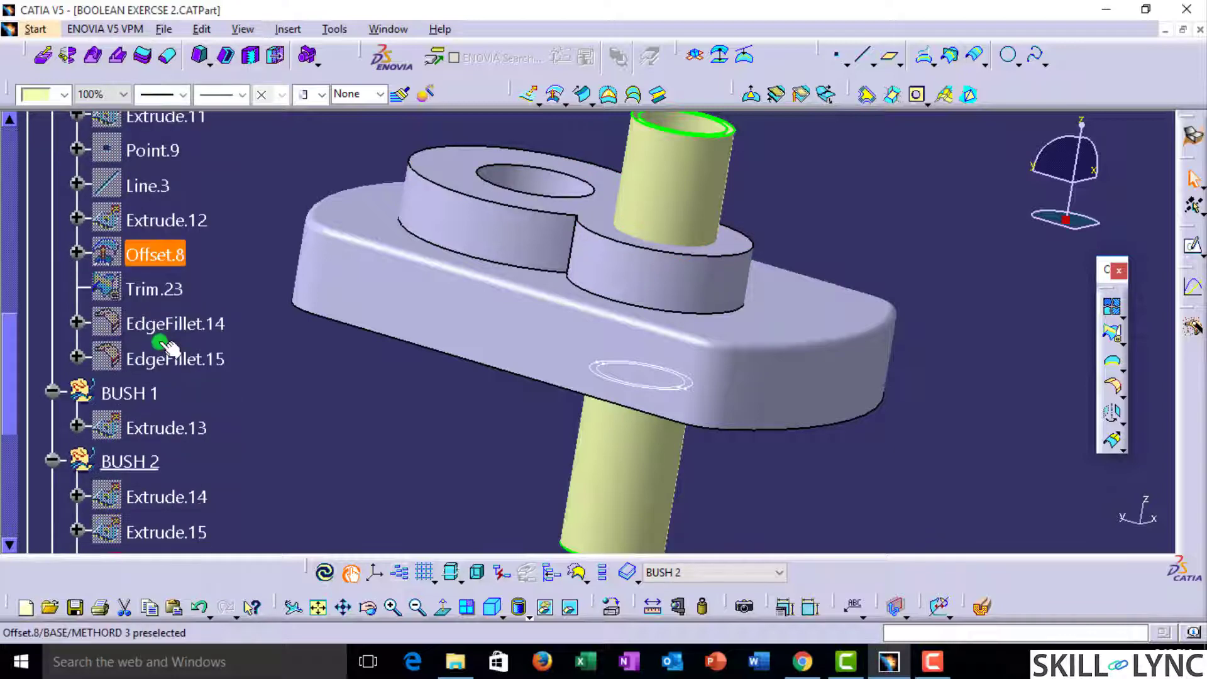
pyautogui.click(134, 366)
pyautogui.hotkey('ctrl', 'v')
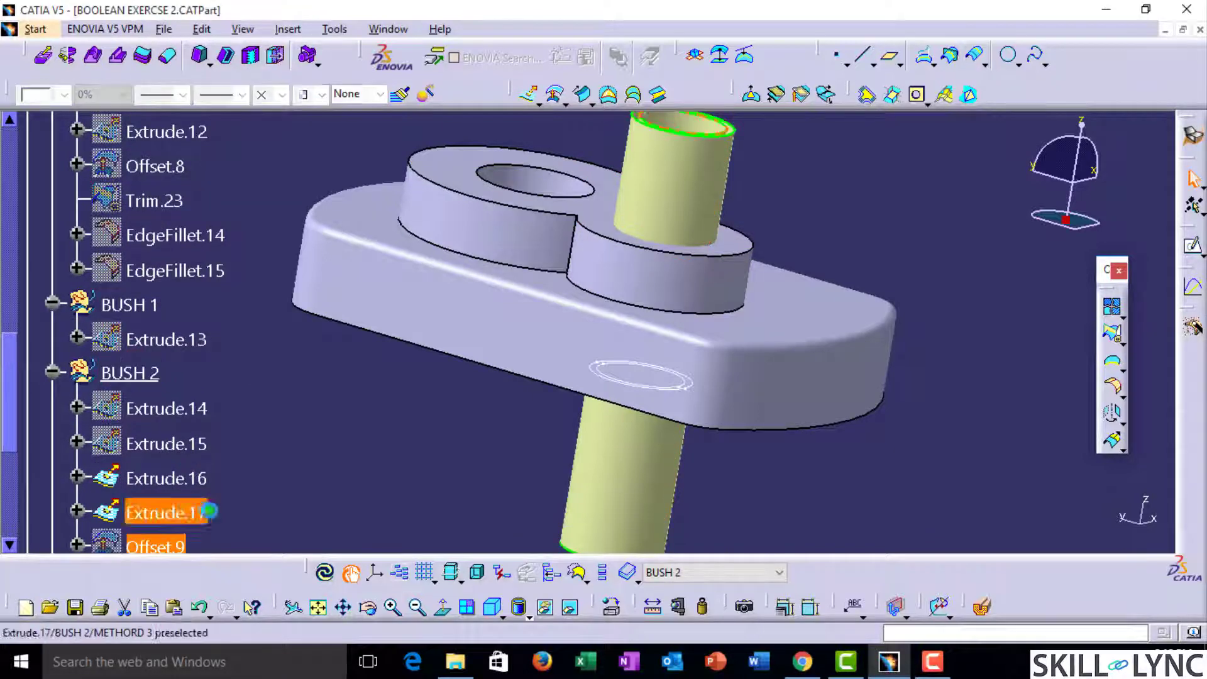
# Step: Reduce the pasted Extrude.12 offset from 50 mm by subtraction so it lies below the bushes' top face, and show the surface
pyautogui.doubleClick(157, 547)
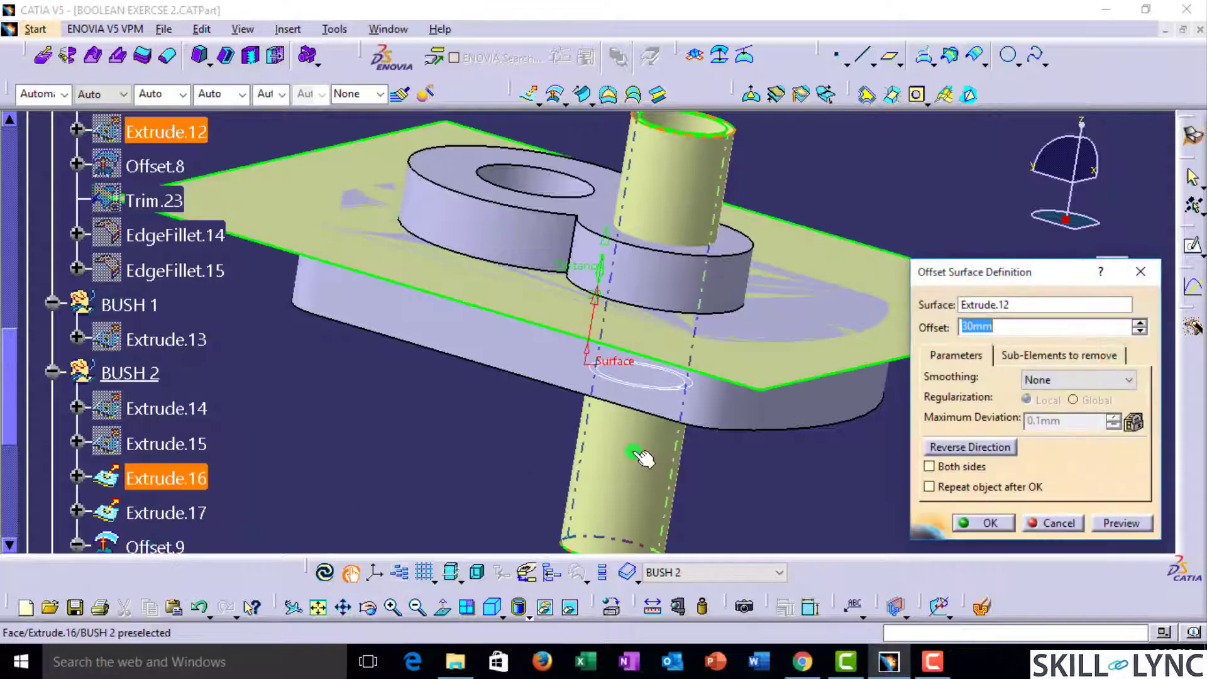
pyautogui.moveTo(602, 264); pyautogui.dragTo(617, 197)
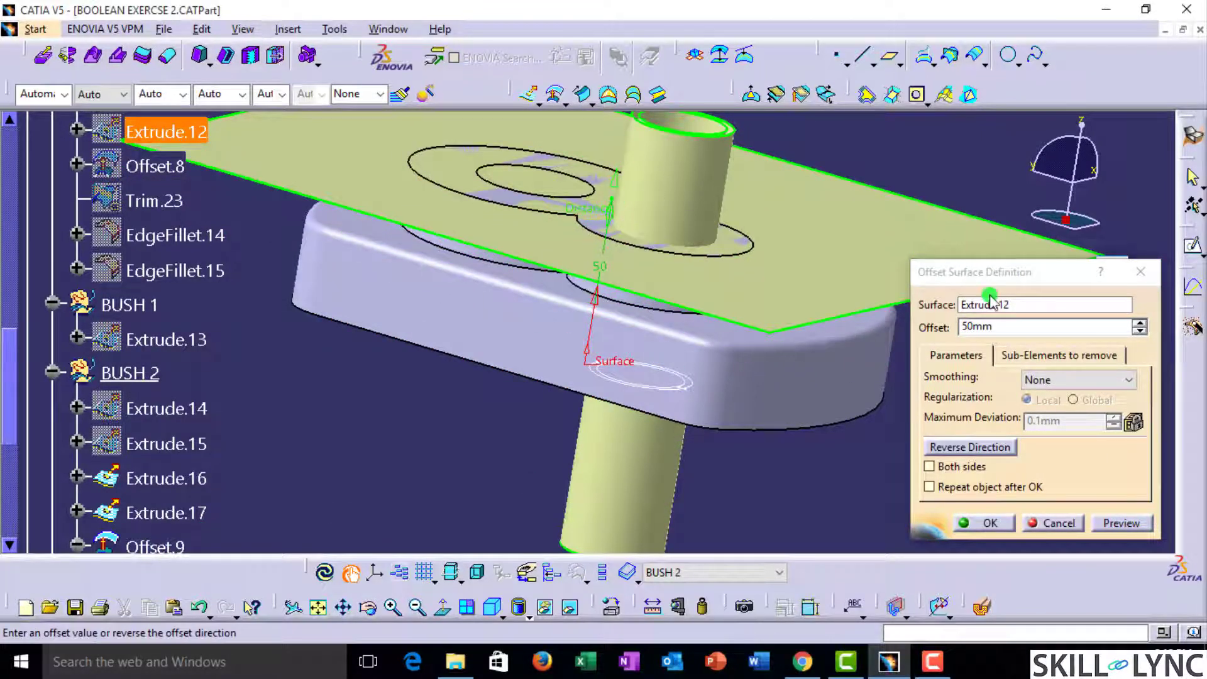
pyautogui.click(1014, 326)
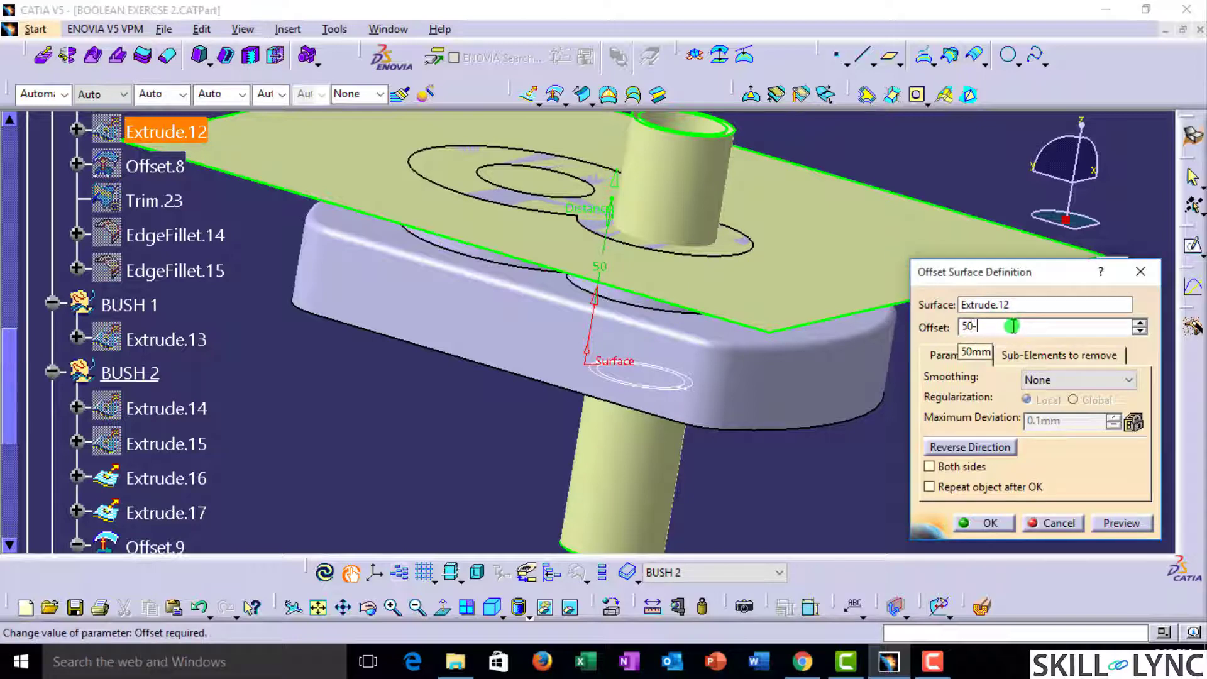
pyautogui.press('Return')
pyautogui.scroll(-2, 264, 333)
pyautogui.click(176, 323)
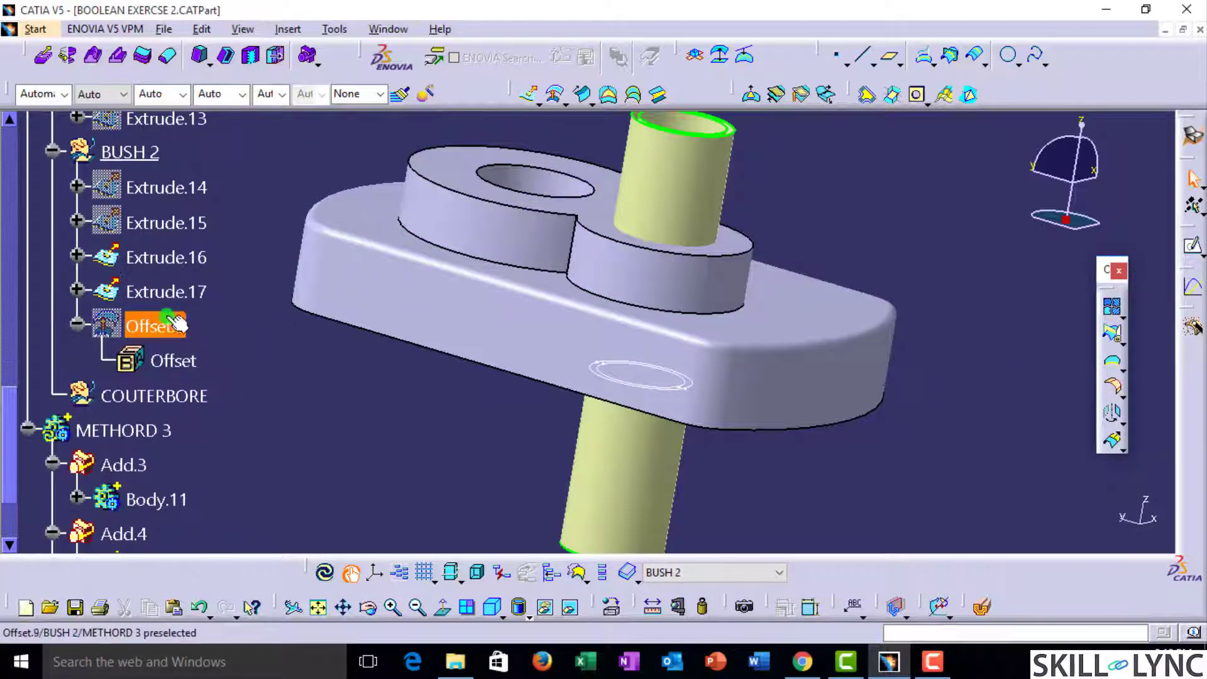
pyautogui.moveTo(583, 232)
pyautogui.mouseDown(button='middle')
pyautogui.moveTo(560, 272)
pyautogui.moveTo(655, 388)
pyautogui.moveTo(649, 334)
pyautogui.mouseUp(button='middle')
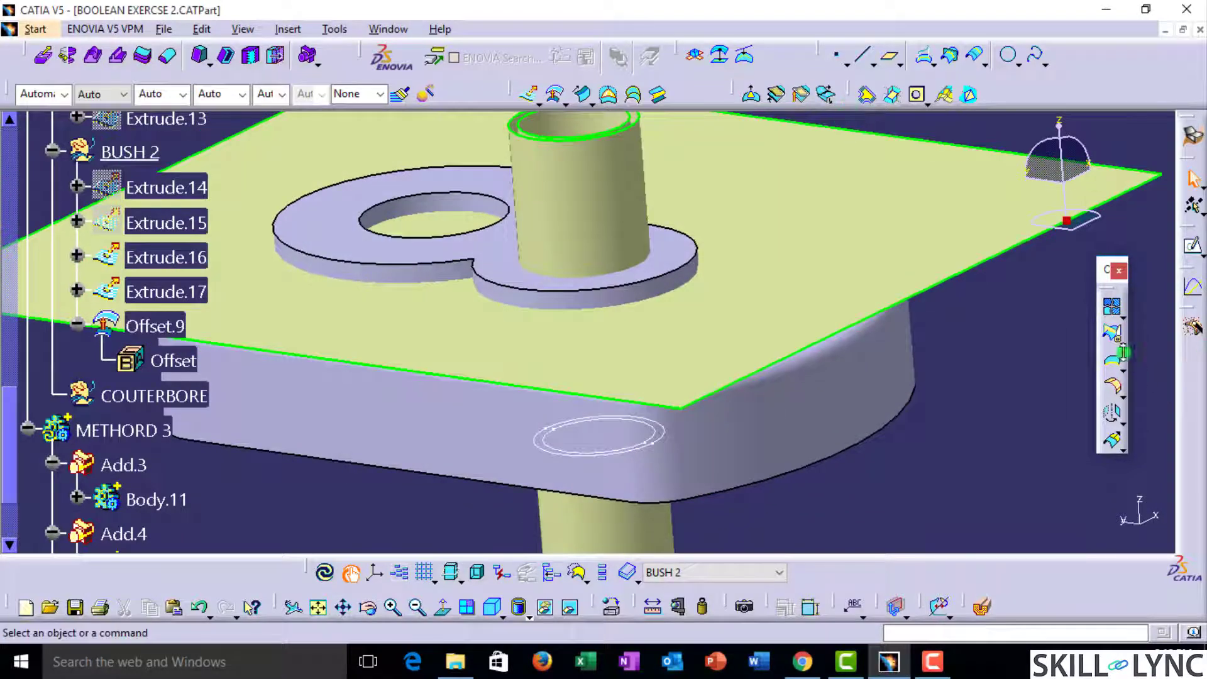
# Step: Try to trim the larger cylinder Extrude.16 with the Offset.9 surface
pyautogui.moveTo(692, 270); pyautogui.dragTo(686, 303, button='middle')
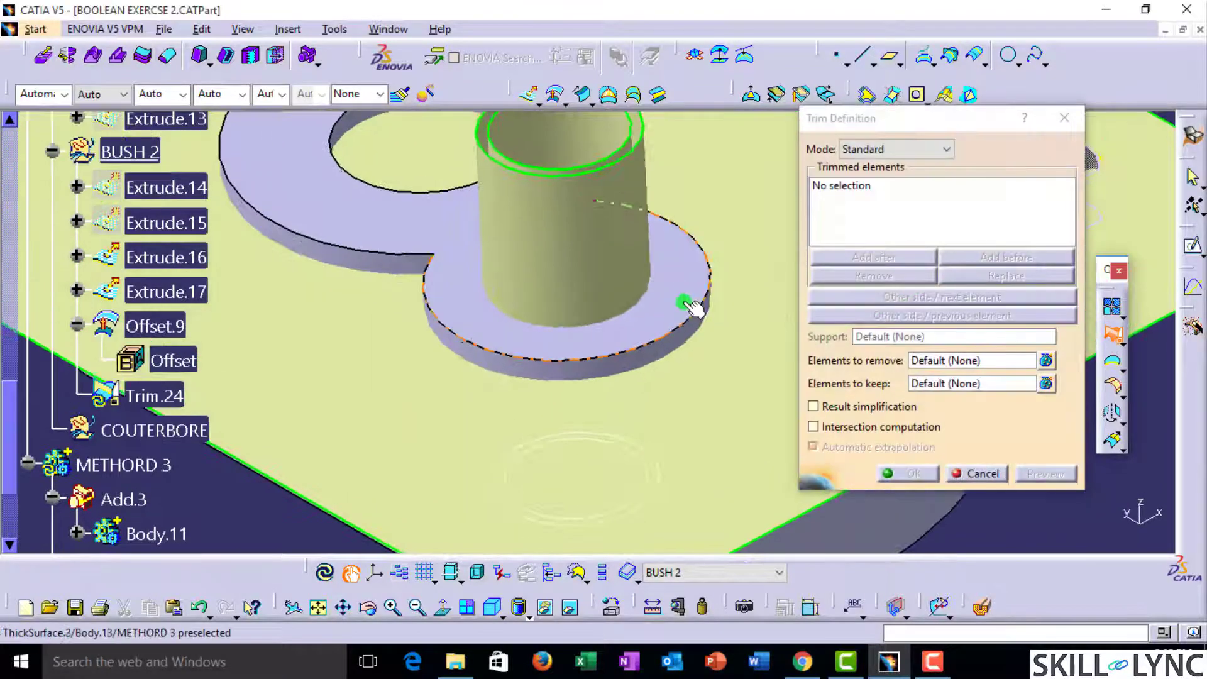
pyautogui.click(569, 245)
pyautogui.moveTo(616, 380); pyautogui.dragTo(782, 506, button='middle')
pyautogui.click(732, 467)
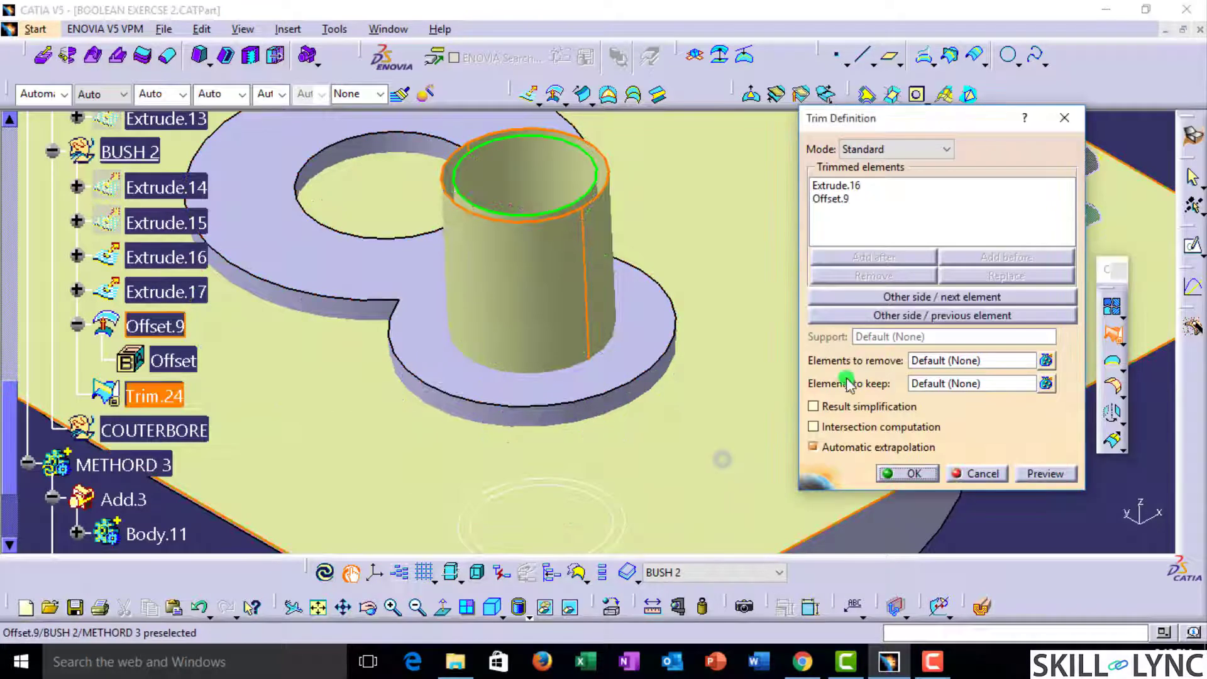
pyautogui.click(909, 474)
# Step: With the solid and Extrude.16 hidden, trim Offset.9 with Extrude.17, keeping the part of the cylinder below the offset surface
pyautogui.moveTo(593, 386); pyautogui.dragTo(572, 369, button='middle')
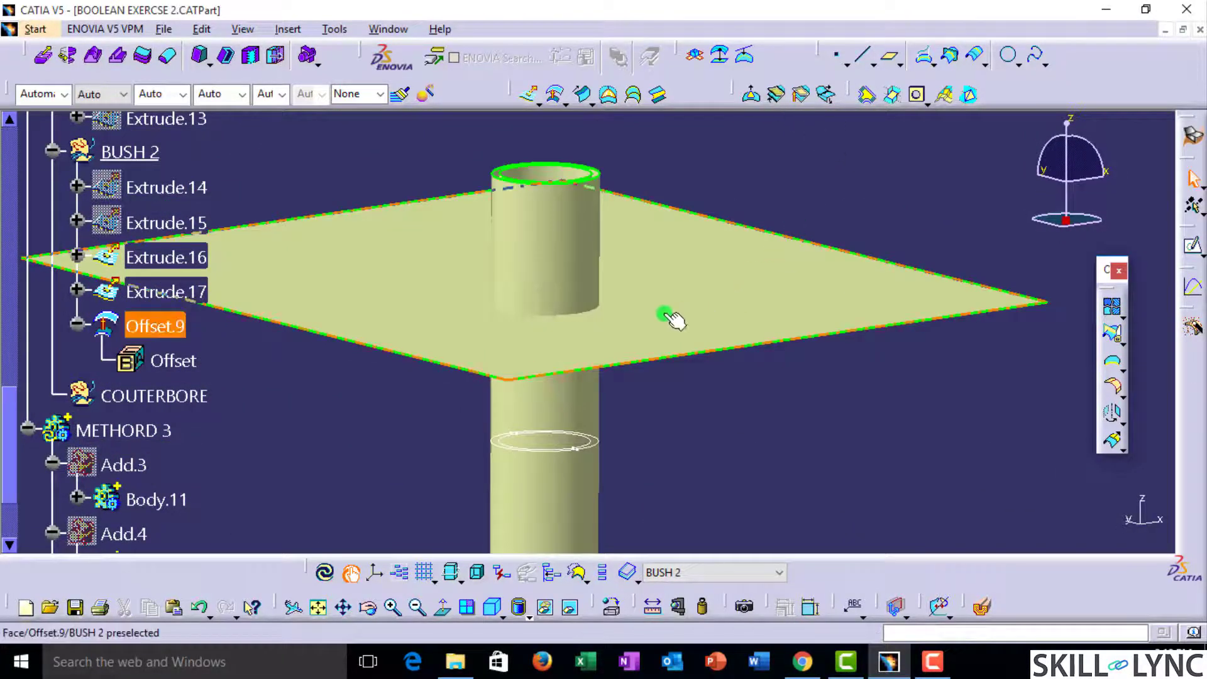
pyautogui.moveTo(572, 229); pyautogui.dragTo(647, 326, button='middle')
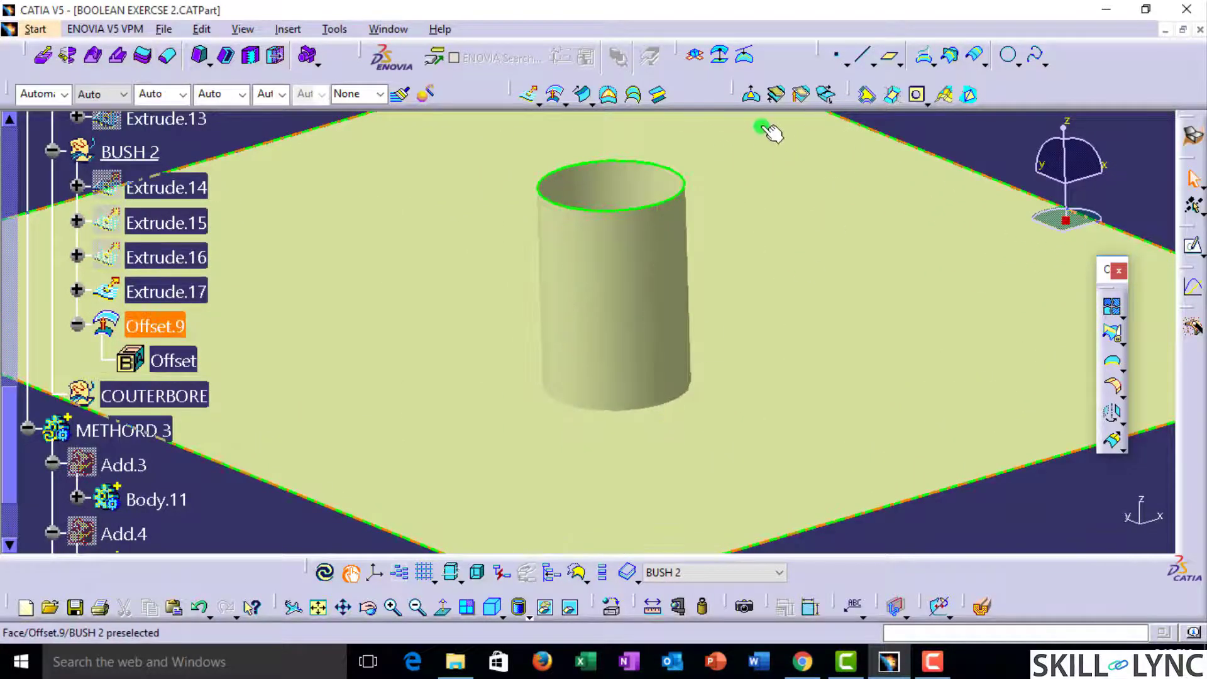
pyautogui.click(1114, 338)
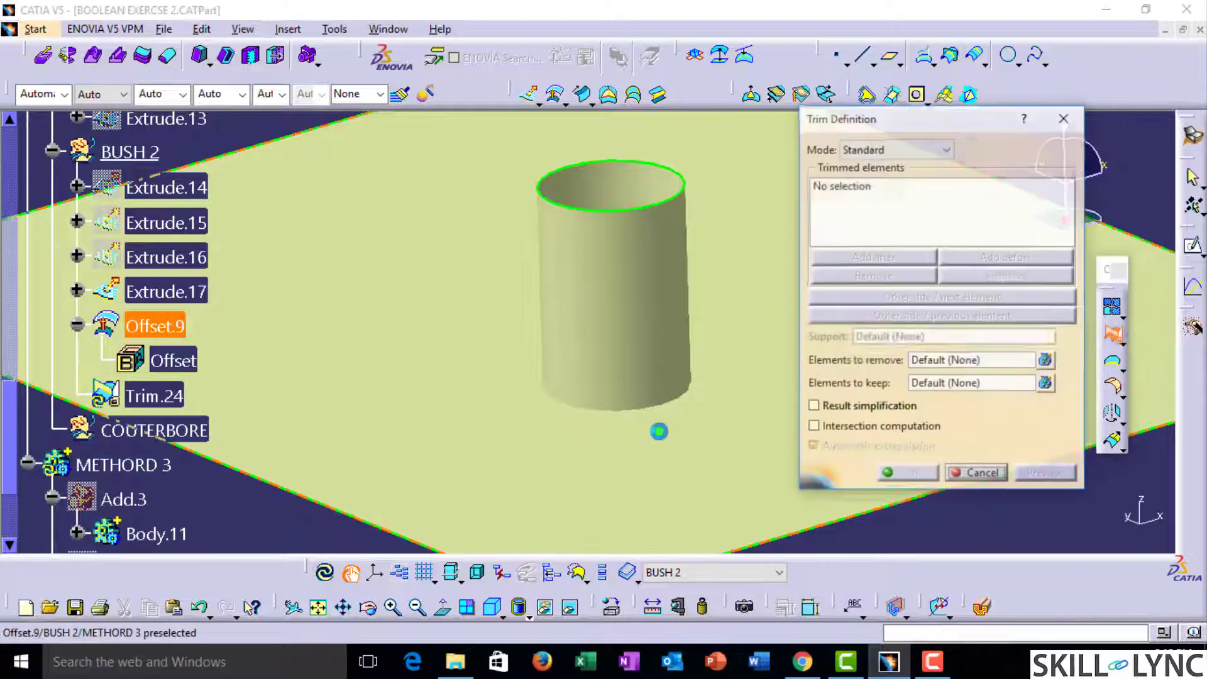
pyautogui.click(631, 432)
pyautogui.click(606, 459)
pyautogui.moveTo(606, 458); pyautogui.dragTo(744, 318, button='middle')
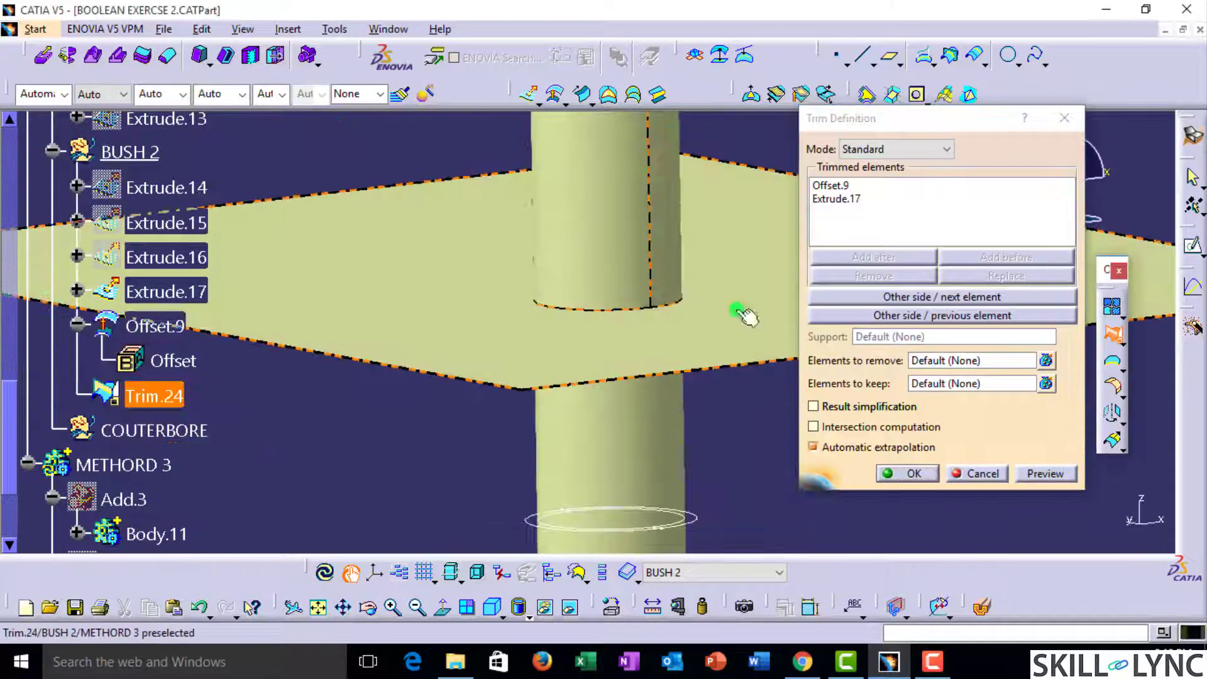
pyautogui.click(962, 315)
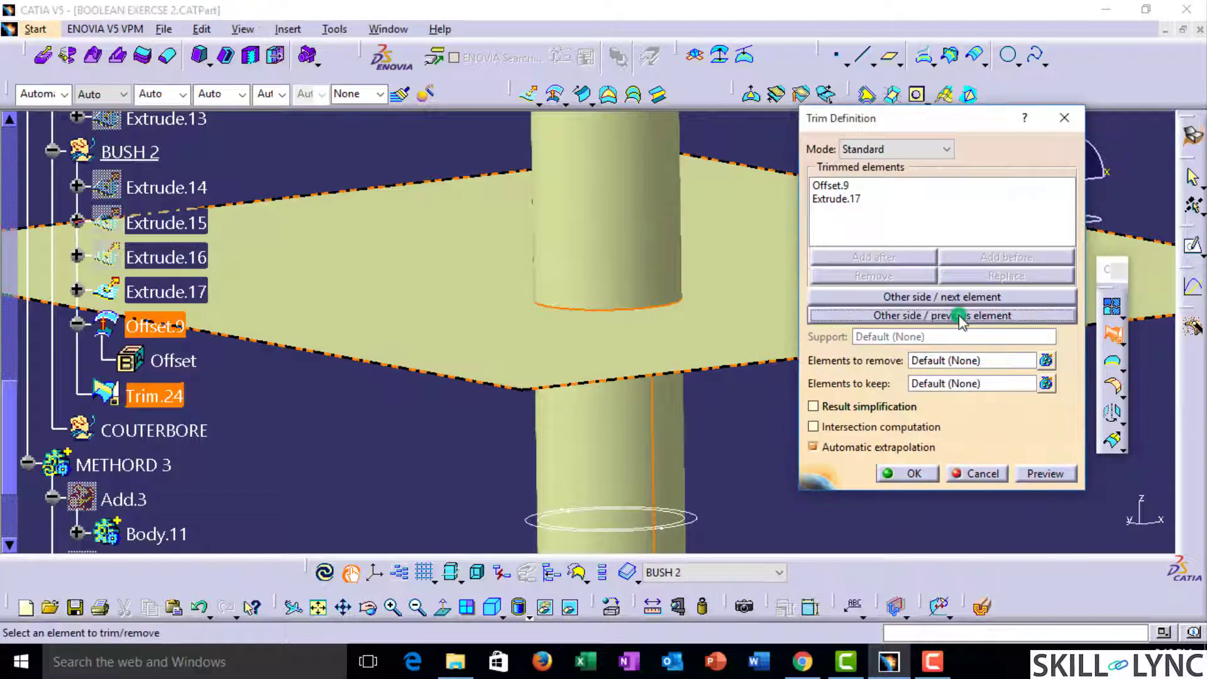
pyautogui.click(914, 472)
pyautogui.moveTo(612, 315); pyautogui.dragTo(755, 394, button='middle')
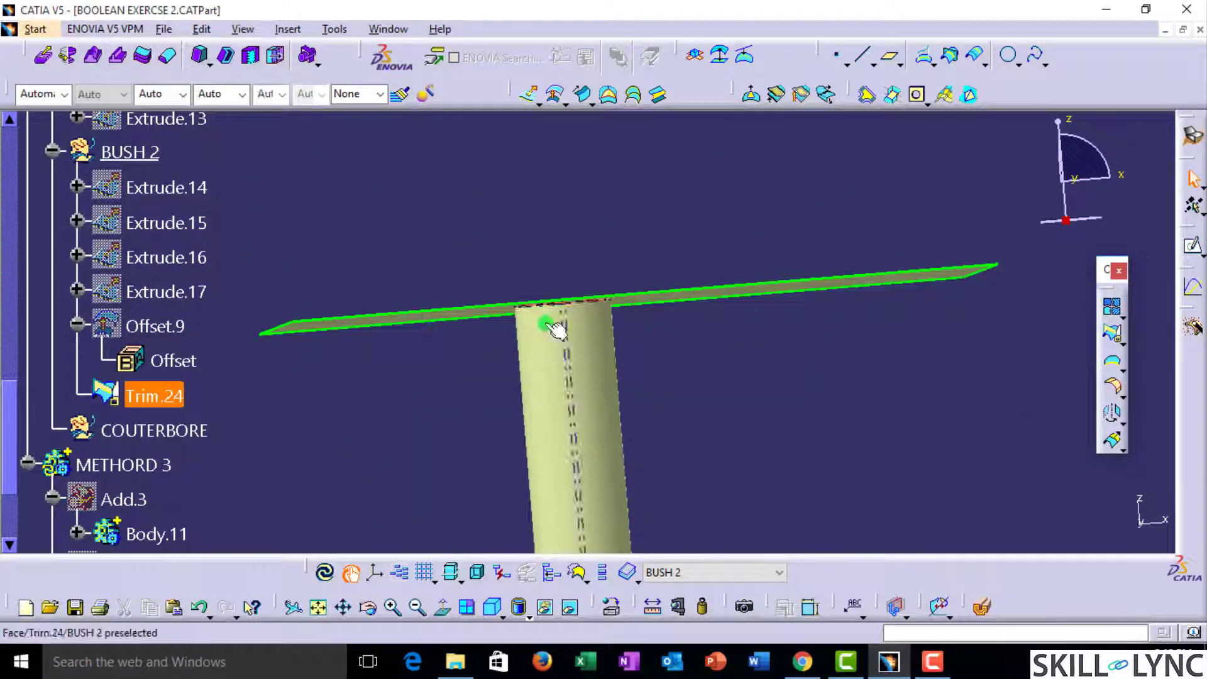
# Step: Trim Extrude.16 with Trim.24 in Standard mode, keeping the wider upper cylinder and narrower lower cylinder and removing the surrounding flat surface
pyautogui.moveTo(553, 329); pyautogui.dragTo(537, 396, button='middle')
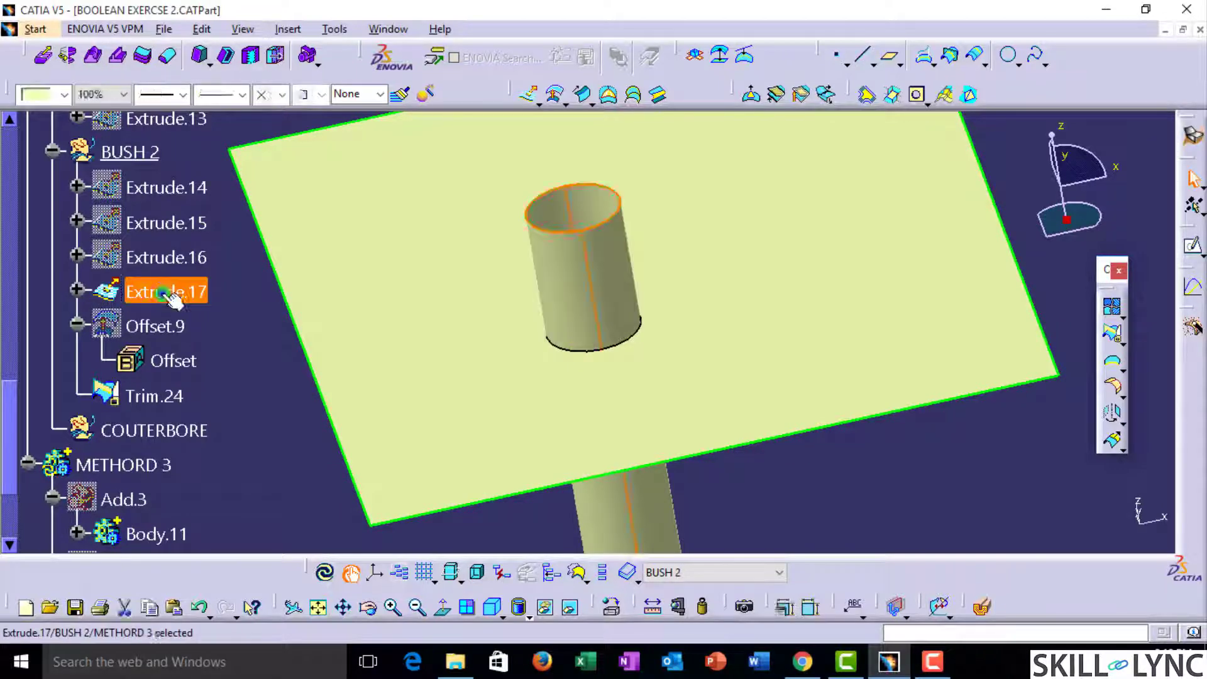
pyautogui.moveTo(614, 264); pyautogui.dragTo(729, 371, button='middle')
pyautogui.moveTo(692, 460); pyautogui.dragTo(591, 289, button='middle')
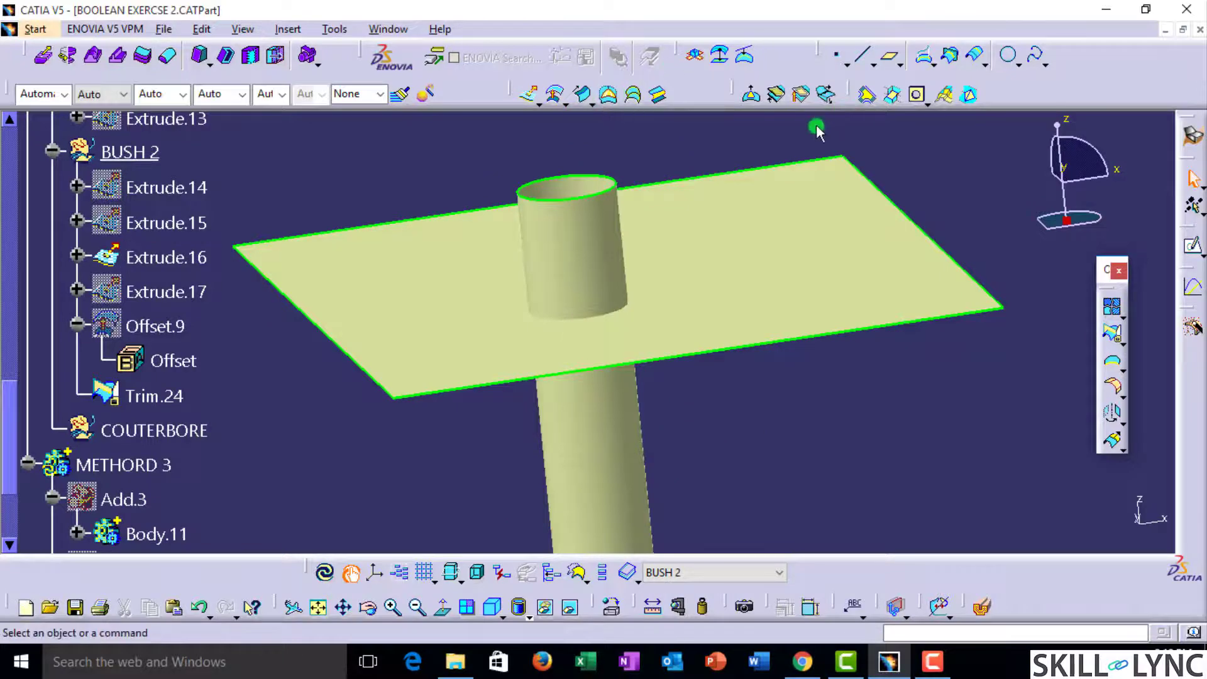
pyautogui.click(1112, 333)
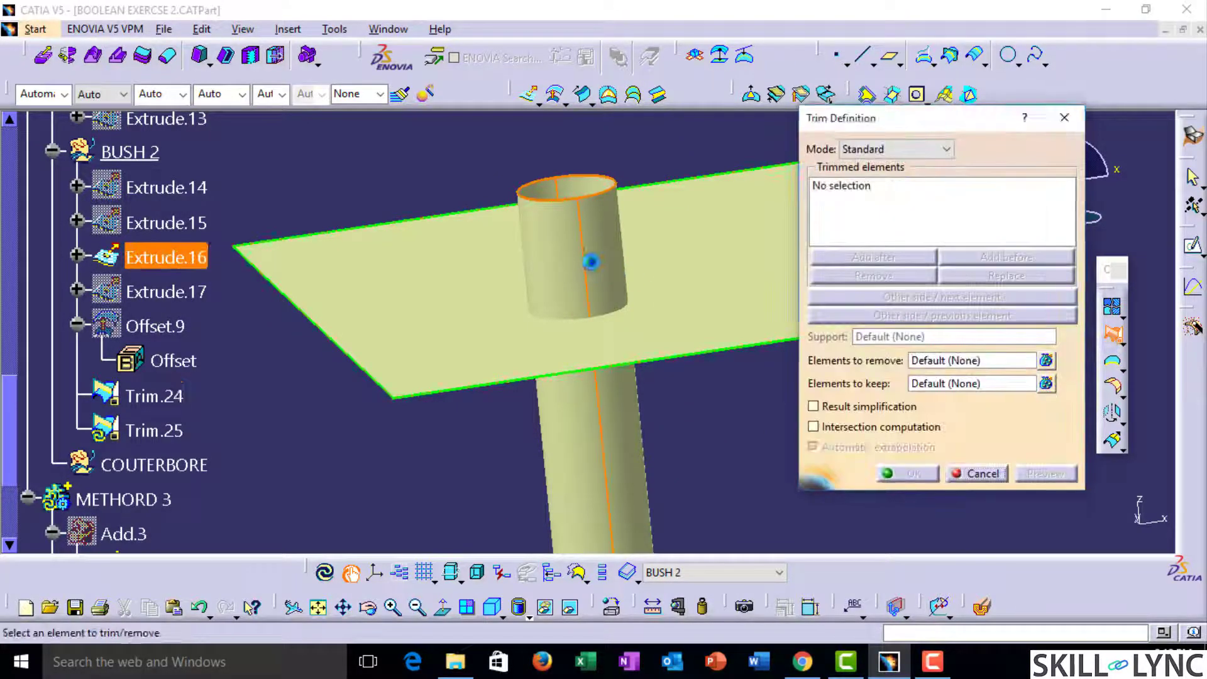
pyautogui.click(587, 262)
pyautogui.click(702, 275)
pyautogui.click(913, 315)
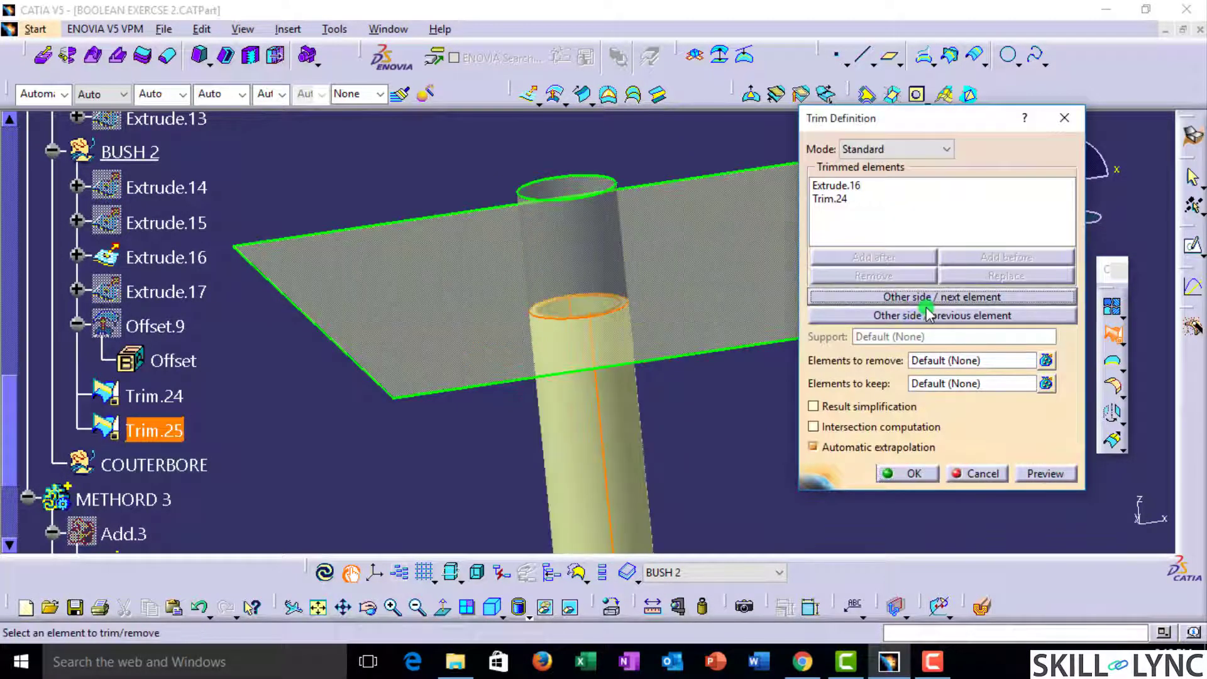
pyautogui.click(931, 315)
pyautogui.click(932, 313)
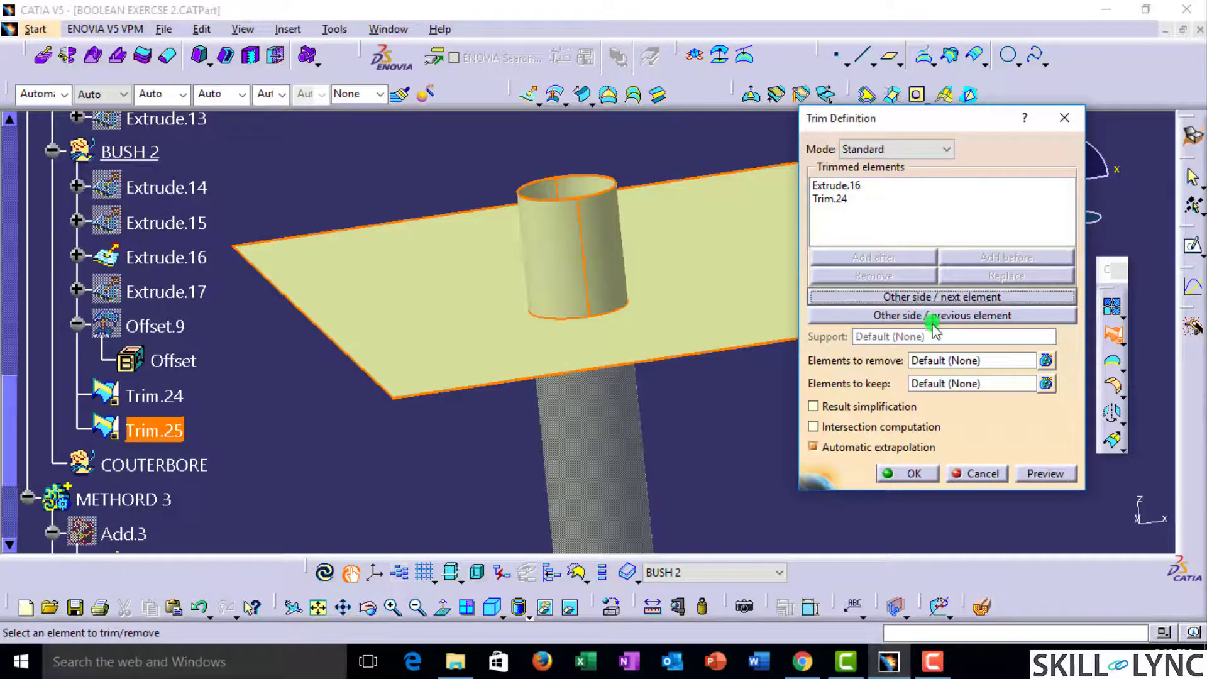
pyautogui.click(939, 318)
pyautogui.click(957, 298)
pyautogui.click(949, 299)
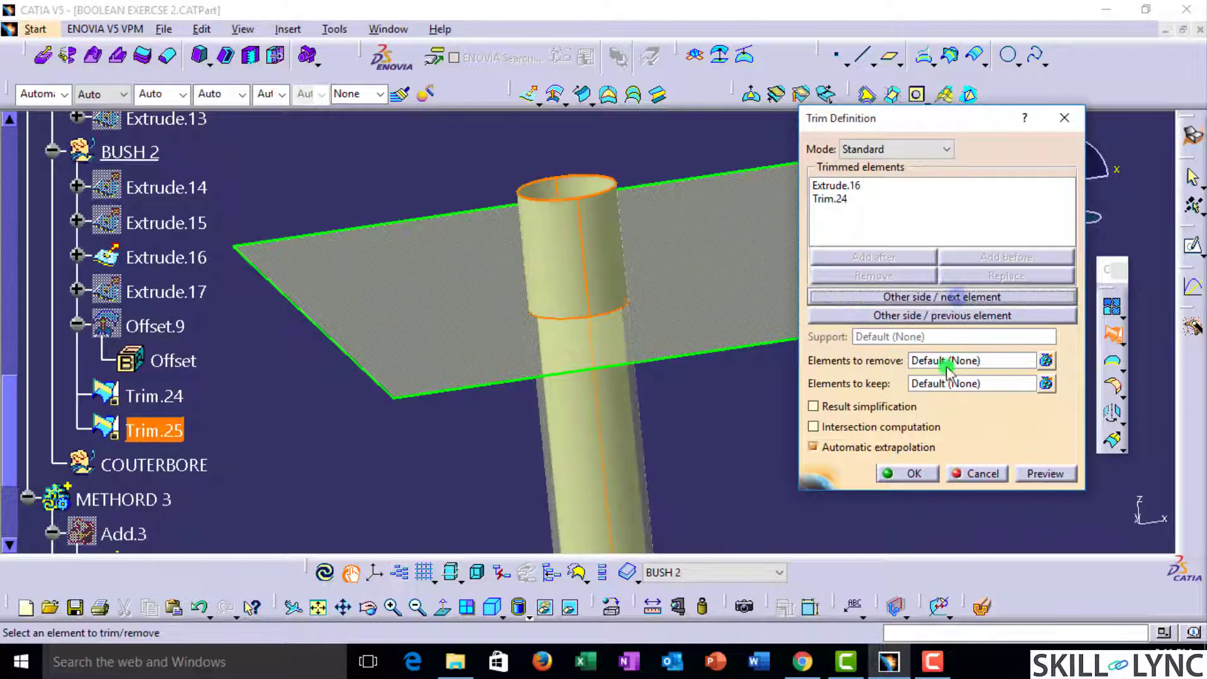
pyautogui.click(915, 473)
pyautogui.moveTo(598, 134); pyautogui.dragTo(415, 345, button='middle')
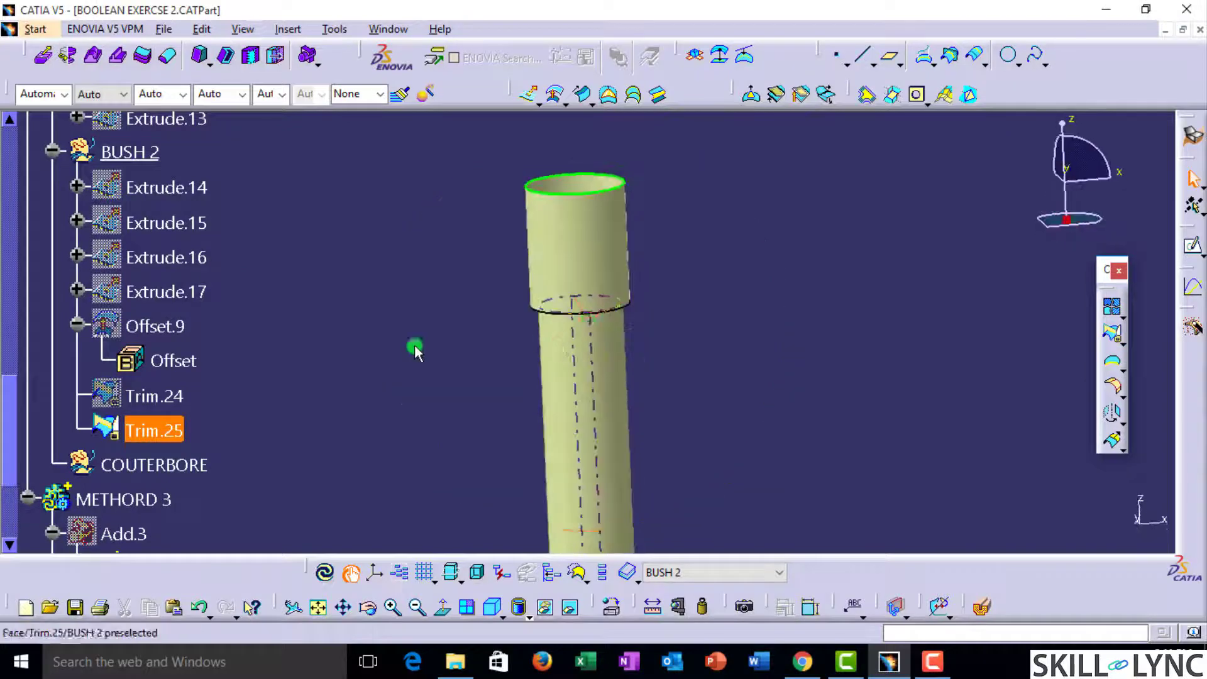
# Step: Show the METHORD 3 solid body together with the trimmed bush surface and check how they line up
pyautogui.scroll(-5, 304, 315)
pyautogui.click(141, 433)
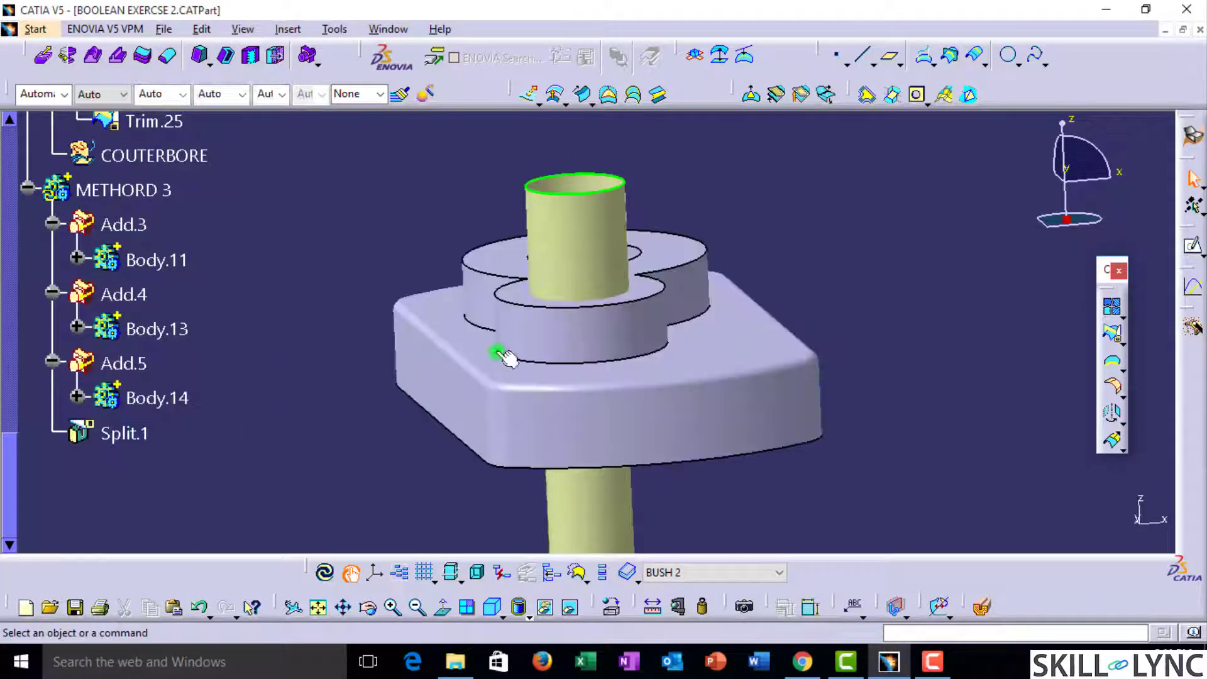
pyautogui.moveTo(496, 350); pyautogui.dragTo(382, 160, button='middle')
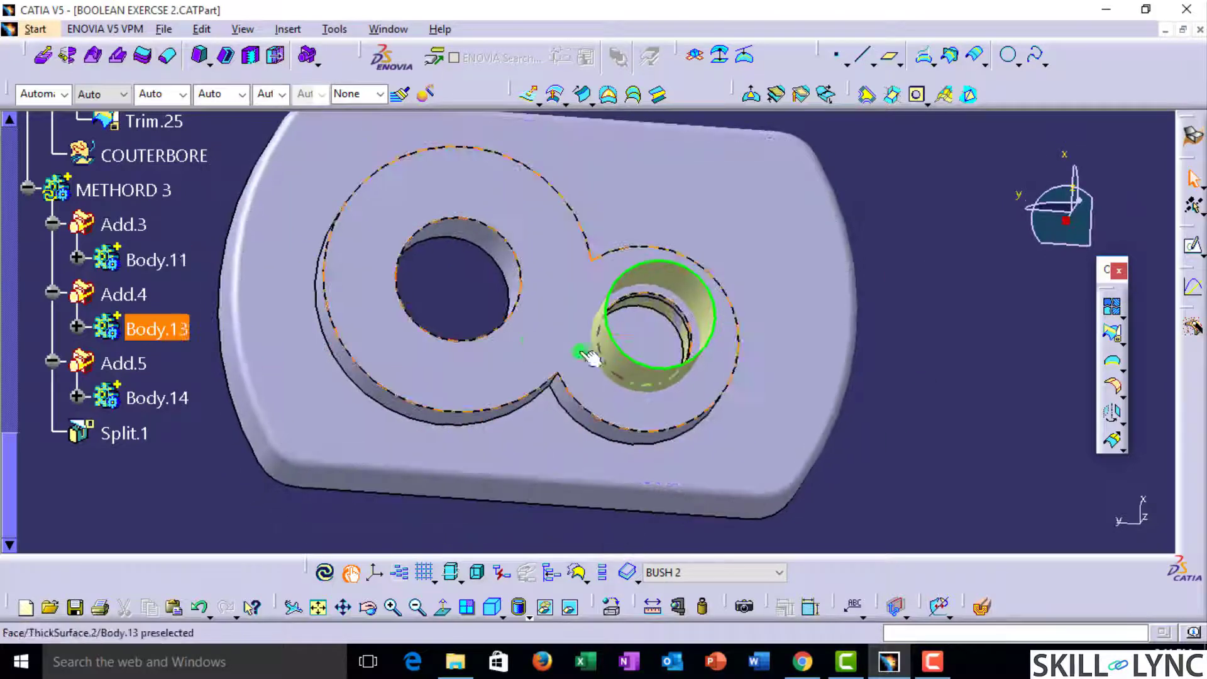
pyautogui.moveTo(579, 413); pyautogui.dragTo(325, 425, button='middle')
# Step: Collapse the BASE set under METHORD 3 and show Sketch.13 from the FXING BUSH construction set
pyautogui.scroll(5, 194, 393)
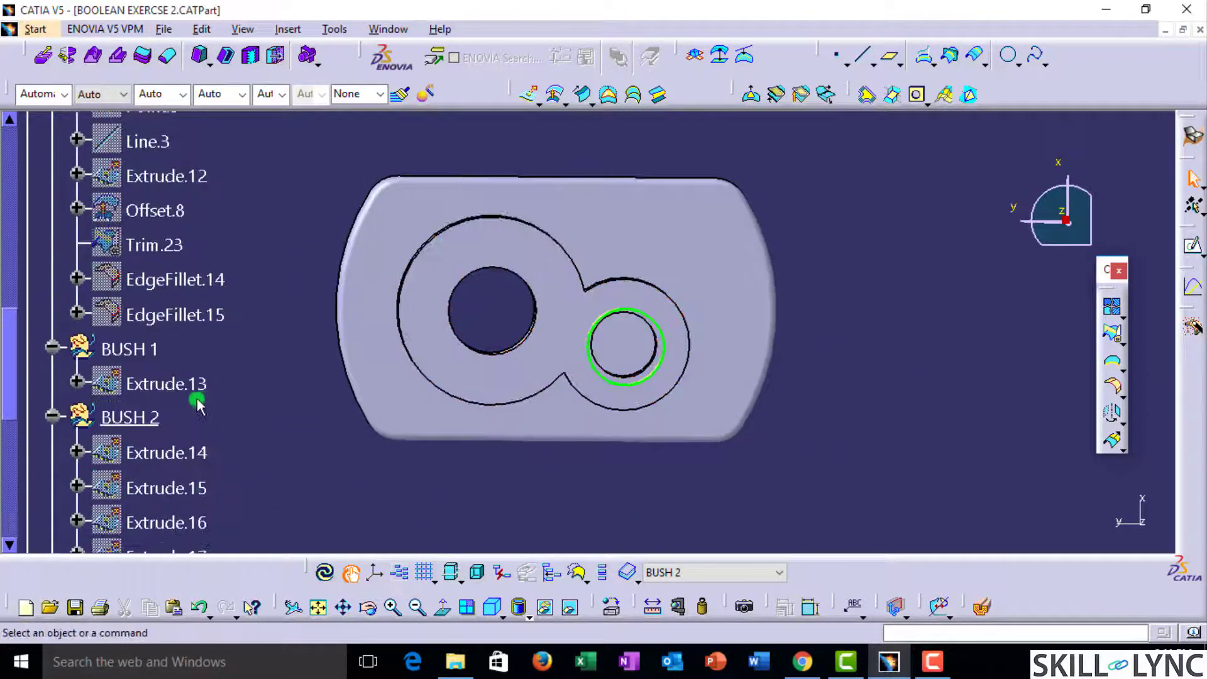
pyautogui.scroll(-3, 194, 405)
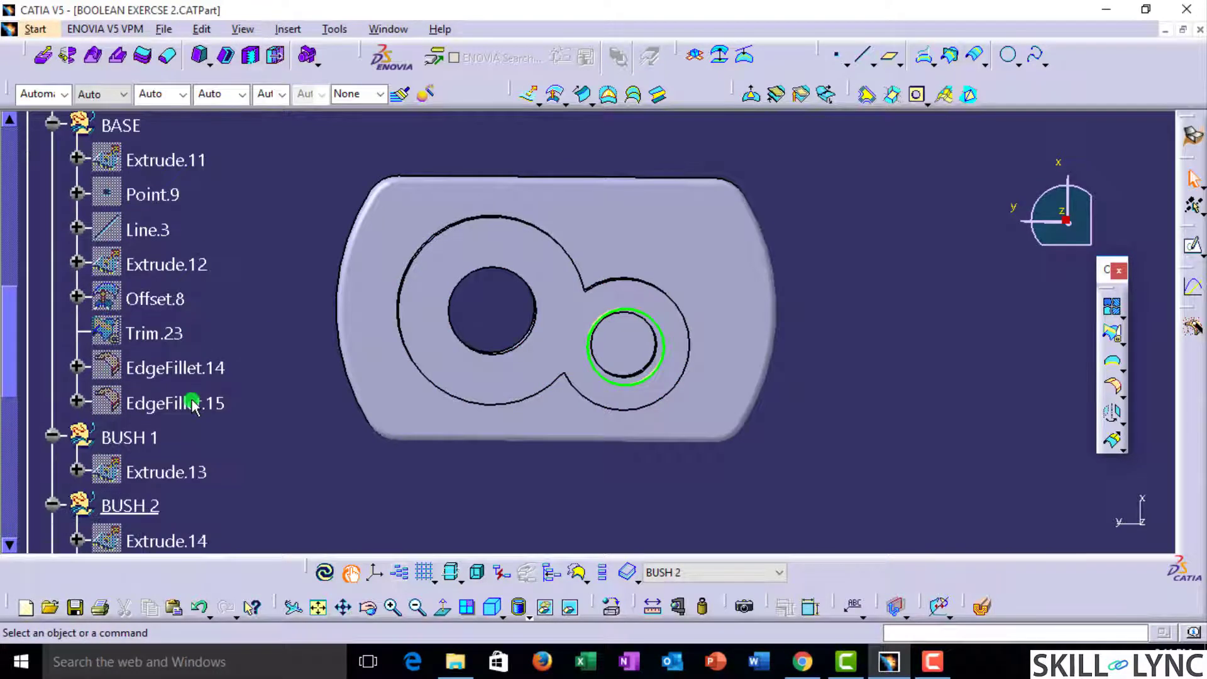
pyautogui.scroll(5, 194, 406)
pyautogui.click(53, 305)
pyautogui.scroll(4, 55, 308)
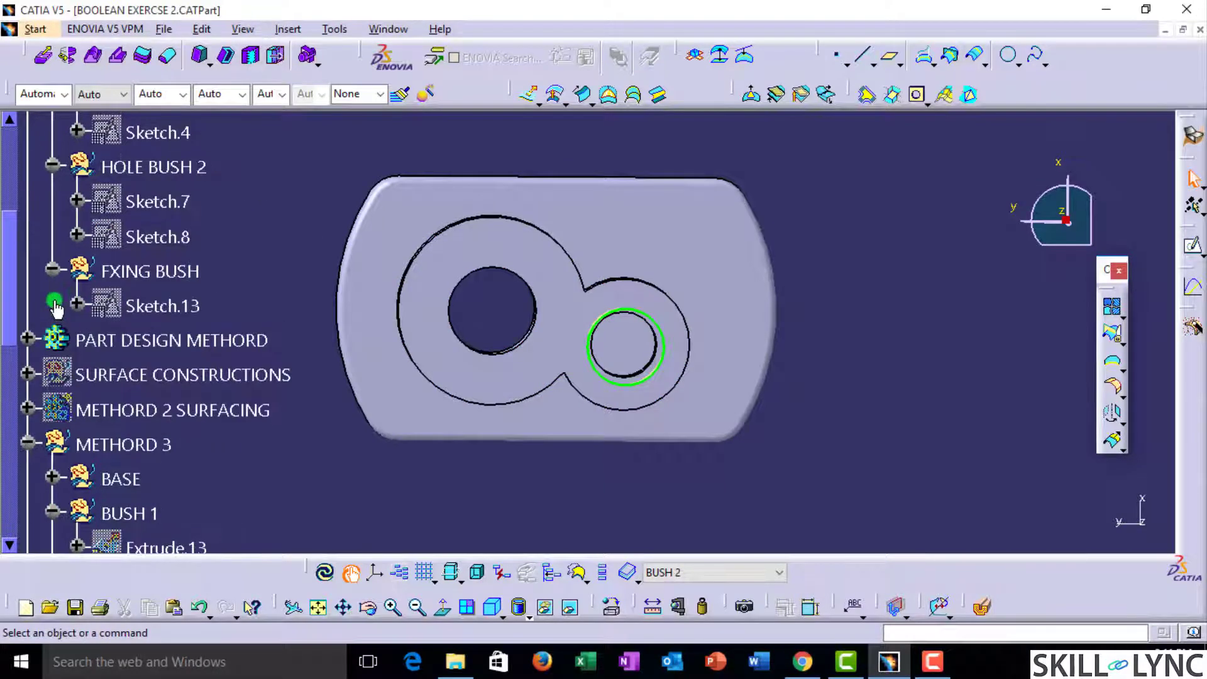
pyautogui.scroll(-1, 162, 409)
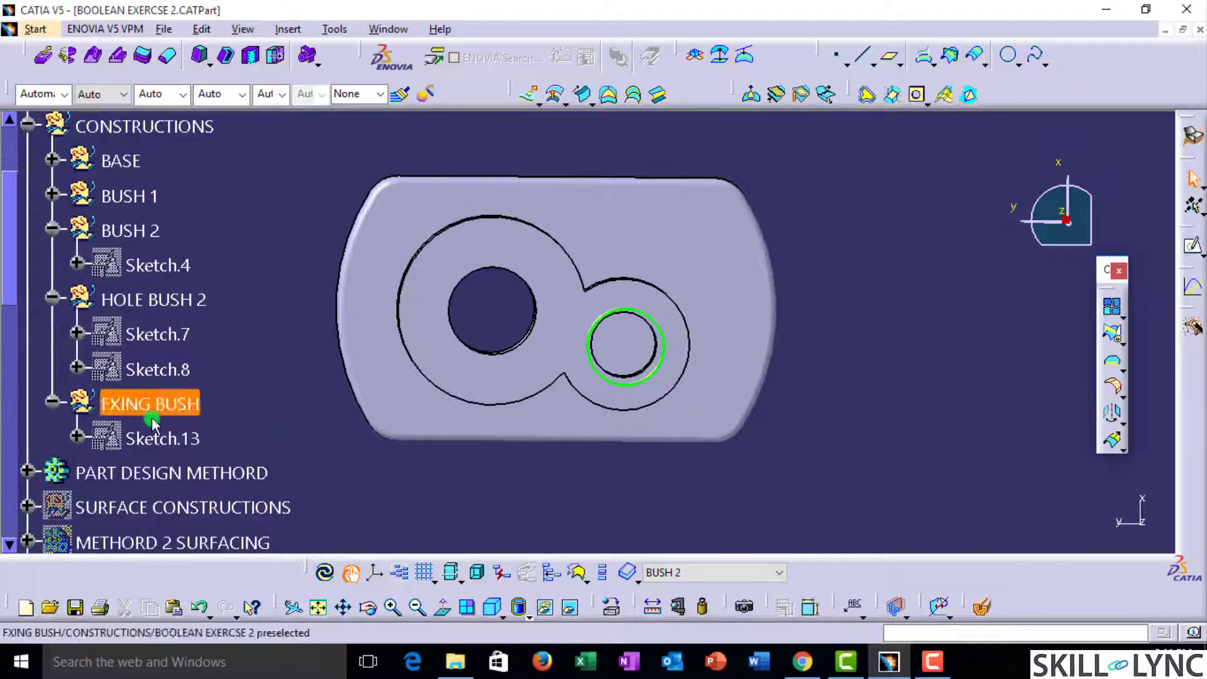
pyautogui.moveTo(554, 490); pyautogui.dragTo(472, 422, button='middle')
# Step: Rename the empty COUTERBORE geometrical set under METHORD 3 as FIXING BUSHES
pyautogui.scroll(-10, 504, 458)
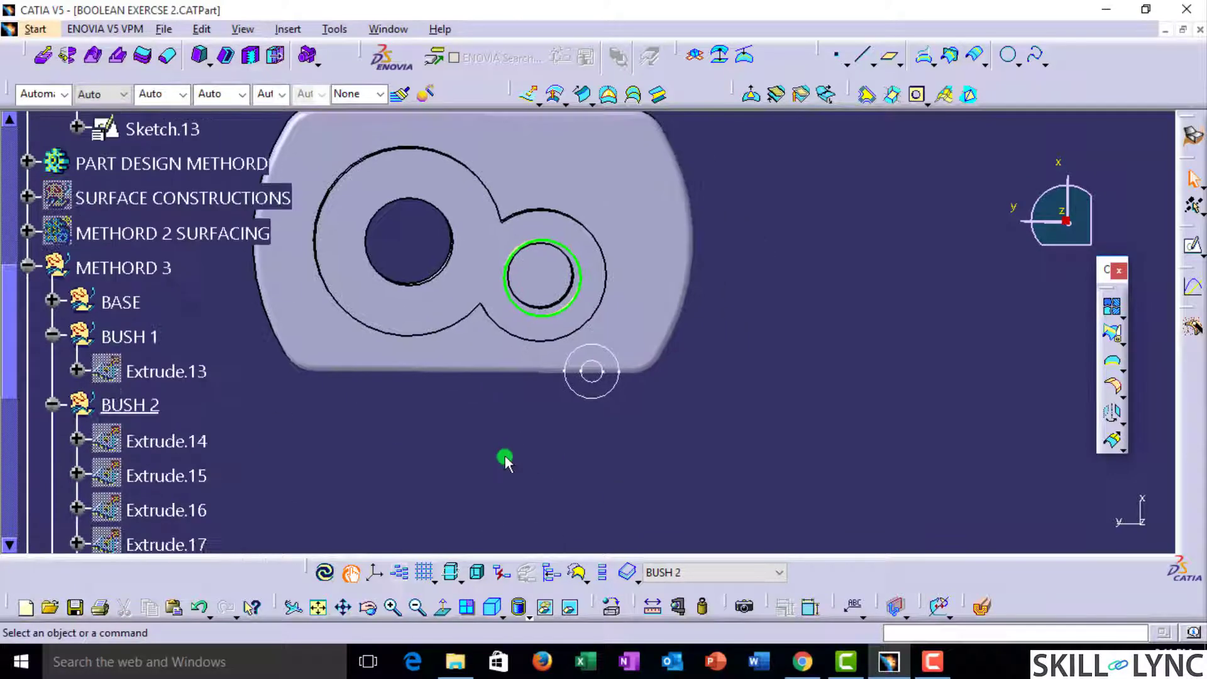
pyautogui.scroll(4, 239, 415)
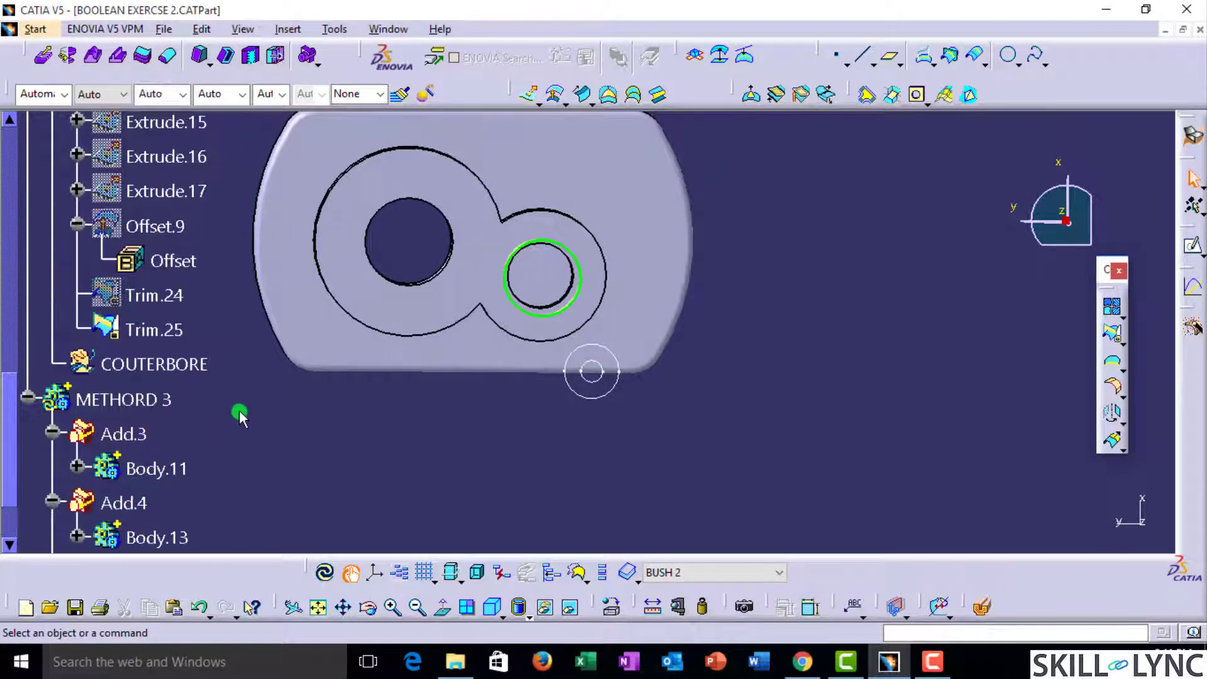
pyautogui.scroll(1, 248, 417)
pyautogui.click(170, 409)
pyautogui.hotkey('alt', 'Return')
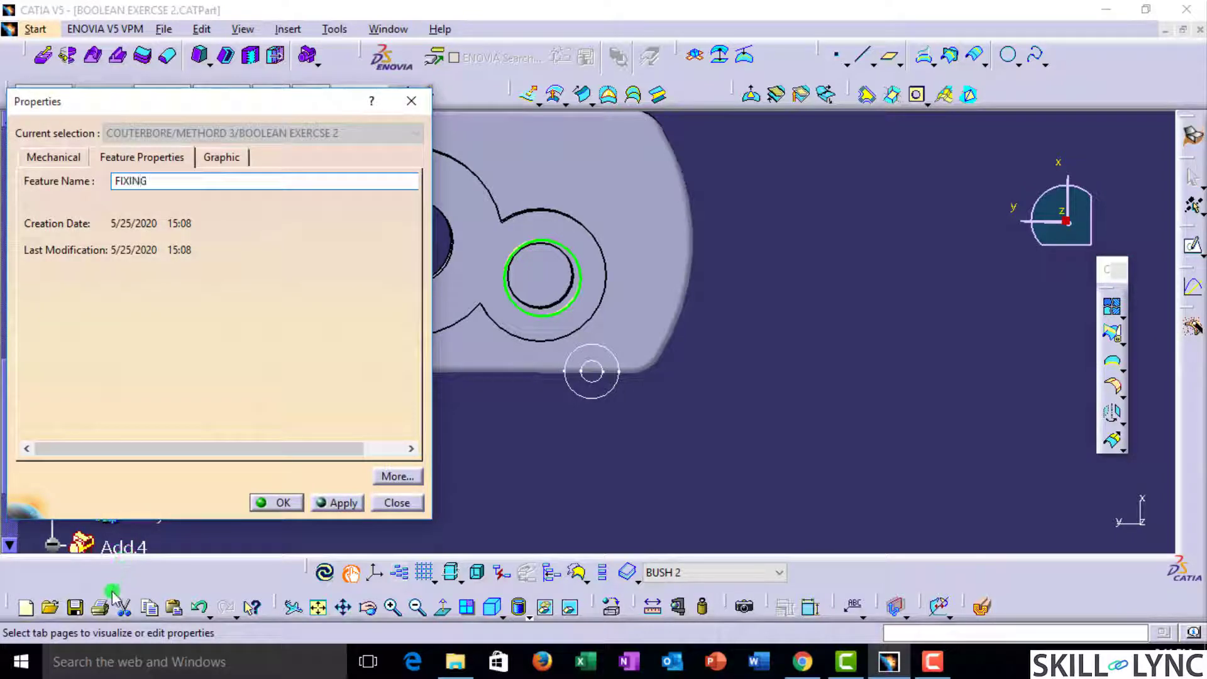
pyautogui.write('FIXING BUS')
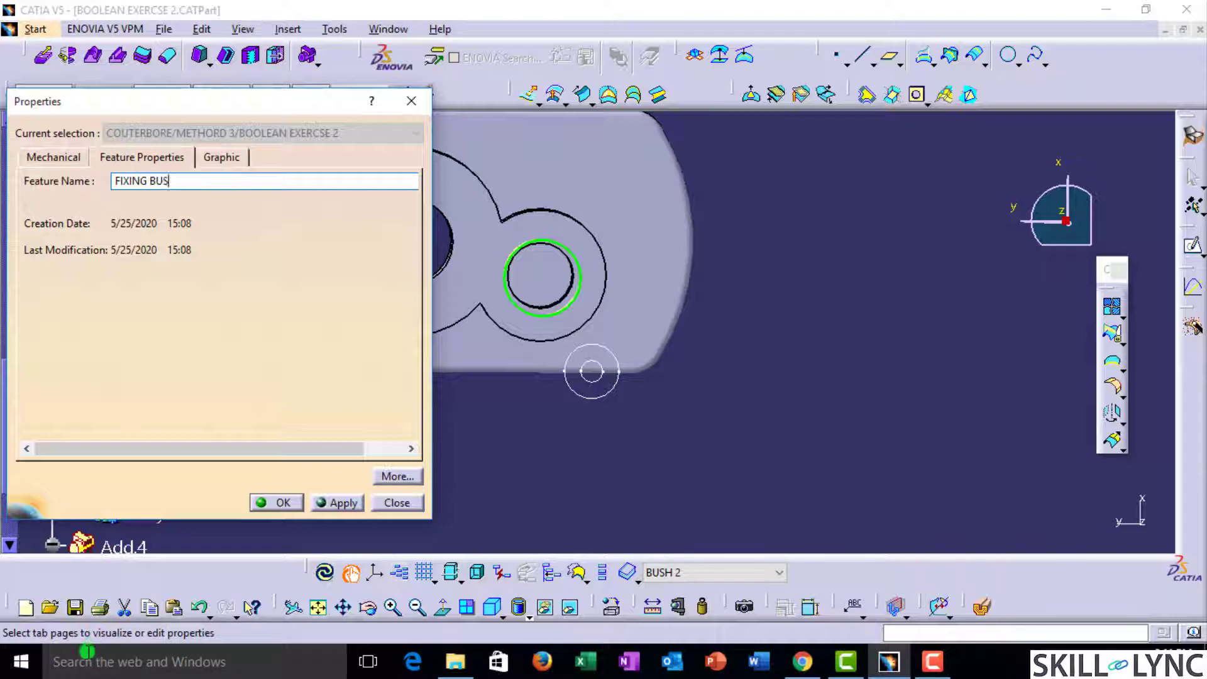
pyautogui.write('HES')
pyautogui.press('Return')
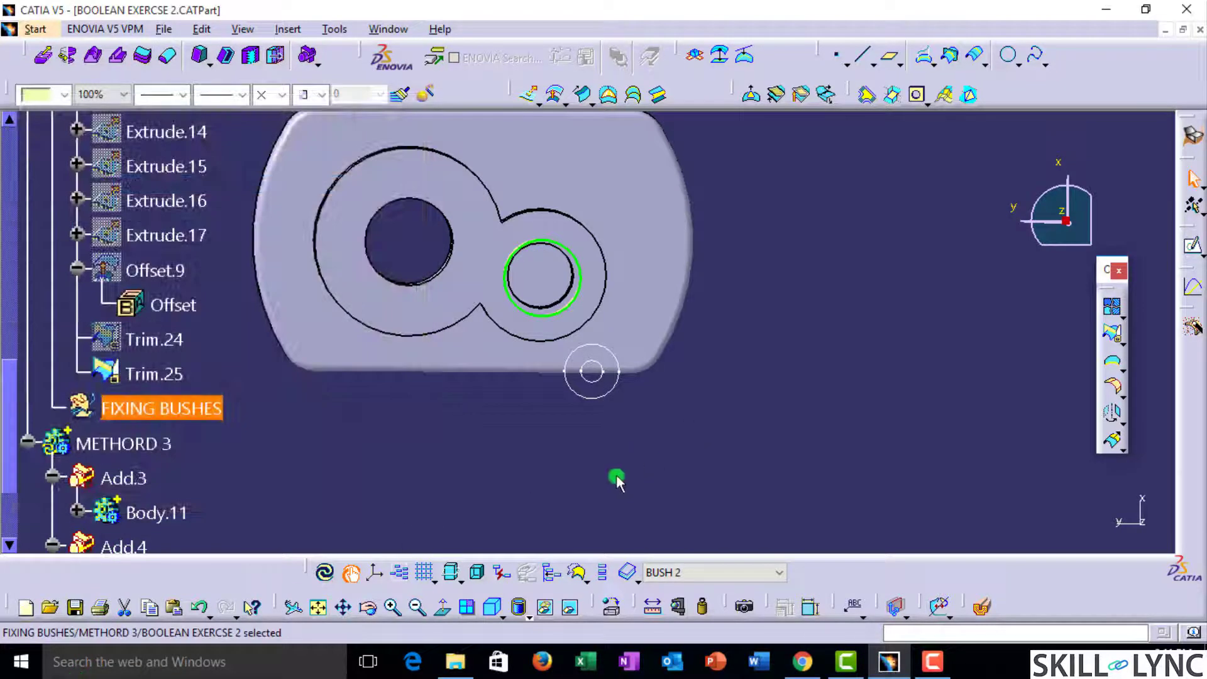
# Step: Extract the outer circle of Sketch.13 with no propagation and hide the sketch
pyautogui.moveTo(616, 481); pyautogui.dragTo(695, 377, button='middle')
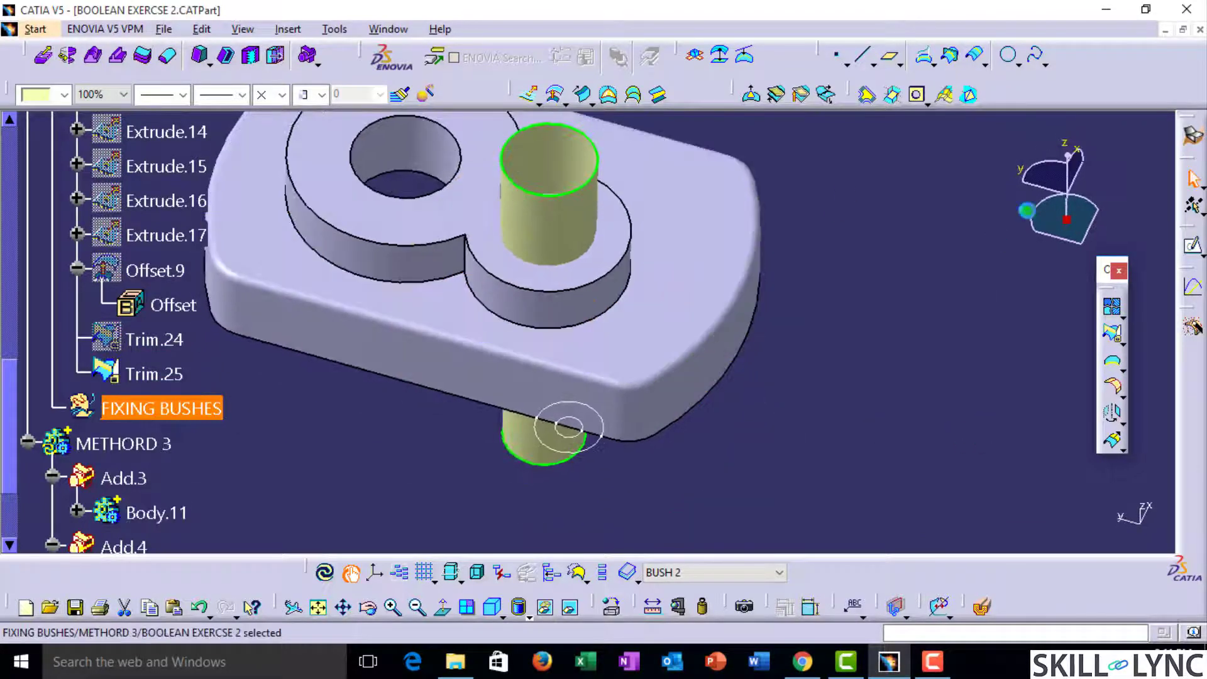
pyautogui.click(1027, 211)
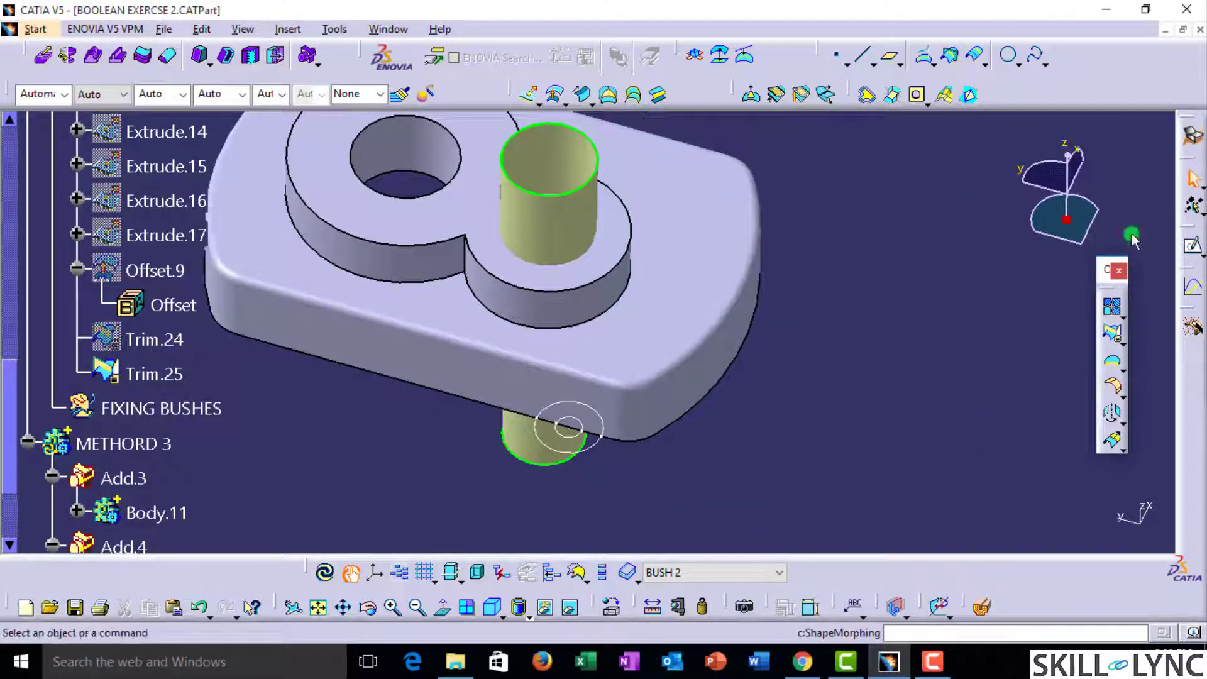
pyautogui.click(1123, 394)
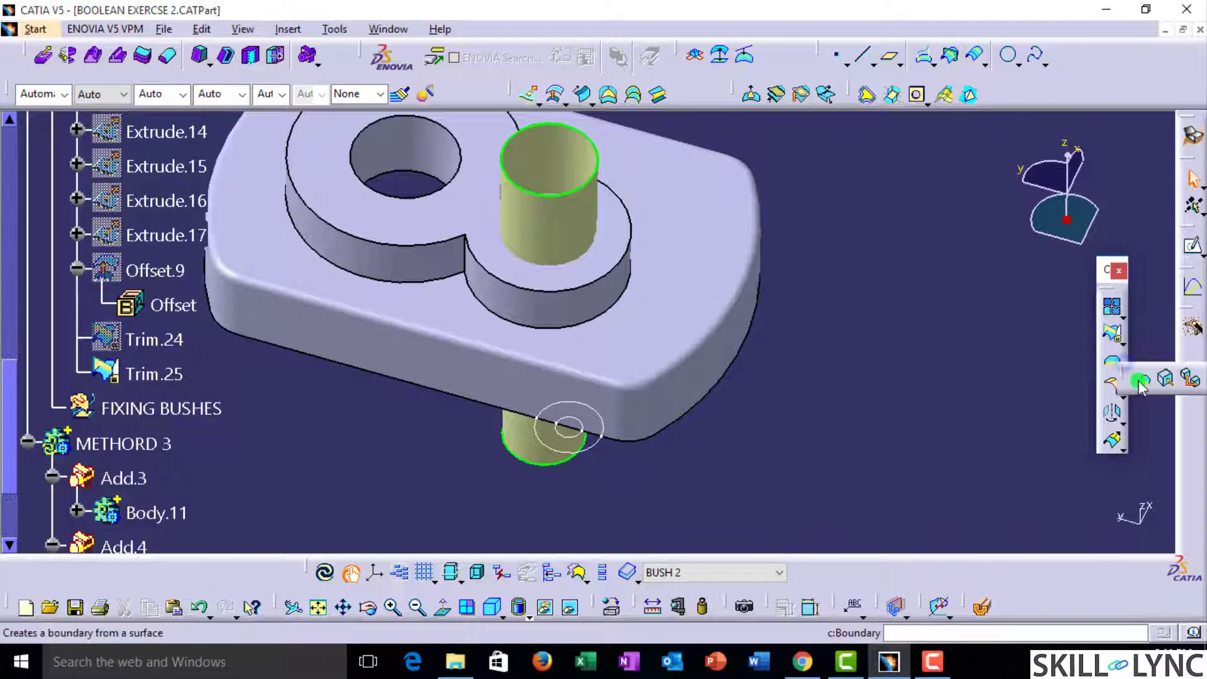
pyautogui.click(610, 441)
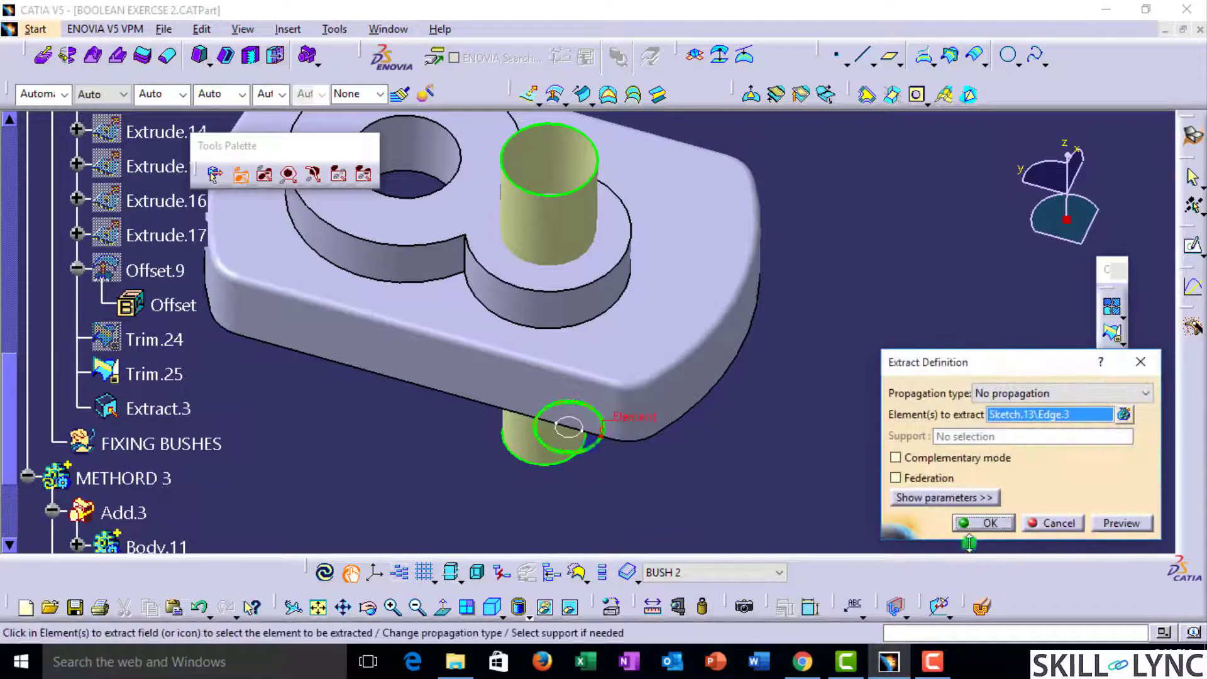
pyautogui.click(989, 523)
pyautogui.moveTo(603, 441)
pyautogui.mouseDown(button='middle')
pyautogui.moveTo(647, 444)
pyautogui.moveTo(647, 342)
pyautogui.moveTo(584, 437)
pyautogui.mouseUp(button='middle')
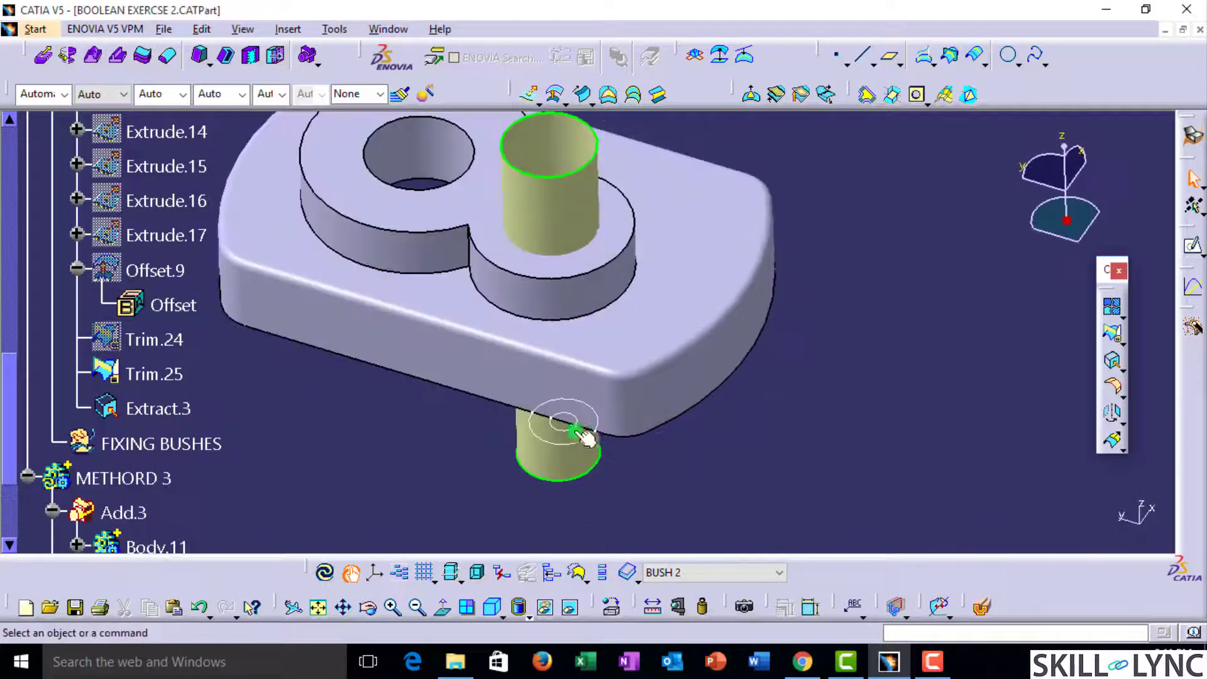
pyautogui.scroll(-3, 237, 385)
pyautogui.scroll(3, 242, 388)
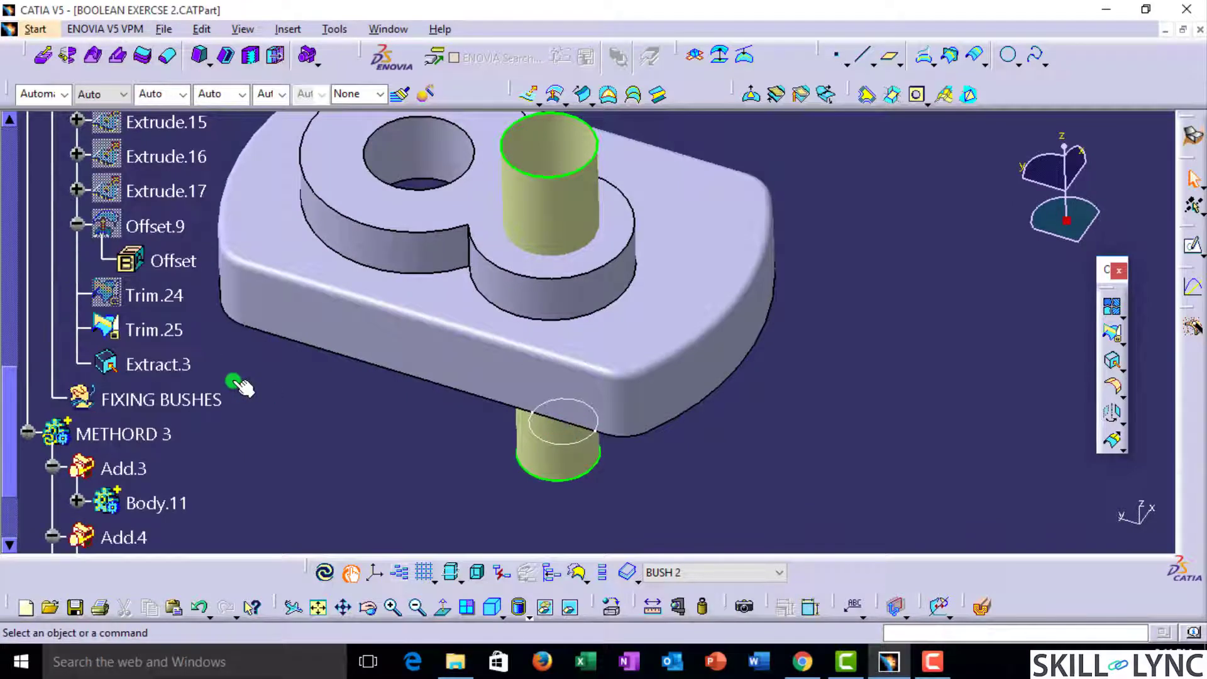
# Step: Try to move the extracted circle out of BUSH 2 by changing its geometrical set to before FIXING BUSHES
pyautogui.rightClick(150, 377)
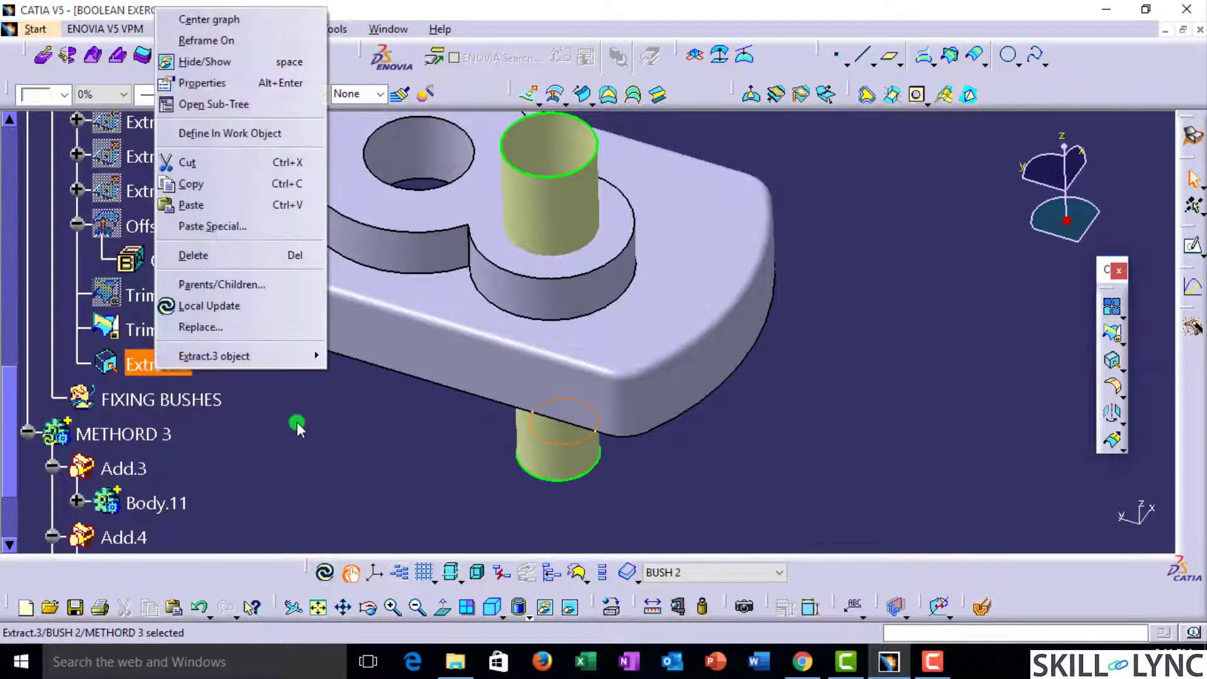
pyautogui.moveTo(283, 359)
pyautogui.click(405, 428)
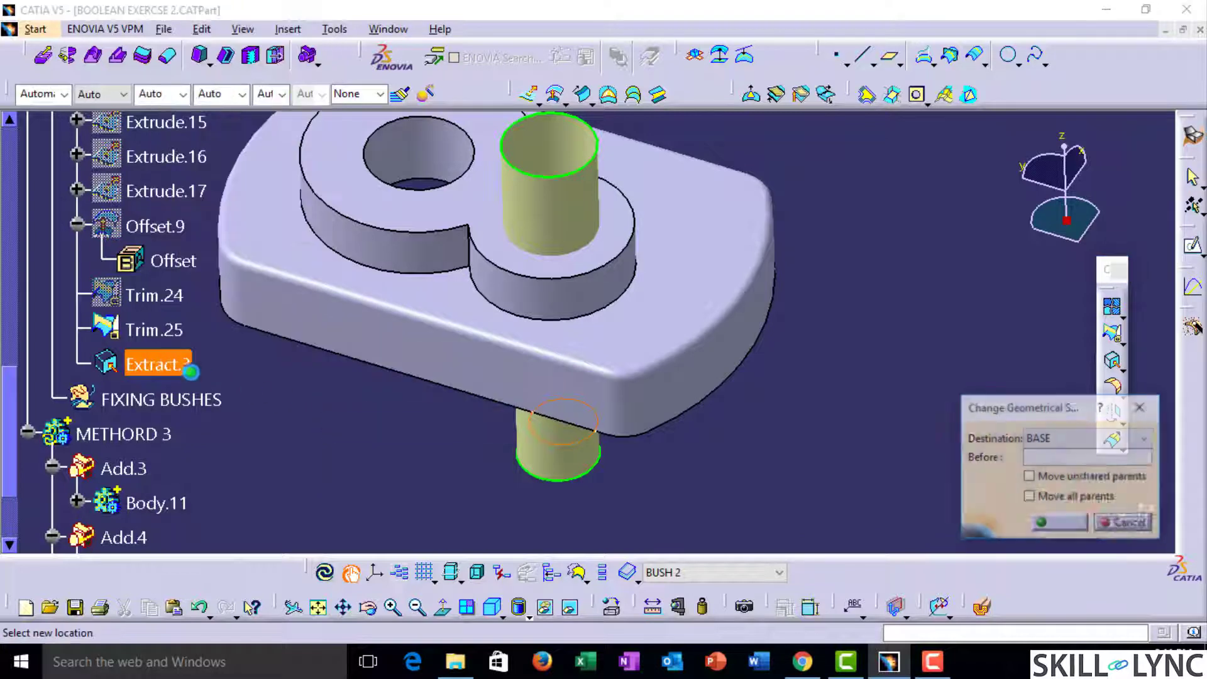
pyautogui.click(162, 400)
pyautogui.click(1062, 524)
pyautogui.click(697, 376)
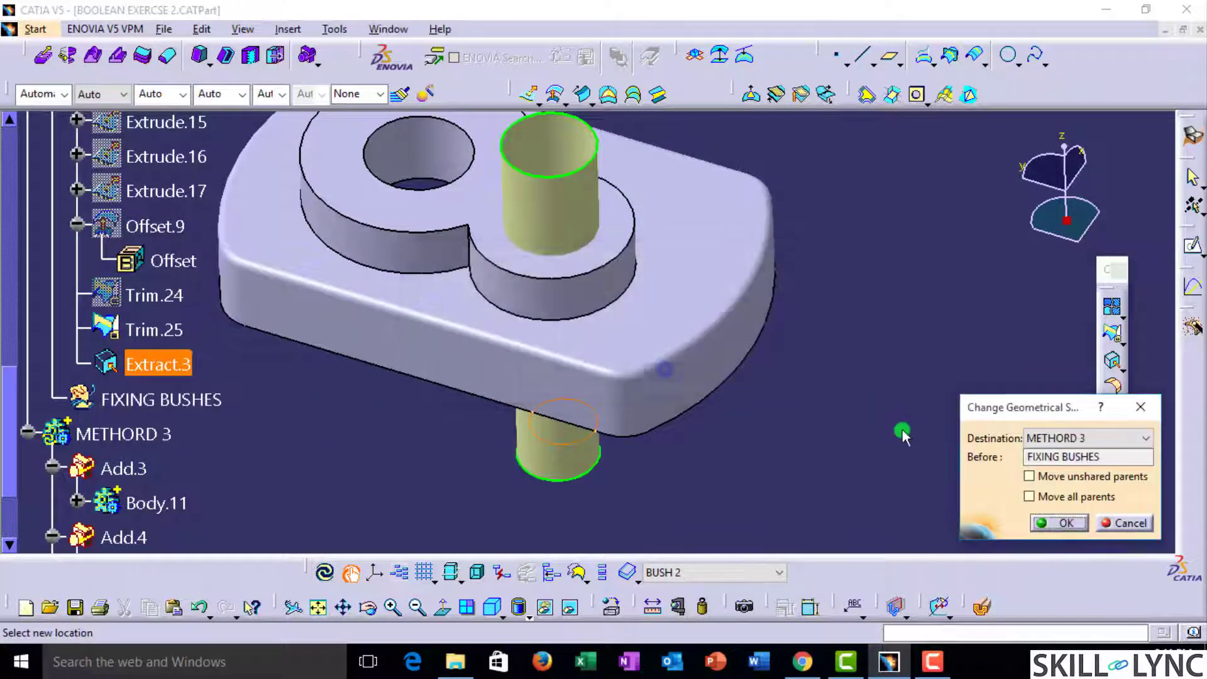
pyautogui.click(1061, 524)
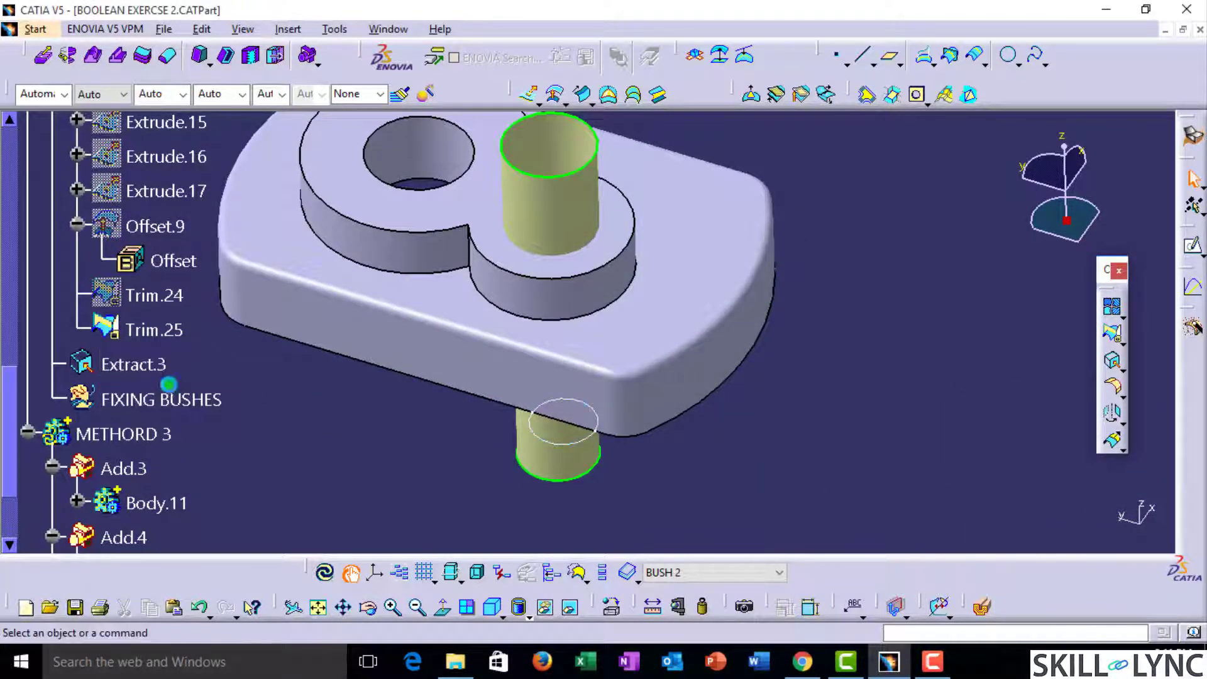
pyautogui.rightClick(169, 375)
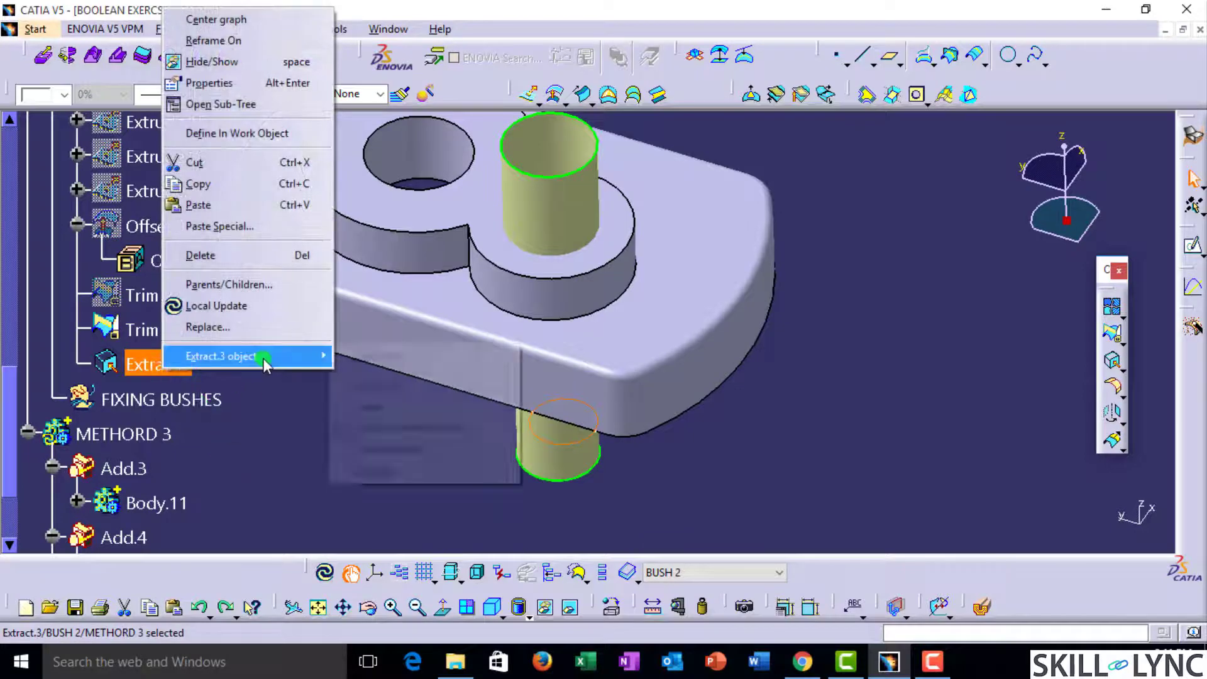
pyautogui.moveTo(264, 357)
pyautogui.click(403, 426)
pyautogui.click(148, 398)
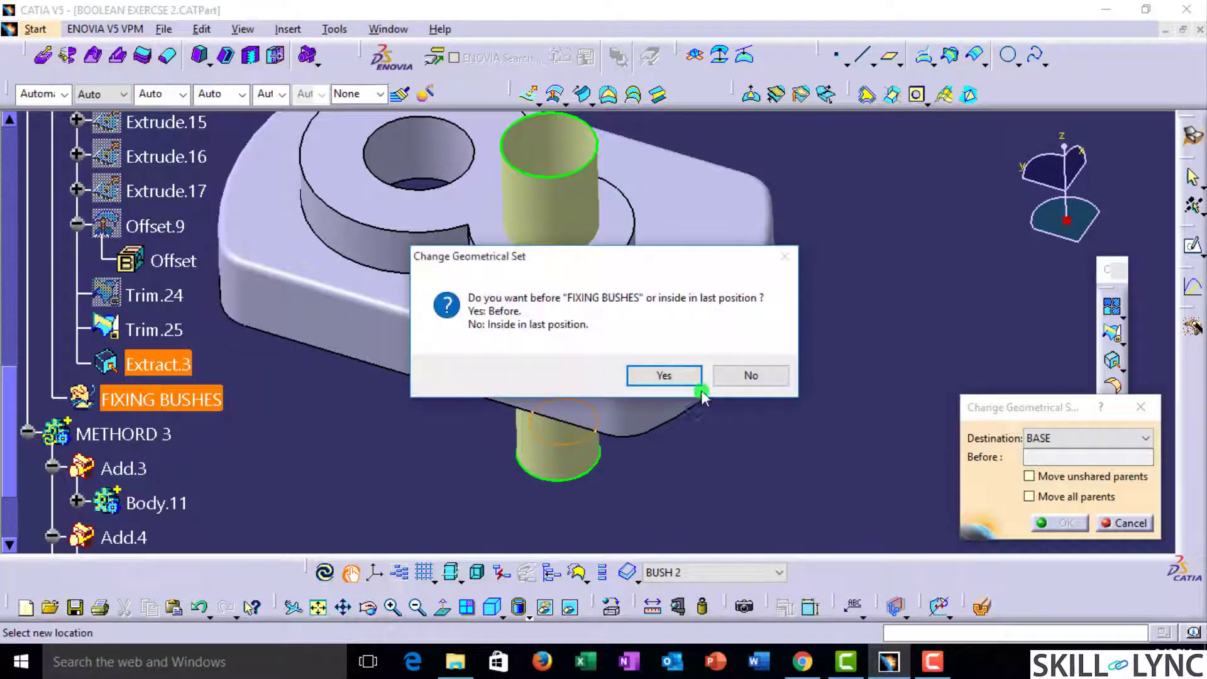
pyautogui.click(682, 376)
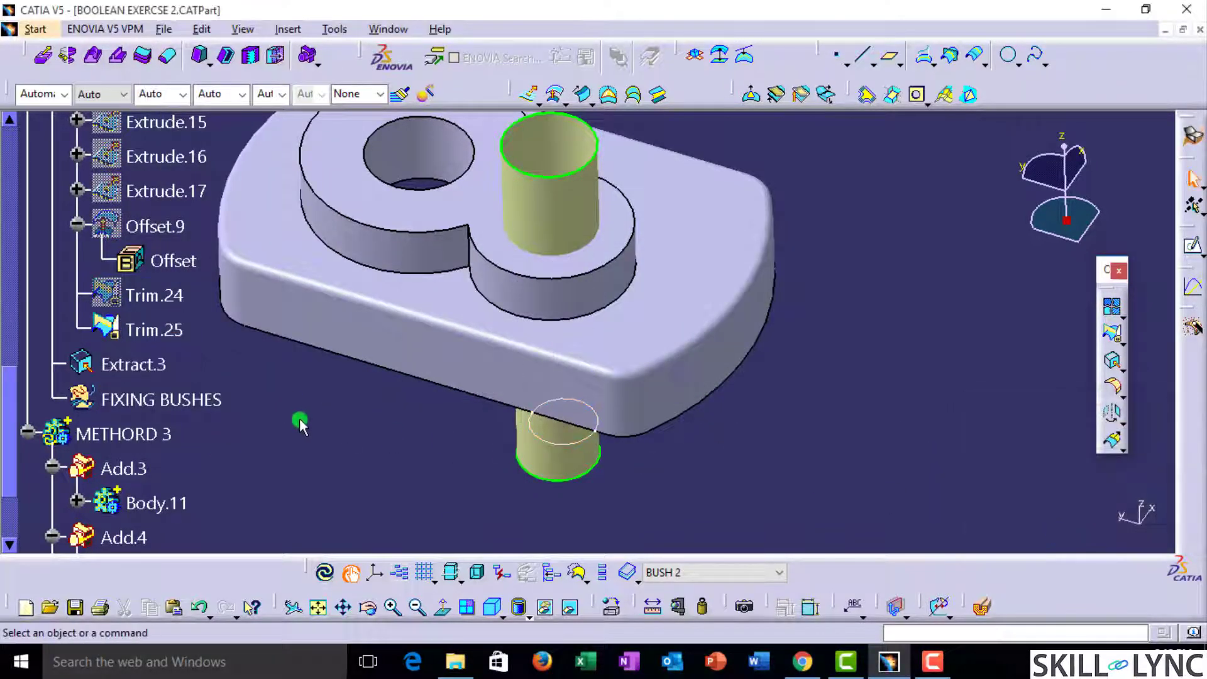
# Step: Move the extracted circle inside the FIXING BUSHES set at the last position and collapse the BUSH 2 set
pyautogui.click(178, 367)
pyautogui.rightClick(178, 367)
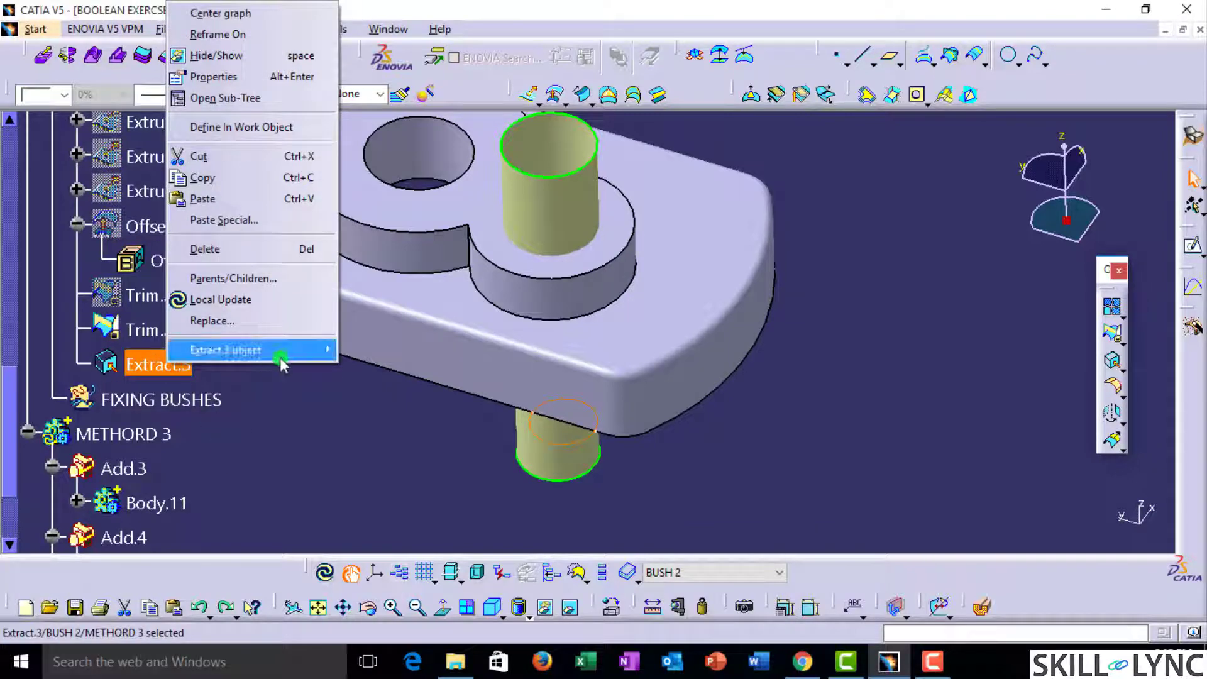
pyautogui.moveTo(281, 350)
pyautogui.click(352, 421)
pyautogui.click(189, 385)
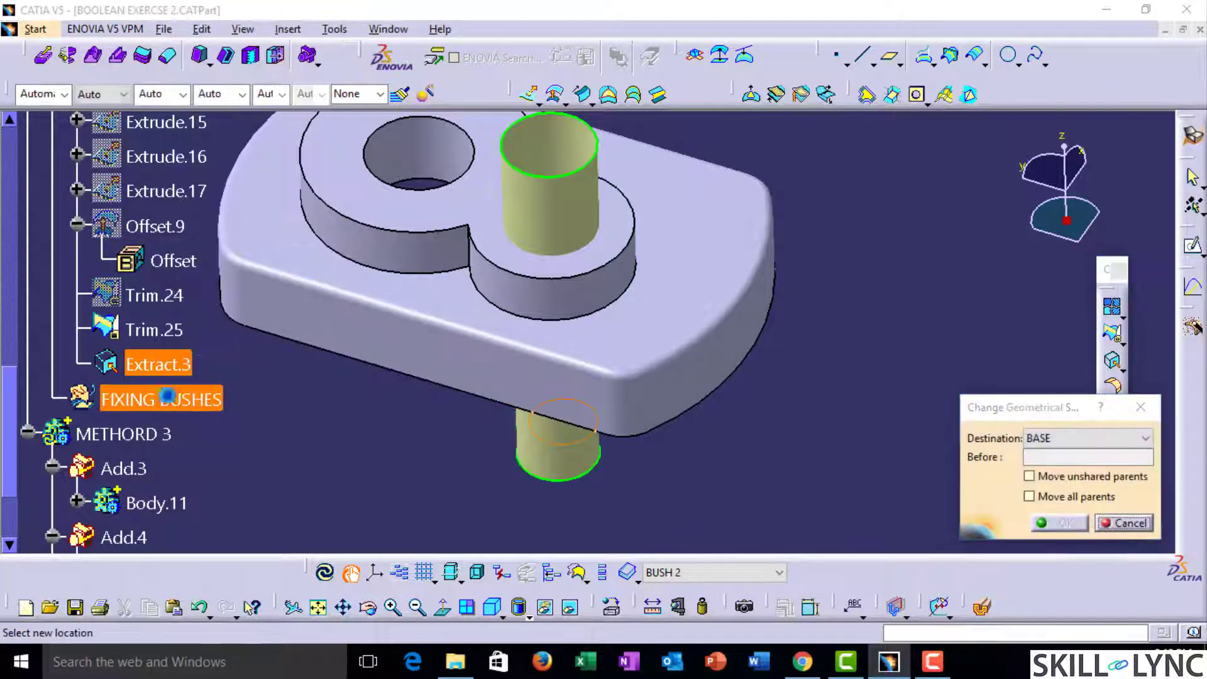
pyautogui.click(774, 378)
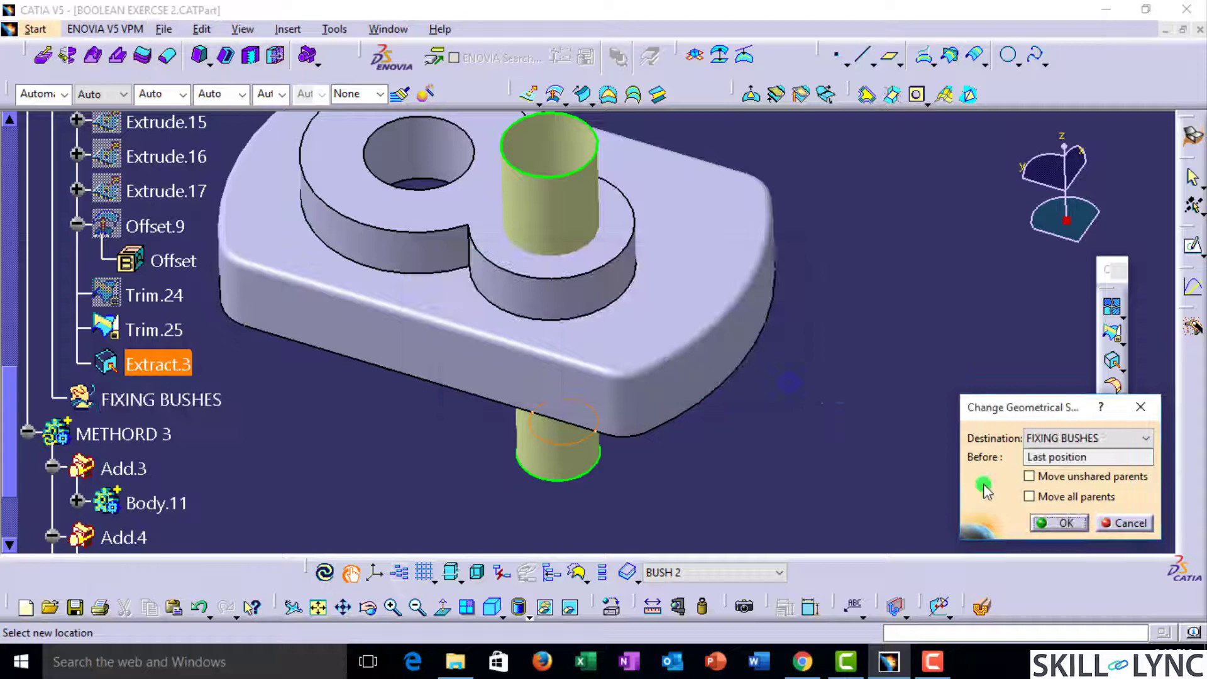
pyautogui.click(1058, 523)
pyautogui.scroll(3, 40, 288)
pyautogui.click(53, 317)
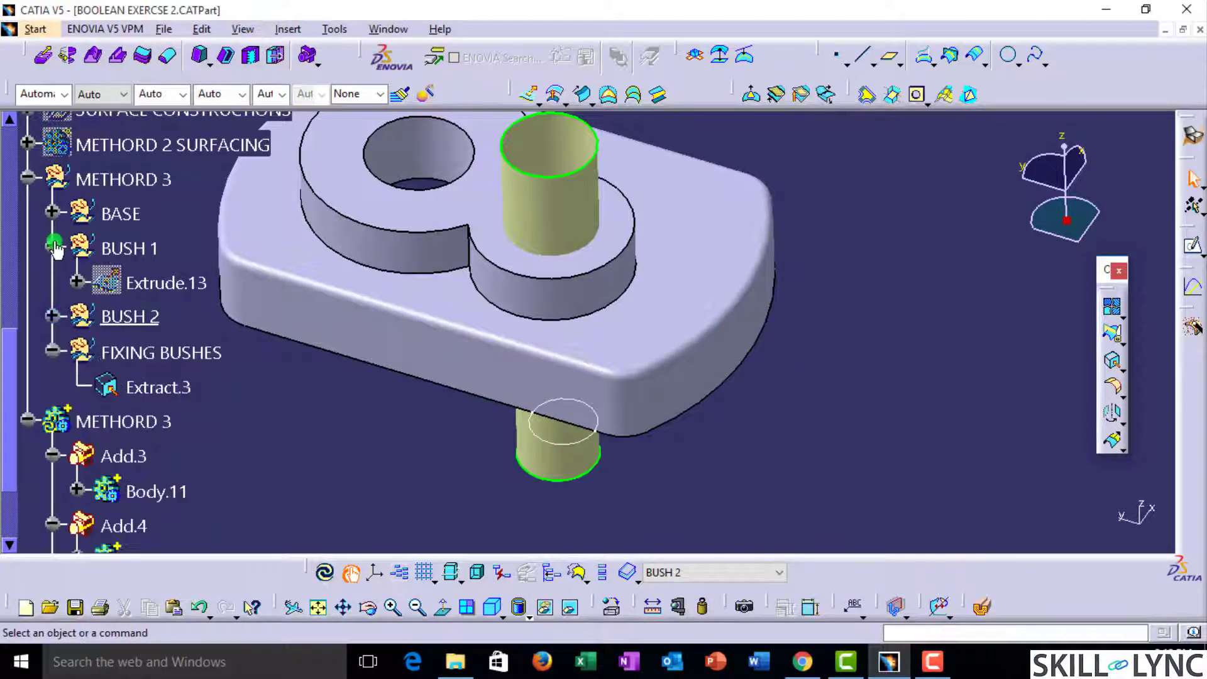
# Step: Extrude the extracted circle upward along the Z component as a fixing bush surface, with the second limit set to 0 mm
pyautogui.click(53, 248)
pyautogui.moveTo(797, 441); pyautogui.dragTo(823, 314, button='middle')
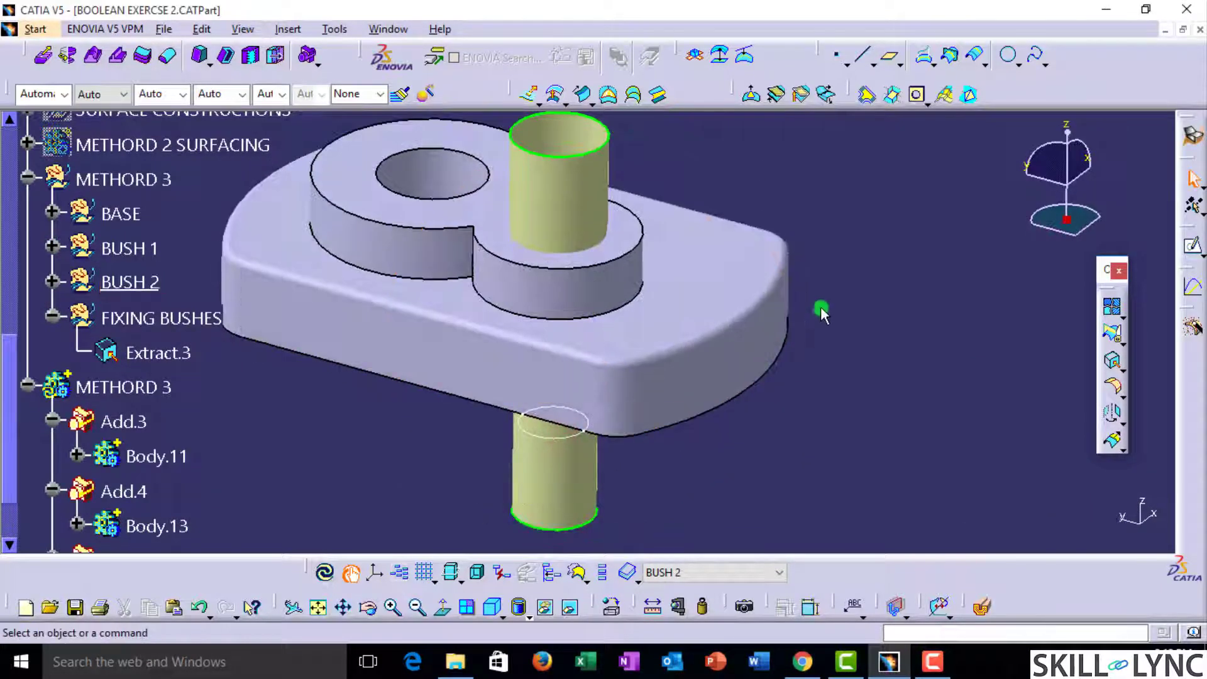
pyautogui.click(525, 98)
pyautogui.click(578, 432)
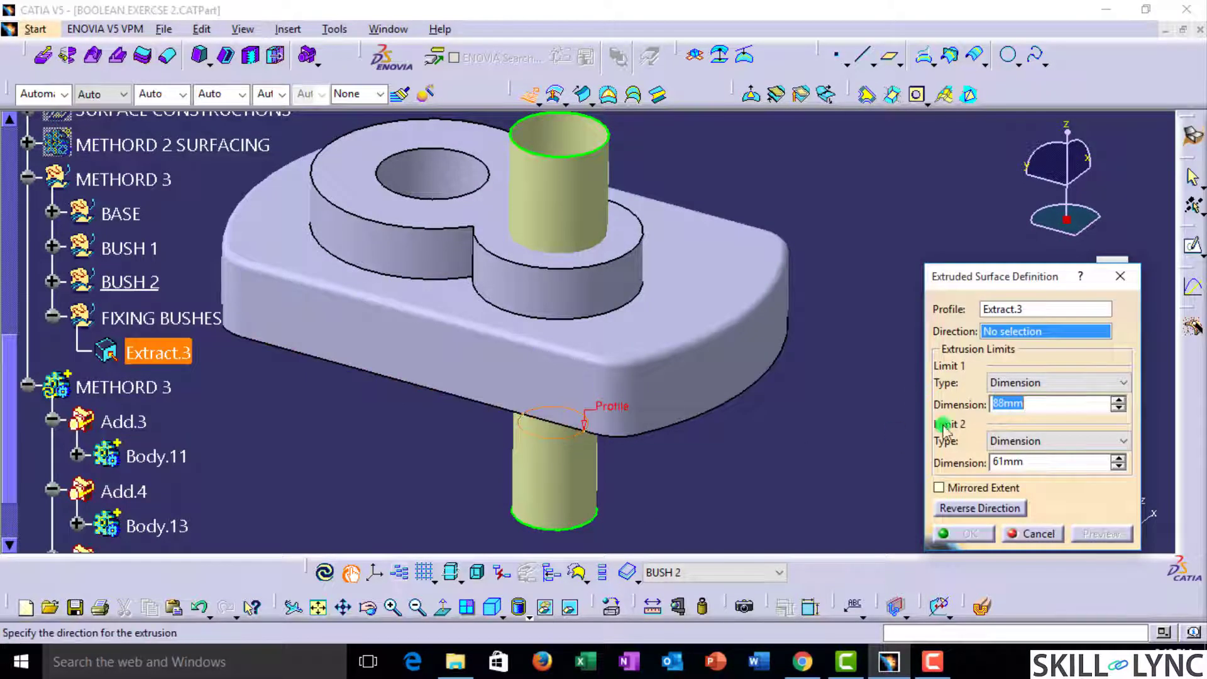
pyautogui.rightClick(1075, 339)
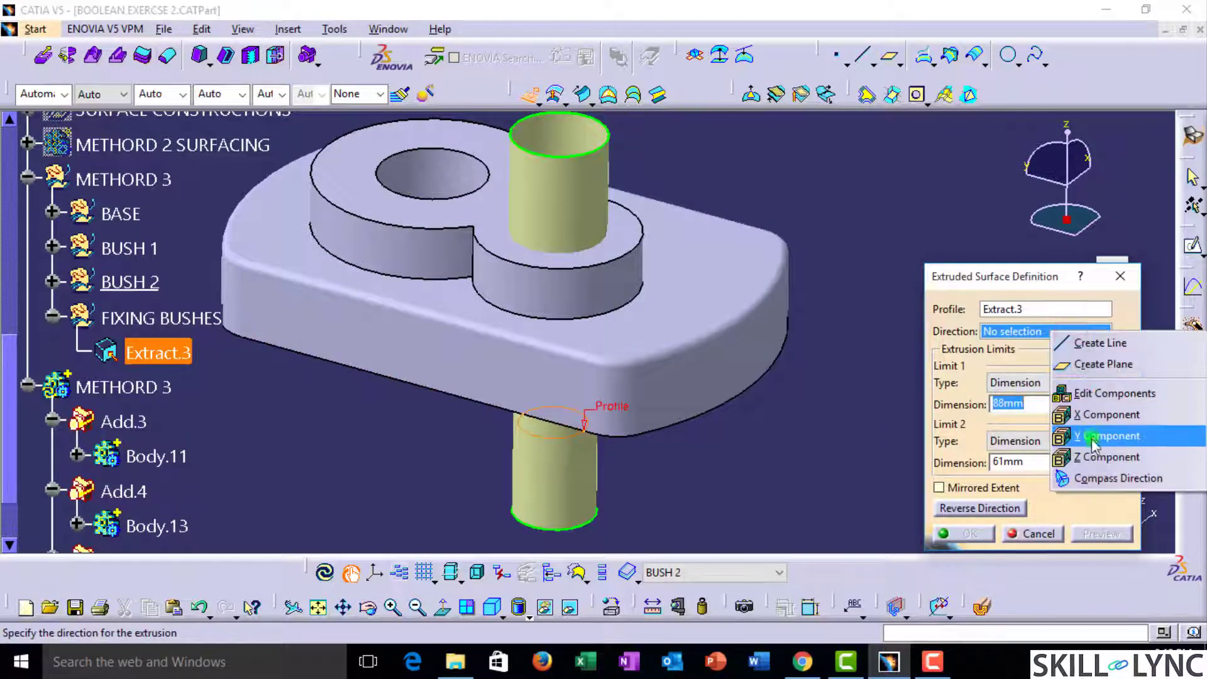
pyautogui.click(1097, 381)
pyautogui.moveTo(594, 551); pyautogui.dragTo(573, 403, button='middle')
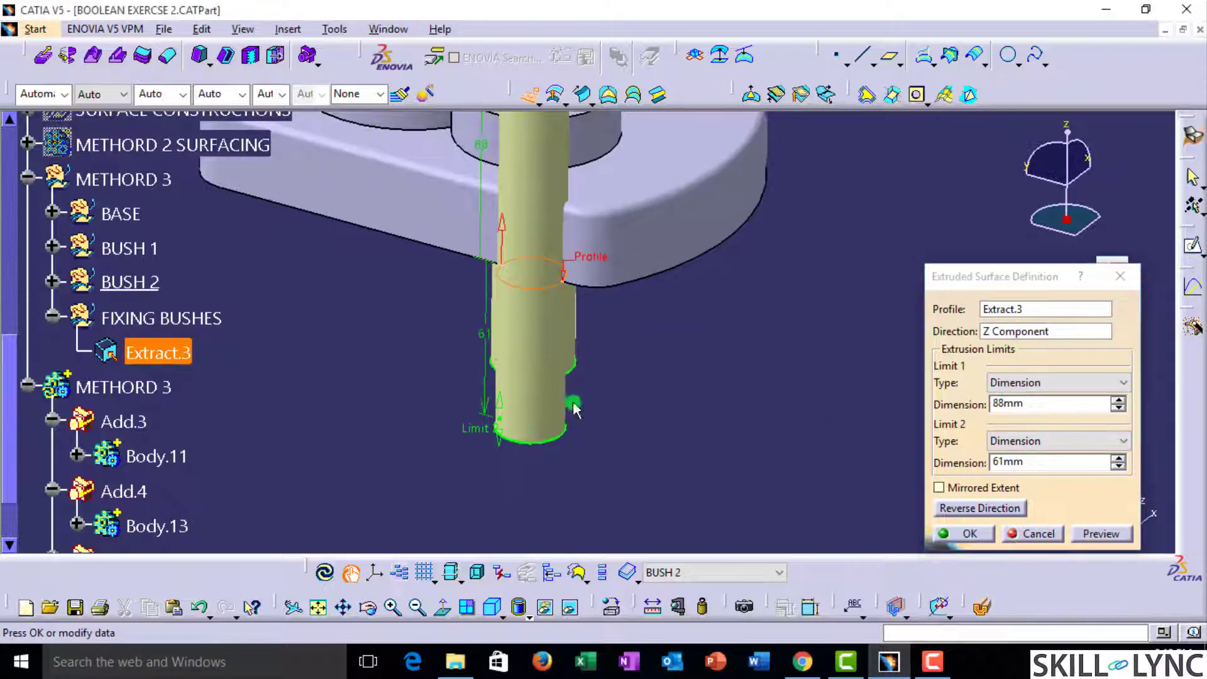
pyautogui.moveTo(478, 307); pyautogui.dragTo(476, 277)
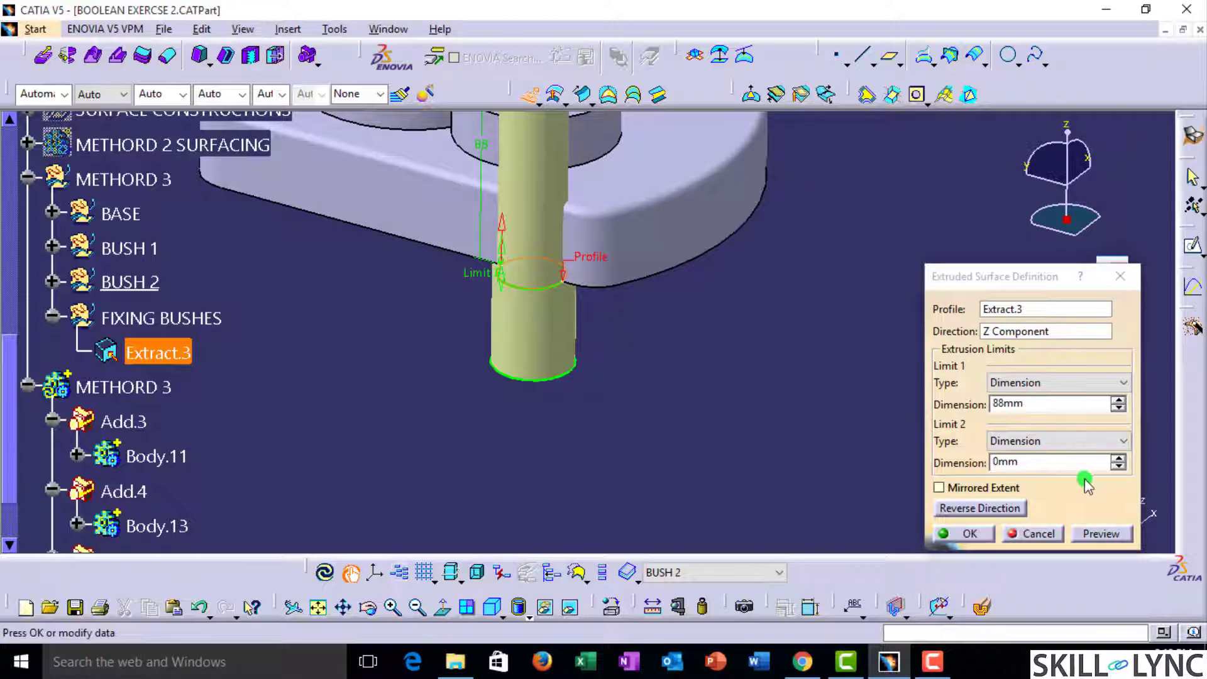
pyautogui.moveTo(697, 277); pyautogui.dragTo(693, 417, button='middle')
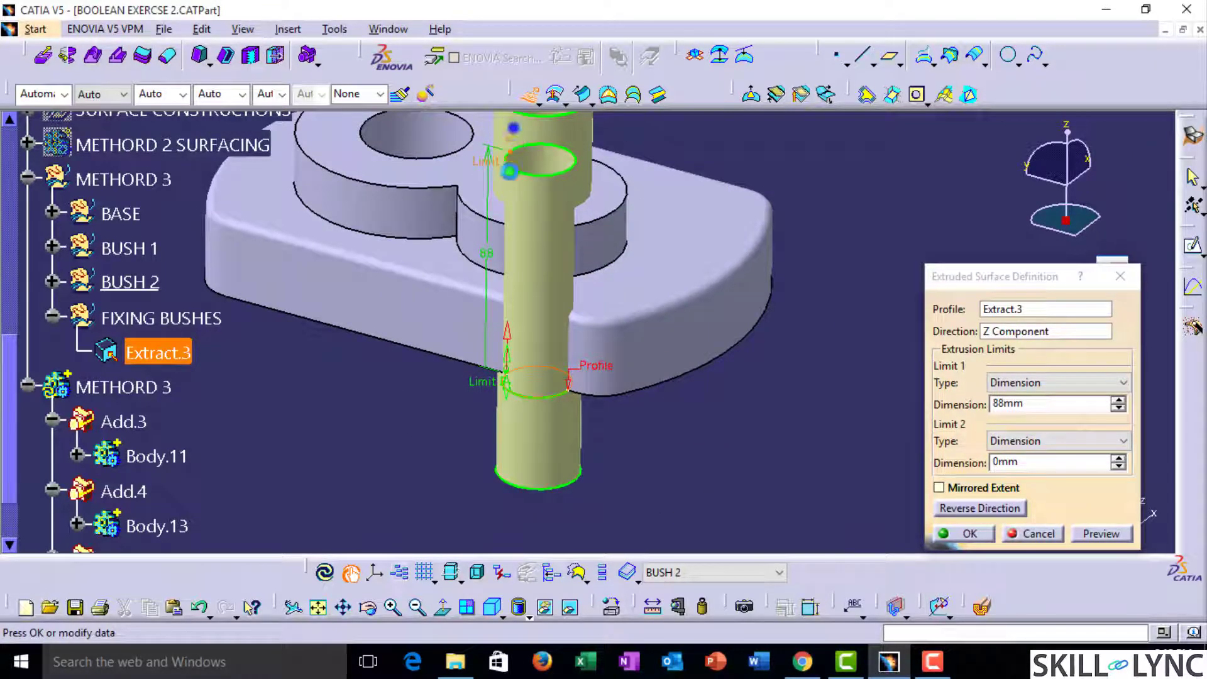
pyautogui.moveTo(509, 171); pyautogui.dragTo(503, 241)
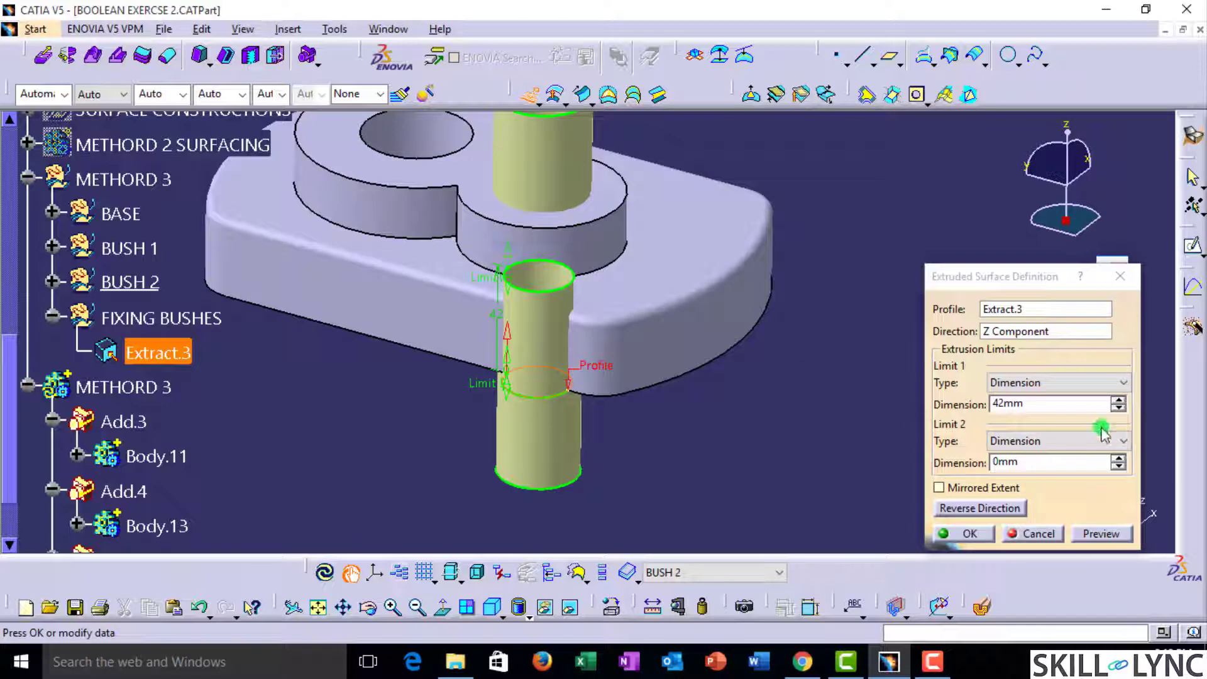
pyautogui.click(1077, 405)
pyautogui.press('Return')
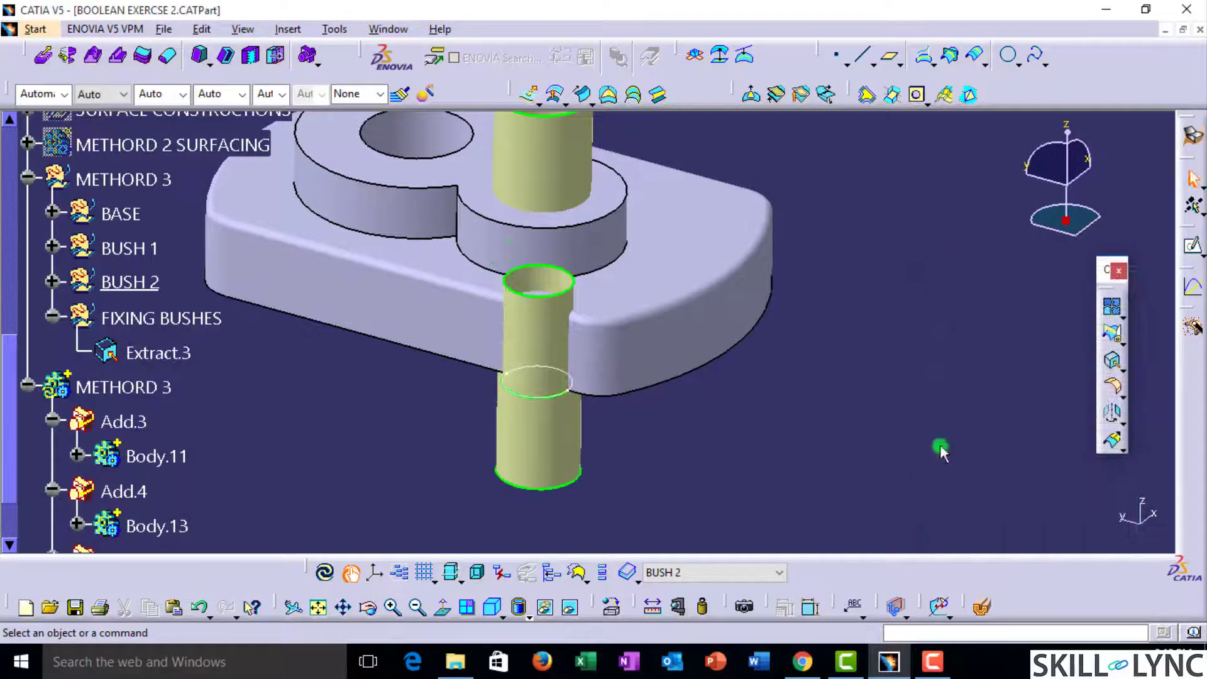
# Step: Hide the tall BUSH 2 counterbore cylinder and show the PART DESIGN METHORD body as a reference
pyautogui.click(566, 191)
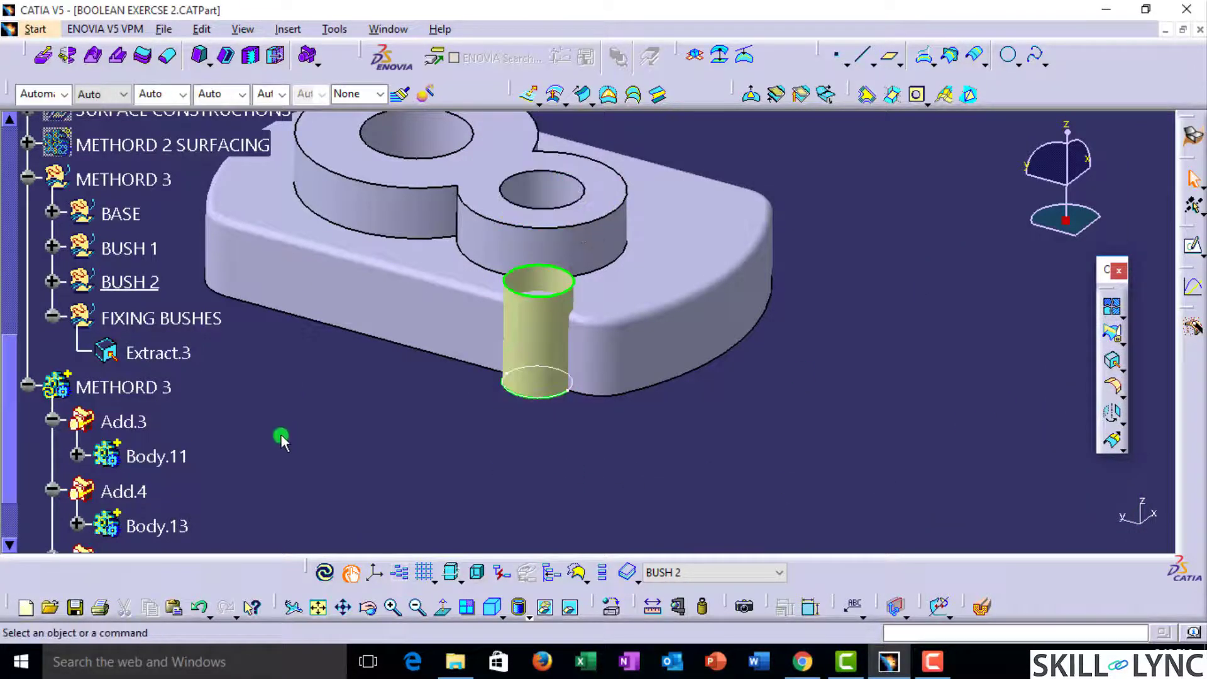
pyautogui.scroll(8, 281, 441)
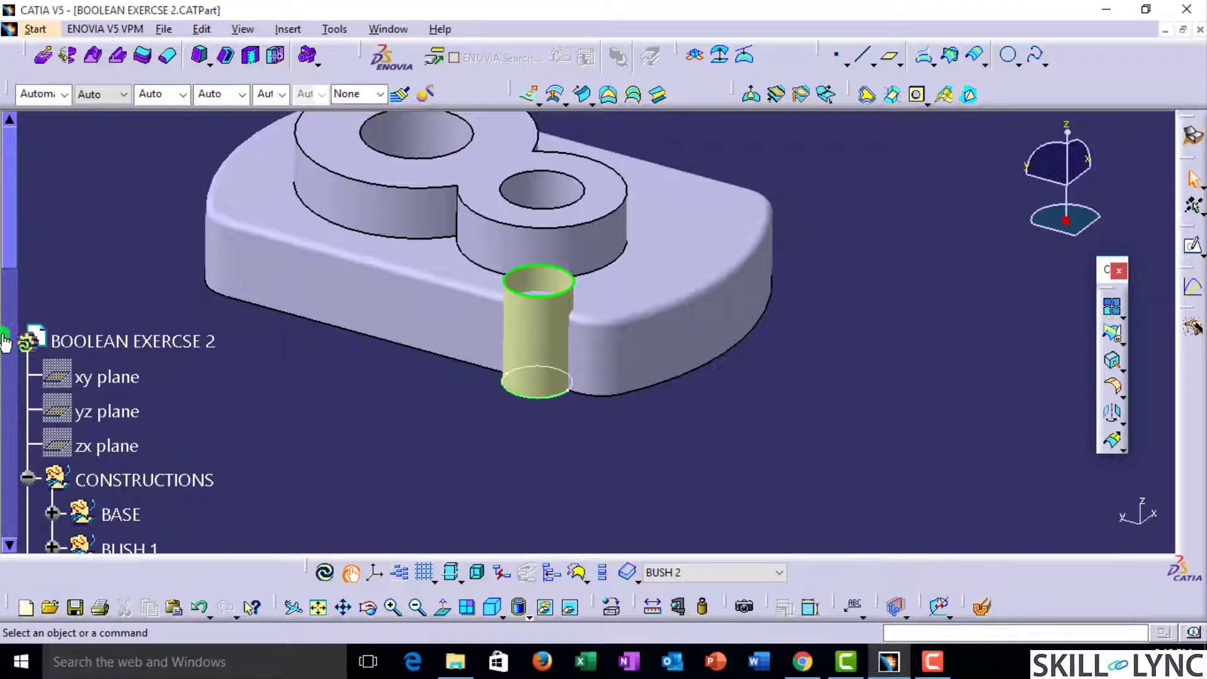
pyautogui.scroll(-8, 5, 341)
pyautogui.click(28, 251)
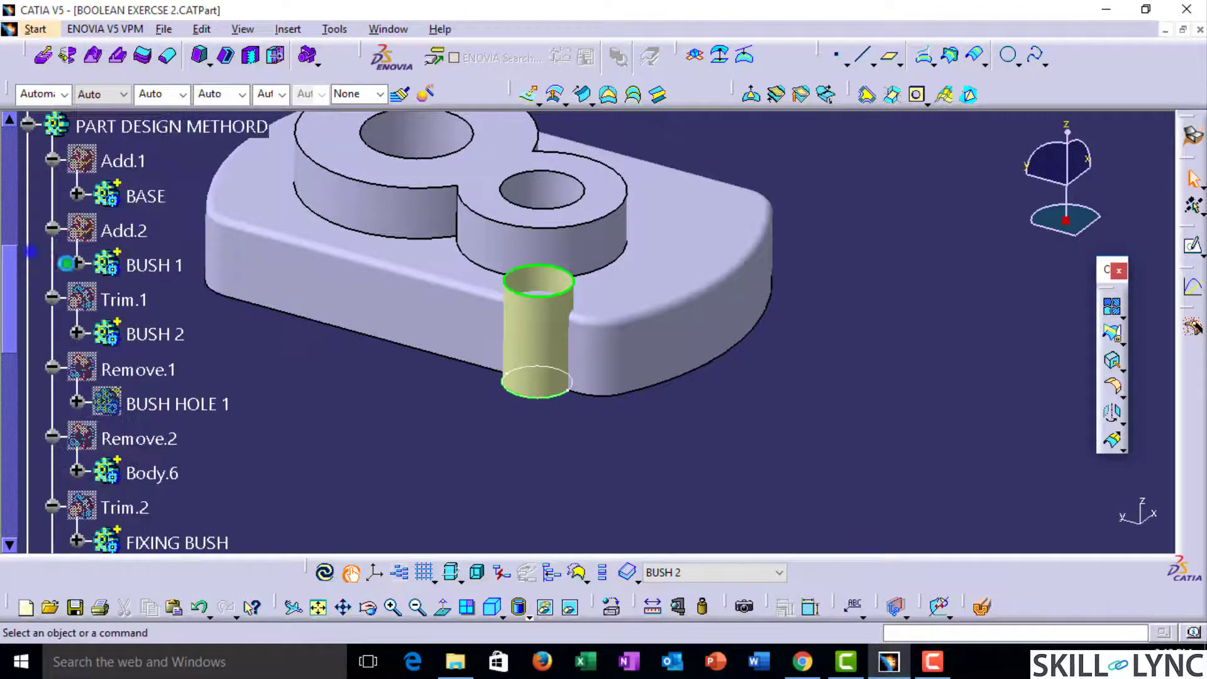
pyautogui.click(119, 304)
# Step: Lower the fixing bush surface's upper limit to just above the reference bush's top face, and hide the extracted circle
pyautogui.moveTo(445, 364); pyautogui.dragTo(515, 246, button='middle')
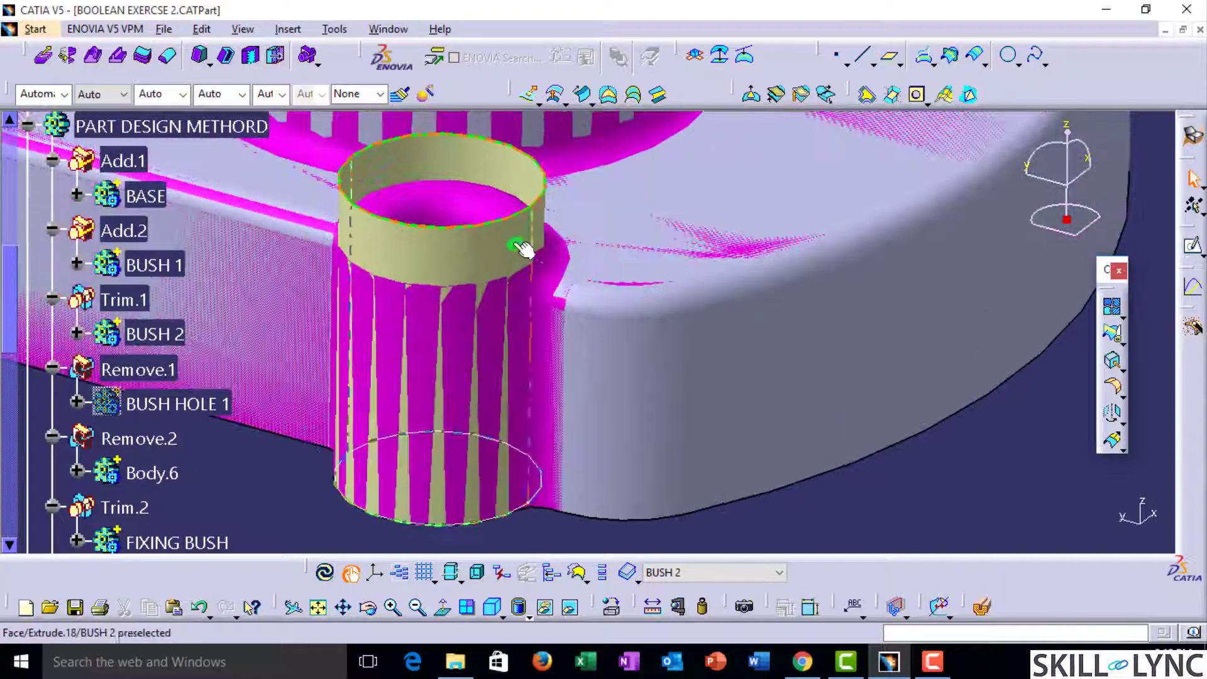
pyautogui.doubleClick(519, 245)
pyautogui.press('Escape')
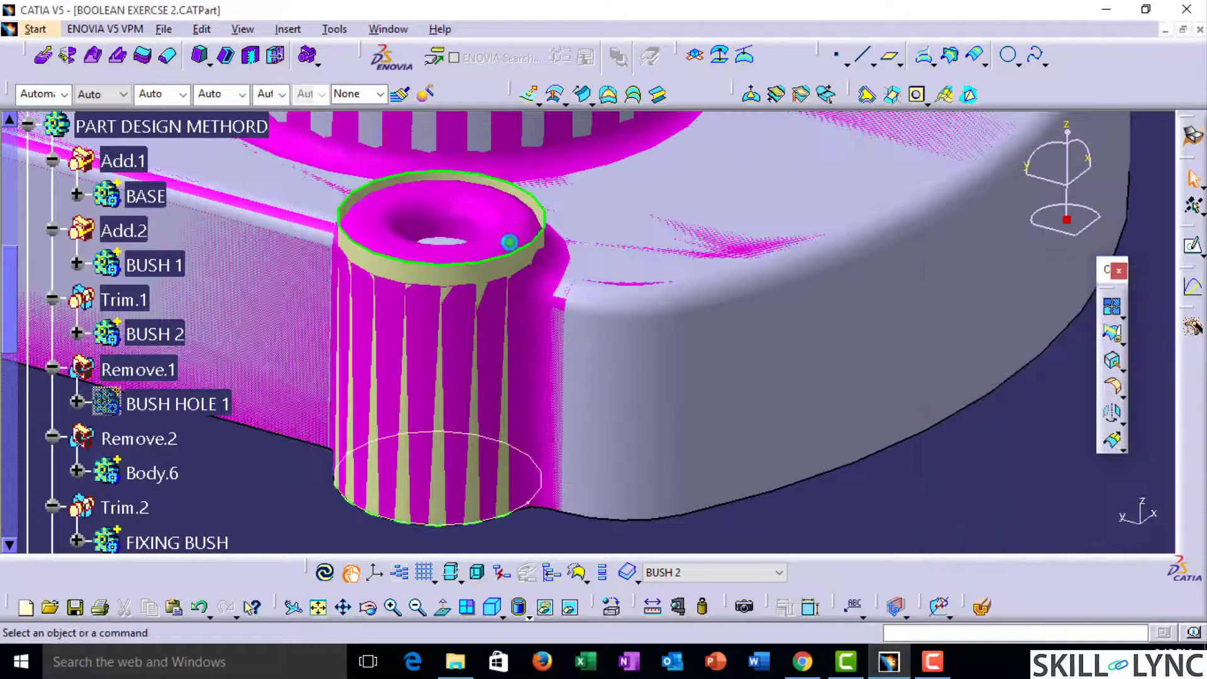
pyautogui.moveTo(459, 404); pyautogui.dragTo(561, 427, button='middle')
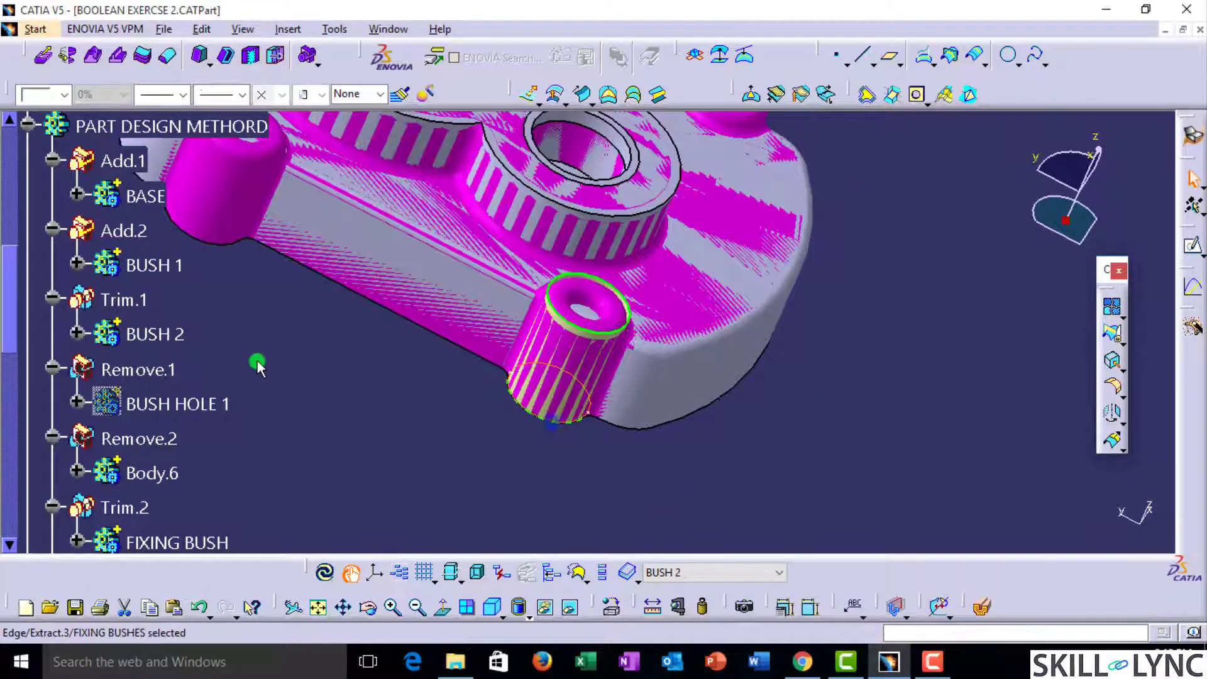
# Step: Define Split.1 of the METHORD 3 body as the work object and switch to the Part Design workbench
pyautogui.scroll(2, 271, 363)
pyautogui.scroll(-10, 317, 403)
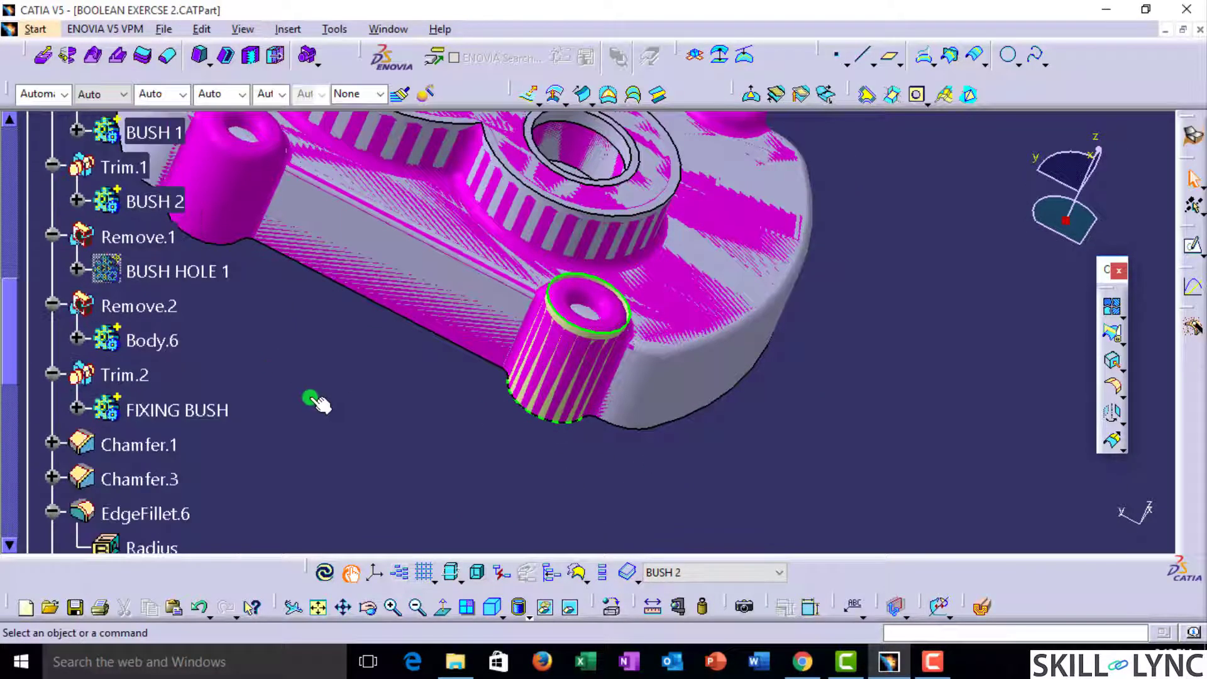
pyautogui.scroll(-1, 316, 403)
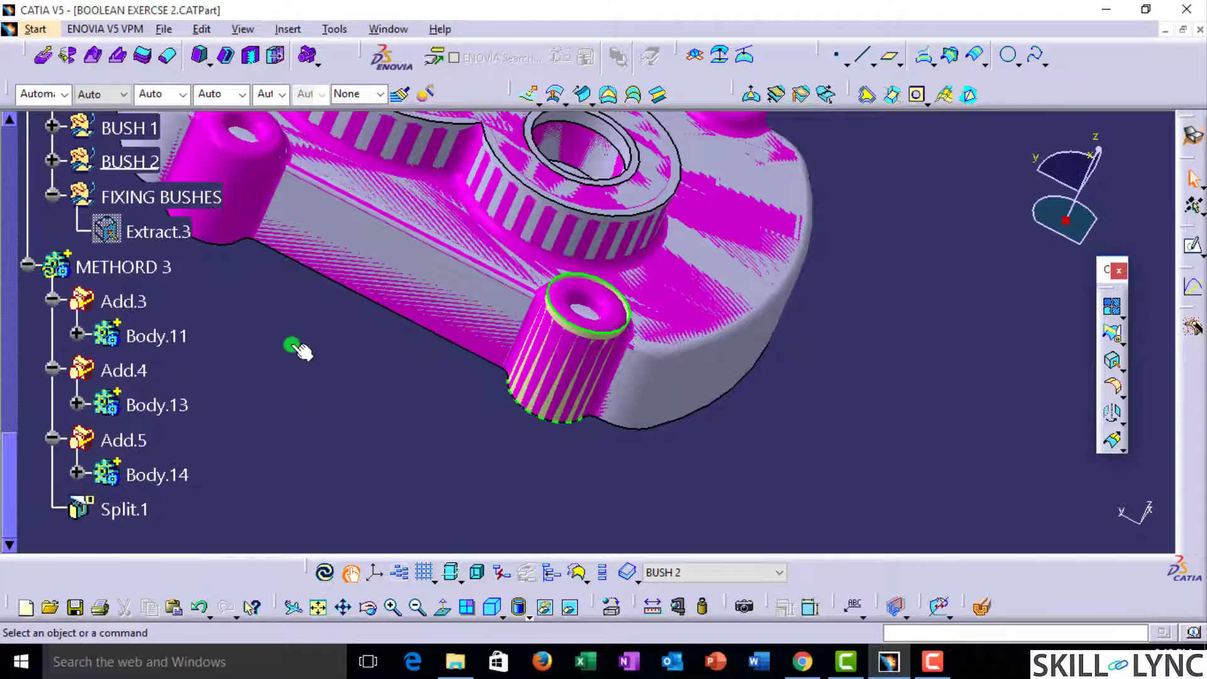
pyautogui.rightClick(137, 517)
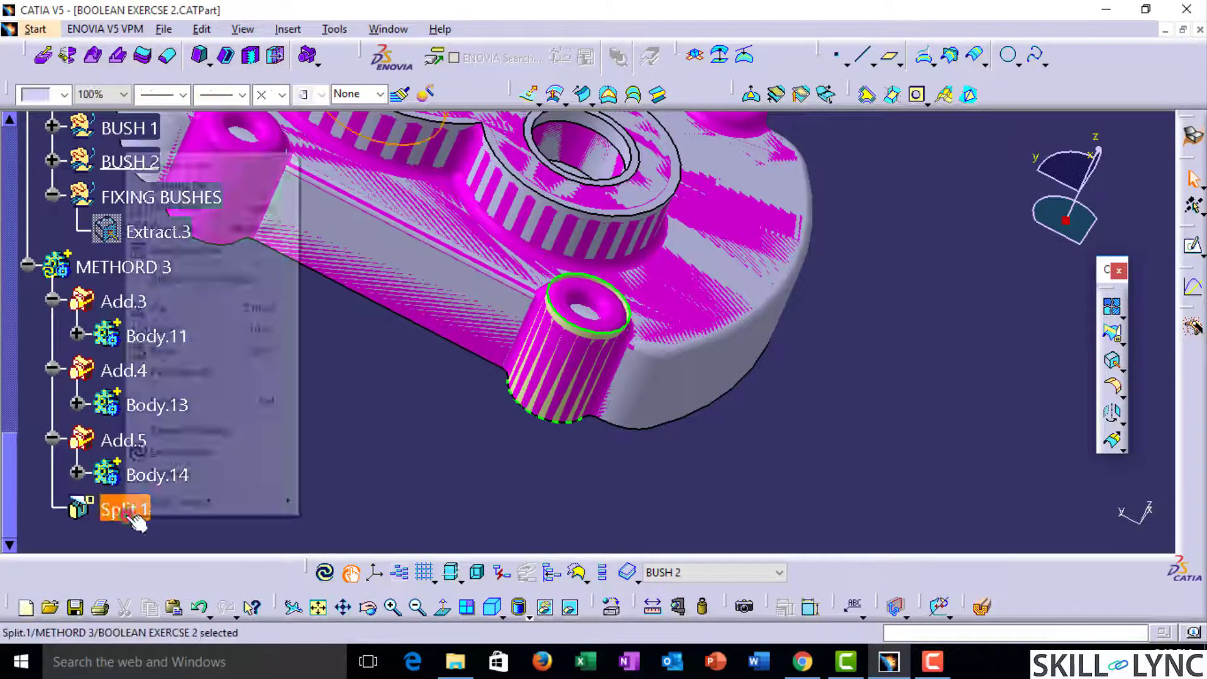
pyautogui.click(195, 251)
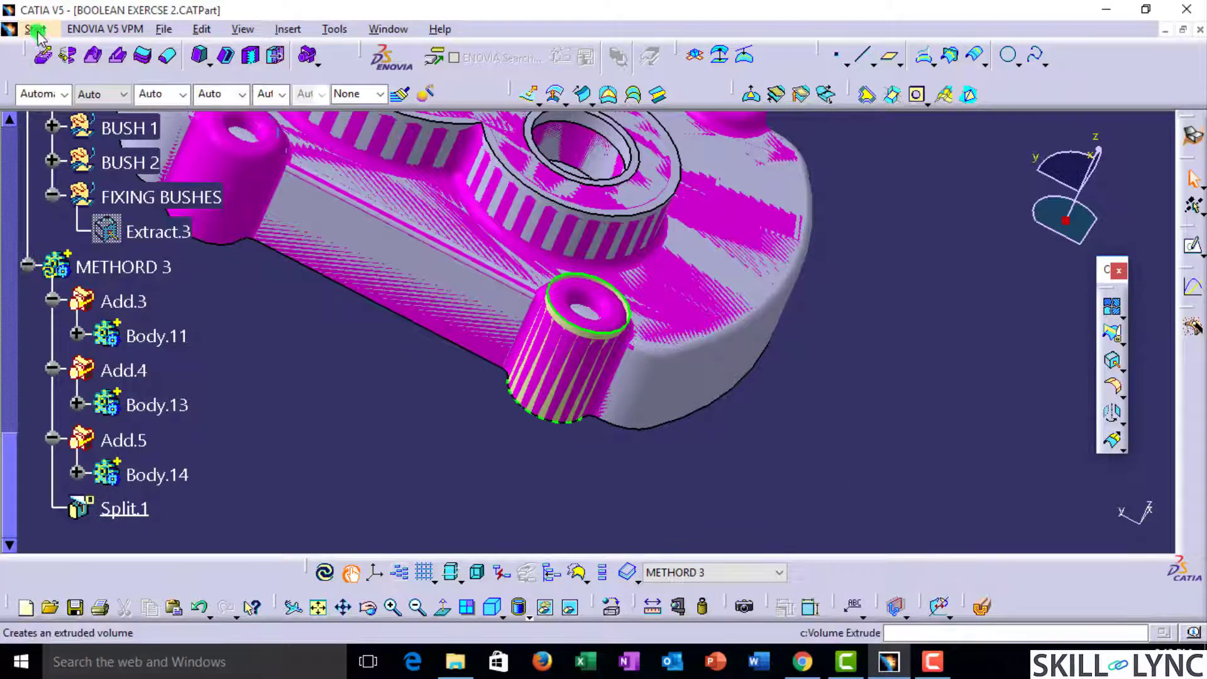
pyautogui.click(36, 30)
pyautogui.moveTo(125, 71)
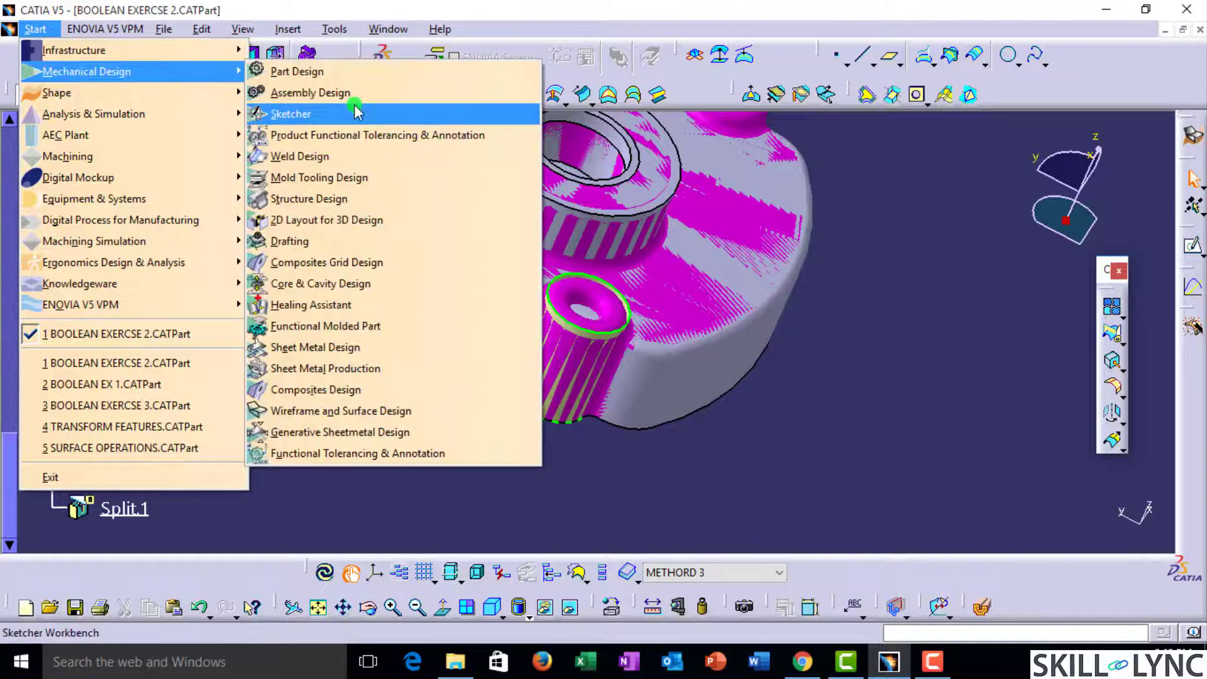
pyautogui.click(319, 71)
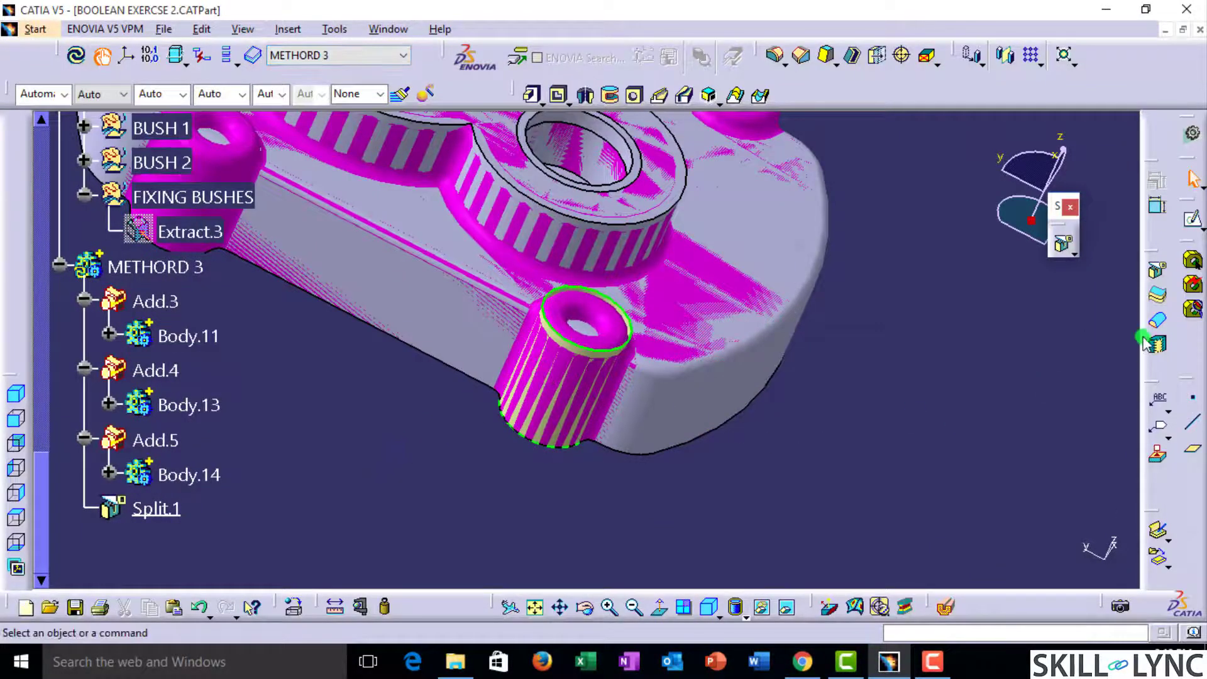
# Step: Show Trim.25 from the BUSH 2 set and split the METHORD 3 body with it to cut the counterbore
pyautogui.click(1156, 272)
pyautogui.scroll(3, 314, 418)
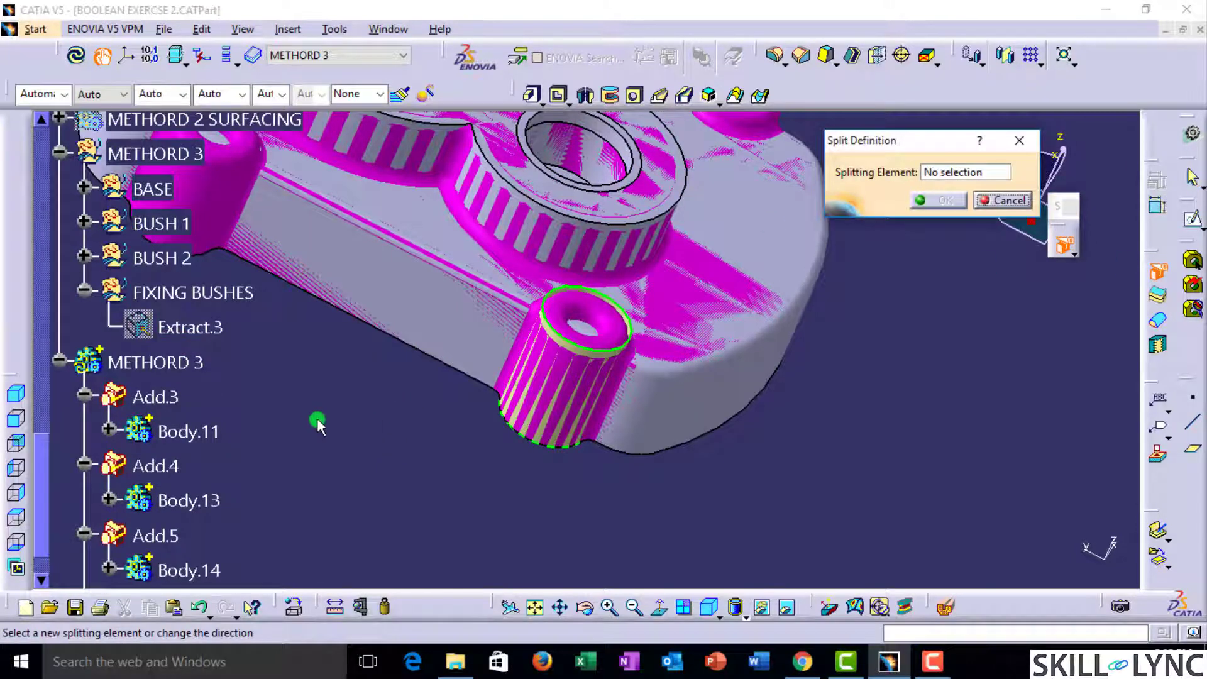
pyautogui.click(87, 256)
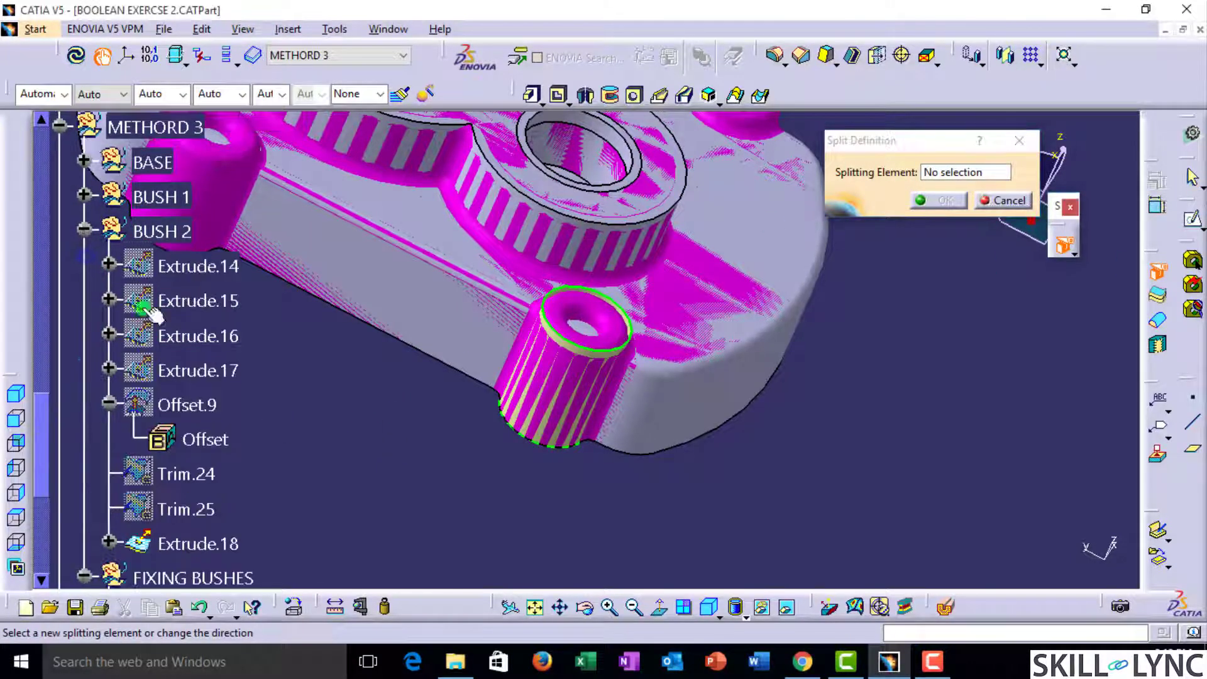
pyautogui.scroll(-1, 220, 469)
pyautogui.rightClick(208, 464)
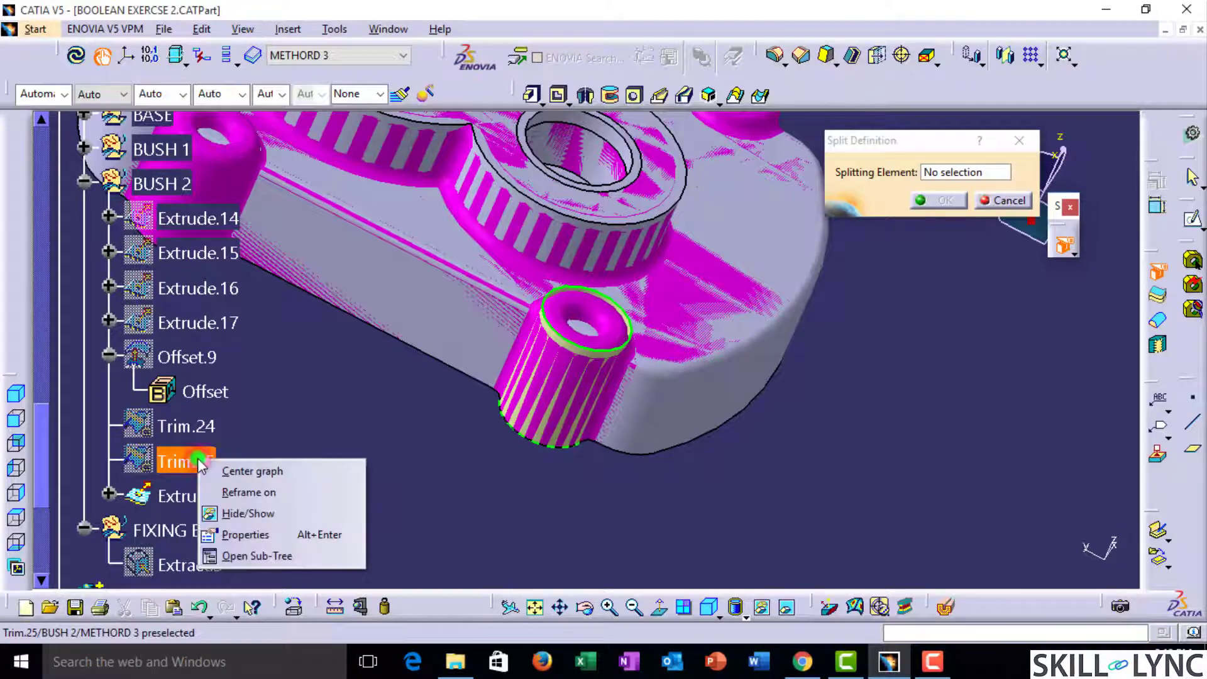
pyautogui.click(264, 512)
pyautogui.click(608, 155)
pyautogui.moveTo(590, 245); pyautogui.dragTo(391, 429, button='middle')
pyautogui.click(937, 200)
# Step: Hide the splitting surface and the PART DESIGN METHORD reference body
pyautogui.rightClick(570, 250)
pyautogui.click(574, 293)
pyautogui.rightClick(388, 429)
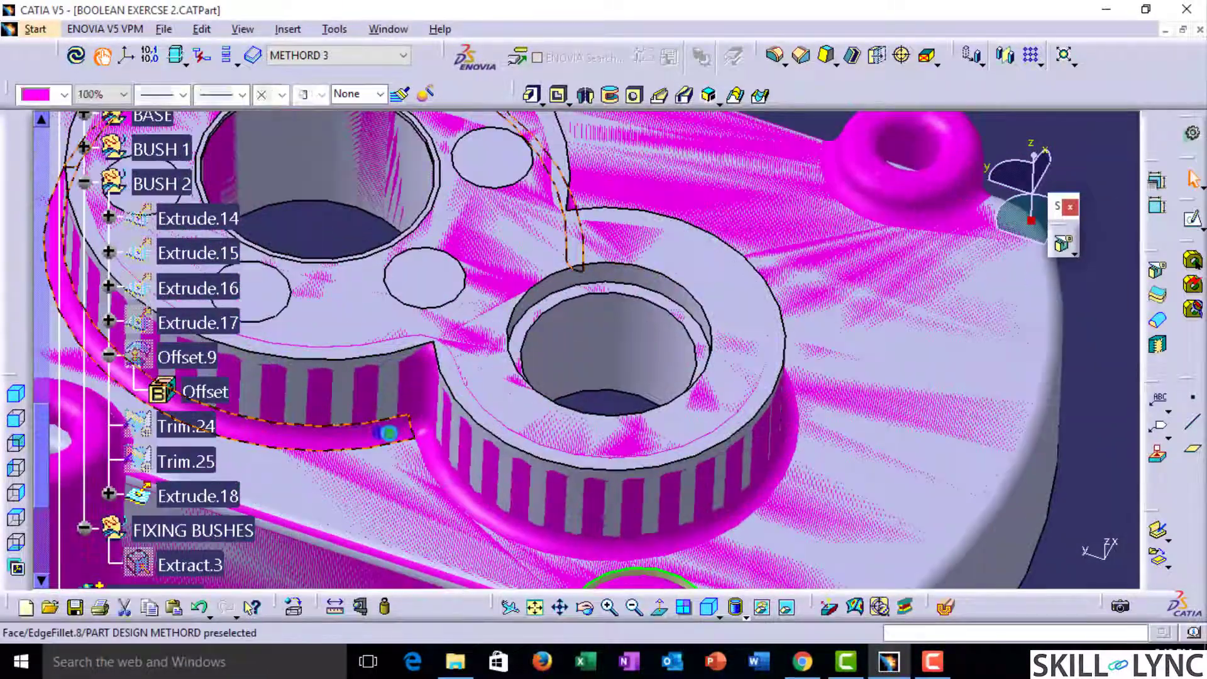
pyautogui.click(393, 472)
pyautogui.moveTo(504, 431); pyautogui.dragTo(526, 408, button='middle')
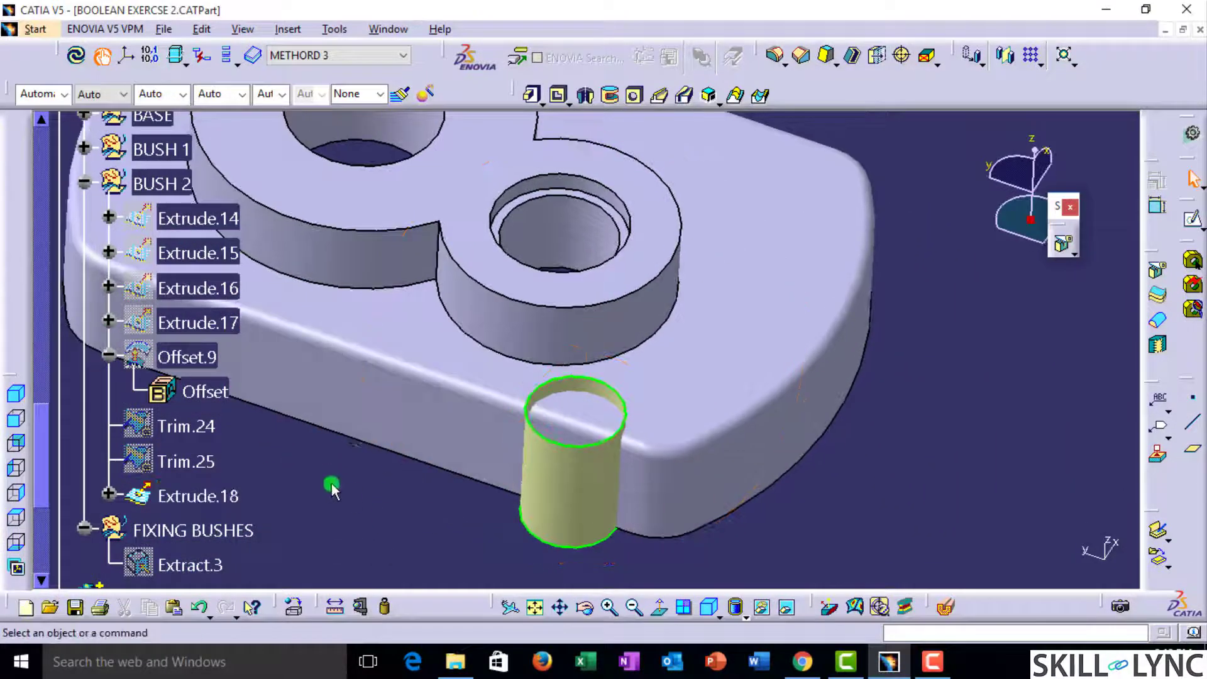
# Step: Insert a new empty body after METHORD 3 for the fixing bush
pyautogui.scroll(-5, 331, 479)
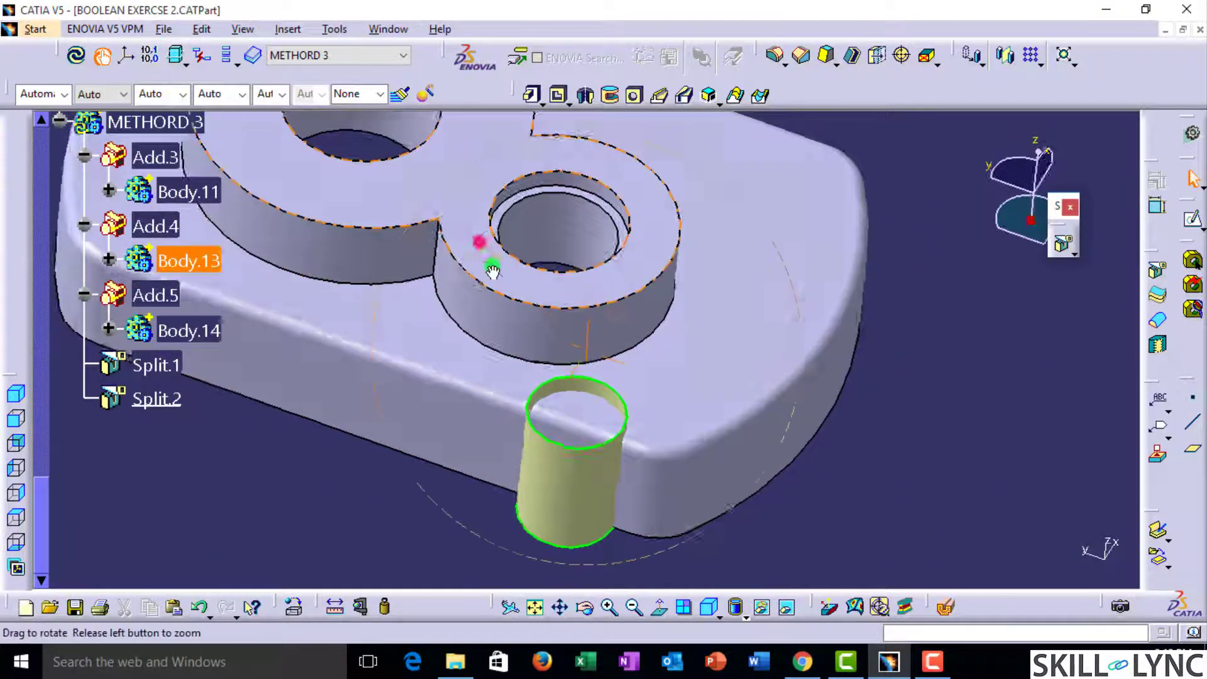
pyautogui.moveTo(490, 261); pyautogui.dragTo(597, 440, button='middle')
pyautogui.moveTo(372, 458); pyautogui.dragTo(377, 362, button='middle')
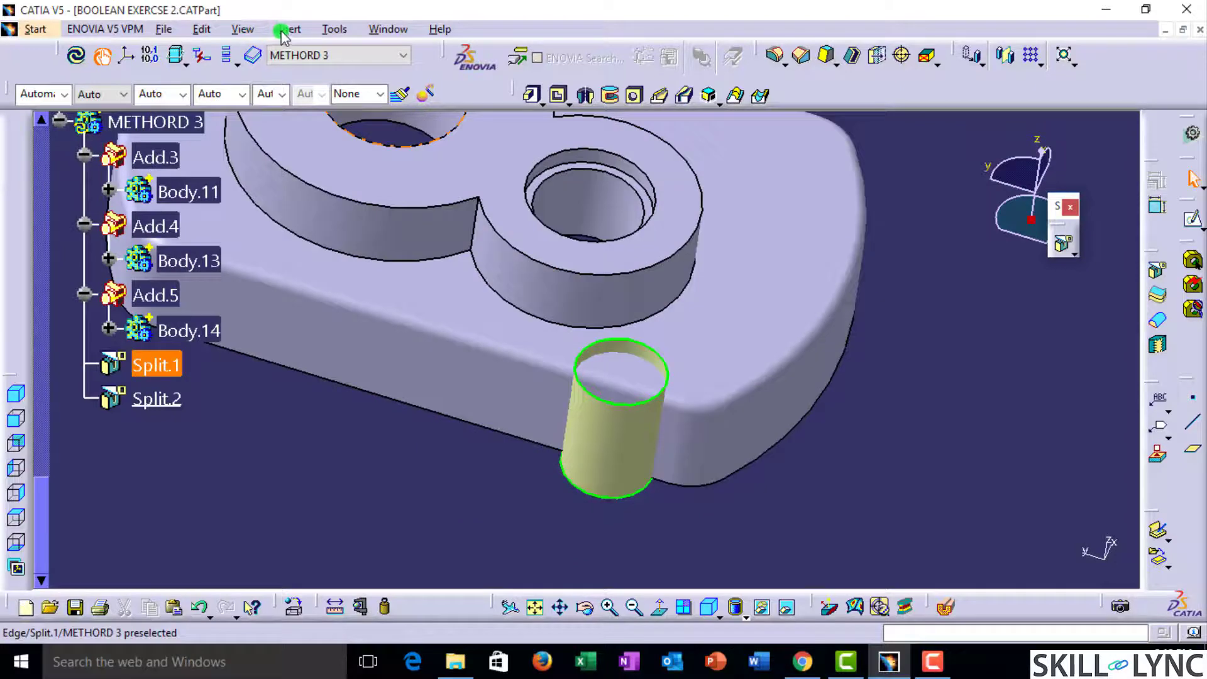
pyautogui.click(288, 29)
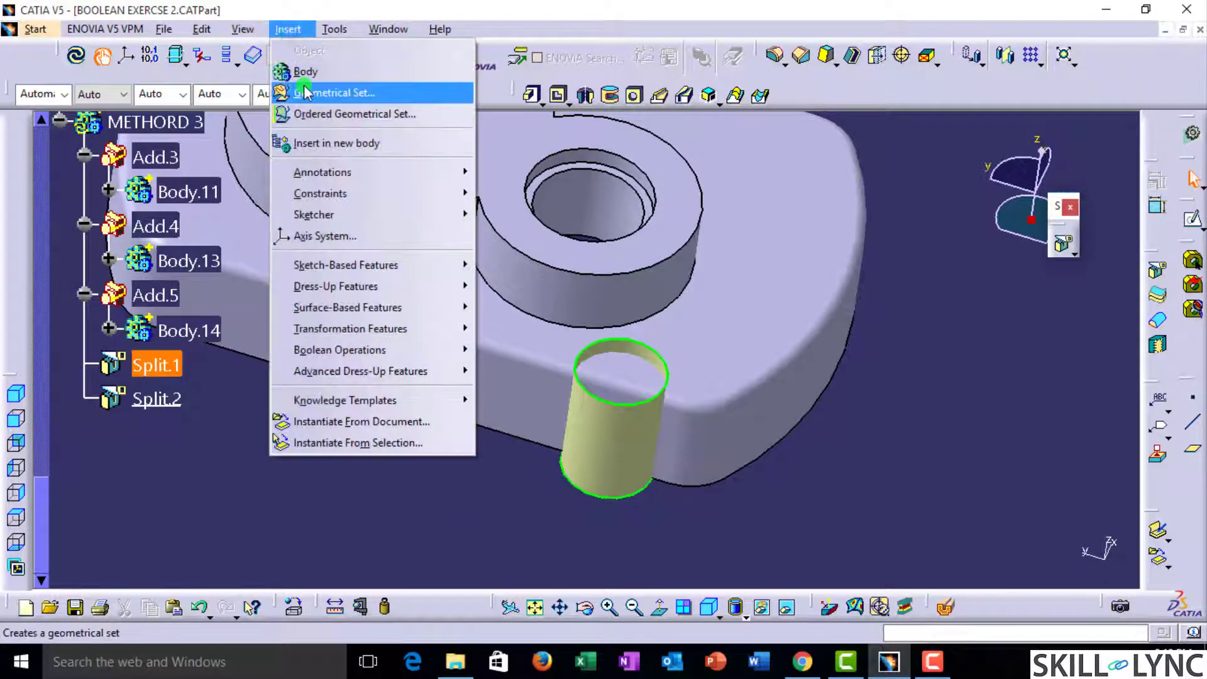
pyautogui.click(305, 88)
pyautogui.click(738, 369)
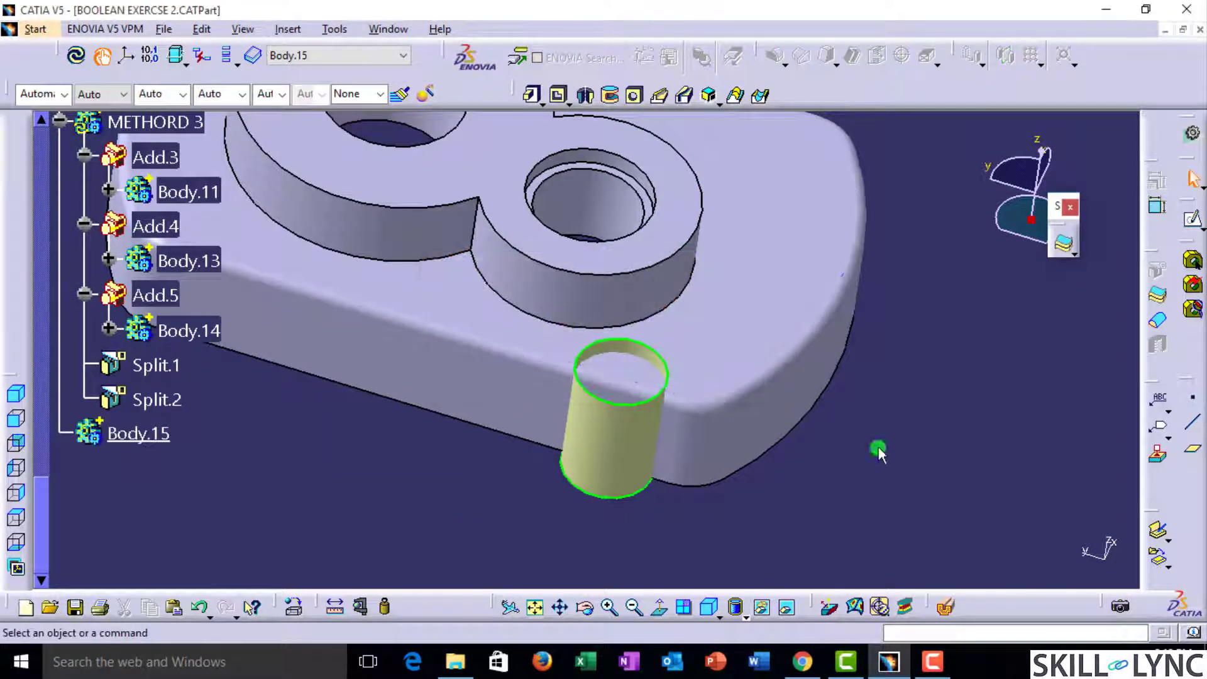
# Step: Thicken the fixing bush cylinder surface inward with a first offset of 5 mm, and hide the source surface
pyautogui.click(1155, 301)
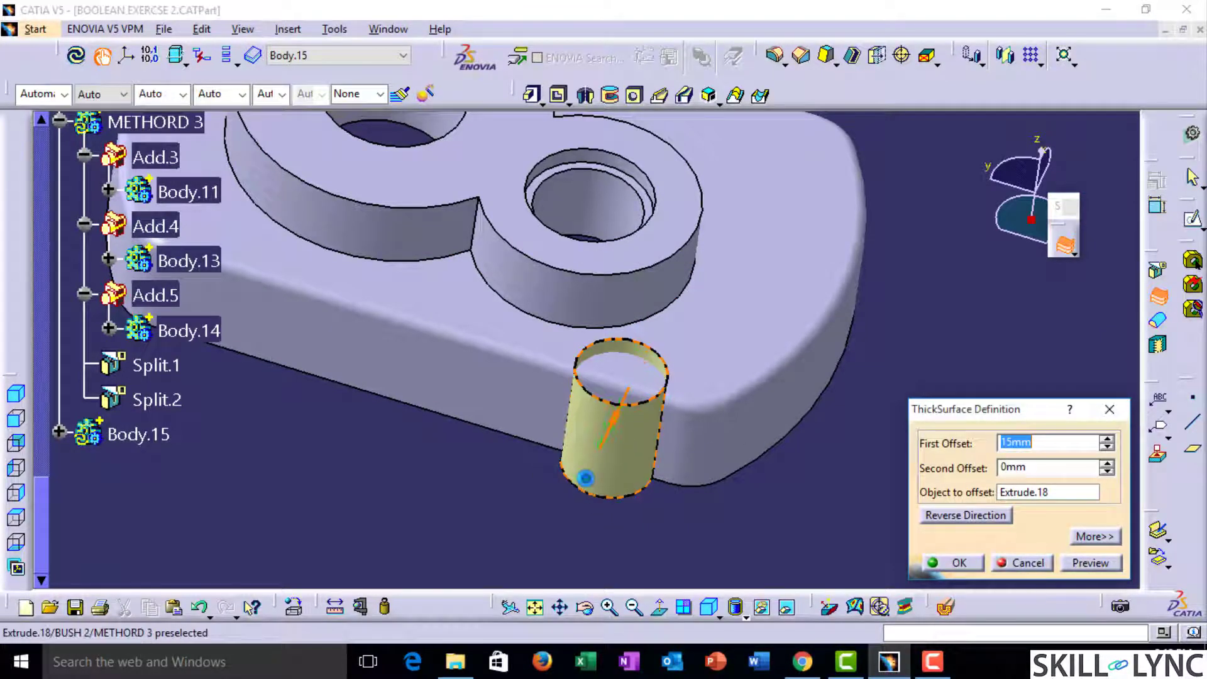
pyautogui.press('Return')
pyautogui.moveTo(679, 305); pyautogui.dragTo(685, 440, button='middle')
pyautogui.click(754, 516)
pyautogui.click(652, 485)
pyautogui.press('space')
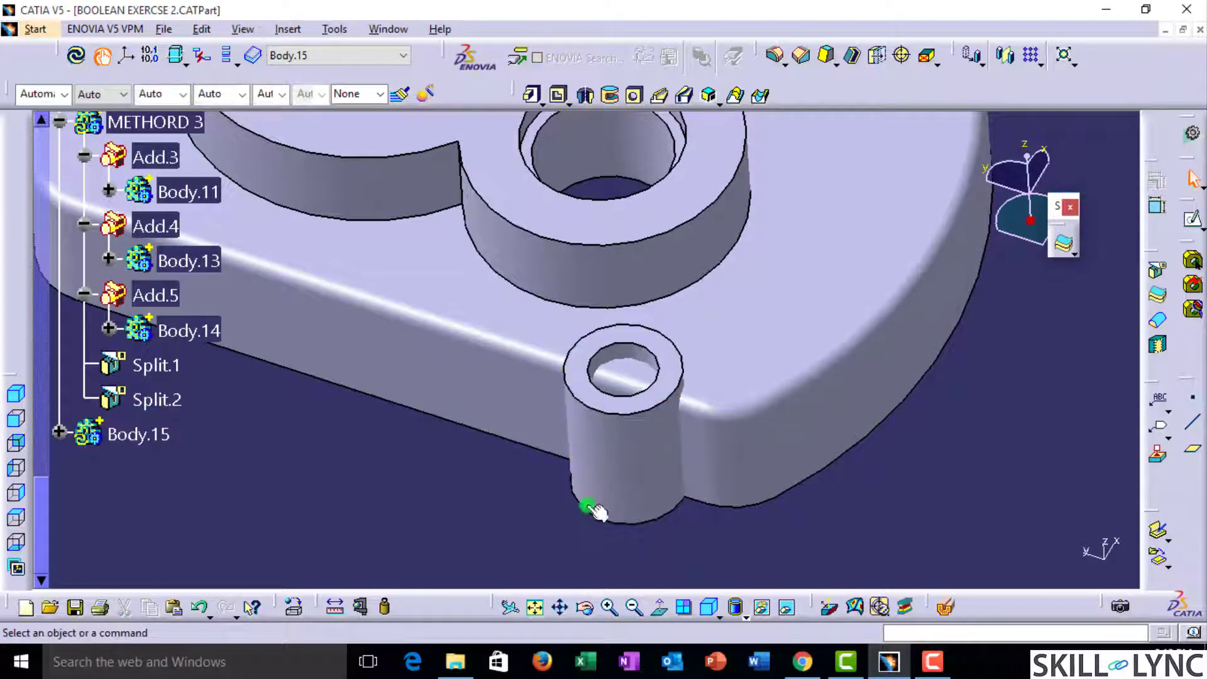
# Step: Show the PART DESIGN METHORD body through EdgeFillet.8 to compare it with the new fixing bush
pyautogui.scroll(3, 358, 412)
pyautogui.scroll(10, 358, 413)
pyautogui.click(178, 310)
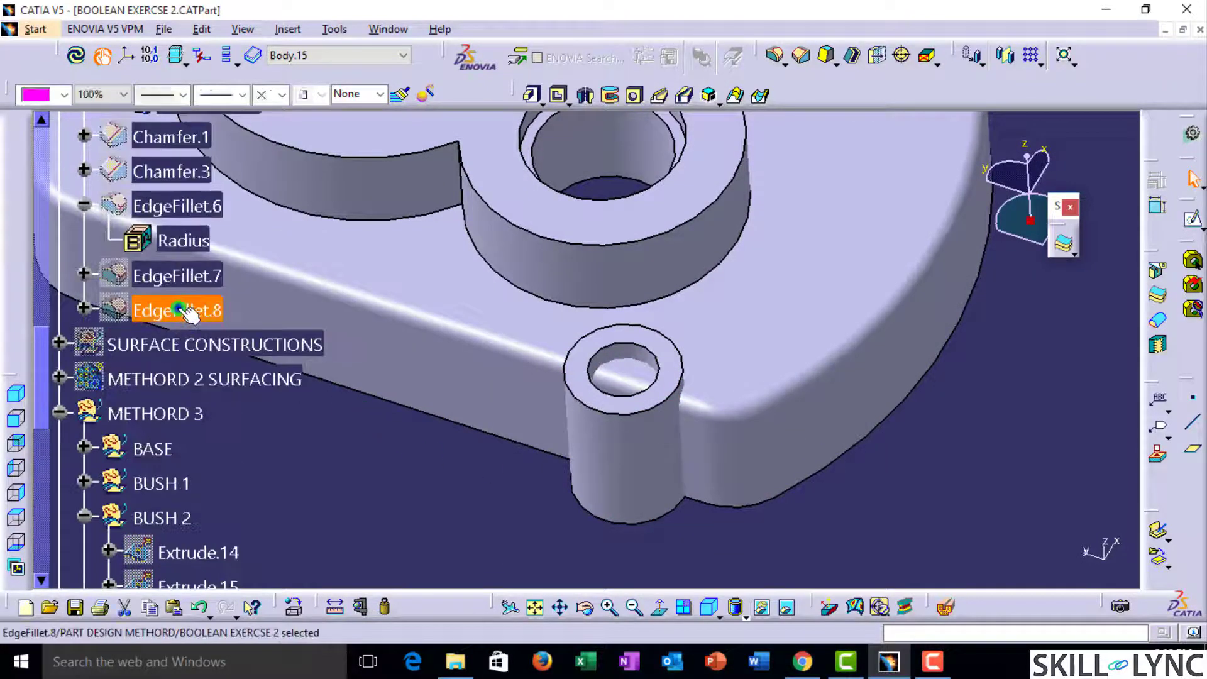
pyautogui.press('space')
pyautogui.moveTo(549, 434); pyautogui.dragTo(620, 353, button='middle')
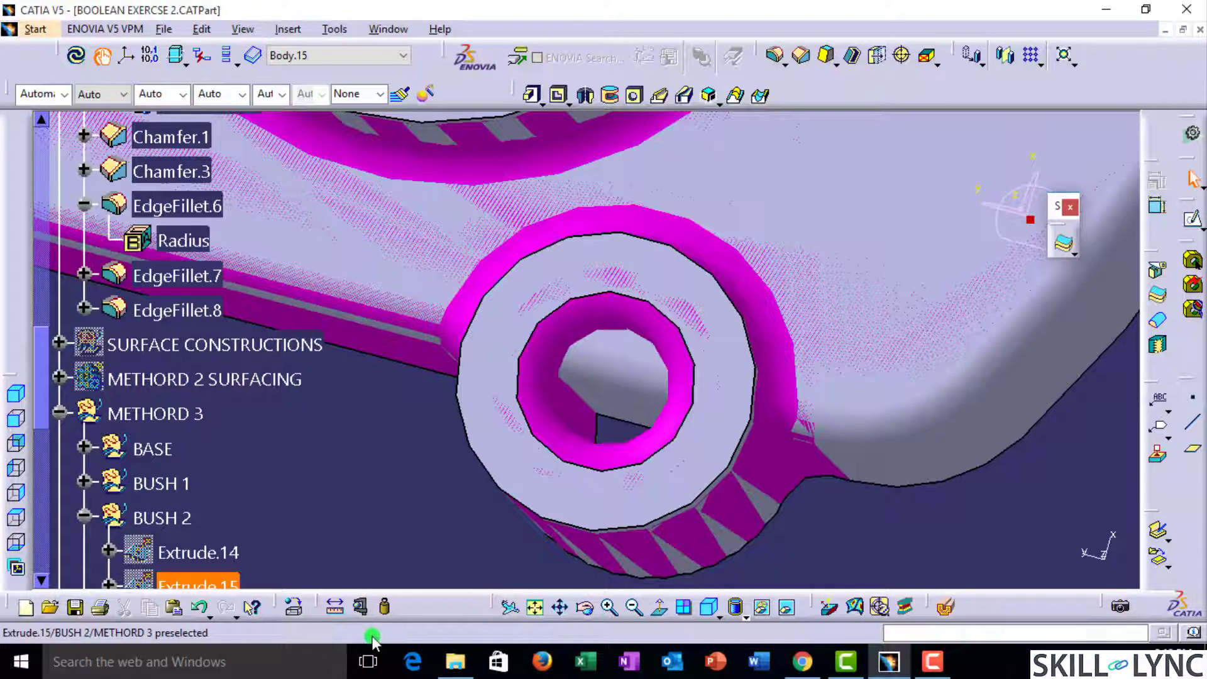
# Step: Increase the fixing bush ThickSurface's first offset to match the reference body's hole, and hide that reference body
pyautogui.click(329, 606)
pyautogui.moveTo(655, 517); pyautogui.dragTo(586, 558, button='middle')
pyautogui.click(597, 412)
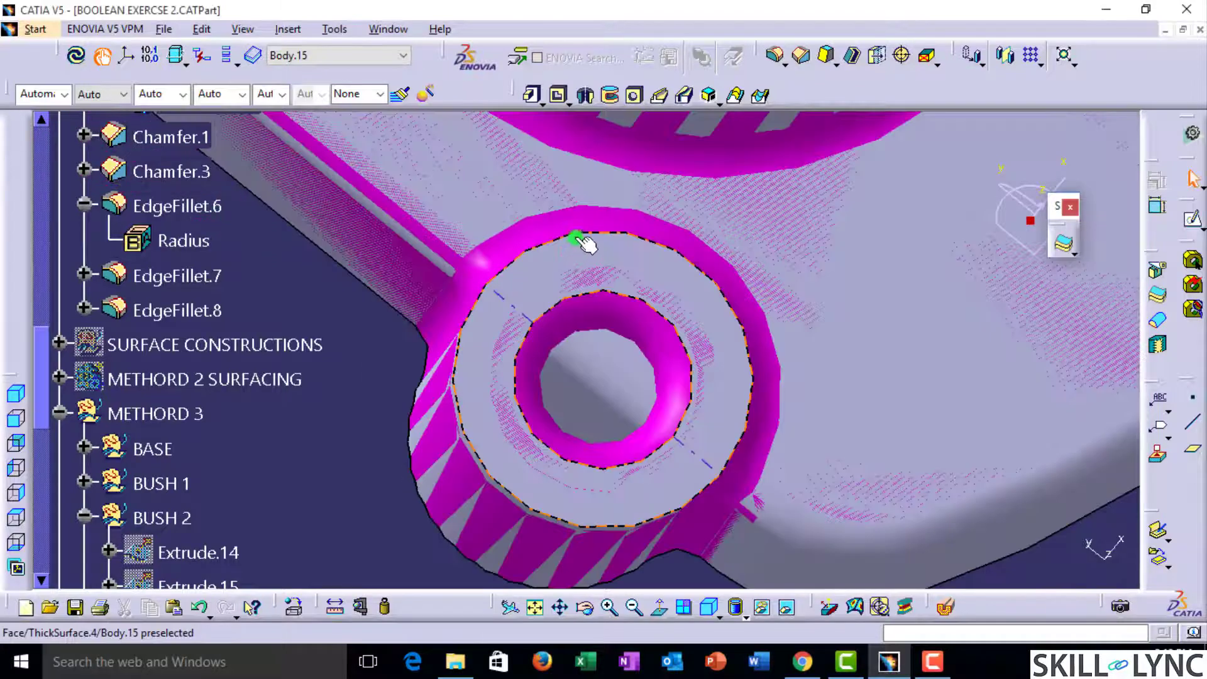
pyautogui.doubleClick(576, 237)
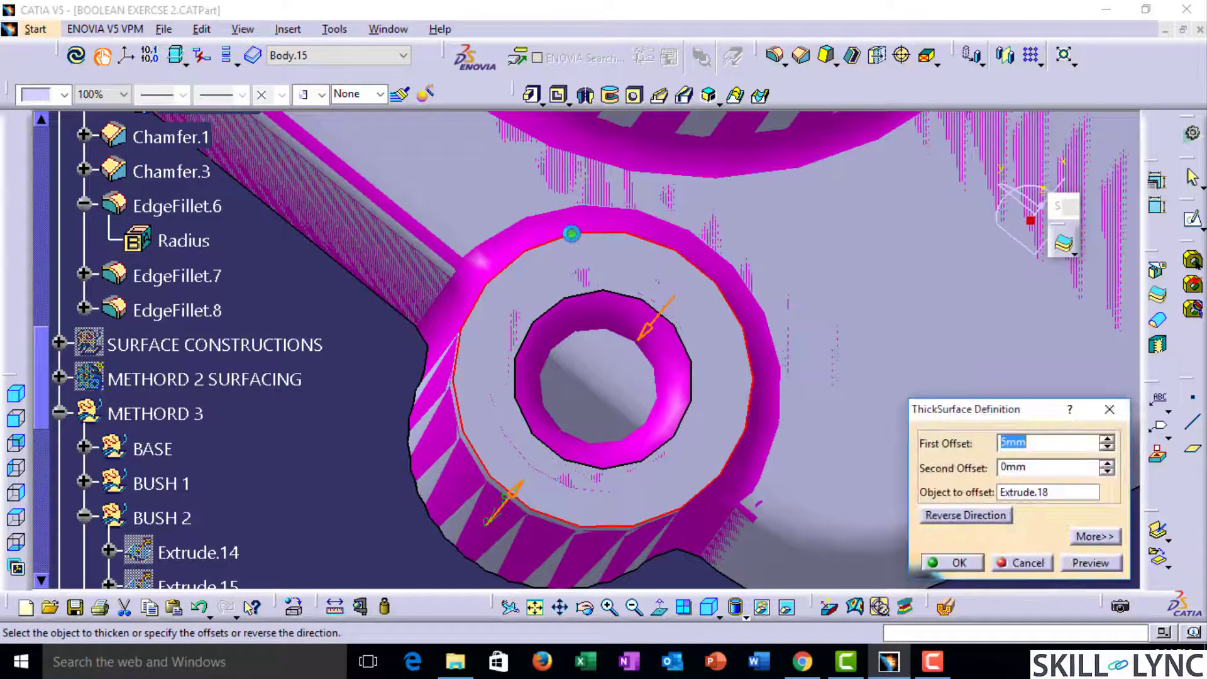
pyautogui.write('7.')
pyautogui.press('Return')
pyautogui.moveTo(606, 385); pyautogui.dragTo(641, 376, button='middle')
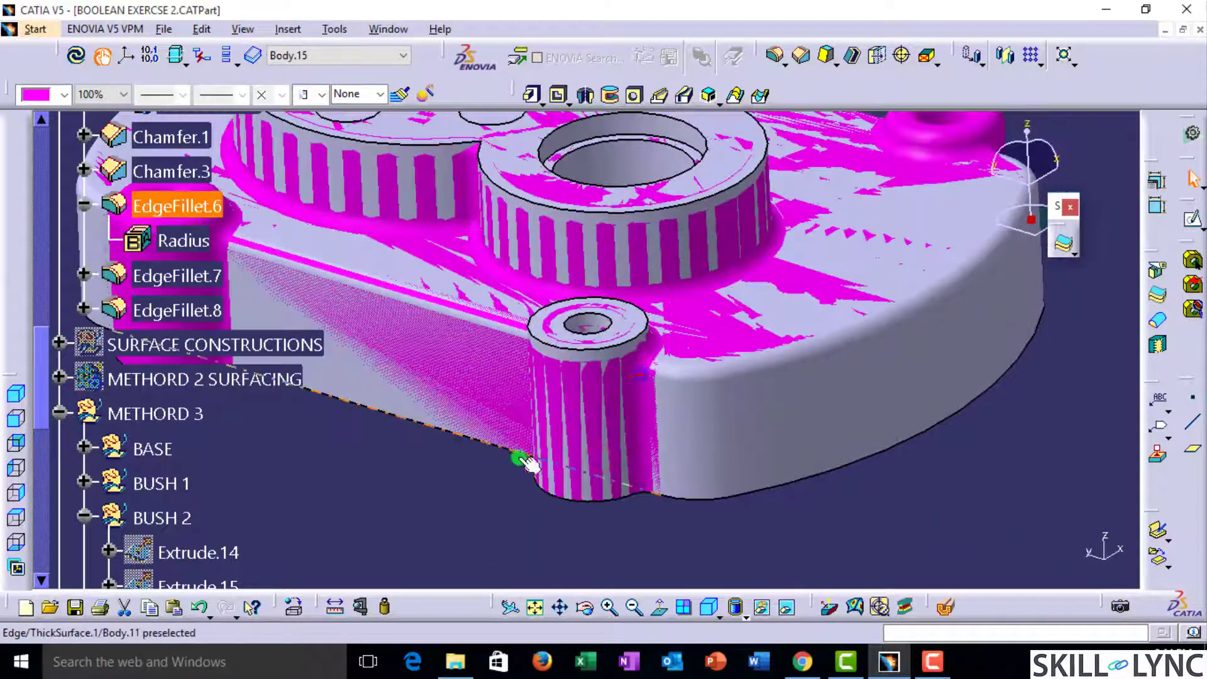
pyautogui.moveTo(528, 464); pyautogui.dragTo(280, 475, button='middle')
# Step: Mirror the fixing bush solid about the zx plane
pyautogui.scroll(-6, 281, 475)
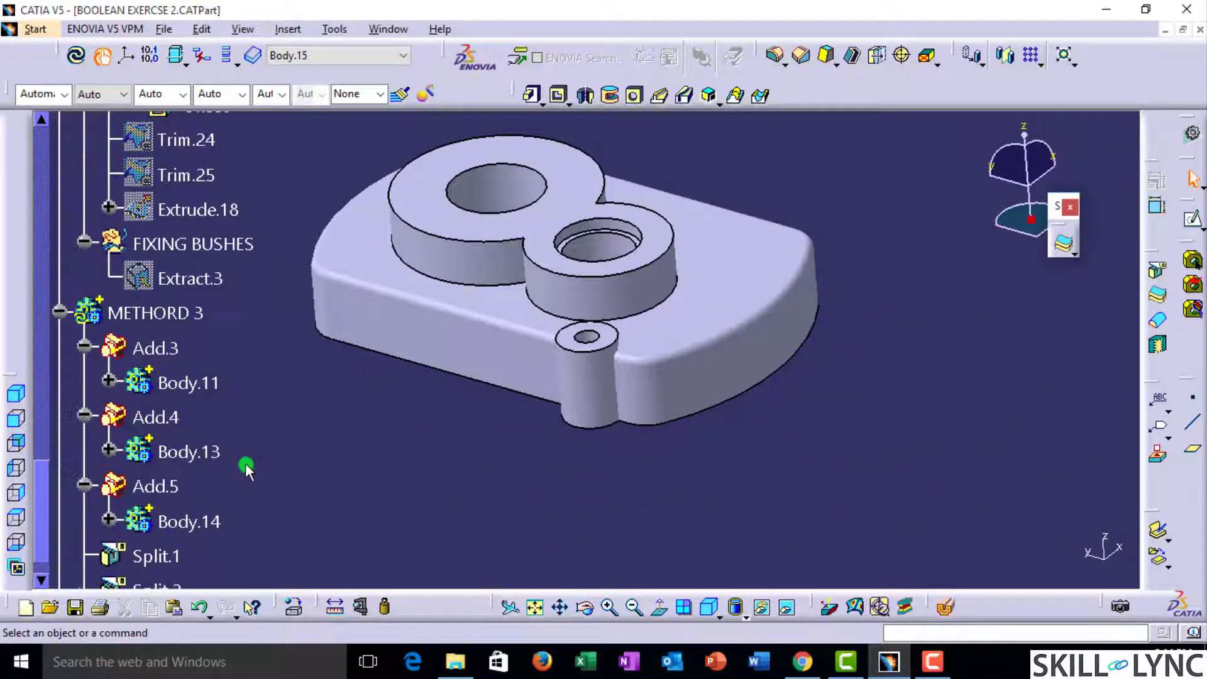
pyautogui.scroll(-3, 247, 465)
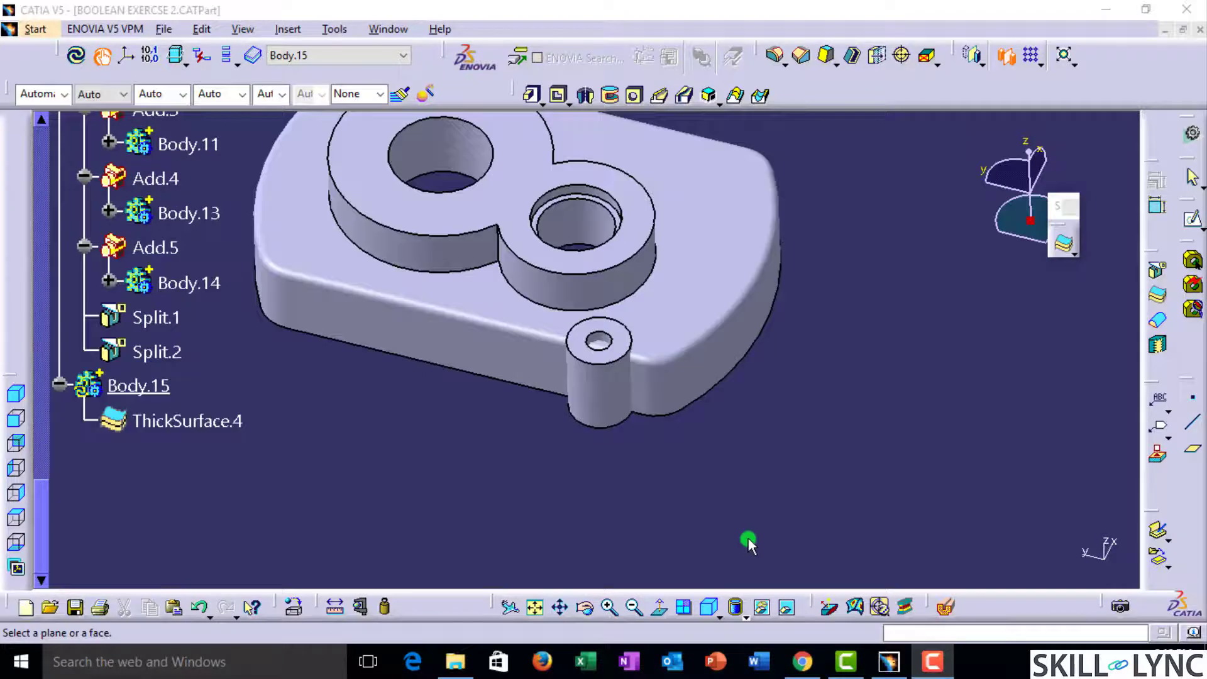
pyautogui.moveTo(723, 378); pyautogui.dragTo(911, 189, button='middle')
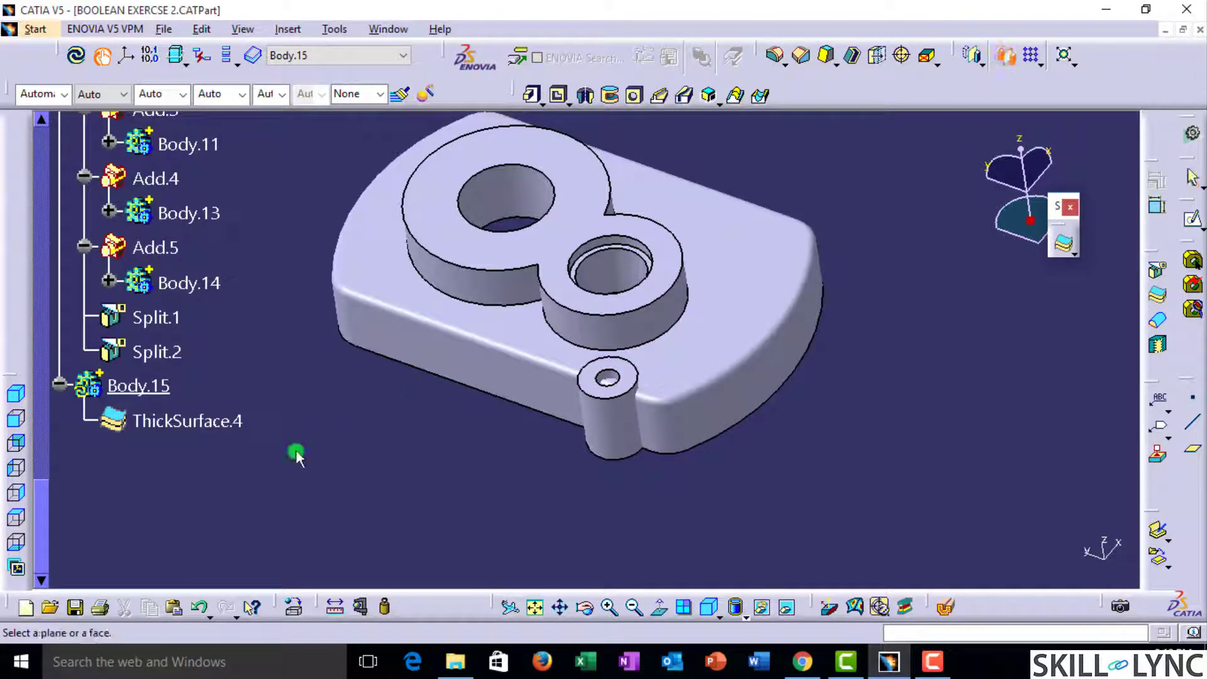
pyautogui.scroll(15, 304, 453)
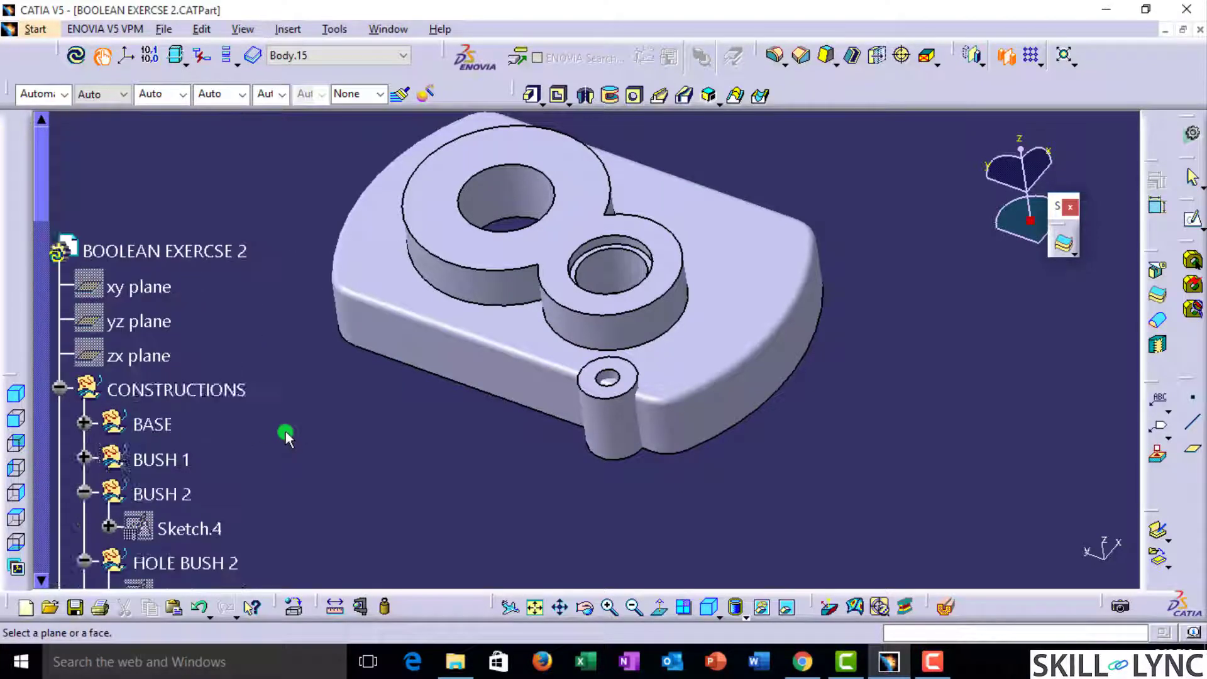
pyautogui.click(149, 356)
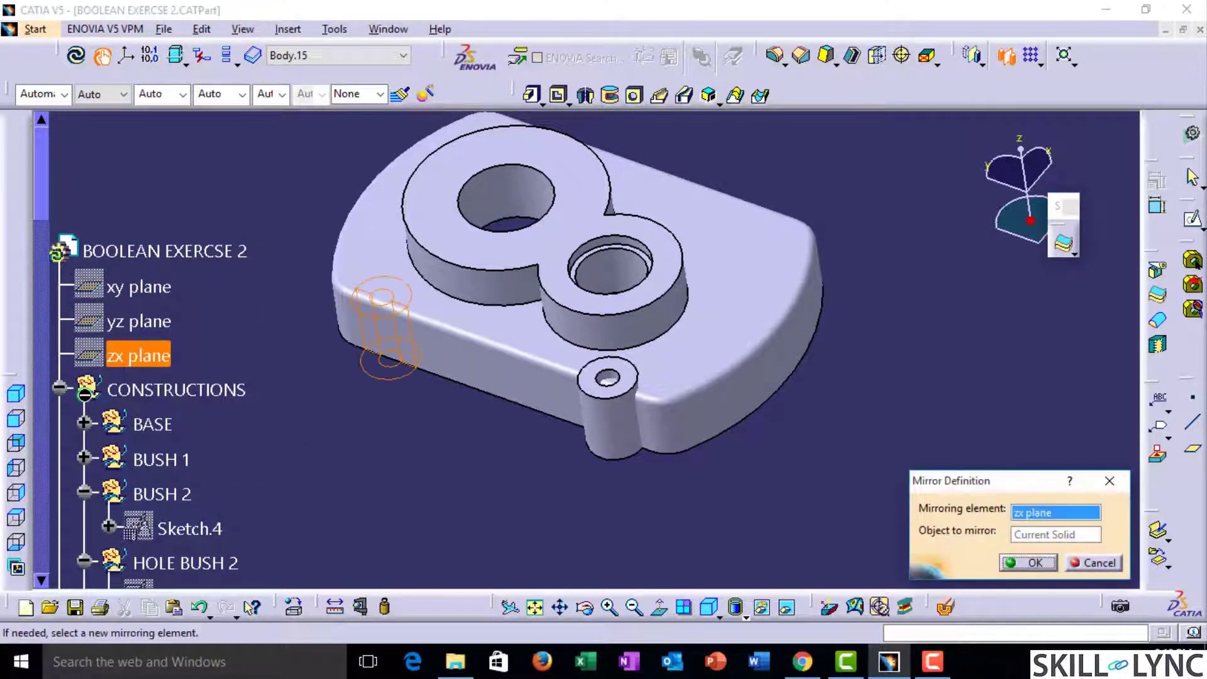
pyautogui.click(1032, 562)
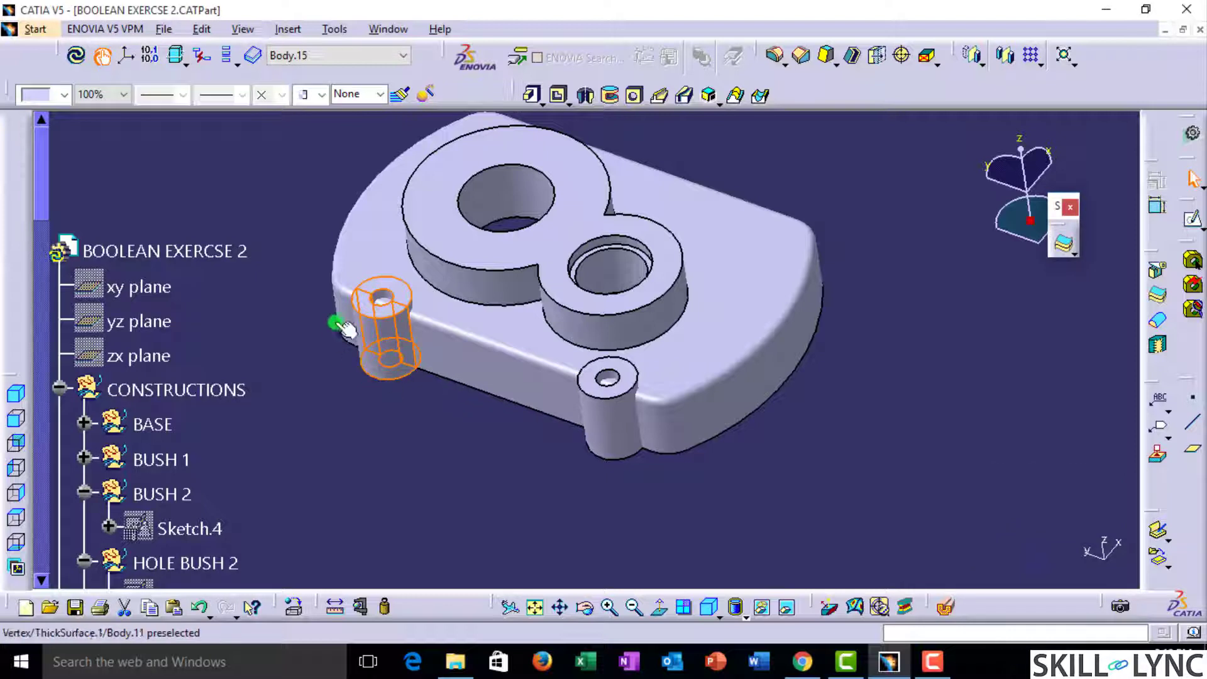
pyautogui.click(395, 432)
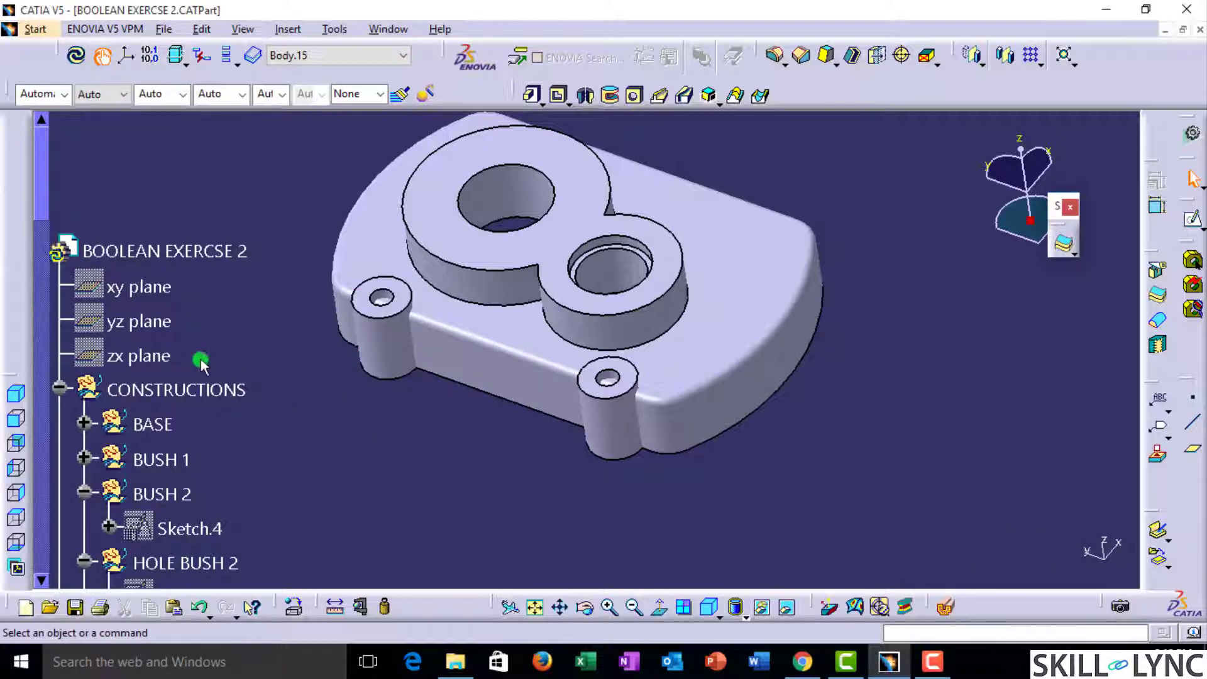
# Step: Show the xy and yz planes and mirror both fixing bushes about the yz plane
pyautogui.click(135, 321)
pyautogui.keyDown('ctrl'); pyautogui.click(145, 288); pyautogui.keyUp('ctrl')
pyautogui.press('space')
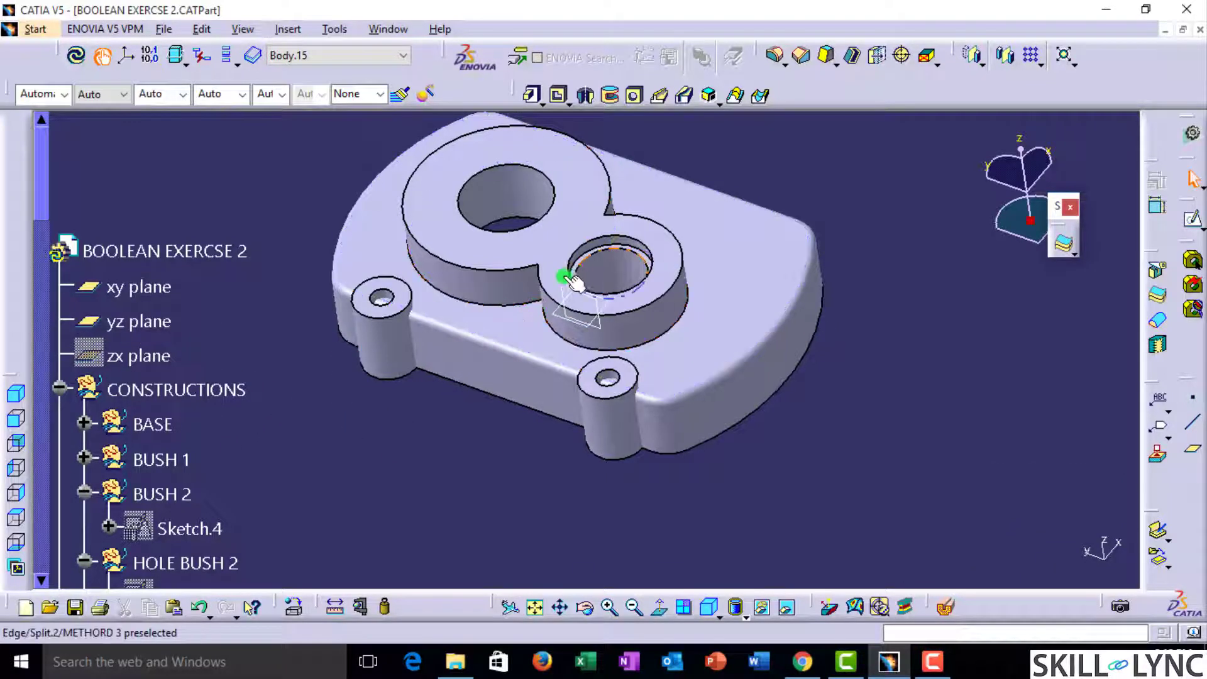
pyautogui.click(566, 286)
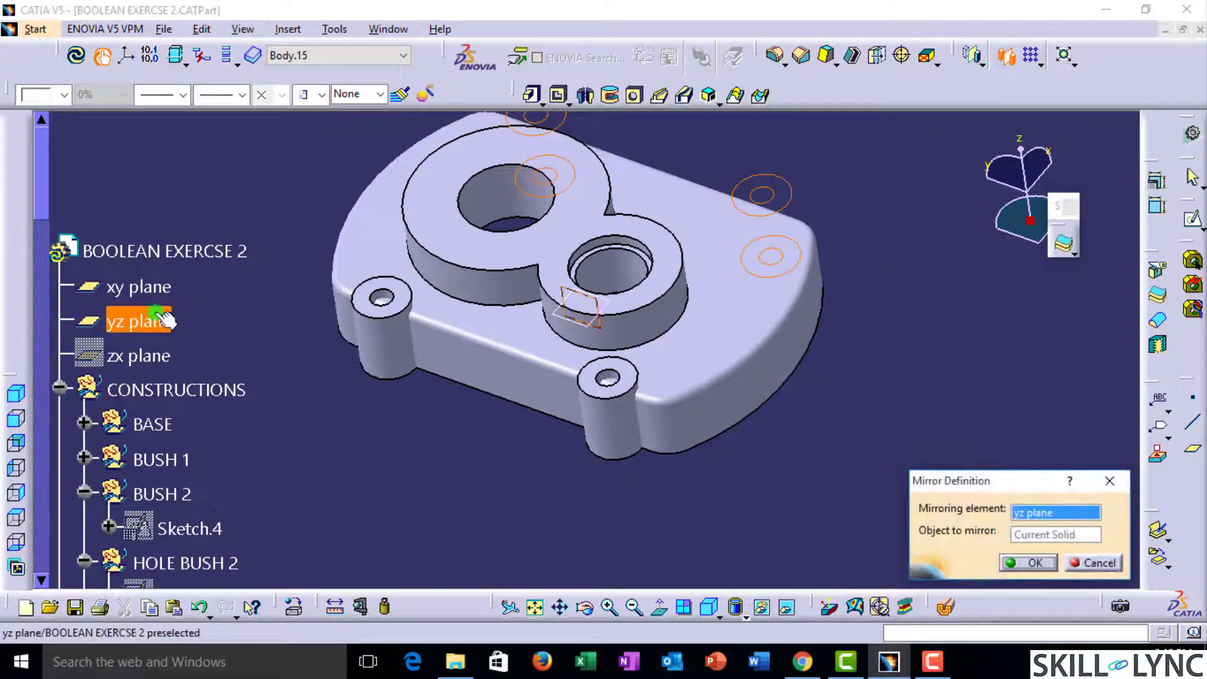
pyautogui.click(1026, 563)
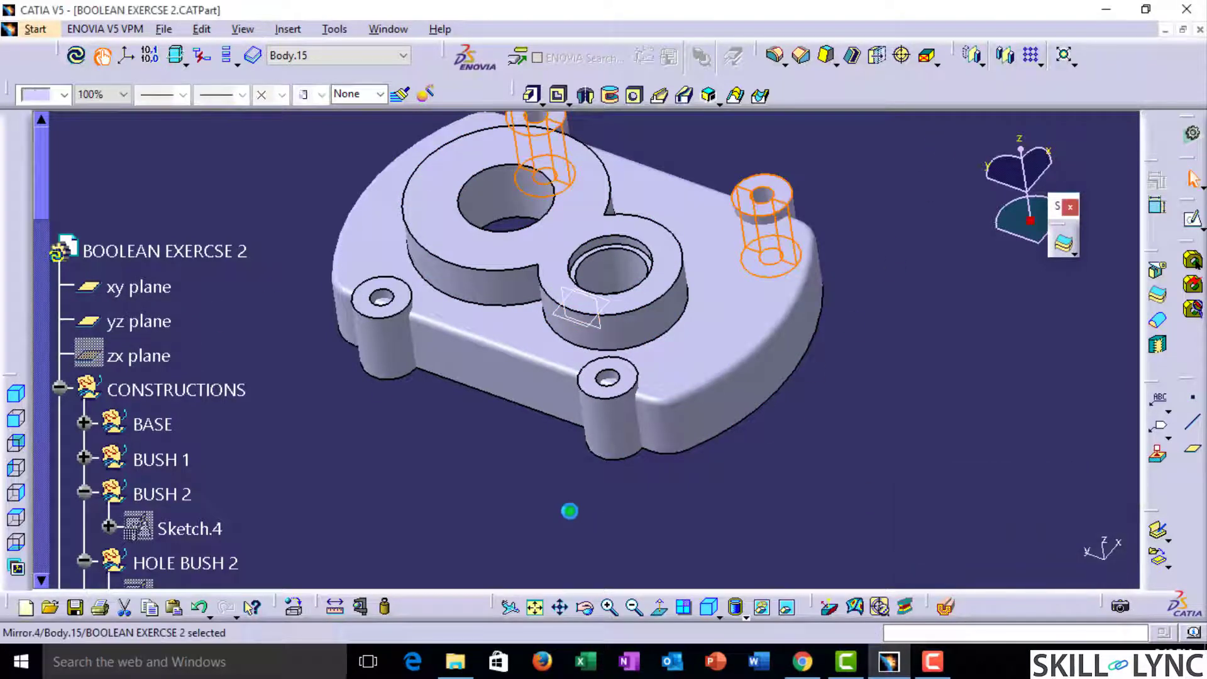
pyautogui.click(299, 427)
# Step: Collapse the whole specification tree and expand only Body.15
pyautogui.hotkey('alt', 'v')
pyautogui.press('x')
pyautogui.press('c')
pyautogui.scroll(-3, 618, 556)
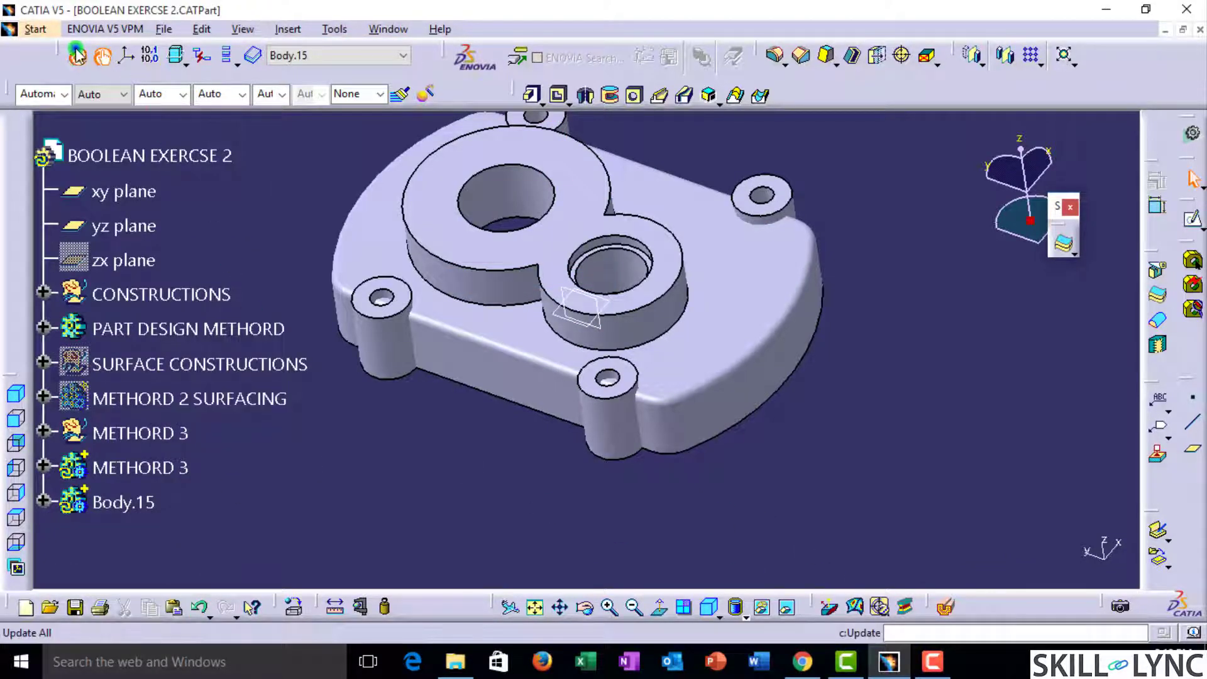
pyautogui.click(43, 502)
pyautogui.click(133, 476)
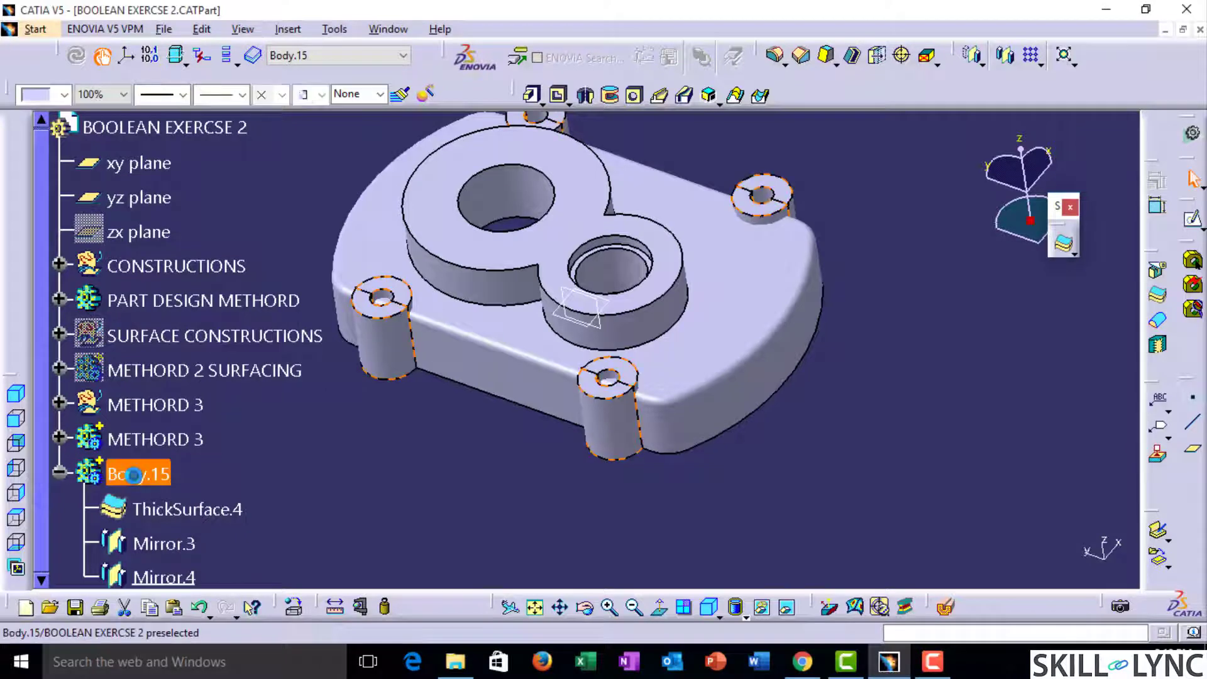
# Step: Insert ThickSurface.4 of Body.15 into a new body and update the part
pyautogui.scroll(-3, 311, 448)
pyautogui.click(233, 418)
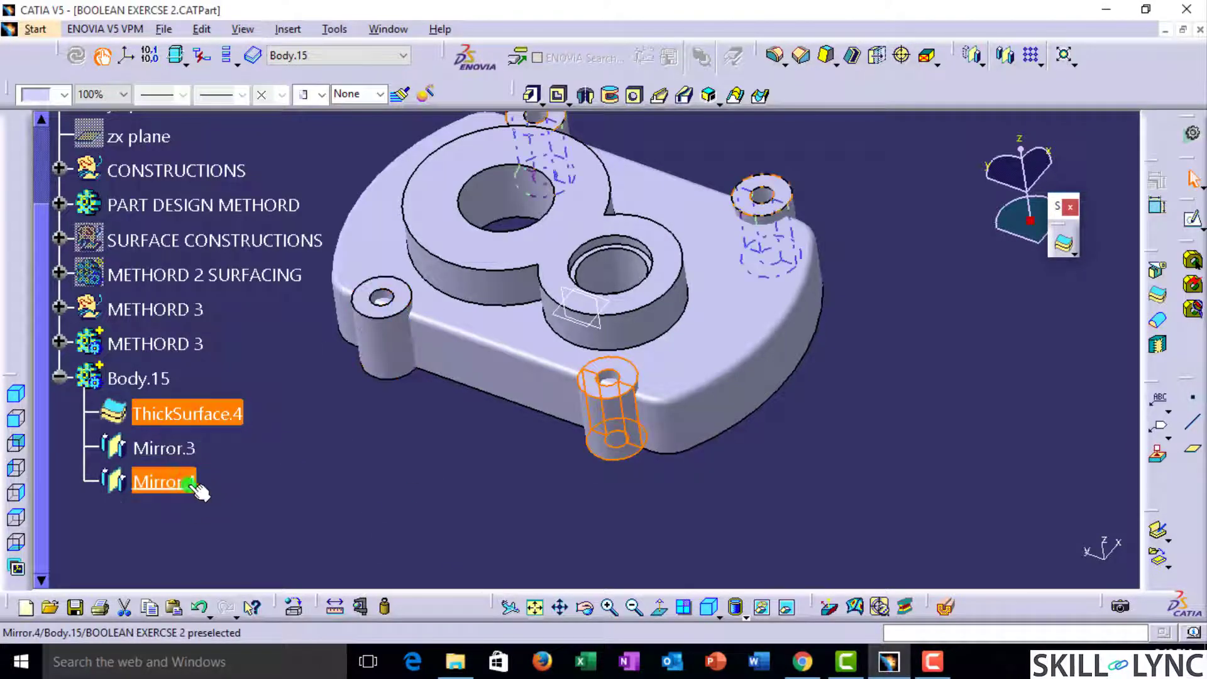
pyautogui.rightClick(216, 414)
pyautogui.moveTo(285, 407)
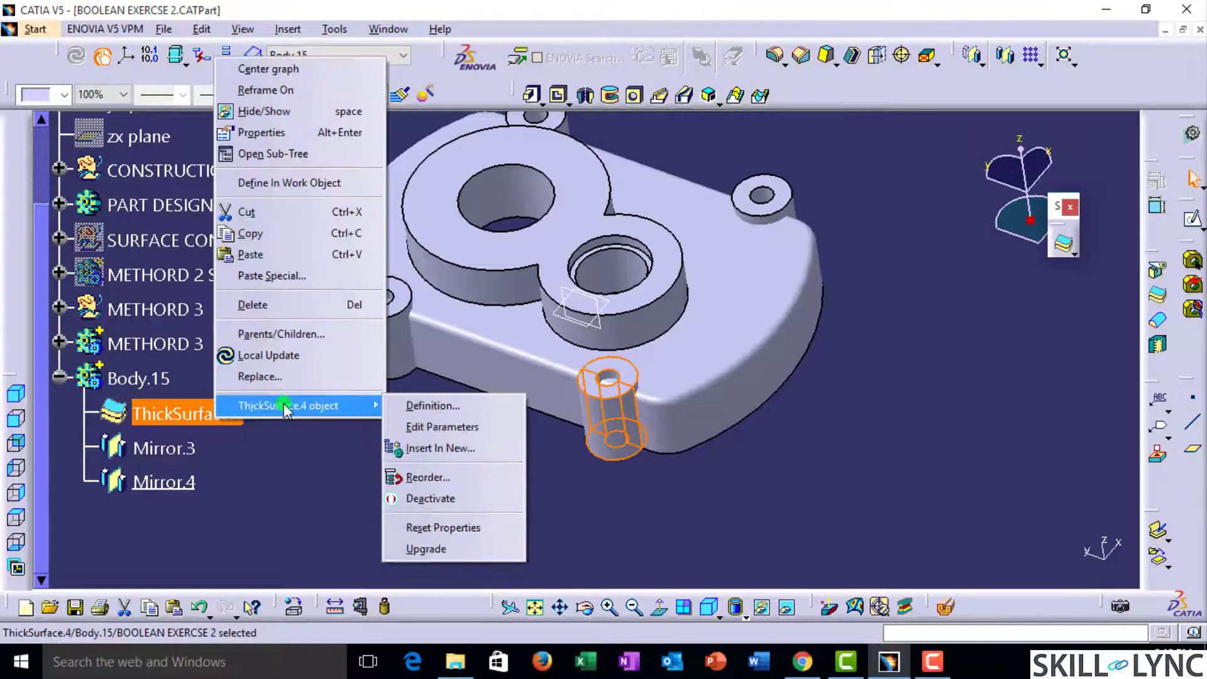
pyautogui.click(434, 446)
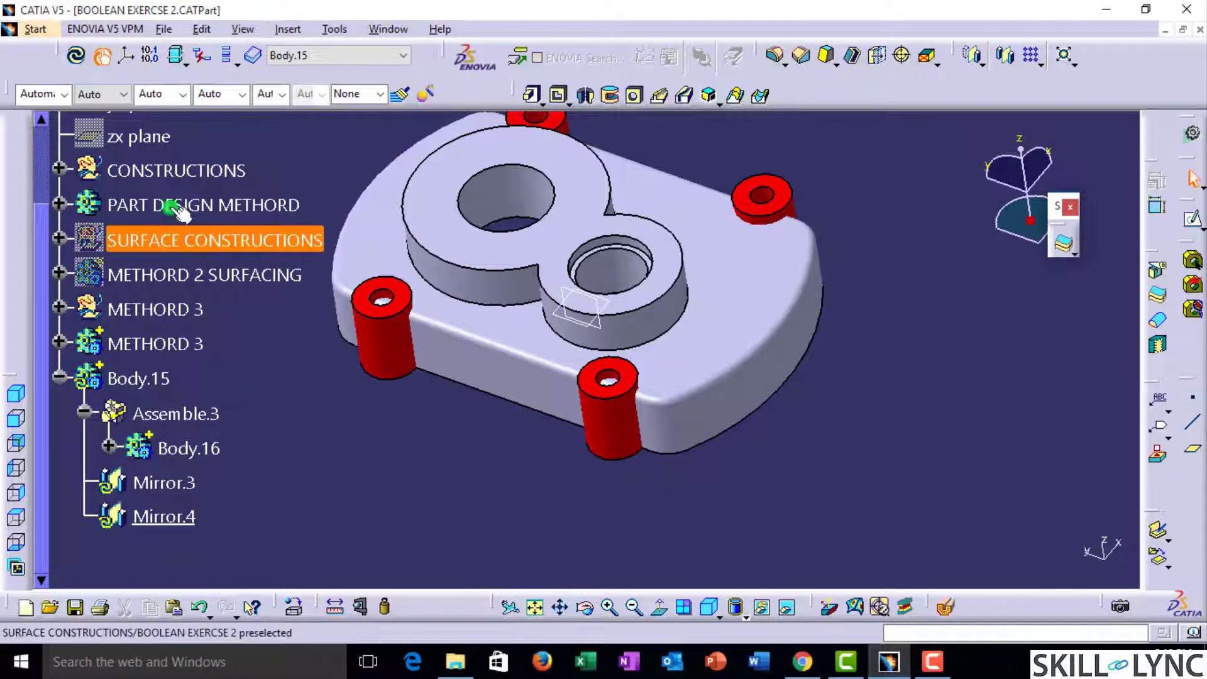
pyautogui.click(78, 58)
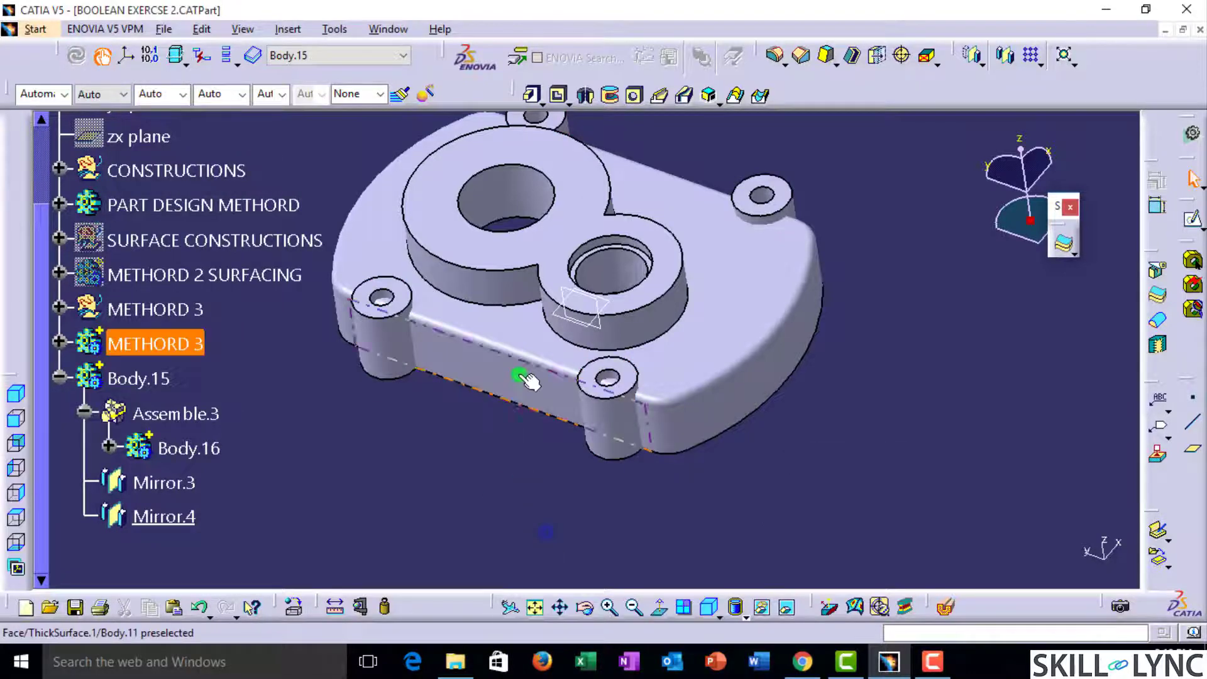
# Step: Collapse Body.15, expand the METHORD 3 body and define it as the in-work object
pyautogui.moveTo(529, 377); pyautogui.dragTo(504, 425, button='middle')
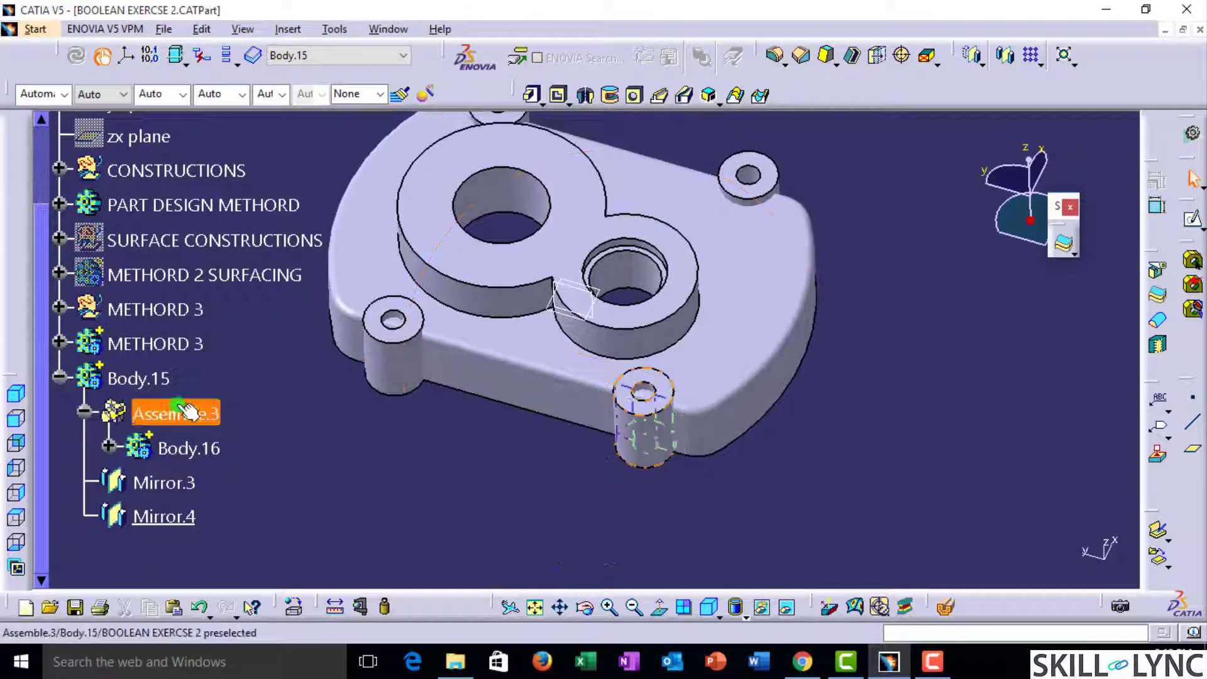
pyautogui.click(59, 380)
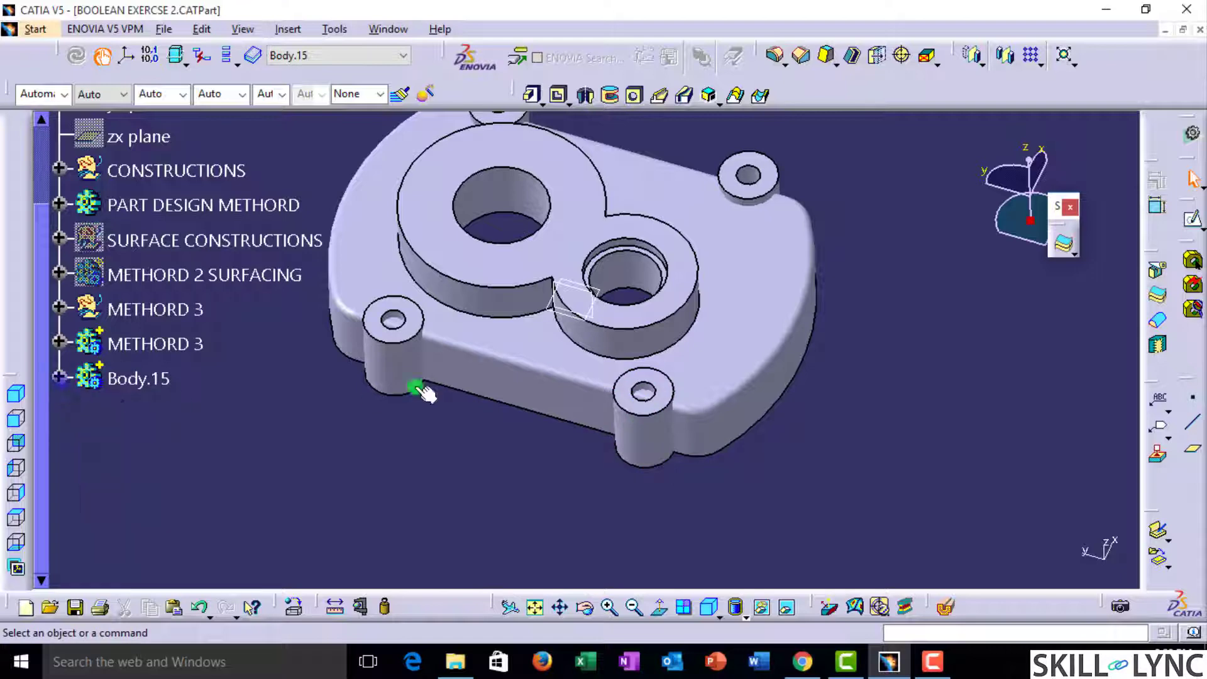
pyautogui.moveTo(533, 399); pyautogui.dragTo(569, 318, button='middle')
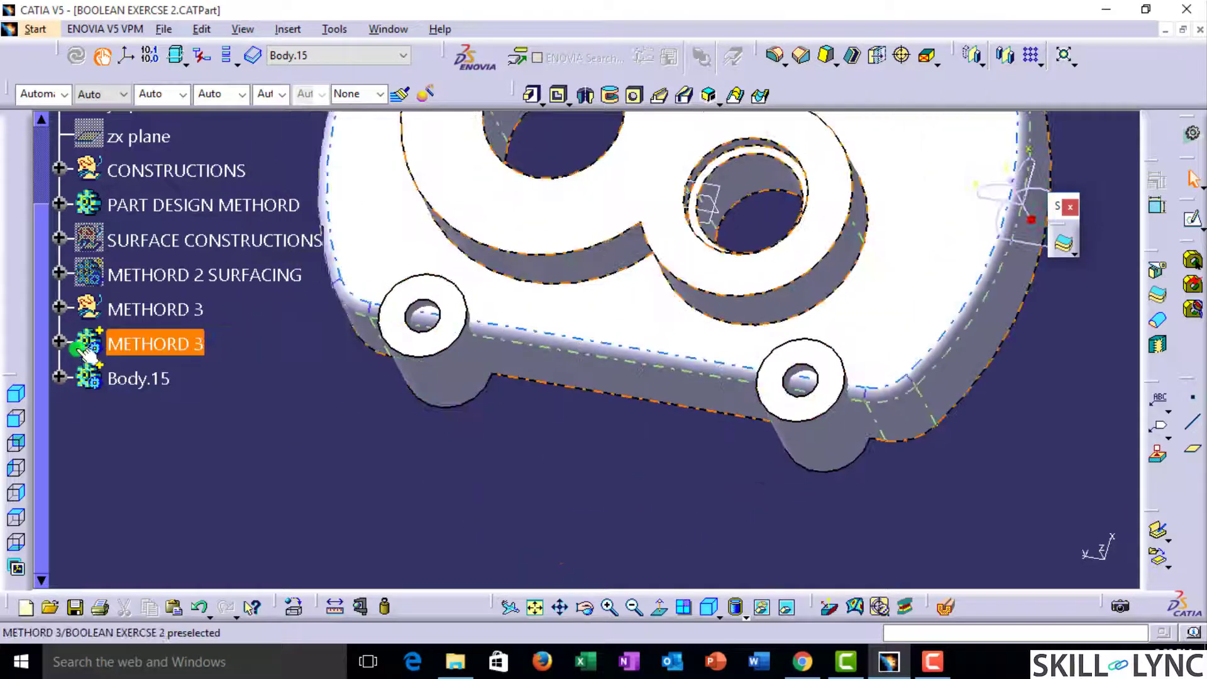
pyautogui.click(60, 344)
pyautogui.rightClick(160, 276)
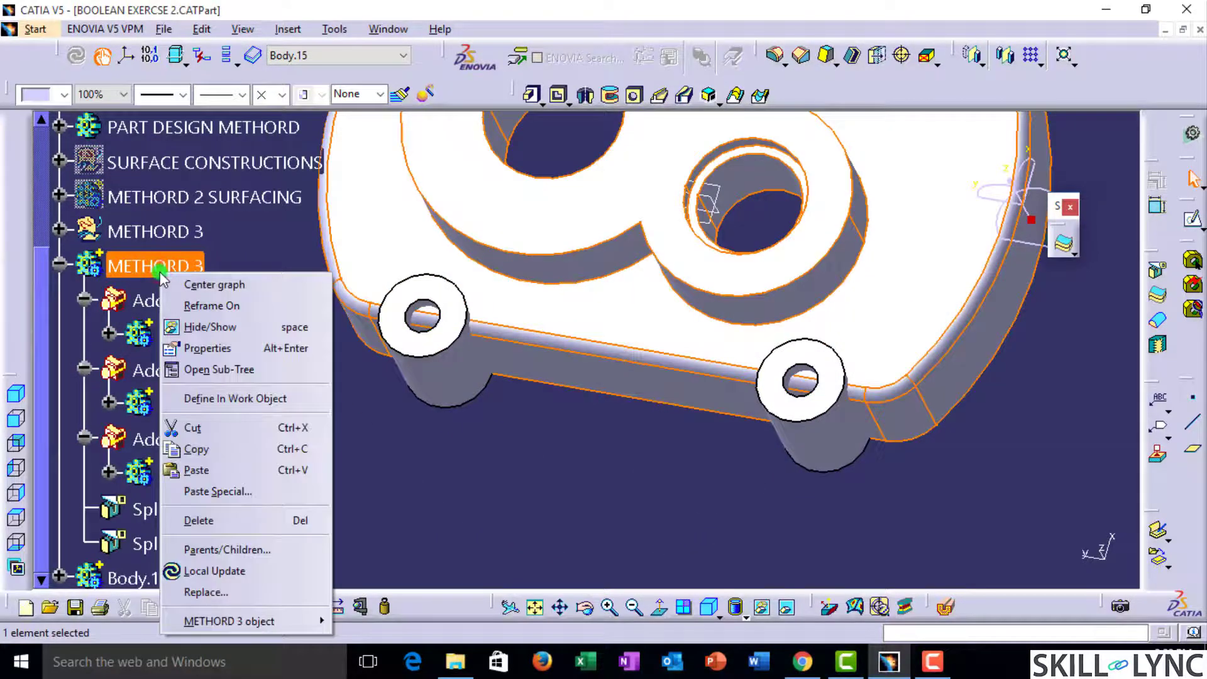
pyautogui.press('Escape')
pyautogui.scroll(-2, 160, 277)
# Step: Union trim Body.15 with METHORD 3, choosing one face on each of the four fixing bushes as the faces to keep
pyautogui.rightClick(139, 435)
pyautogui.moveTo(208, 417)
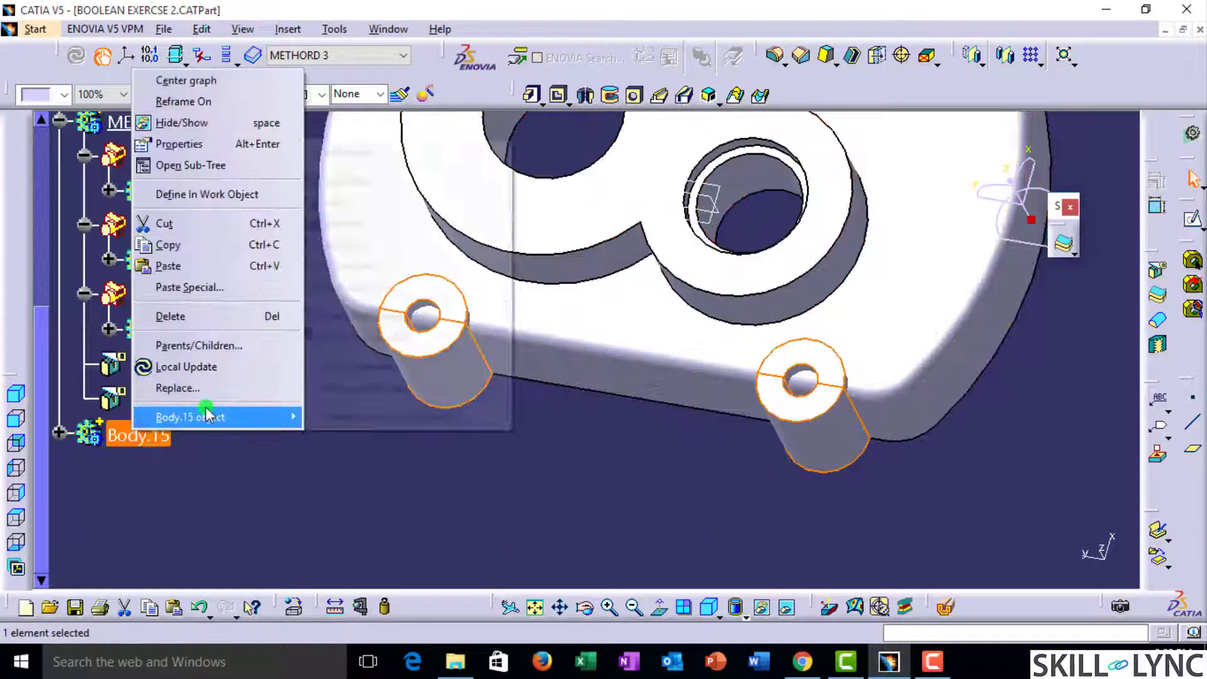
pyautogui.click(380, 286)
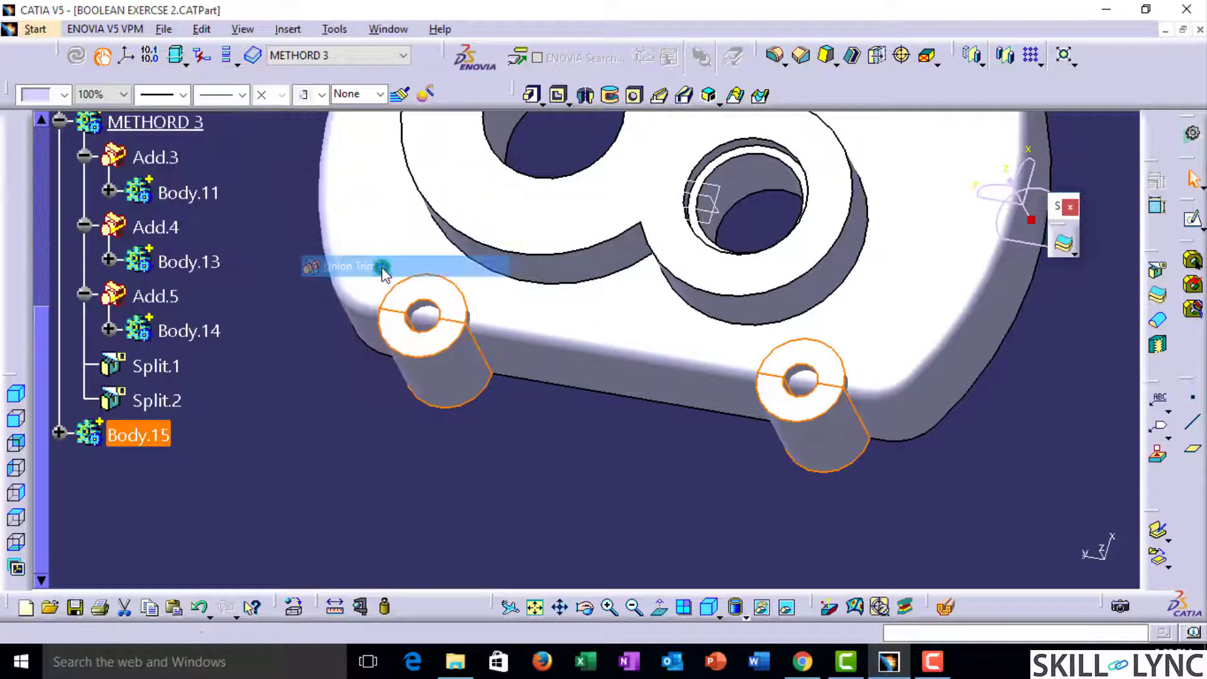
pyautogui.moveTo(630, 345); pyautogui.dragTo(431, 459, button='middle')
pyautogui.click(946, 216)
pyautogui.click(412, 463)
pyautogui.click(717, 494)
pyautogui.moveTo(716, 495); pyautogui.dragTo(616, 566, button='middle')
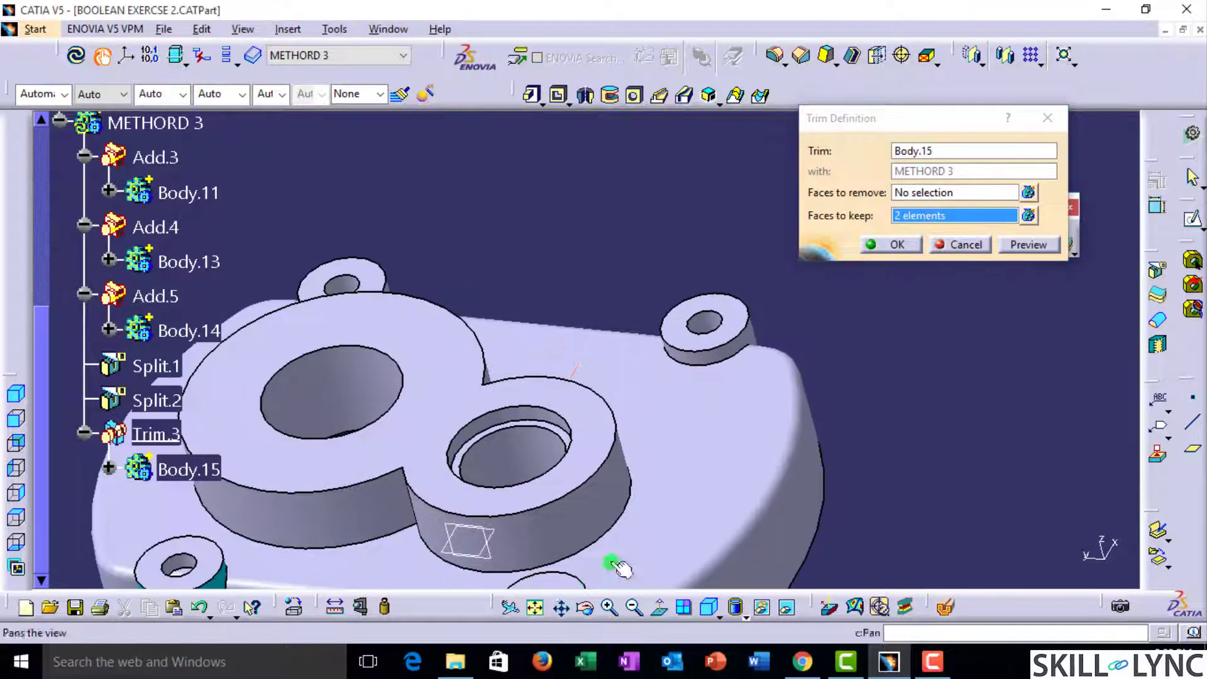
pyautogui.click(695, 339)
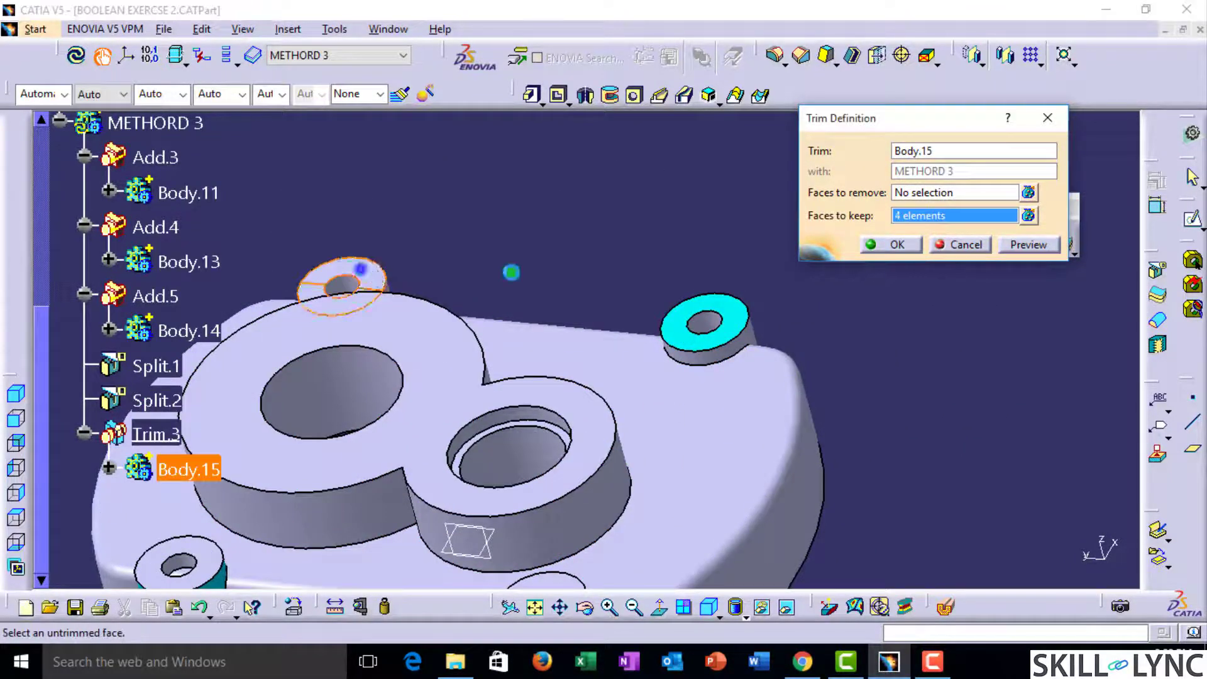
pyautogui.click(360, 272)
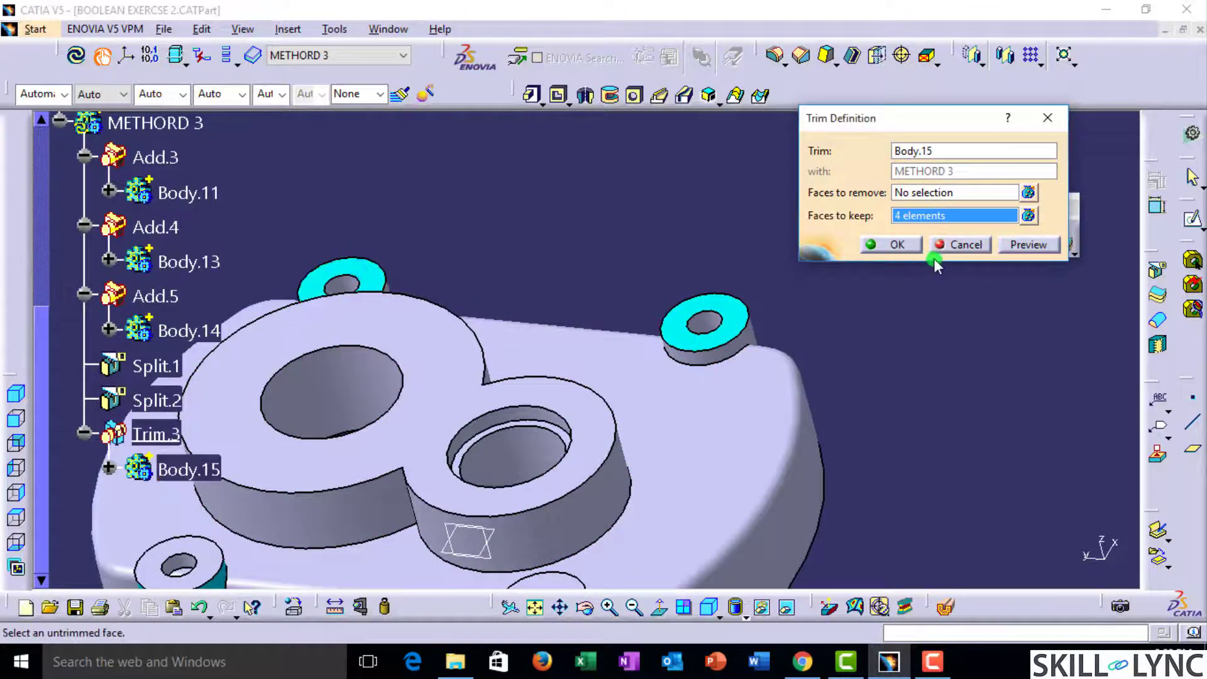
pyautogui.click(900, 244)
pyautogui.moveTo(644, 294); pyautogui.dragTo(825, 461, button='middle')
pyautogui.click(911, 496)
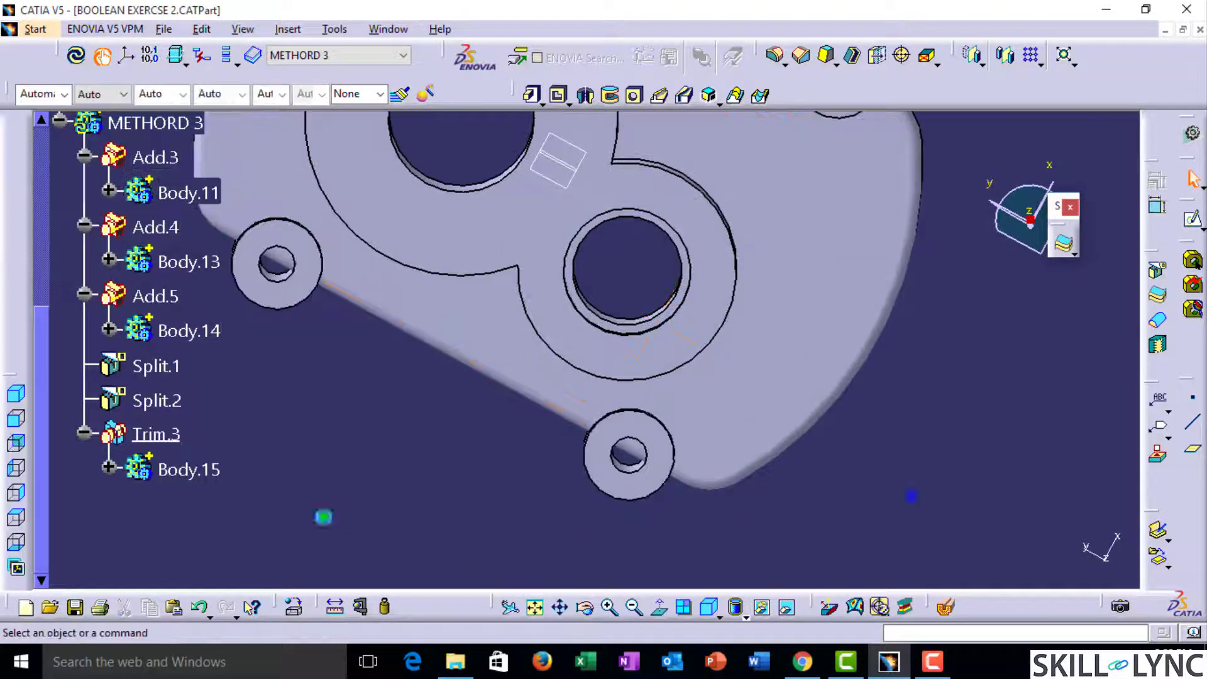
# Step: Edit the union trim to remove the base wall faces crossing the holes of the four fixing bushes
pyautogui.doubleClick(157, 435)
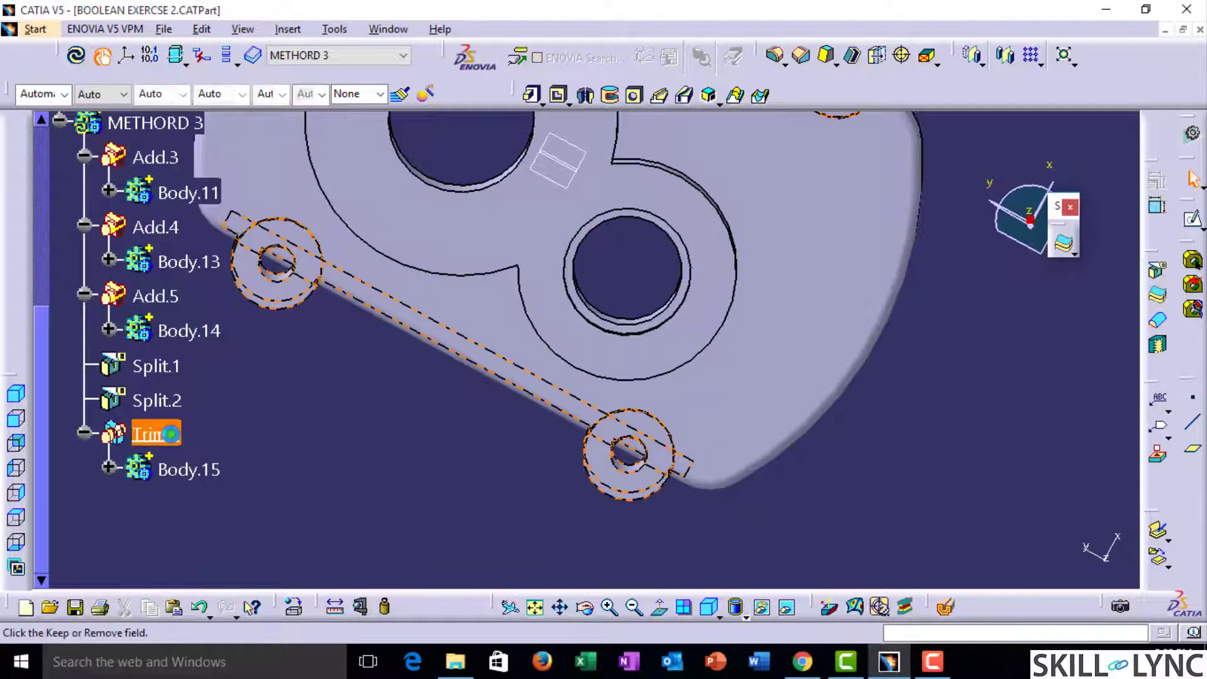
pyautogui.click(942, 195)
pyautogui.moveTo(575, 391); pyautogui.dragTo(577, 253, button='middle')
pyautogui.click(423, 375)
pyautogui.moveTo(126, 264); pyautogui.dragTo(678, 642, button='middle')
pyautogui.click(403, 367)
pyautogui.moveTo(661, 150); pyautogui.dragTo(251, 678, button='middle')
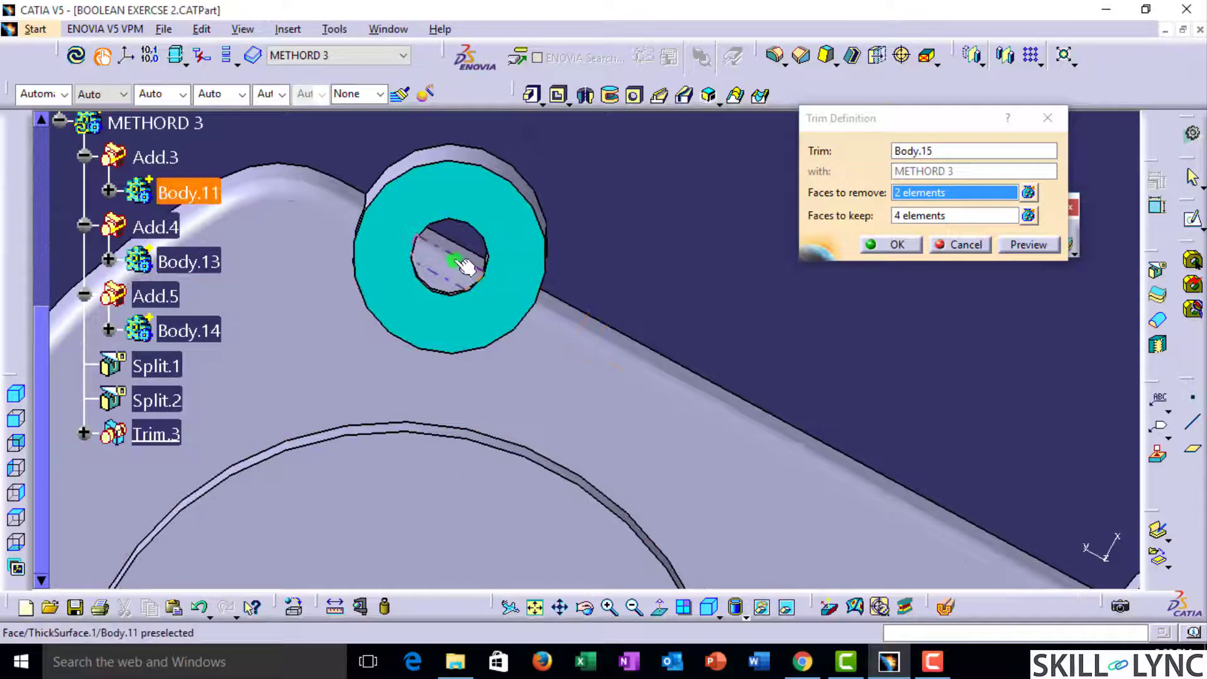
pyautogui.click(459, 283)
pyautogui.moveTo(723, 440); pyautogui.dragTo(176, 202, button='middle')
pyautogui.moveTo(747, 525); pyautogui.dragTo(413, 325, button='middle')
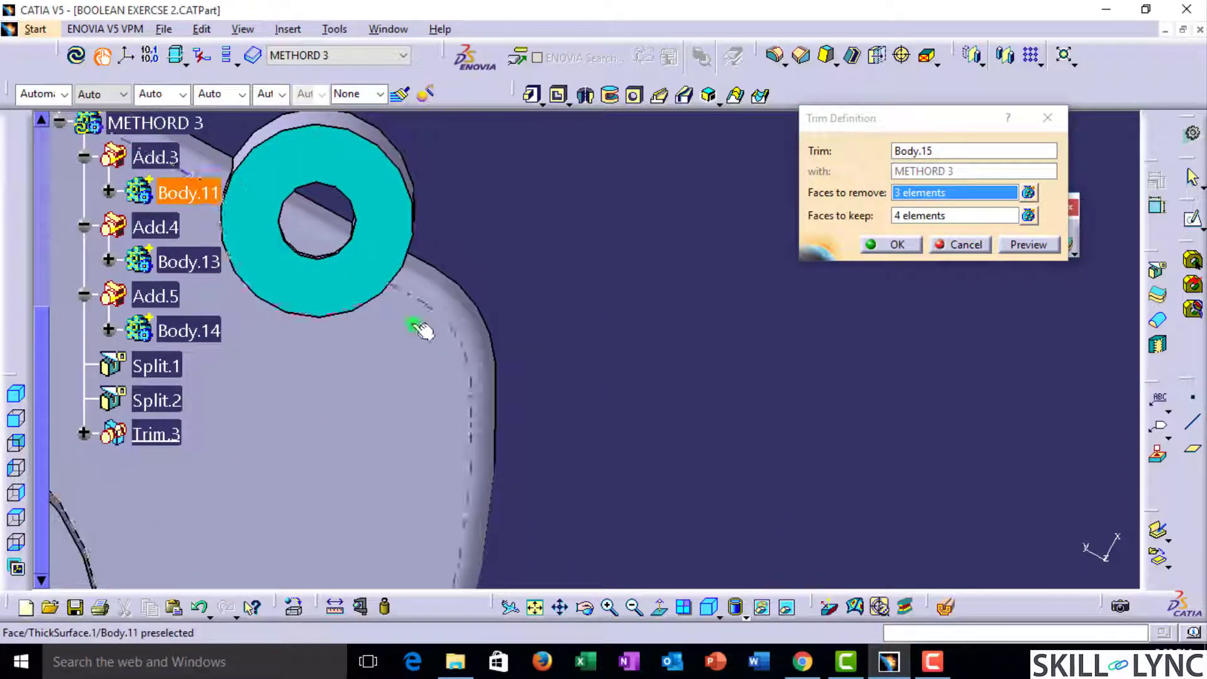
pyautogui.click(331, 239)
pyautogui.click(895, 245)
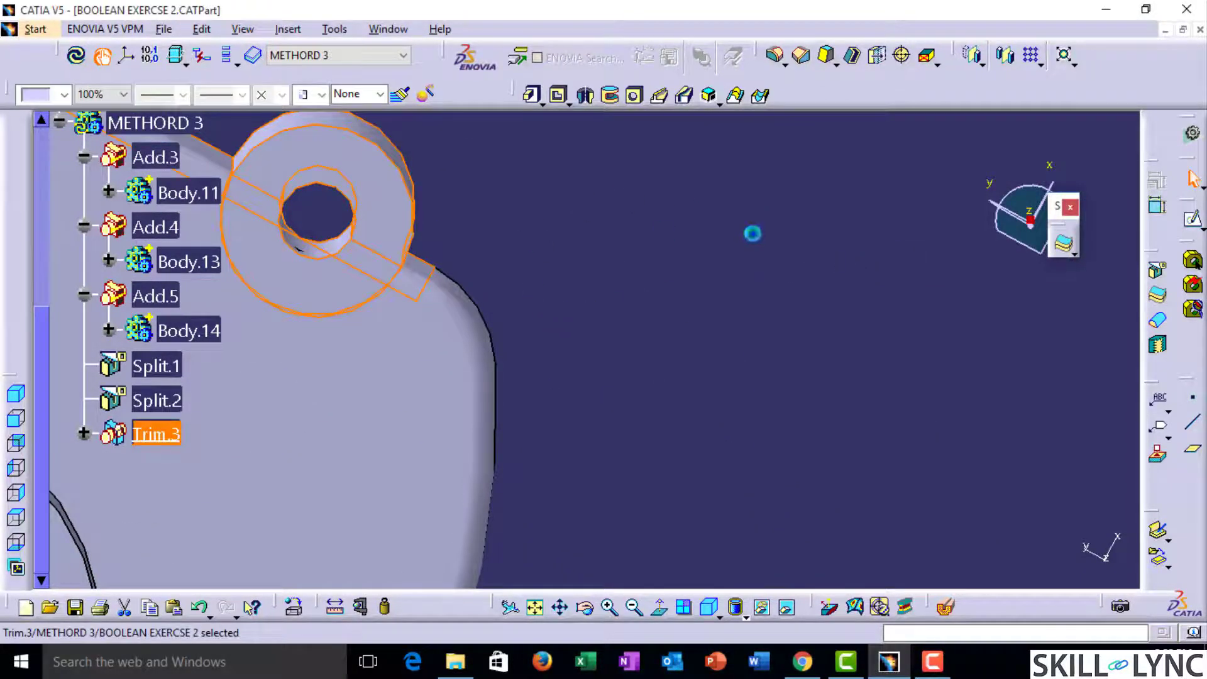
# Step: Hide the xy and yz planes
pyautogui.moveTo(752, 234); pyautogui.dragTo(557, 484, button='middle')
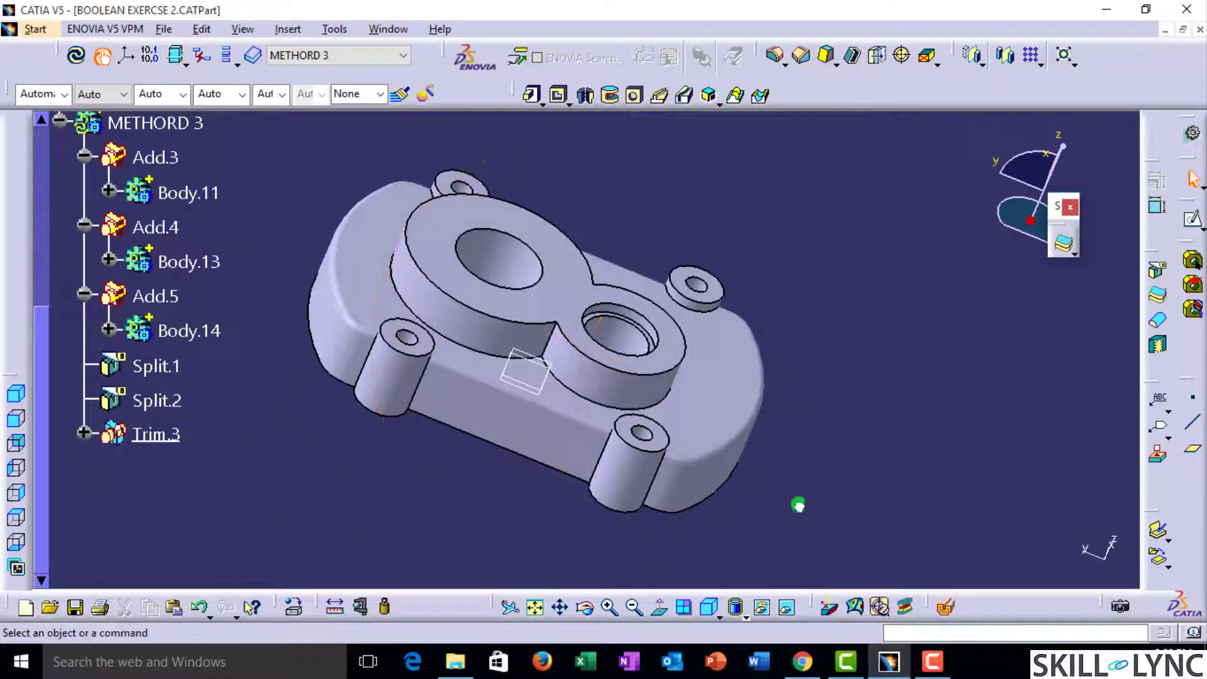
pyautogui.moveTo(797, 506); pyautogui.dragTo(364, 239)
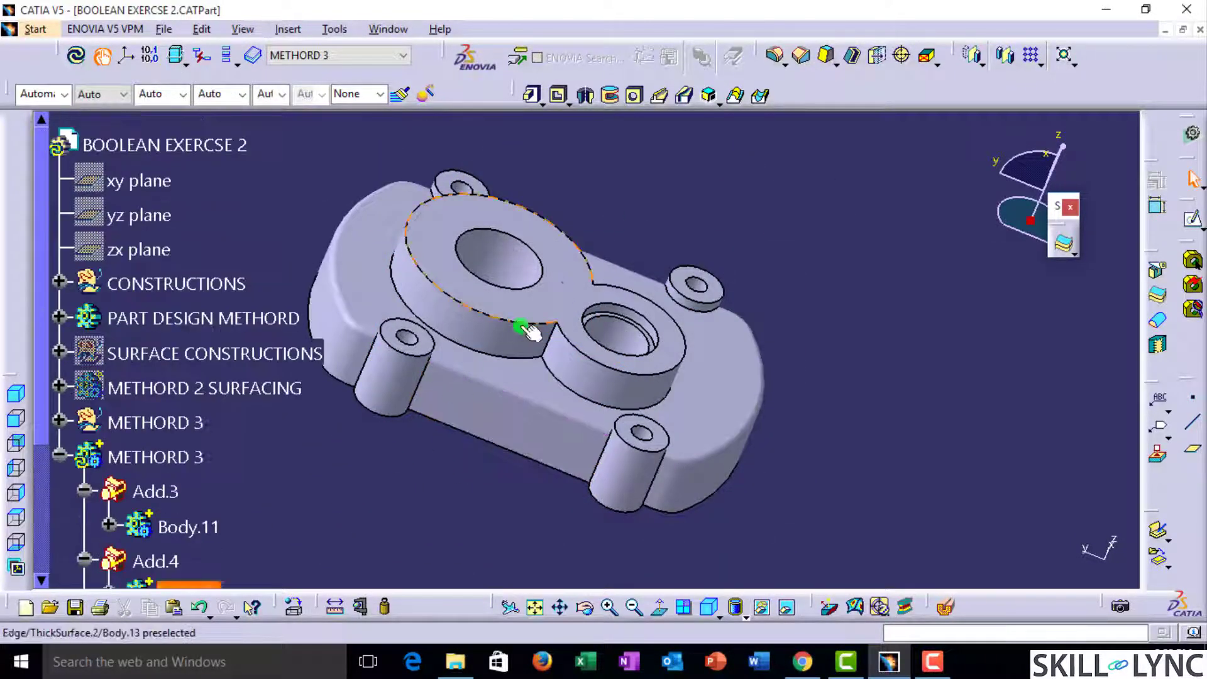
# Step: Collapse the METHORD 3 and METHORD 2 SURFACING bodies and expand PART DESIGN METHORD in the tree
pyautogui.moveTo(531, 333); pyautogui.dragTo(337, 375, button='middle')
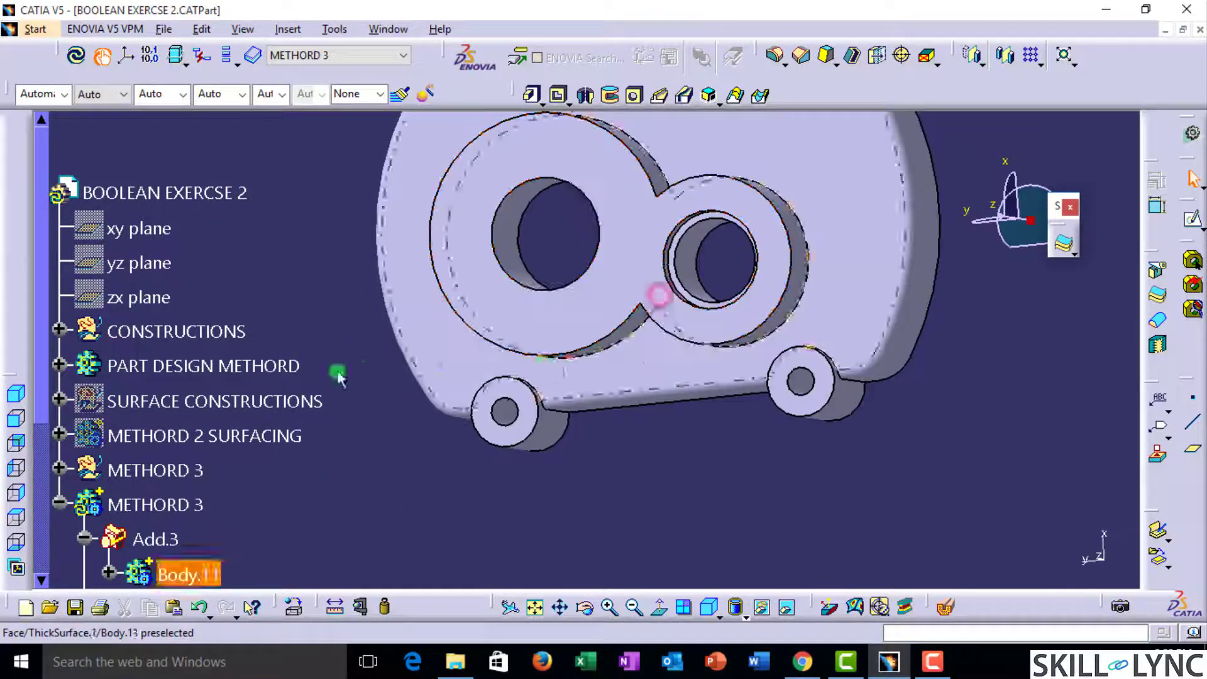
pyautogui.click(60, 435)
pyautogui.click(182, 437)
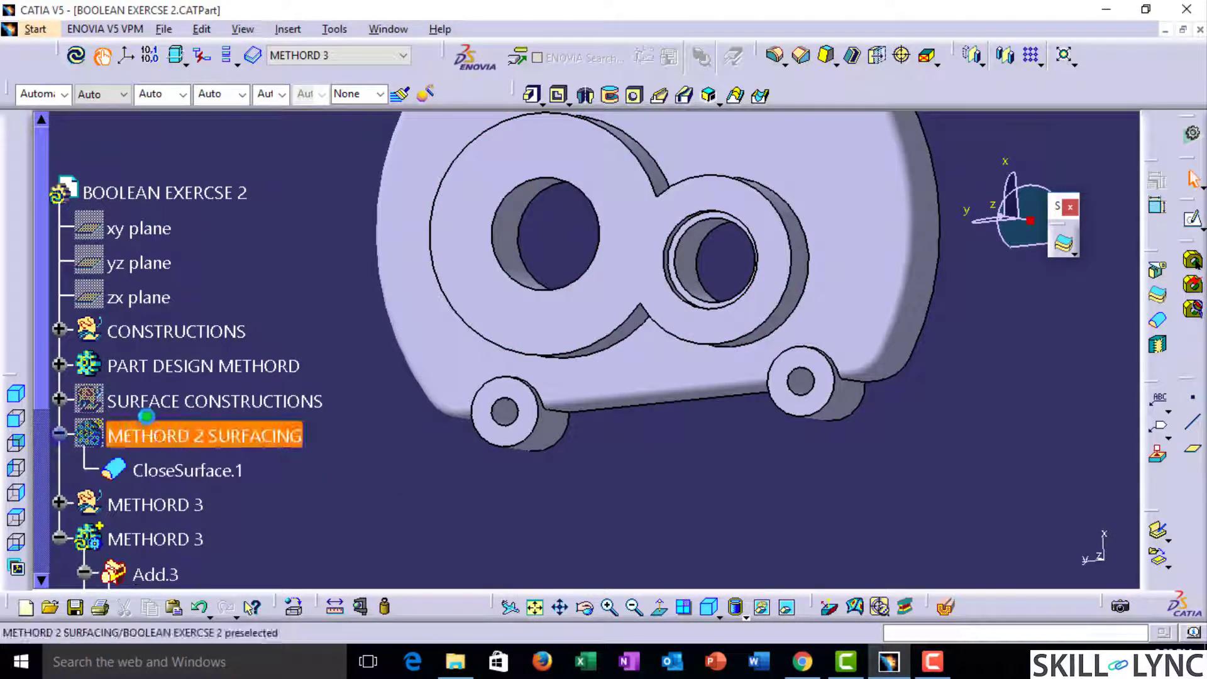
pyautogui.click(57, 540)
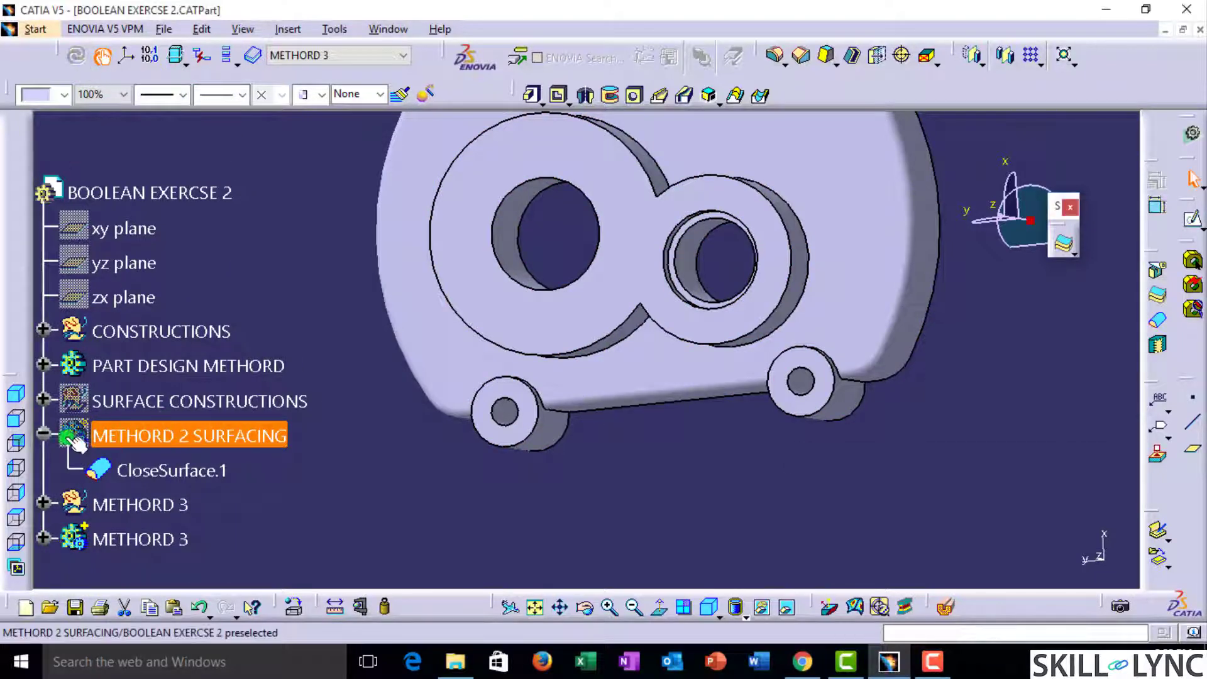
pyautogui.click(43, 434)
pyautogui.click(45, 366)
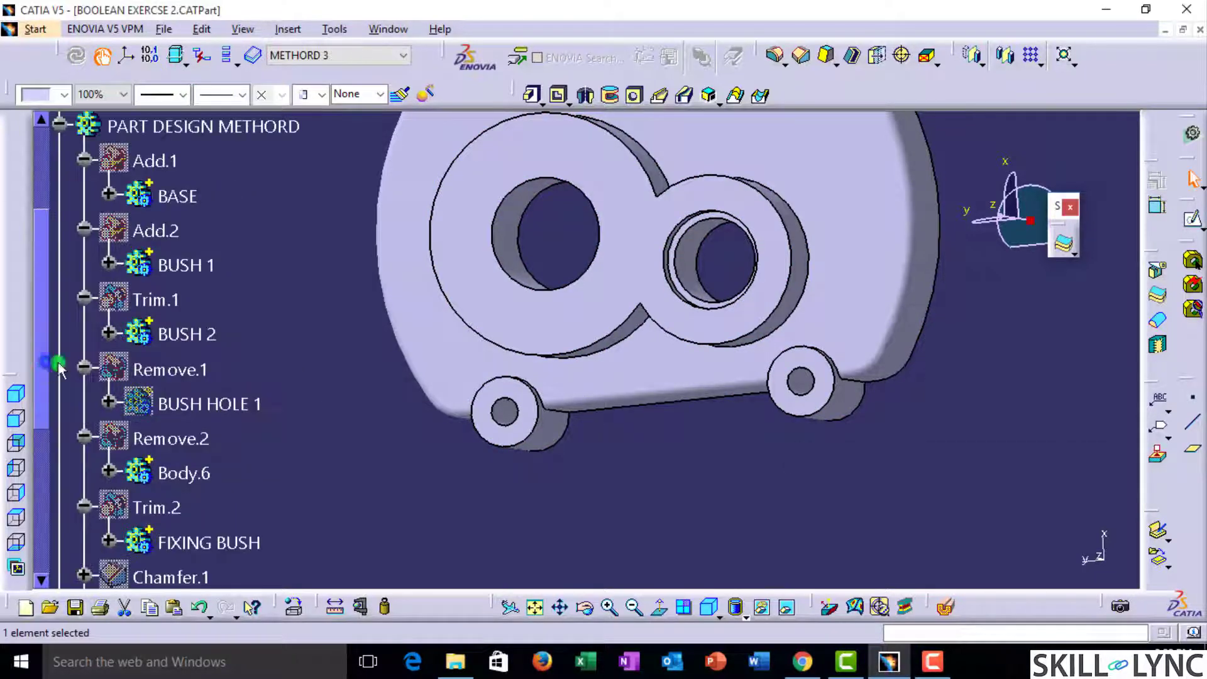
# Step: Show the PART DESIGN METHORD body and hide the METHORD 3 body
pyautogui.scroll(-2, 58, 367)
pyautogui.doubleClick(162, 283)
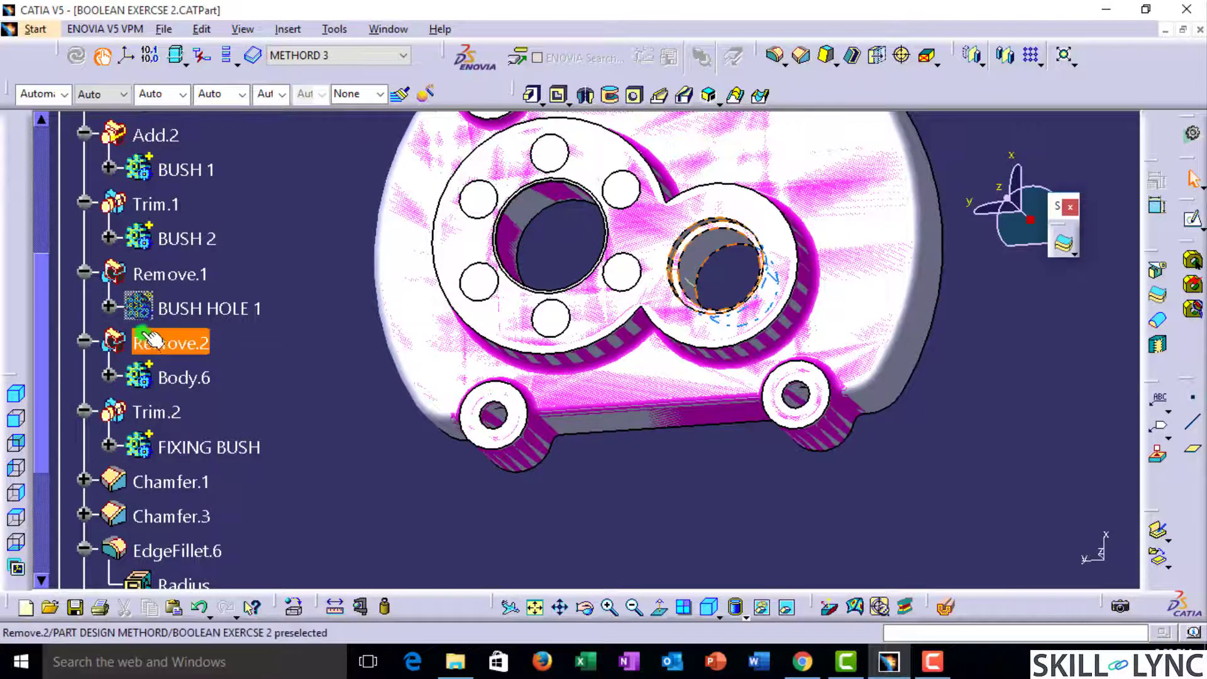
pyautogui.click(189, 315)
pyautogui.click(672, 338)
pyautogui.press('space')
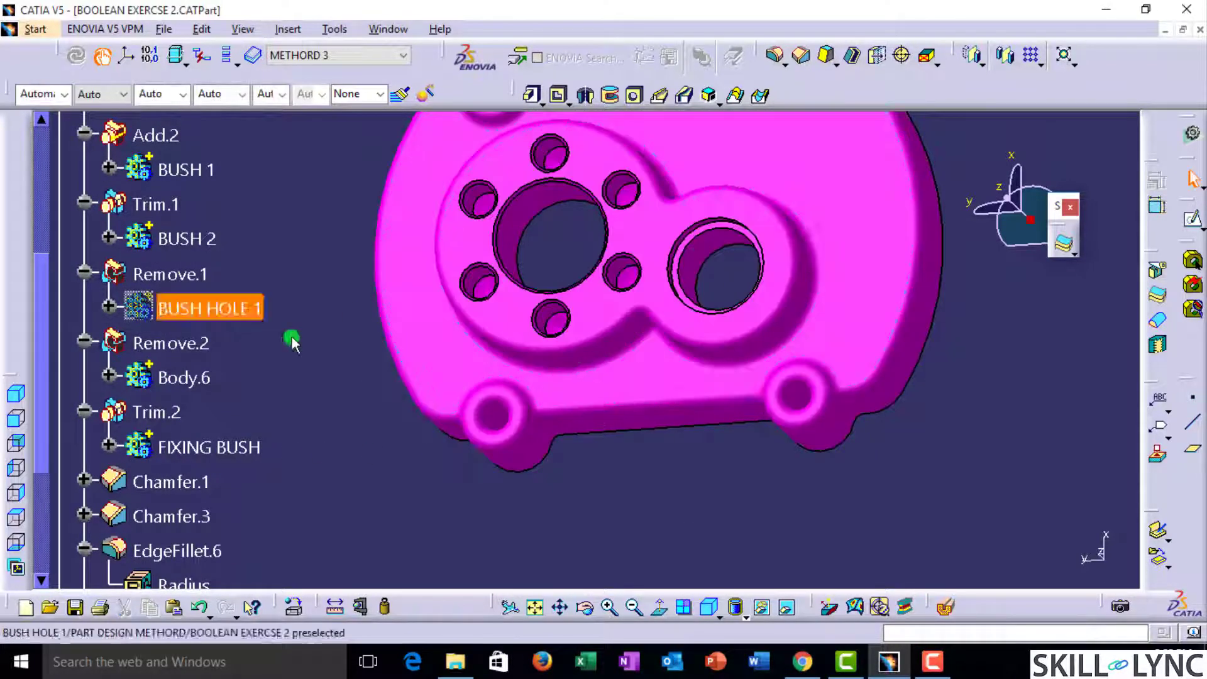
# Step: Locate the patterned holes of BUSH 1 in the tree and show Sketch.11, the positioning sketch of Hole.2
pyautogui.rightClick(472, 197)
pyautogui.click(494, 207)
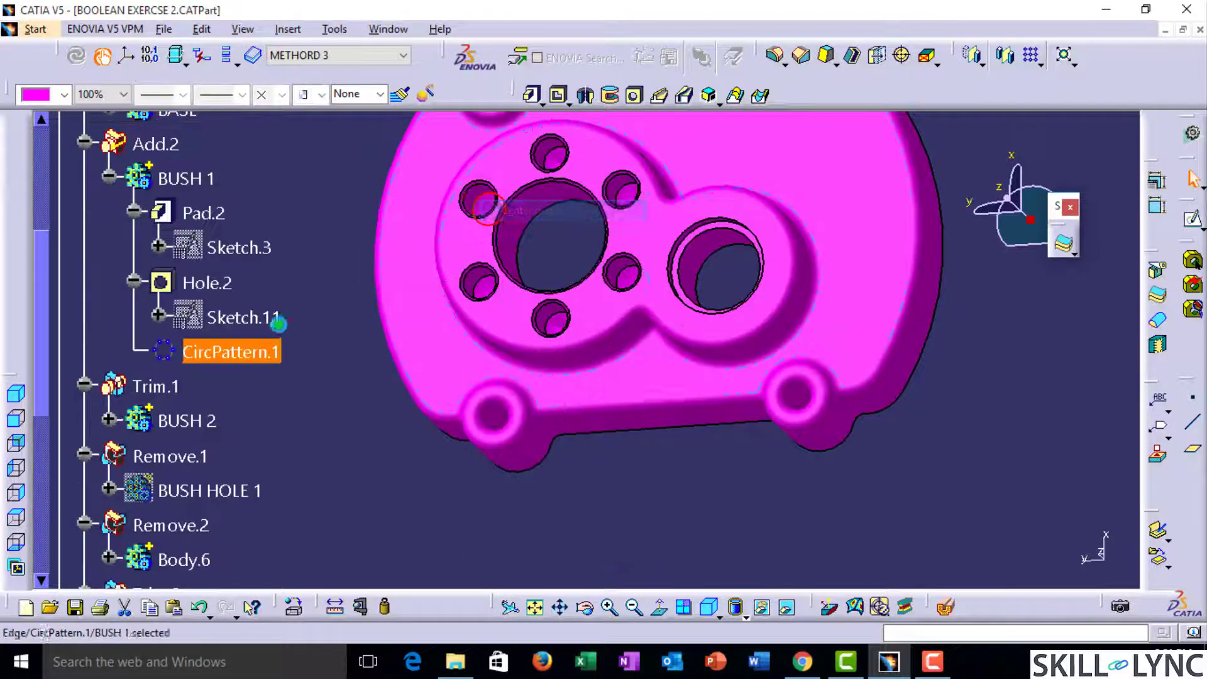
pyautogui.click(216, 288)
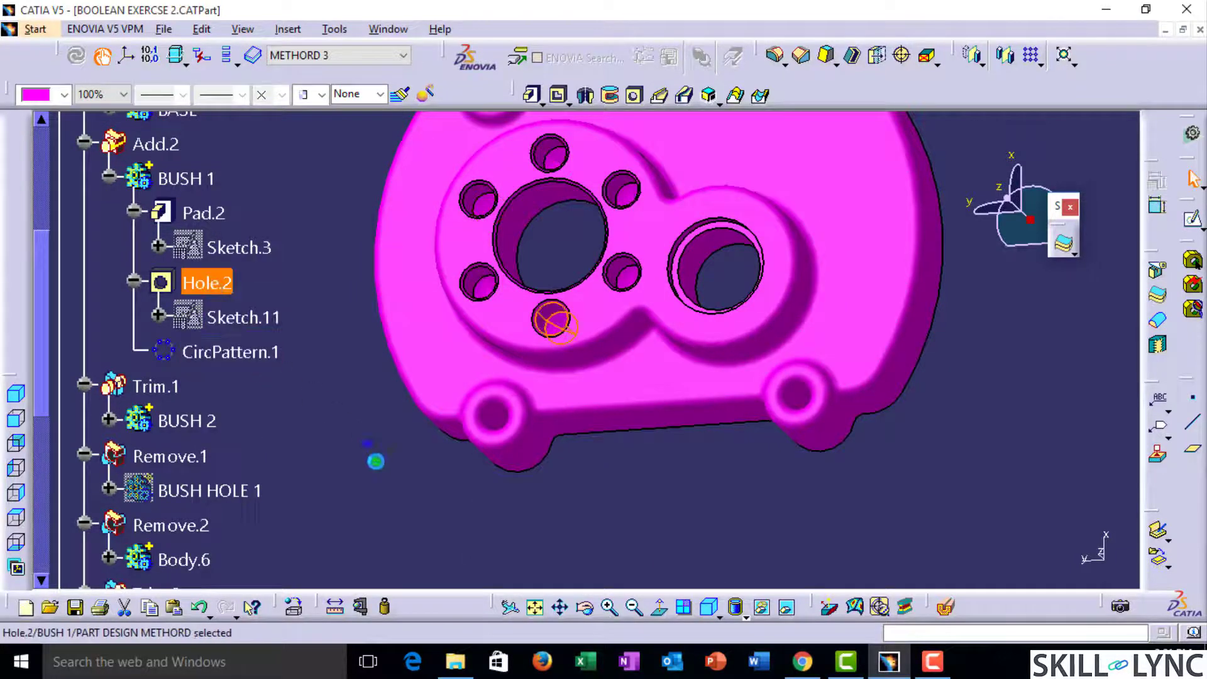
pyautogui.click(374, 461)
pyautogui.click(250, 312)
pyautogui.click(250, 312)
pyautogui.moveTo(648, 283); pyautogui.dragTo(635, 469, button='middle')
pyautogui.scroll(1, 346, 415)
pyautogui.scroll(2, 347, 412)
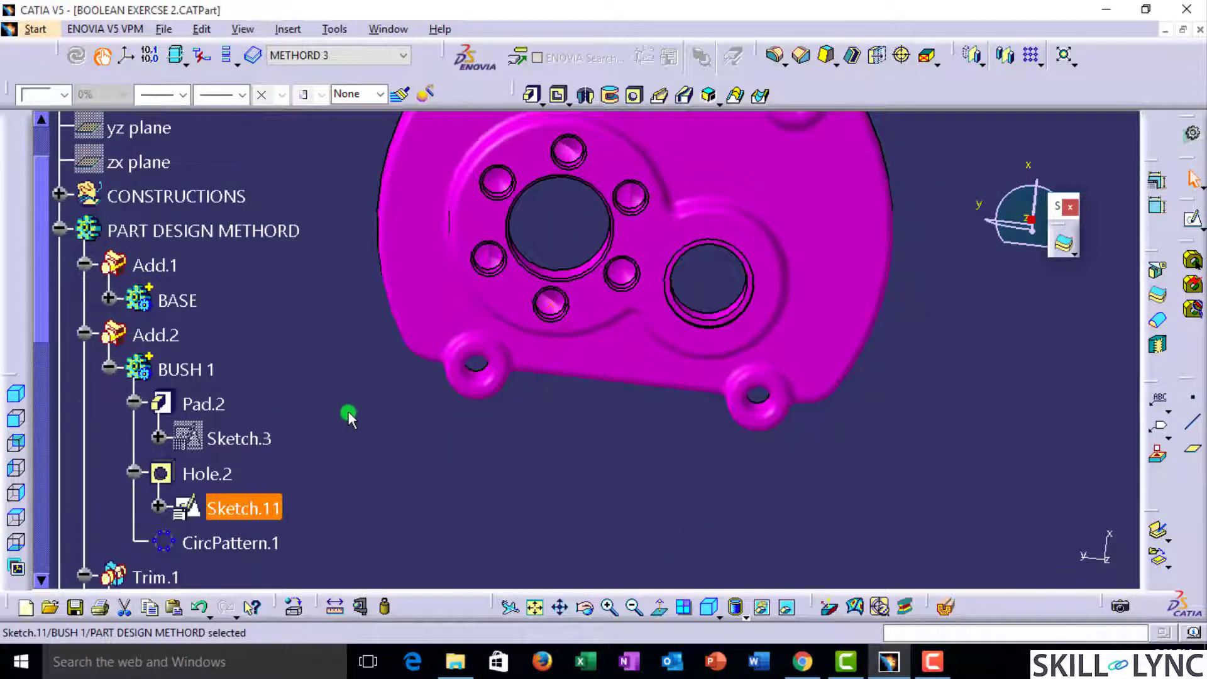
# Step: Collapse PART DESIGN METHORD and expand the METHORD 3 body down to its Add, Split and Trim features
pyautogui.scroll(2, 349, 412)
pyautogui.hotkey('alt', 'v')
pyautogui.press('x')
pyautogui.press('c')
pyautogui.scroll(-3, 347, 411)
pyautogui.scroll(1, 280, 409)
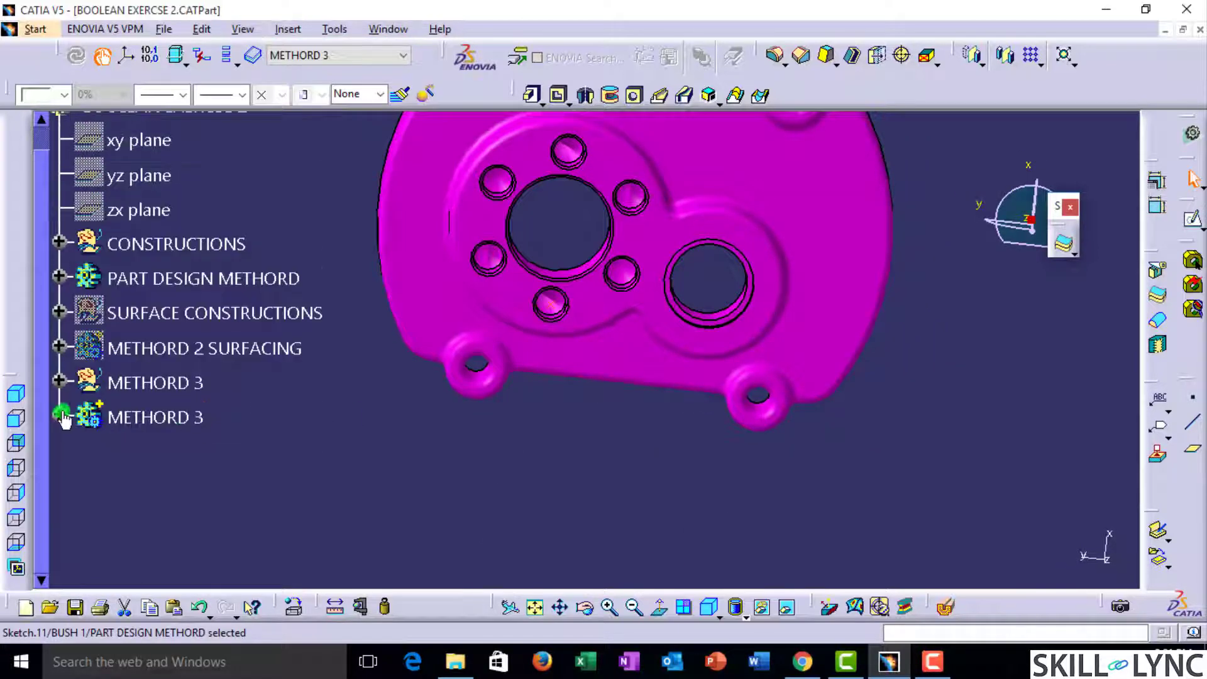
pyautogui.click(60, 415)
pyautogui.rightClick(156, 242)
pyautogui.press('Escape')
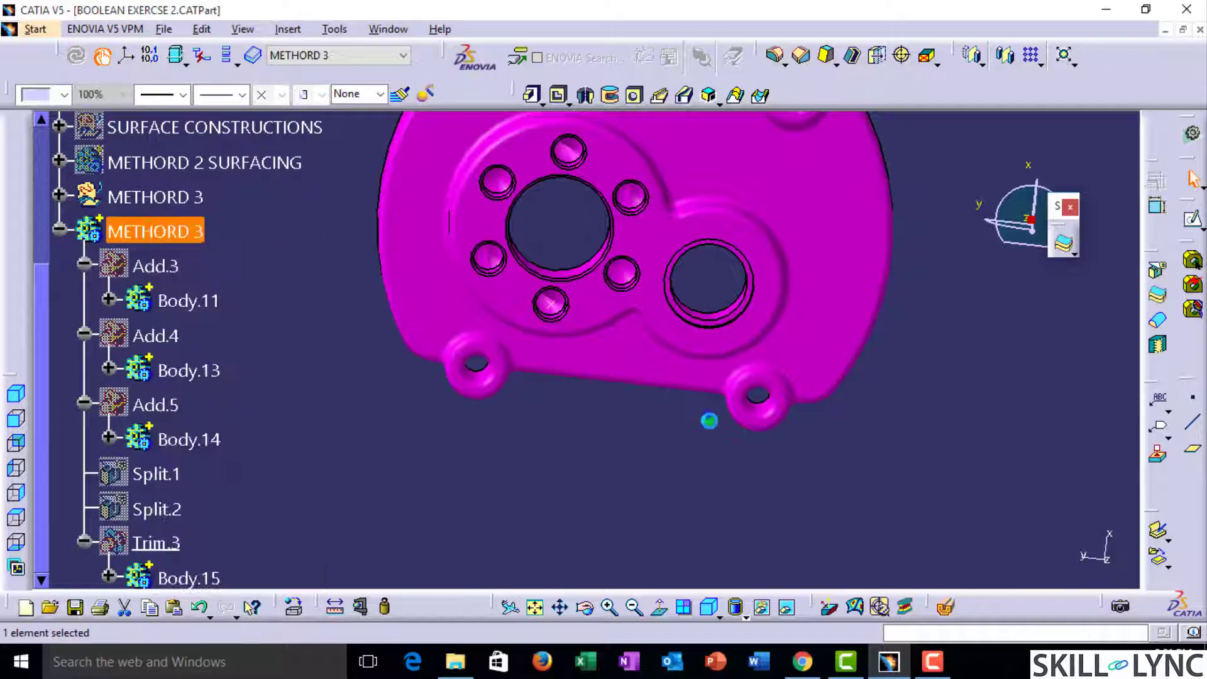
pyautogui.scroll(-2, 346, 463)
pyautogui.scroll(2, 154, 335)
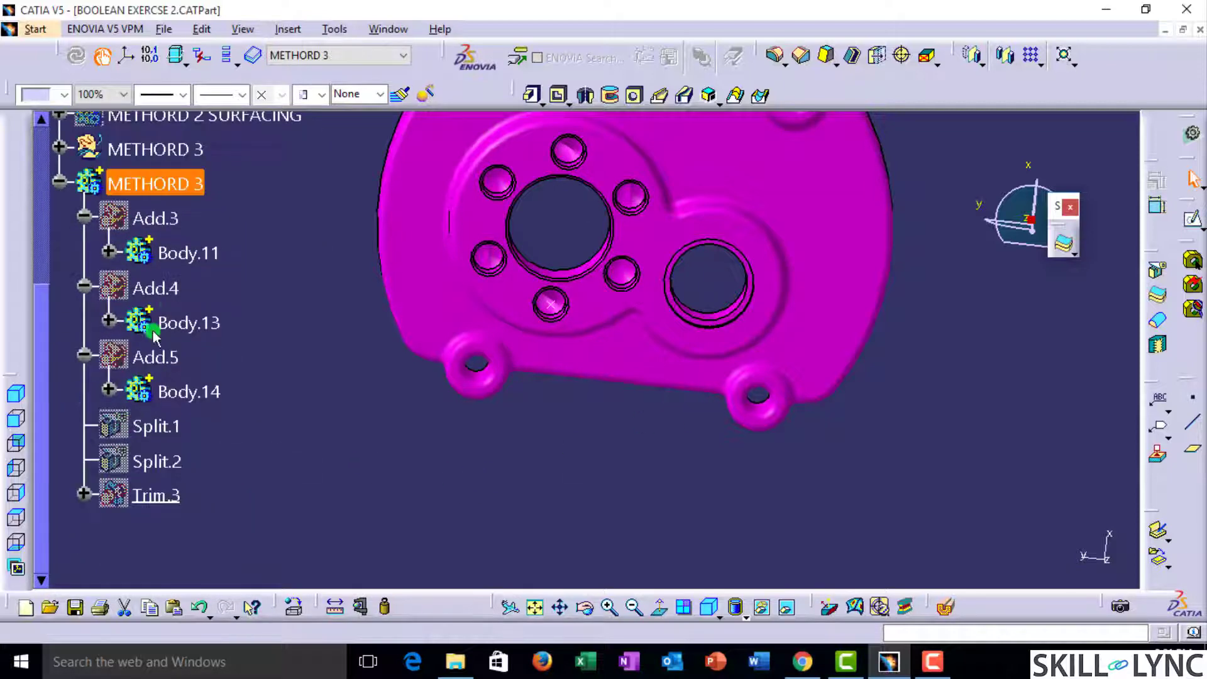
# Step: Expand Body.13 under Add.4, define it as the in-work object and hide ThickSurface.2
pyautogui.click(107, 322)
pyautogui.click(151, 288)
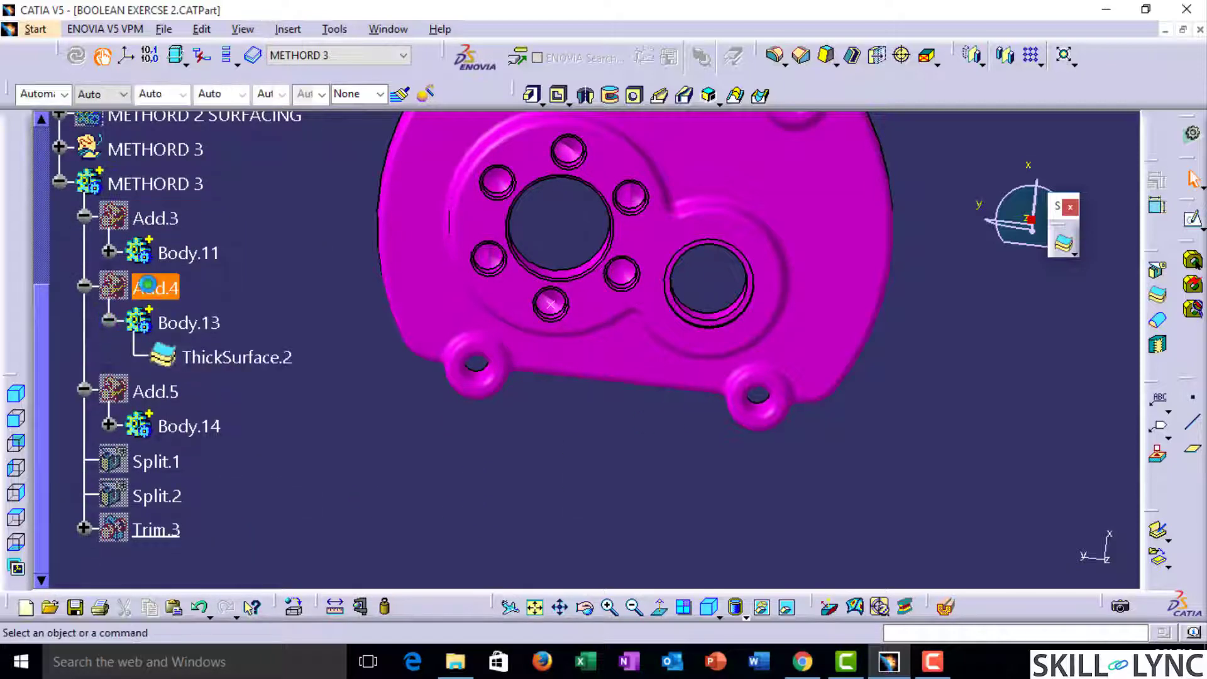
pyautogui.rightClick(210, 327)
pyautogui.click(202, 330)
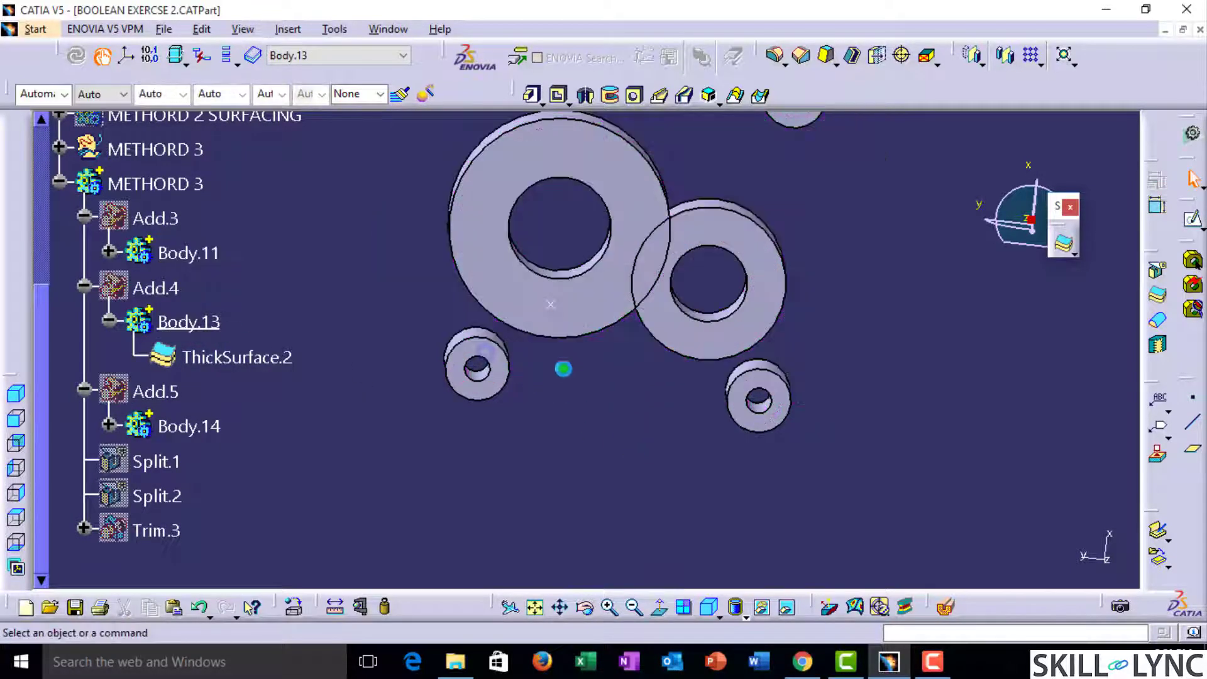
pyautogui.moveTo(724, 494); pyautogui.dragTo(820, 442, button='middle')
pyautogui.click(236, 357)
pyautogui.press('space')
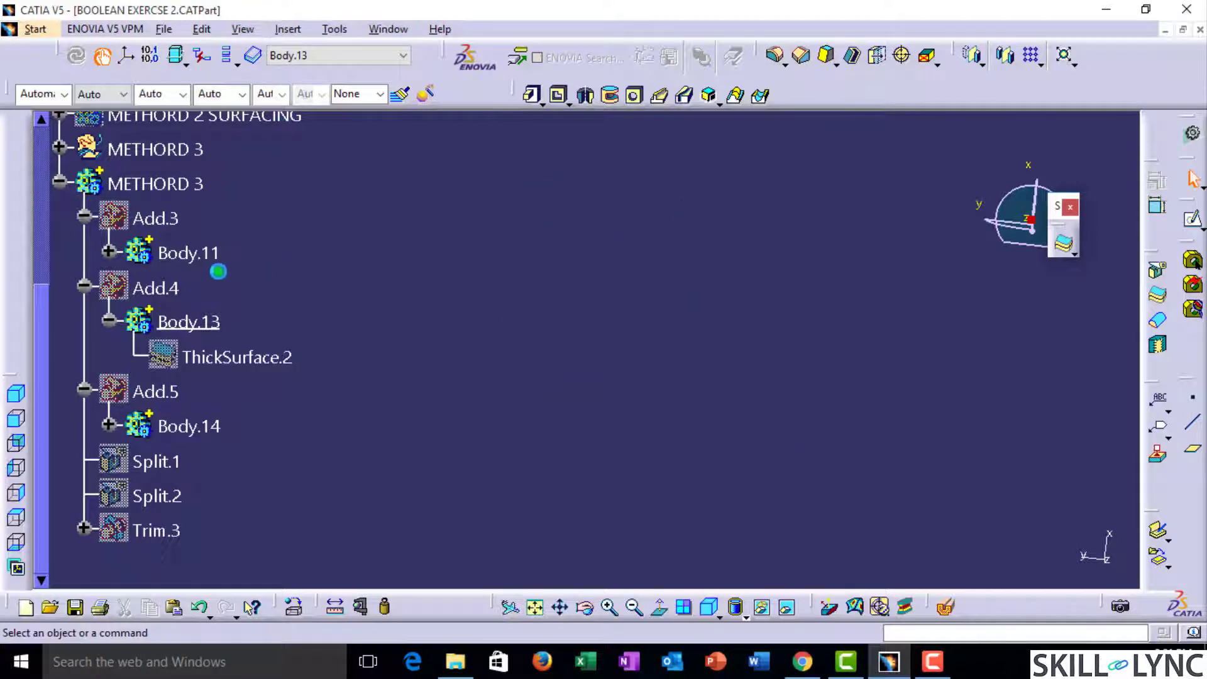
# Step: Expand Body.11 under Add.3 and show the Add.3 feature of METHORD 3
pyautogui.click(163, 224)
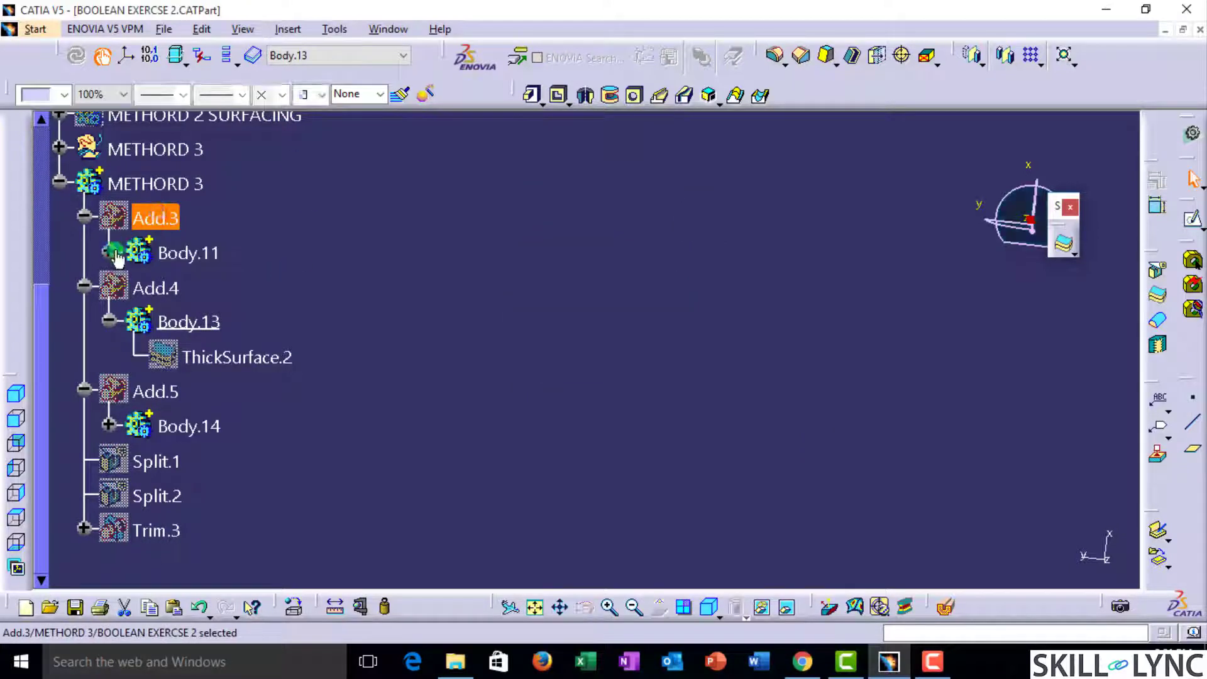
pyautogui.click(111, 252)
pyautogui.keyDown('ctrl'); pyautogui.click(176, 250); pyautogui.keyUp('ctrl')
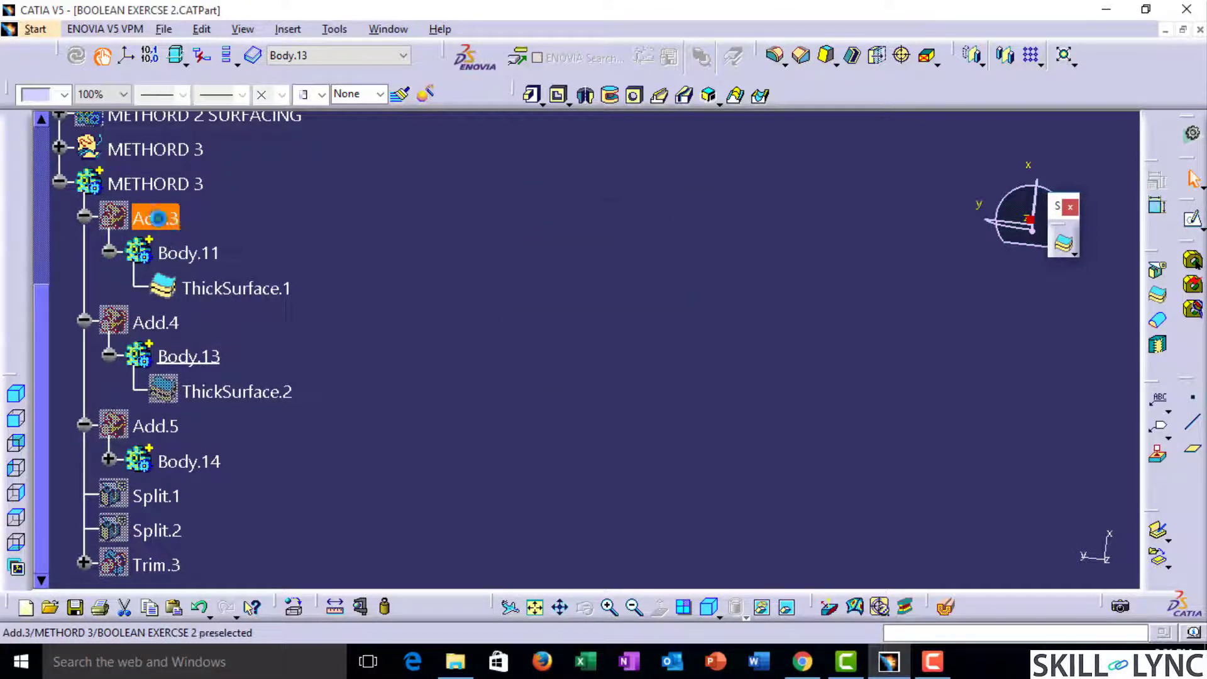
pyautogui.press('space')
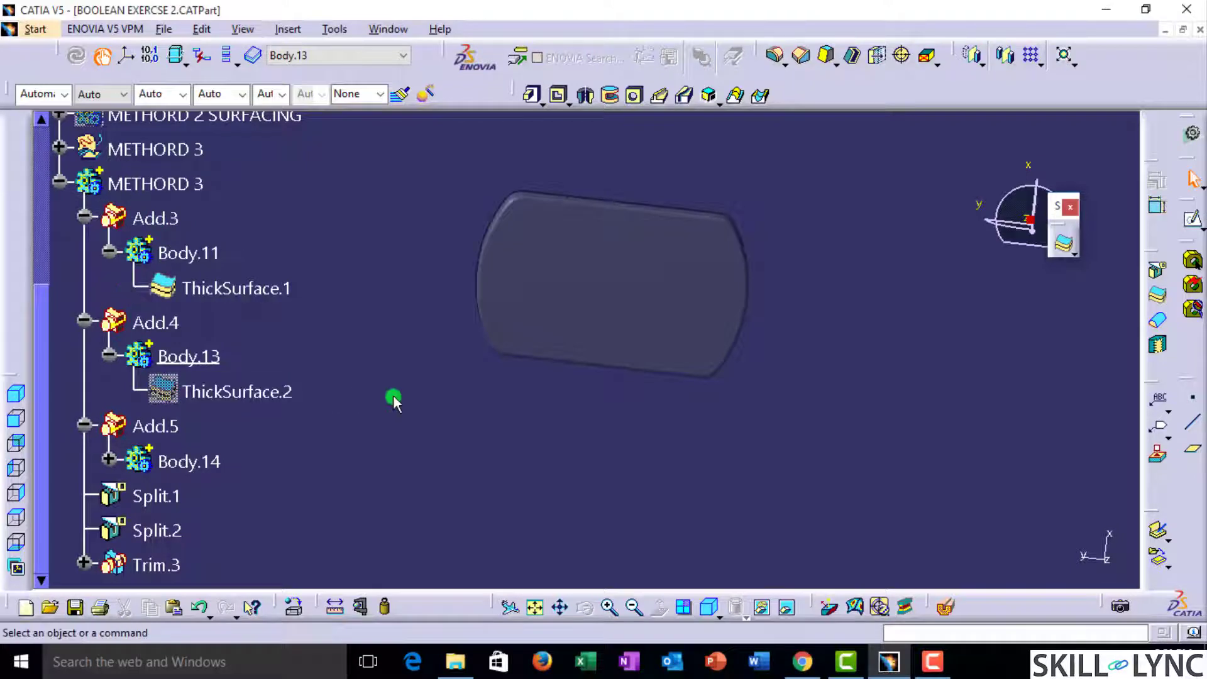
# Step: Switch from tree manipulation back to the active 3D geometry and view the base plate from an angle
pyautogui.moveTo(402, 395); pyautogui.dragTo(408, 315, button='middle')
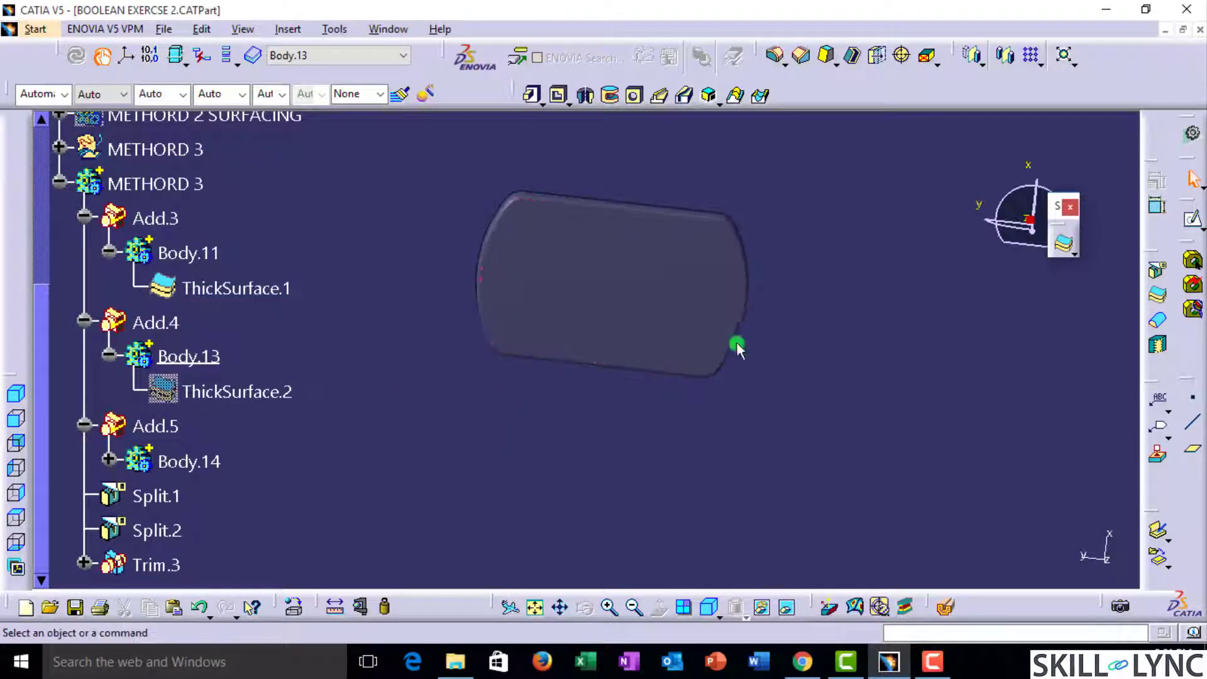
pyautogui.moveTo(481, 458); pyautogui.dragTo(451, 427, button='middle')
pyautogui.moveTo(450, 307)
pyautogui.mouseDown(button='middle')
pyautogui.moveTo(444, 342)
pyautogui.moveTo(458, 286)
pyautogui.mouseUp(button='middle')
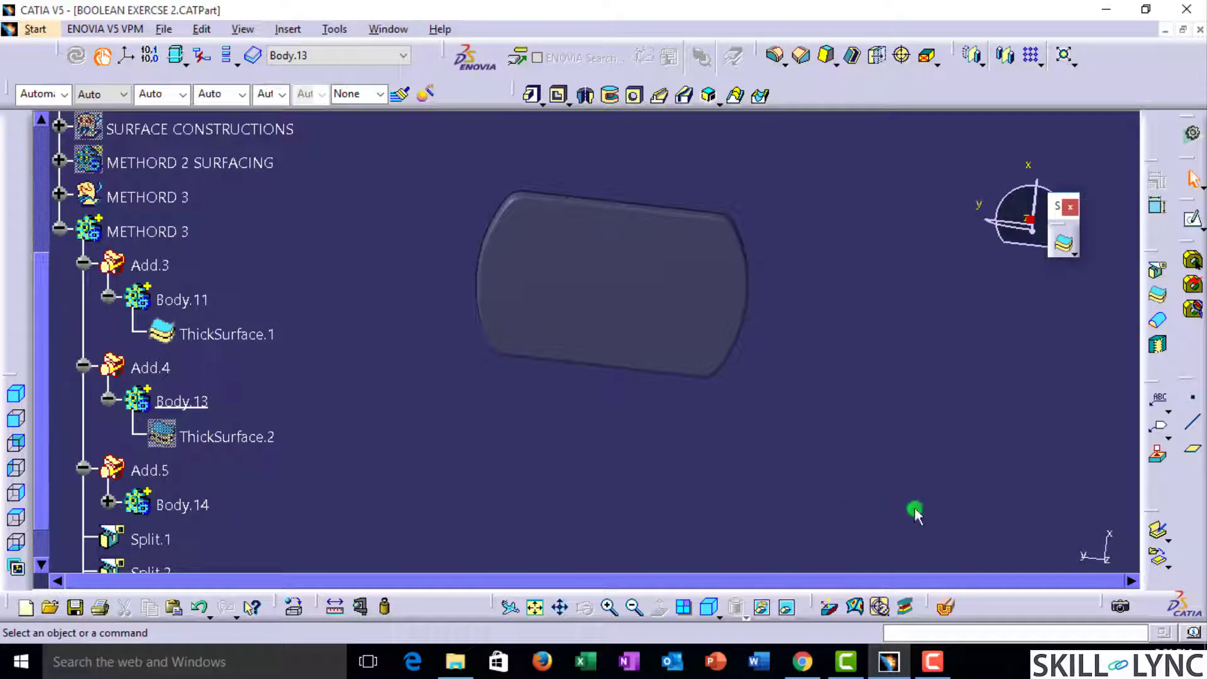
pyautogui.click(1110, 548)
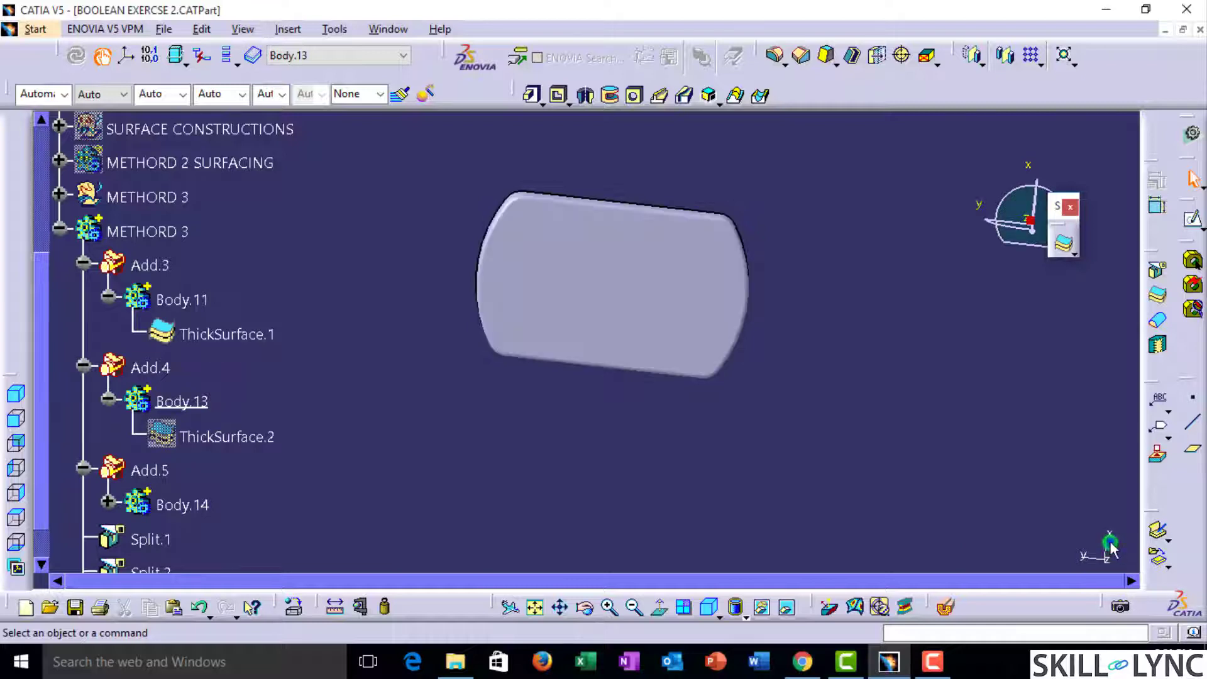
pyautogui.moveTo(558, 433); pyautogui.dragTo(1081, 553, button='middle')
pyautogui.moveTo(454, 458); pyautogui.dragTo(358, 435, button='middle')
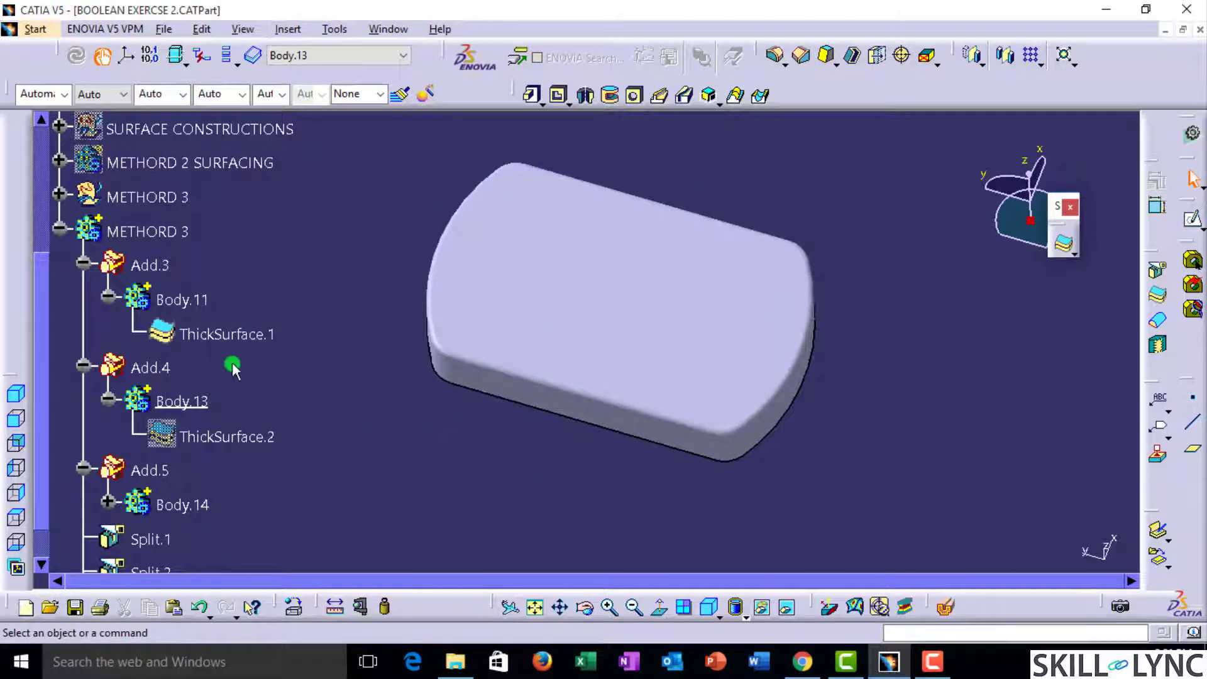
# Step: Rename the Add.3 feature of METHORD 3 as BASE
pyautogui.click(164, 267)
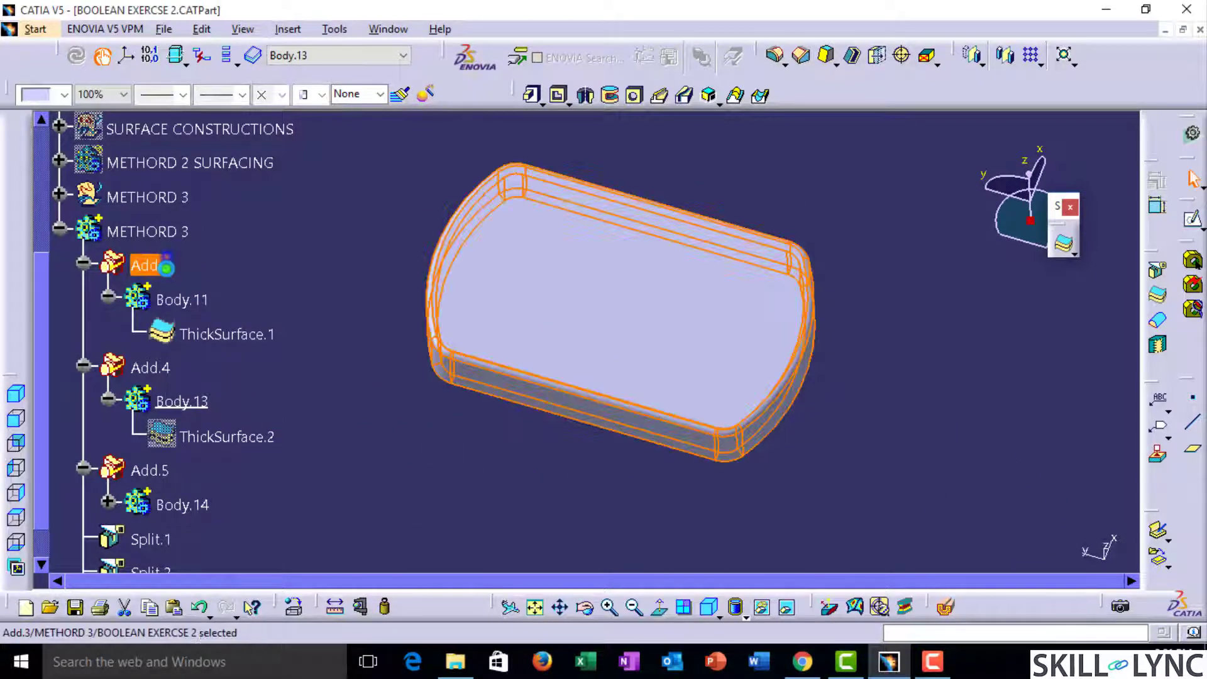
pyautogui.hotkey('alt', 'Return')
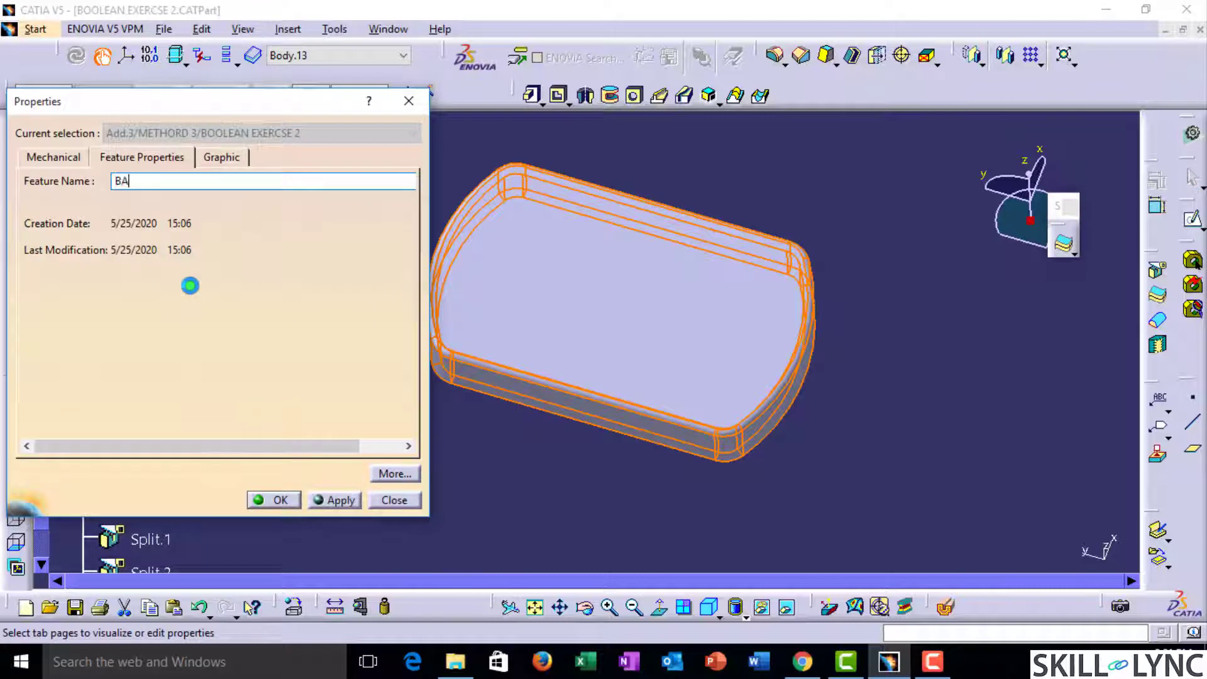
pyautogui.write('BASE\\')
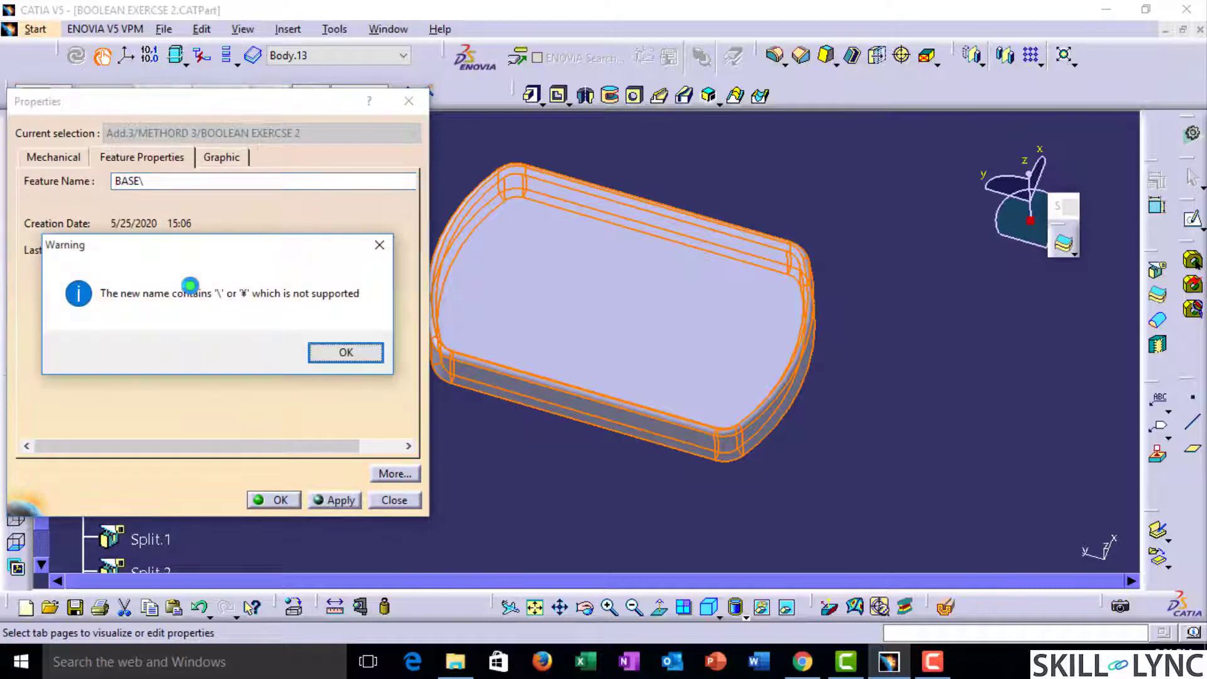
pyautogui.press('Return')
pyautogui.hotkey('alt', 'Return')
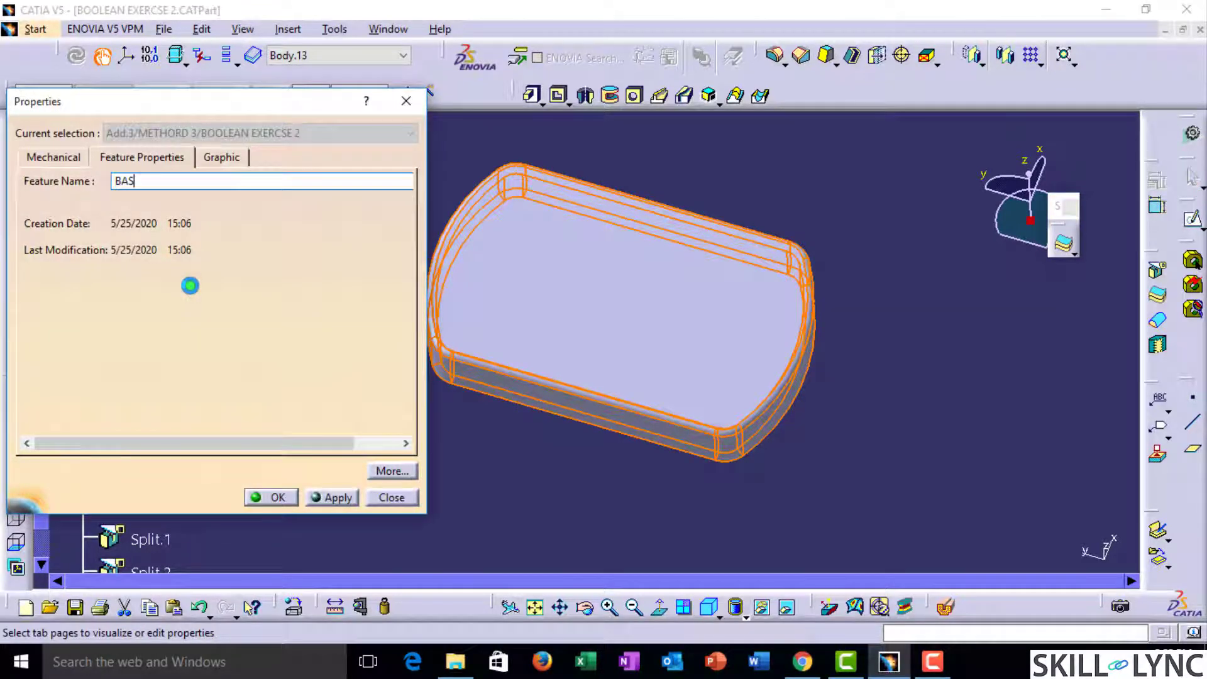
pyautogui.press('Return')
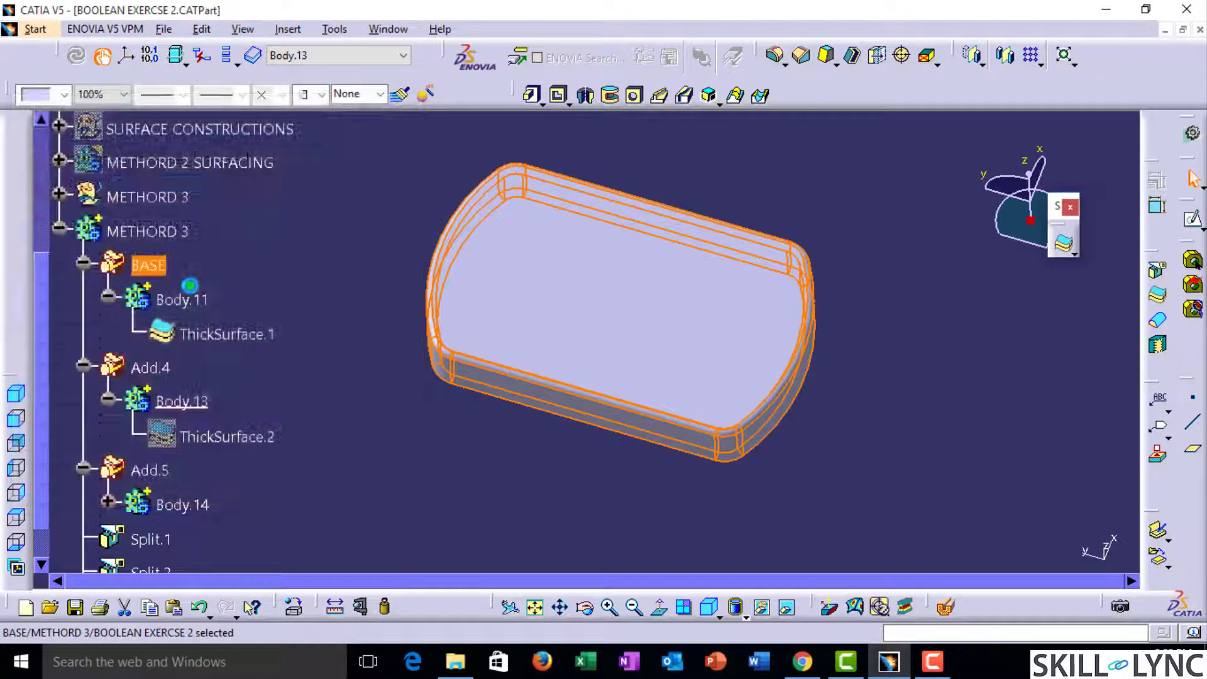
# Step: Define Add.4 as the in-work object and rename it BUSH 1
pyautogui.click(167, 377)
pyautogui.rightClick(161, 378)
pyautogui.press('Escape')
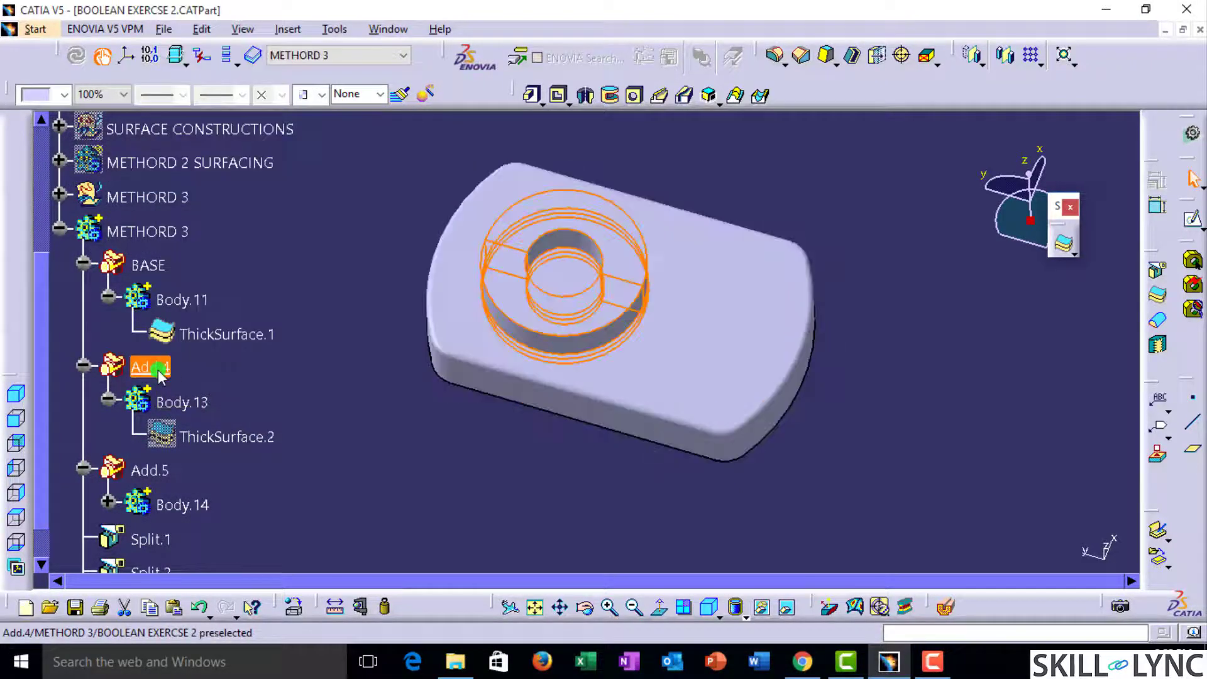
pyautogui.hotkey('alt', 'Return')
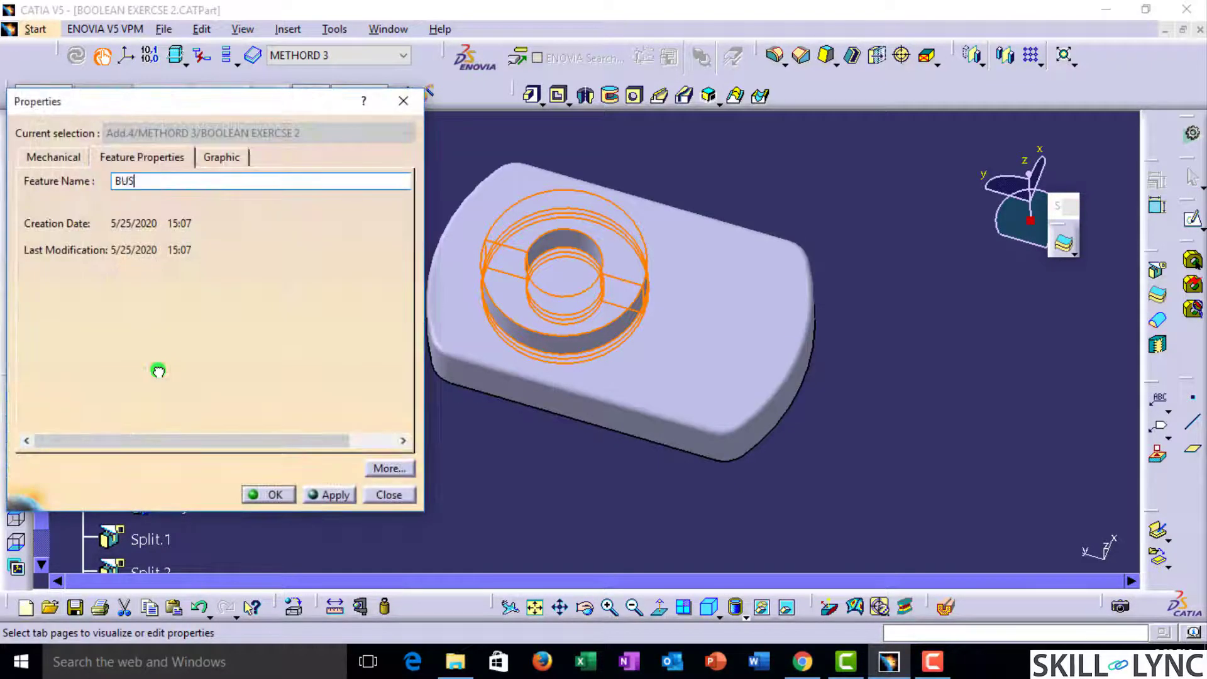
pyautogui.press('Return')
# Step: Rename the Add.5 feature of METHORD 3 as BUSH 2
pyautogui.scroll(-2, 158, 372)
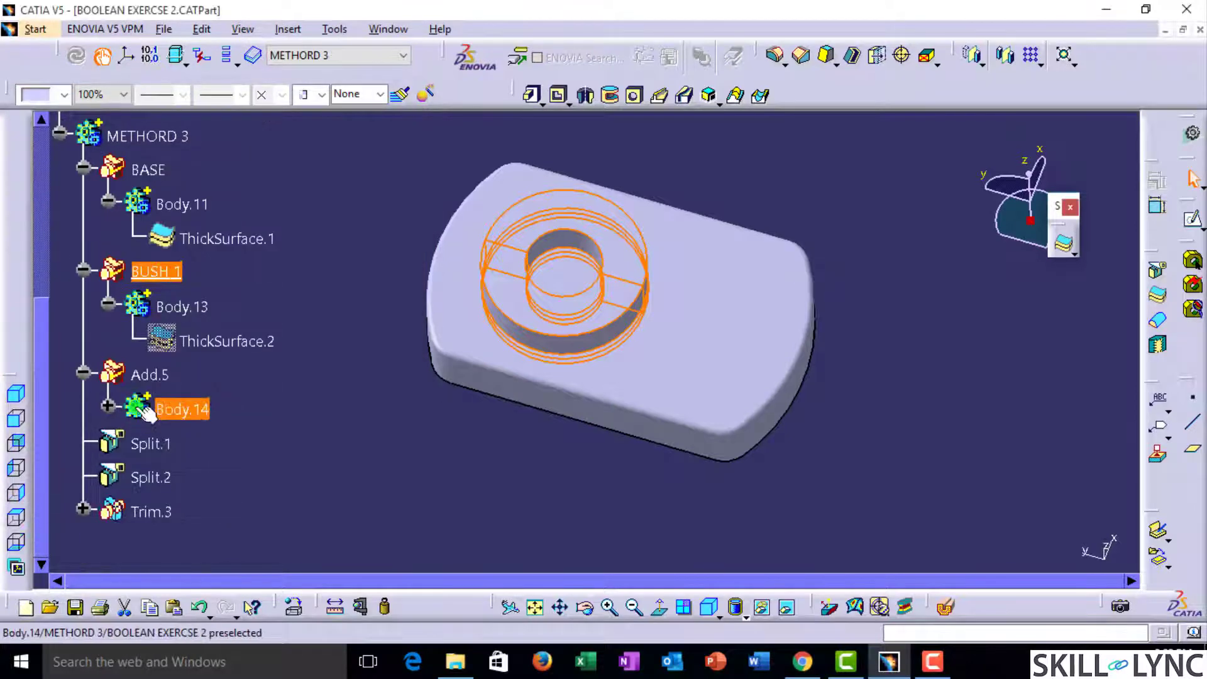
pyautogui.click(142, 375)
pyautogui.hotkey('alt', 'Return')
pyautogui.write('BUSH')
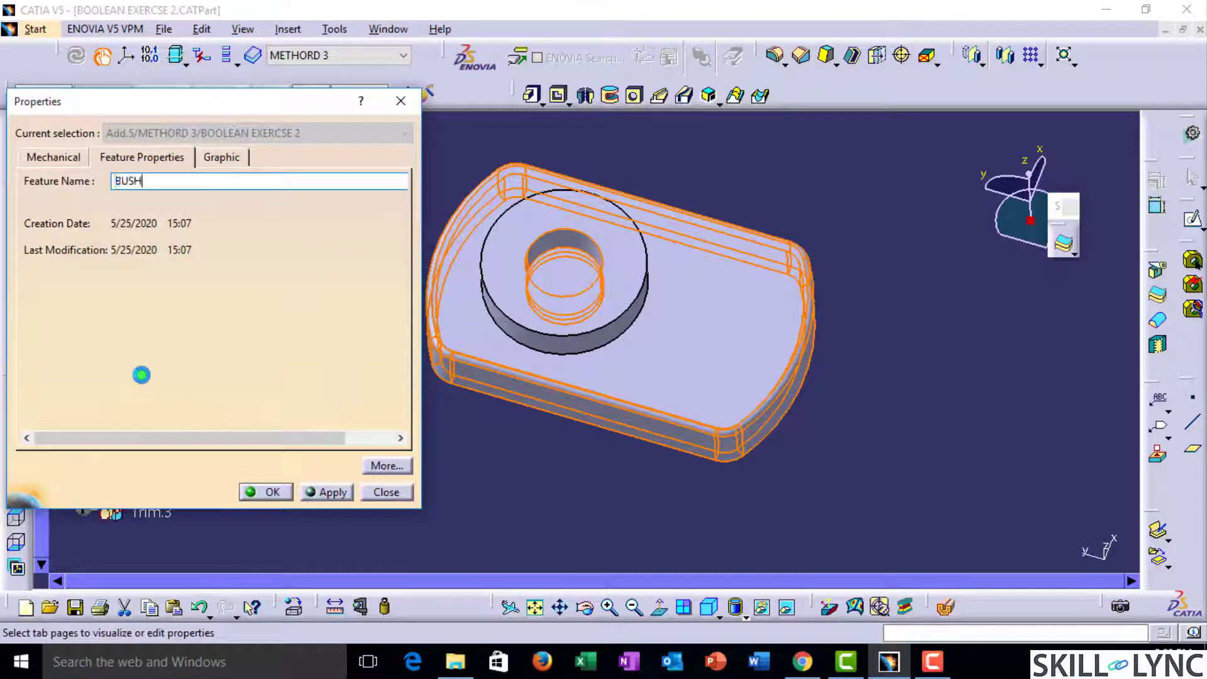
pyautogui.write(' 2')
pyautogui.press('Return')
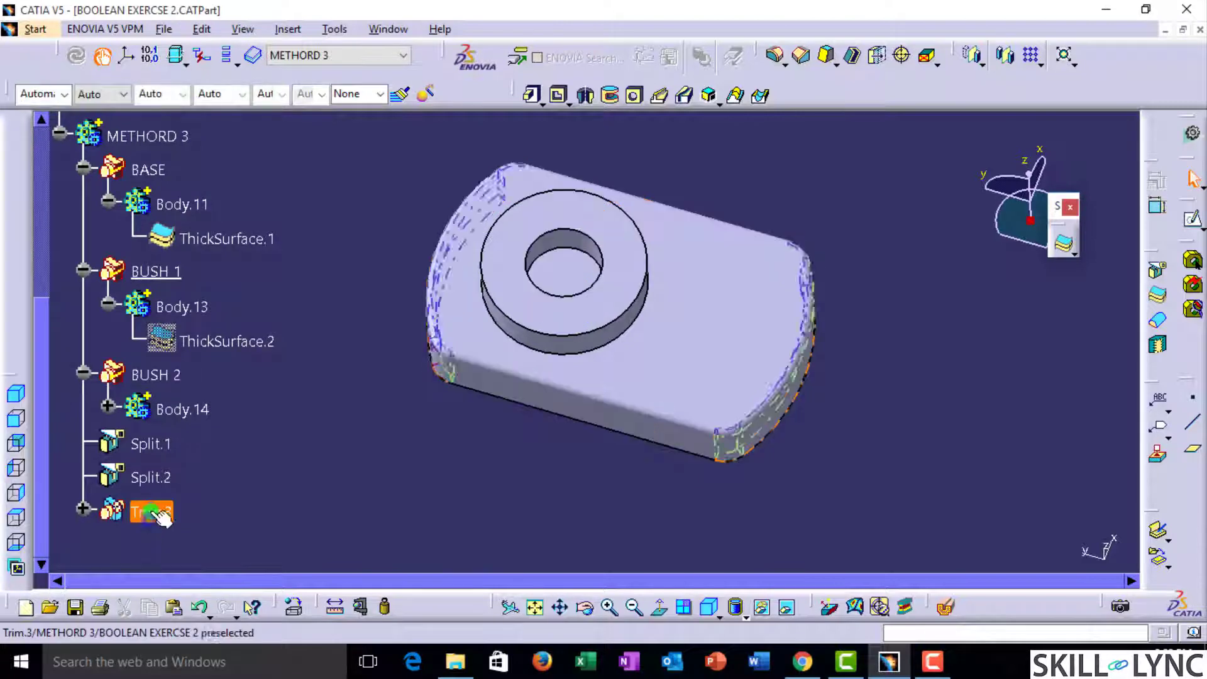
# Step: Rename the Trim.3 feature of METHORD 3 as FIXING BUSHES
pyautogui.click(158, 514)
pyautogui.hotkey('alt', 'Return')
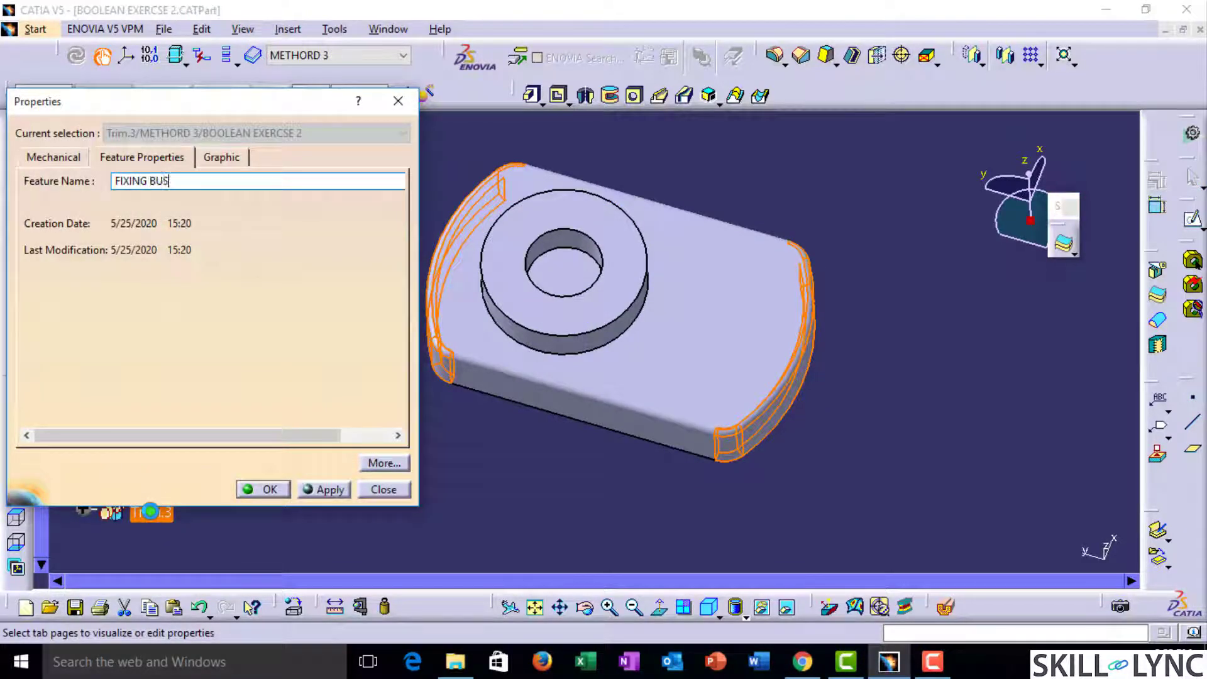
pyautogui.write('FIXING BUSHES')
pyautogui.press('Return')
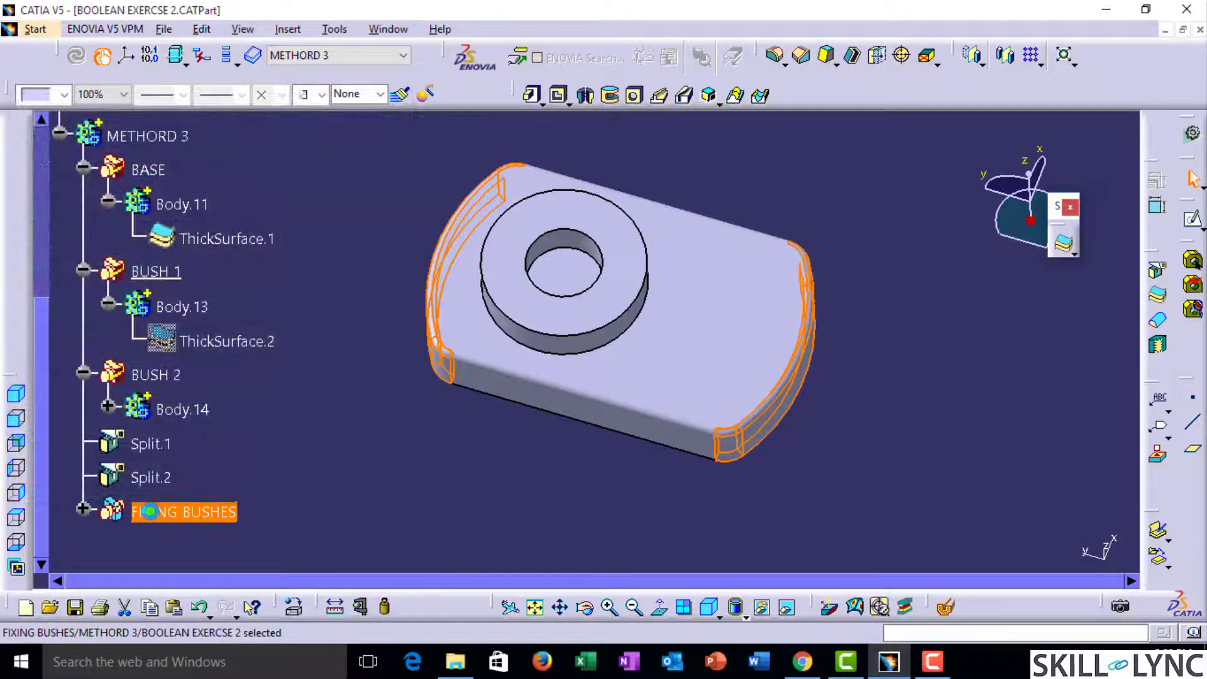
pyautogui.scroll(1, 188, 299)
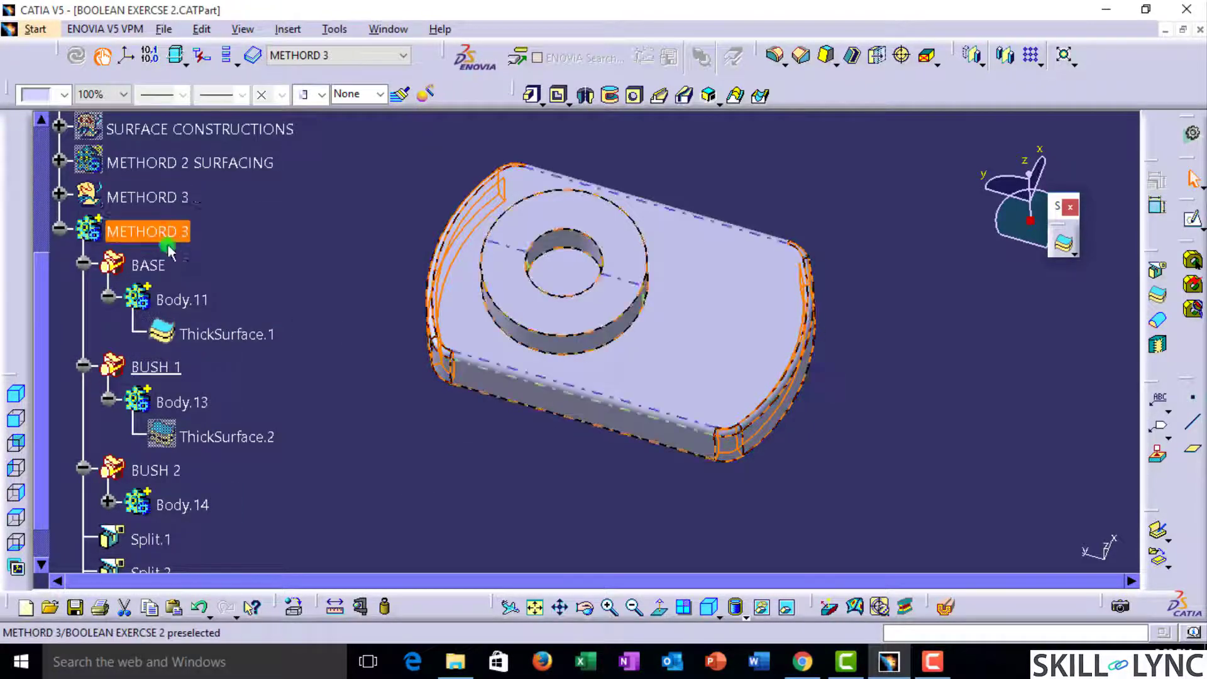
# Step: Define the METHORD 3 body as the in-work object
pyautogui.doubleClick(170, 234)
pyautogui.scroll(-2, 402, 470)
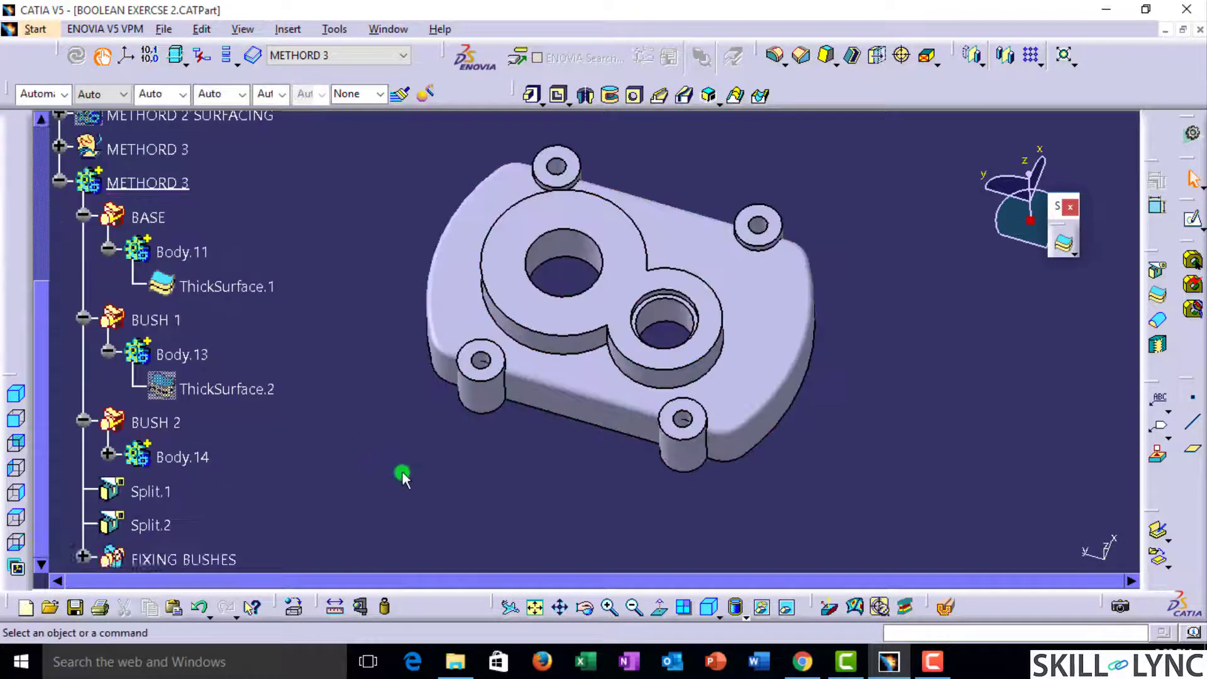
pyautogui.moveTo(493, 416); pyautogui.dragTo(561, 412, button='middle')
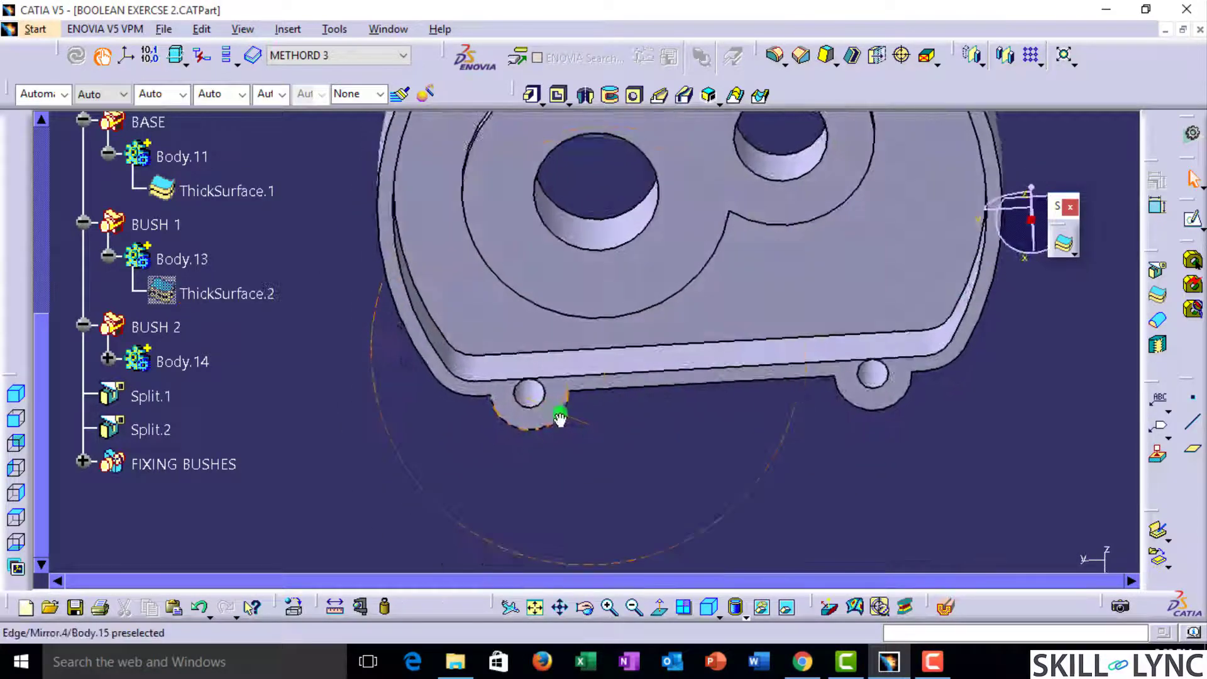
# Step: Edit the FIXING BUSHES trim of Body.15 and remove all Mirror.4 faces from its faces to keep
pyautogui.click(509, 368)
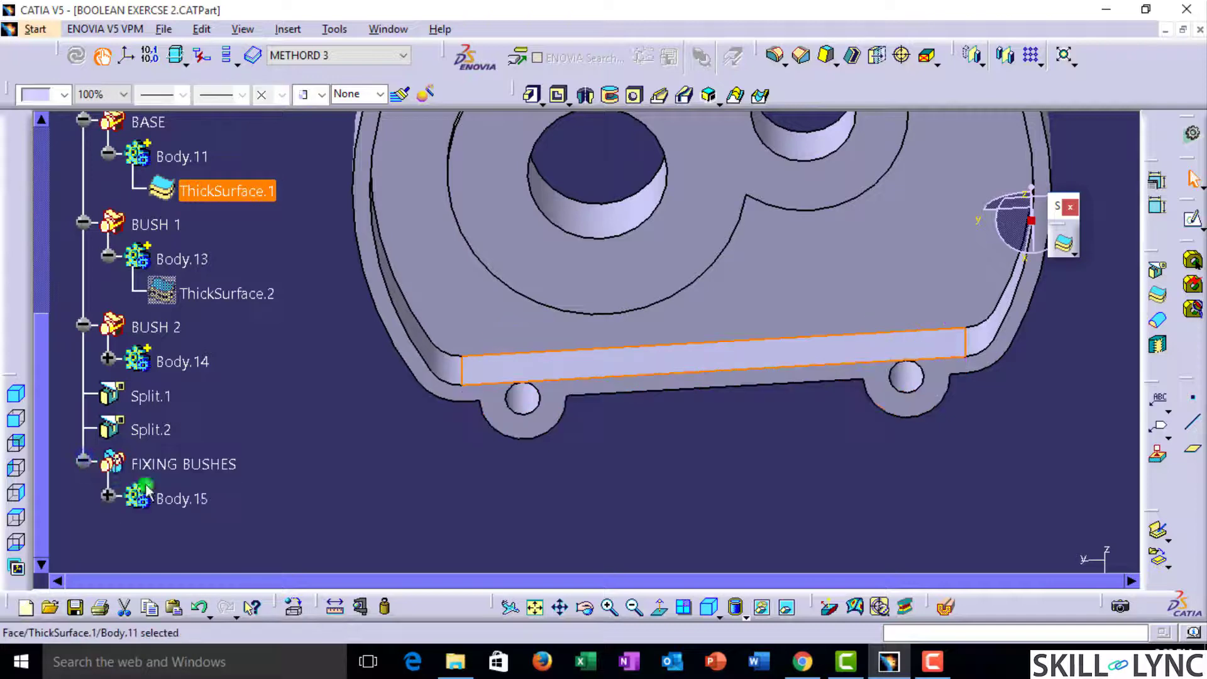
pyautogui.click(109, 497)
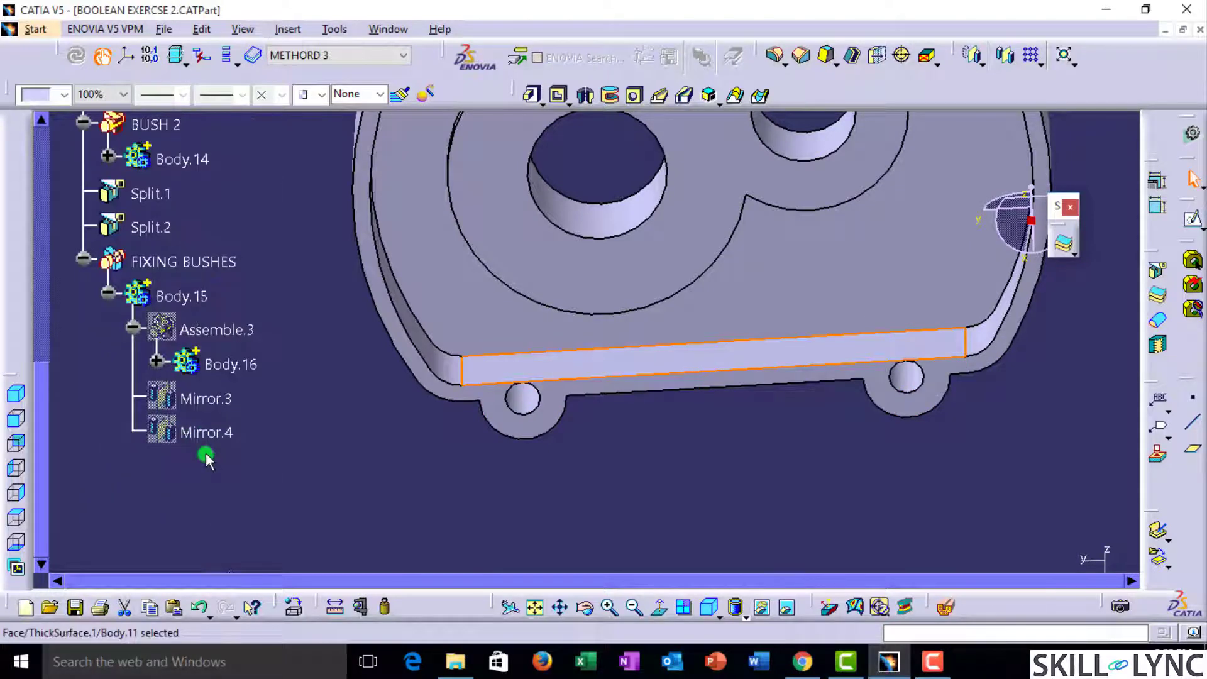
pyautogui.scroll(1, 199, 365)
pyautogui.click(194, 407)
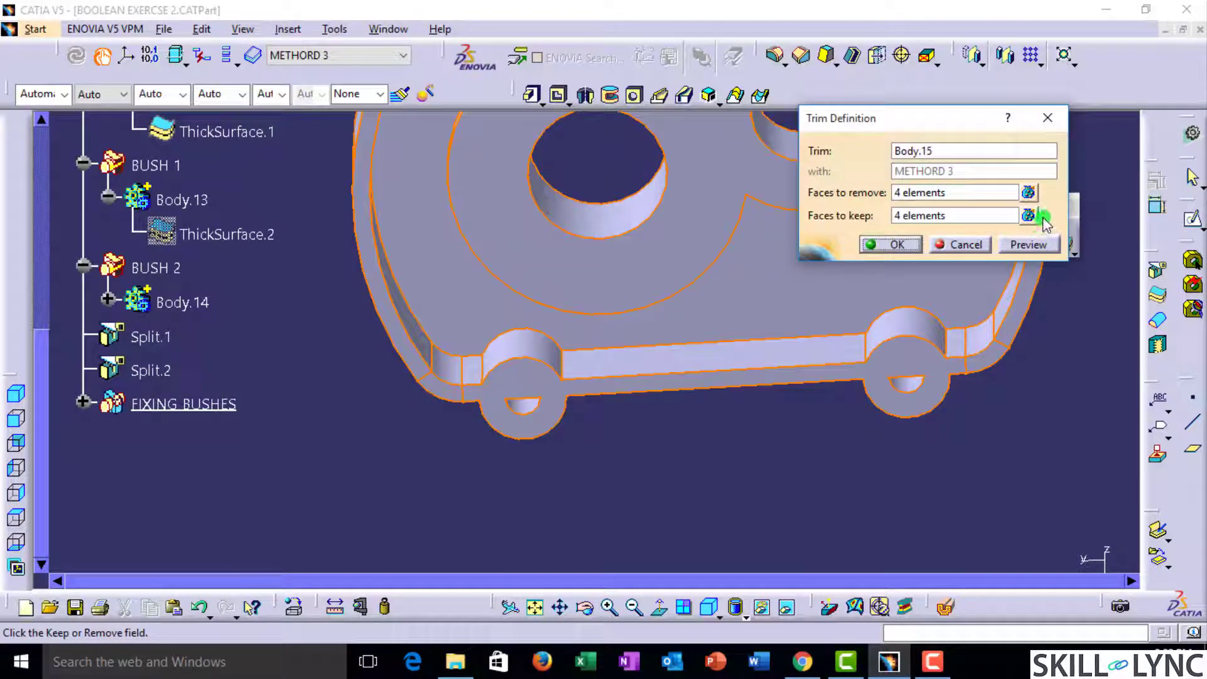
pyautogui.click(1030, 216)
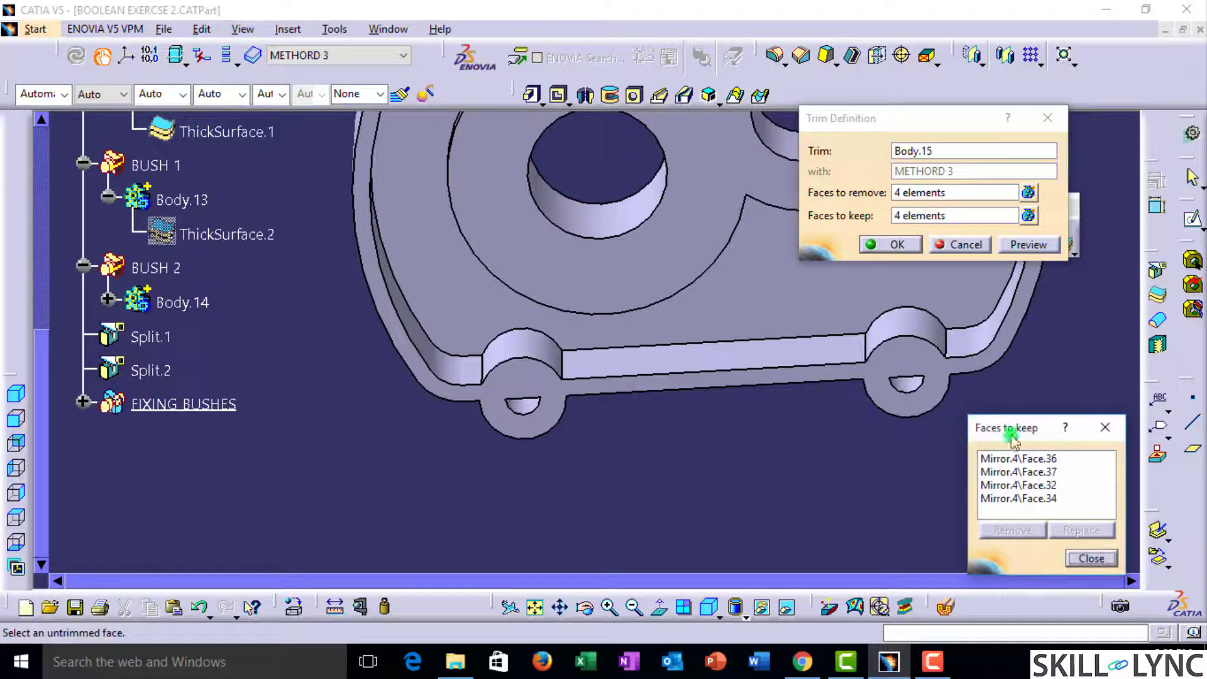
pyautogui.keyDown('shift'); pyautogui.click(1027, 498); pyautogui.keyUp('shift')
pyautogui.click(1023, 529)
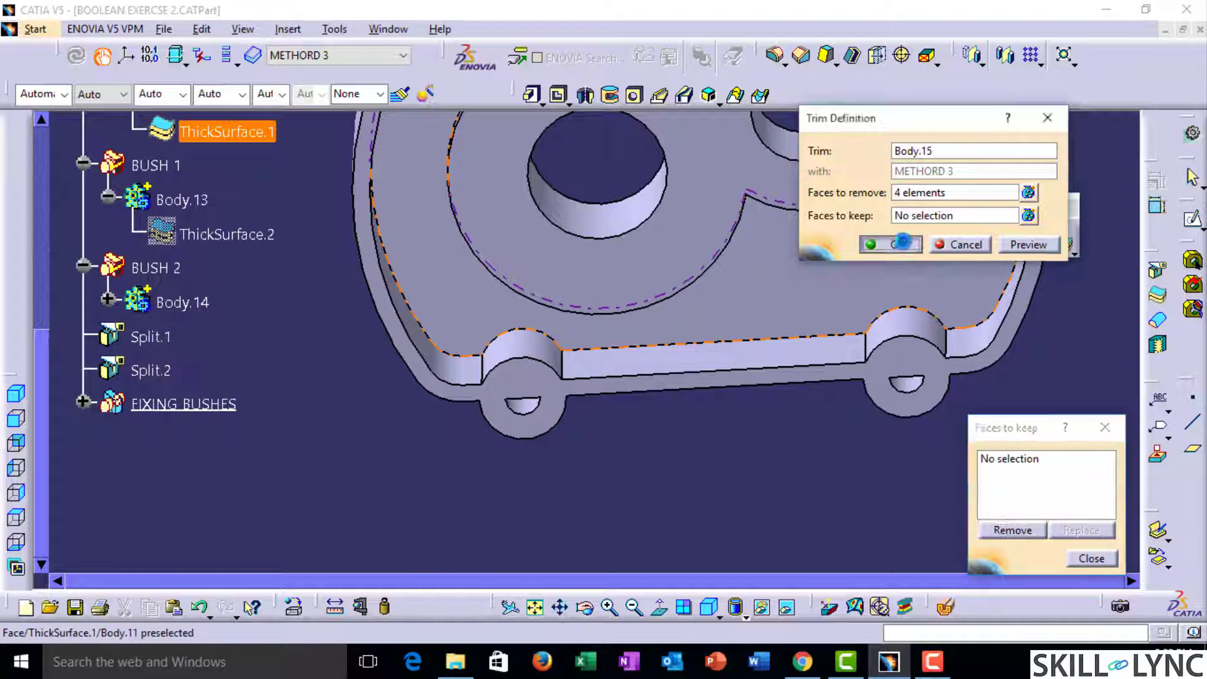
pyautogui.click(901, 242)
# Step: Define Body.13 under BUSH 1 of METHORD 3 as the in-work object
pyautogui.moveTo(741, 512); pyautogui.dragTo(582, 312, button='middle')
pyautogui.moveTo(602, 185); pyautogui.dragTo(647, 368, button='middle')
pyautogui.scroll(7, 356, 381)
pyautogui.scroll(-3, 356, 381)
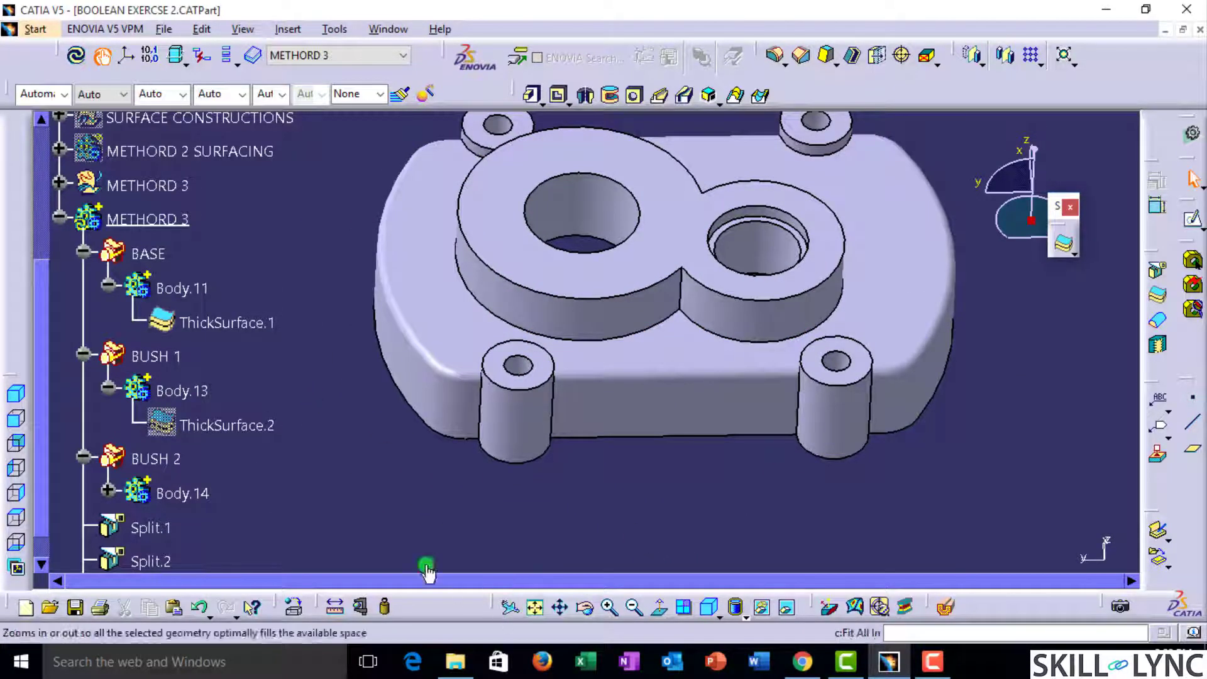
pyautogui.scroll(-3, 271, 403)
pyautogui.scroll(3, 291, 427)
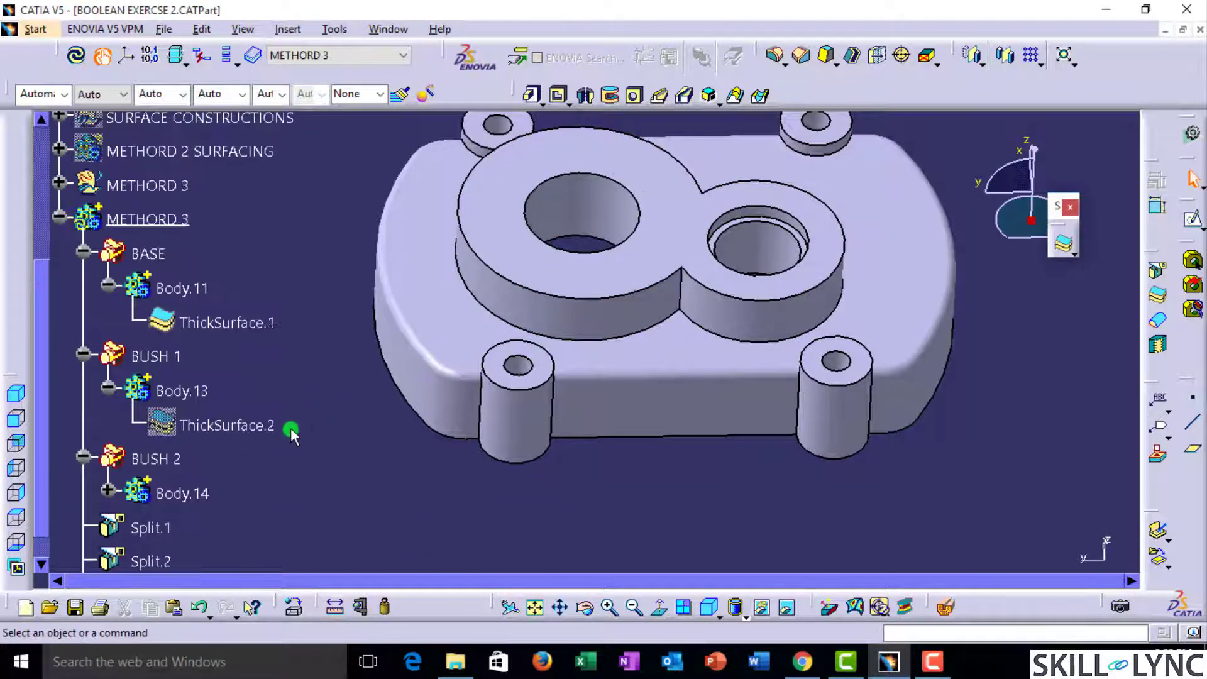
pyautogui.rightClick(194, 393)
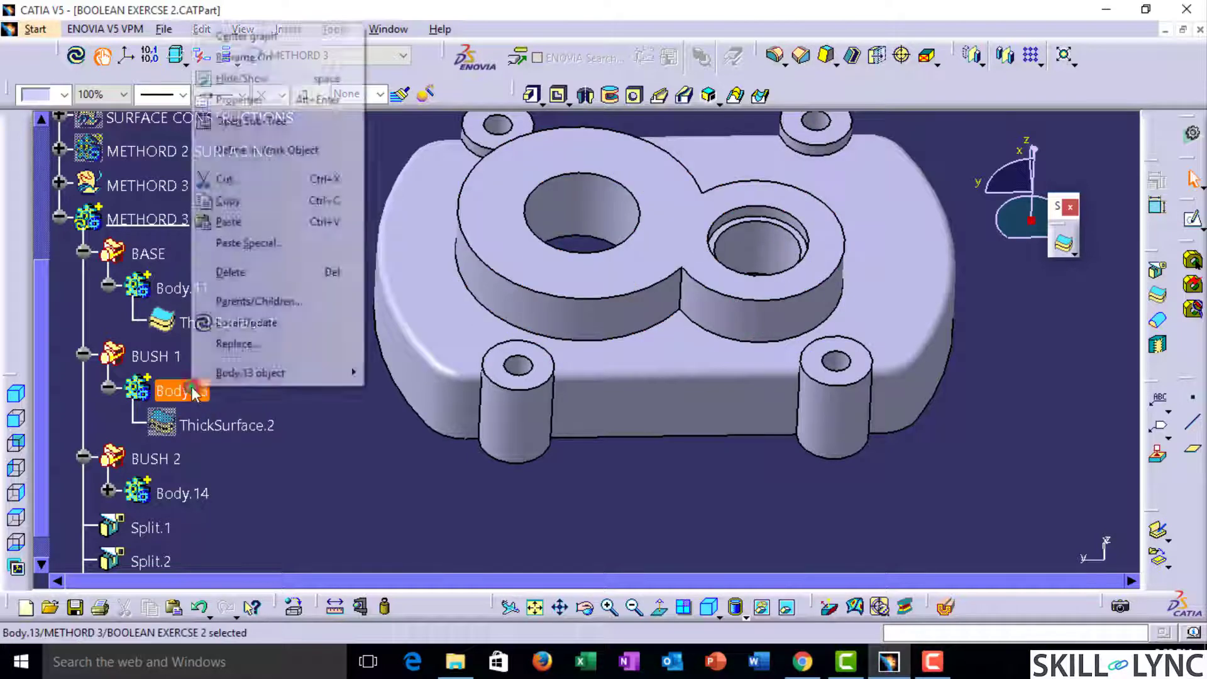
pyautogui.click(273, 148)
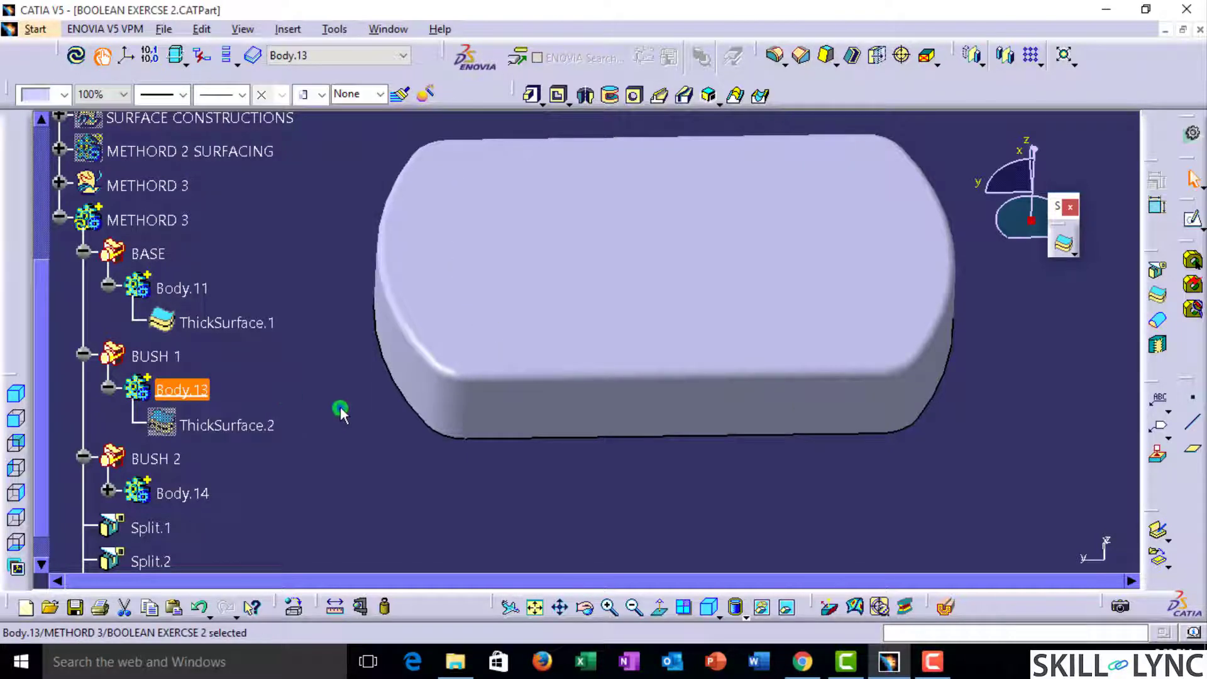
pyautogui.click(340, 412)
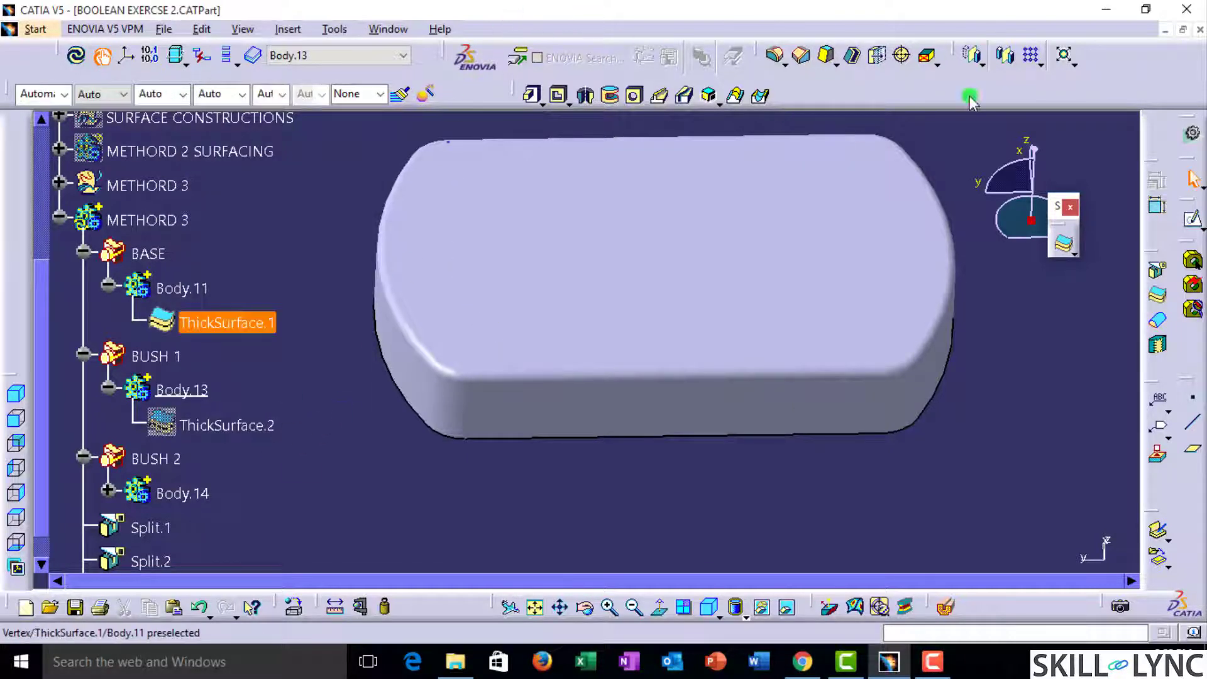
pyautogui.scroll(8, 398, 284)
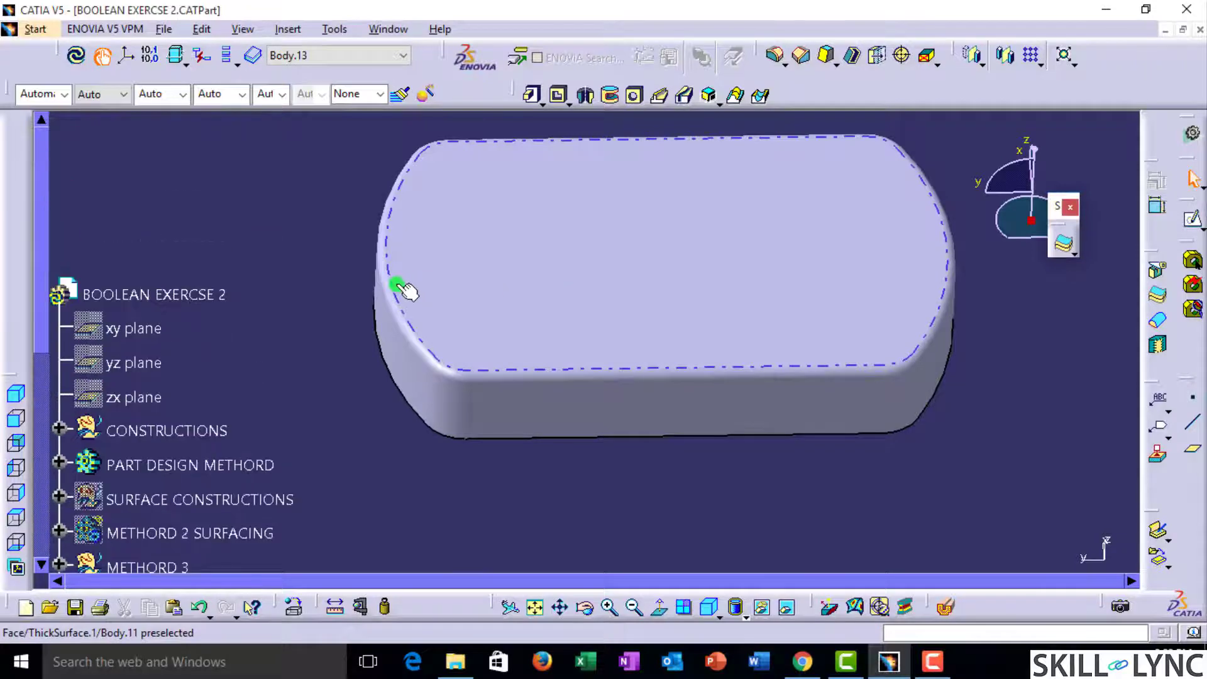
pyautogui.scroll(-3, 396, 284)
pyautogui.click(58, 285)
pyautogui.scroll(-4, 157, 342)
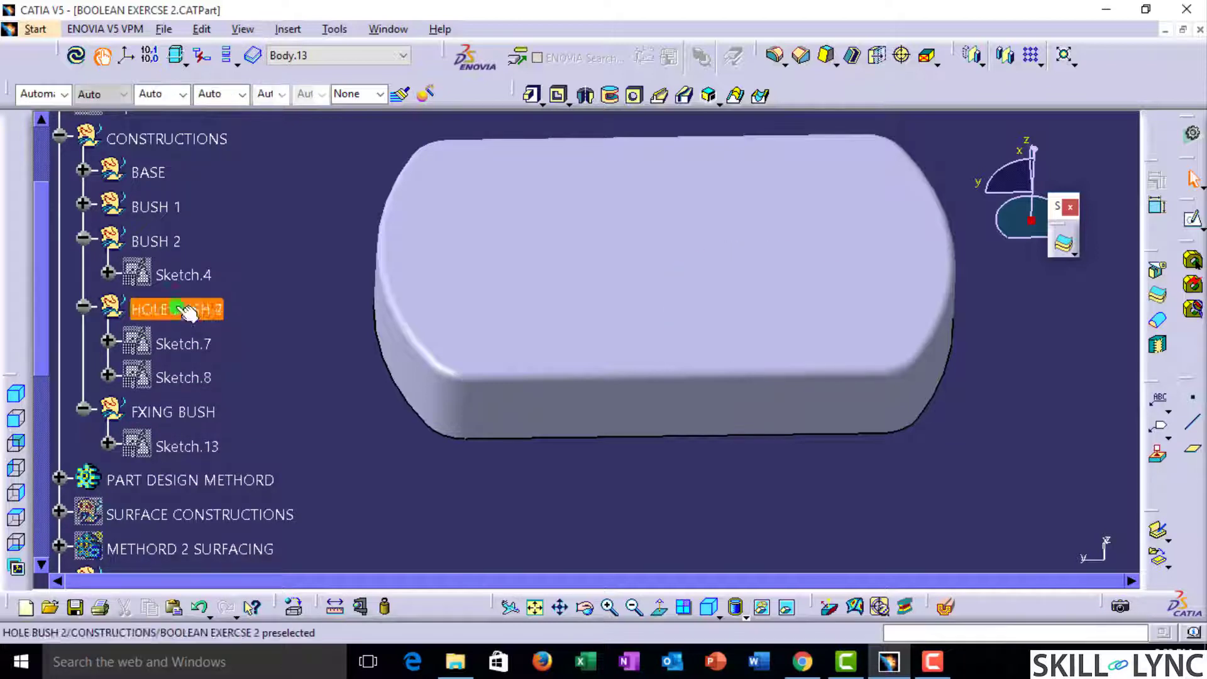
pyautogui.click(187, 377)
pyautogui.click(761, 607)
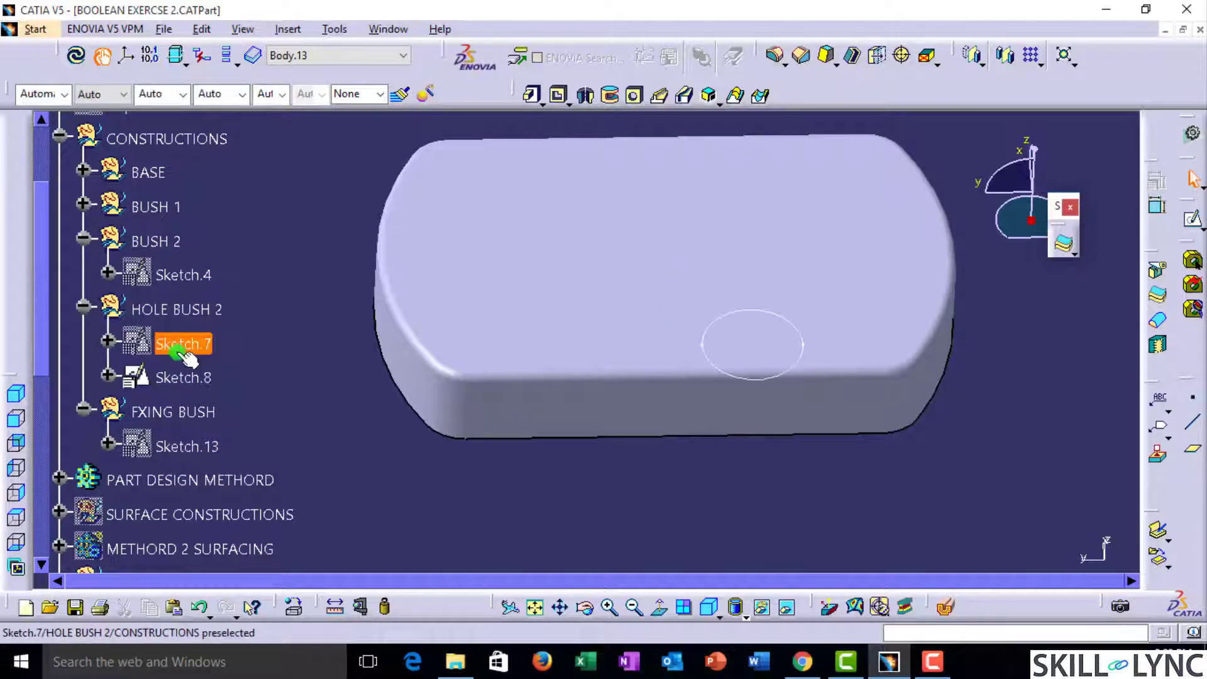
pyautogui.click(198, 371)
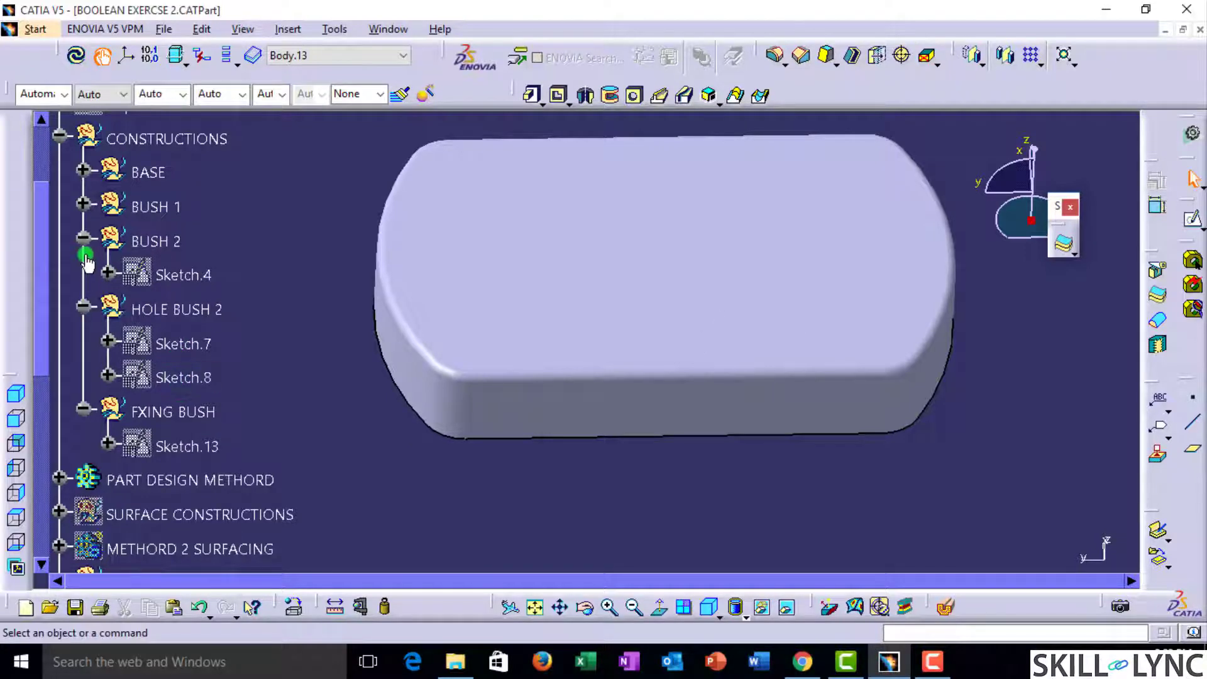
# Step: Show Sketch.11, the positioning sketch of Hole.2 in the BUSH 1 body of PART DESIGN METHORD
pyautogui.scroll(-1, 101, 243)
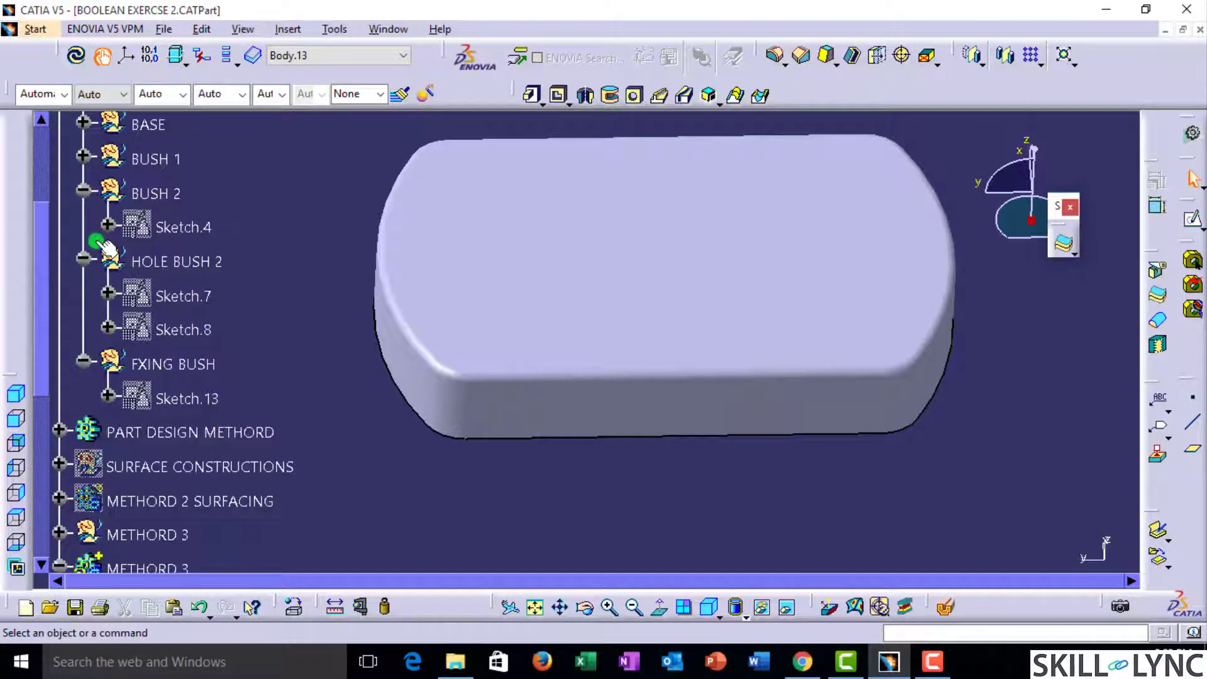
pyautogui.click(60, 431)
pyautogui.scroll(-1, 63, 432)
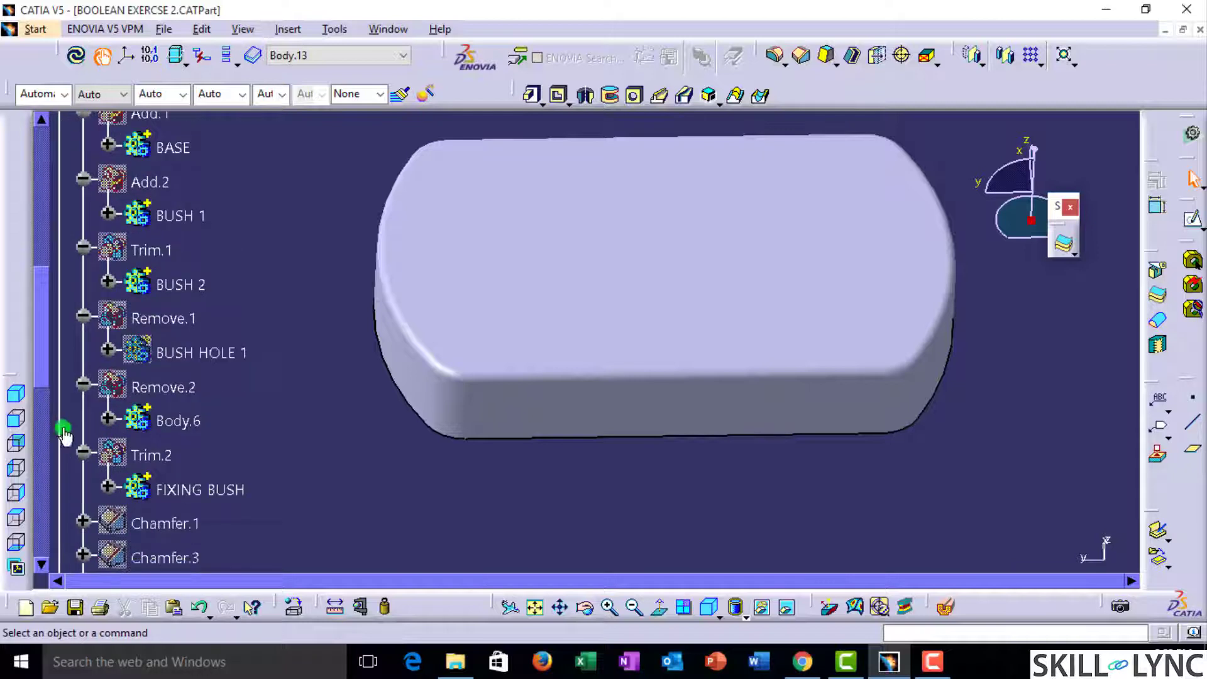
pyautogui.scroll(1, 182, 409)
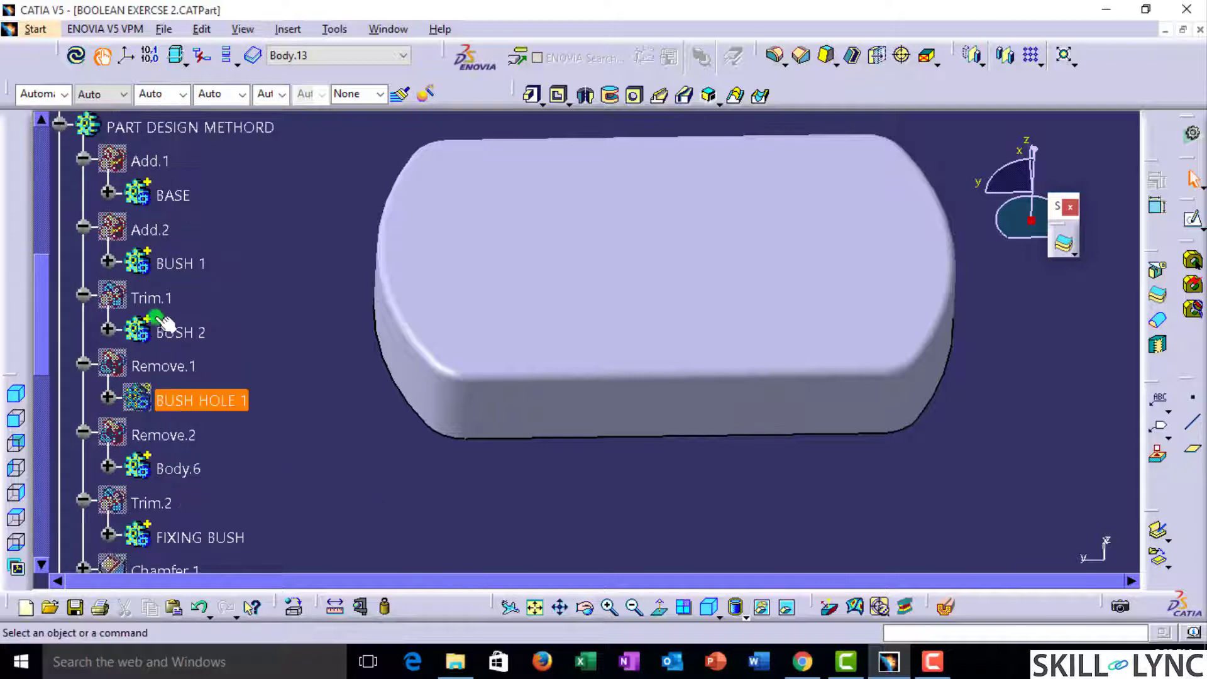
pyautogui.click(108, 263)
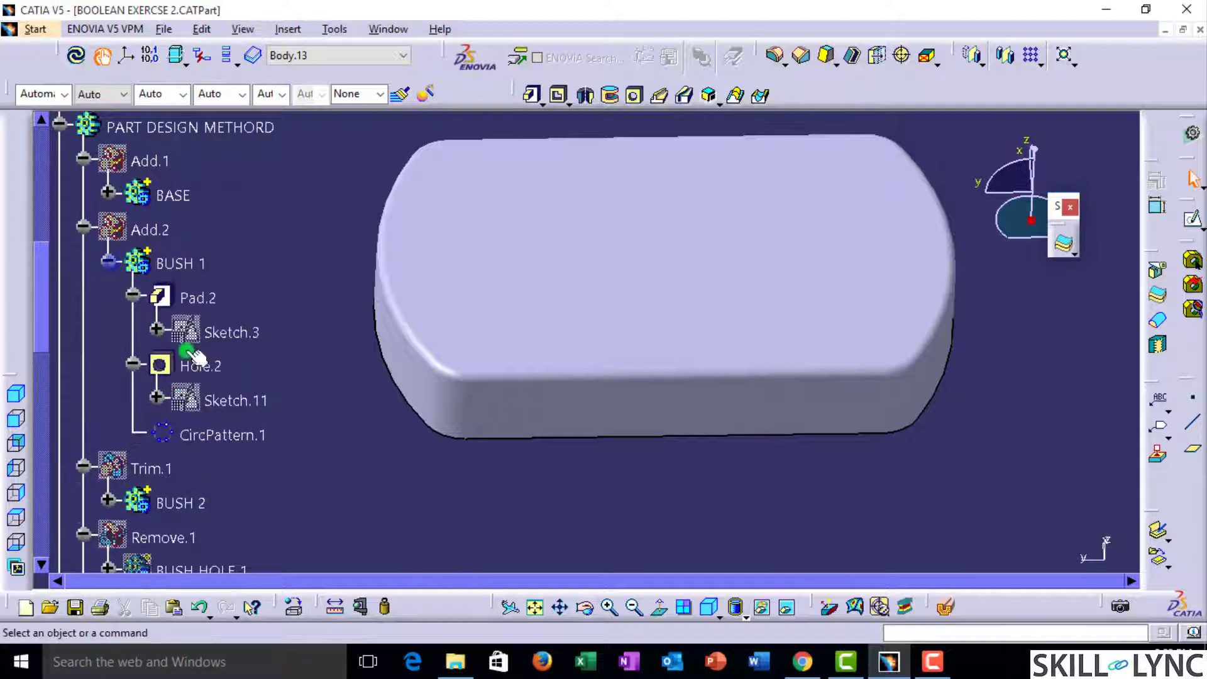
pyautogui.click(229, 401)
pyautogui.click(566, 484)
pyautogui.moveTo(615, 294)
pyautogui.mouseDown(button='middle')
pyautogui.moveTo(605, 488)
pyautogui.moveTo(597, 417)
pyautogui.mouseUp(button='middle')
# Step: Show the hidden ThickSurface.2 of Body.13 under BUSH 1 in METHORD 3
pyautogui.scroll(-10, 305, 355)
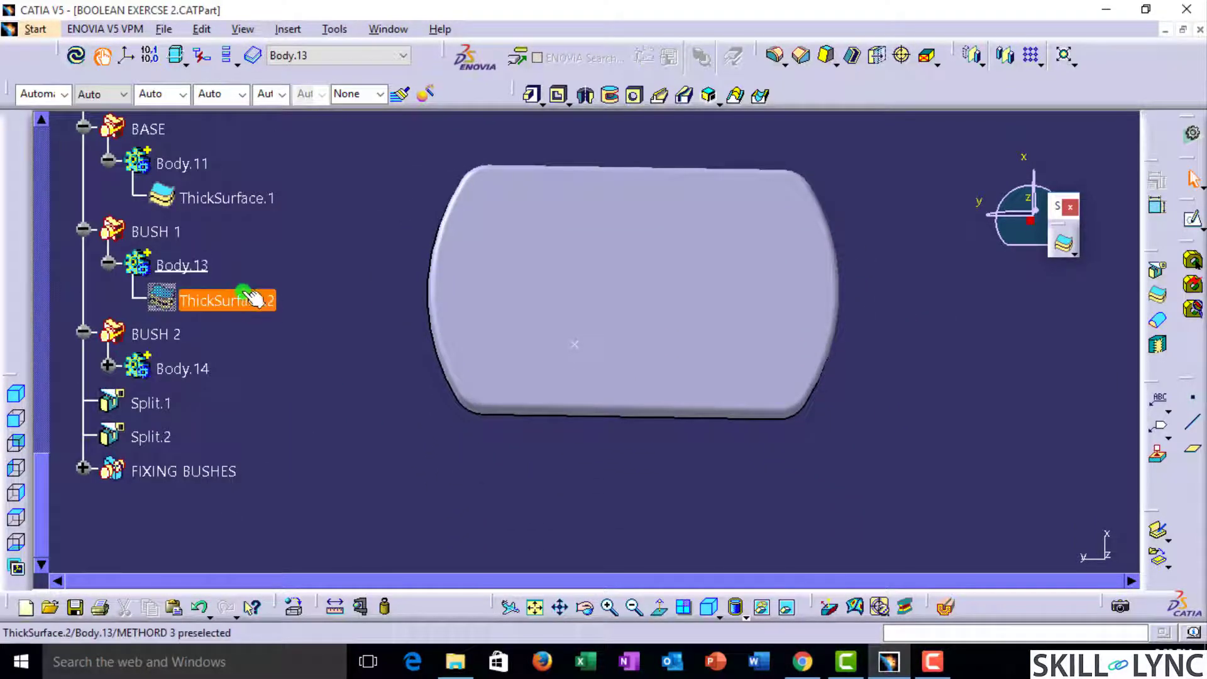
pyautogui.click(242, 298)
pyautogui.press('space')
pyautogui.moveTo(544, 468); pyautogui.dragTo(609, 450, button='middle')
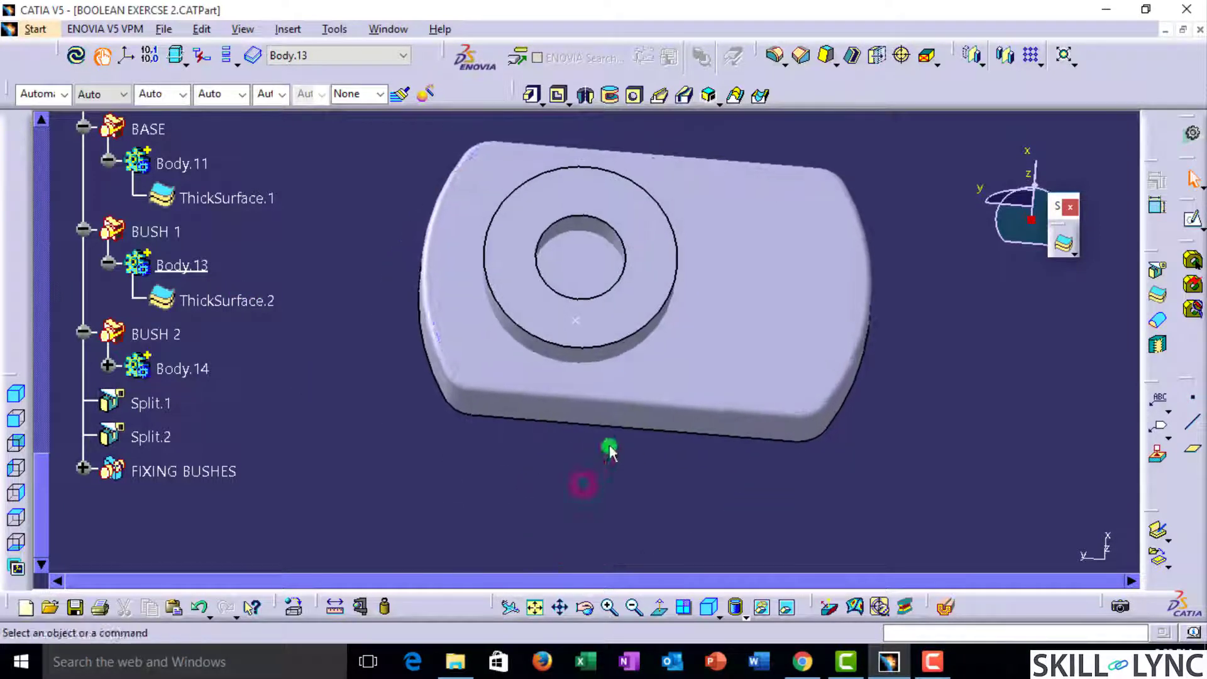
# Step: Try to place a hole on the bush's top face at the Sketch.11 point
pyautogui.click(635, 96)
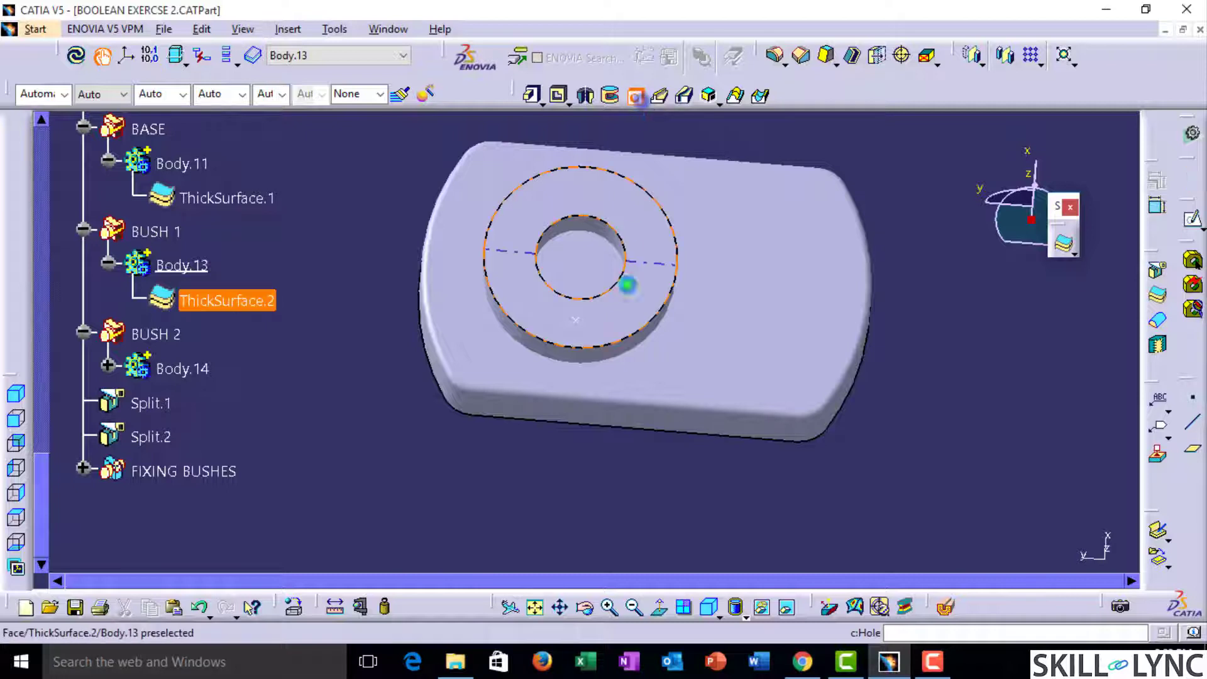
pyautogui.moveTo(617, 310); pyautogui.dragTo(596, 205, button='middle')
pyautogui.click(559, 238)
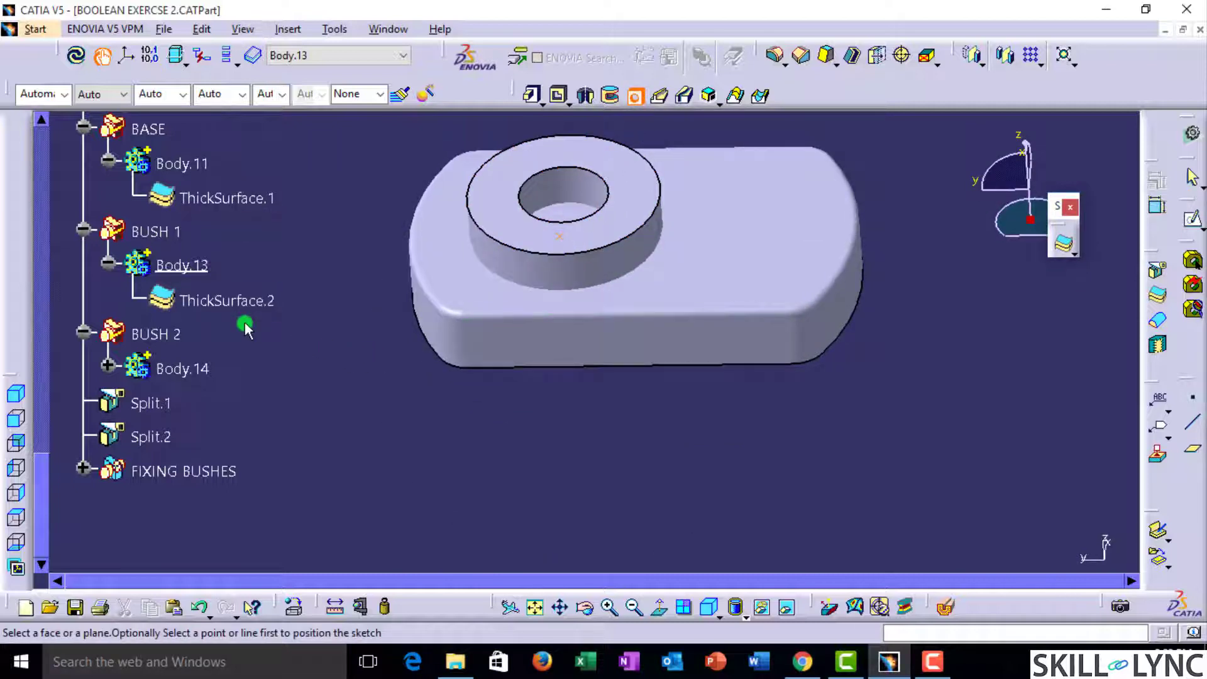
pyautogui.click(635, 96)
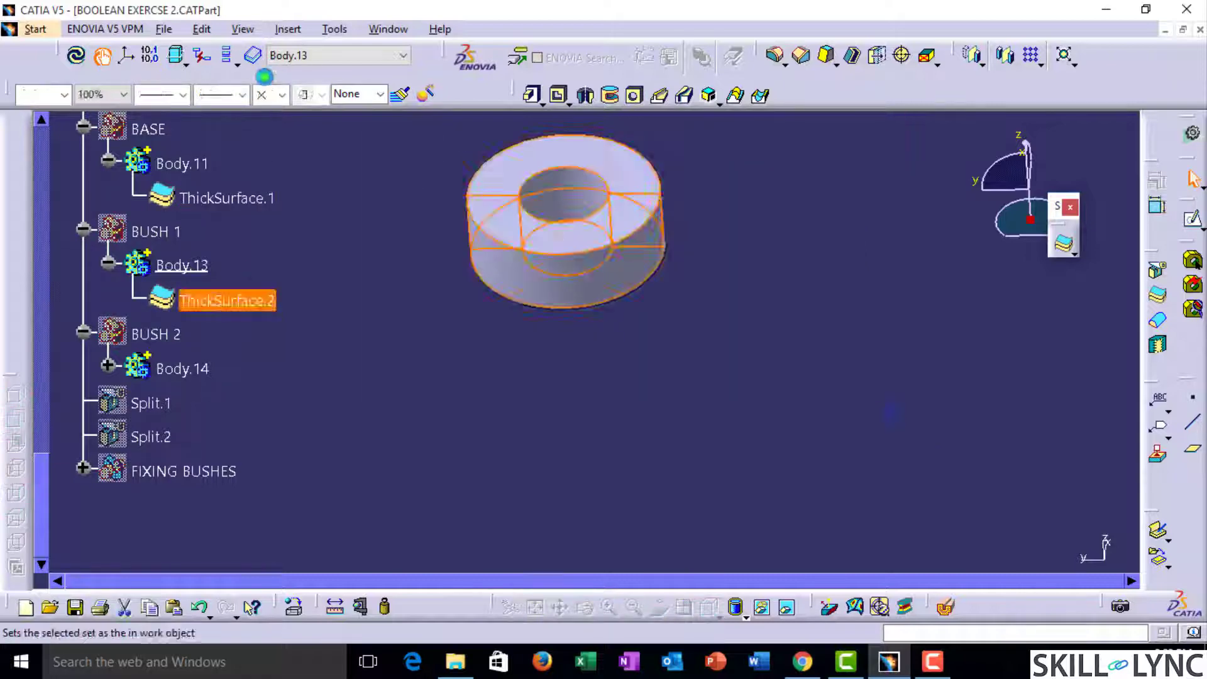
pyautogui.click(197, 266)
pyautogui.click(231, 301)
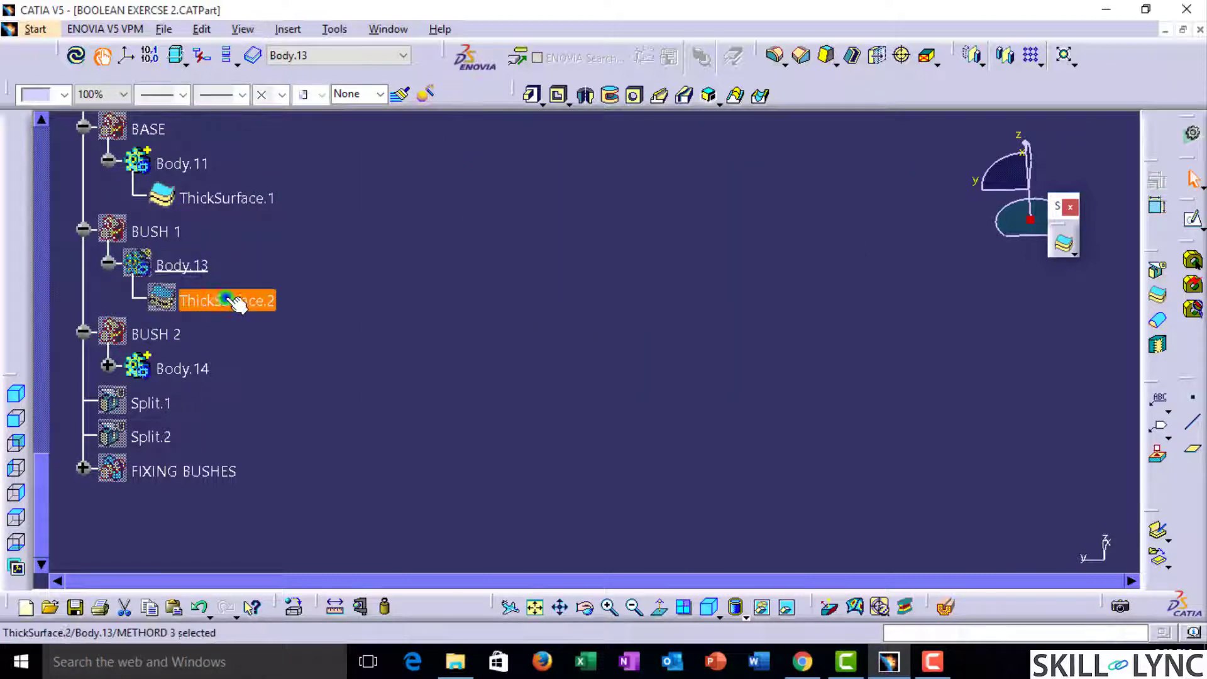
pyautogui.click(165, 234)
pyautogui.click(188, 267)
pyautogui.press('space')
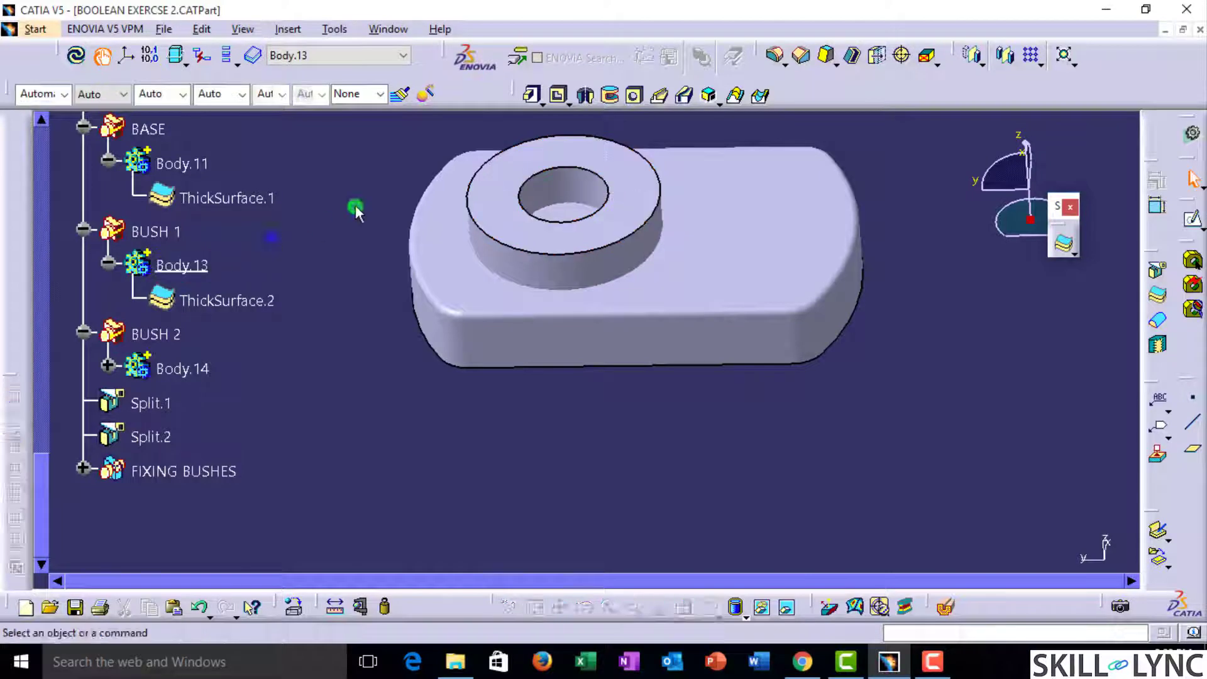
# Step: Try to place a hole directly on the top annular face of ThickSurface.2
pyautogui.click(633, 96)
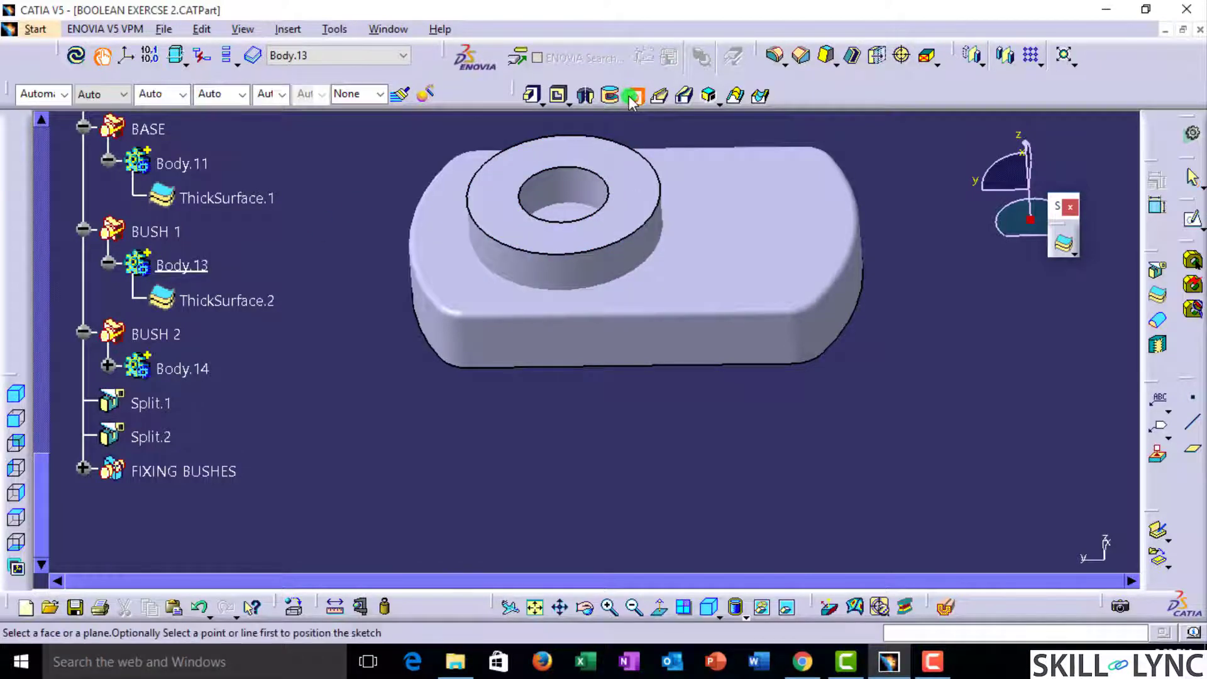
pyautogui.click(634, 99)
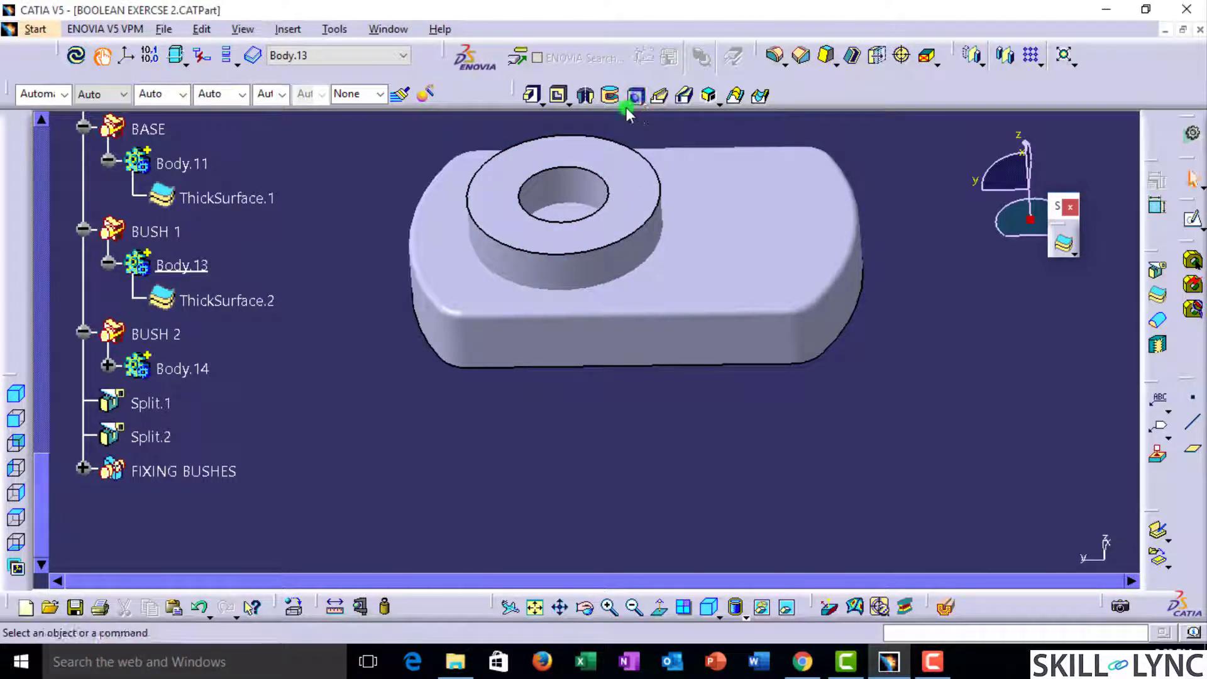
pyautogui.click(609, 95)
pyautogui.click(609, 96)
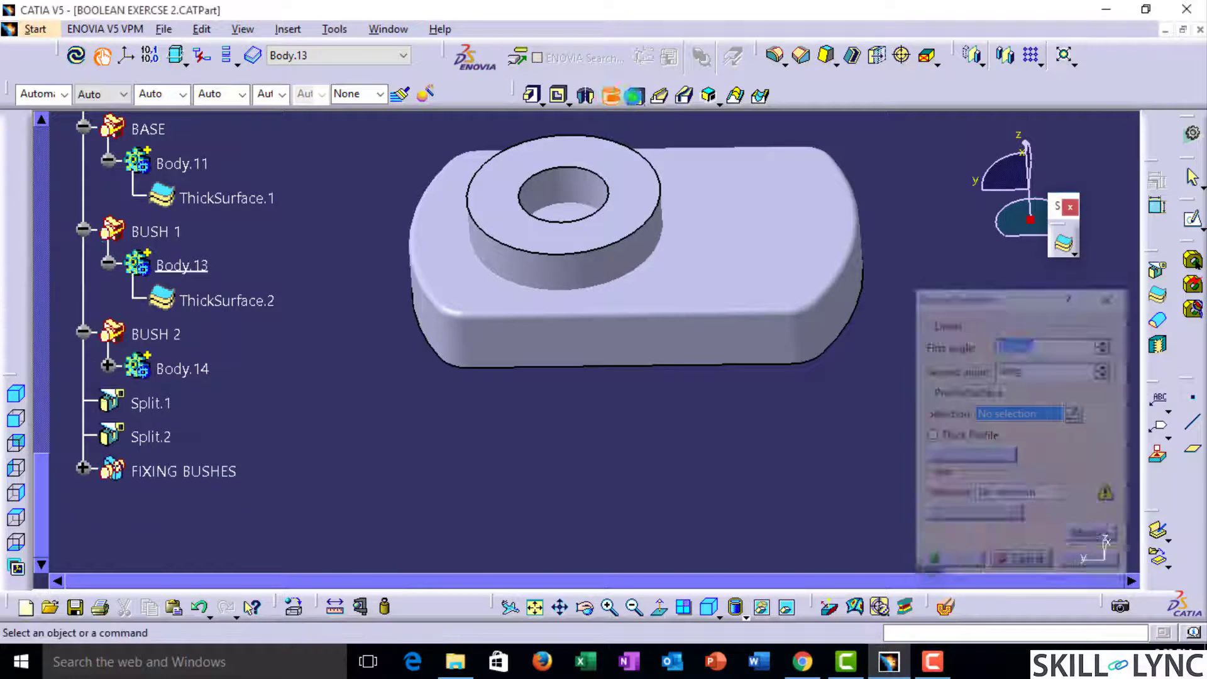
pyautogui.click(633, 96)
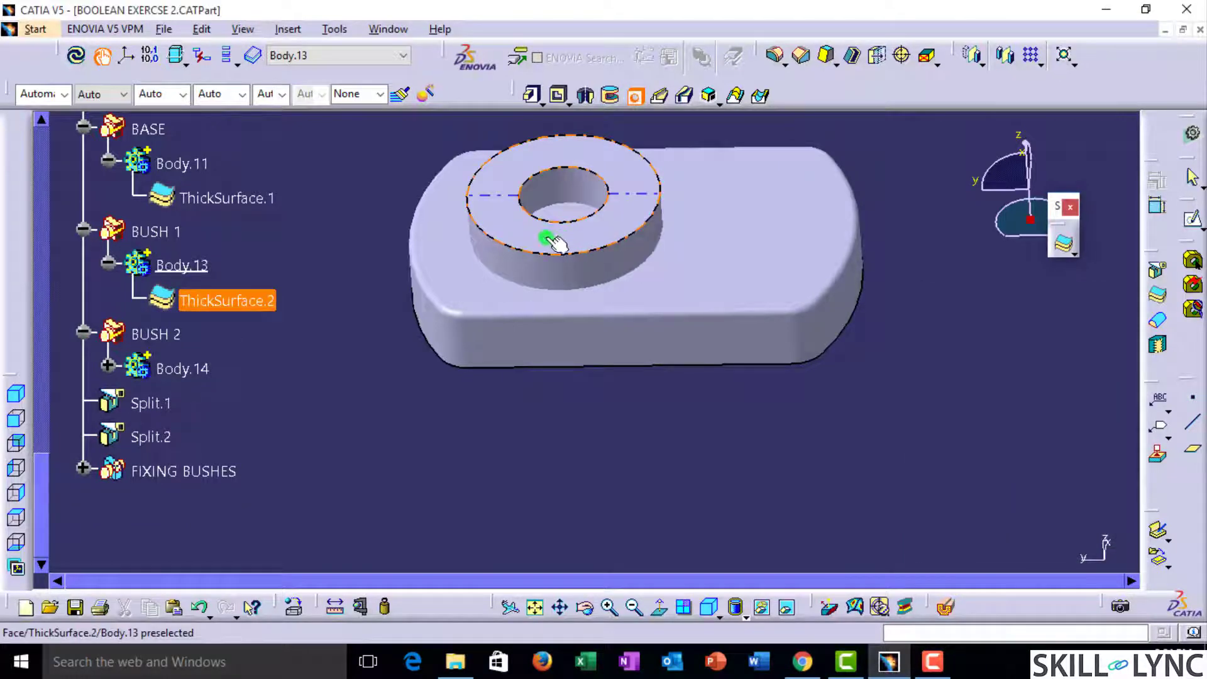
pyautogui.moveTo(546, 237); pyautogui.dragTo(627, 191, button='middle')
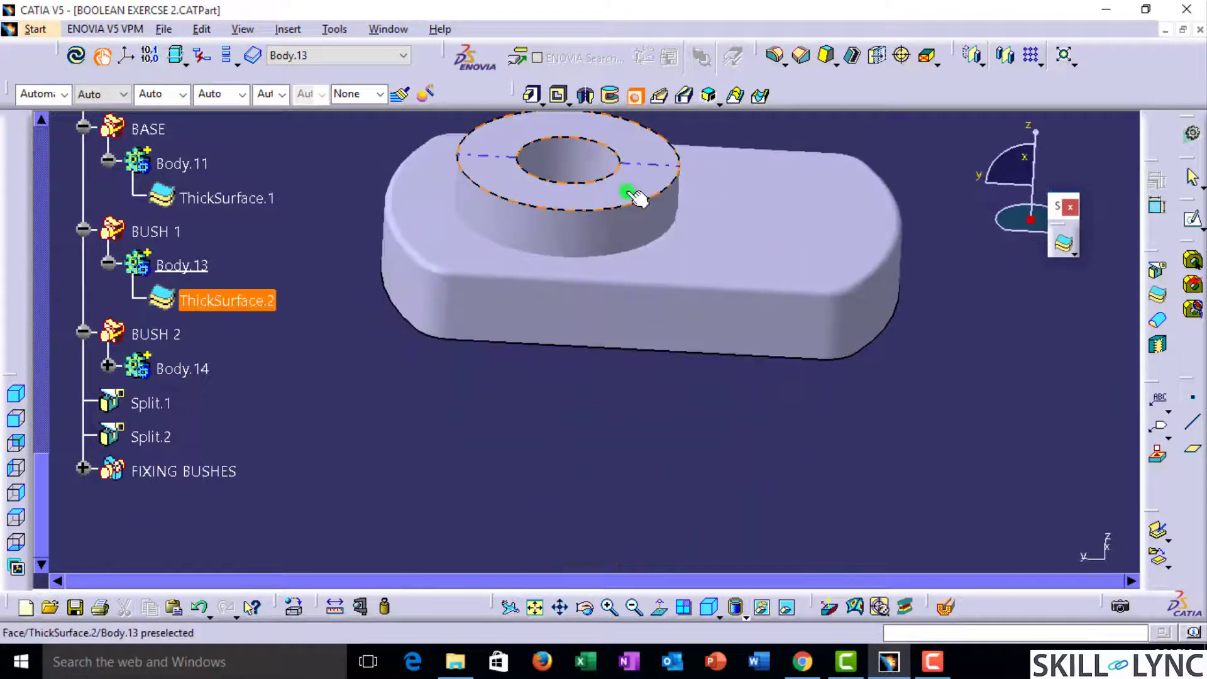
pyautogui.click(628, 192)
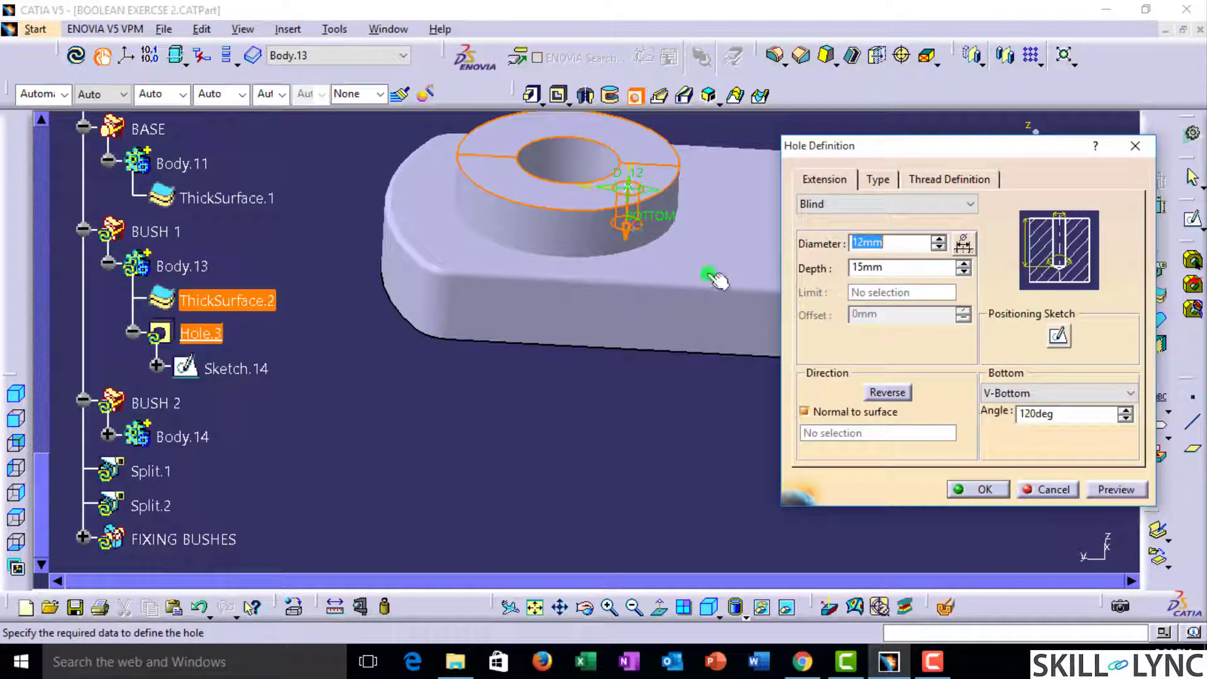
pyautogui.press('Escape')
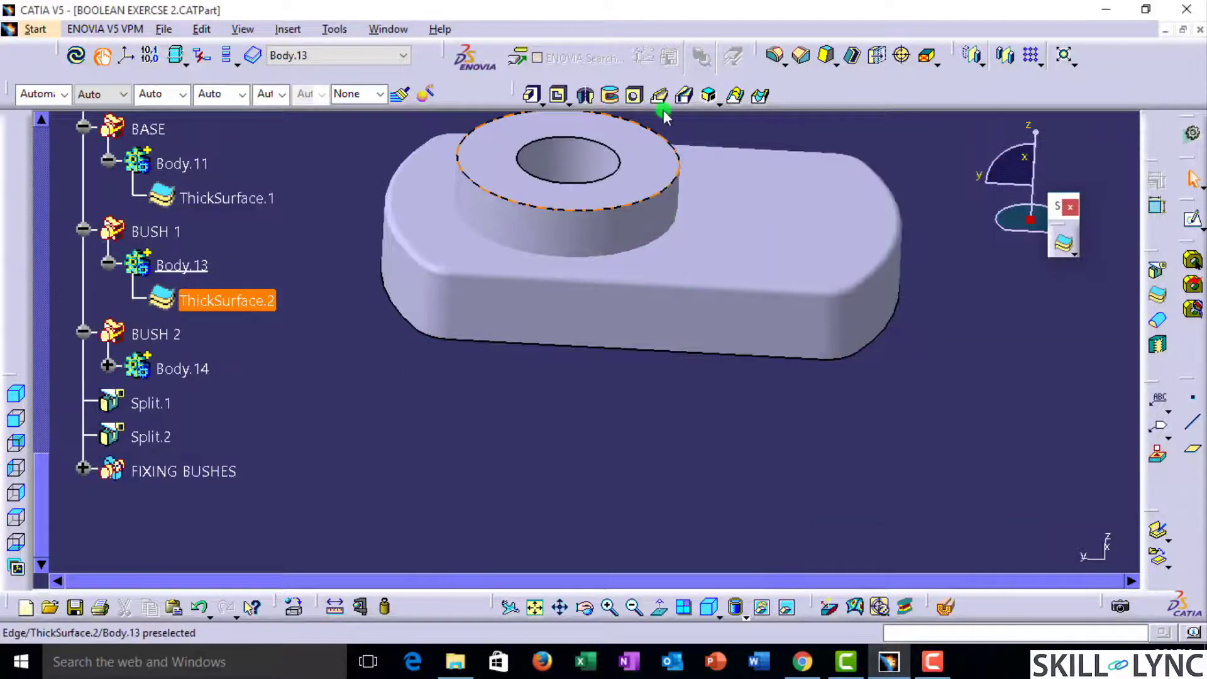
# Step: Start a blind hole of 12 mm diameter and 15 mm depth on the bush's top annular face and open its positioning sketch
pyautogui.click(633, 95)
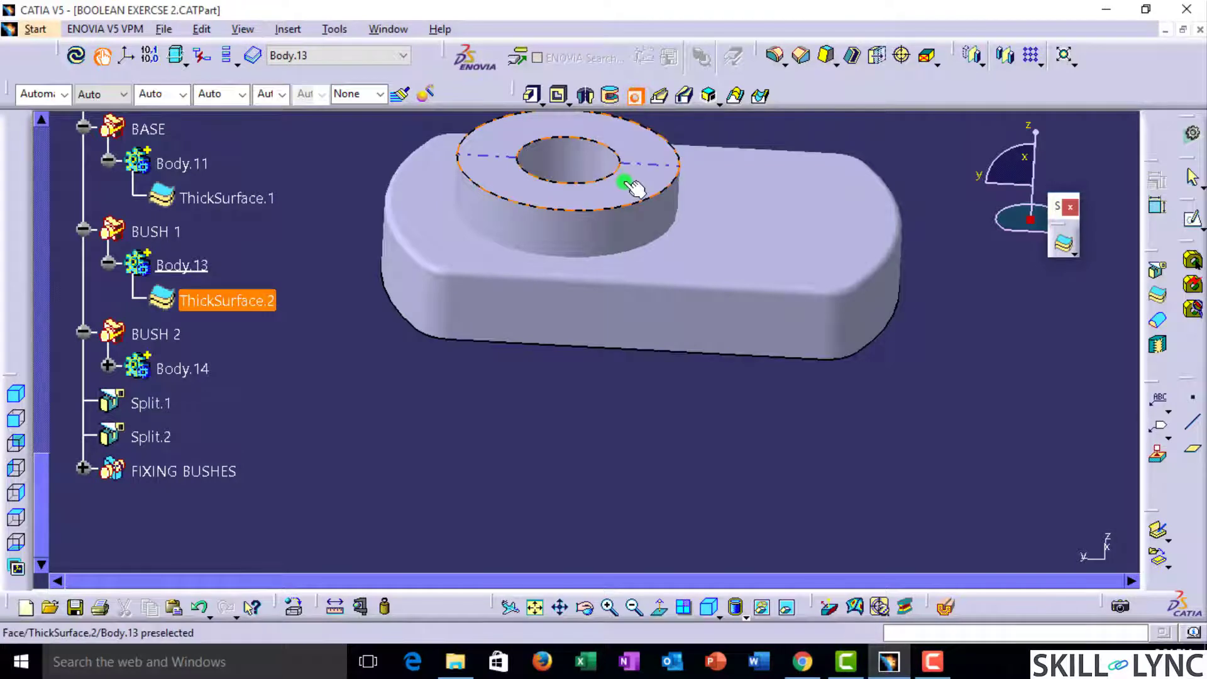
pyautogui.click(623, 184)
pyautogui.moveTo(634, 310)
pyautogui.mouseDown(button='middle')
pyautogui.moveTo(552, 531)
pyautogui.moveTo(715, 371)
pyautogui.moveTo(369, 437)
pyautogui.mouseUp(button='middle')
pyautogui.scroll(10, 345, 426)
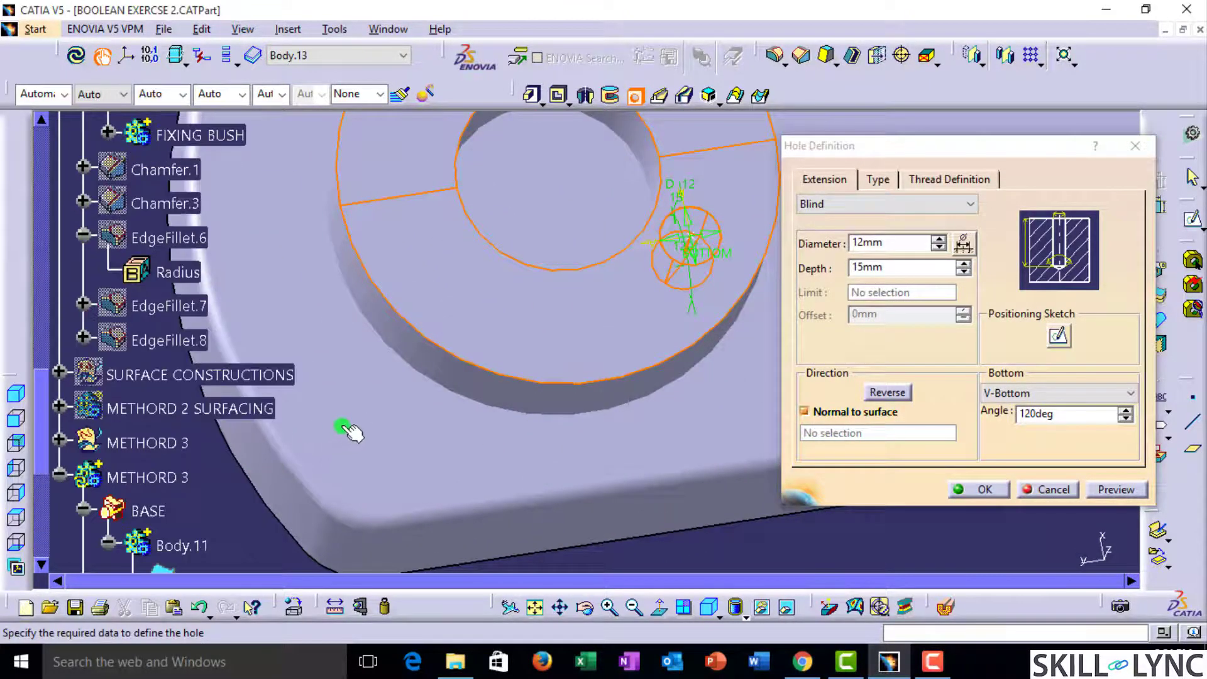
pyautogui.scroll(6, 340, 365)
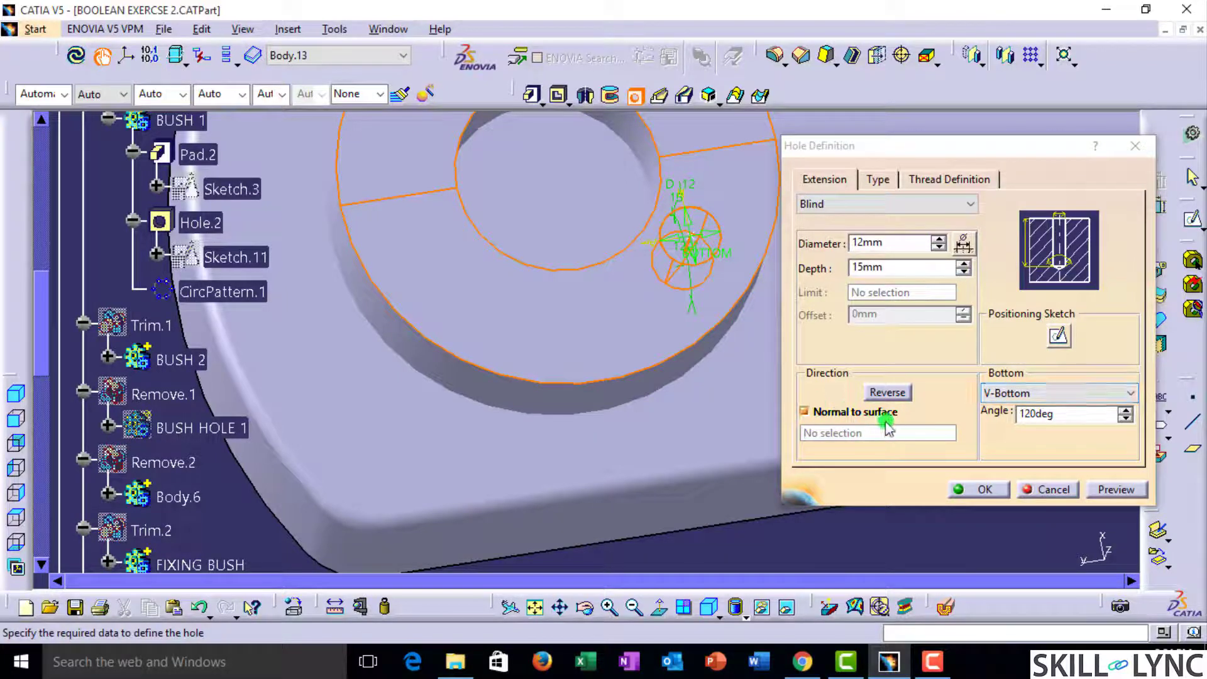
pyautogui.click(871, 294)
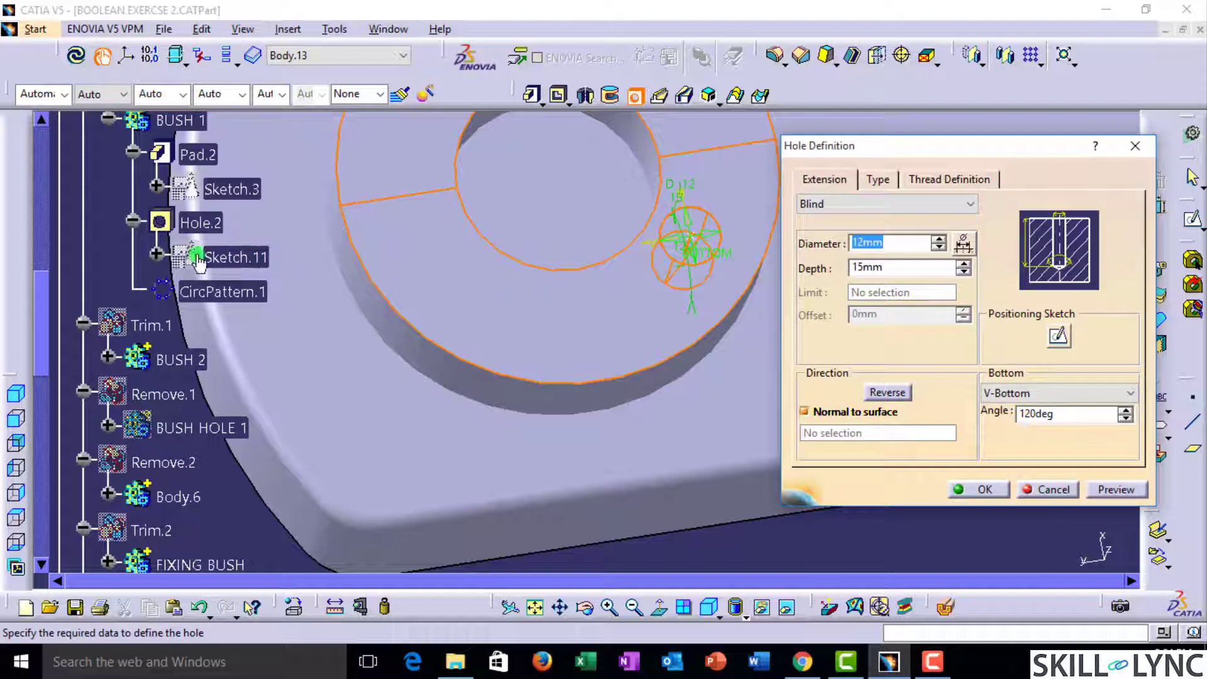
pyautogui.moveTo(497, 317); pyautogui.dragTo(658, 264, button='middle')
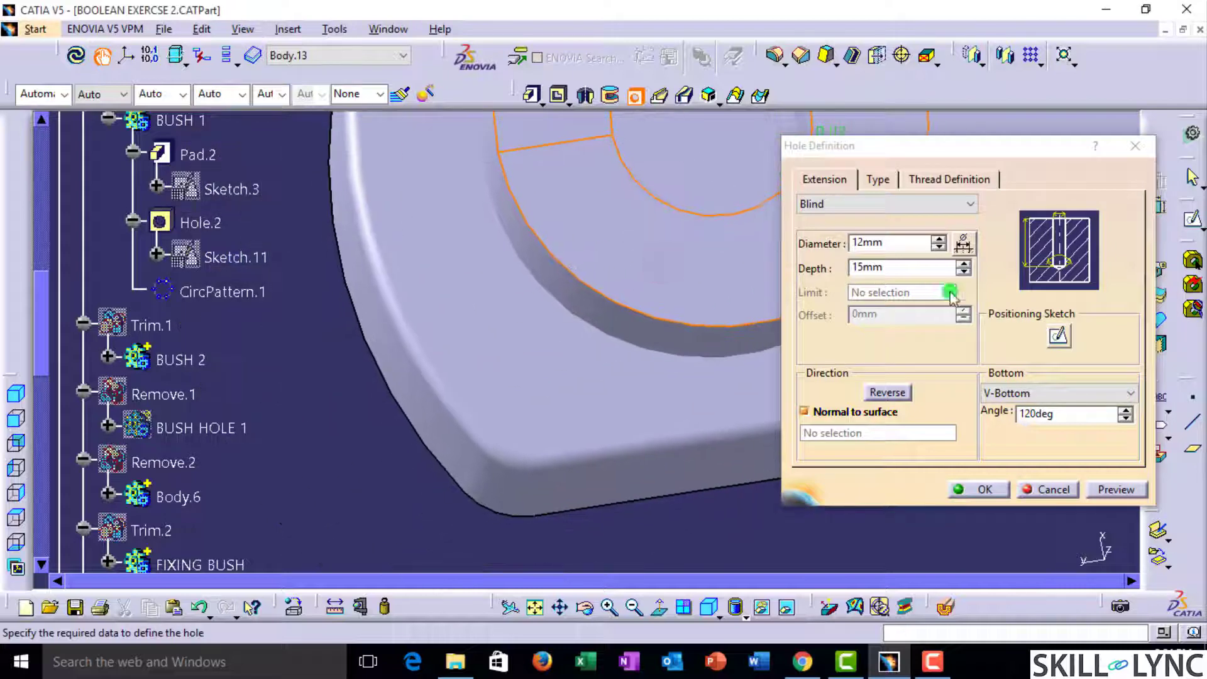
pyautogui.click(1059, 339)
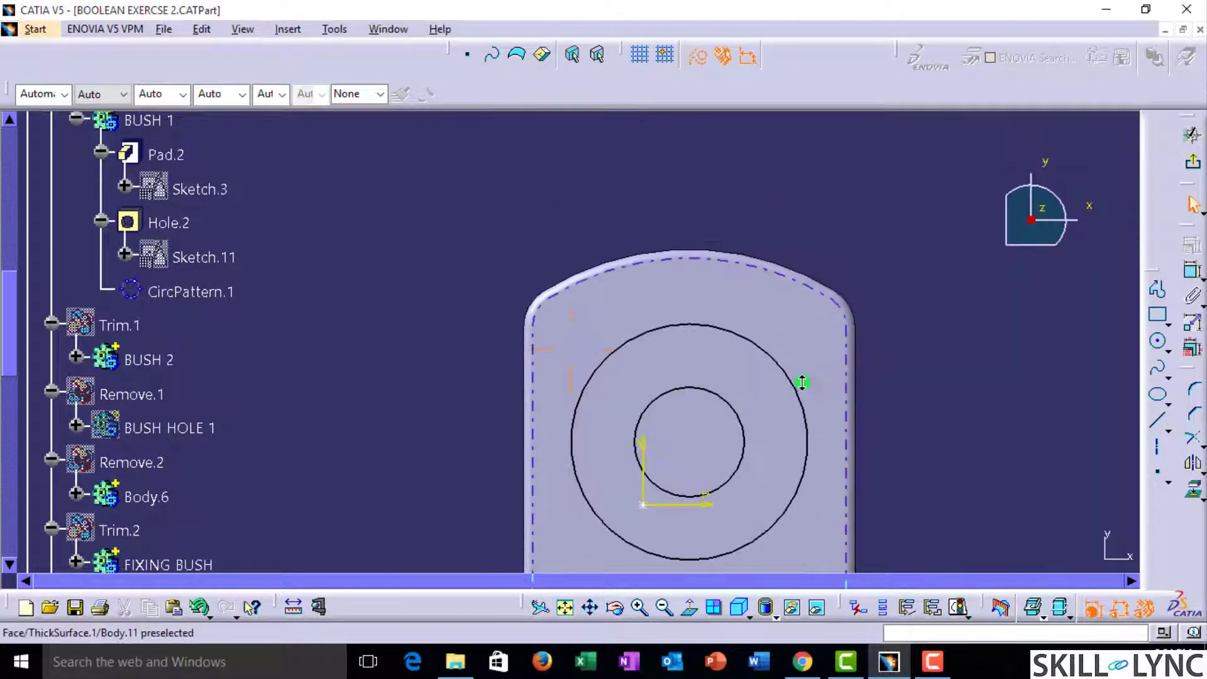
# Step: Show Sketch.11 of Hole.2 and project its point into the hole's positioning sketch
pyautogui.moveTo(766, 419)
pyautogui.mouseDown(button='middle')
pyautogui.moveTo(719, 273)
pyautogui.moveTo(730, 211)
pyautogui.mouseUp(button='middle')
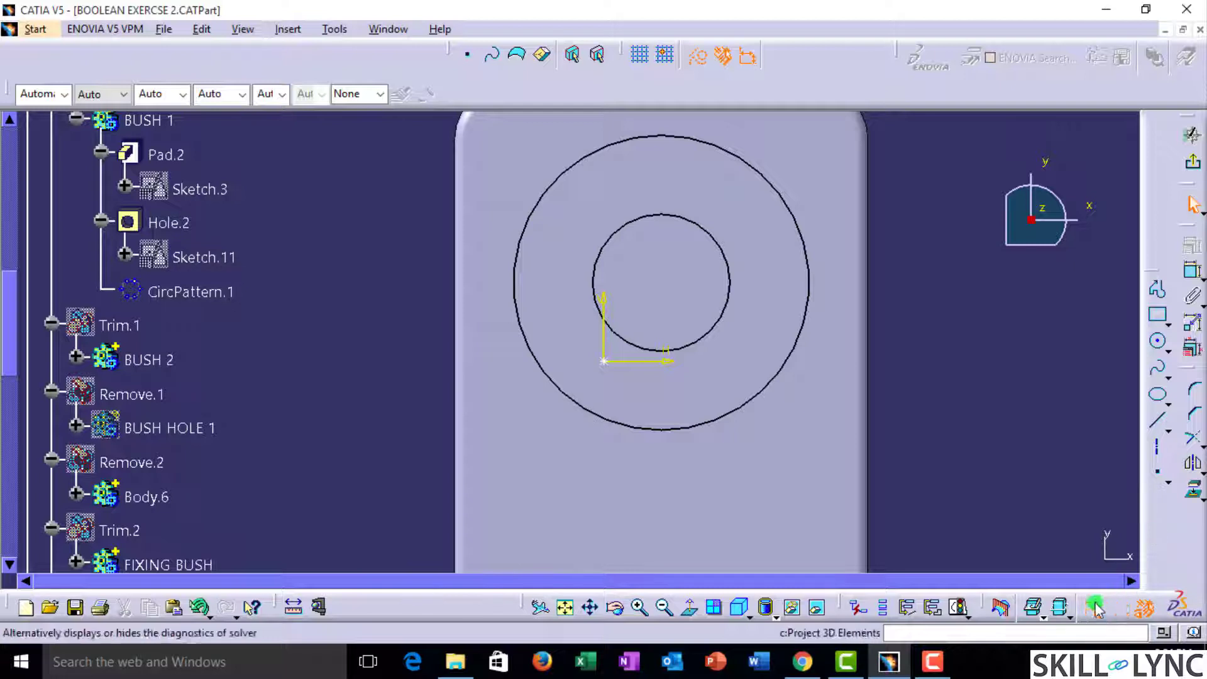
pyautogui.click(1193, 491)
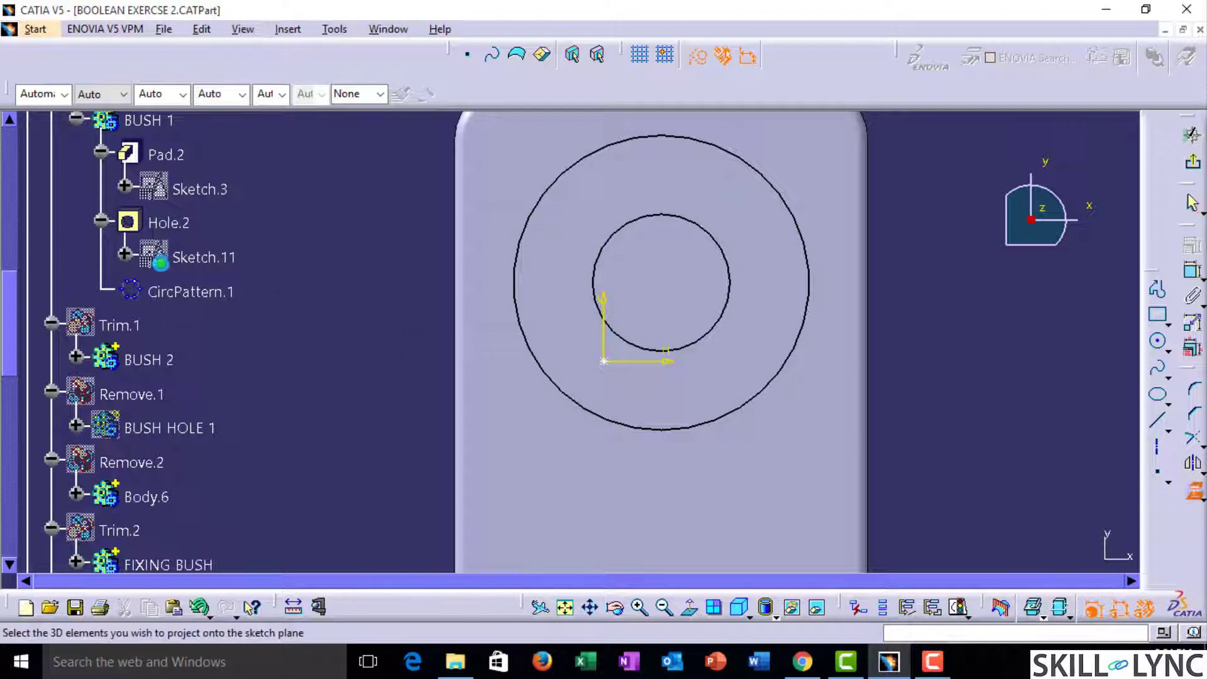
pyautogui.click(196, 255)
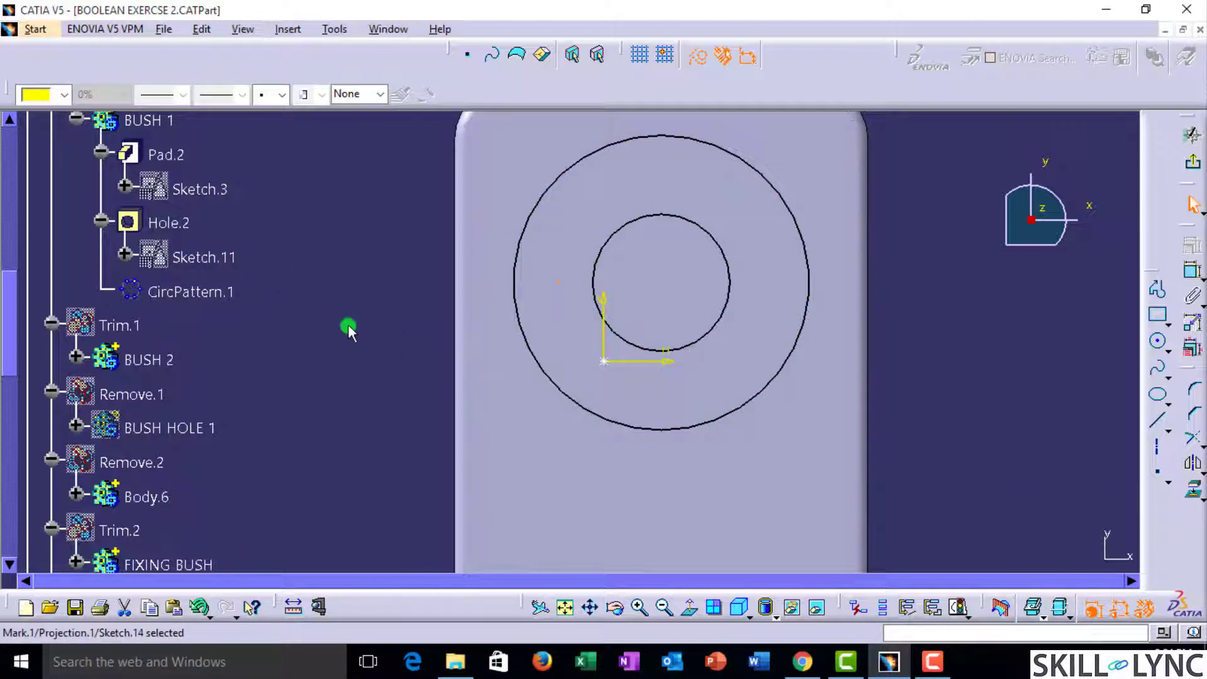
pyautogui.click(196, 257)
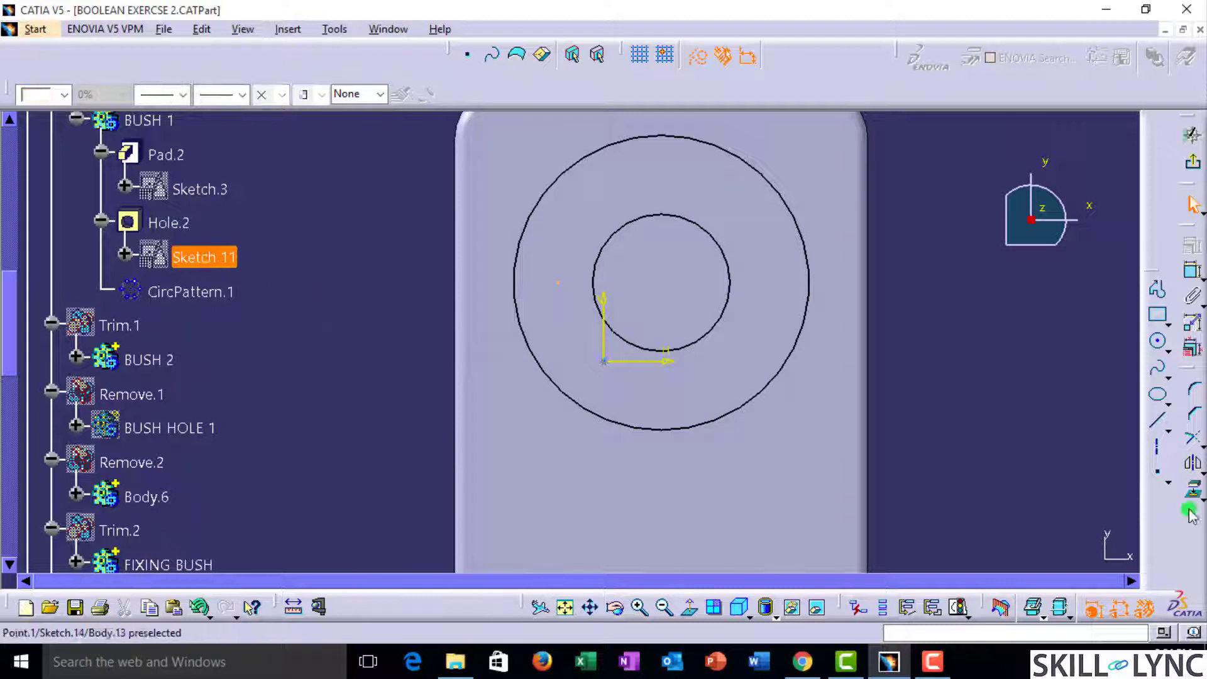
pyautogui.rightClick(223, 263)
pyautogui.click(270, 312)
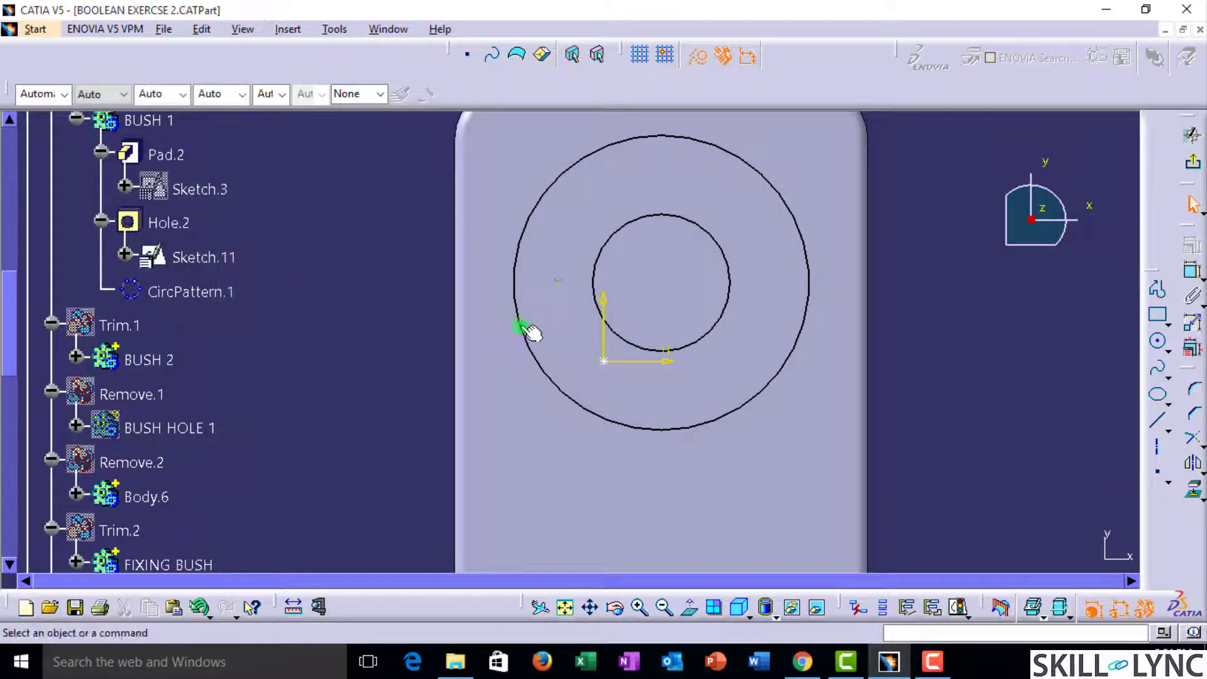
pyautogui.click(558, 280)
pyautogui.click(1002, 392)
# Step: Set the sketch visualization to No 3D Background, leaving only the sketch geometry displayed
pyautogui.scroll(-4, 884, 414)
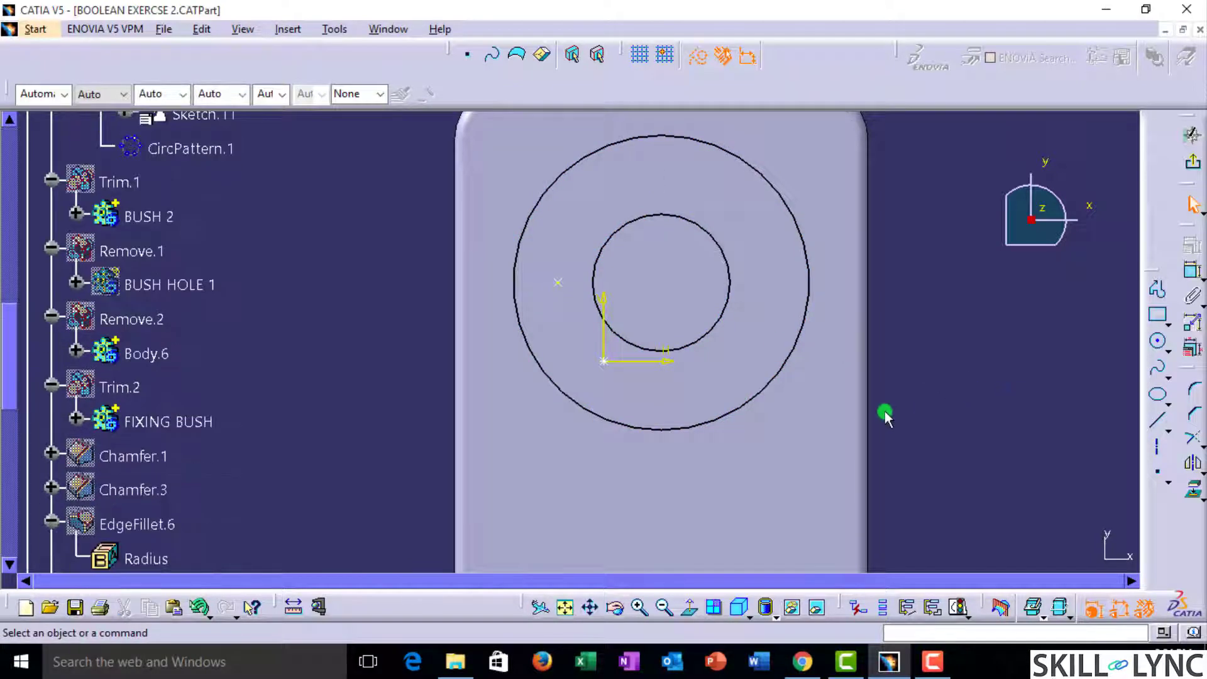
pyautogui.scroll(-4, 222, 374)
pyautogui.scroll(2, 229, 374)
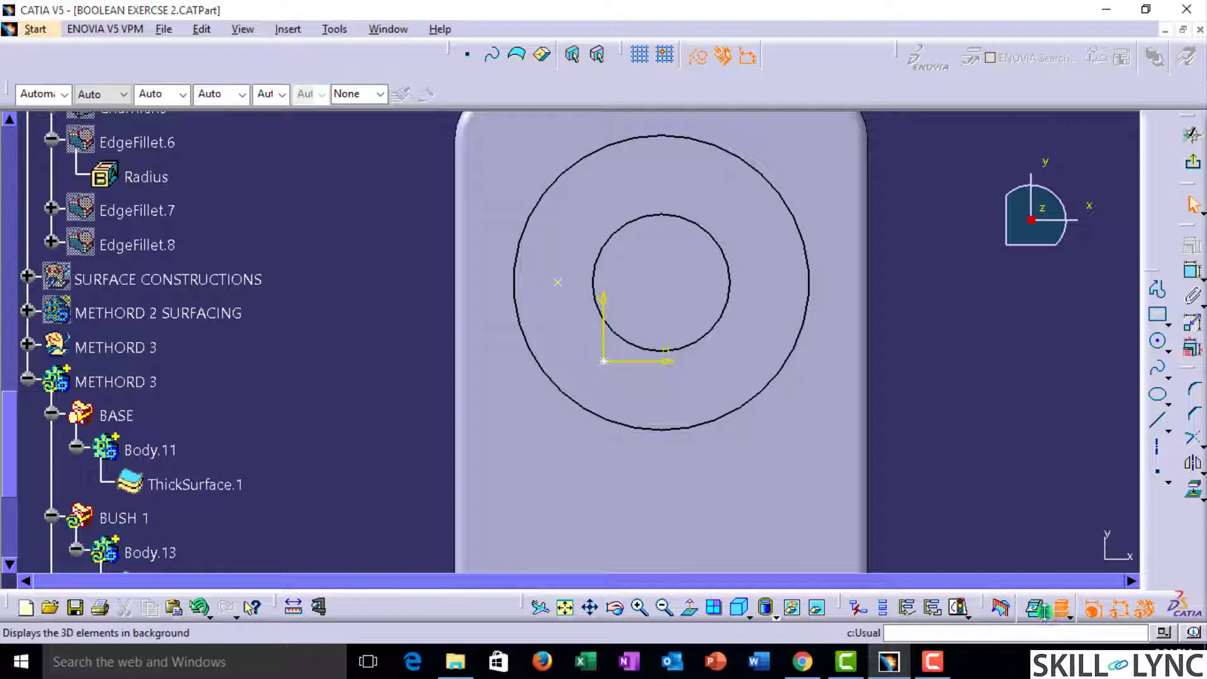
pyautogui.click(1060, 616)
pyautogui.click(1064, 628)
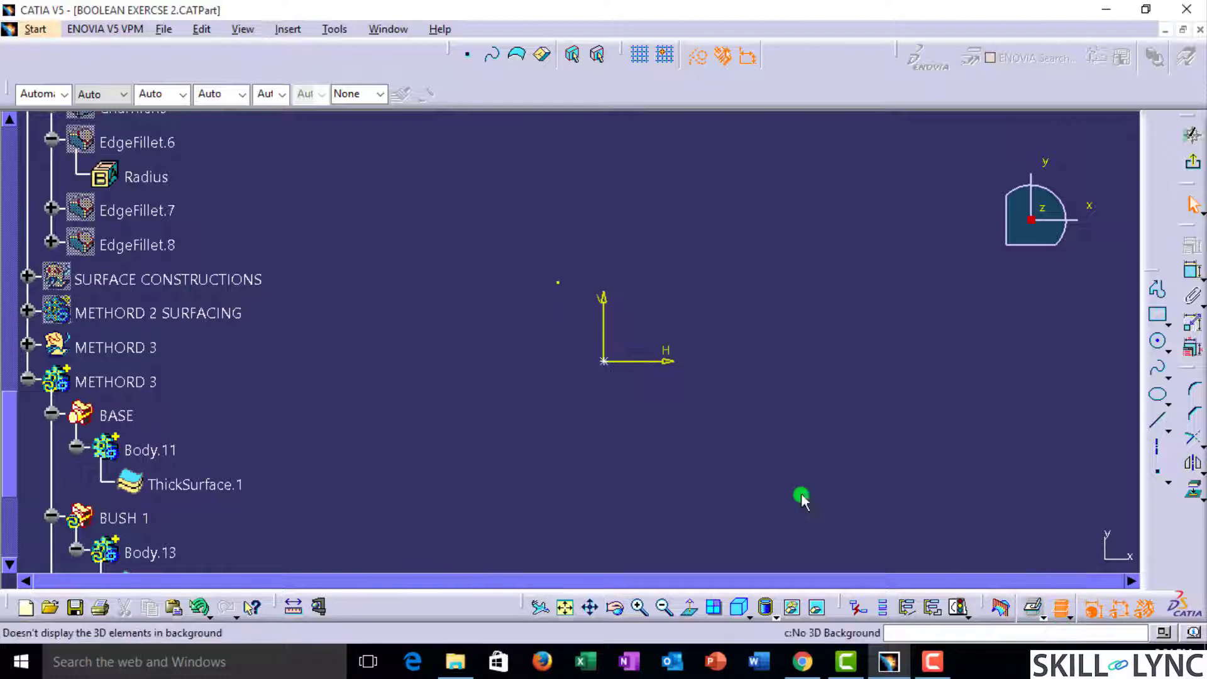
pyautogui.click(1059, 613)
pyautogui.moveTo(655, 393); pyautogui.dragTo(701, 354, button='middle')
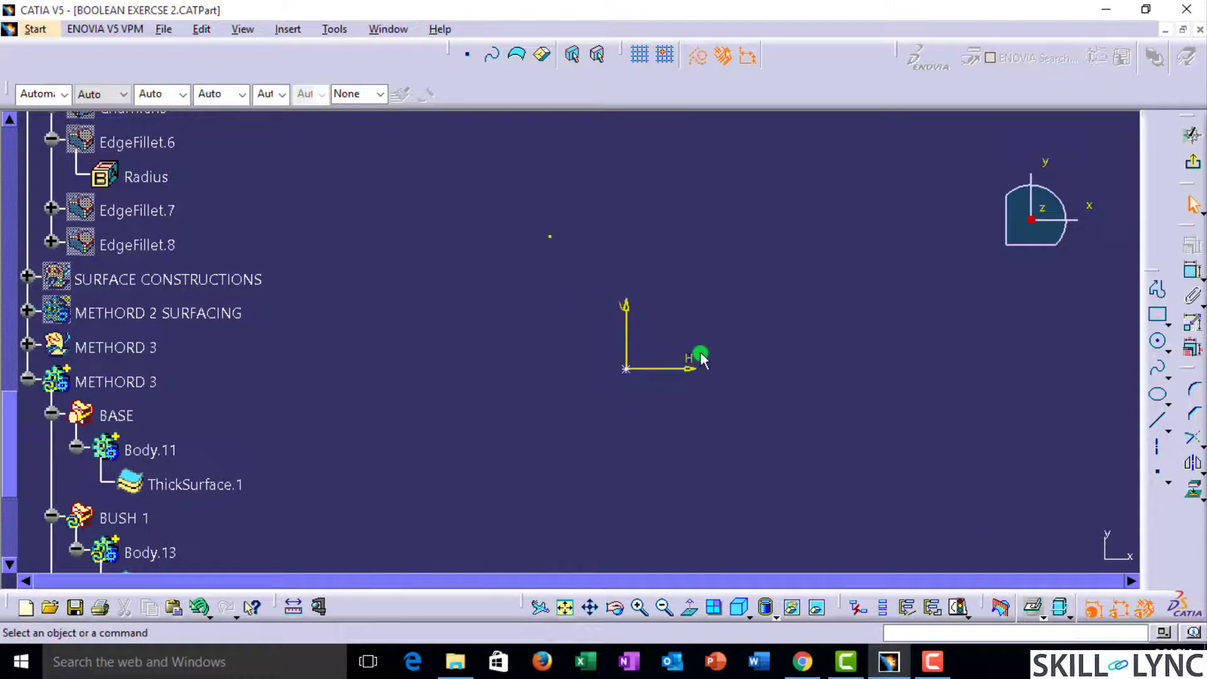
pyautogui.moveTo(510, 201)
pyautogui.mouseDown()
pyautogui.moveTo(623, 409)
pyautogui.moveTo(568, 340)
pyautogui.mouseUp()
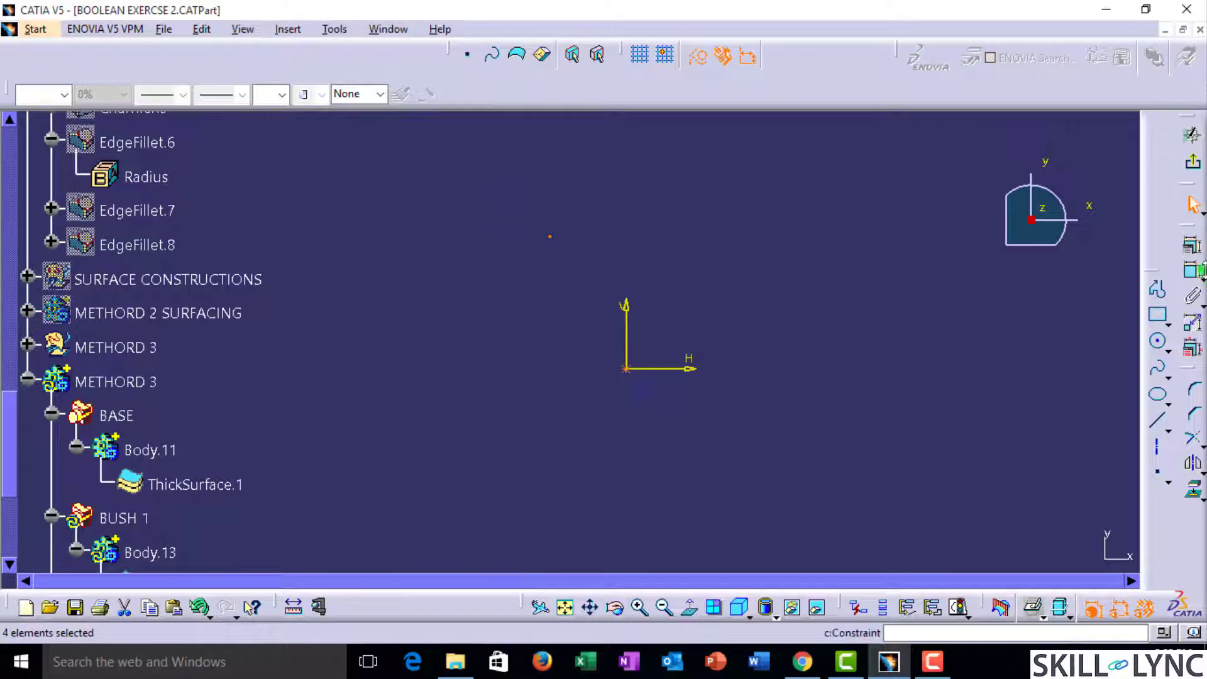
pyautogui.click(1194, 244)
pyautogui.press('Escape')
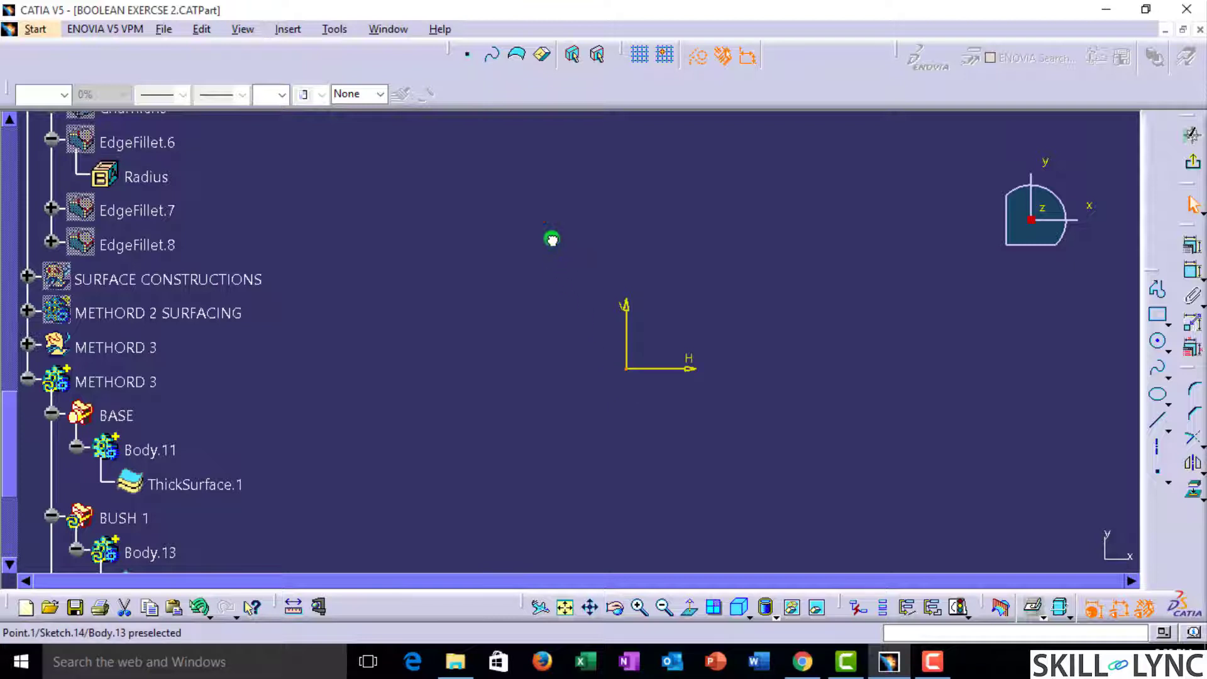
pyautogui.moveTo(634, 337)
pyautogui.mouseDown(button='middle')
pyautogui.moveTo(698, 256)
pyautogui.moveTo(886, 189)
pyautogui.moveTo(723, 335)
pyautogui.moveTo(637, 306)
pyautogui.mouseUp(button='middle')
pyautogui.click(668, 364)
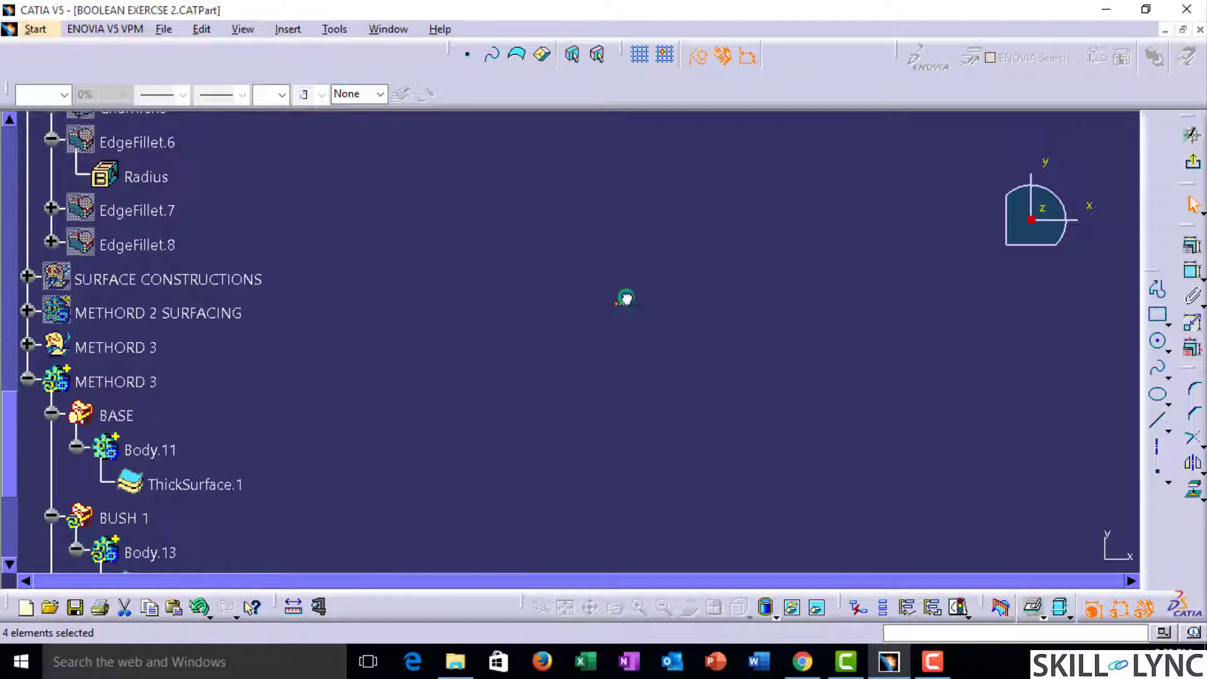
pyautogui.keyDown('ctrl'); pyautogui.click(623, 303); pyautogui.keyUp('ctrl')
pyautogui.click(735, 353)
pyautogui.moveTo(541, 245); pyautogui.dragTo(662, 329)
pyautogui.click(1192, 244)
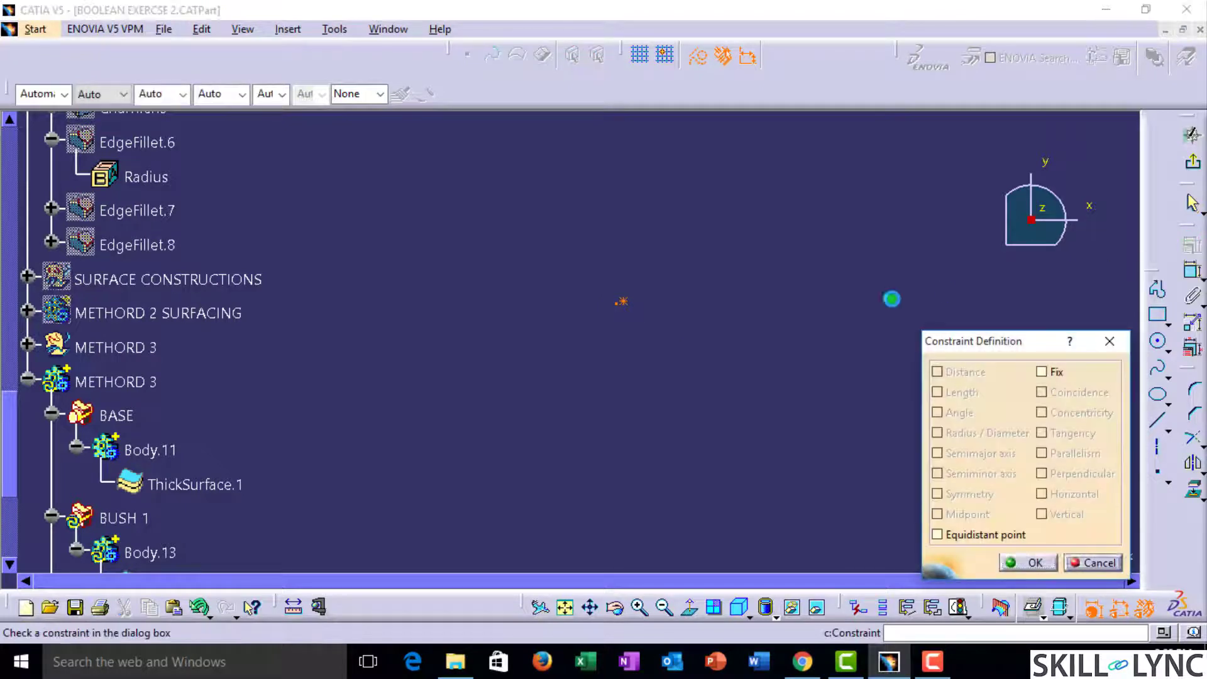
pyautogui.press('Escape')
# Step: Constrain the hole's centre point to coincide with the projected Sketch.11 point
pyautogui.click(621, 304)
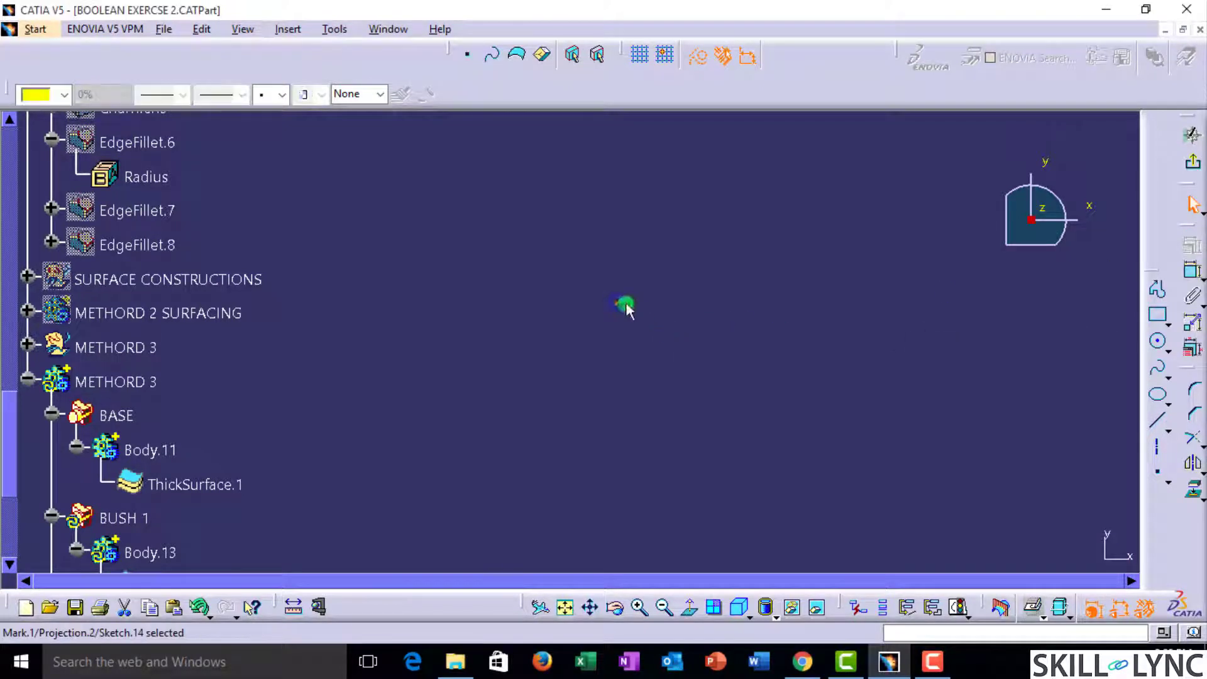
pyautogui.click(1190, 245)
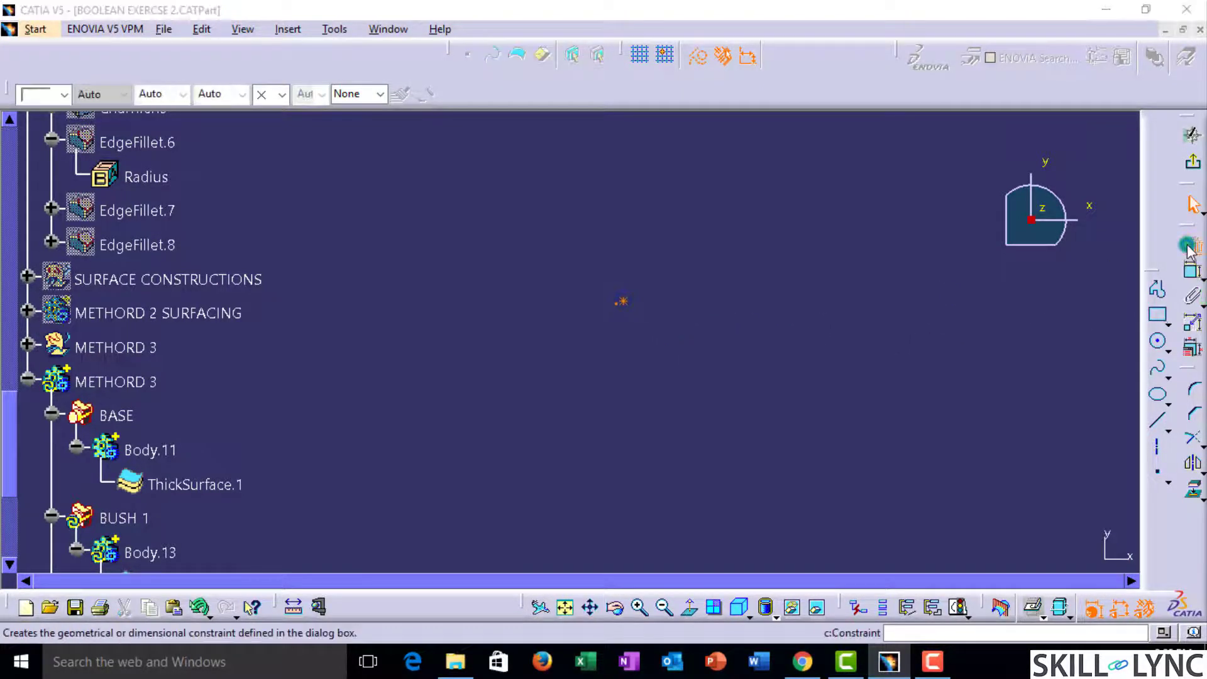
pyautogui.click(1084, 392)
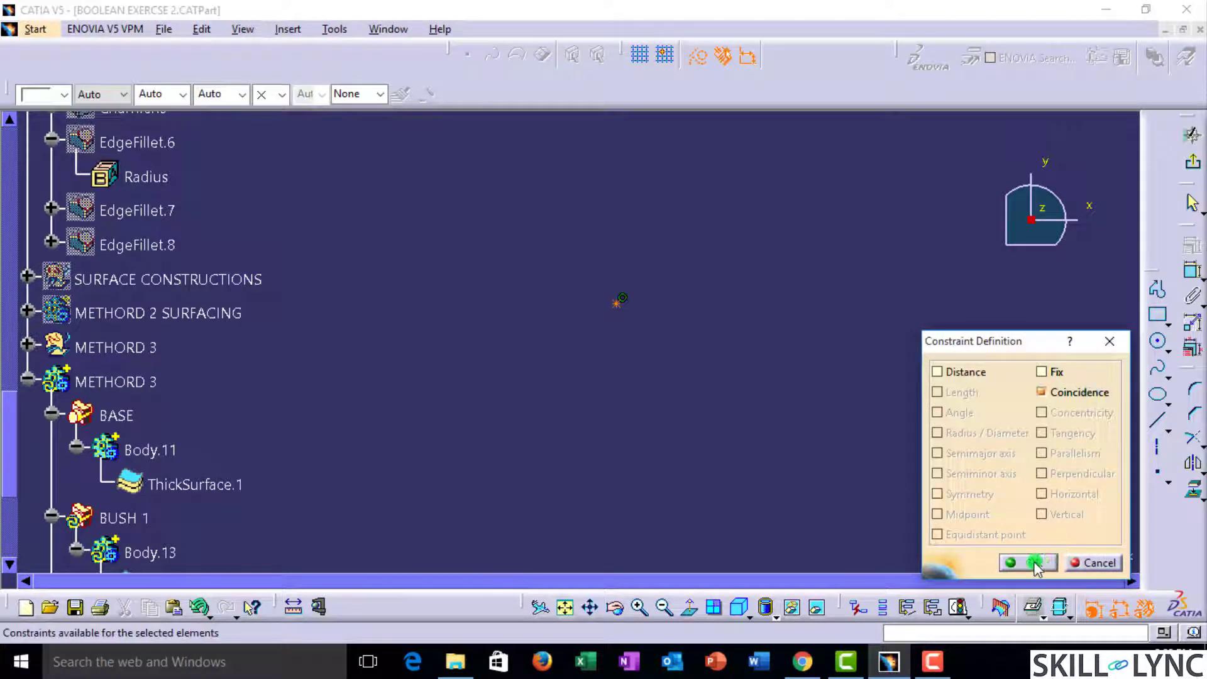
pyautogui.click(1031, 562)
pyautogui.moveTo(576, 264)
pyautogui.mouseDown(button='middle')
pyautogui.moveTo(647, 517)
pyautogui.moveTo(666, 495)
pyautogui.mouseUp(button='middle')
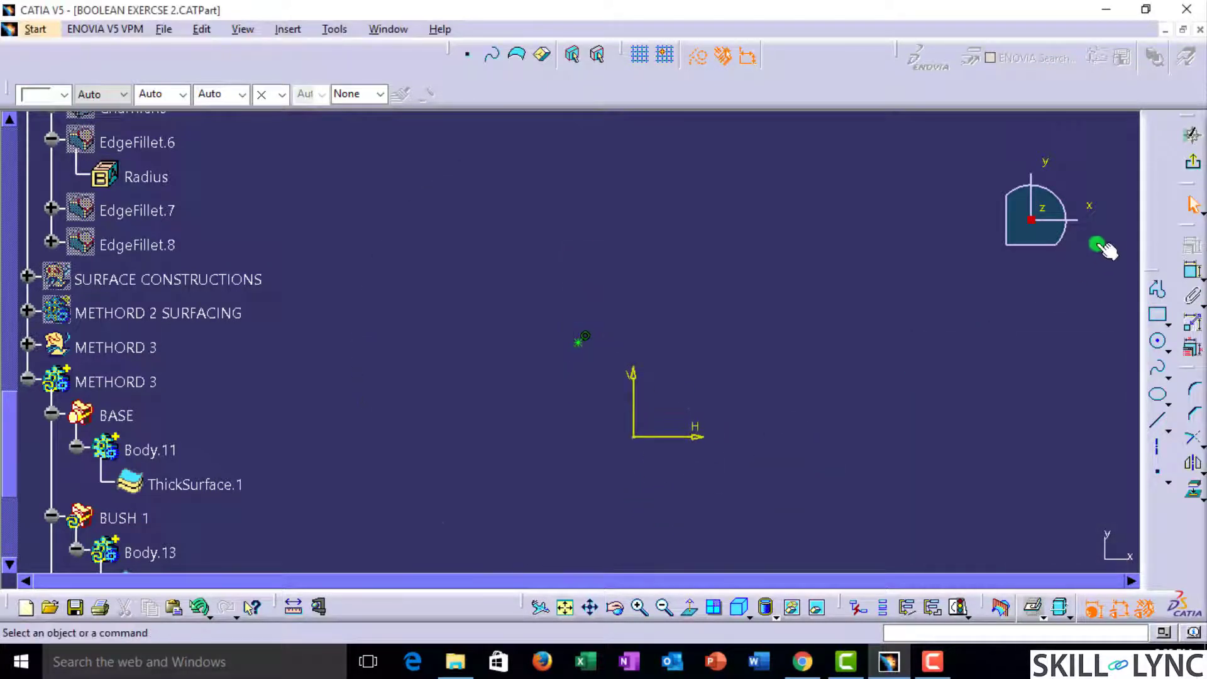
# Step: Exit the positioning sketch and create the blind hole, 12 mm in diameter and 15 mm deep, in Body.13
pyautogui.click(1184, 173)
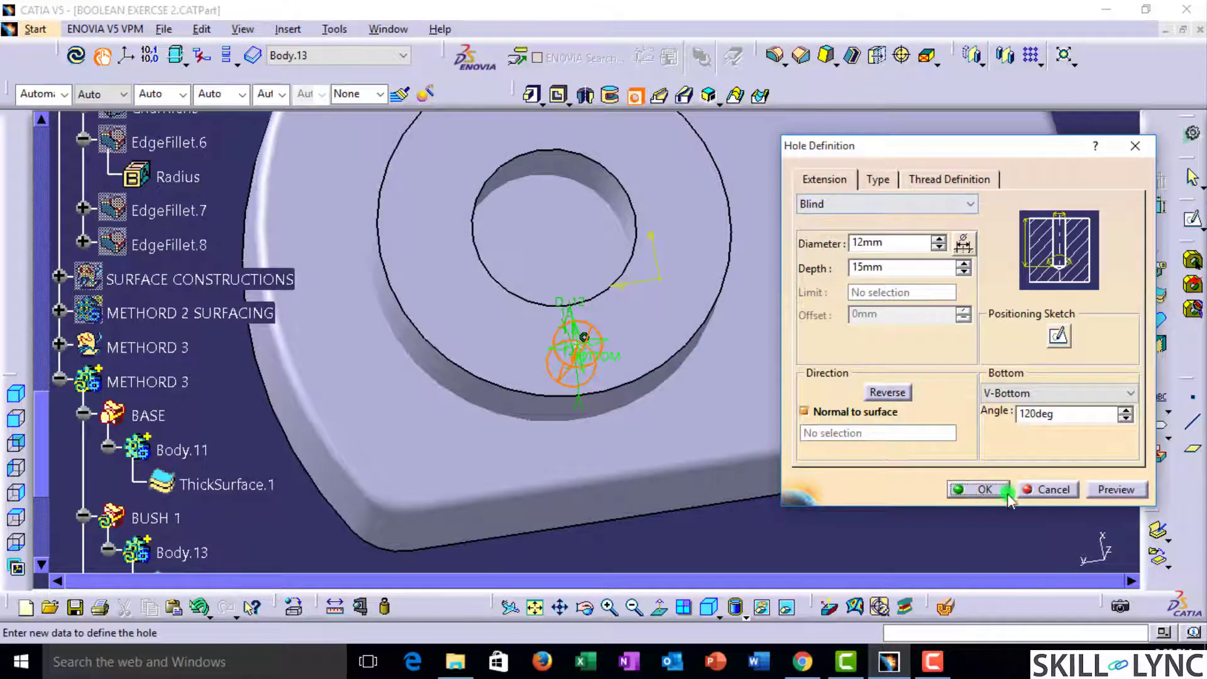
pyautogui.click(986, 491)
pyautogui.moveTo(668, 369); pyautogui.dragTo(739, 500, button='middle')
pyautogui.moveTo(522, 386); pyautogui.dragTo(479, 394, button='middle')
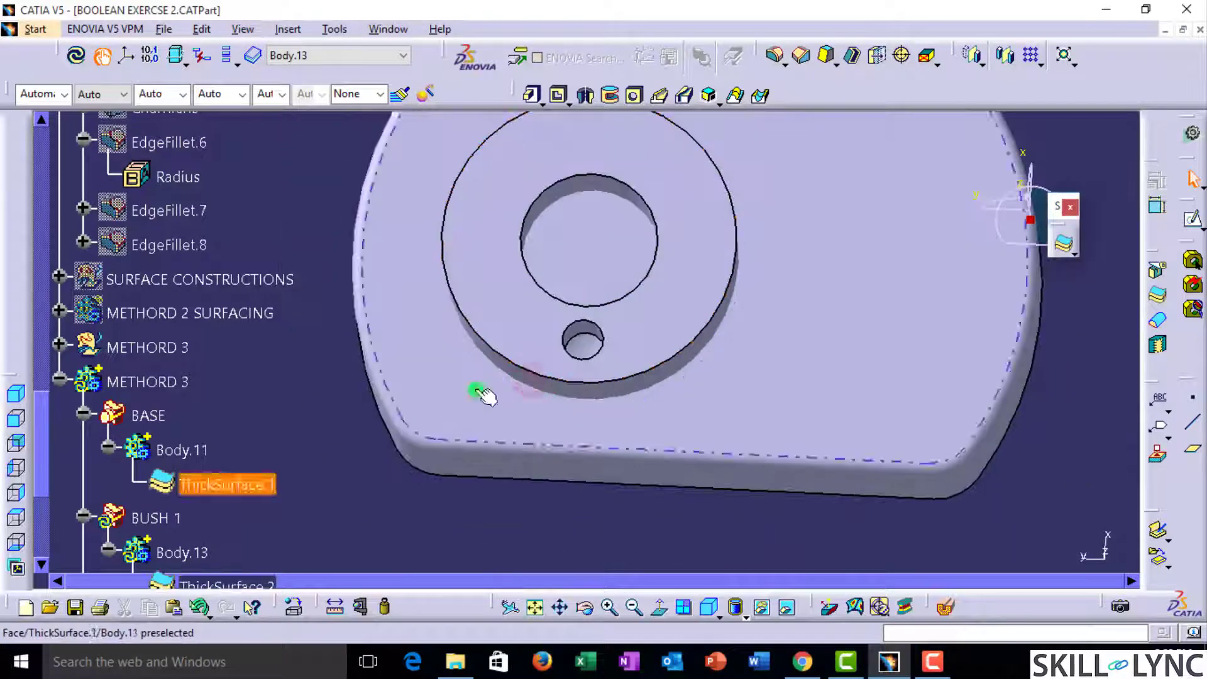
pyautogui.scroll(-3, 249, 377)
pyautogui.scroll(-1, 251, 377)
pyautogui.scroll(1, 257, 378)
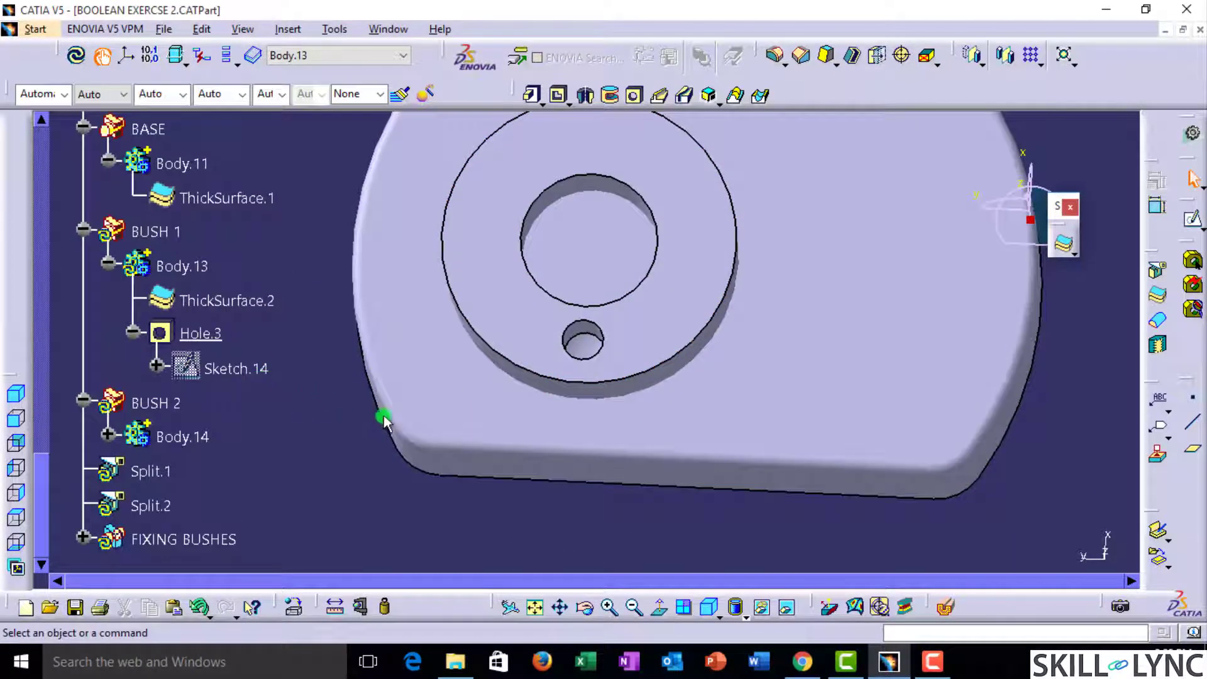
pyautogui.click(1040, 64)
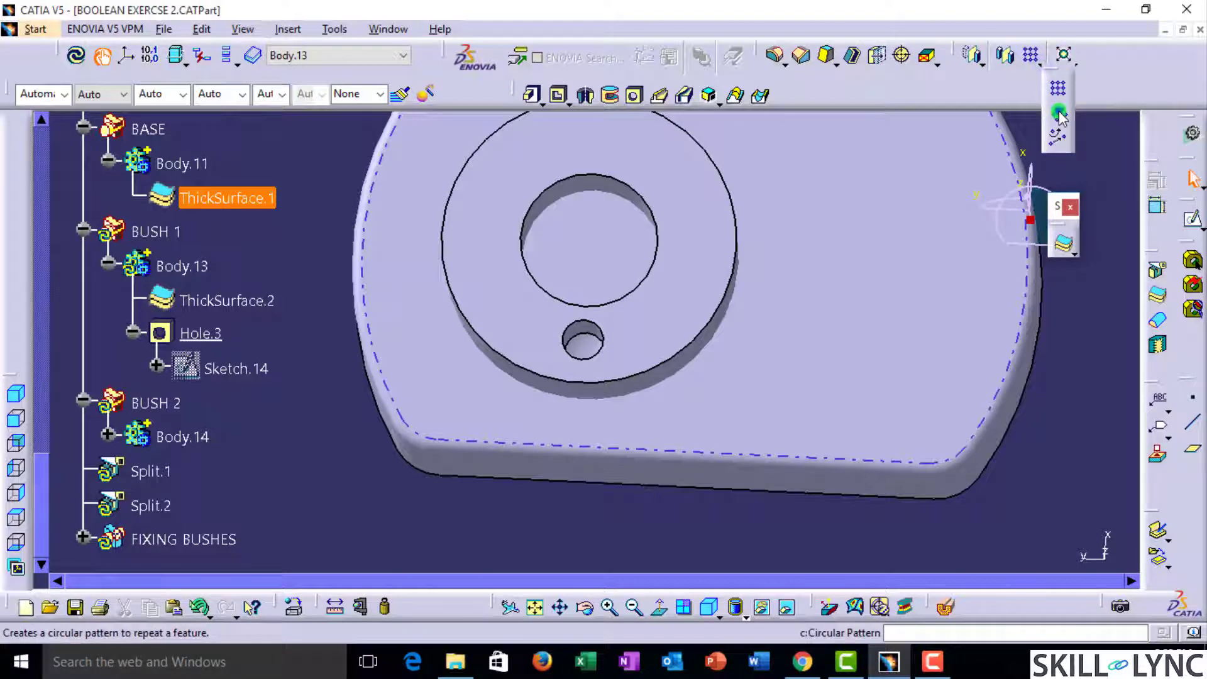
pyautogui.click(1058, 113)
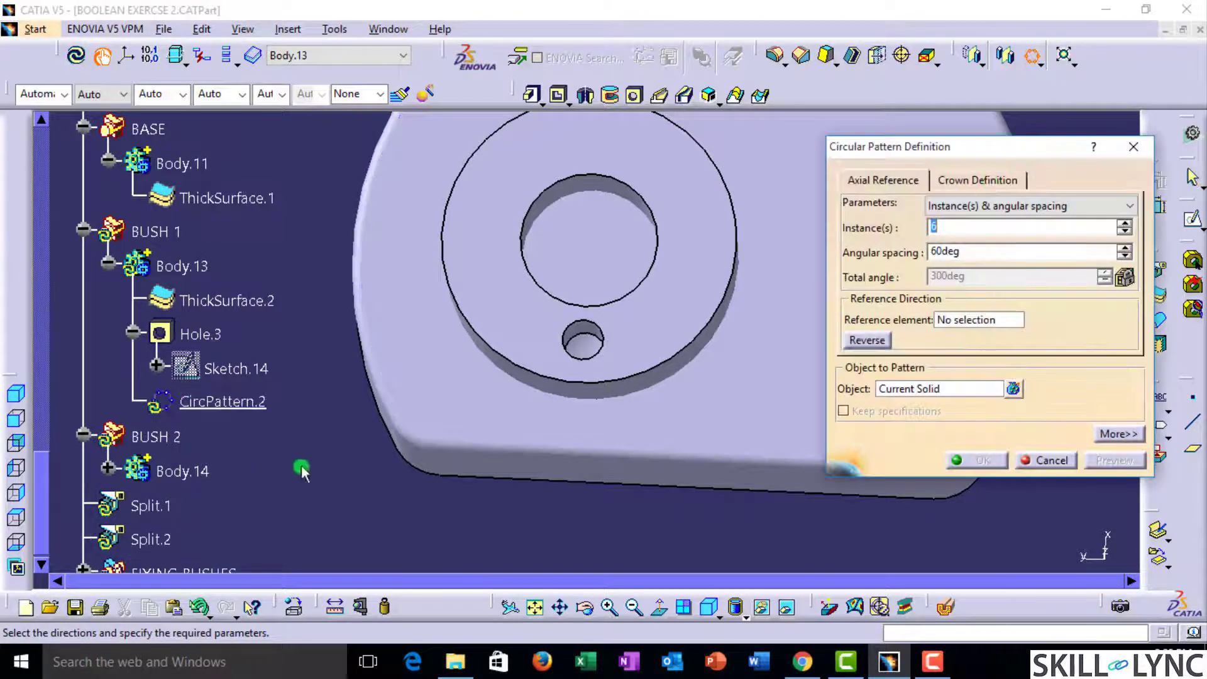
pyautogui.scroll(3, 302, 465)
pyautogui.scroll(-3, 297, 451)
pyautogui.scroll(3, 198, 377)
pyautogui.scroll(-5, 200, 381)
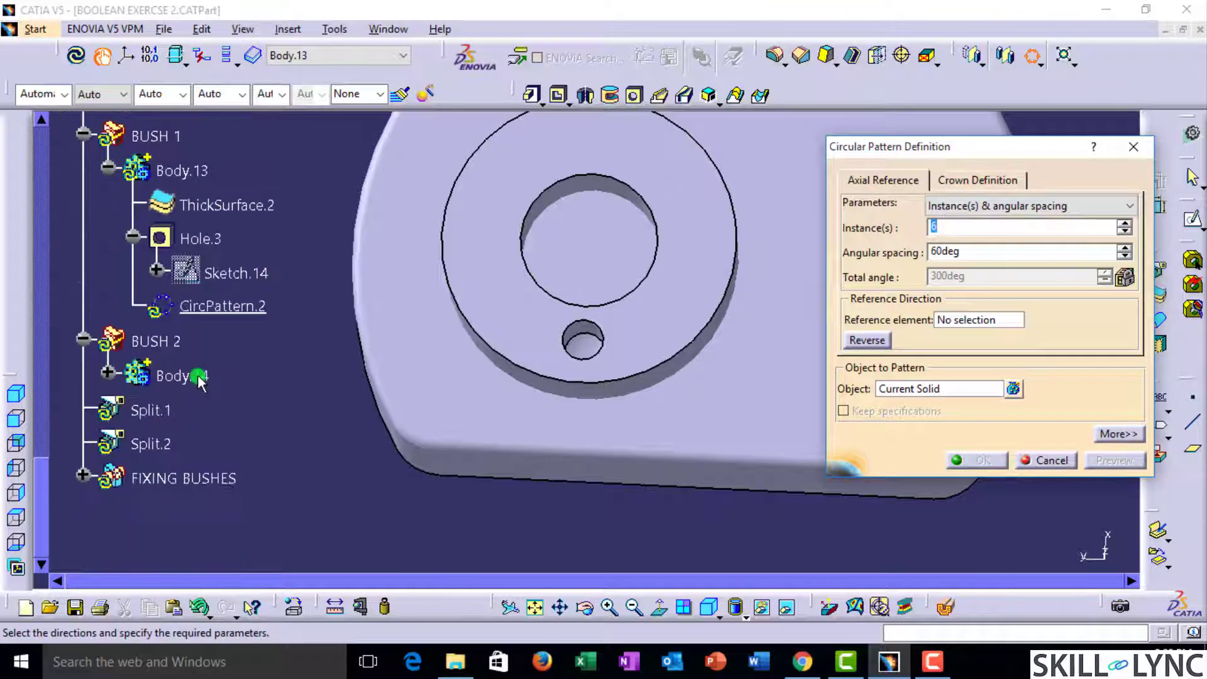
pyautogui.scroll(-2, 198, 380)
pyautogui.scroll(6, 198, 380)
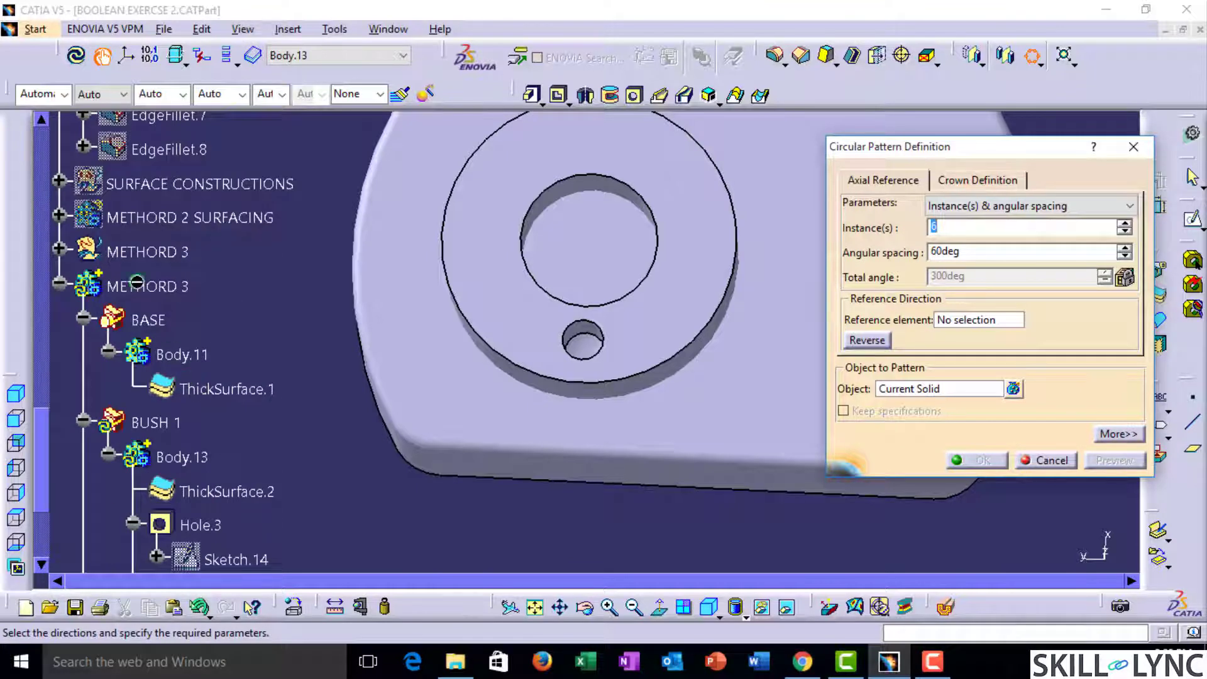
pyautogui.click(60, 249)
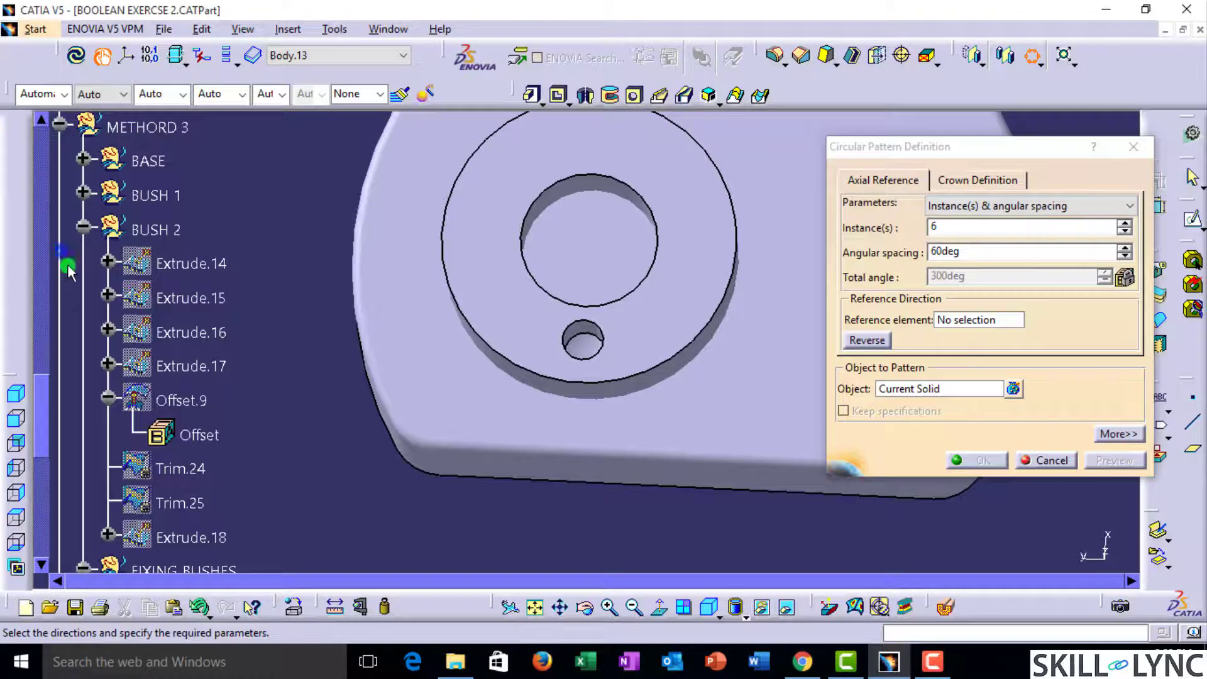
pyautogui.click(83, 159)
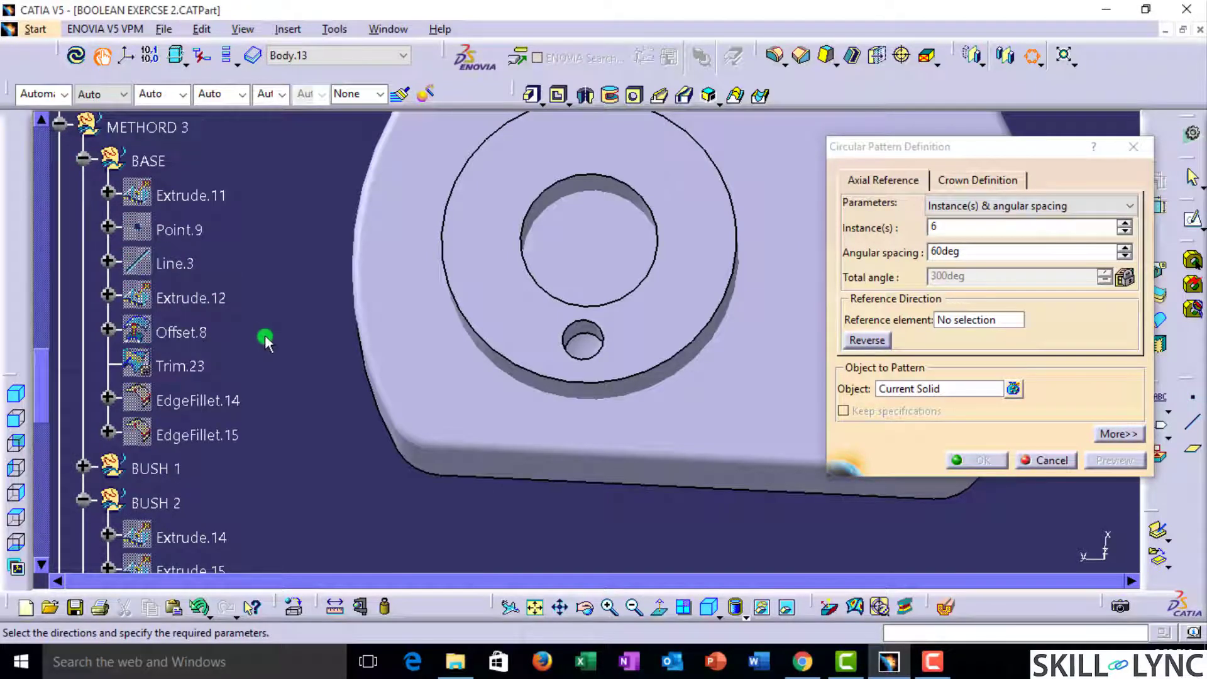
pyautogui.scroll(-3, 265, 340)
pyautogui.click(81, 375)
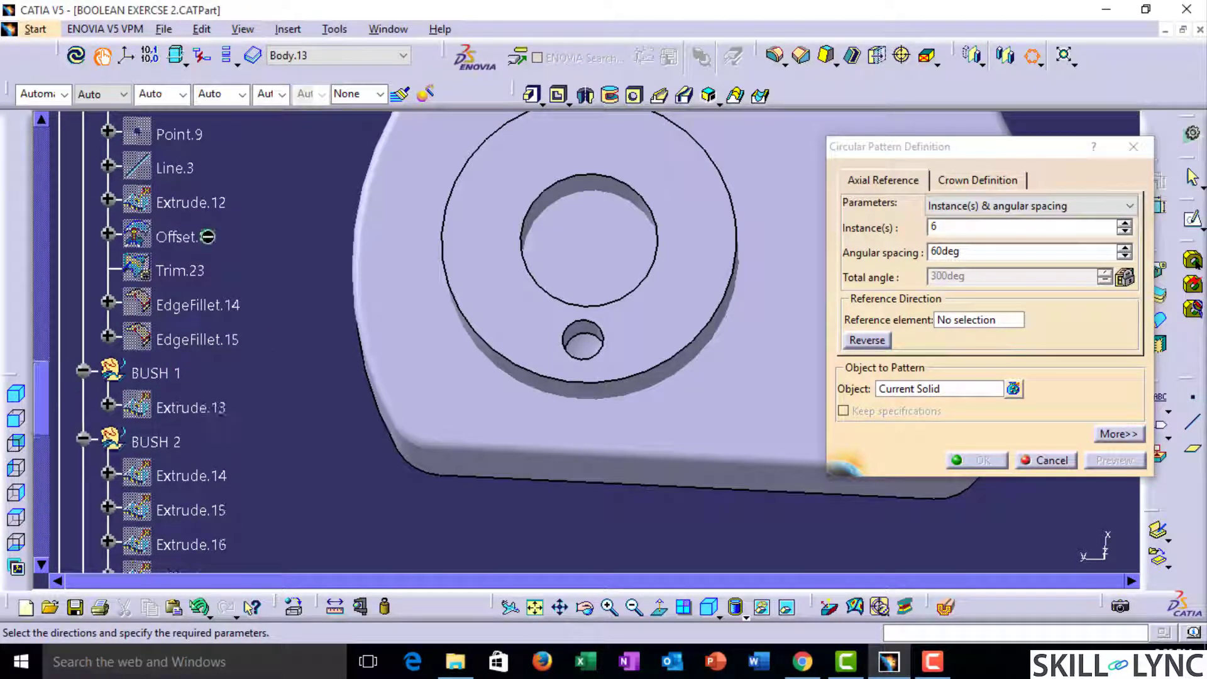
pyautogui.press('Escape')
pyautogui.click(458, 378)
pyautogui.click(200, 206)
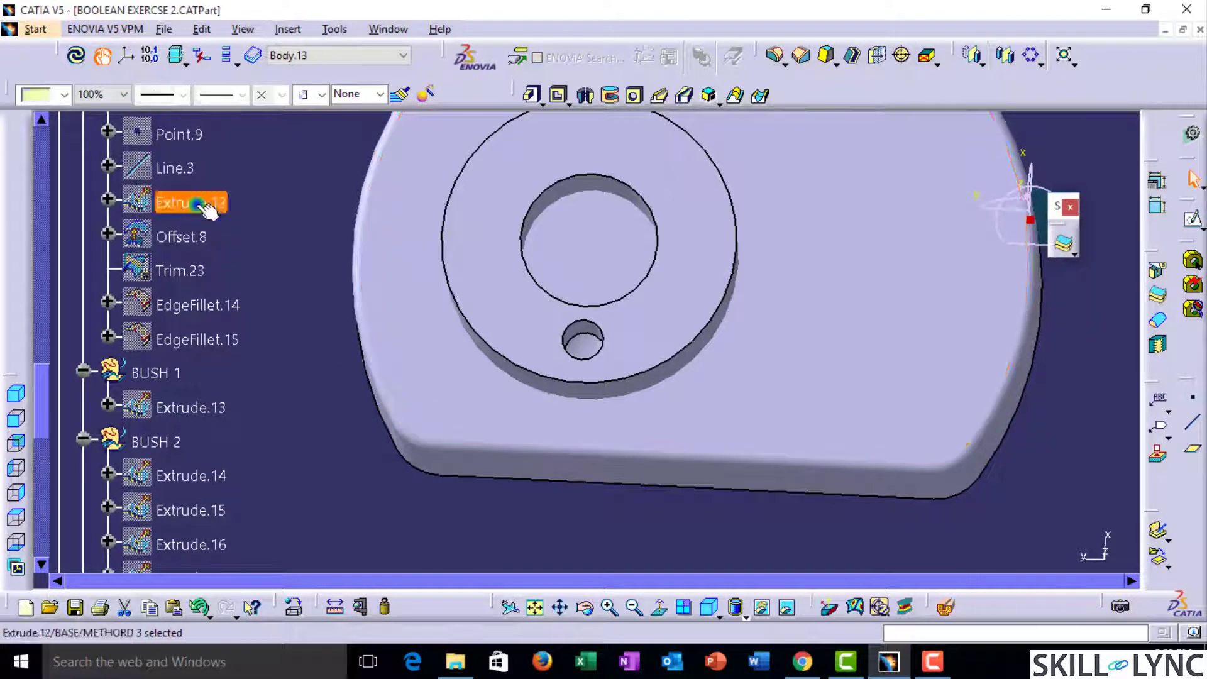
pyautogui.press('space')
pyautogui.click(196, 205)
pyautogui.press('space')
pyautogui.scroll(3, 195, 206)
pyautogui.click(181, 194)
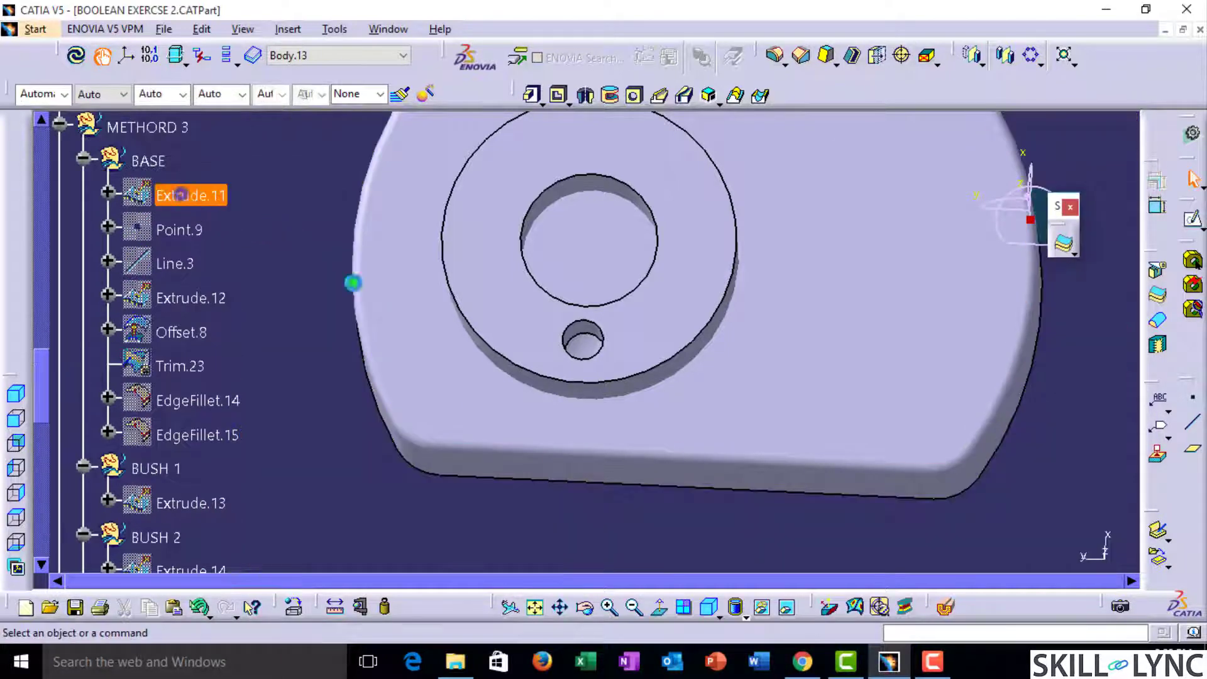
pyautogui.press('space')
# Step: Hide the base geometry surrounding the bush, leaving only the ring with its single hole displayed
pyautogui.moveTo(553, 452); pyautogui.dragTo(591, 406, button='middle')
pyautogui.click(727, 402)
pyautogui.press('space')
pyautogui.click(637, 483)
pyautogui.press('space')
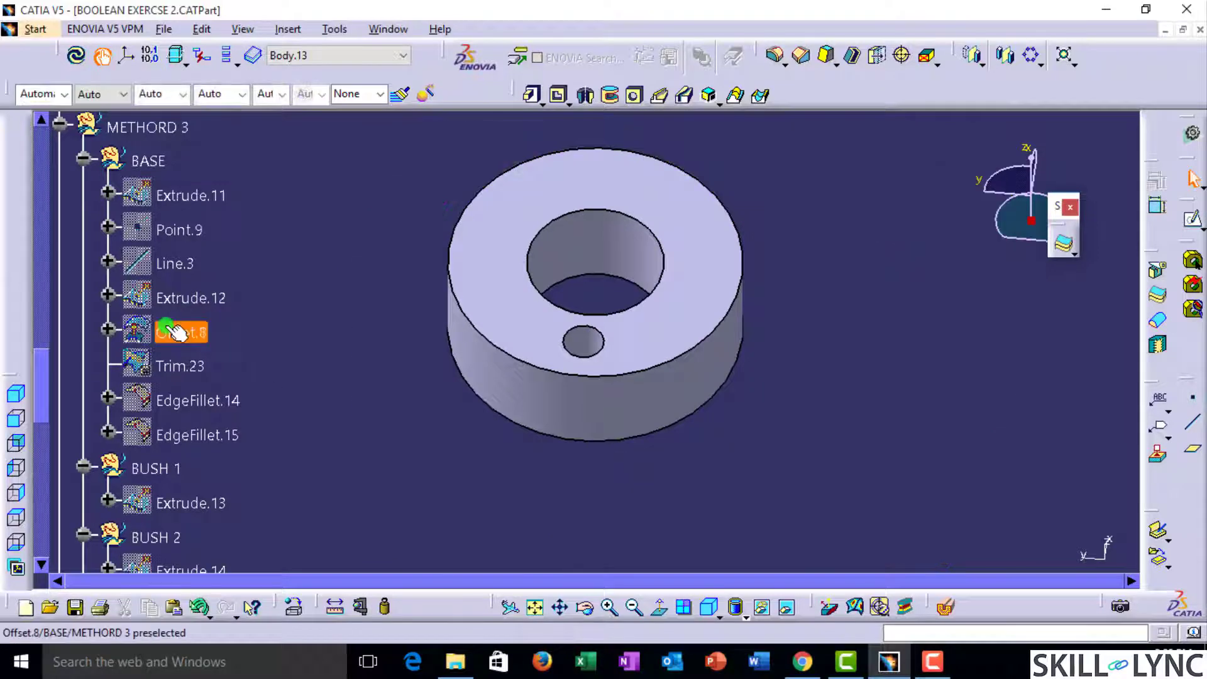
# Step: Show Extrude.13 of BUSH 1 and define it as the in-work object
pyautogui.click(173, 327)
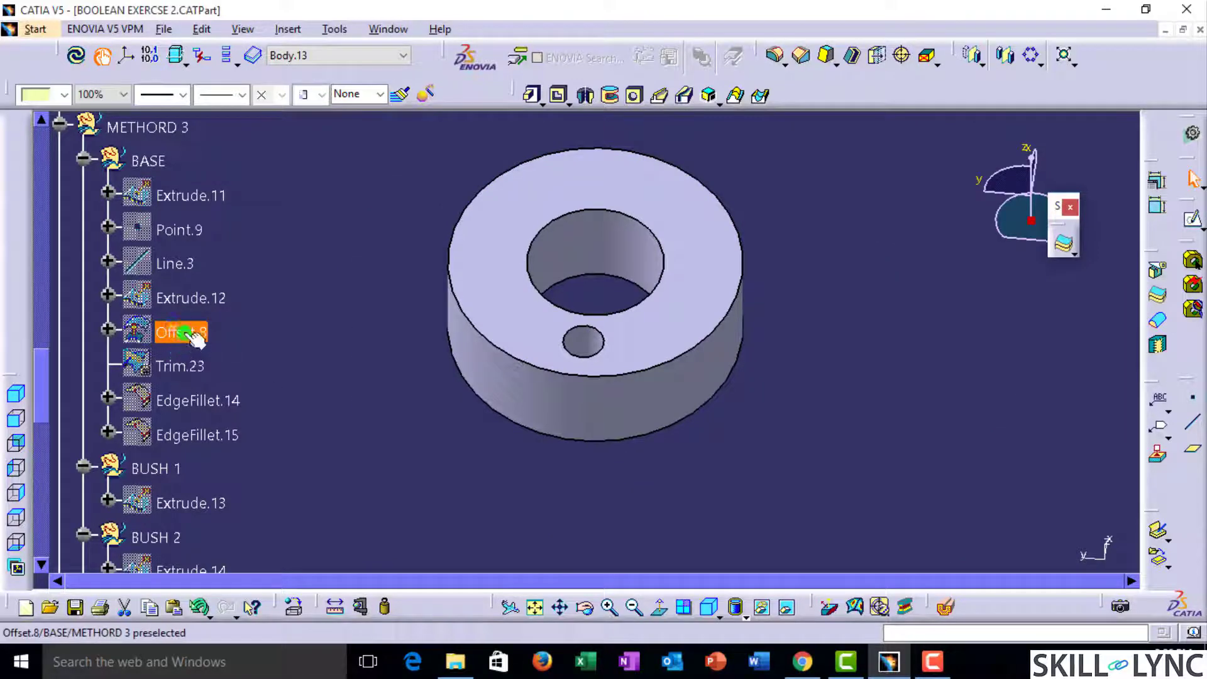
pyautogui.scroll(-1, 205, 320)
pyautogui.click(189, 405)
pyautogui.press('space')
pyautogui.rightClick(189, 406)
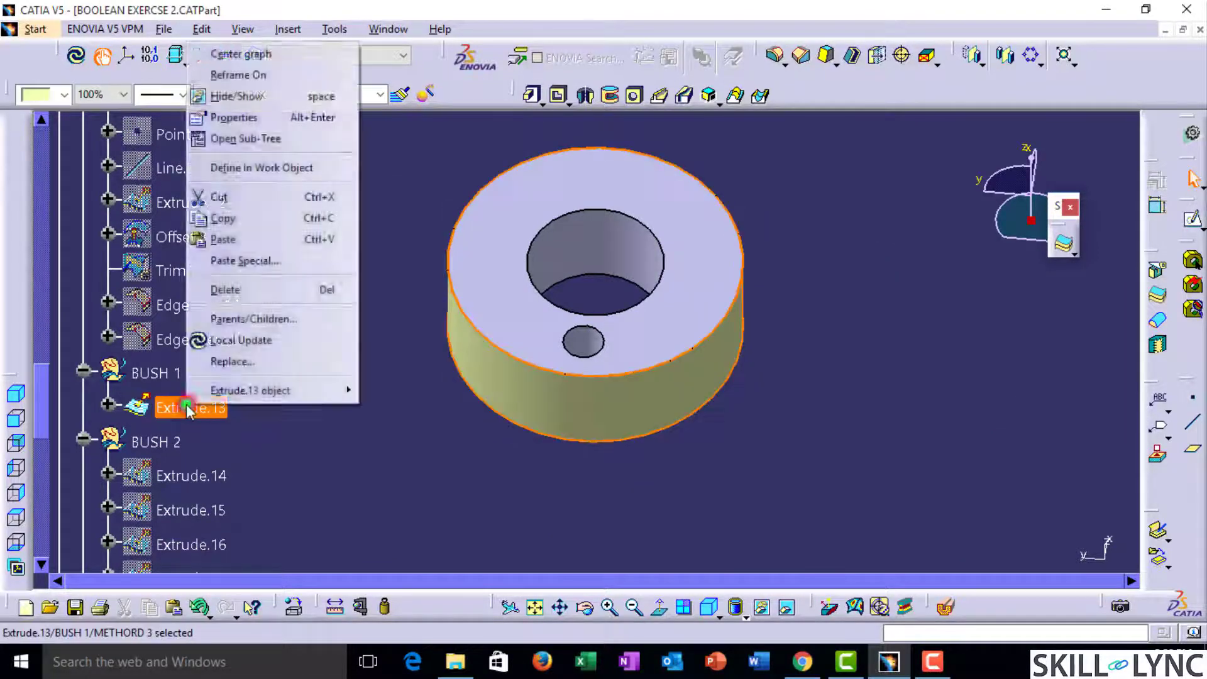
pyautogui.click(239, 167)
pyautogui.click(786, 122)
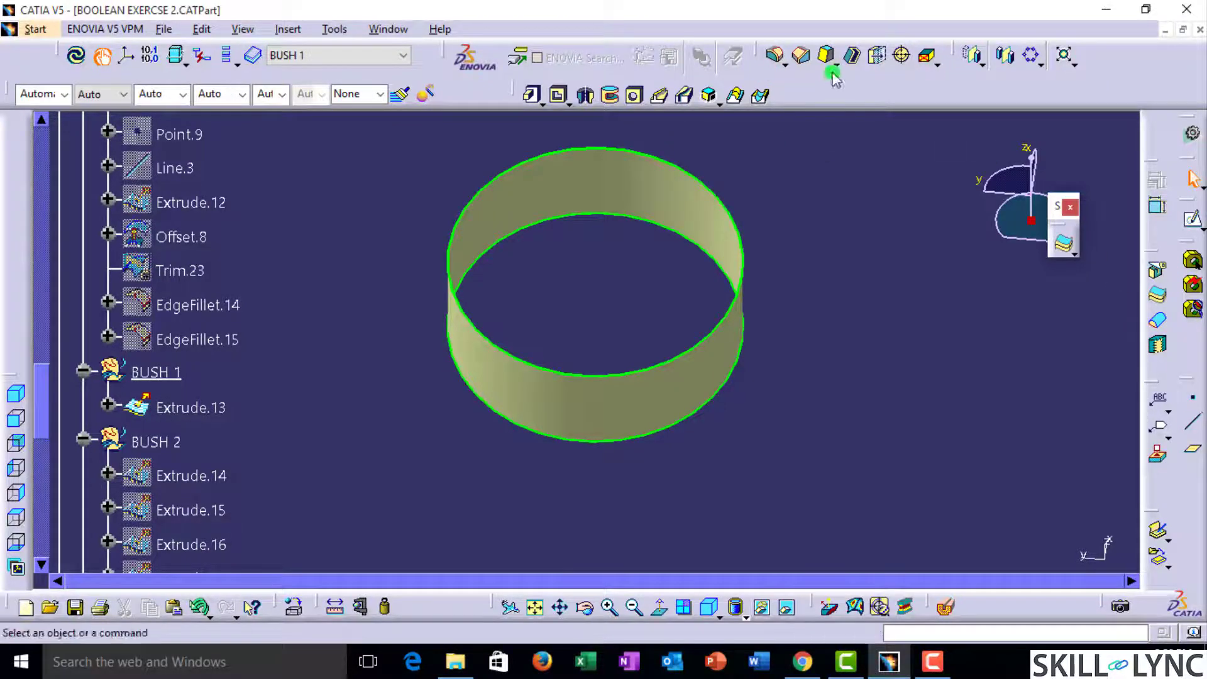
# Step: Create a reference point of type Circle / Sphere / Ellipse center from the upper circular edge of Extrude.13
pyautogui.click(1193, 398)
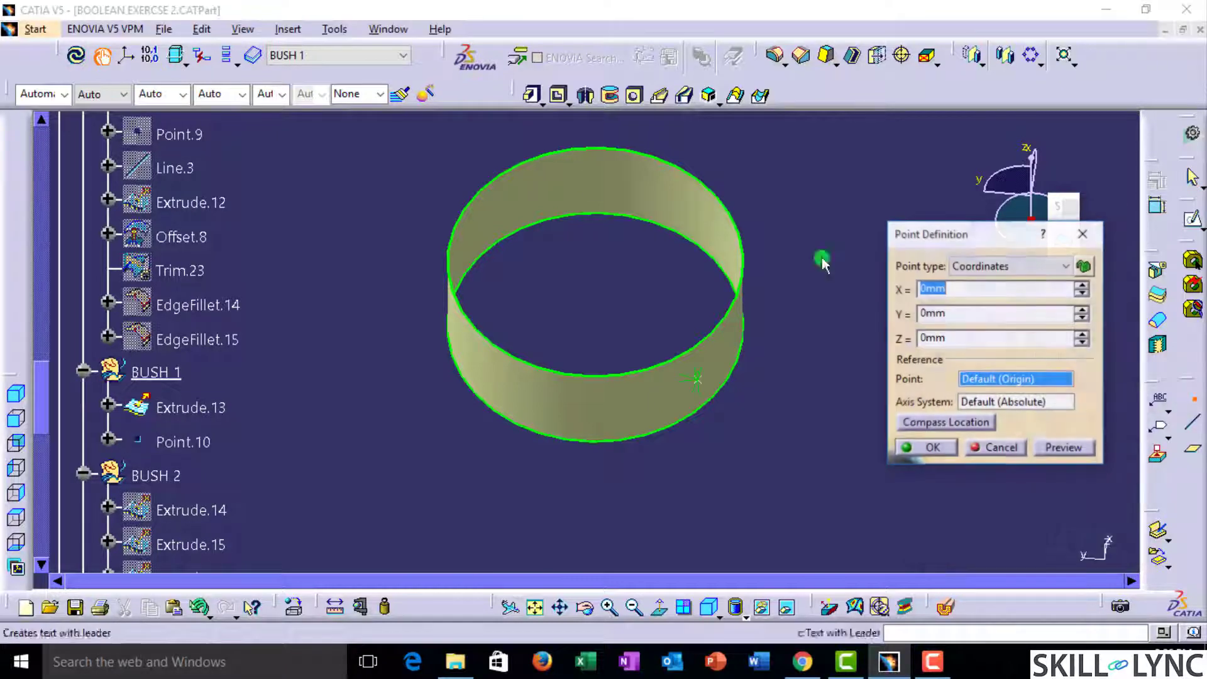
pyautogui.click(608, 149)
pyautogui.click(1001, 266)
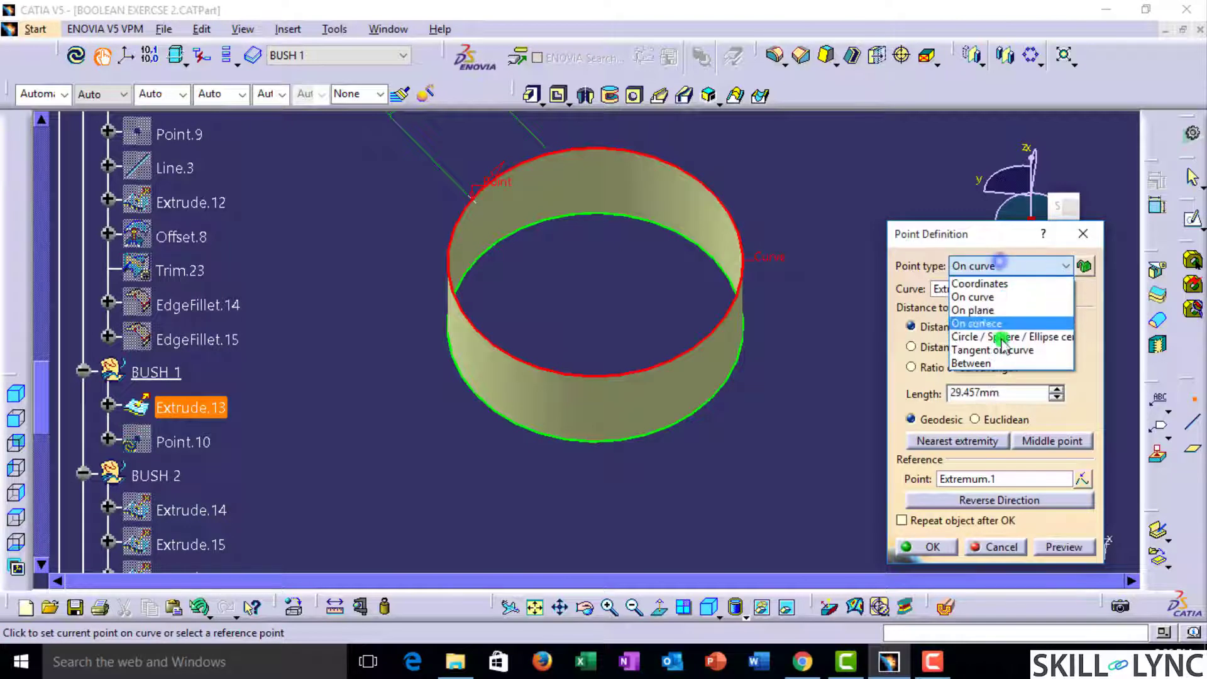
pyautogui.click(984, 348)
pyautogui.click(994, 267)
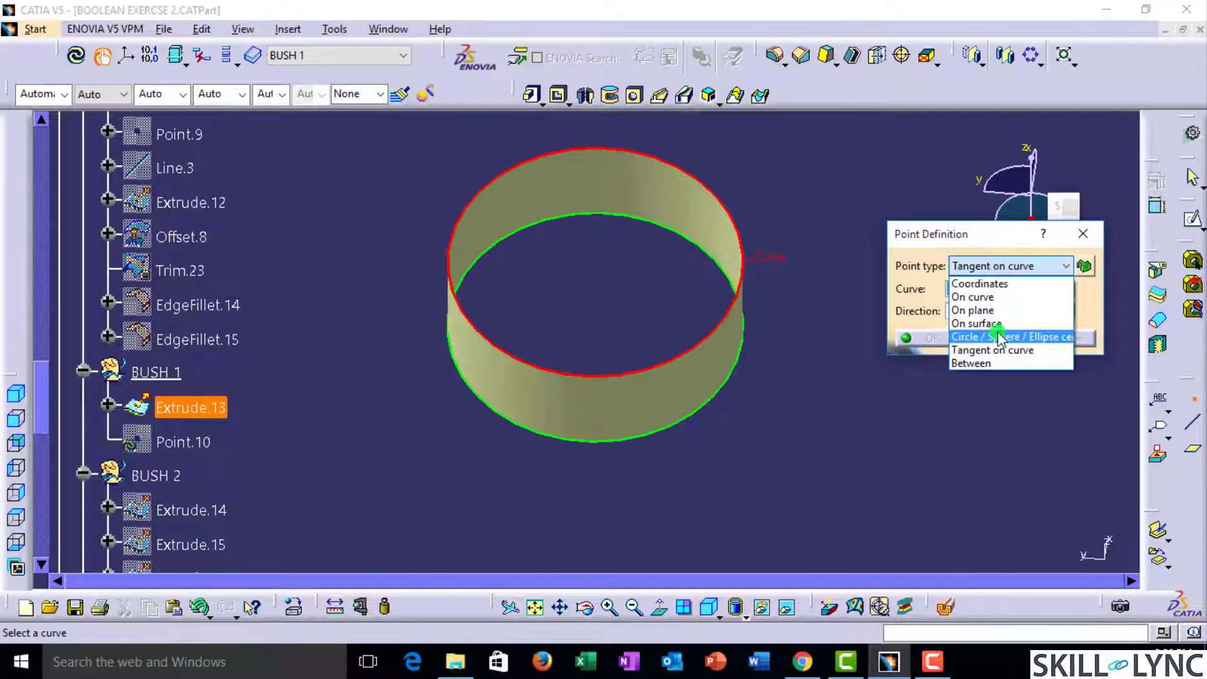
pyautogui.click(988, 336)
pyautogui.click(935, 318)
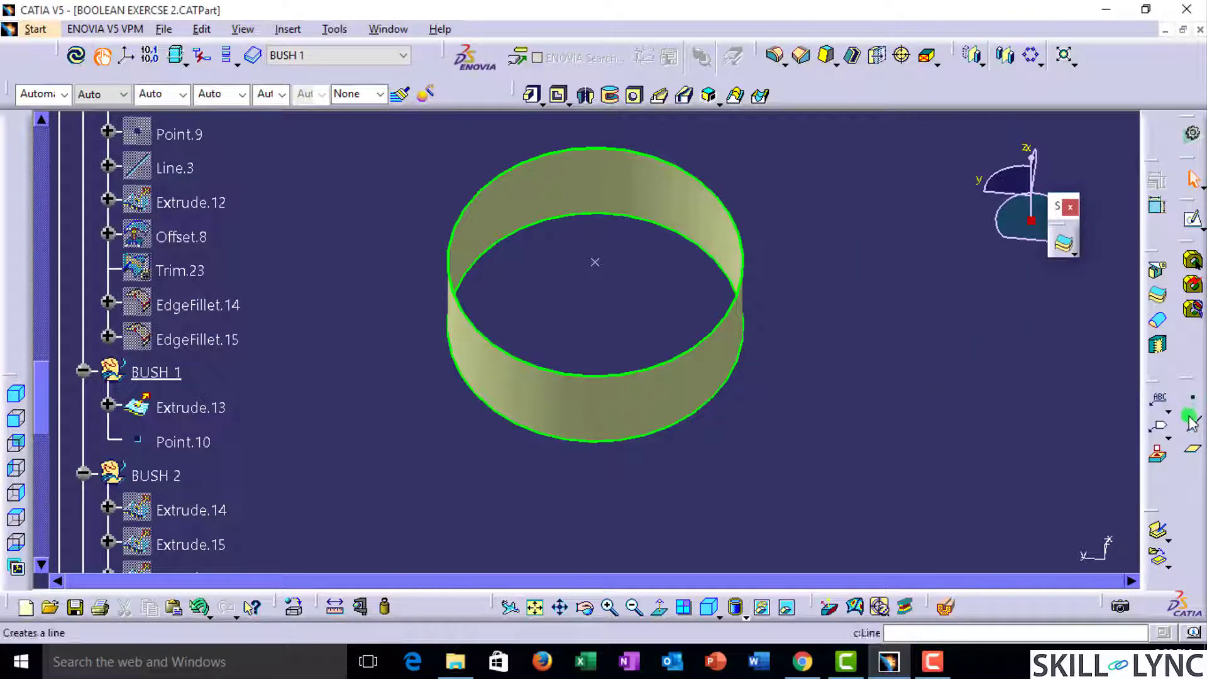
# Step: Create a Point-Direction line through the new centre point along the Z component direction
pyautogui.click(591, 271)
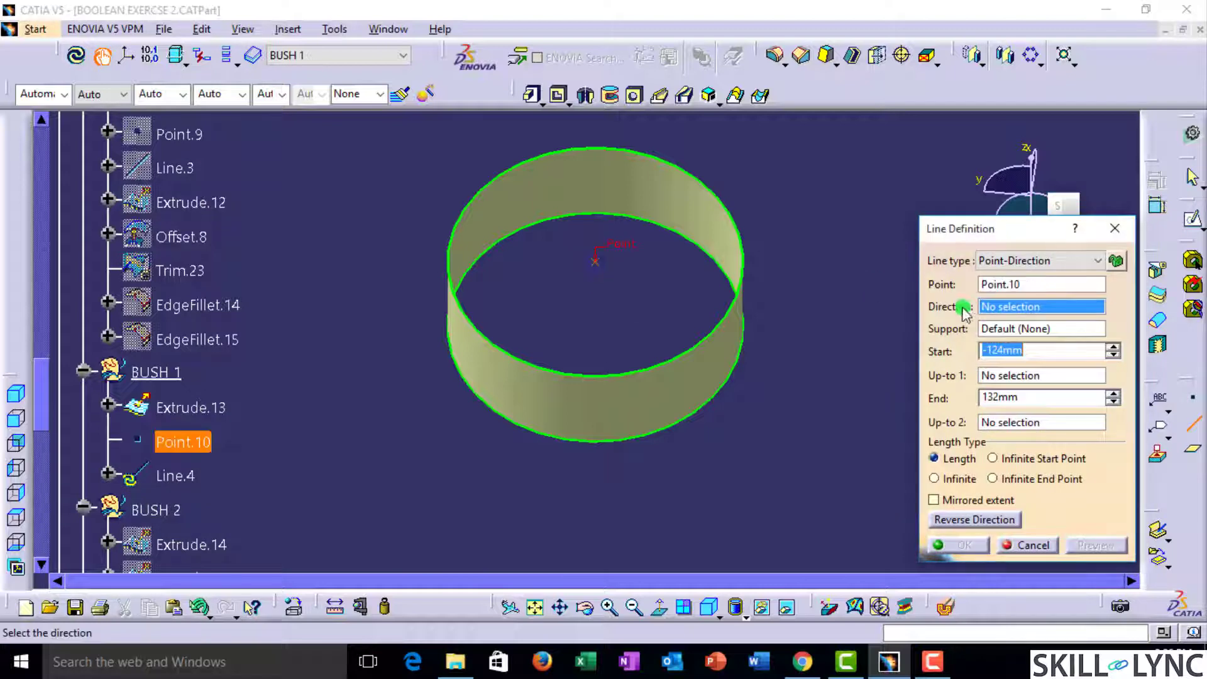
pyautogui.rightClick(1018, 308)
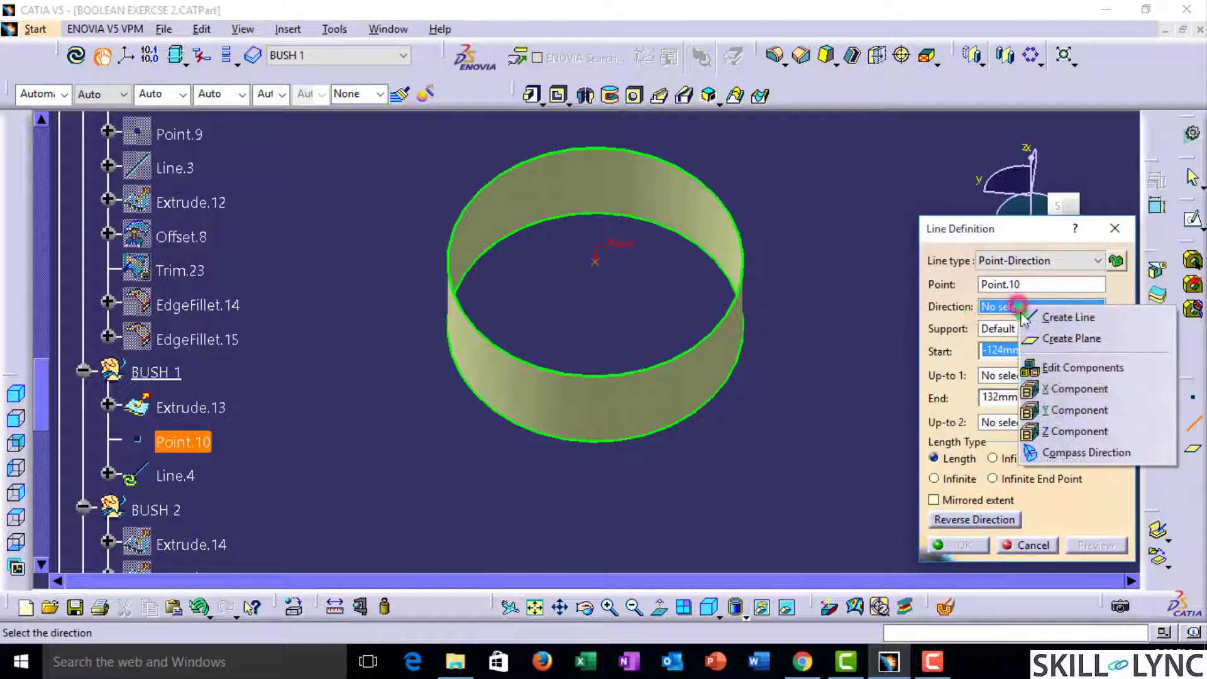
pyautogui.click(1056, 429)
pyautogui.click(959, 545)
# Step: Hide the Extrude.13 surface and define Hole.3 in Body.13 as the in-work object
pyautogui.click(603, 386)
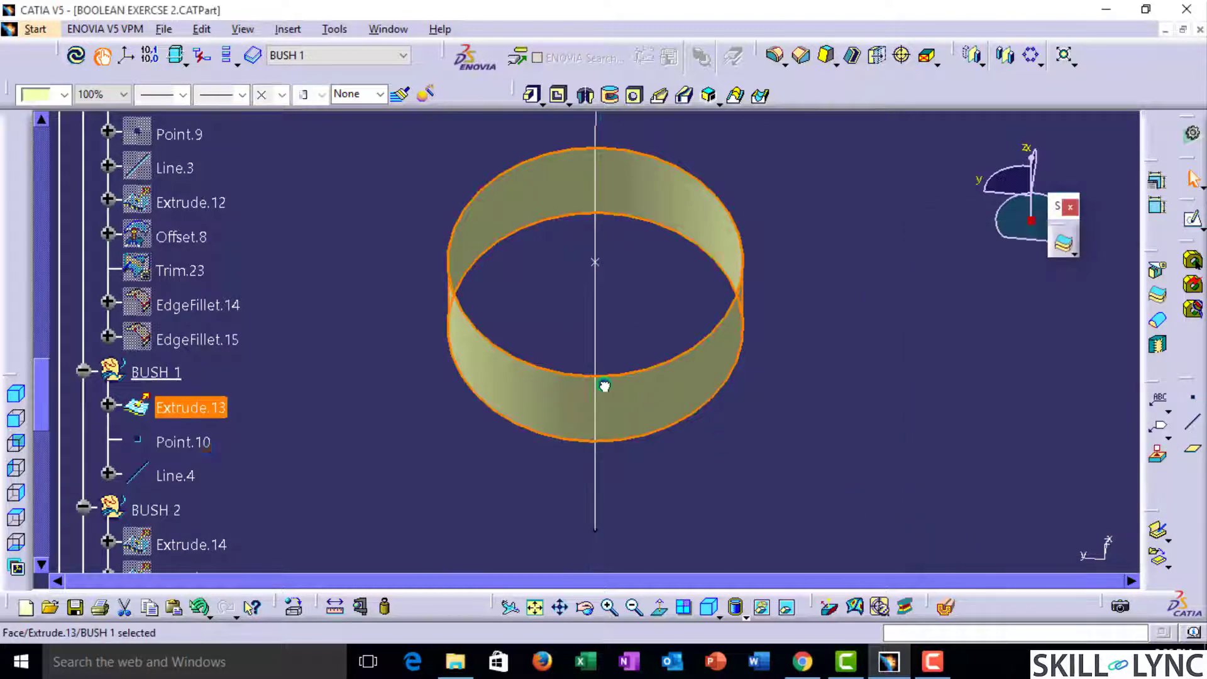
pyautogui.press('space')
pyautogui.scroll(-9, 269, 394)
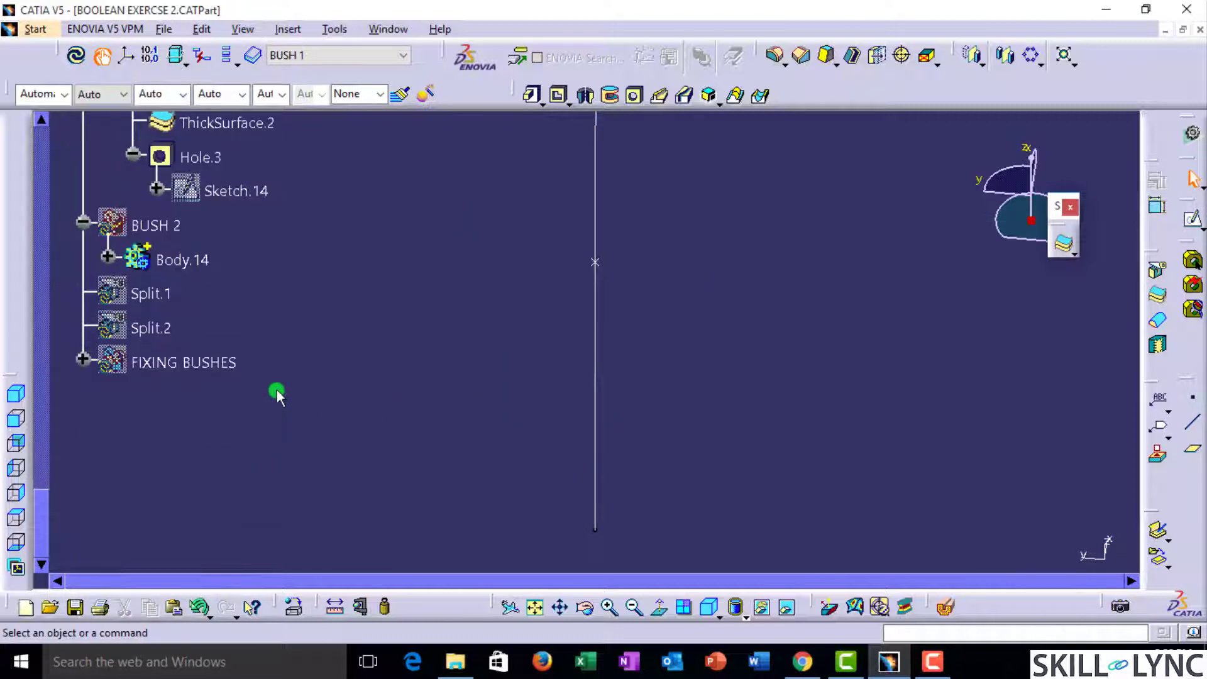
pyautogui.scroll(5, 226, 358)
pyautogui.click(205, 357)
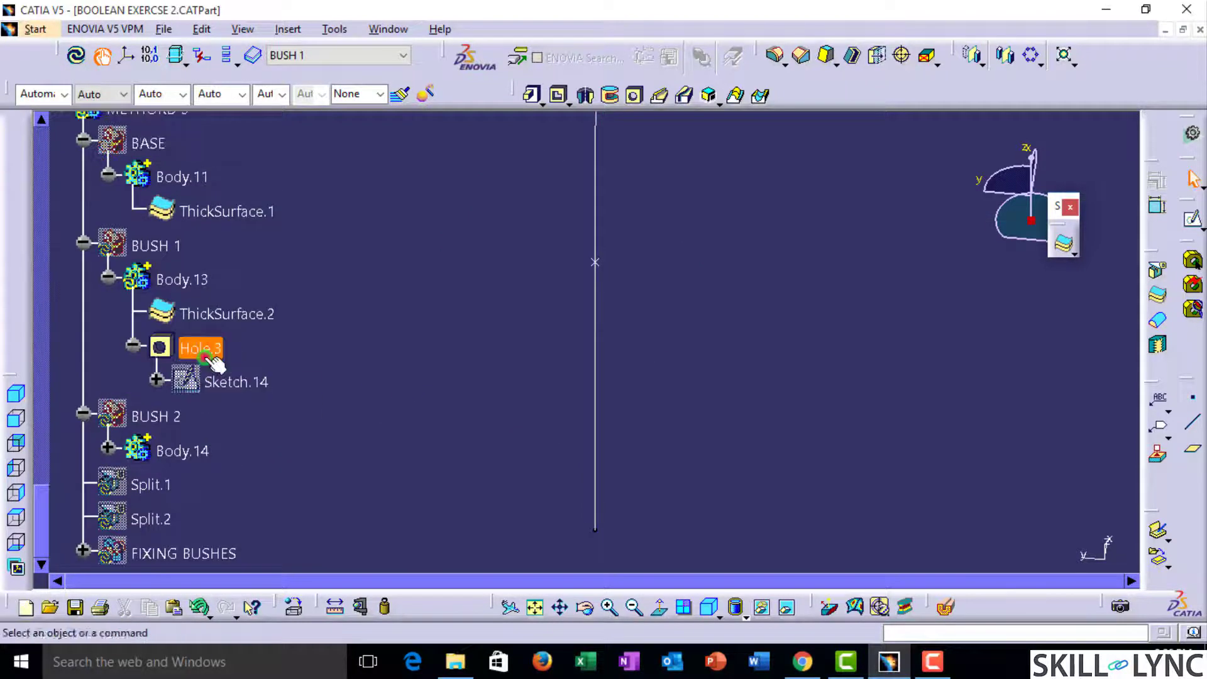
pyautogui.rightClick(207, 356)
pyautogui.click(214, 355)
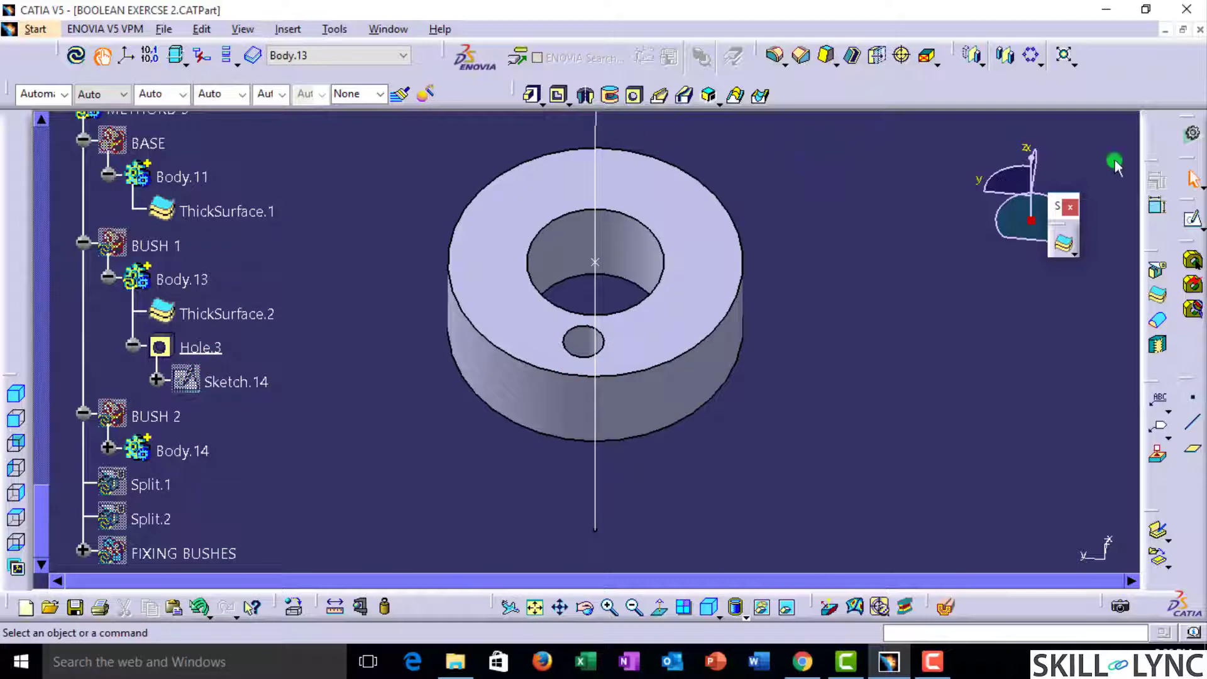
pyautogui.click(1031, 55)
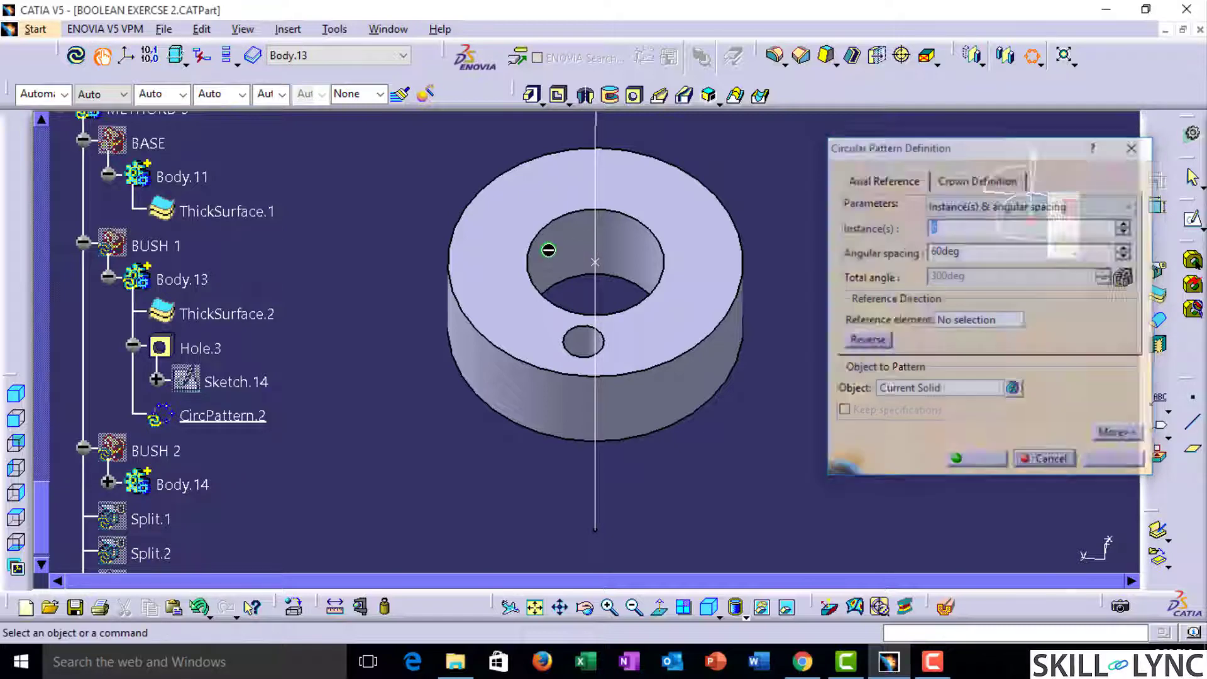
pyautogui.press('Escape')
pyautogui.click(239, 316)
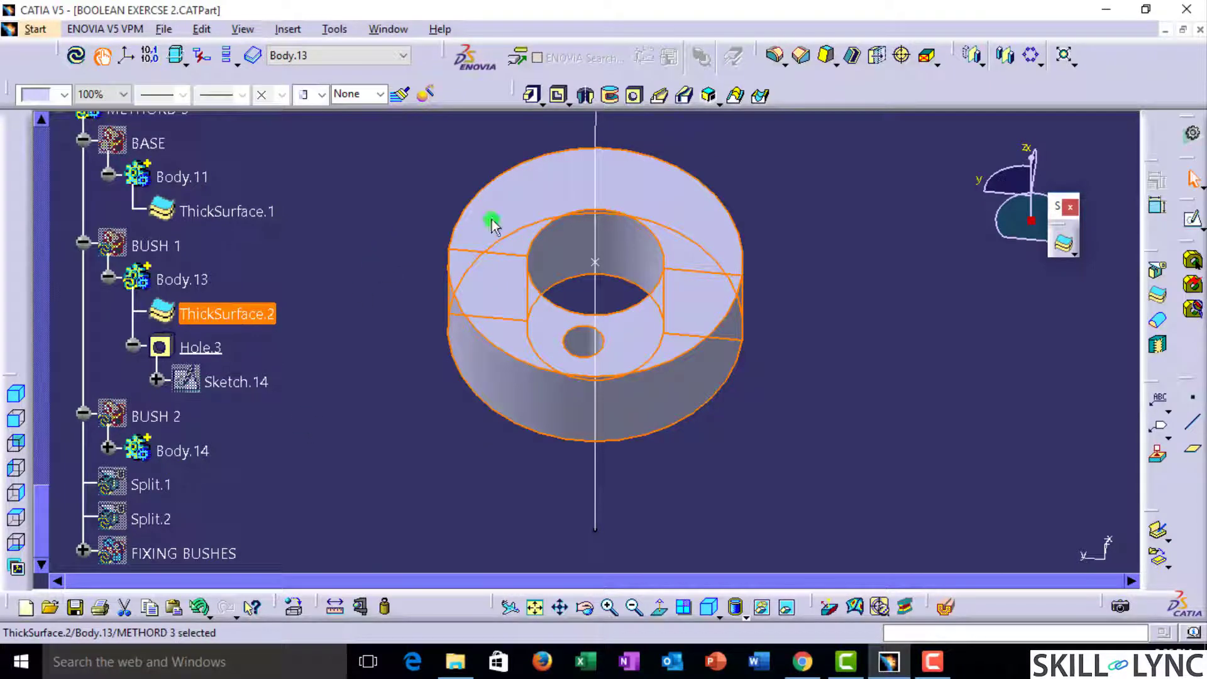
pyautogui.click(867, 232)
# Step: Create a circular pattern with 6 instances at 60° angular spacing, using Line.4 as the reference element
pyautogui.click(1034, 58)
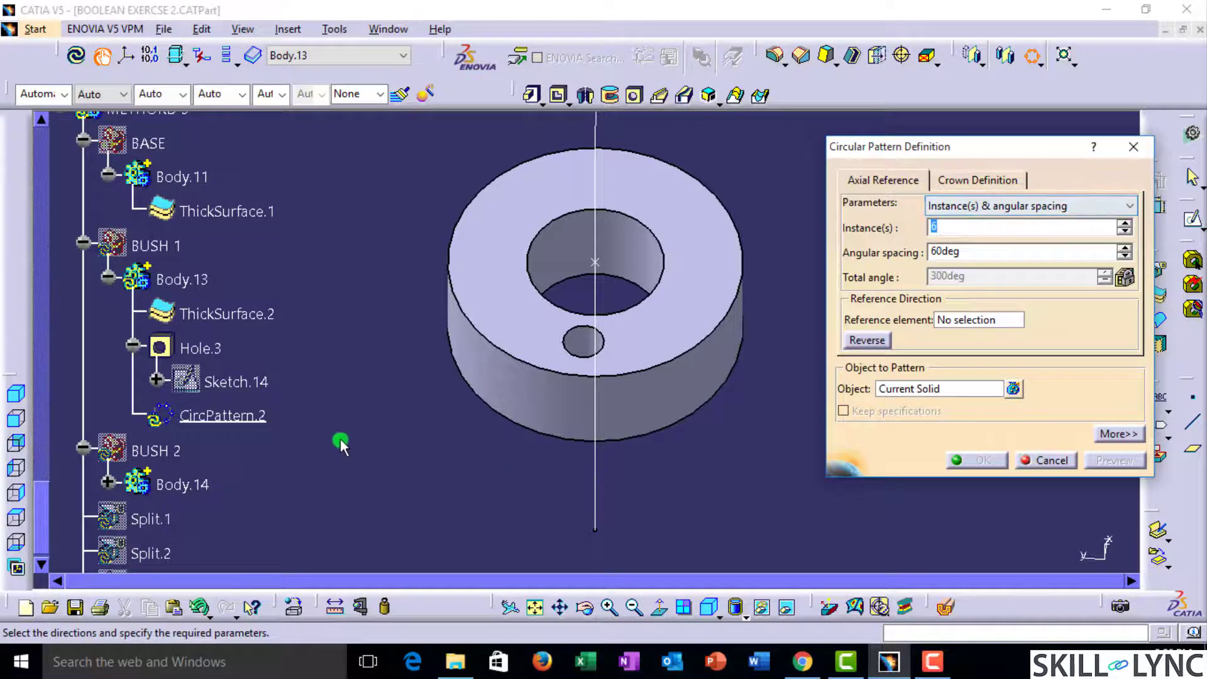
pyautogui.click(960, 319)
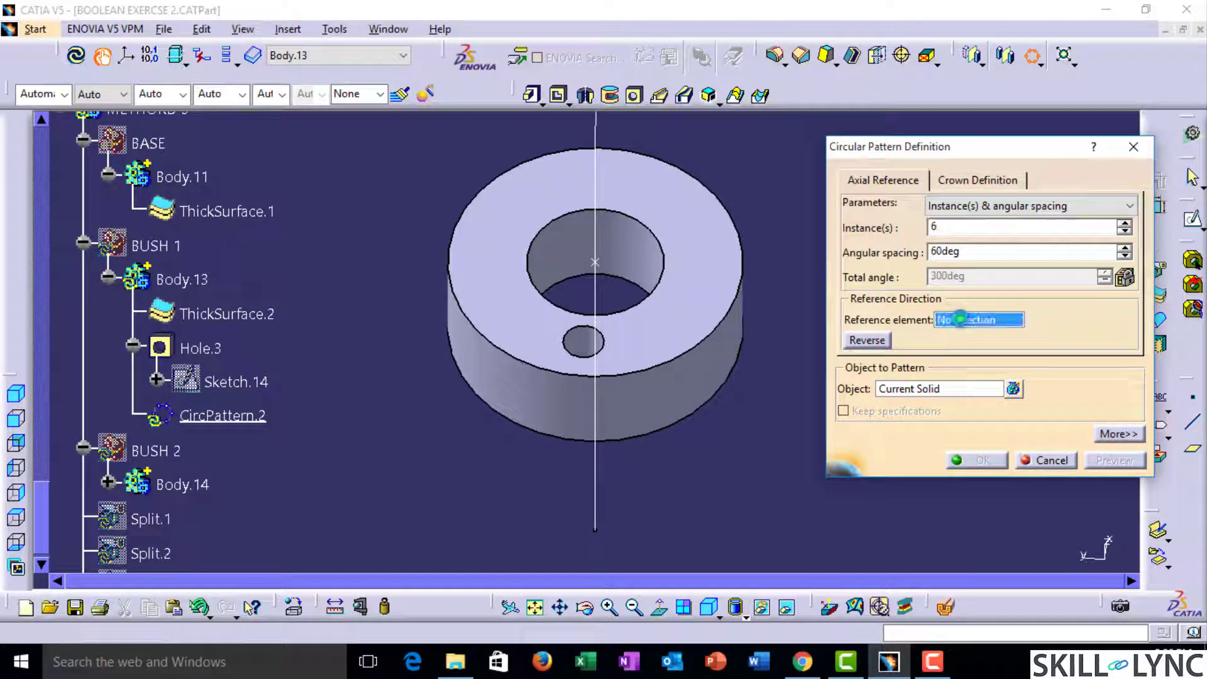
pyautogui.click(605, 238)
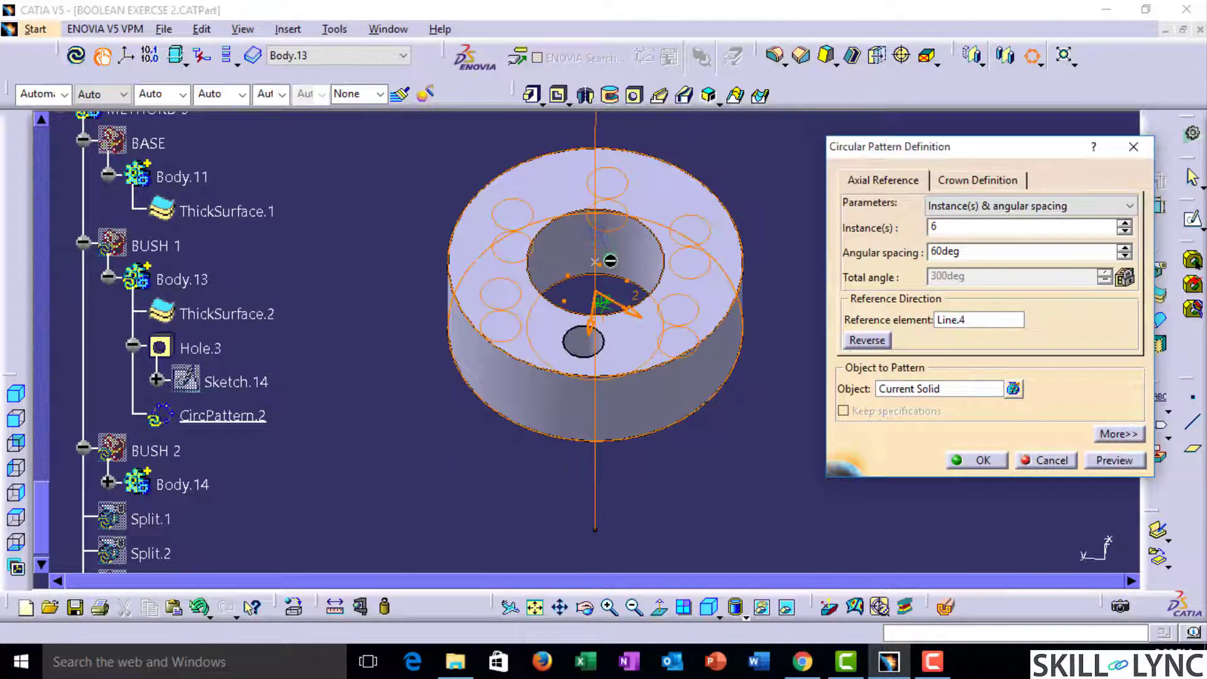
pyautogui.click(920, 390)
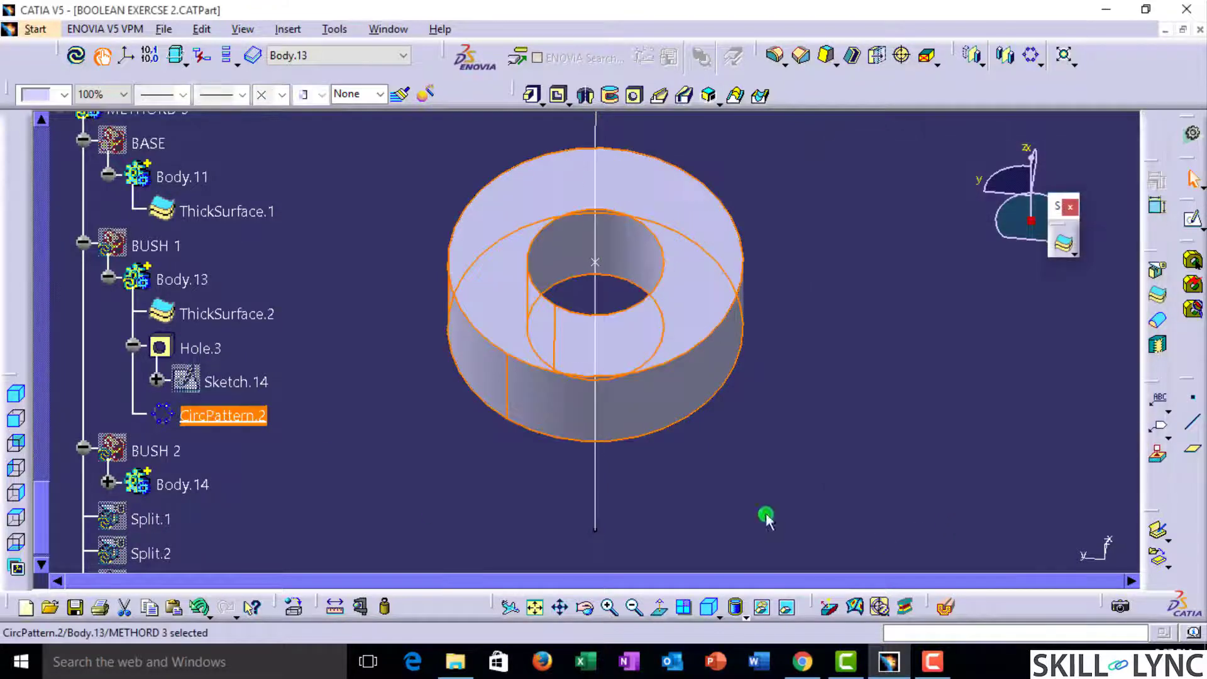
# Step: Edit the circular pattern in Body.13 and replace its patterned object, Current Solid, with Hole.3
pyautogui.doubleClick(258, 416)
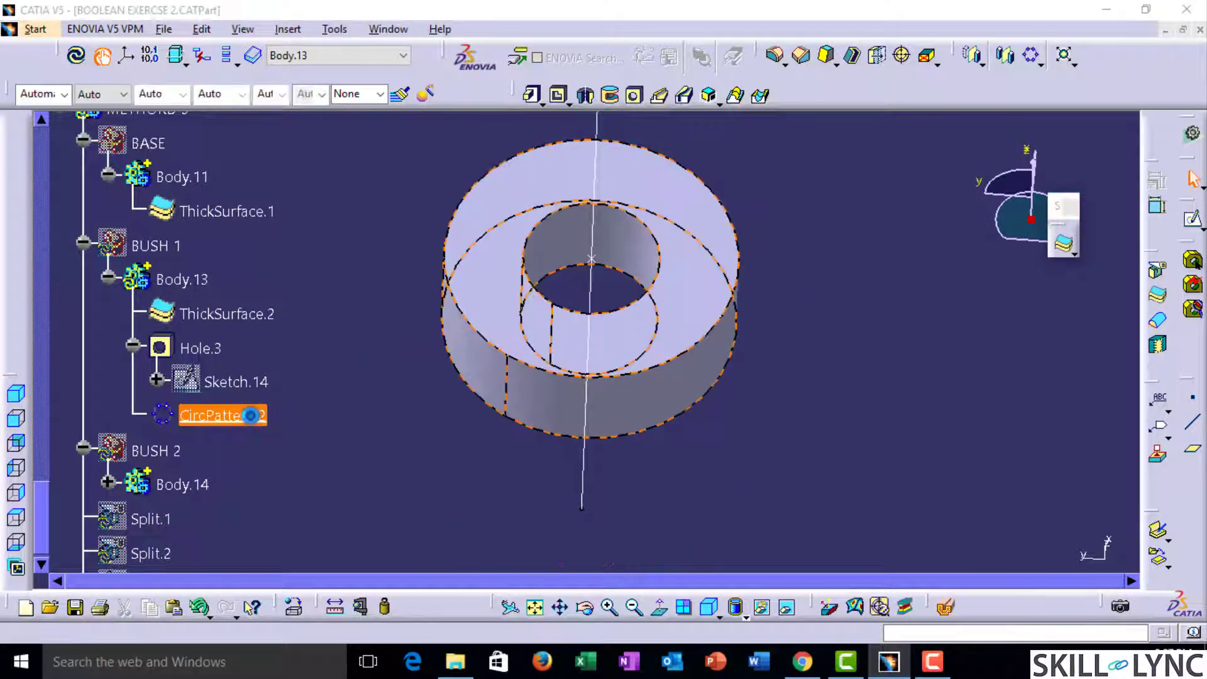
pyautogui.click(940, 386)
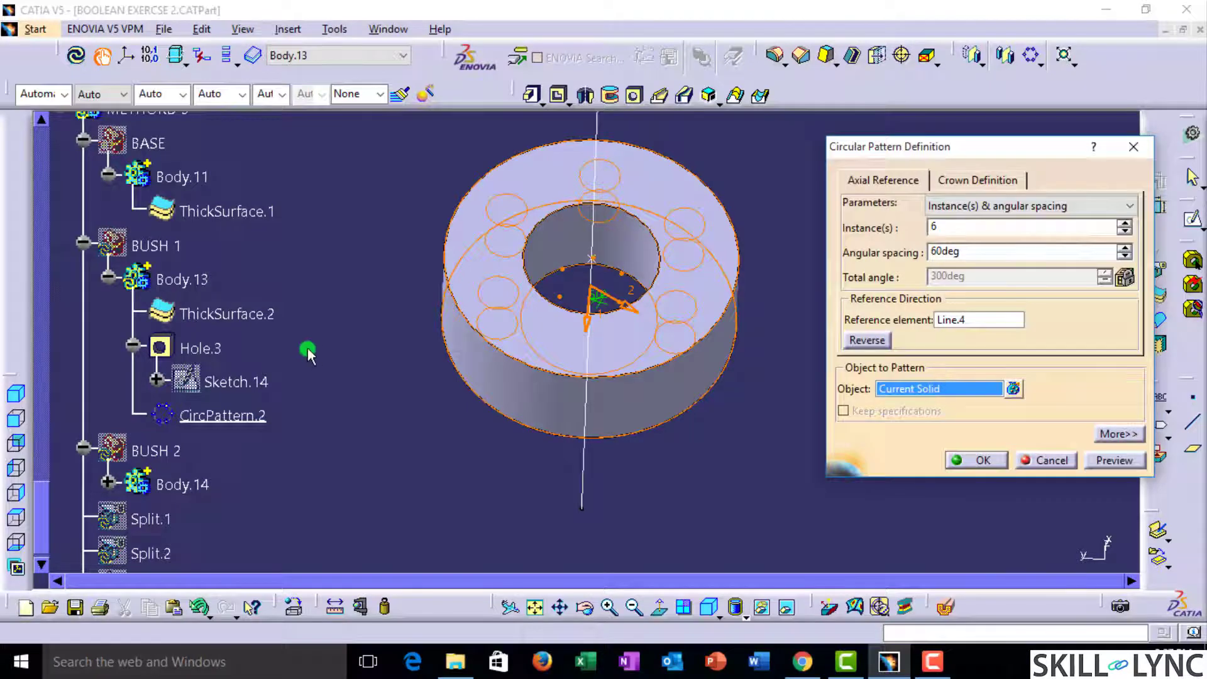
pyautogui.click(198, 347)
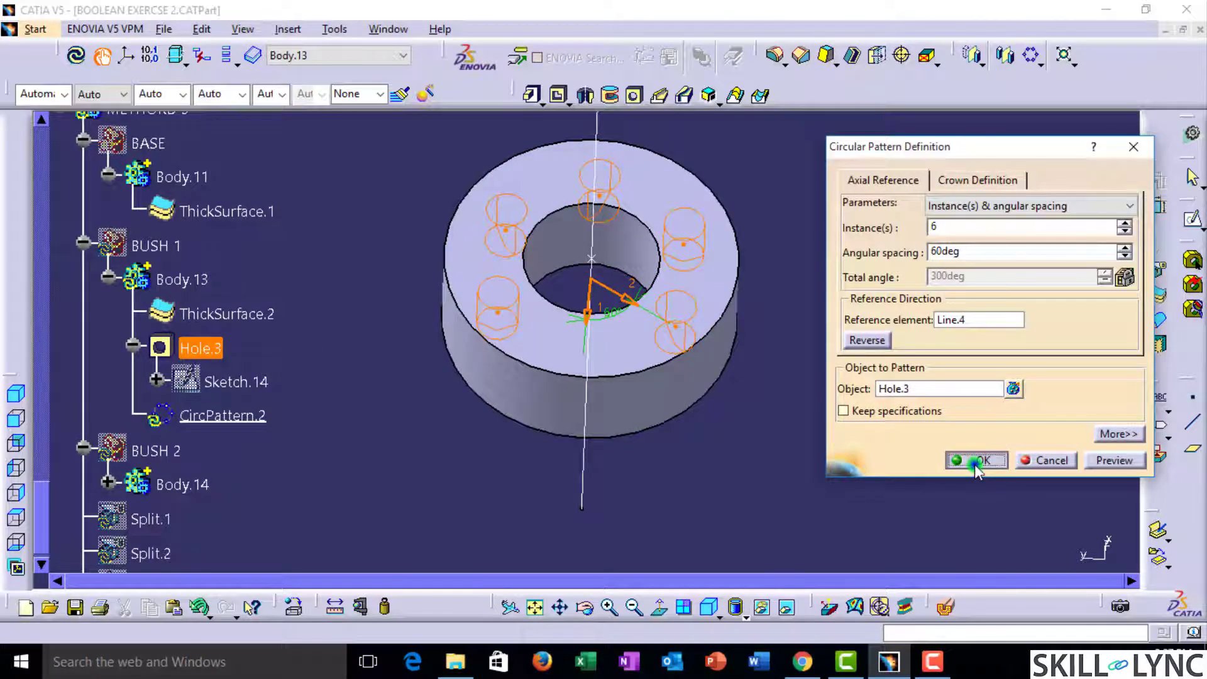
pyautogui.moveTo(683, 348); pyautogui.dragTo(754, 409, button='middle')
pyautogui.click(973, 501)
pyautogui.moveTo(590, 458); pyautogui.dragTo(576, 389, button='middle')
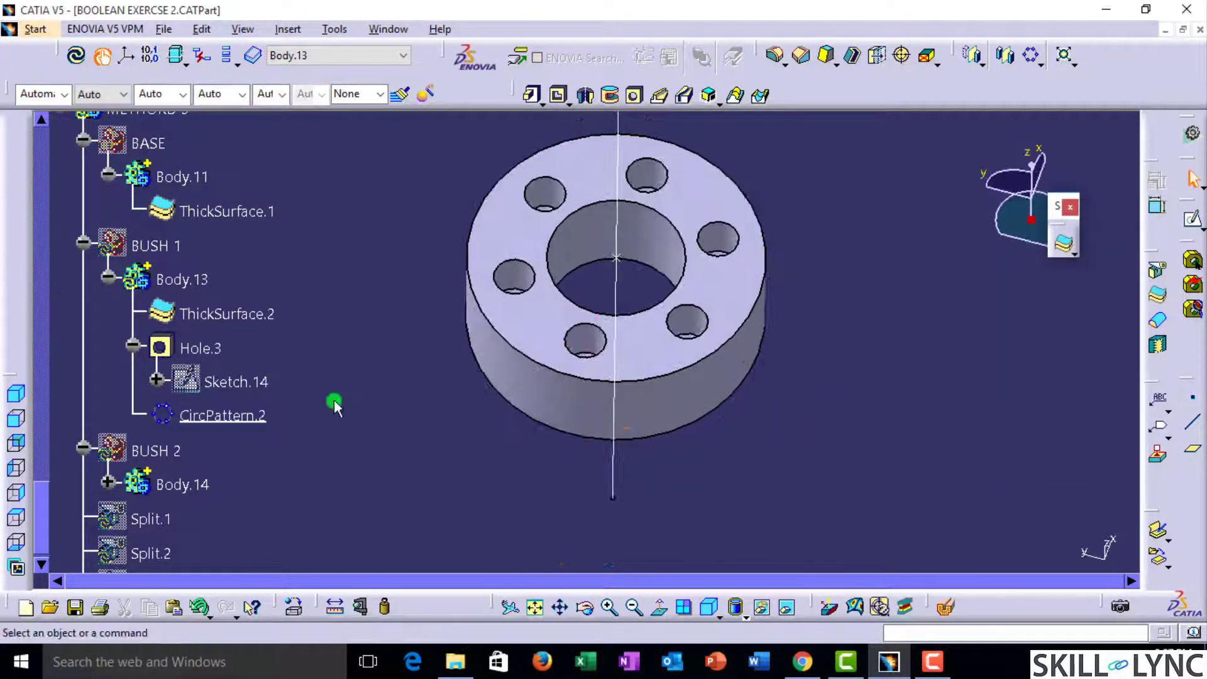
# Step: Chamfer the upper edges of all six patterned holes with a 1 mm length and 45° angle
pyautogui.moveTo(560, 434); pyautogui.dragTo(594, 421, button='middle')
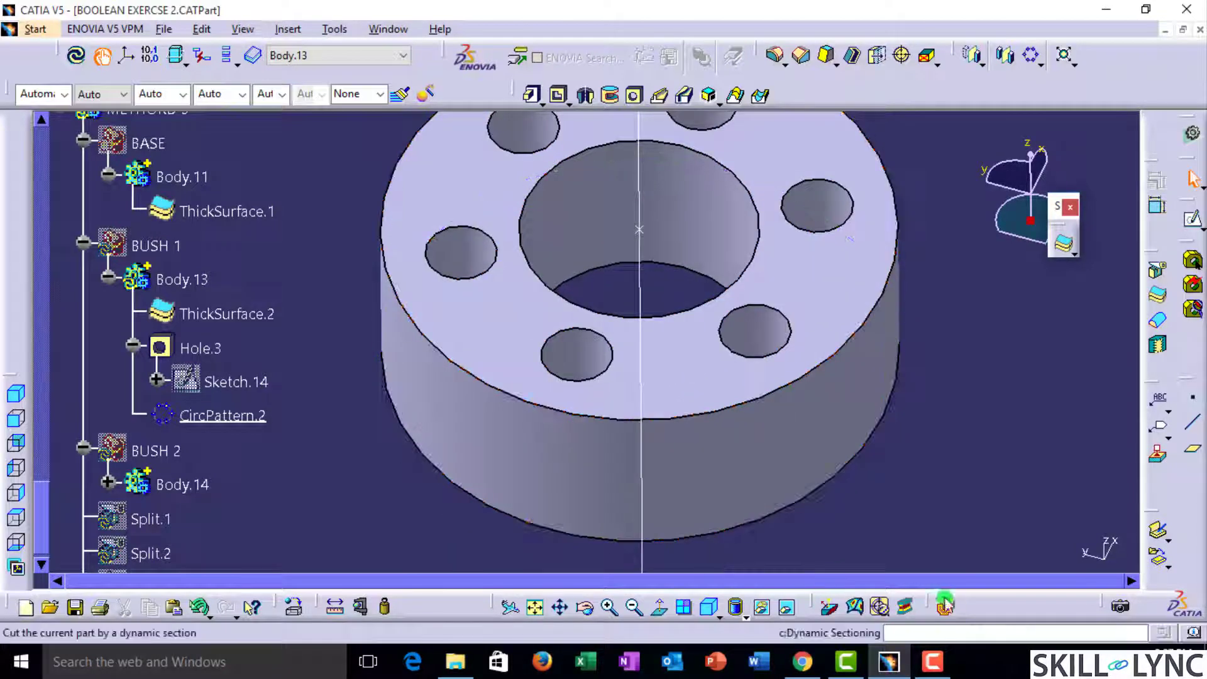
pyautogui.click(802, 55)
pyautogui.click(468, 225)
pyautogui.moveTo(488, 202); pyautogui.dragTo(490, 140, button='middle')
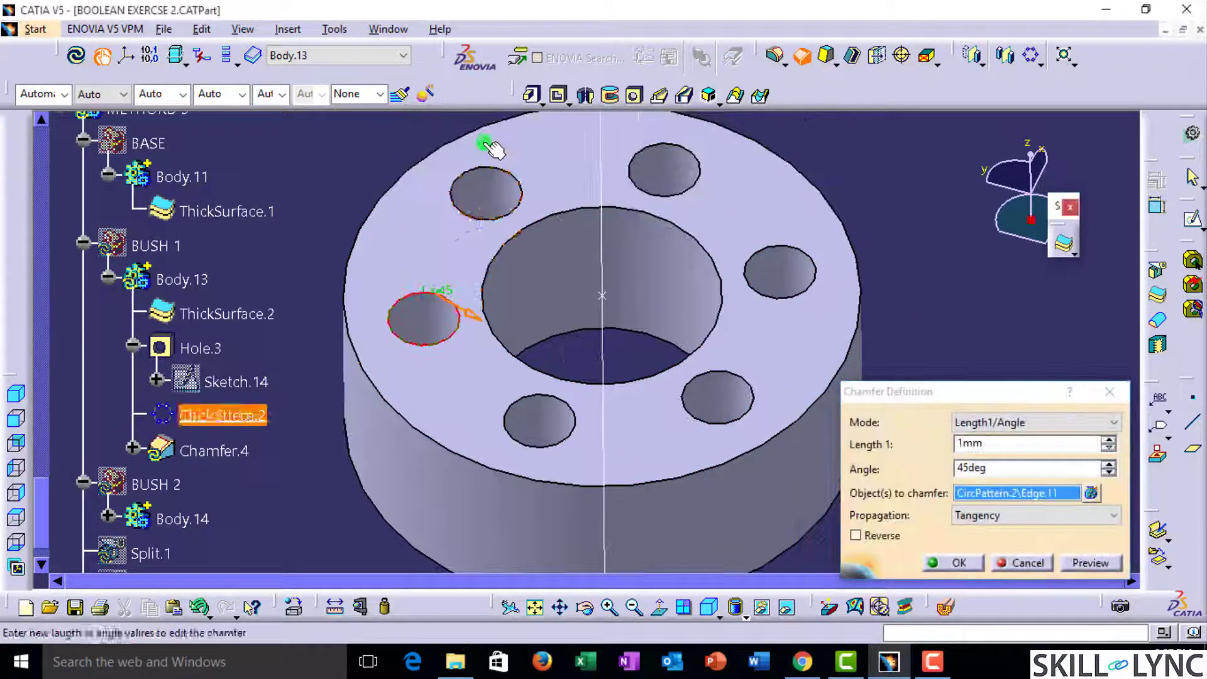
pyautogui.click(503, 175)
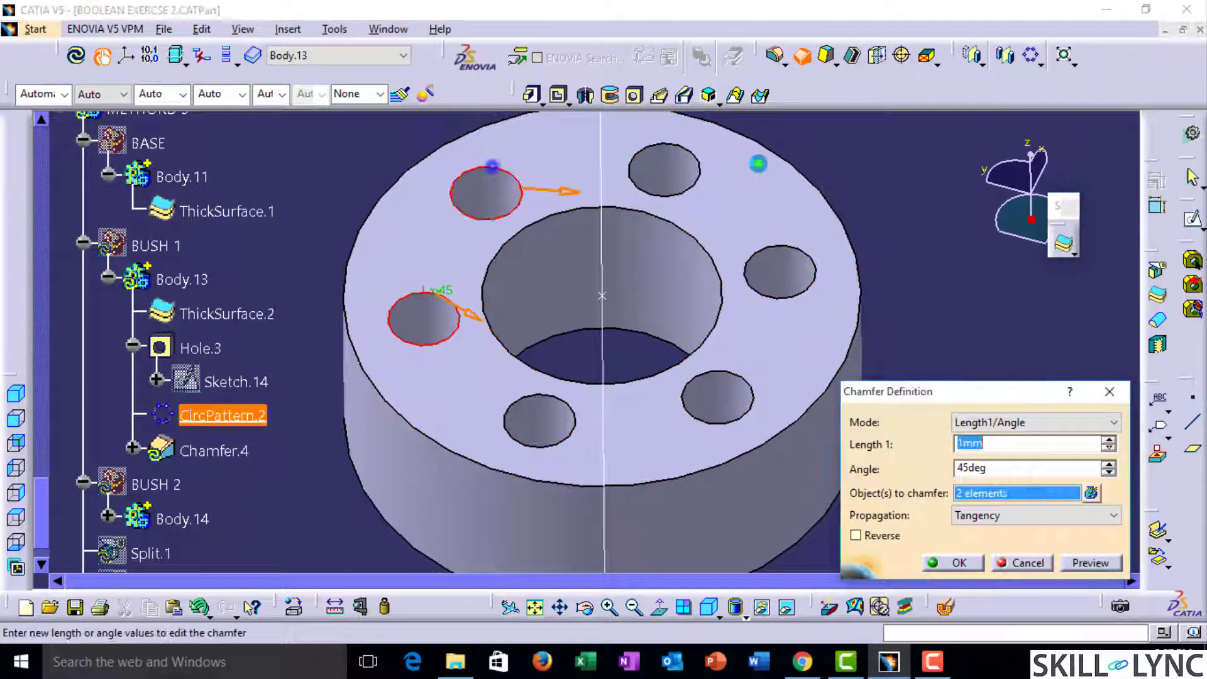
pyautogui.click(694, 157)
pyautogui.click(797, 248)
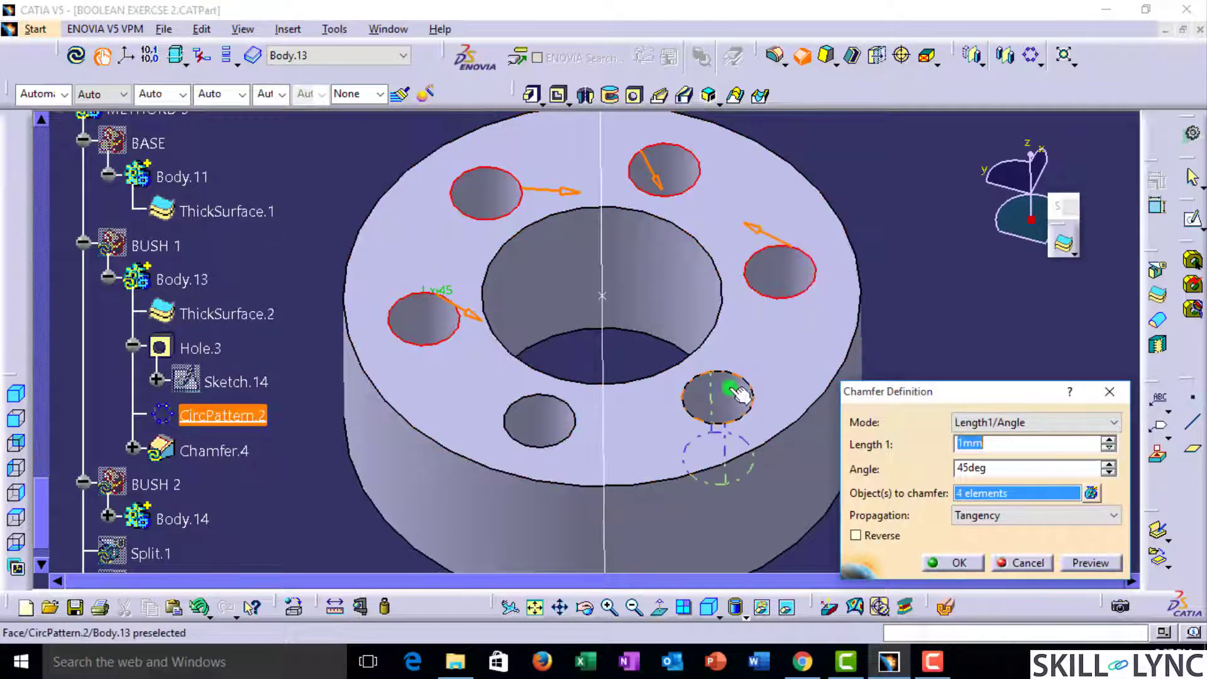
pyautogui.click(736, 377)
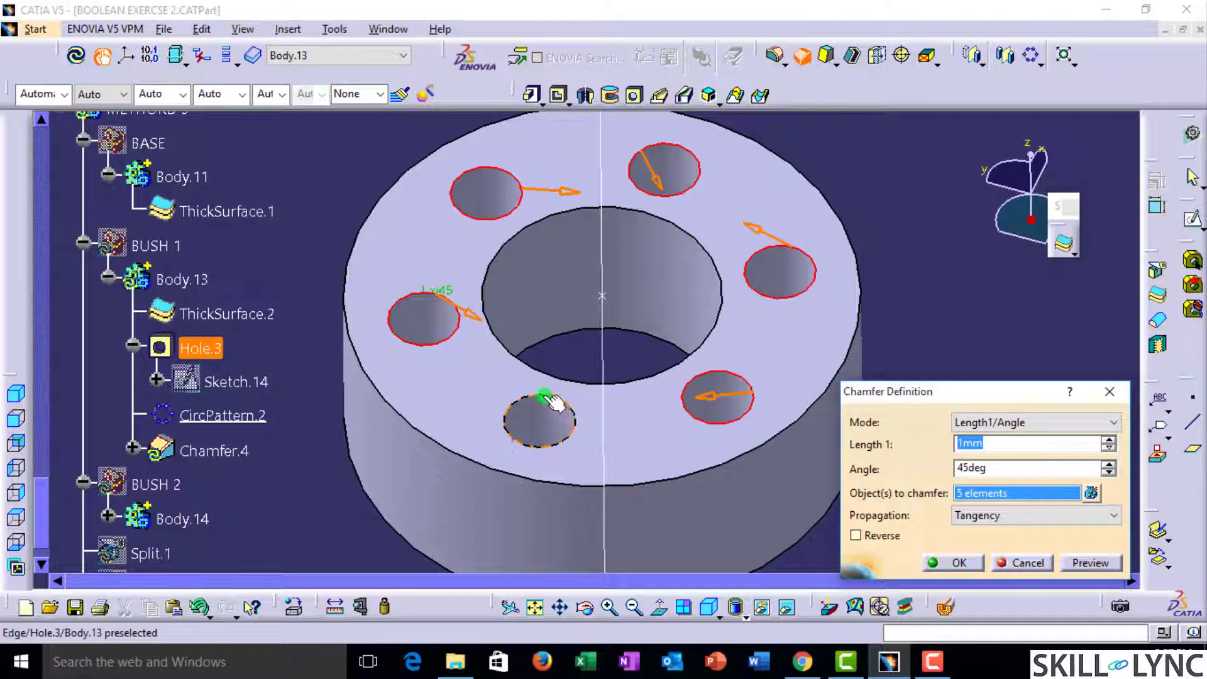
pyautogui.click(552, 401)
pyautogui.click(955, 562)
pyautogui.keyDown('ctrl'); pyautogui.moveTo(613, 375); pyautogui.dragTo(919, 461, button='middle'); pyautogui.keyUp('ctrl')
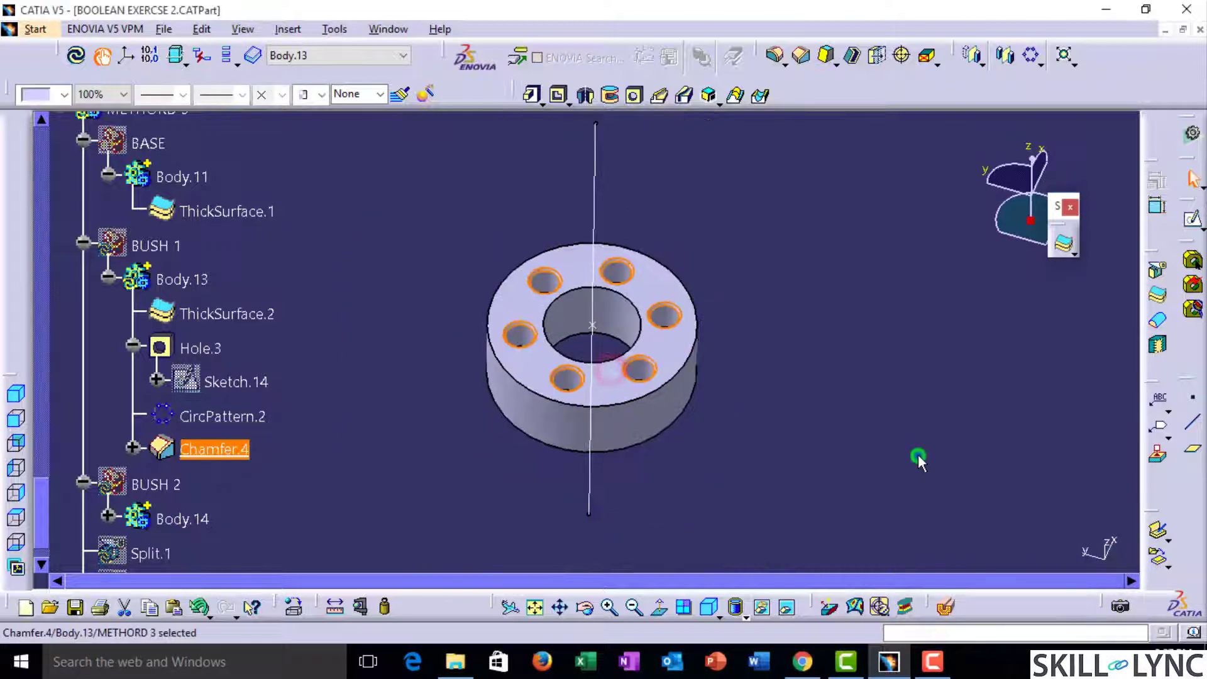
pyautogui.click(919, 460)
# Step: Define FIXING BUSHES as the in-work object to display the complete METHORD 3 part
pyautogui.scroll(-3, 251, 420)
pyautogui.rightClick(179, 386)
pyautogui.hotkey('ctrl', 'u')
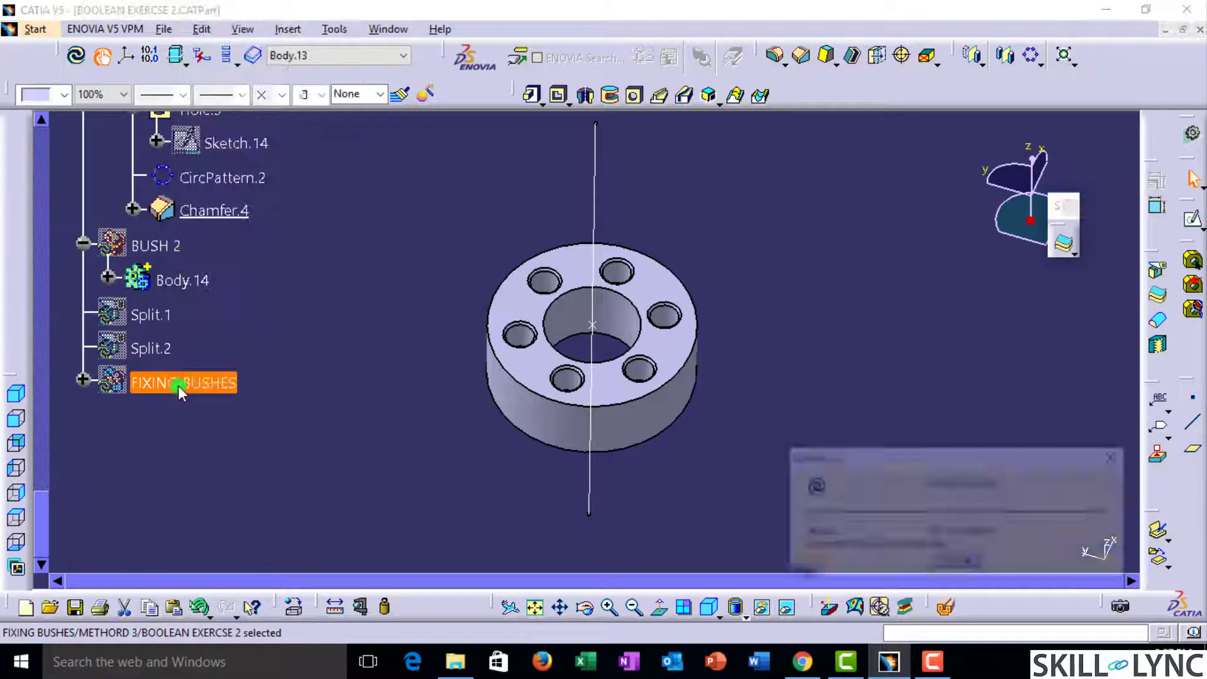
pyautogui.rightClick(178, 387)
pyautogui.press('d')
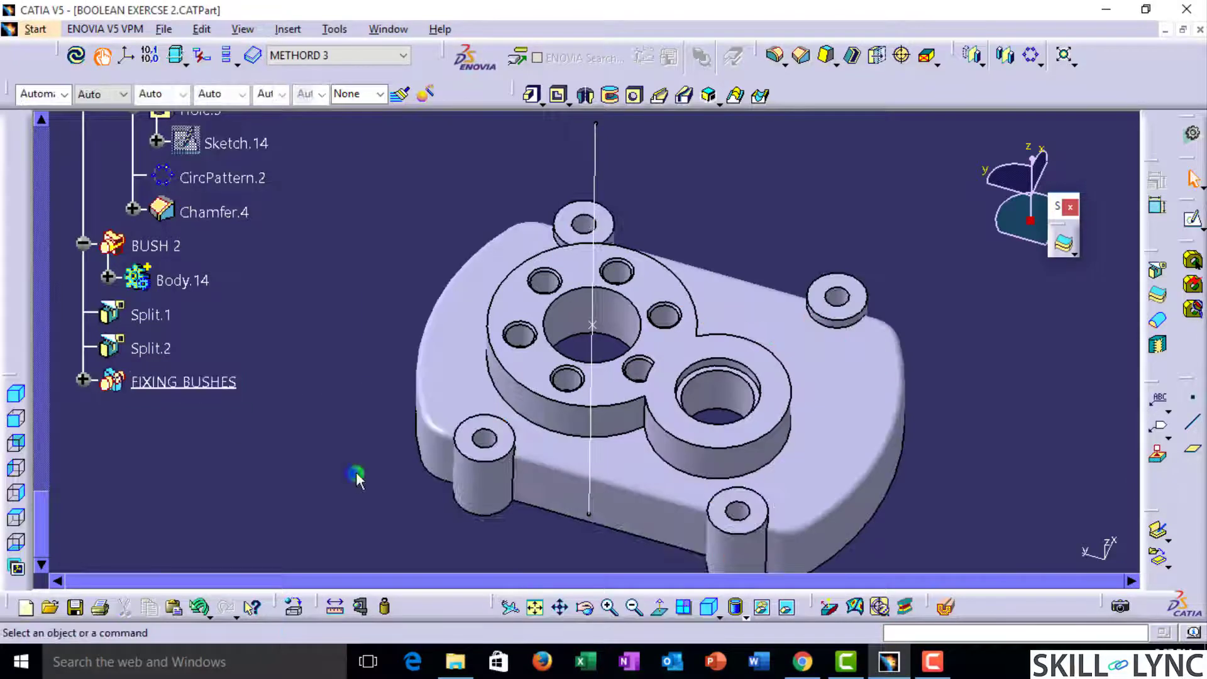
pyautogui.moveTo(561, 507); pyautogui.dragTo(690, 537, button='middle')
pyautogui.moveTo(690, 544); pyautogui.dragTo(436, 118)
pyautogui.moveTo(491, 281); pyautogui.dragTo(783, 112, button='middle')
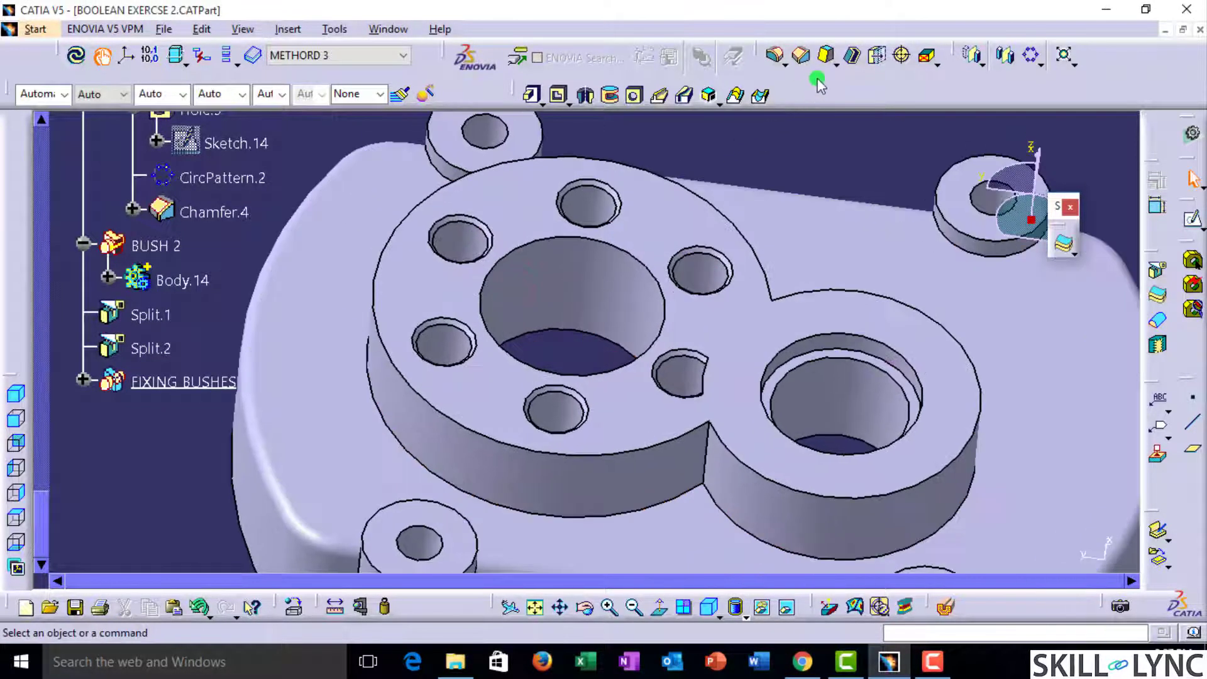
# Step: Apply a 3 mm edge fillet to the outer side faces of both main bushes, covering their upper edges and base junctions
pyautogui.click(775, 58)
pyautogui.moveTo(668, 436); pyautogui.dragTo(490, 285, button='middle')
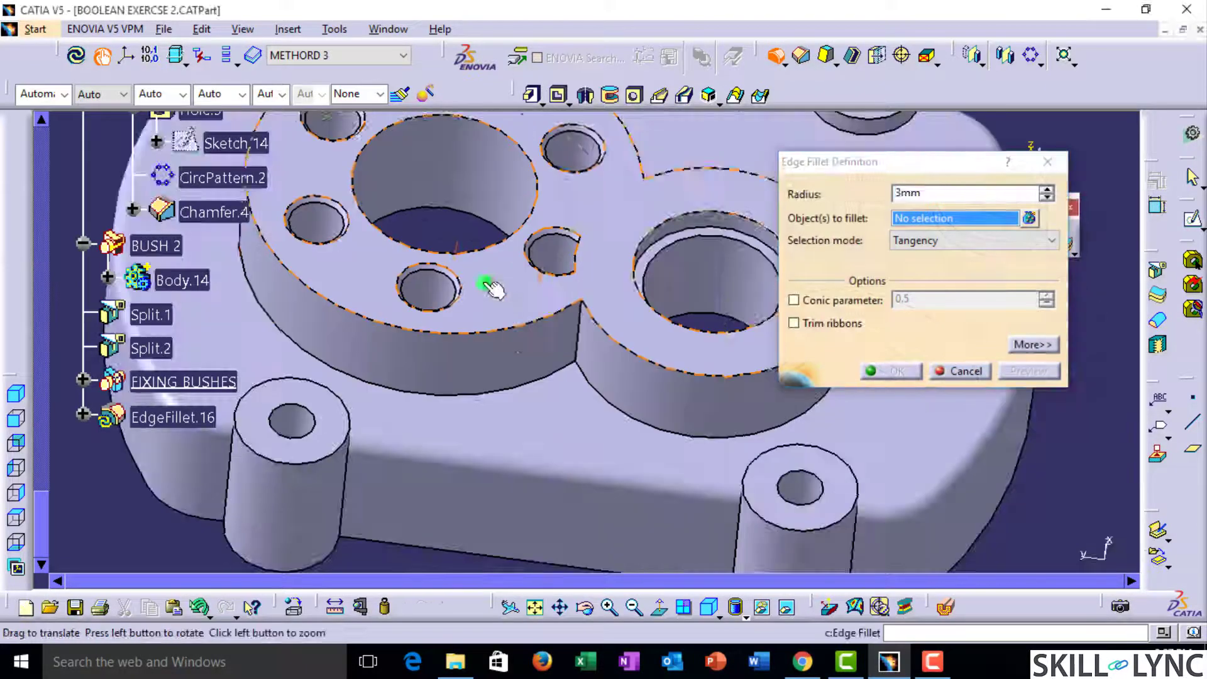
pyautogui.moveTo(528, 377); pyautogui.dragTo(593, 305, button='middle')
pyautogui.moveTo(463, 229); pyautogui.dragTo(598, 321, button='middle')
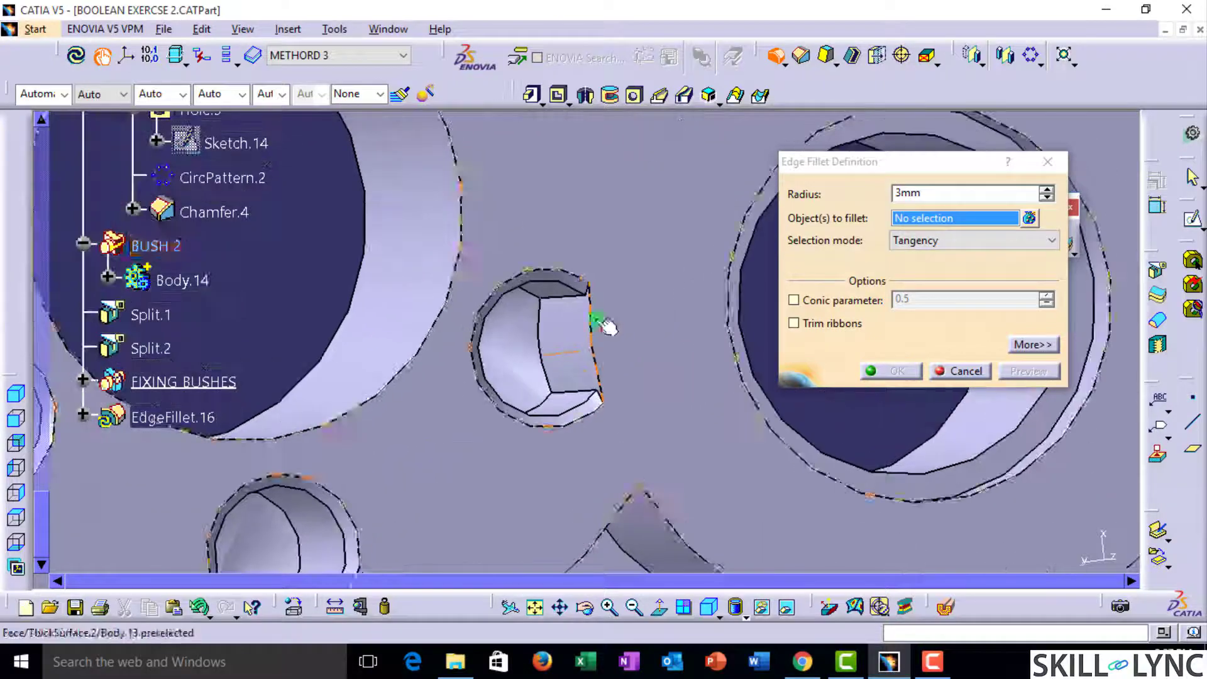
pyautogui.moveTo(590, 380); pyautogui.dragTo(512, 450, button='middle')
pyautogui.click(443, 454)
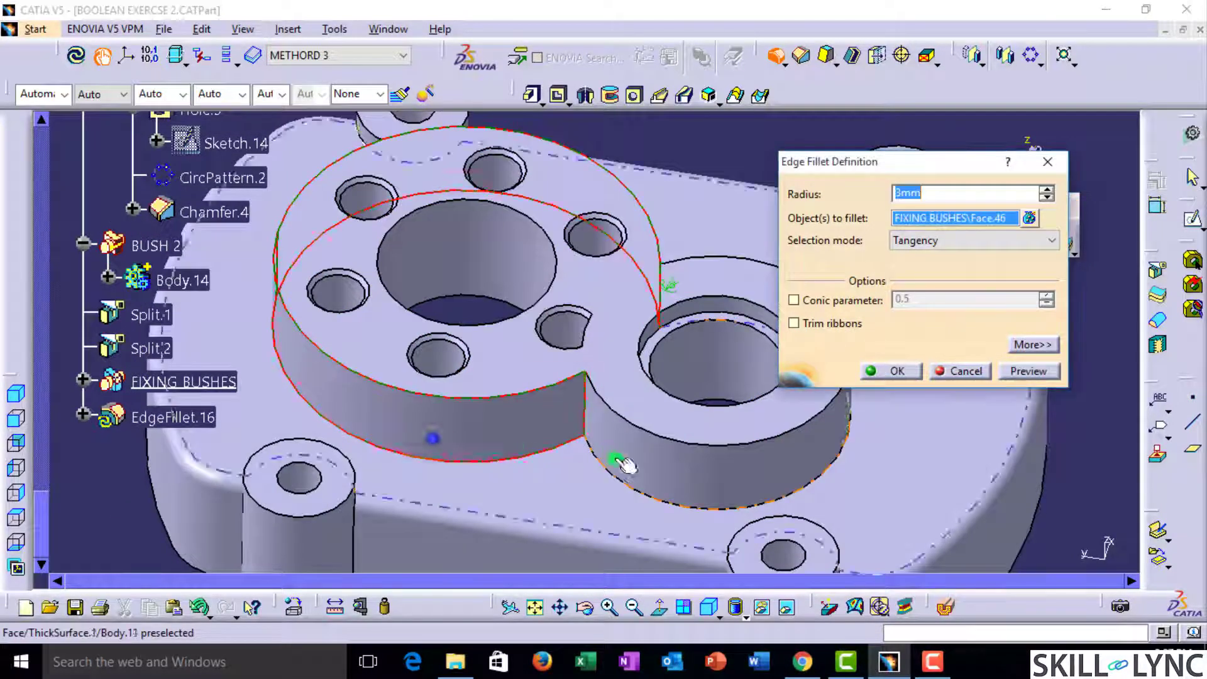
pyautogui.click(820, 480)
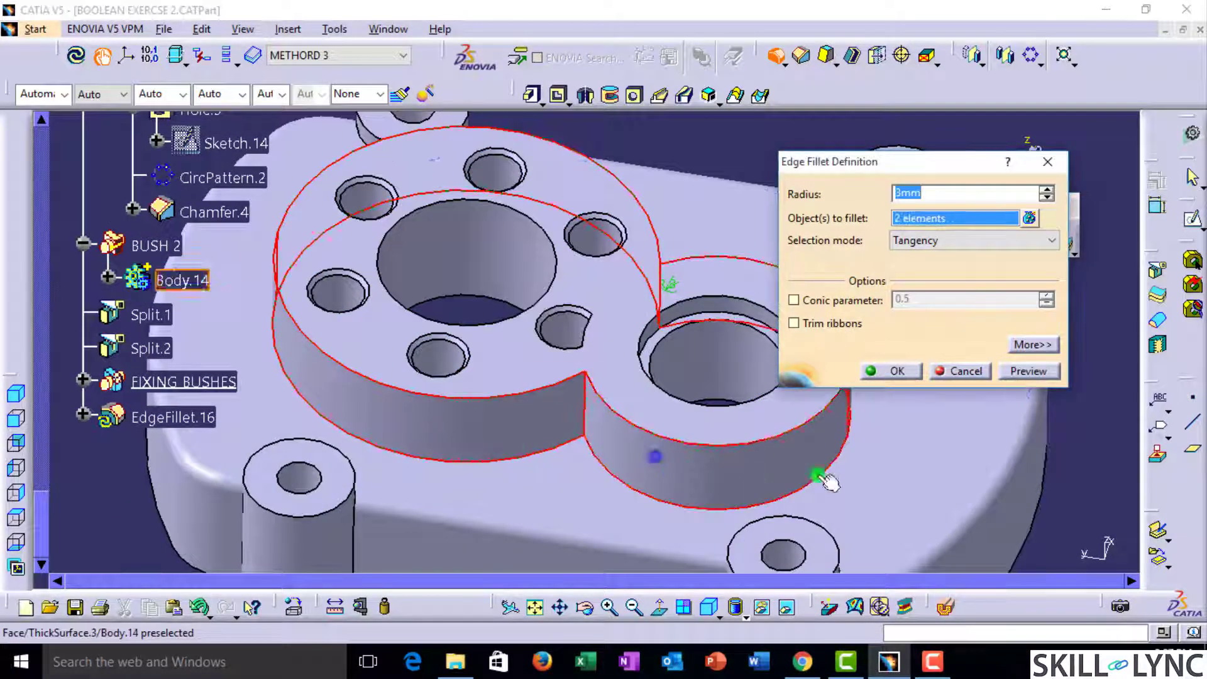
pyautogui.click(894, 371)
pyautogui.moveTo(531, 351); pyautogui.dragTo(550, 377, button='middle')
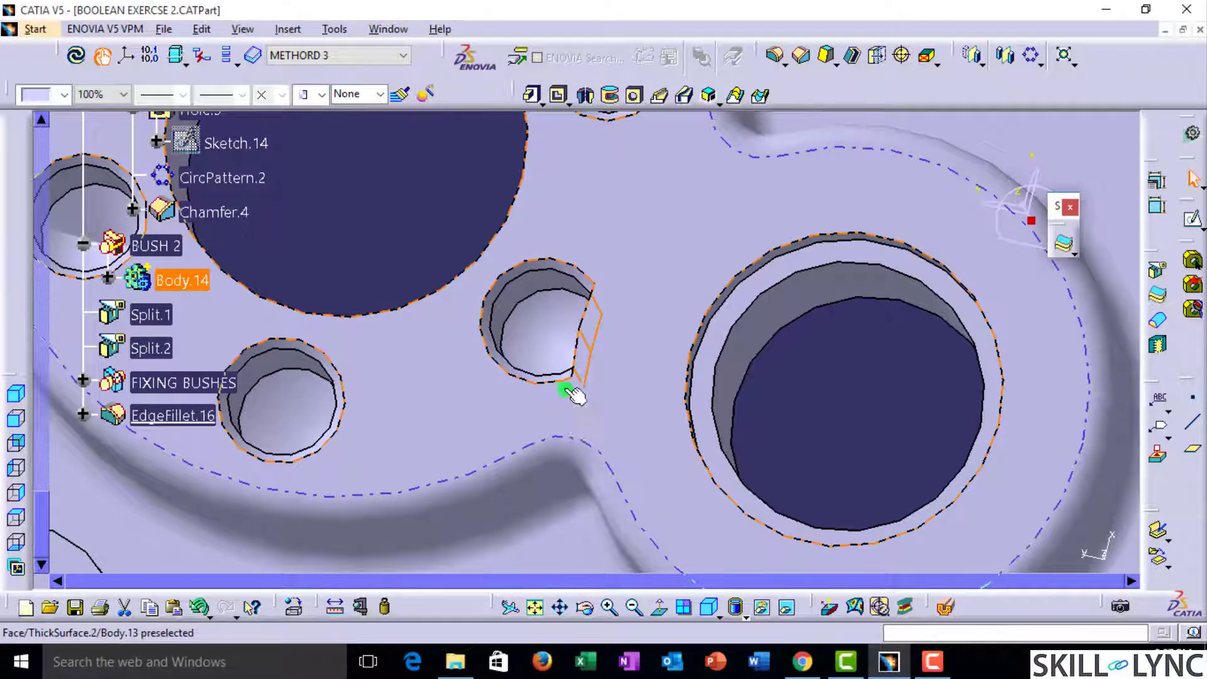
pyautogui.moveTo(573, 395); pyautogui.dragTo(800, 364, button='middle')
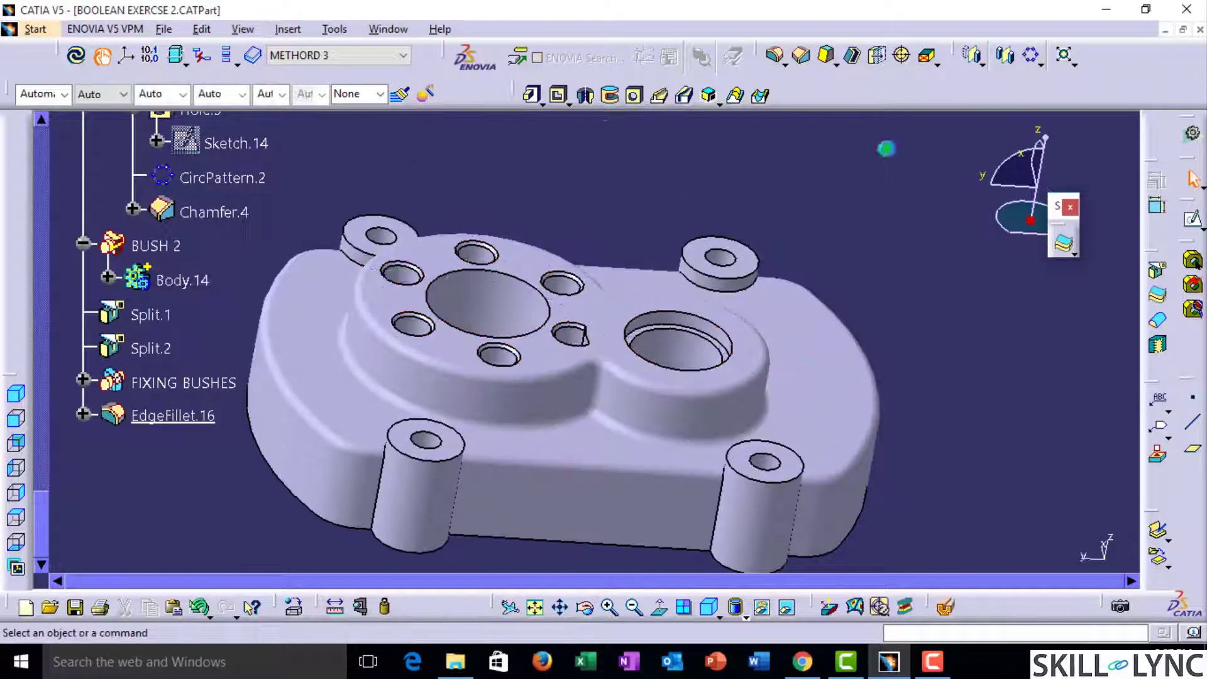
# Step: Apply a 3 mm edge fillet to the four fixing bushes' top faces and their junctions with the base
pyautogui.click(777, 57)
pyautogui.moveTo(463, 278); pyautogui.dragTo(690, 455, button='middle')
pyautogui.click(448, 427)
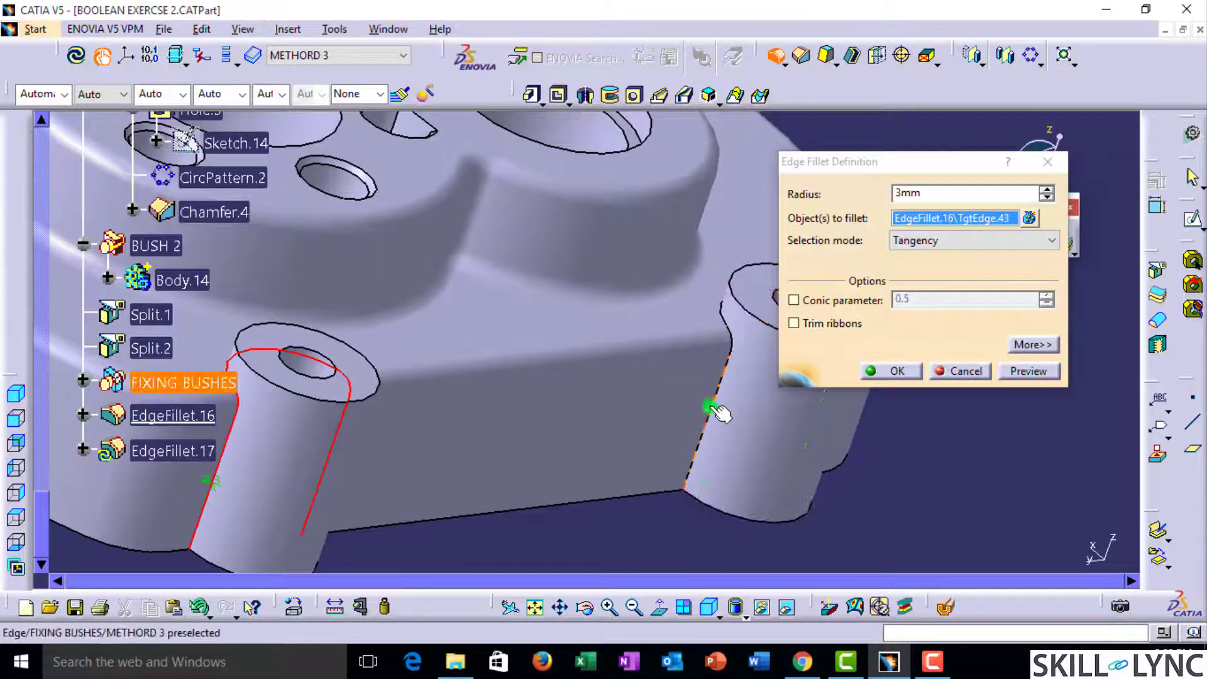
pyautogui.click(714, 409)
pyautogui.moveTo(479, 423); pyautogui.dragTo(625, 426, button='middle')
pyautogui.click(554, 393)
pyautogui.click(654, 381)
pyautogui.moveTo(386, 360); pyautogui.dragTo(553, 377, button='middle')
pyautogui.click(442, 351)
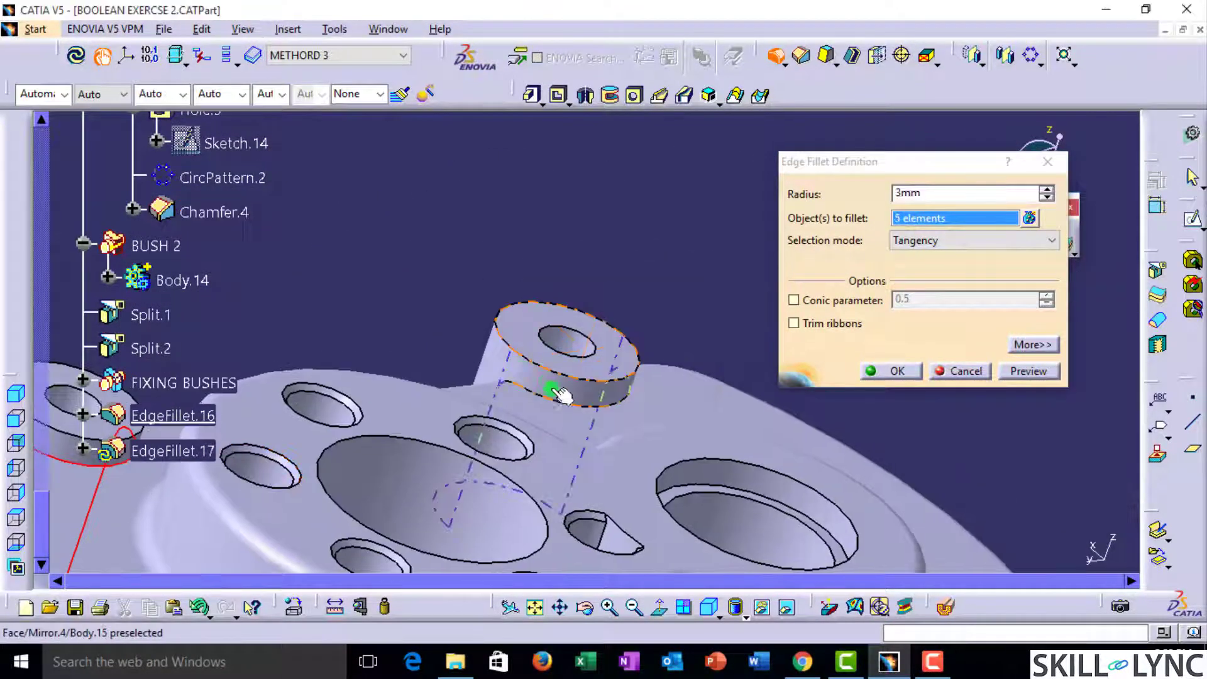
pyautogui.click(535, 333)
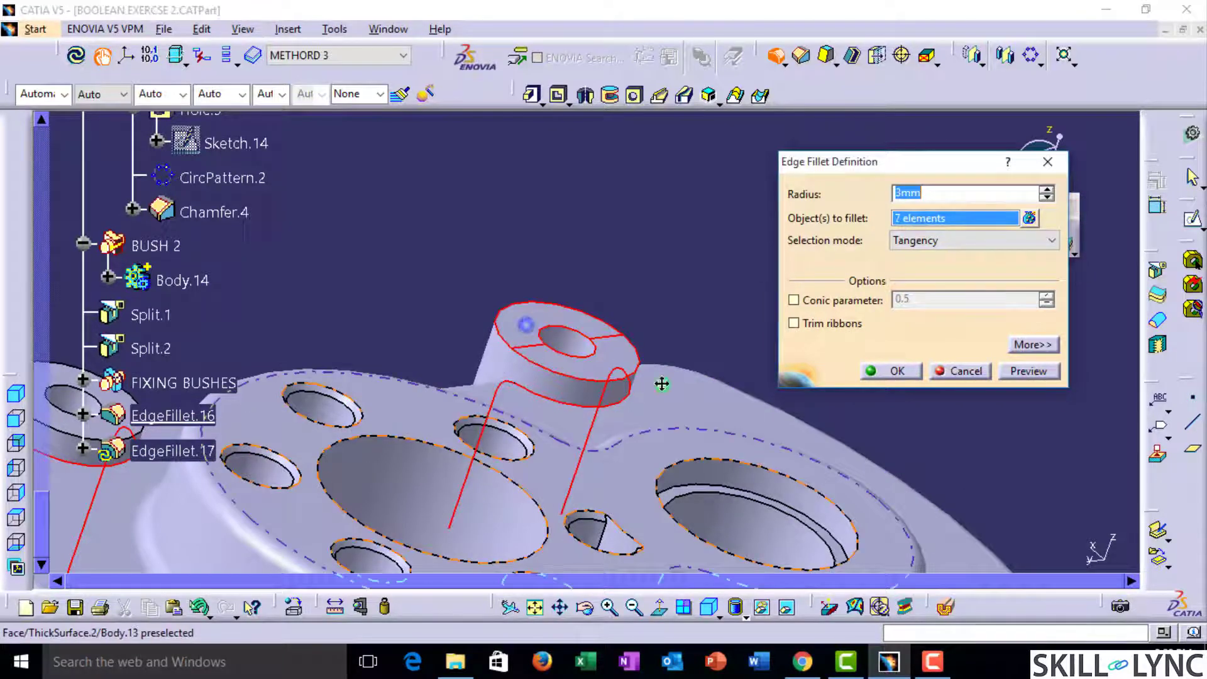
pyautogui.moveTo(655, 383); pyautogui.dragTo(466, 345, button='middle')
pyautogui.click(507, 337)
pyautogui.click(898, 376)
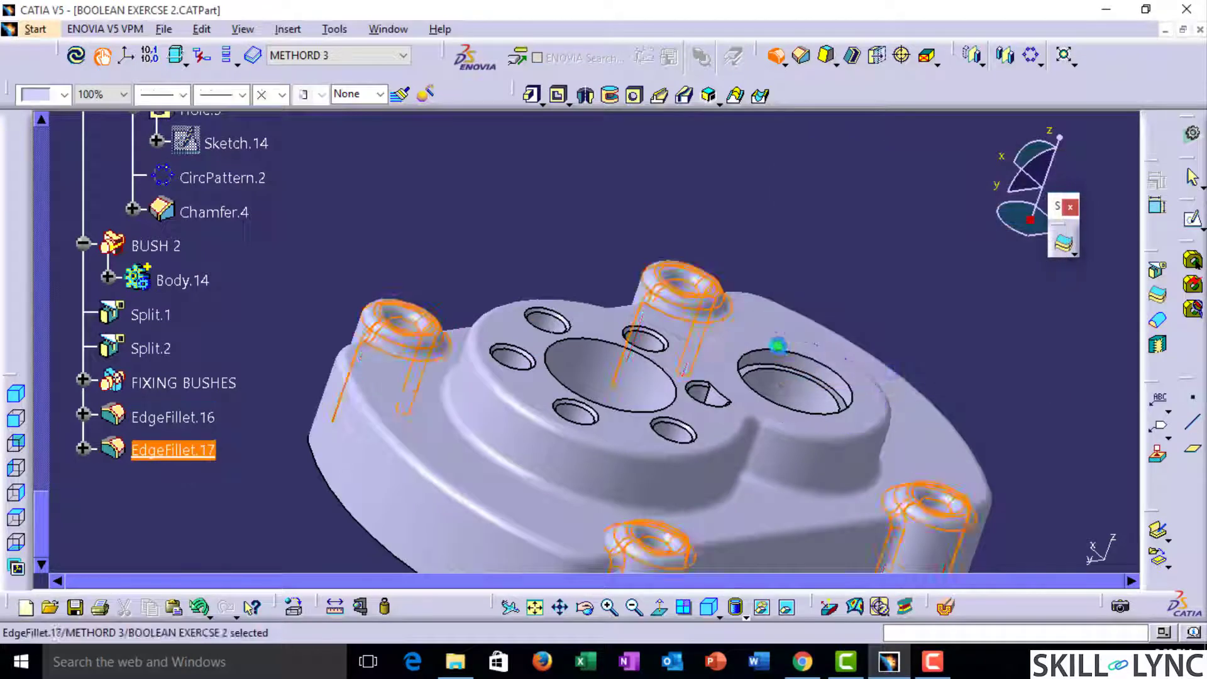
# Step: Inspect the filleted part, collapse the whole specification tree, and update the part
pyautogui.moveTo(775, 342); pyautogui.dragTo(642, 400, button='middle')
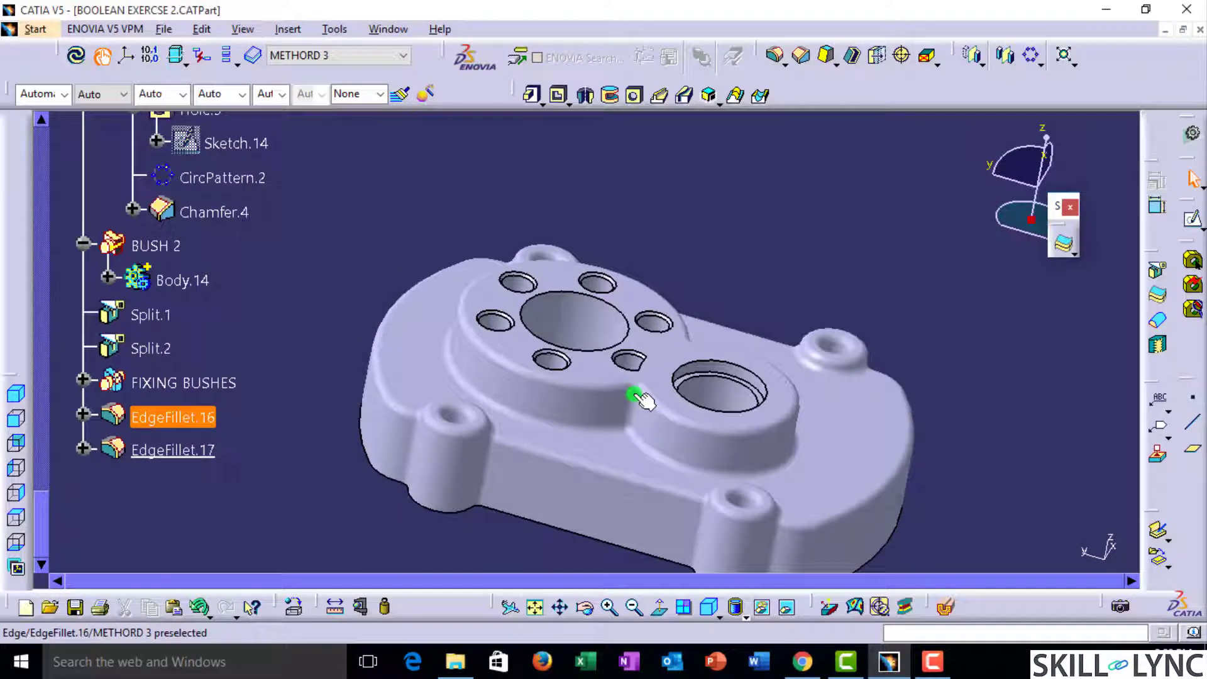
pyautogui.moveTo(652, 390); pyautogui.dragTo(762, 353, button='middle')
pyautogui.moveTo(690, 347); pyautogui.dragTo(496, 485, button='middle')
pyautogui.hotkey('alt', 'v')
pyautogui.press('x')
pyautogui.press('Return')
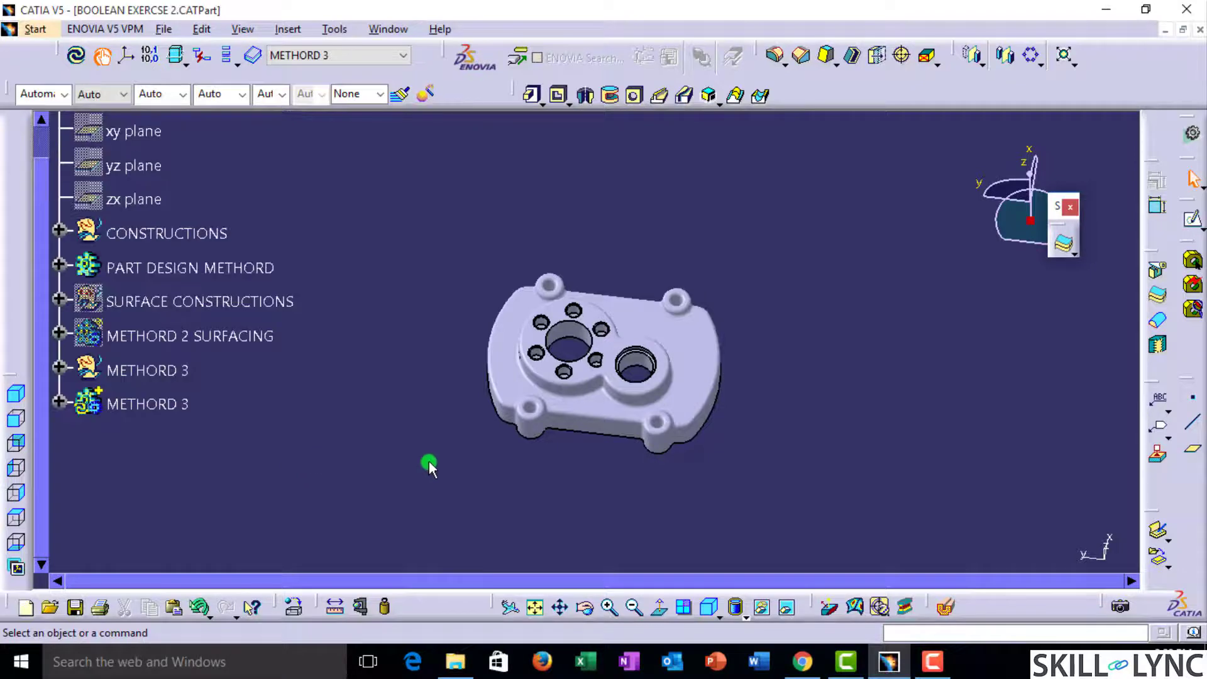
pyautogui.moveTo(429, 462); pyautogui.dragTo(597, 383, button='middle')
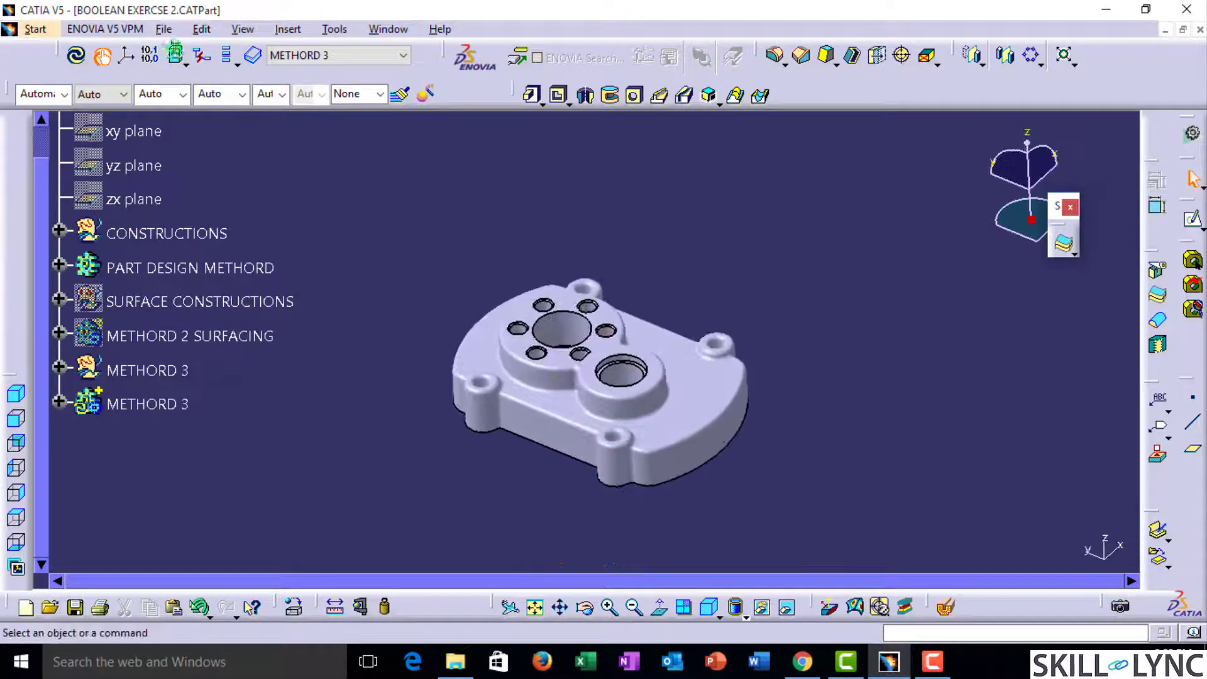
pyautogui.click(76, 55)
pyautogui.moveTo(429, 289); pyautogui.dragTo(487, 214, button='middle')
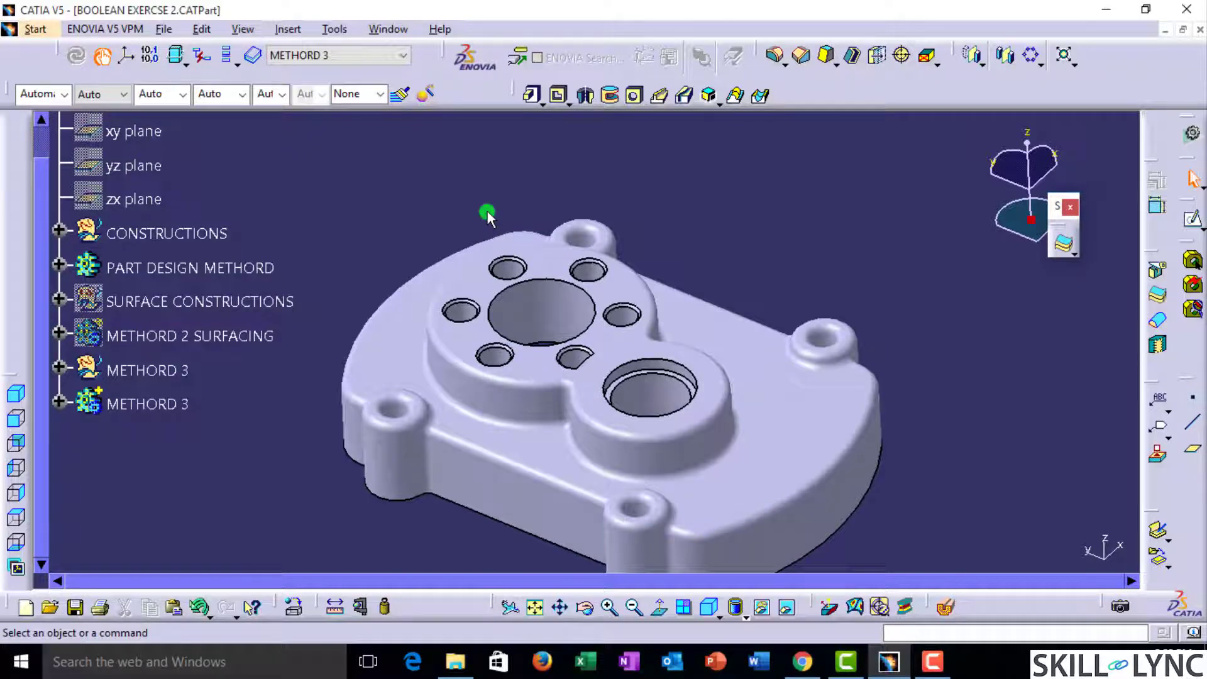
# Step: Review the boolean operations inside PART DESIGN METHORD, collapse its branch, and hide that body
pyautogui.click(214, 271)
pyautogui.moveTo(493, 381); pyautogui.dragTo(484, 340, button='middle')
pyautogui.click(59, 265)
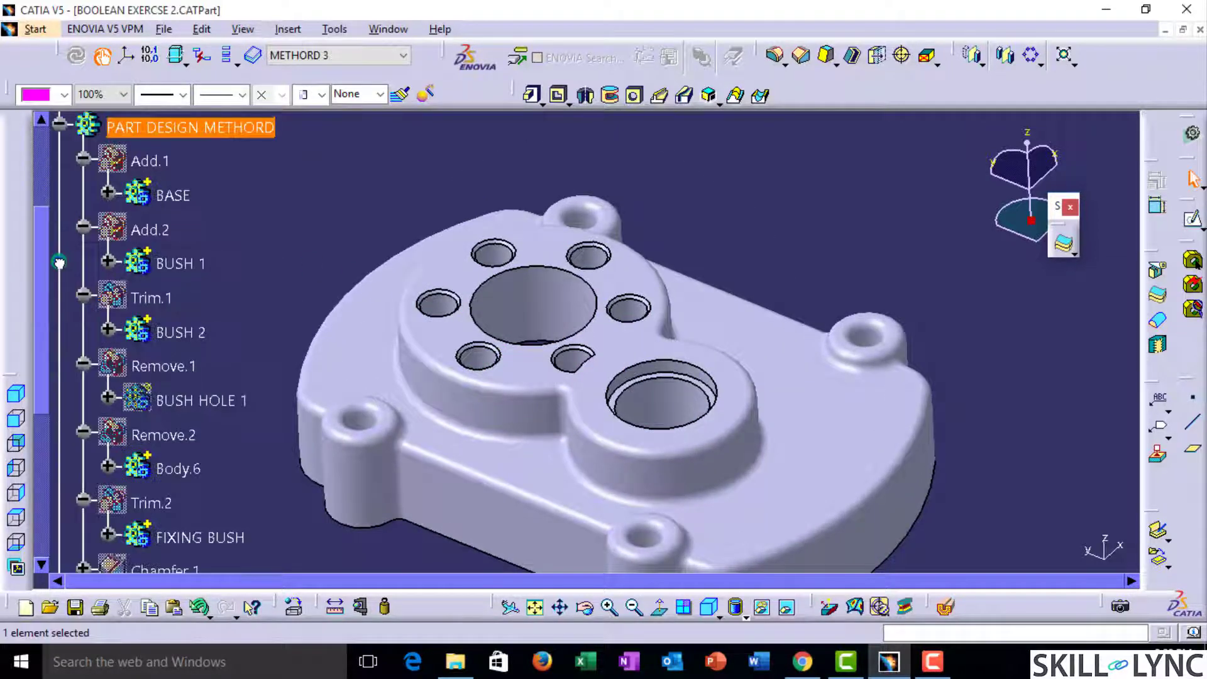
pyautogui.scroll(-2, 61, 272)
pyautogui.scroll(-2, 61, 272)
pyautogui.scroll(6, 61, 271)
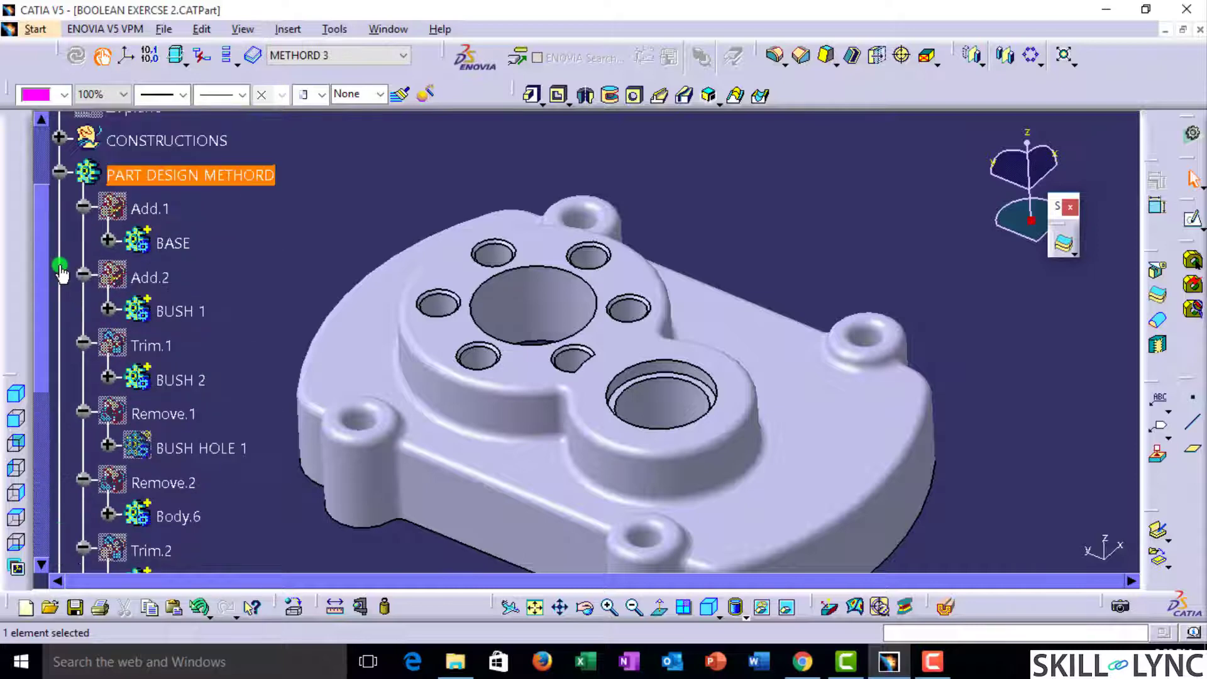
pyautogui.click(59, 267)
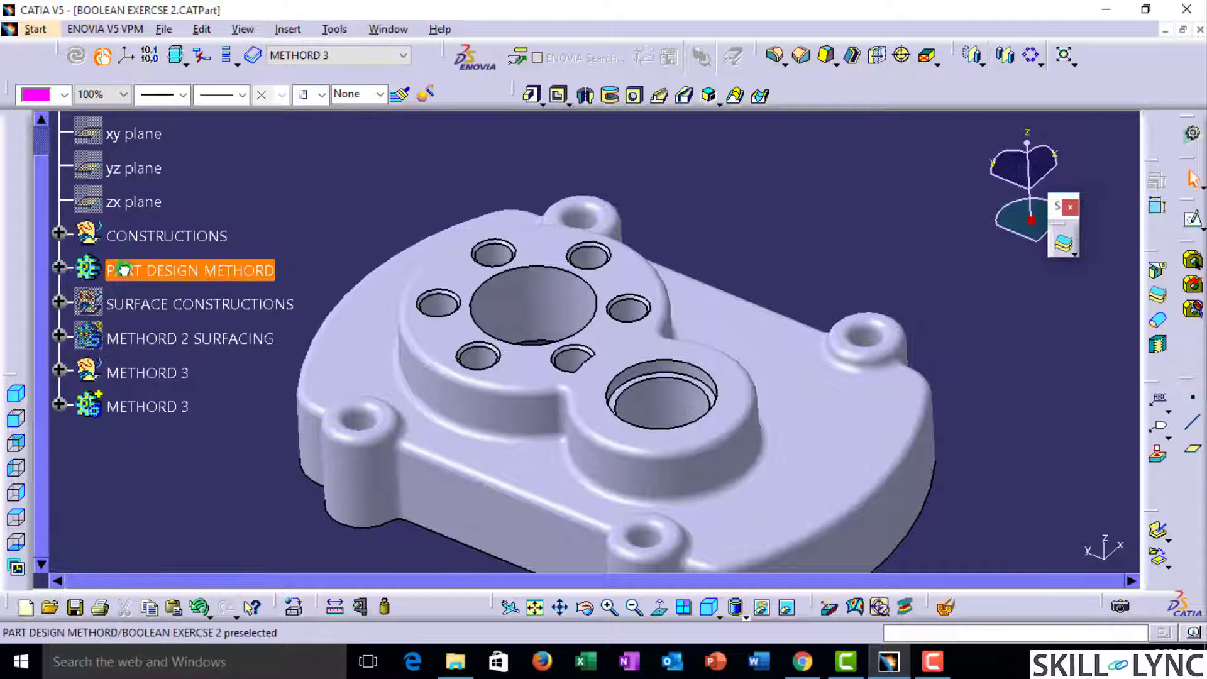
pyautogui.press('space')
# Step: Review the METHORD 3 body's structure from BASE to the final edge fillets, collapse its branch, and hide the body
pyautogui.click(60, 405)
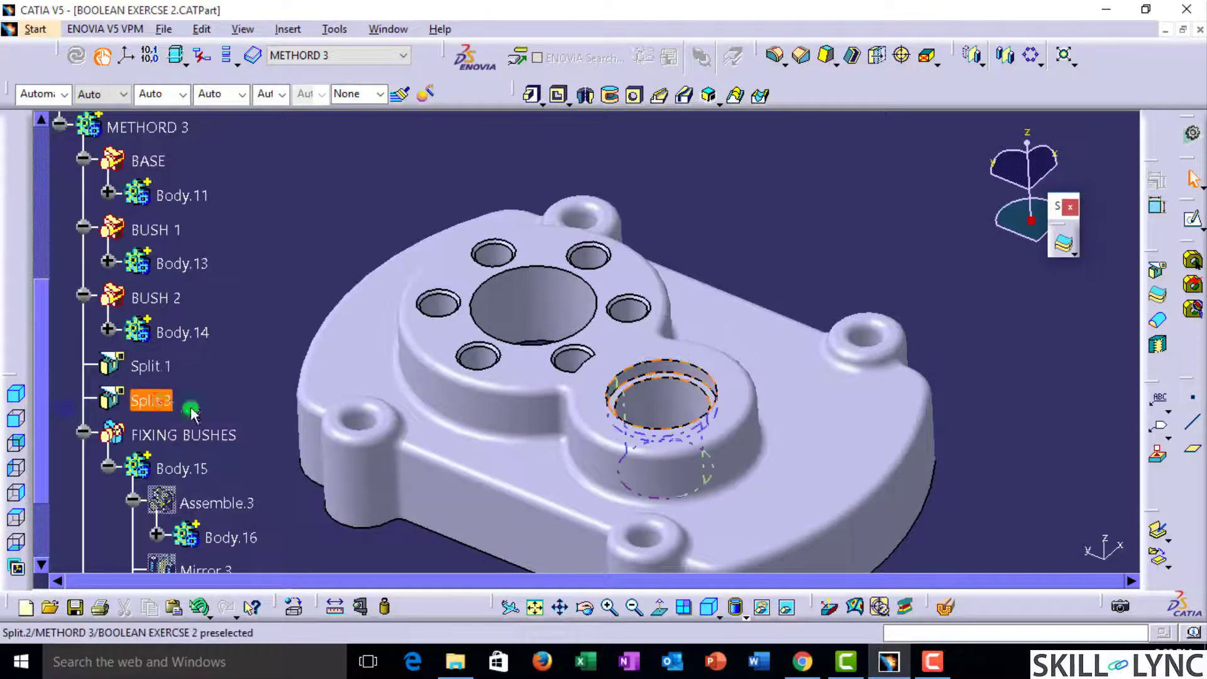
pyautogui.scroll(1, 128, 387)
pyautogui.scroll(-2, 129, 471)
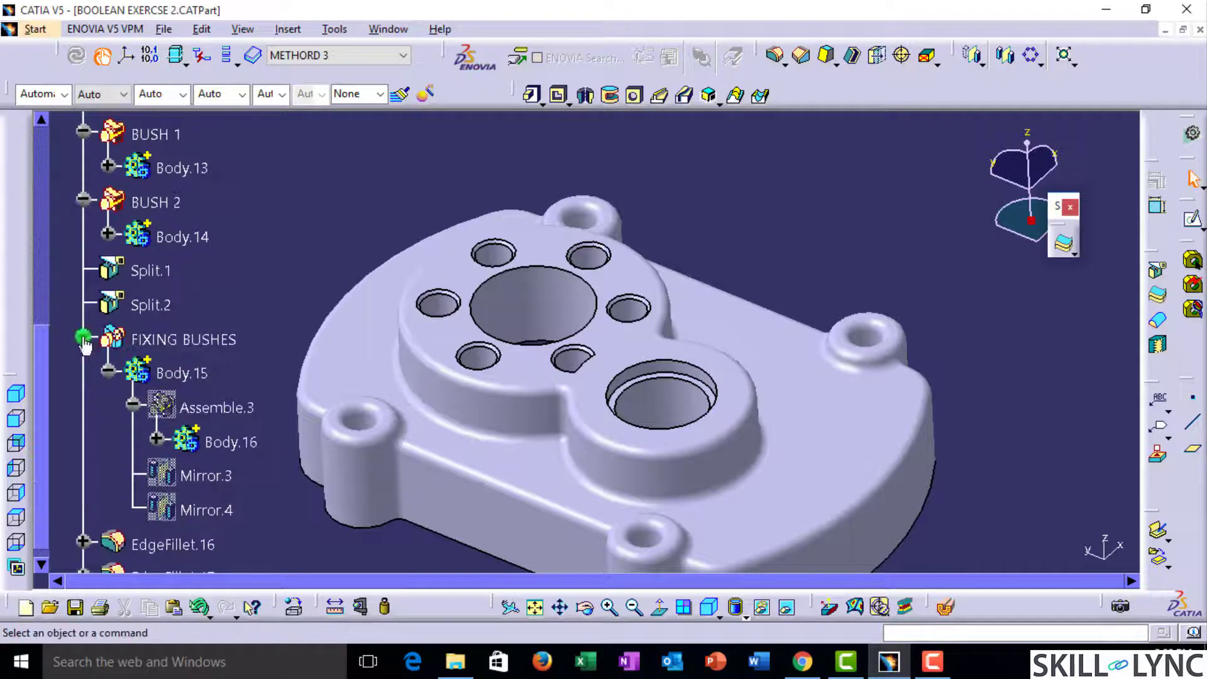
pyautogui.click(82, 337)
pyautogui.moveTo(267, 476); pyautogui.dragTo(278, 471, button='middle')
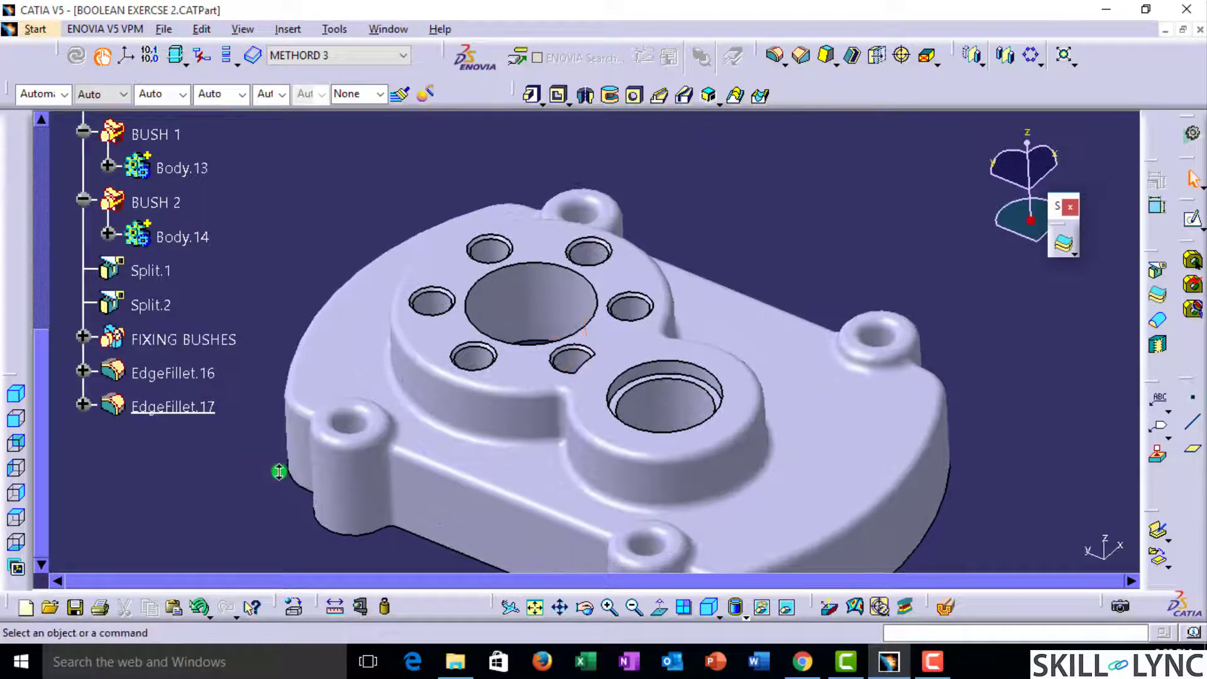
pyautogui.scroll(5, 281, 476)
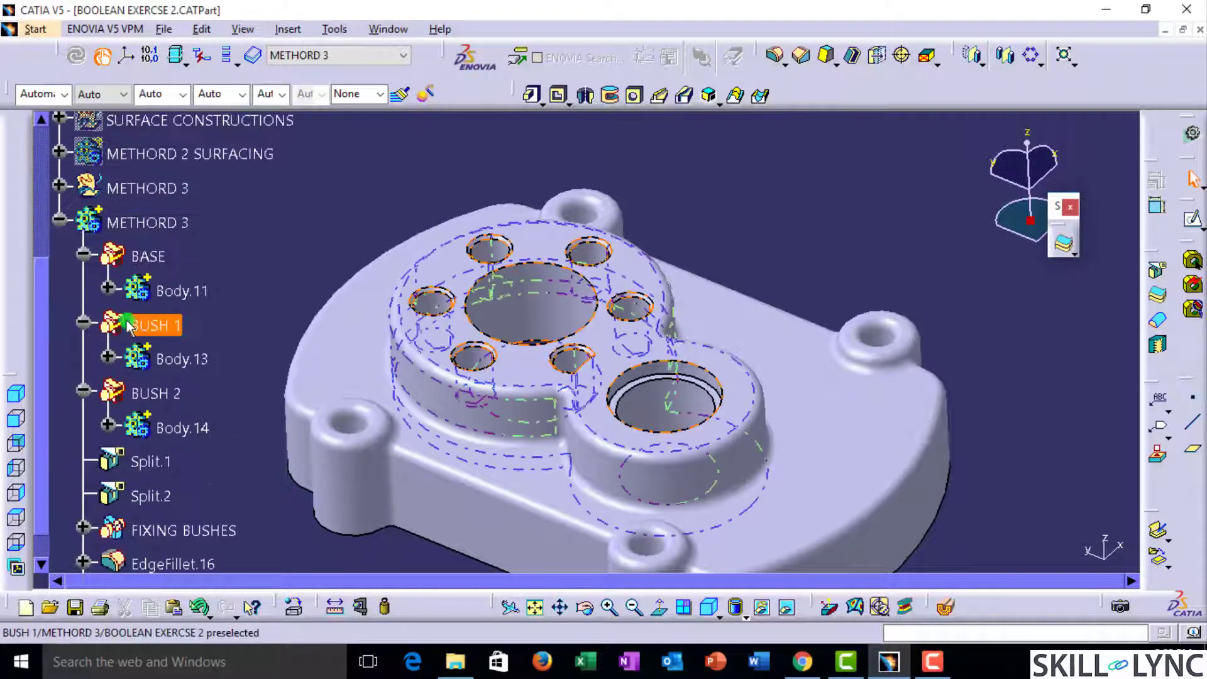
pyautogui.click(59, 218)
pyautogui.click(129, 225)
pyautogui.press('space')
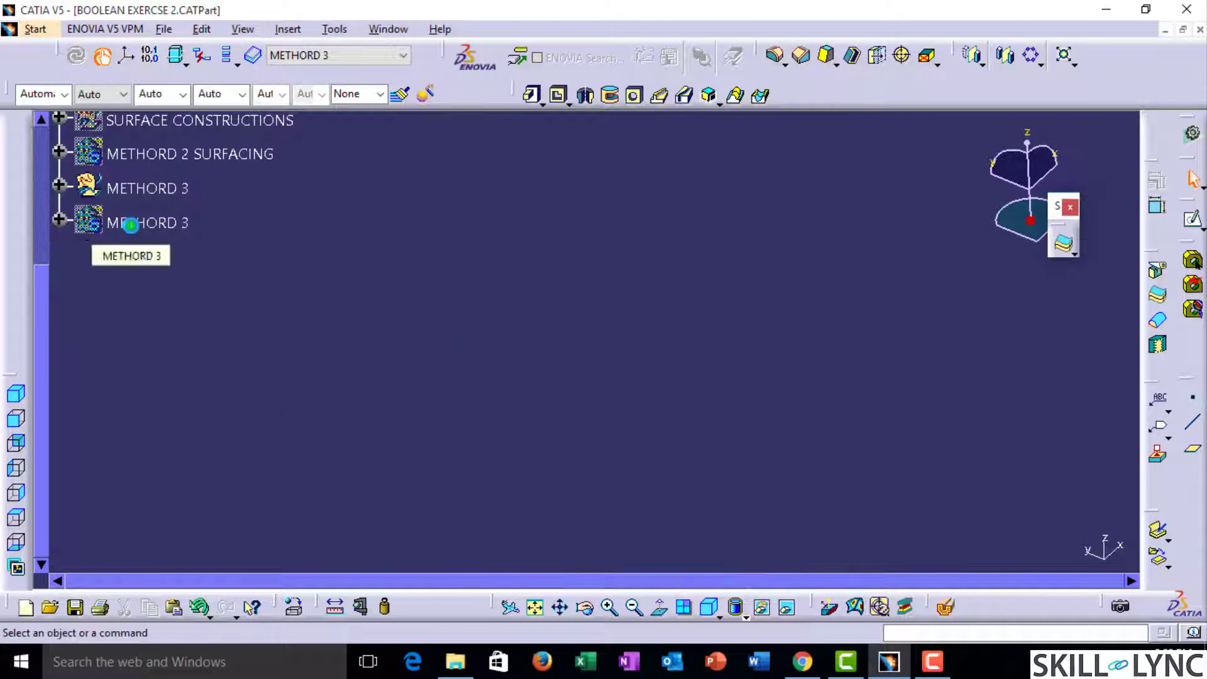
# Step: Show the METHORD 2 SURFACING body and examine its bushes and holes from several angles
pyautogui.scroll(3, 231, 286)
pyautogui.click(201, 252)
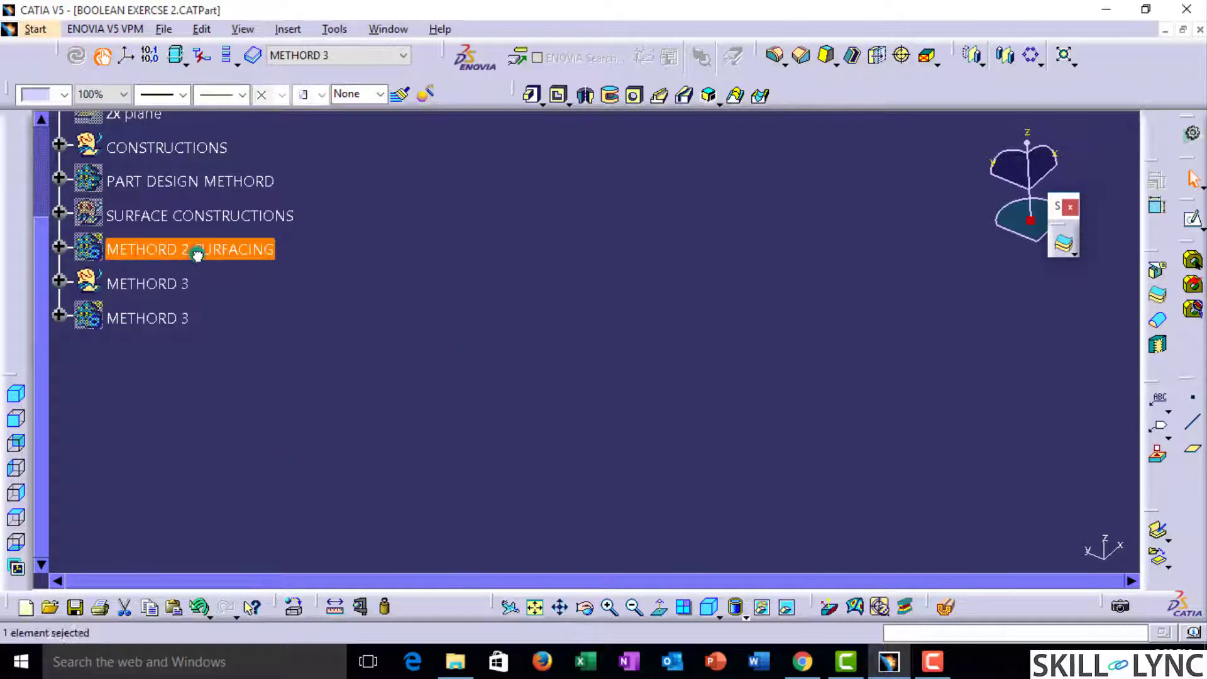
pyautogui.press('space')
pyautogui.moveTo(455, 356); pyautogui.dragTo(495, 339, button='middle')
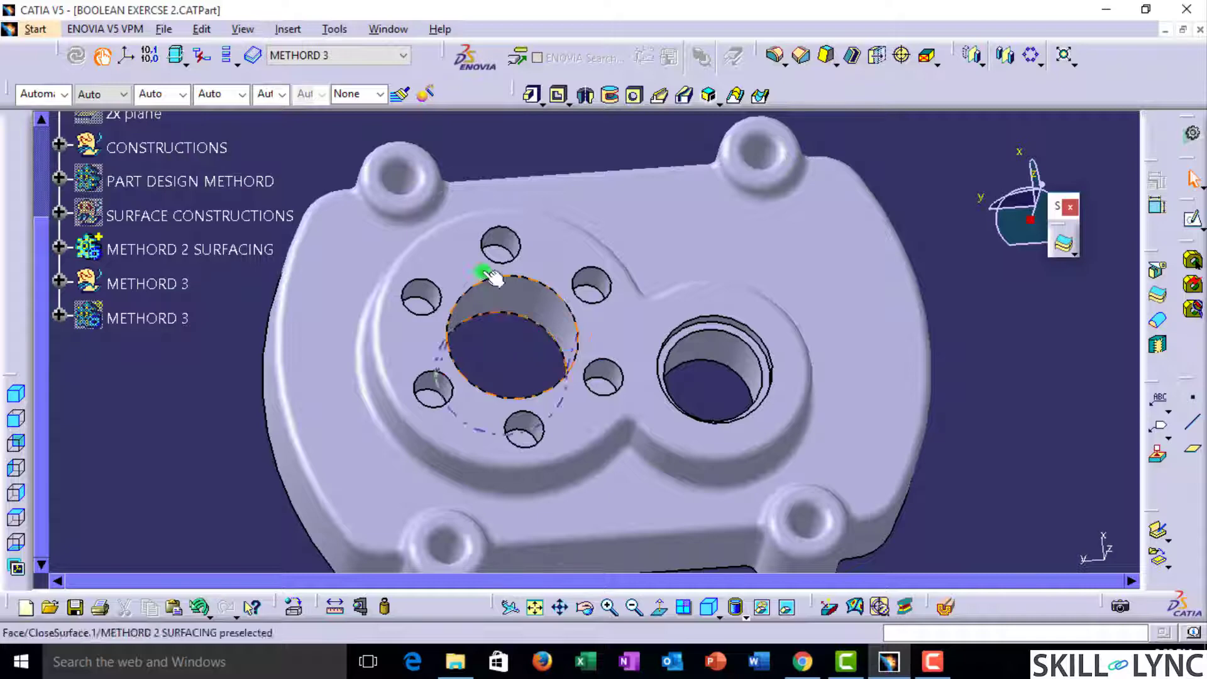
pyautogui.moveTo(485, 270); pyautogui.dragTo(598, 354, button='middle')
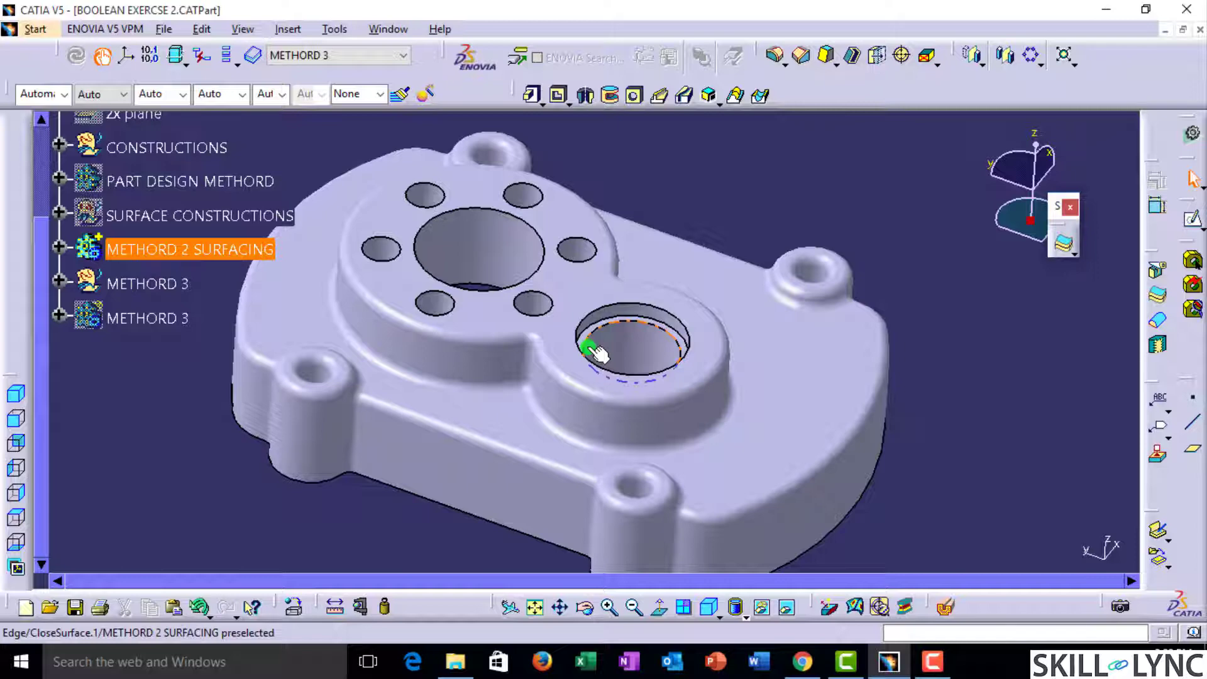
pyautogui.scroll(1, 654, 534)
pyautogui.moveTo(647, 363); pyautogui.dragTo(772, 463, button='middle')
pyautogui.moveTo(759, 333); pyautogui.dragTo(698, 469, button='middle')
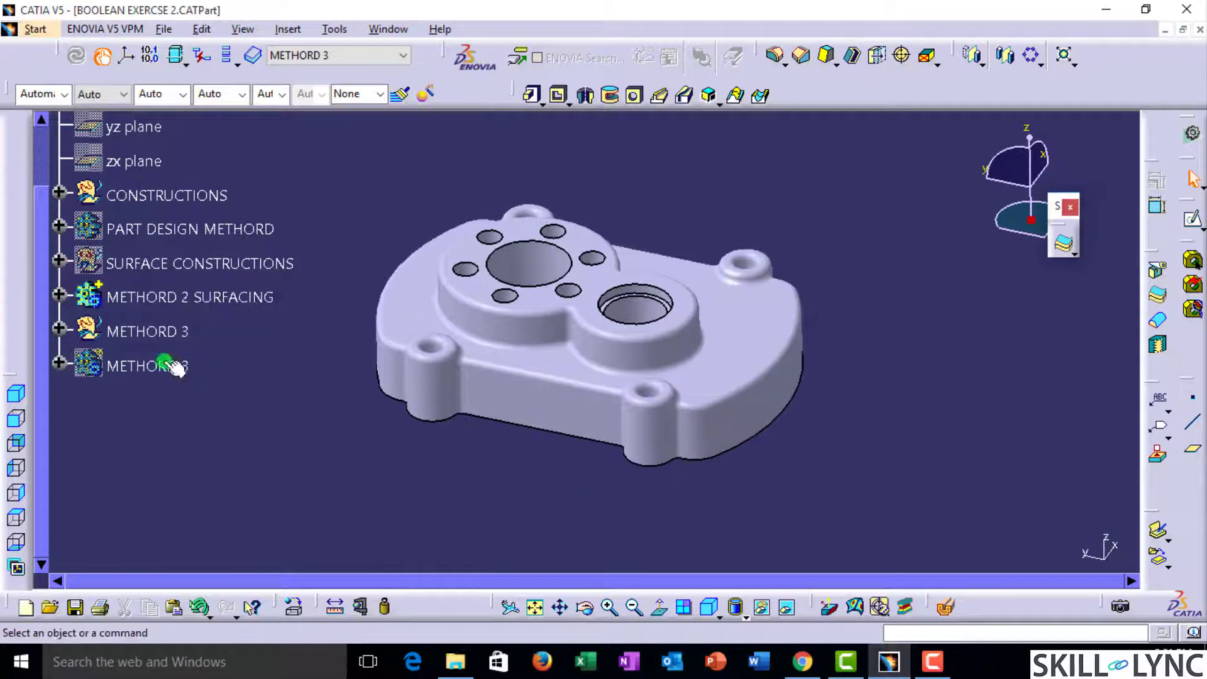
# Step: Examine METHORD 2 SURFACING and its CloseSurface.1 feature in the tree and model, and collapse the branch again
pyautogui.click(59, 297)
pyautogui.click(185, 296)
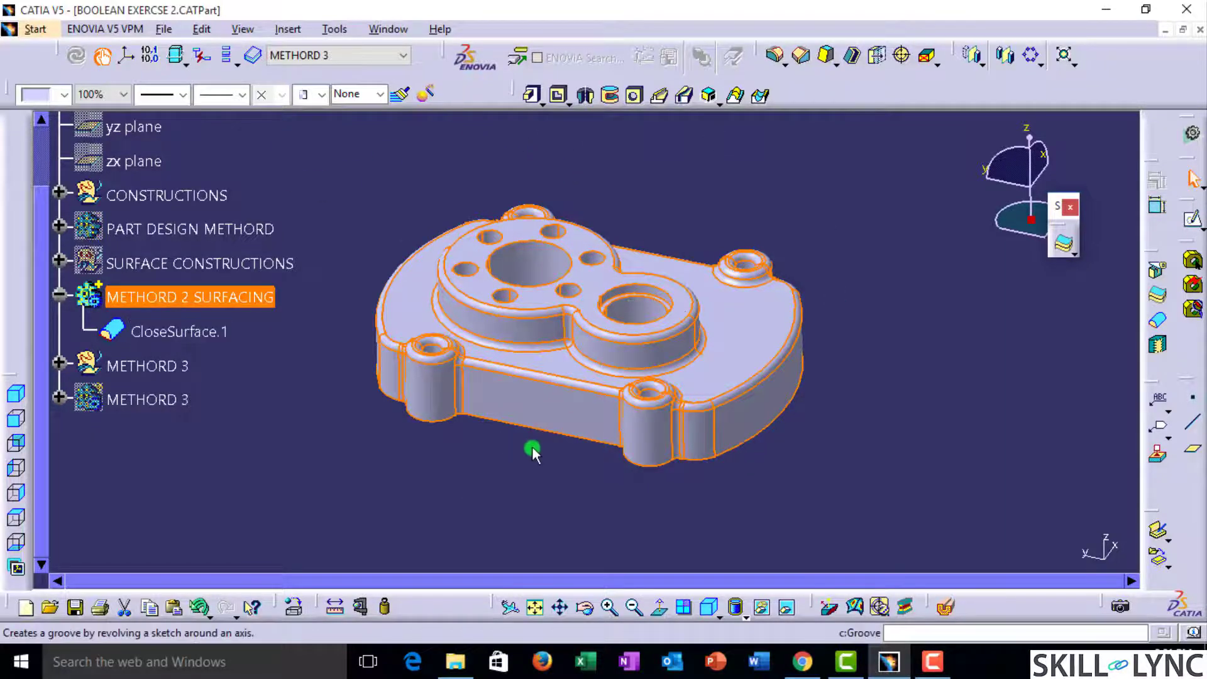
pyautogui.moveTo(532, 446)
pyautogui.mouseDown(button='middle')
pyautogui.moveTo(512, 458)
pyautogui.moveTo(606, 393)
pyautogui.moveTo(554, 453)
pyautogui.mouseUp(button='middle')
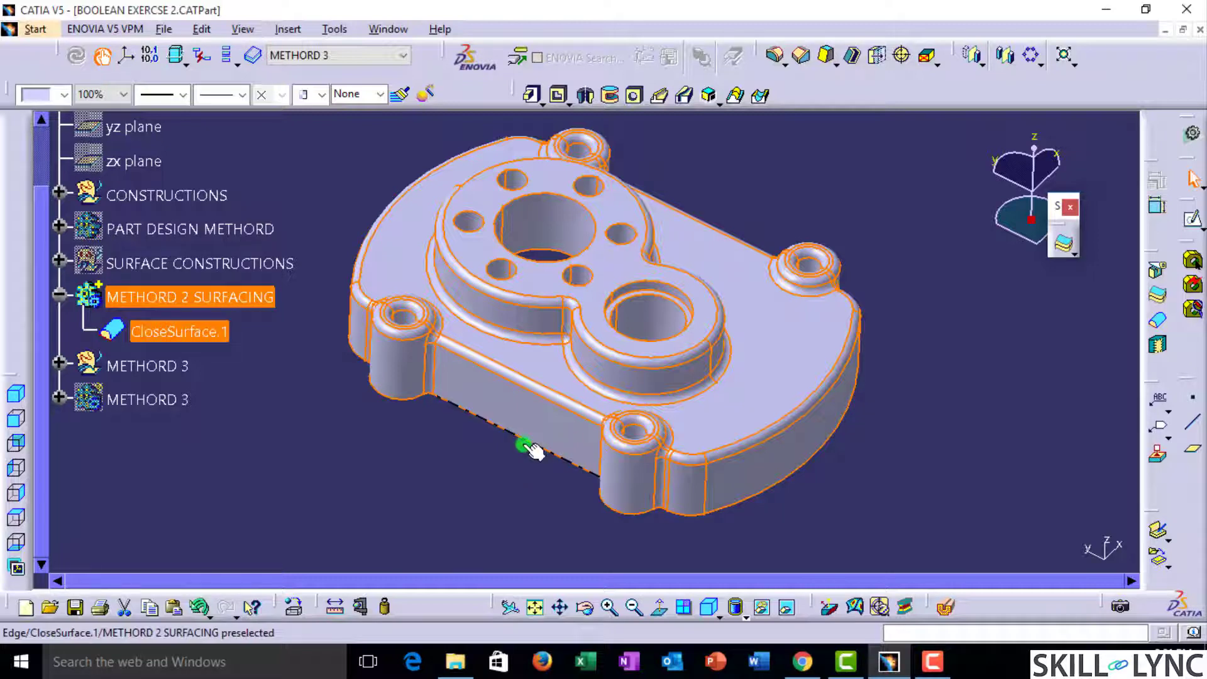
pyautogui.moveTo(491, 501); pyautogui.dragTo(465, 465, button='middle')
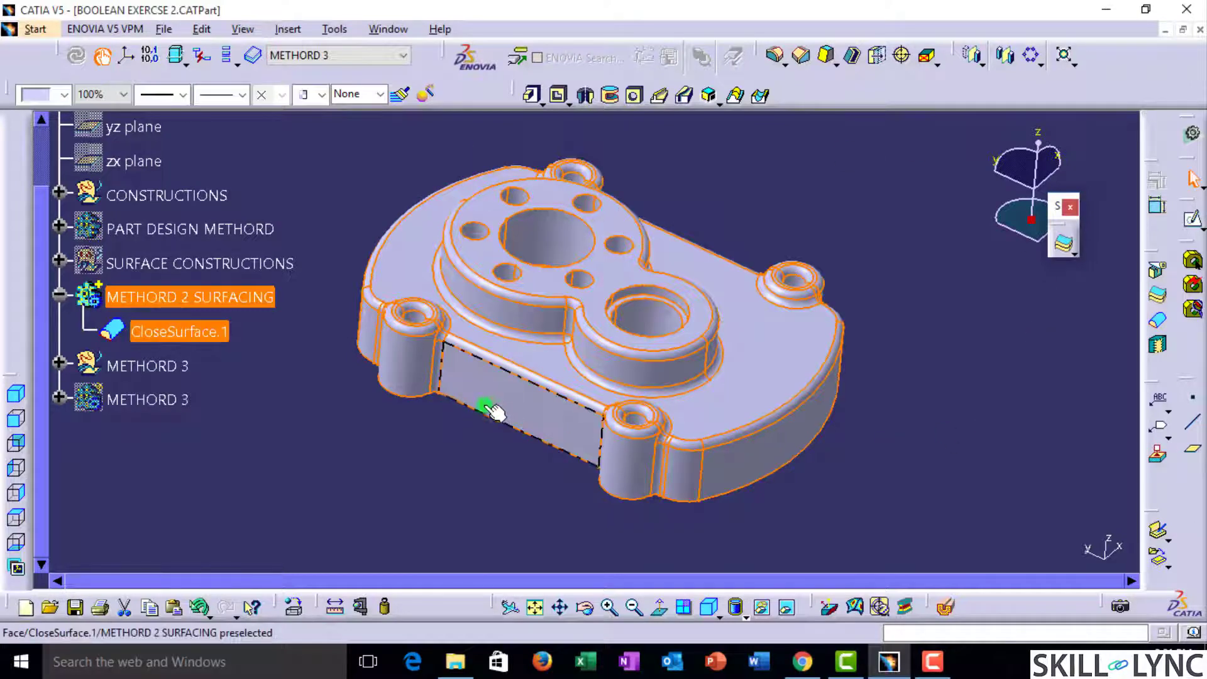
pyautogui.moveTo(609, 475); pyautogui.dragTo(642, 411, button='middle')
pyautogui.moveTo(584, 314); pyautogui.dragTo(517, 439, button='middle')
pyautogui.moveTo(409, 519)
pyautogui.mouseDown(button='middle')
pyautogui.moveTo(423, 501)
pyautogui.moveTo(391, 507)
pyautogui.mouseUp(button='middle')
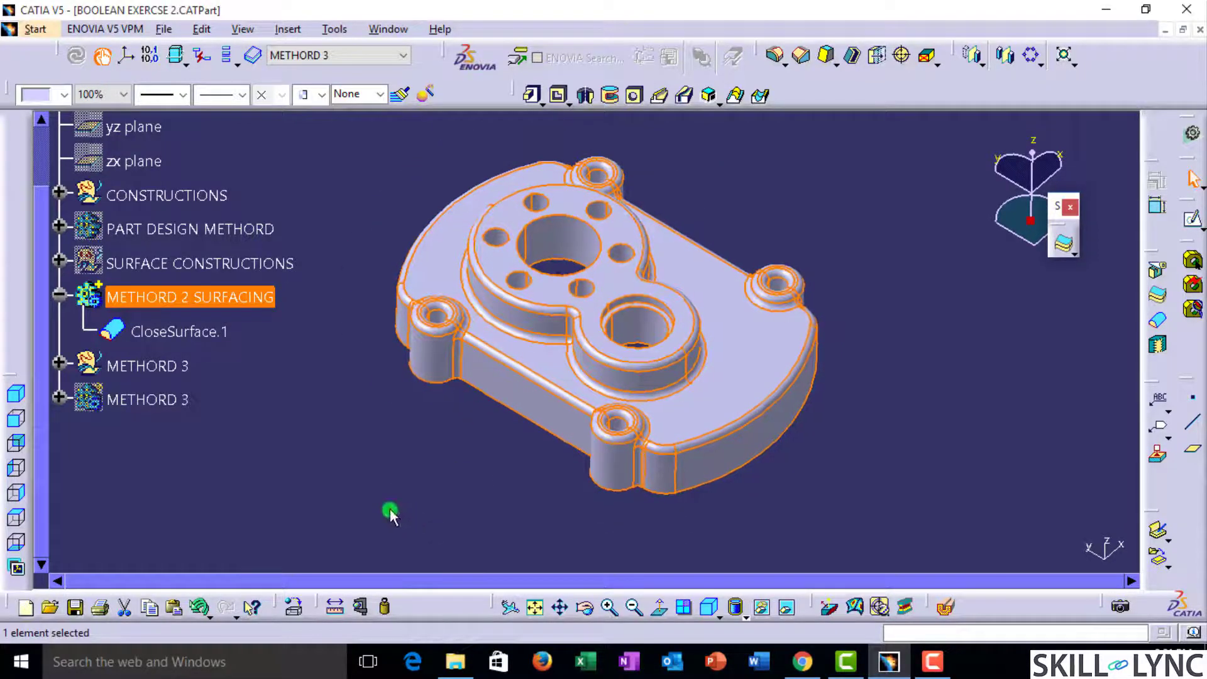
pyautogui.click(208, 331)
pyautogui.click(517, 462)
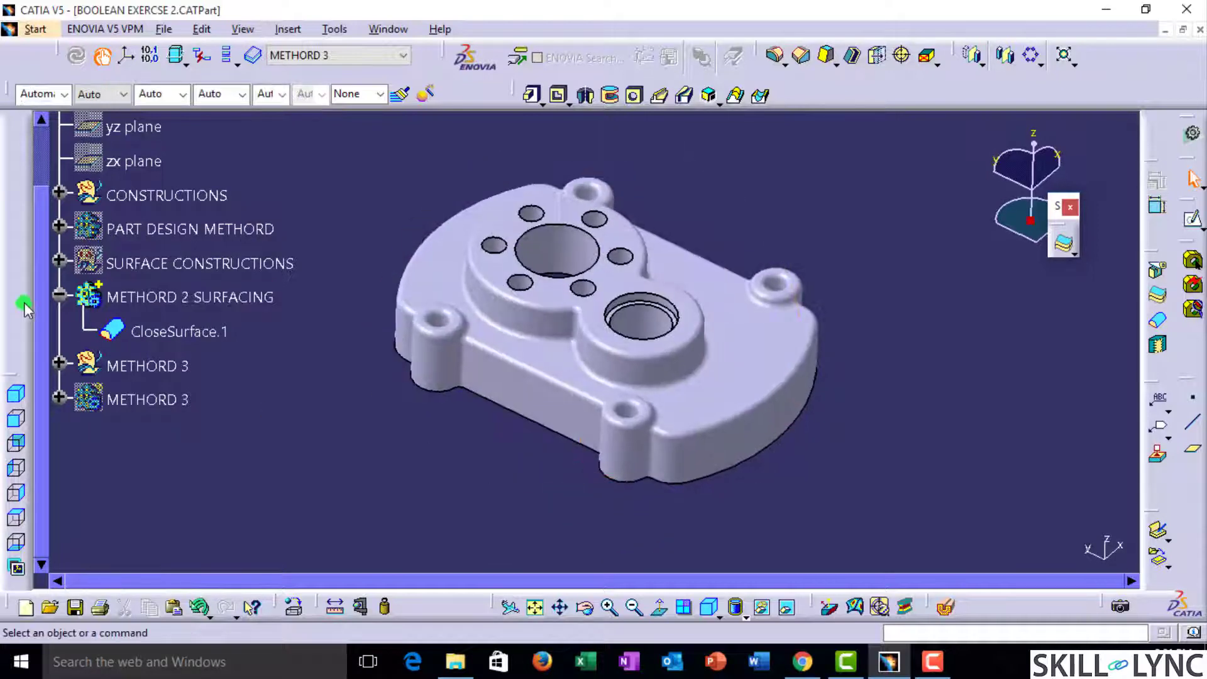
pyautogui.click(59, 295)
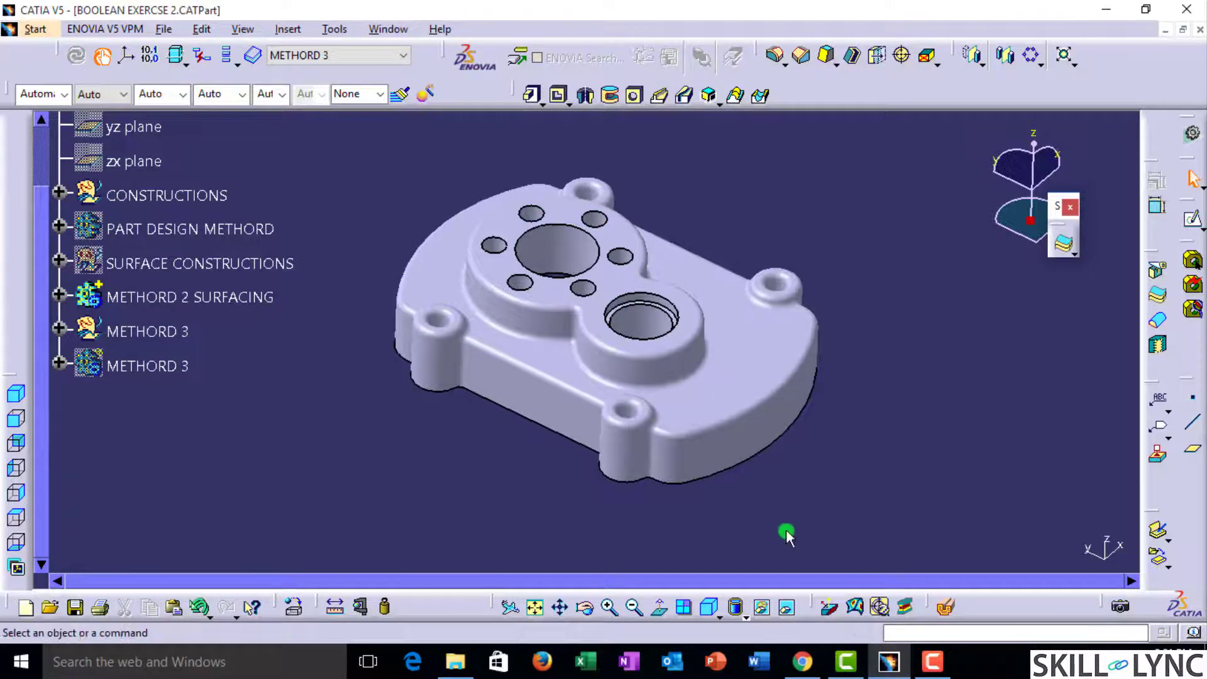
pyautogui.moveTo(786, 534); pyautogui.dragTo(530, 462, button='middle')
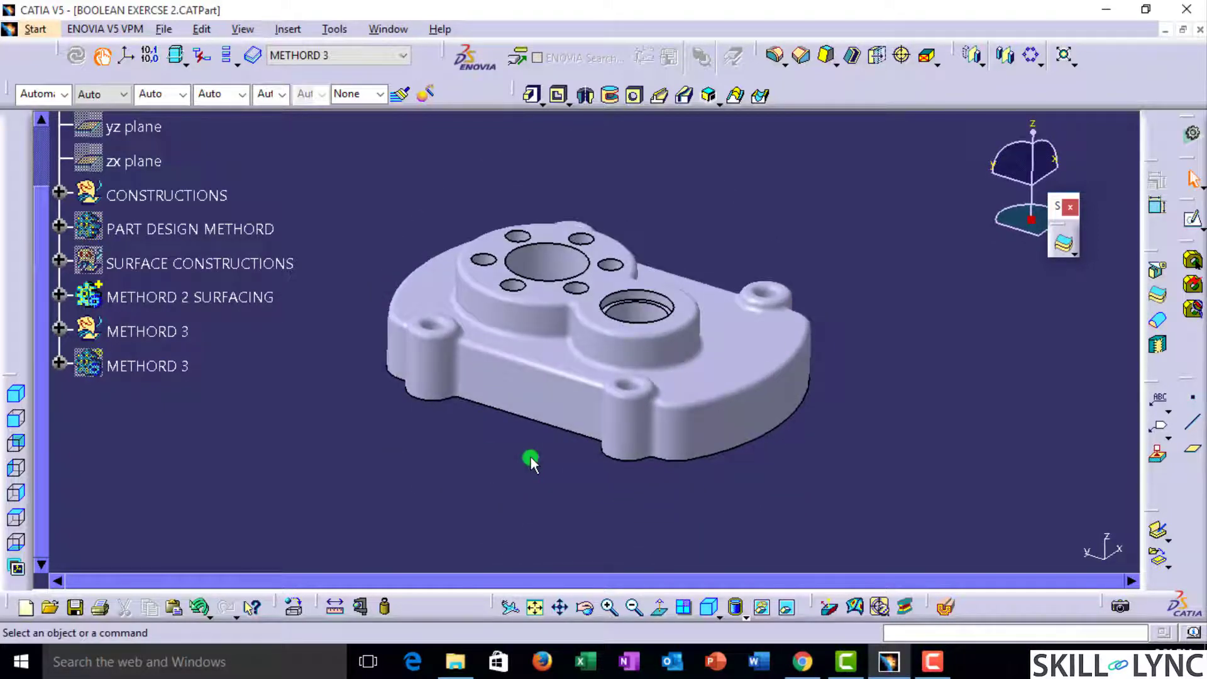